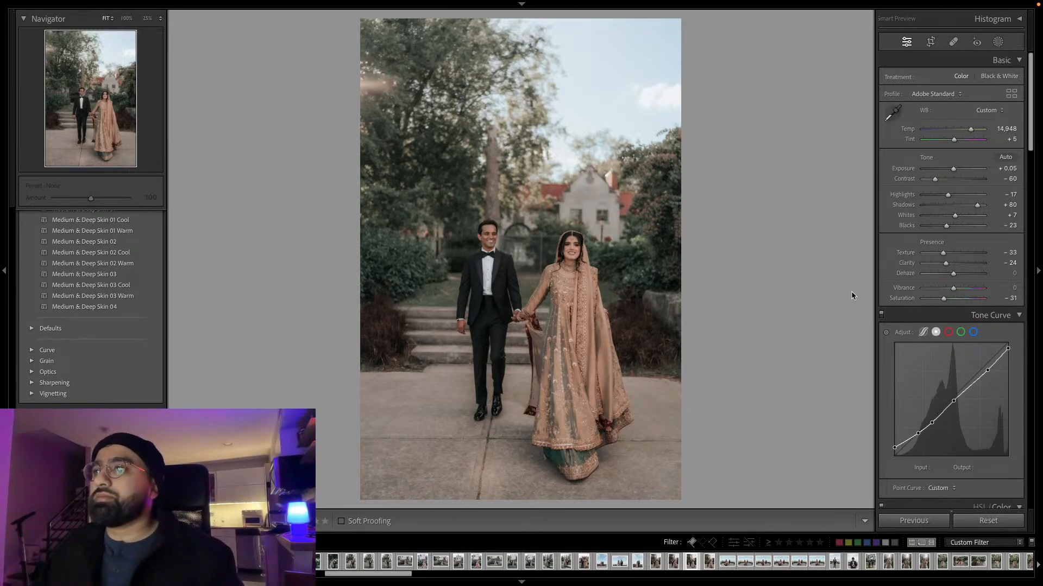
Copy the outdoor couple portrait's develop settings without healing, crop or masking, and open the next photo.
key(super+shift+c)
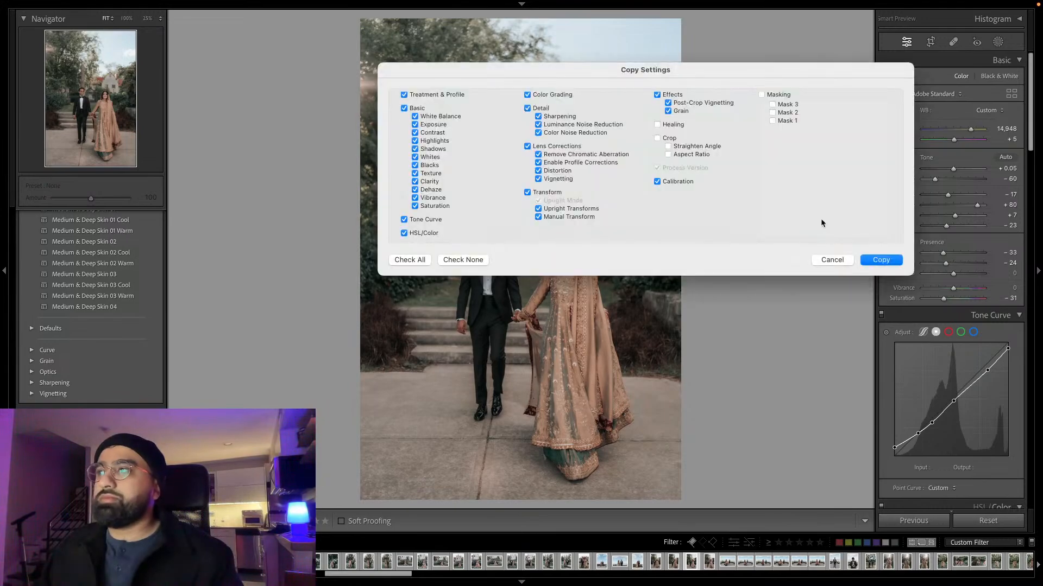
key(Return)
key(Right)
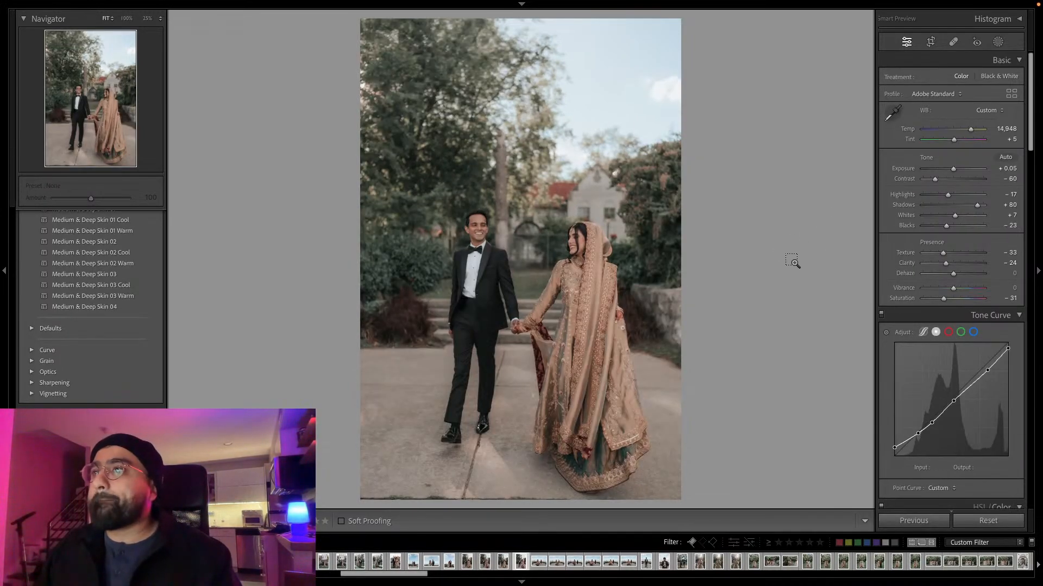
Open the reception photo of the seated pair holding the jewellery box, check it at 100%, and copy its develop settings.
drag(429, 574, 342, 567)
key(super+z)
key(super+z)
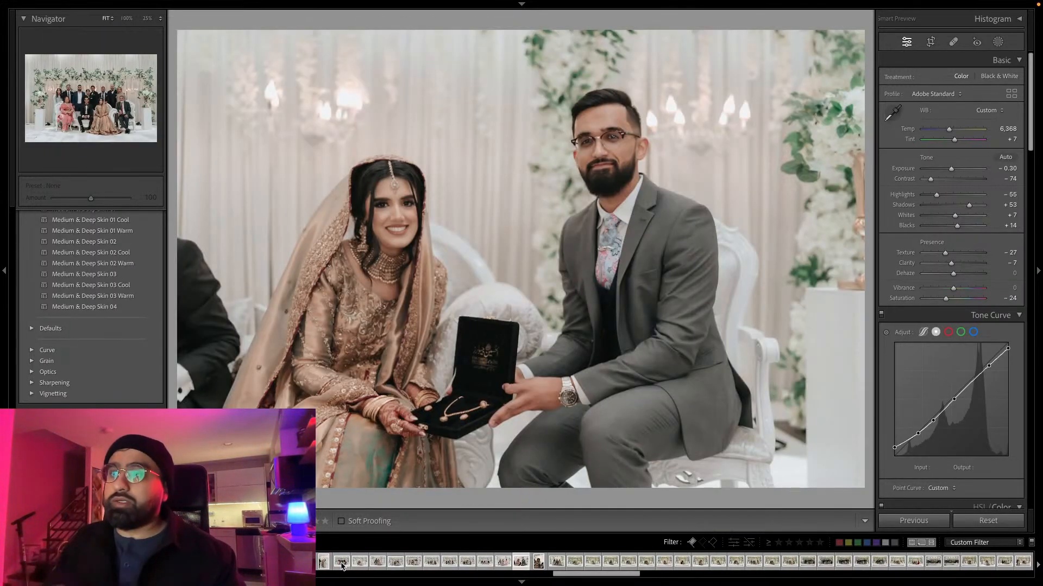
key(z)
key(z)
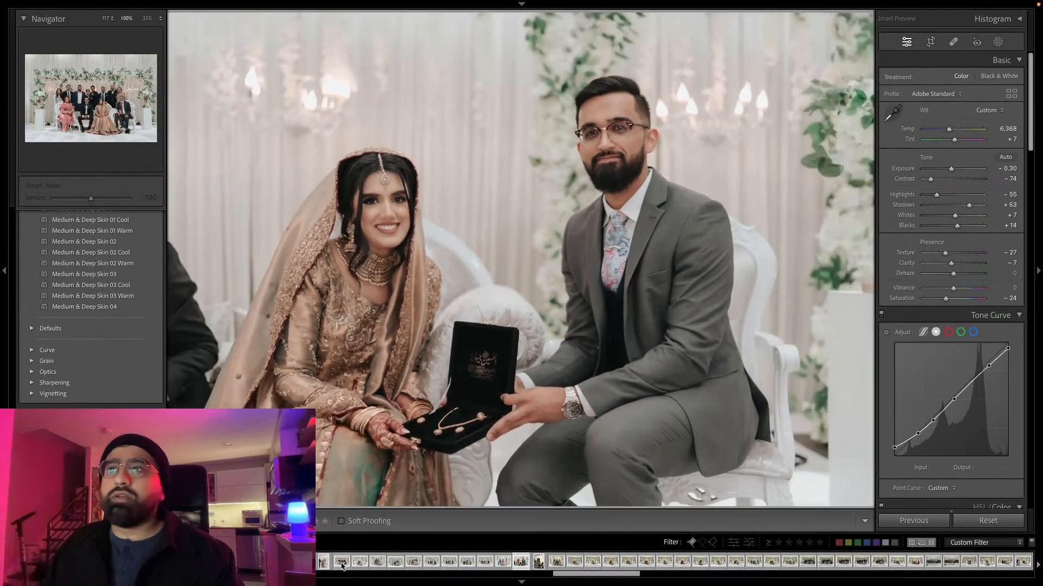
key(z)
key(z)
key(super+shift+c)
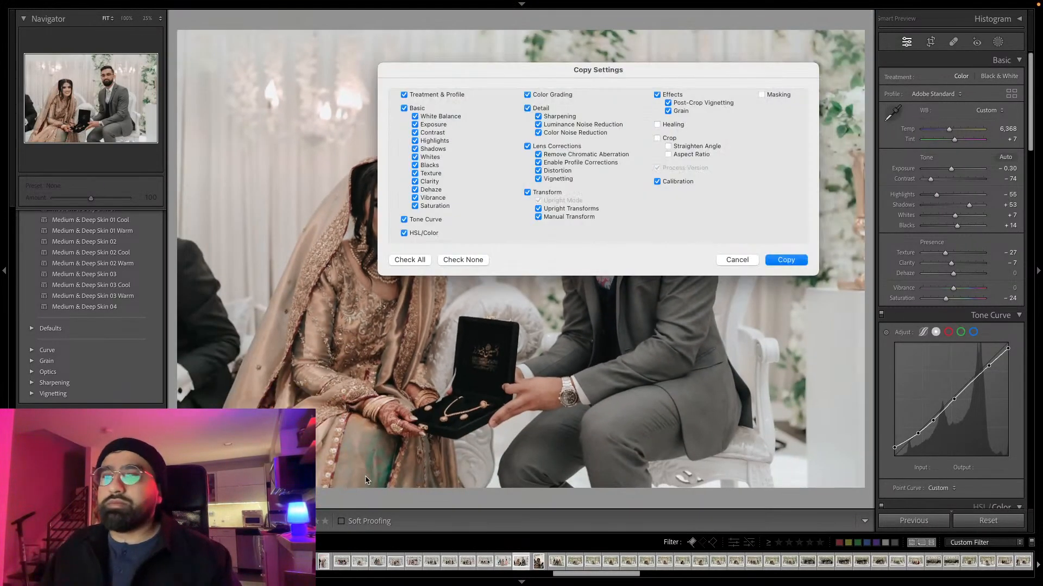
key(Return)
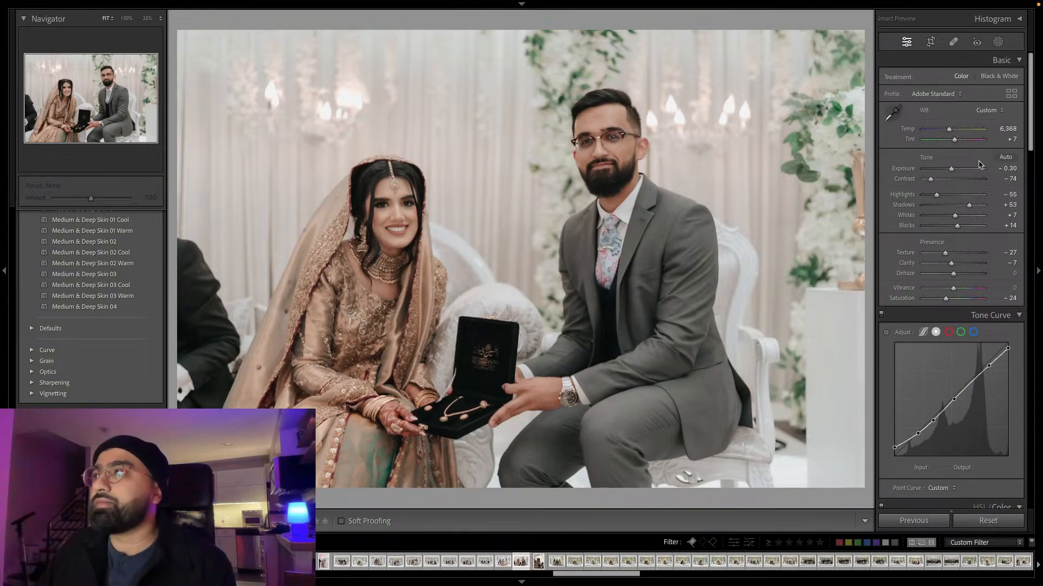
Set the jewellery box photo's exposure to −0.40 and copy its develop settings.
drag(953, 169, 952, 168)
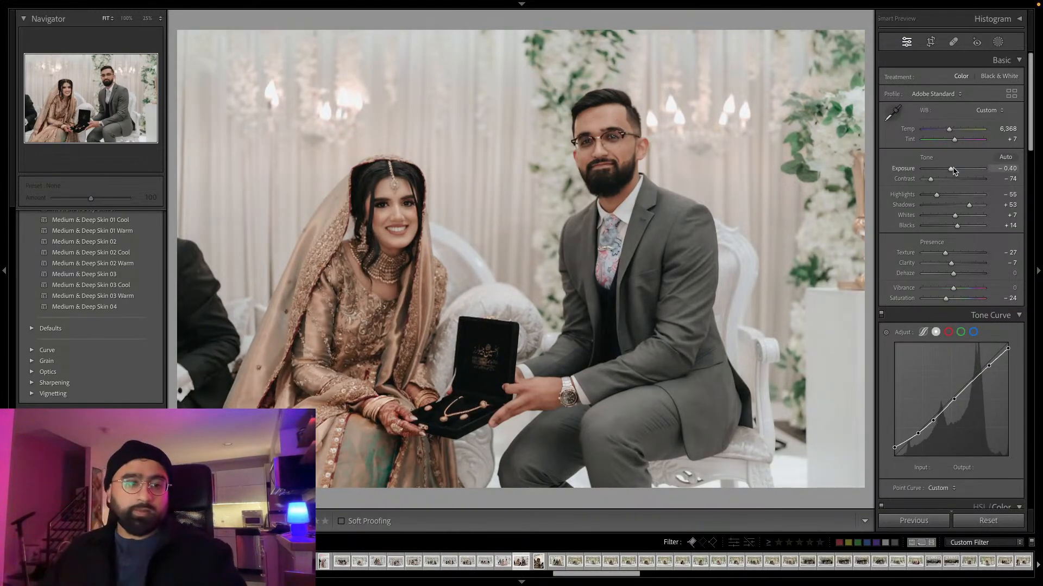
key(shift+super+c)
key(Return)
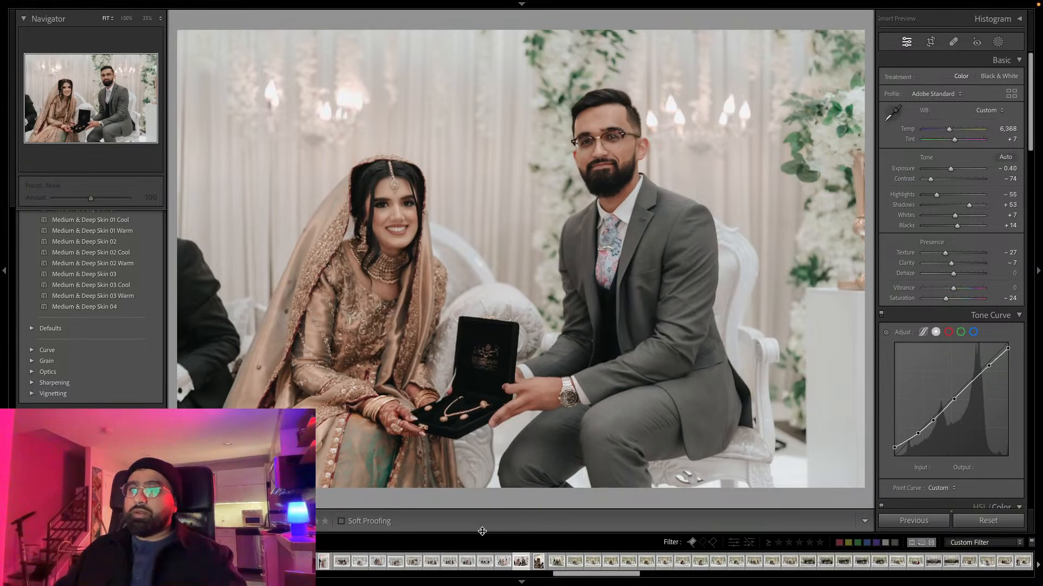
Paste the copied settings onto photo 385, the bride looking at the jewellery, and set its exposure to +0.20.
drag(483, 532, 499, 491)
key(Right)
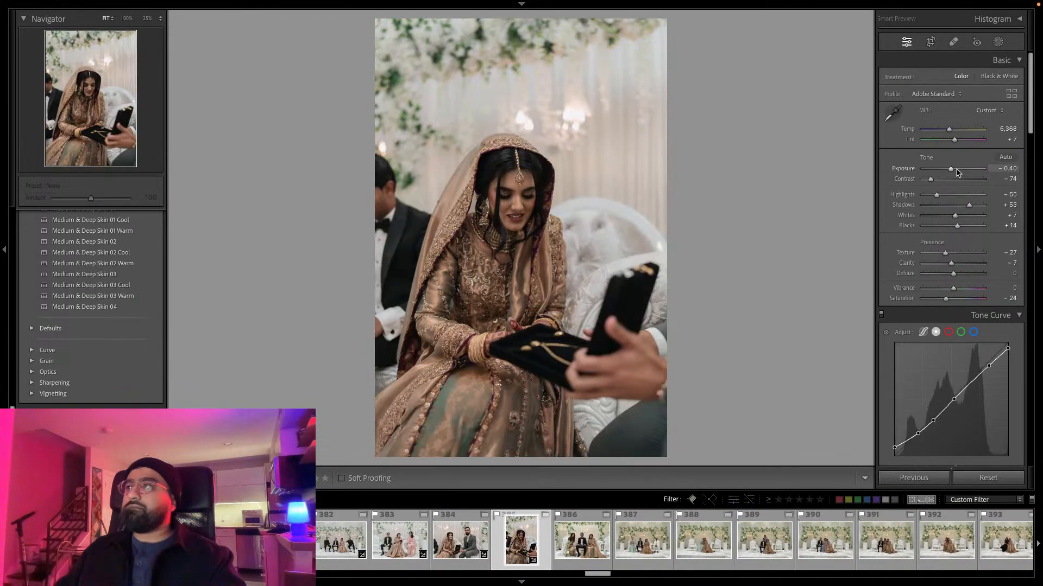
key(ctrl+shift+v)
drag(957, 170, 954, 171)
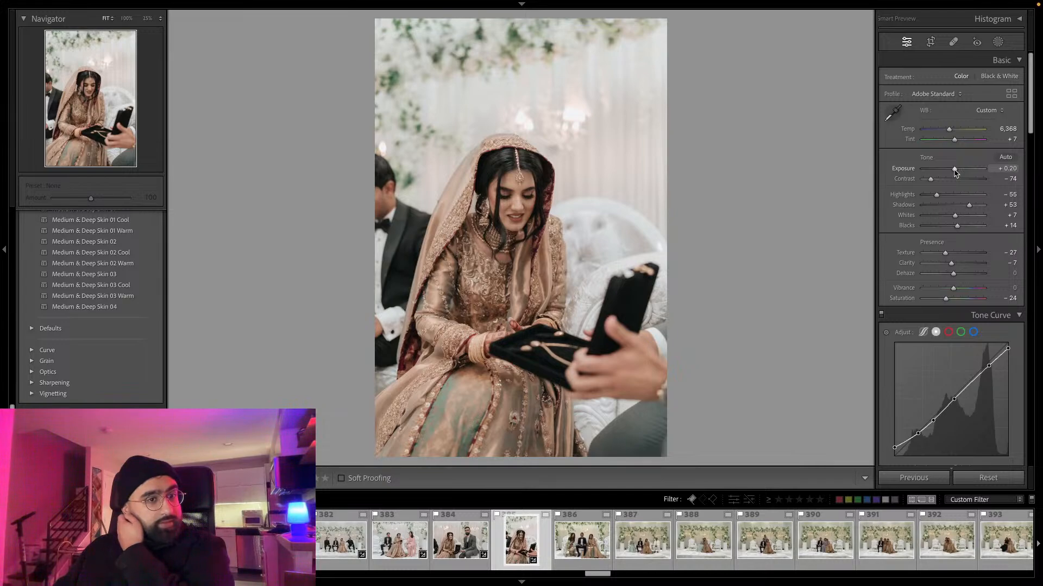
Copy photo 385's develop settings without masking and paste them onto photo 386.
key(ctrl+shift+c)
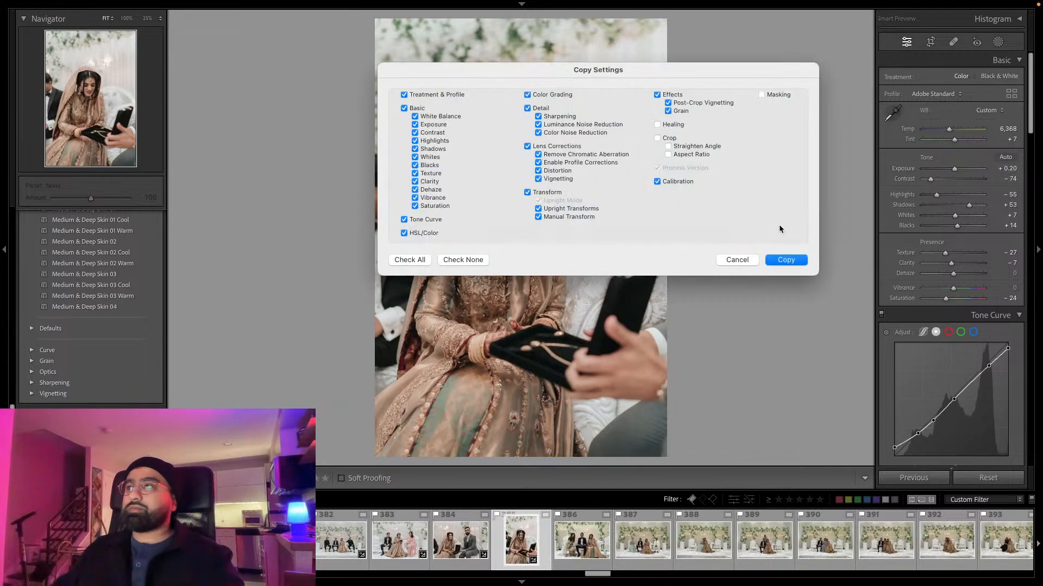
click(784, 260)
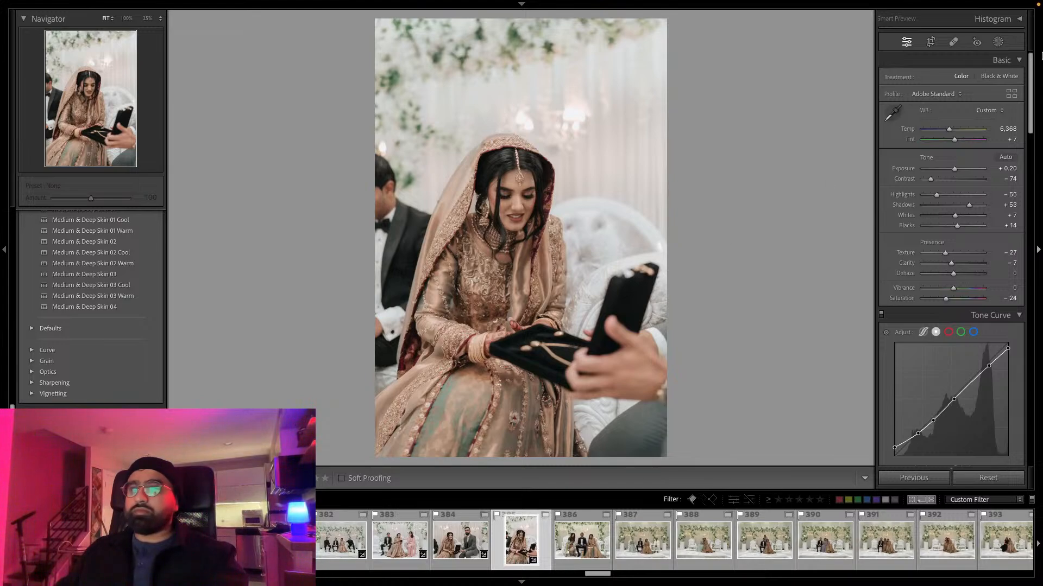
click(997, 42)
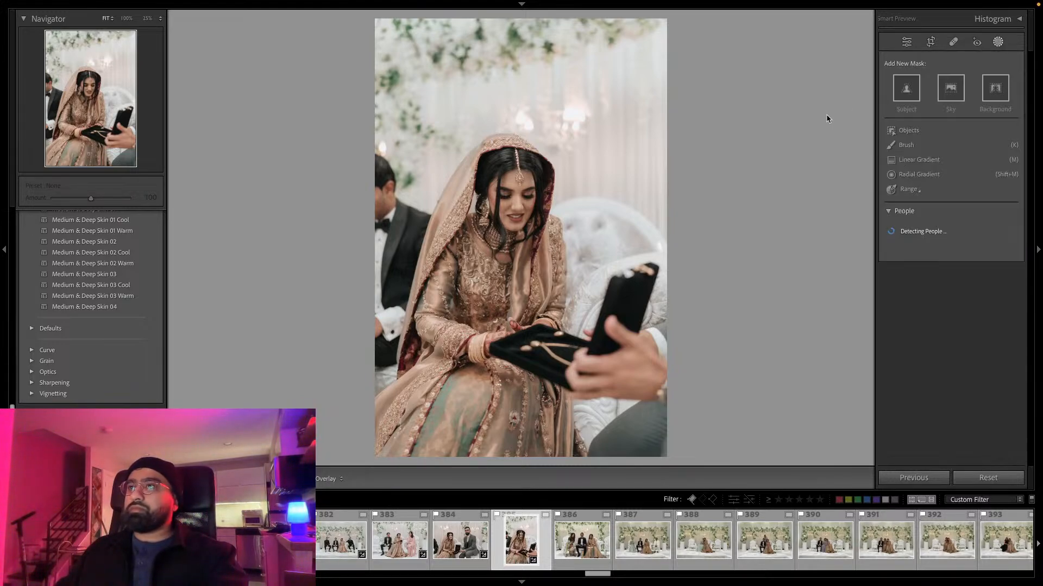
key(super+shift+c)
key(Return)
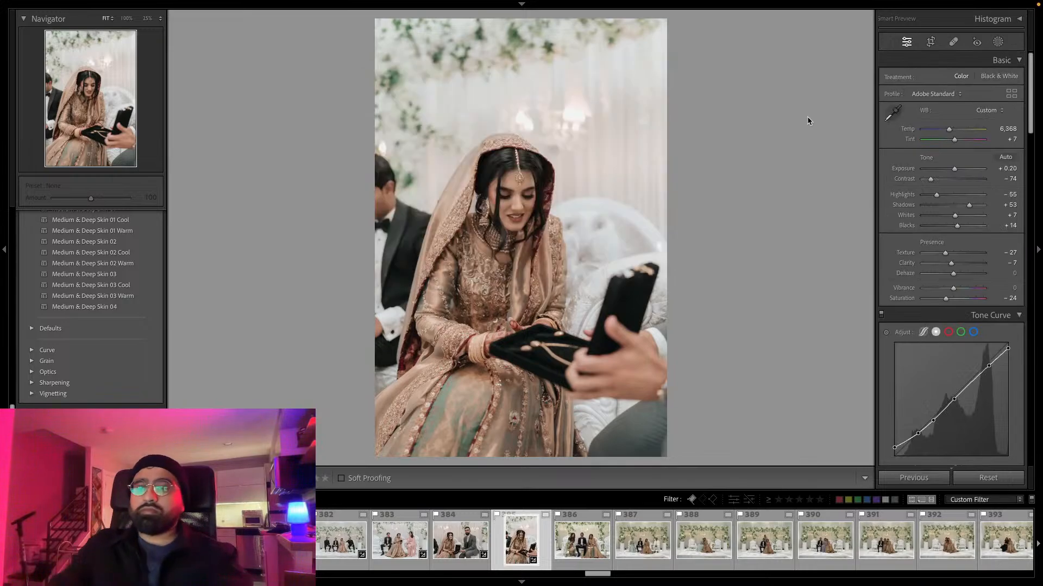
key(Right)
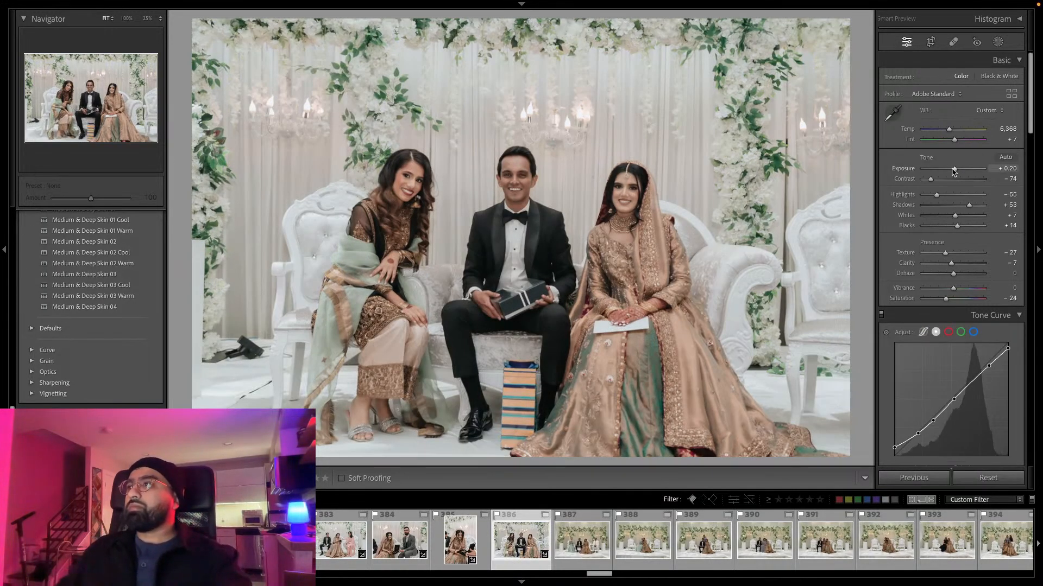
Set the exposure of photo 386 to −0.10 and copy its develop settings.
drag(955, 171, 951, 171)
key(ctrl+shift+c)
key(Return)
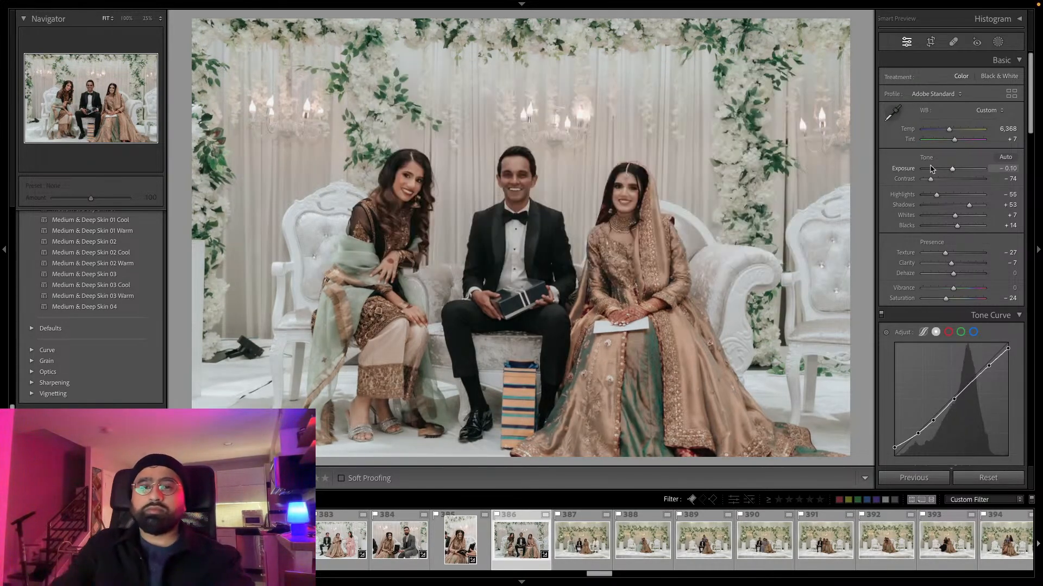
Paste the copied settings onto photo 387, the wide shot of four seated people, and set its exposure to +0.15.
key(Right)
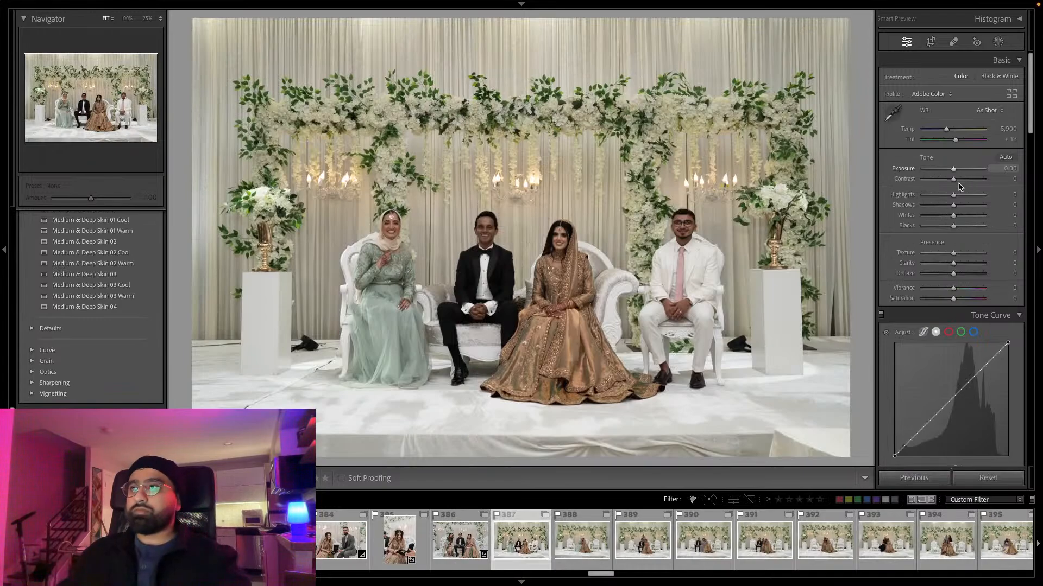
key(ctrl+shift+v)
drag(952, 173, 953, 173)
double_click(953, 171)
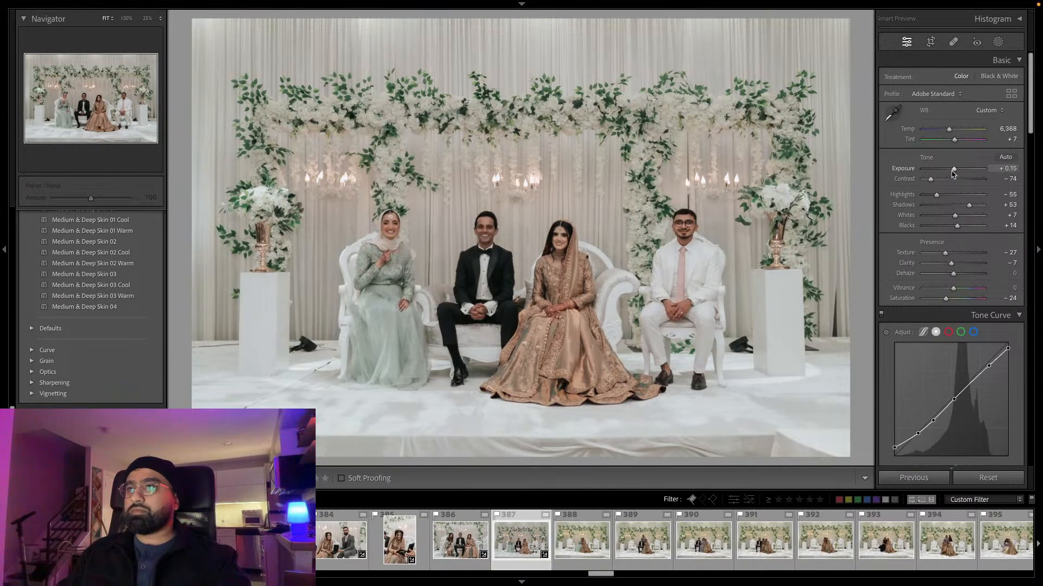
Copy photo 387's develop settings without crop or masking and paste them onto photo 388.
key(ctrl+shift+c)
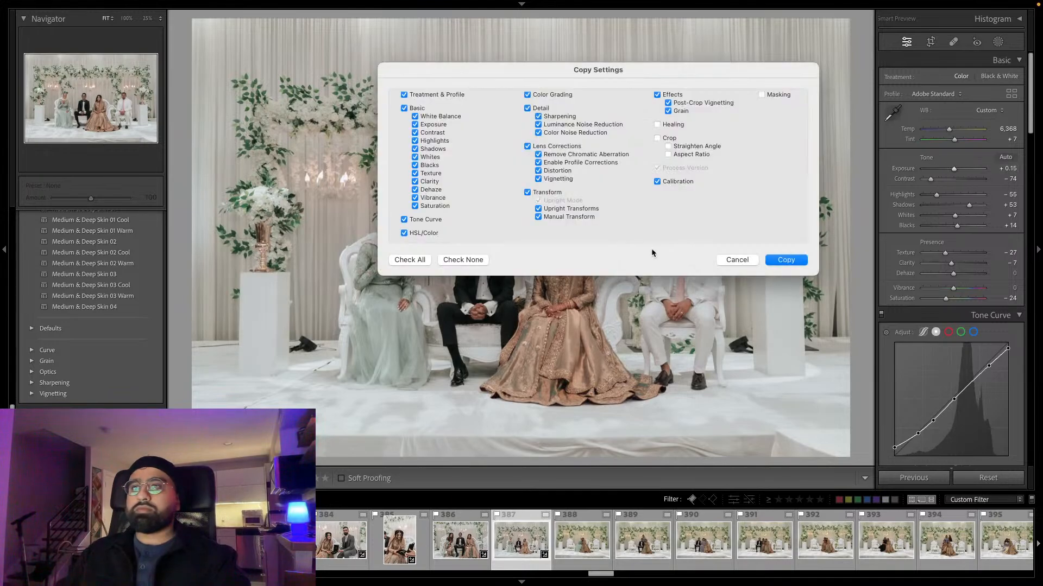
click(783, 259)
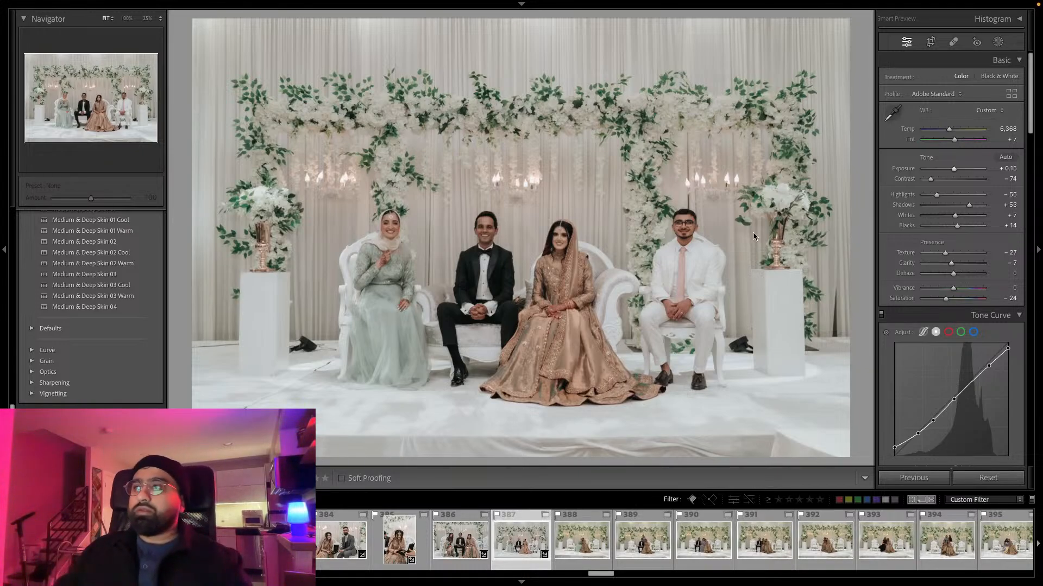
key(ctrl+shift+c)
key(Return)
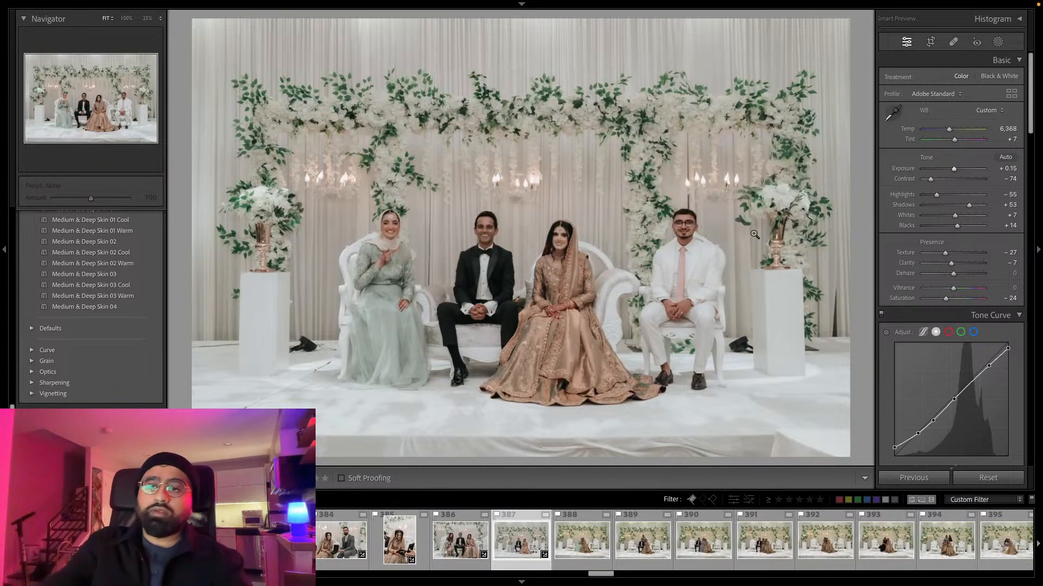
key(Right)
key(ctrl+shift+v)
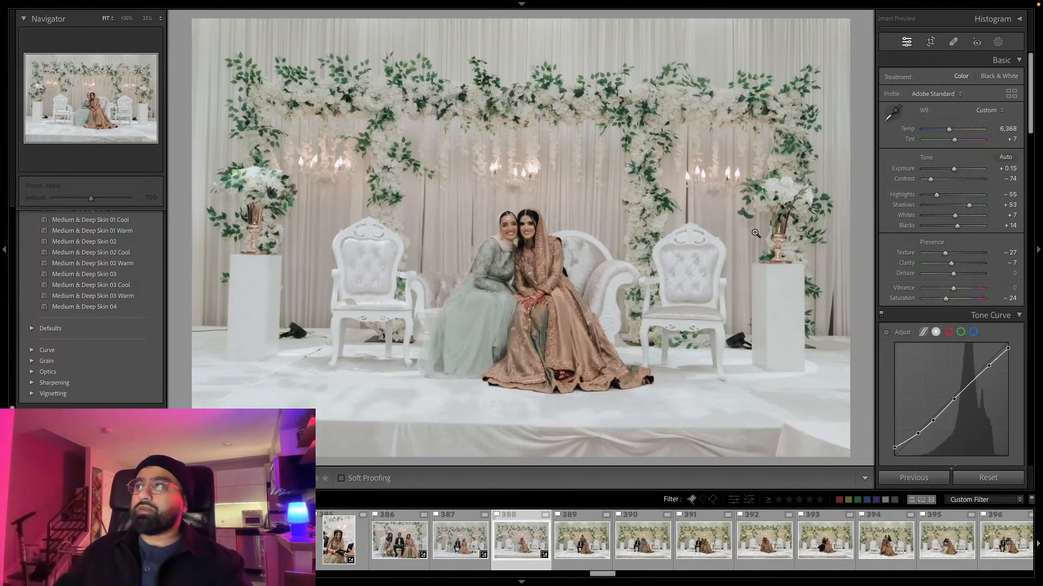
Straighten photo 388 to an angle of −1.11 with a tighter crop around the two women, and copy its develop settings.
click(930, 41)
drag(838, 140, 853, 127)
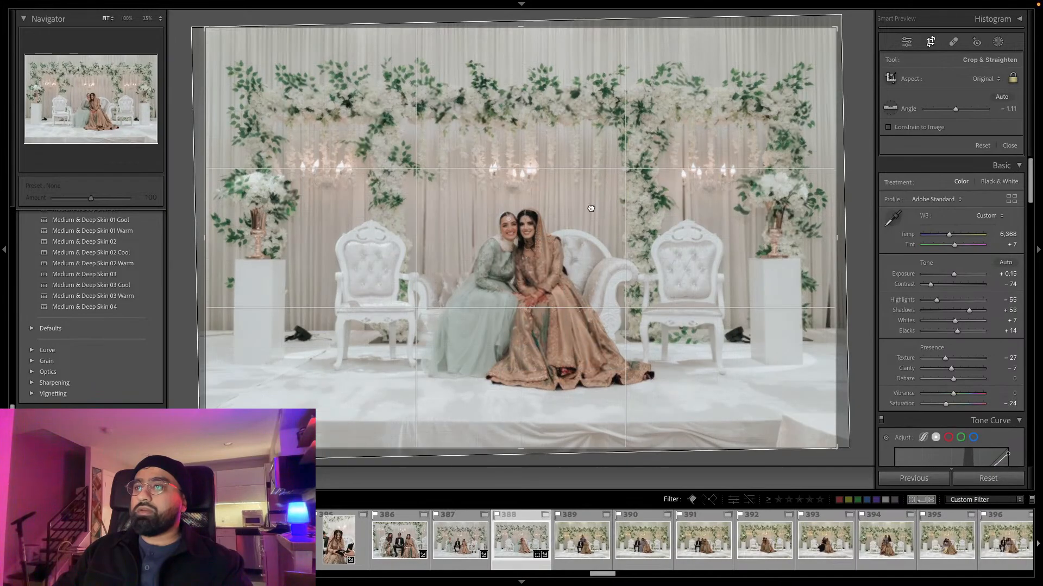
key(Return)
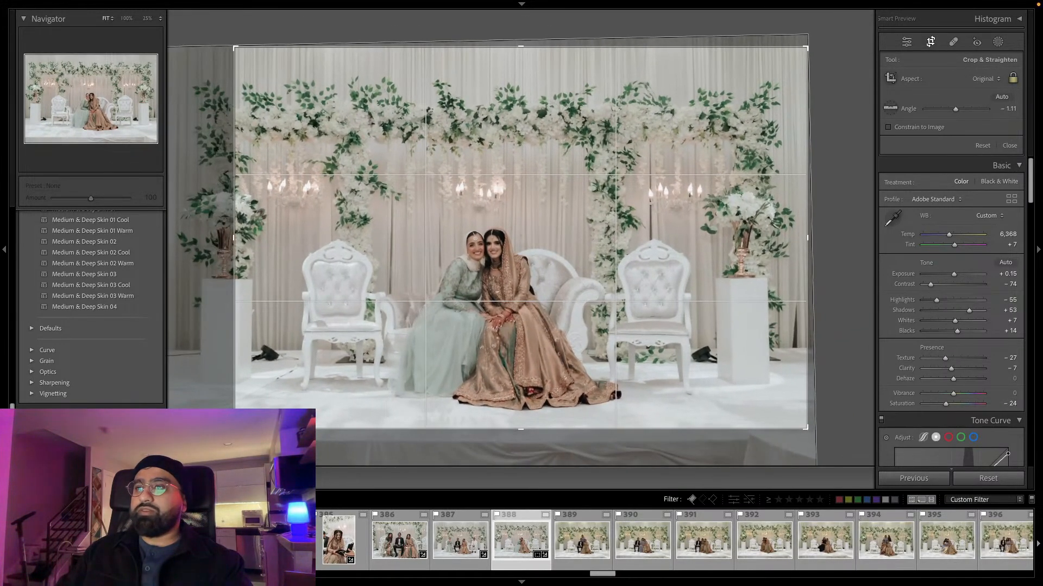
key(ctrl+shift+c)
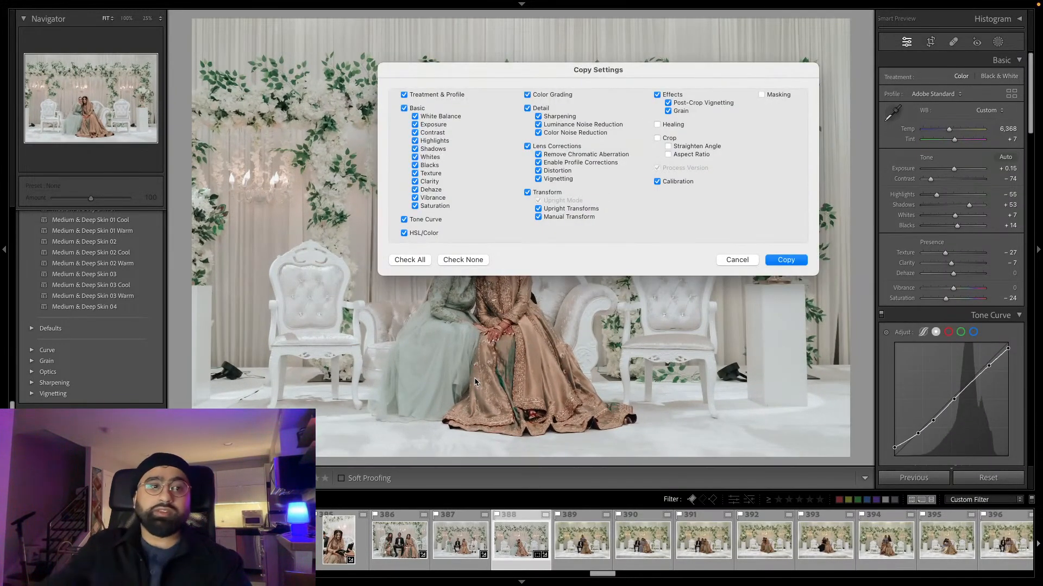
key(Return)
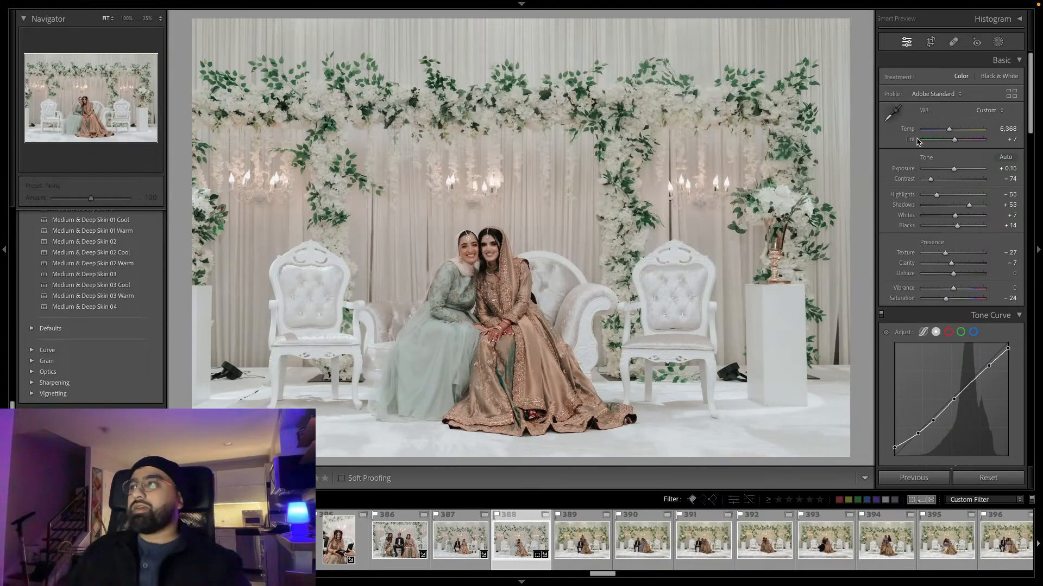
Try an exposure of +0.25 on photo 388, return it to +0.15, and copy the develop settings.
drag(950, 169, 952, 169)
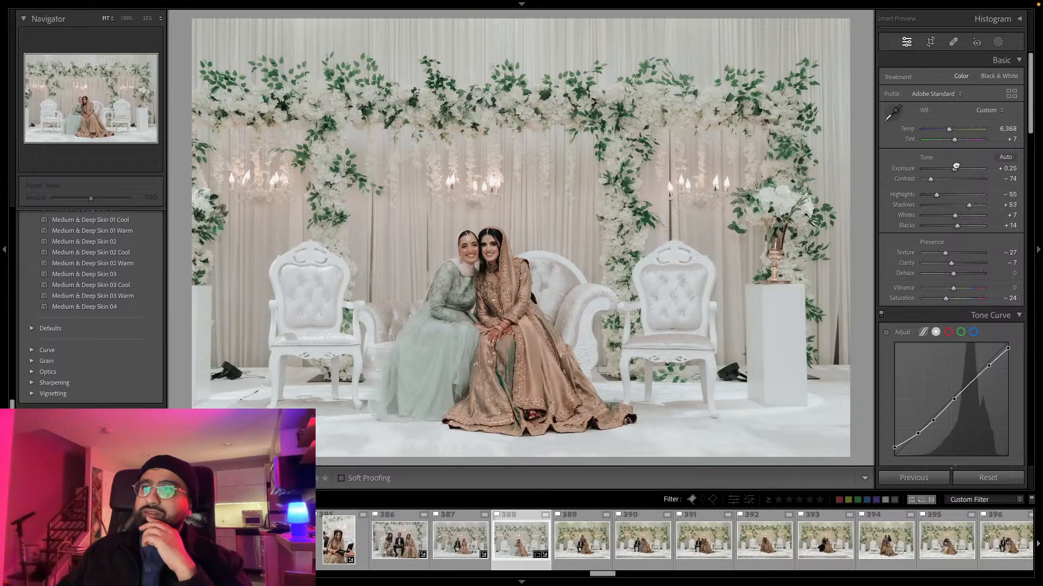
drag(955, 166, 955, 171)
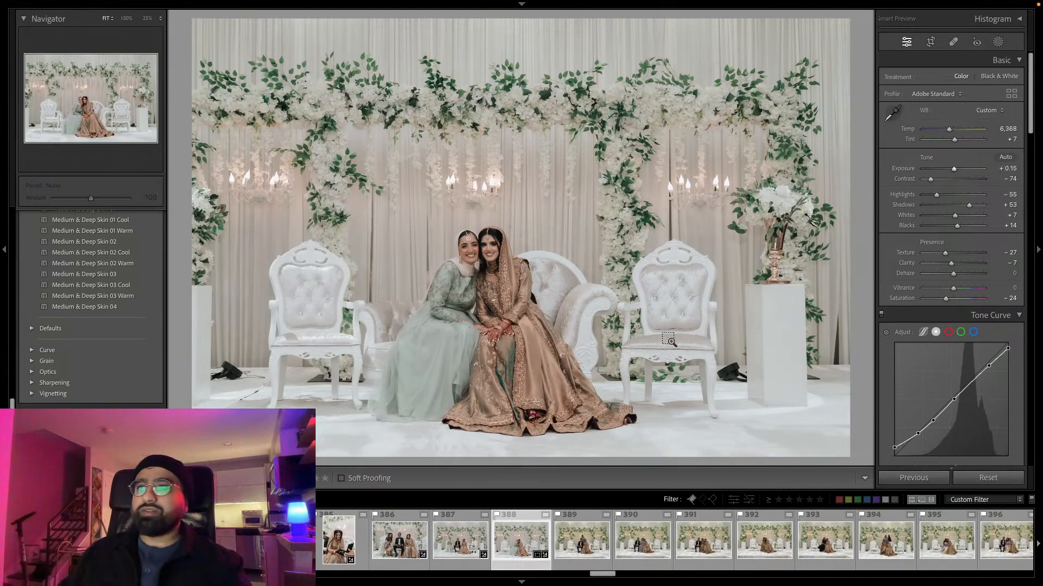
key(ctrl+shift+c)
key(Return)
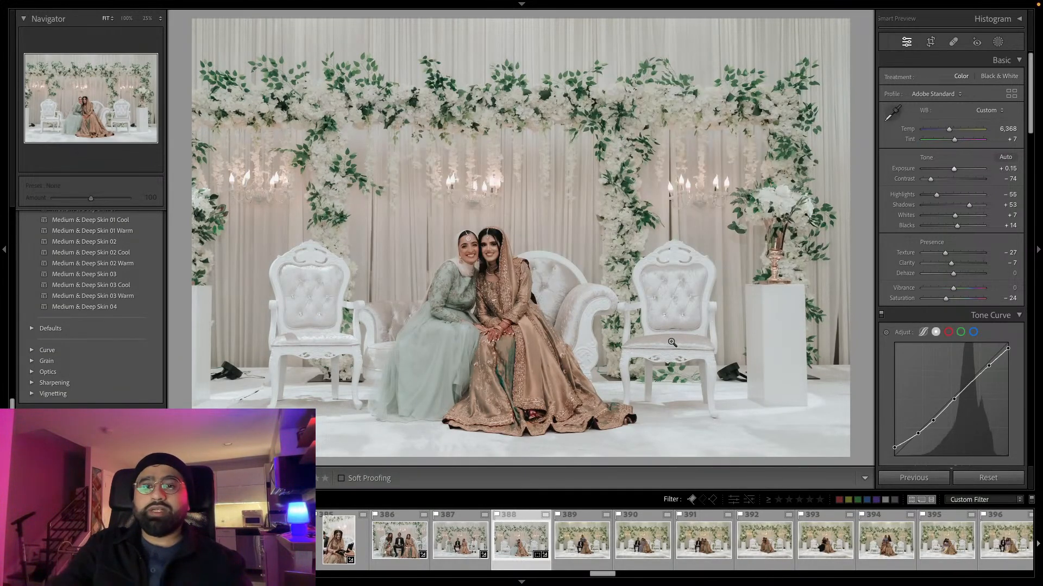
Copy photo 388's develop settings and paste them onto photo 389, the couple with a woman standing behind.
mouse_move(420, 580)
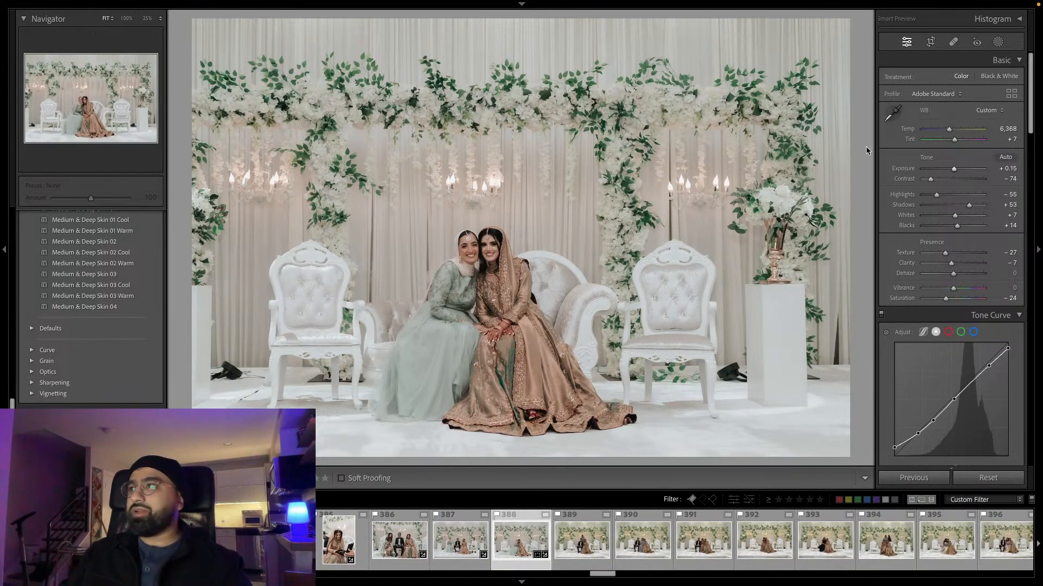
key(super+shift+c)
click(782, 260)
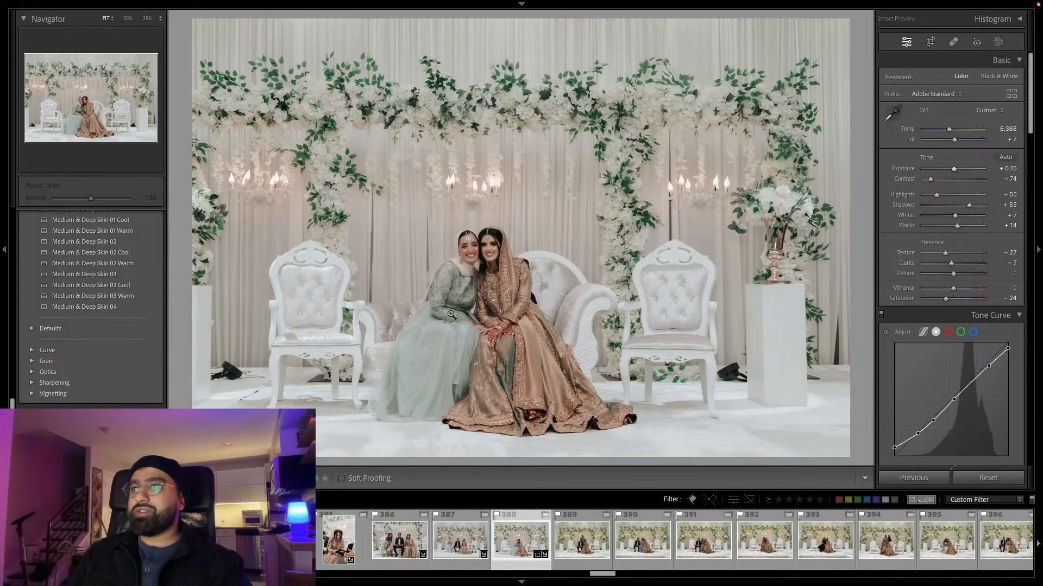
key(Right)
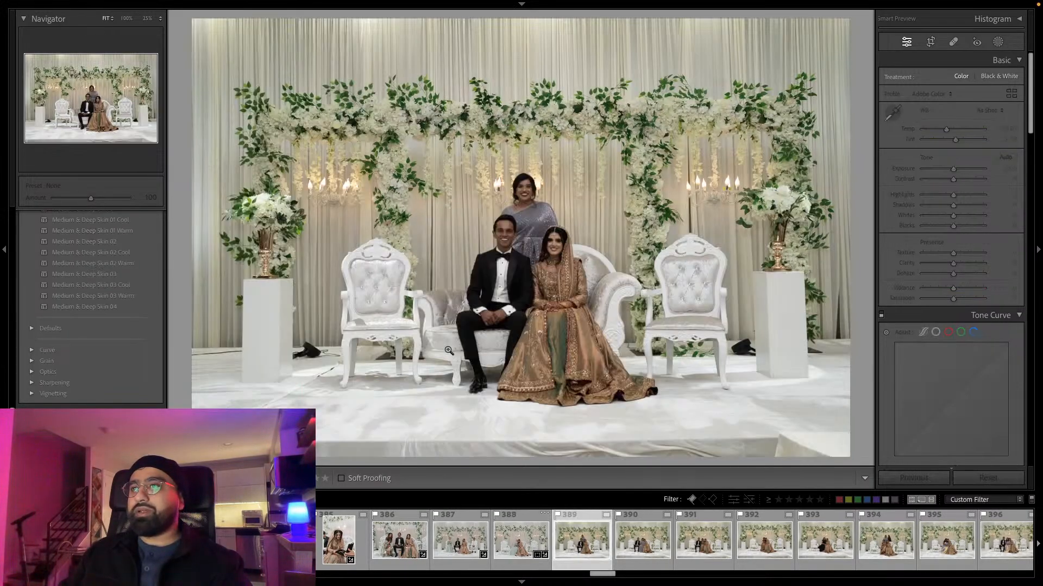
key(super+shift+v)
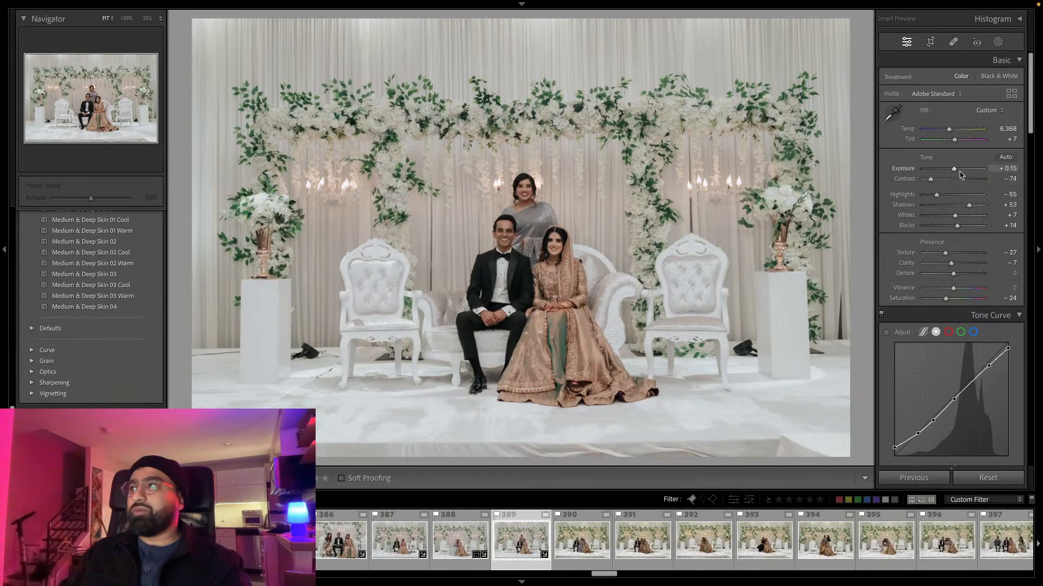
Set photo 389's exposure to +0.30 and highlights to −46, and copy its develop settings.
drag(954, 169, 939, 195)
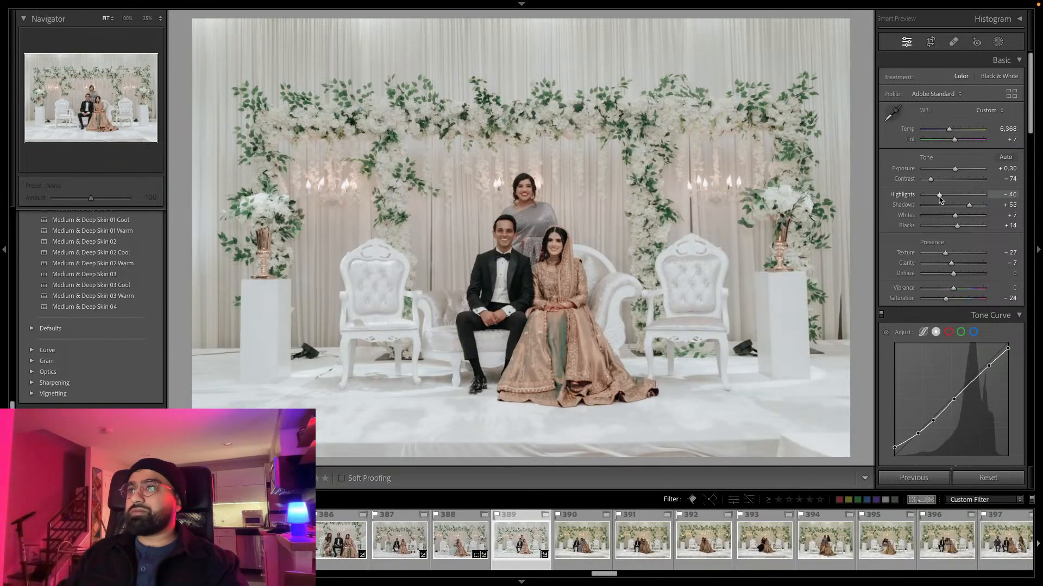
key(super+shift+c)
click(782, 260)
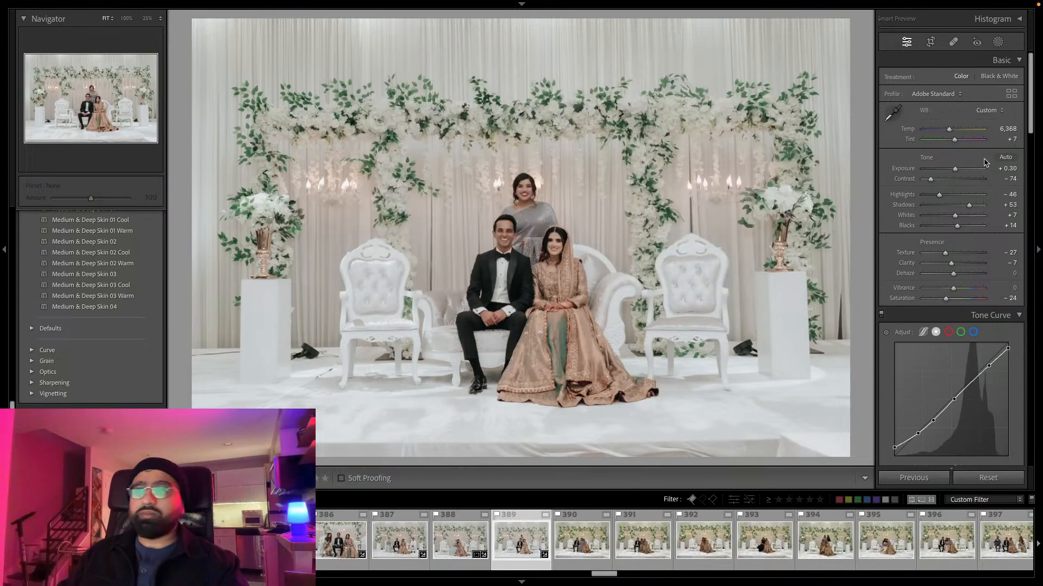
Paste the copied develop settings onto photo 390, the couple seated with a woman in grey, and set its exposure to +0.25.
key(Right)
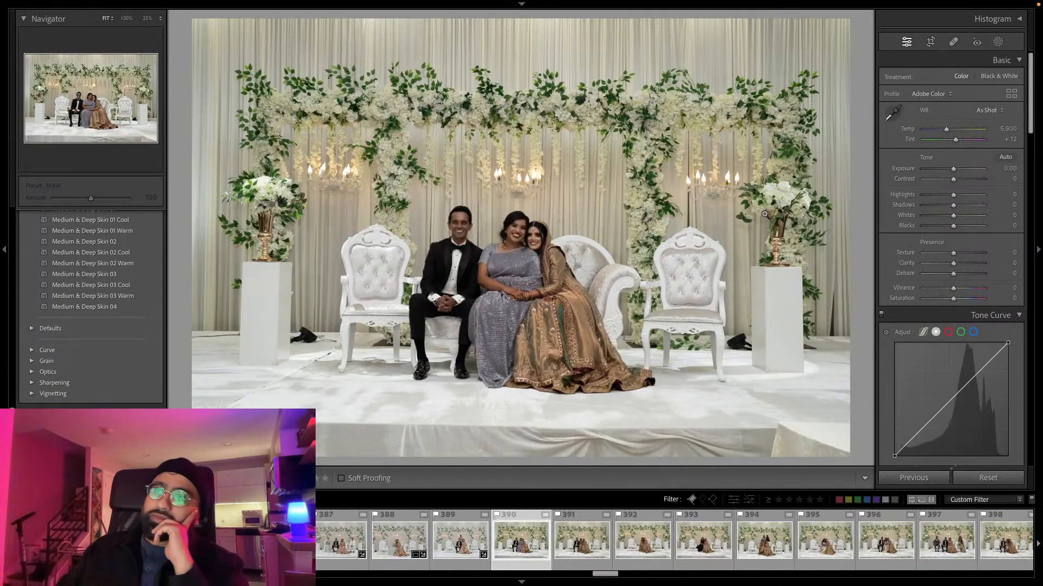
key(super+shift+v)
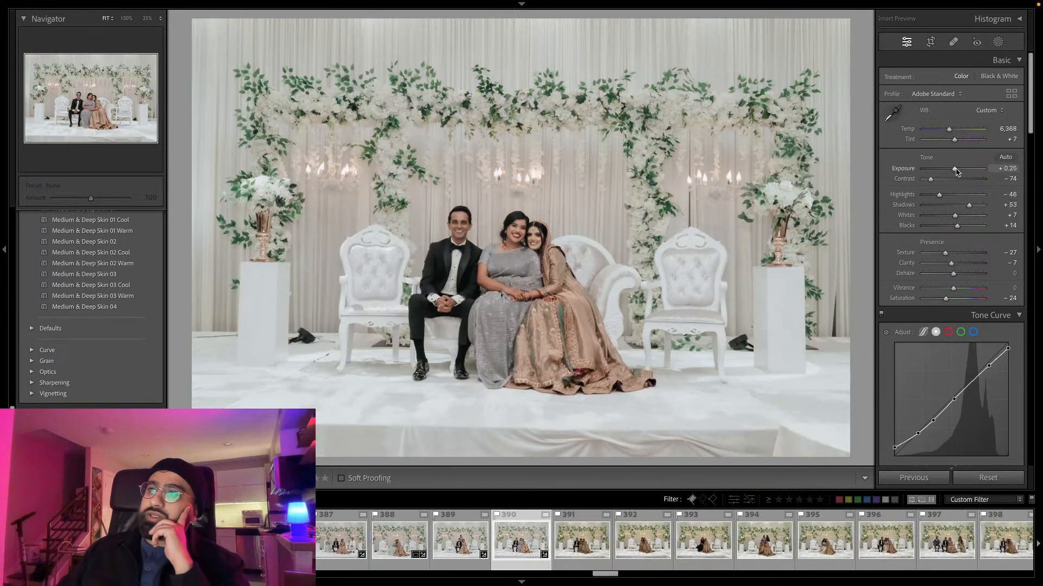
drag(956, 169, 955, 169)
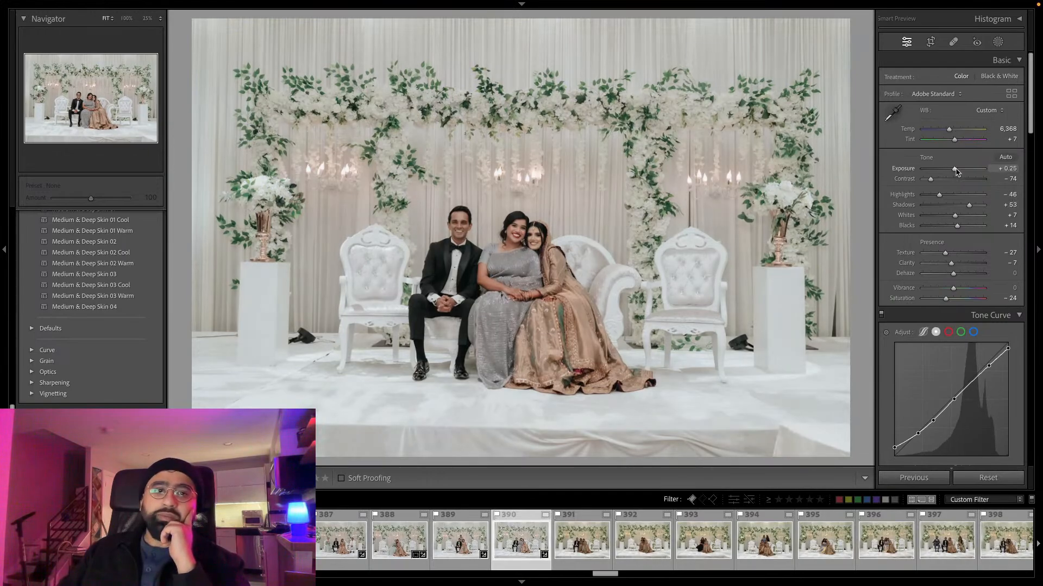
Straighten photo 390 to an angle of −0.28 and crop it tighter around the three seated people.
click(930, 41)
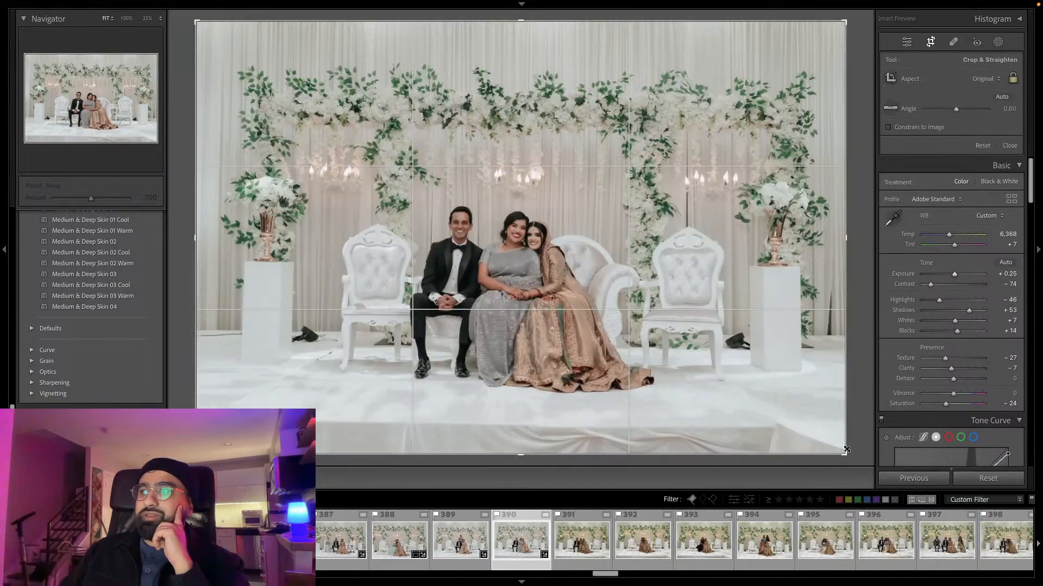
drag(849, 445, 847, 405)
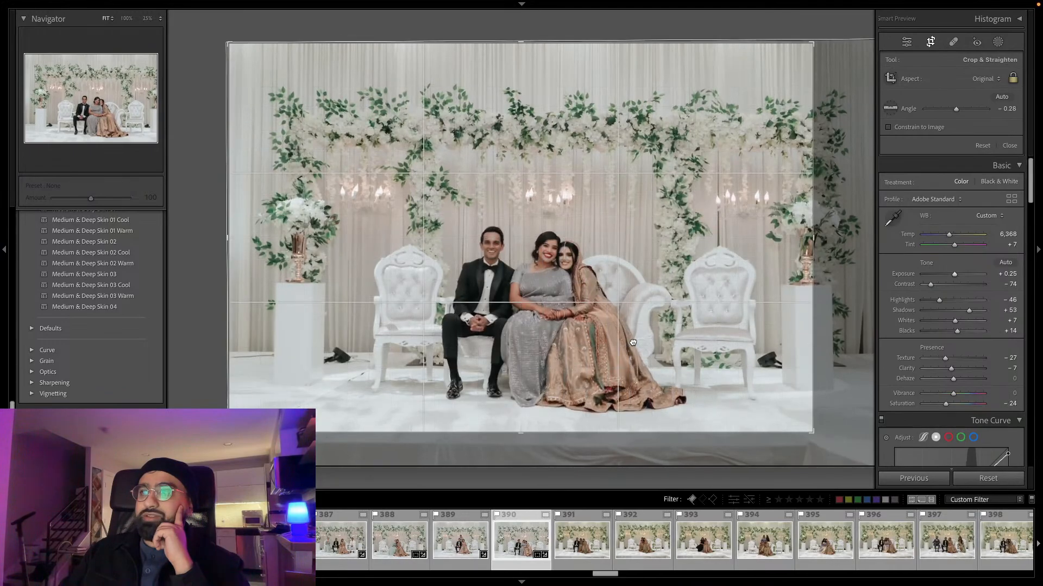
drag(632, 342, 599, 341)
key(Return)
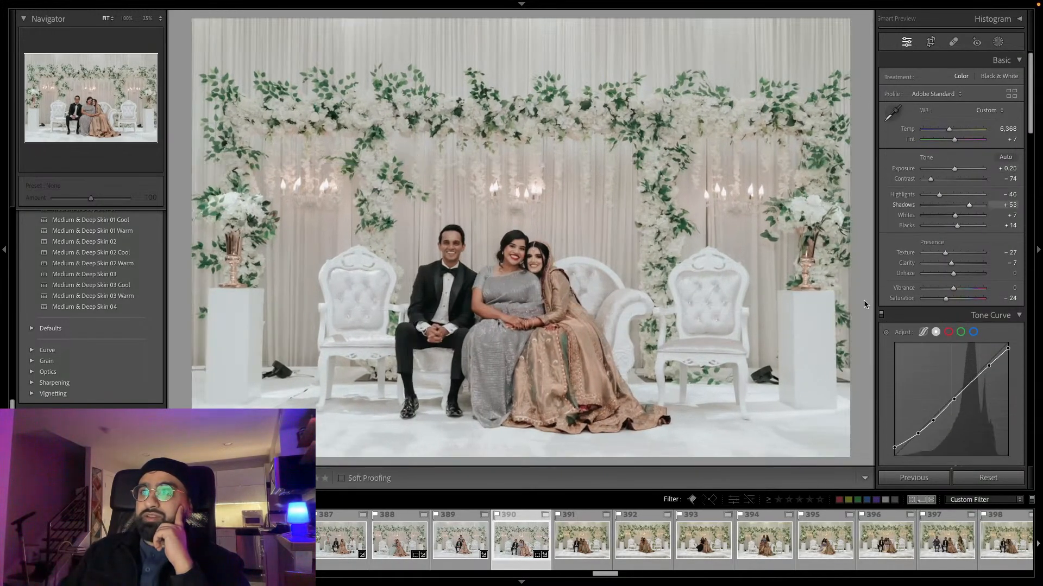
Copy photo 390's develop settings, paste them onto photo 391, and keep its exposure at +0.25.
key(super+shift+c)
click(778, 260)
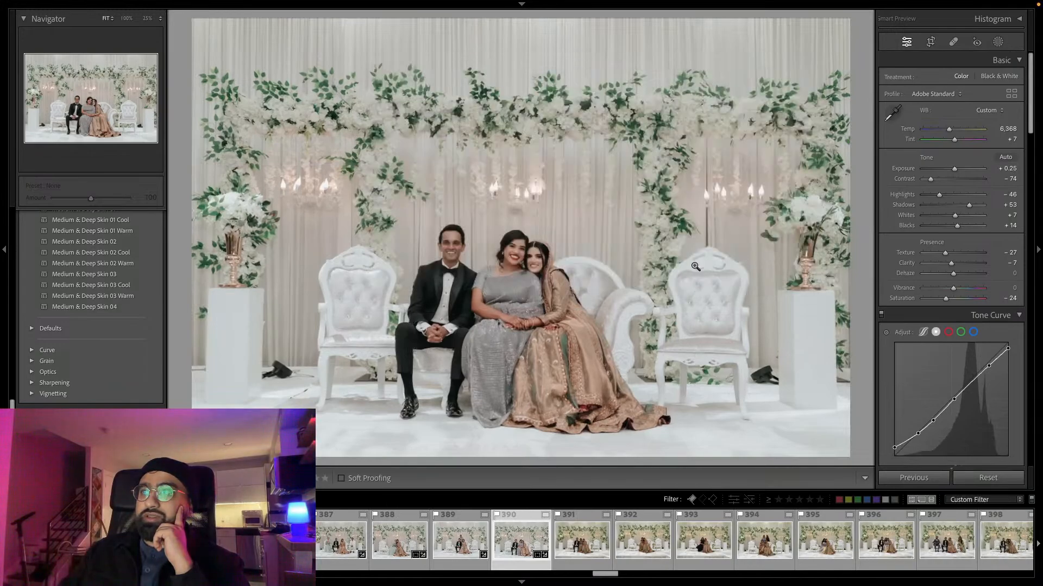
key(Right)
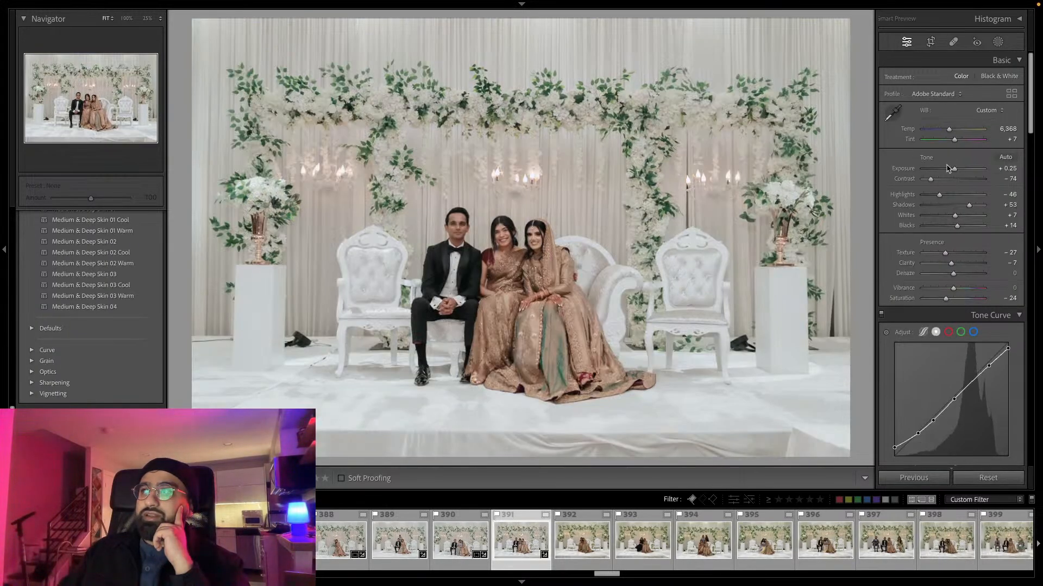
drag(955, 169, 956, 170)
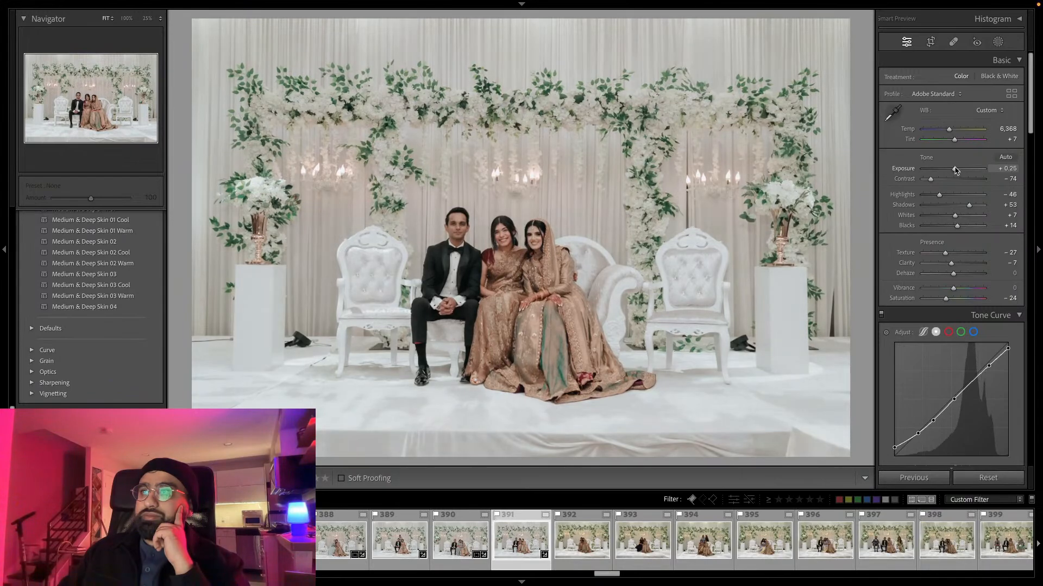
drag(957, 170, 955, 170)
Crop photo 391 tighter around the three seated people, keeping the original aspect ratio.
click(930, 42)
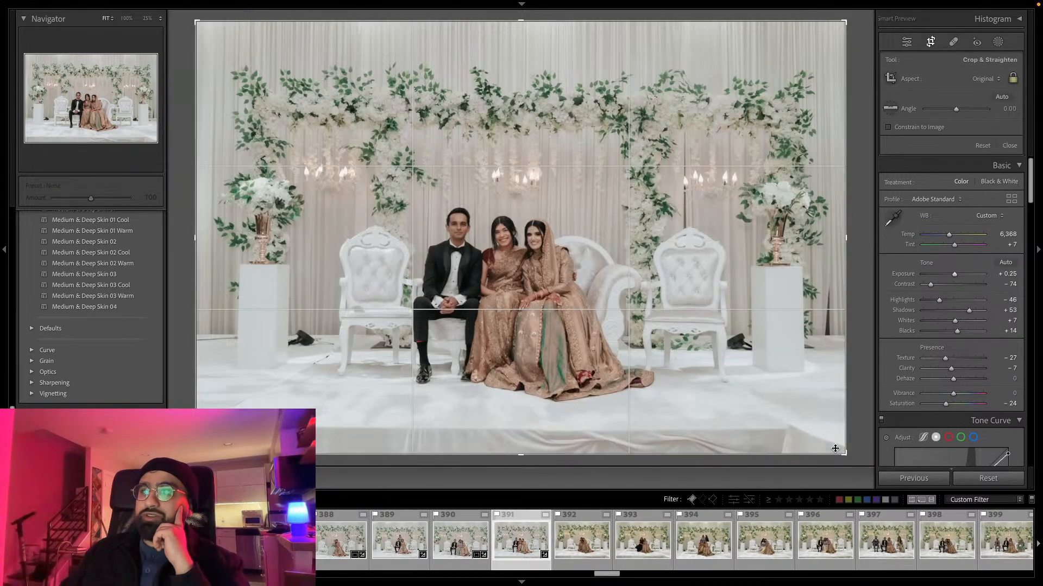
drag(844, 454, 817, 435)
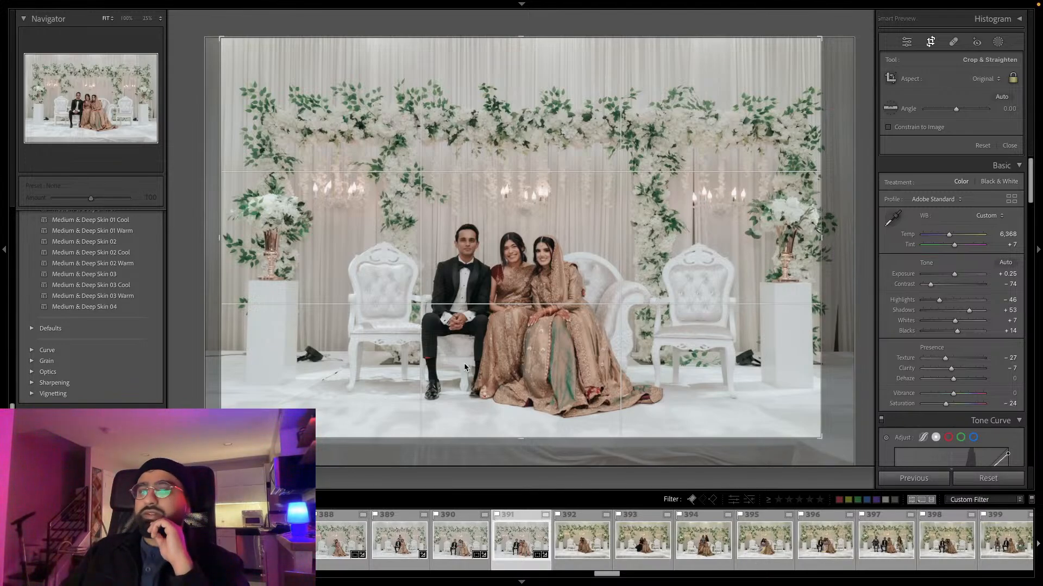
key(Return)
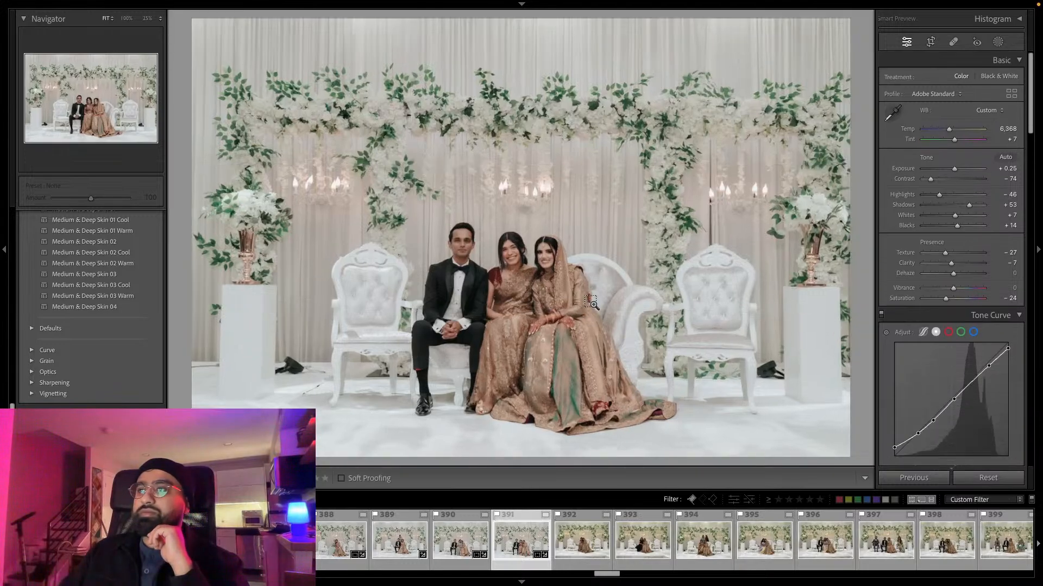
Copy photo 391's develop settings to photo 392, the two seated women, and set its exposure to +0.20.
key(super+shift+c)
click(785, 260)
key(Right)
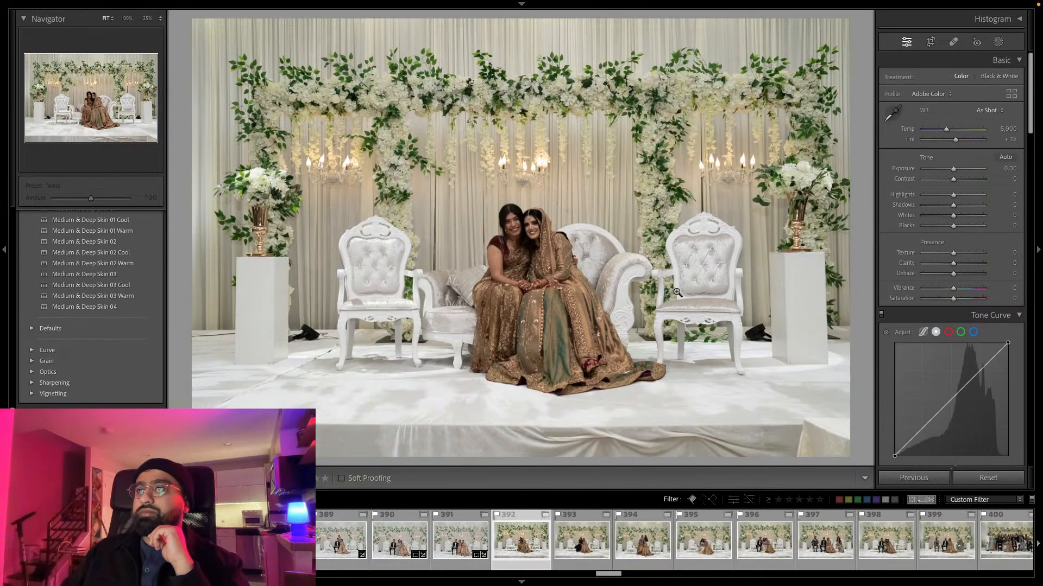
key(super+shift+v)
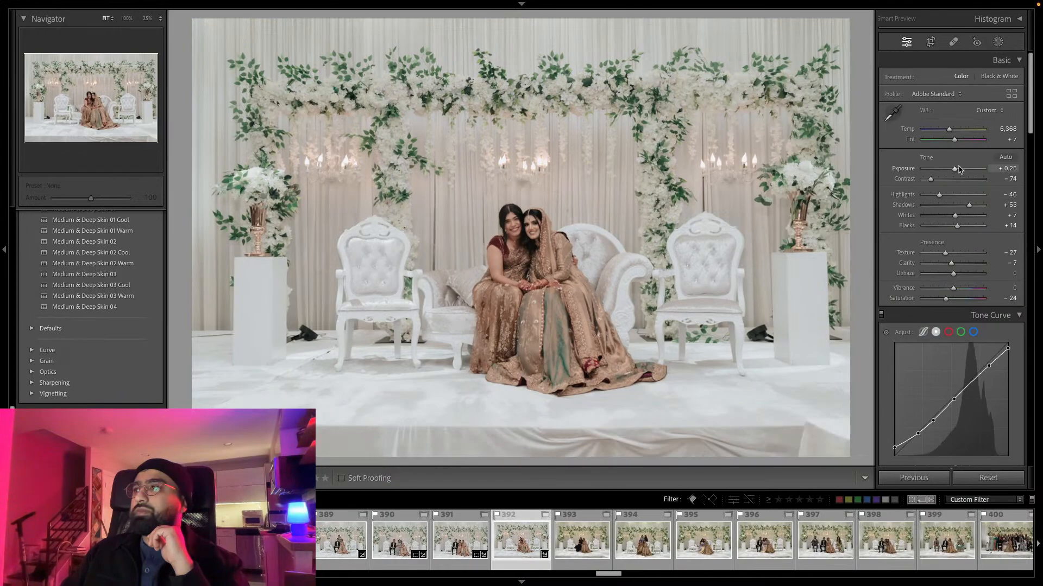
Copy photo 392's develop settings to photo 393, the bride with a woman in black, and set its exposure to +0.10.
key(super+shift+c)
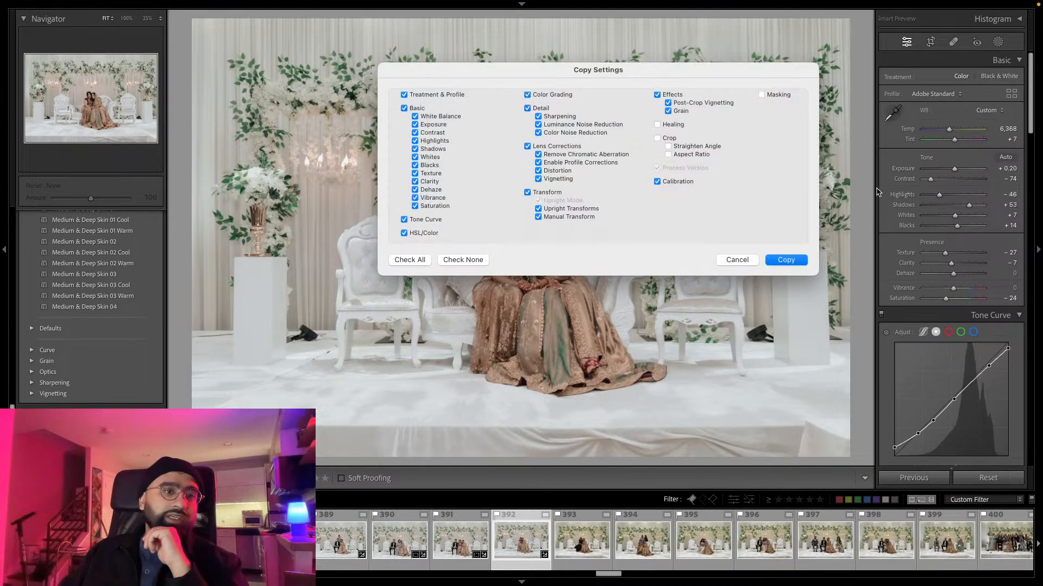
click(784, 260)
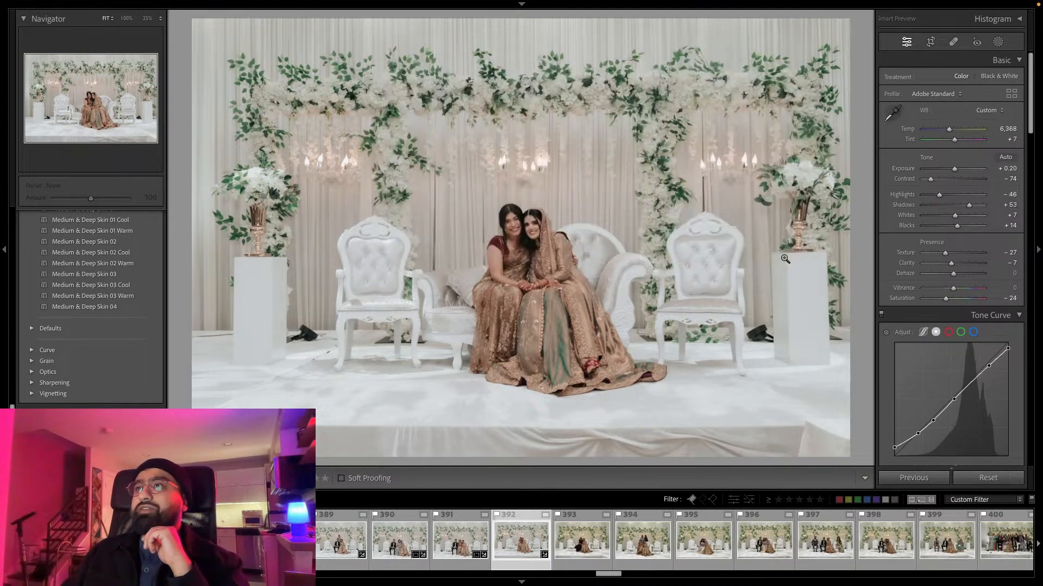
key(Right)
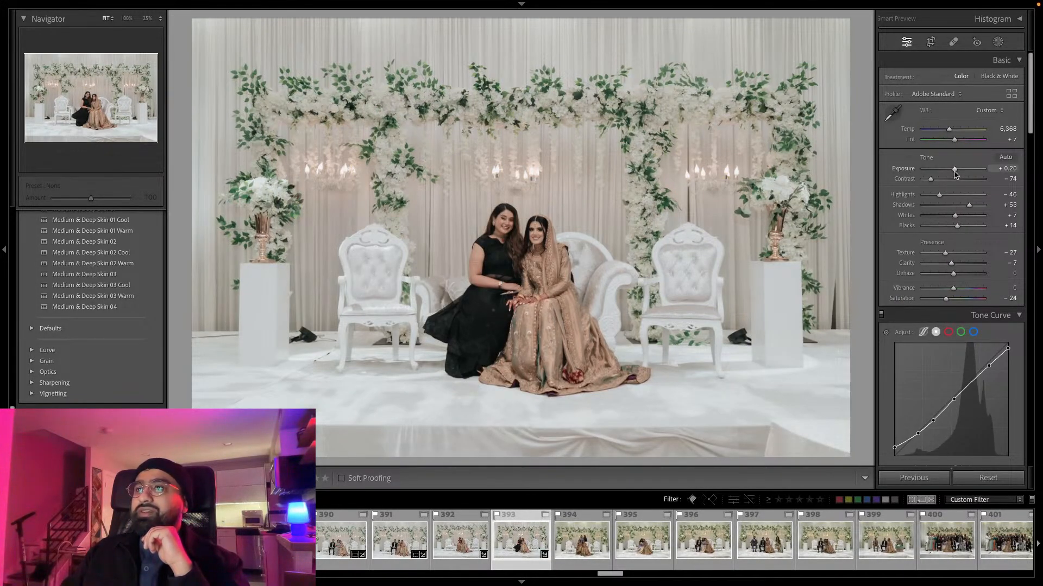
Crop photo 393 slightly tighter and recentre the frame on the two seated women.
click(931, 42)
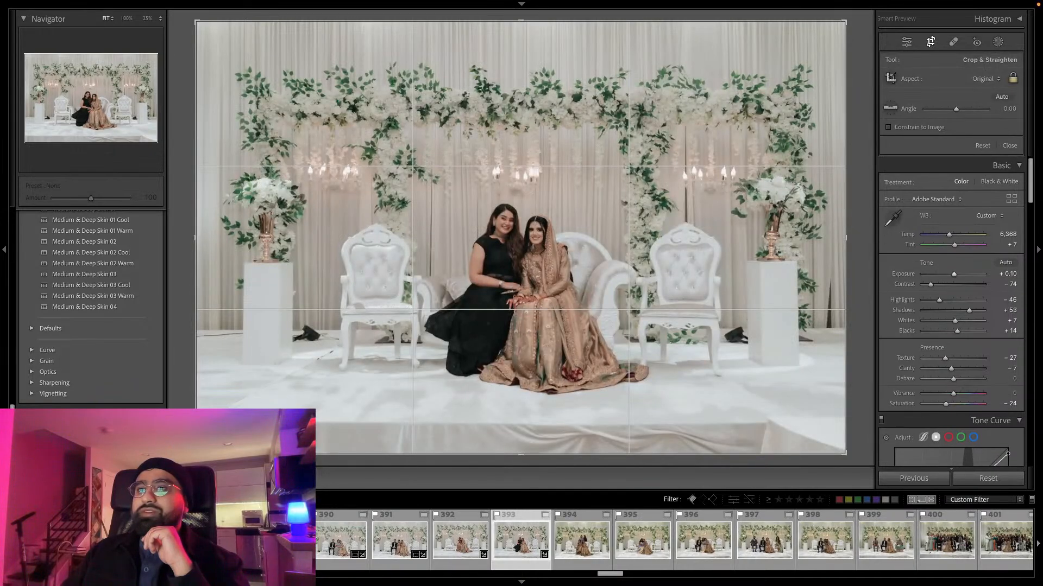
drag(208, 448, 215, 443)
drag(380, 309, 397, 309)
key(Return)
Copy photo 393's develop settings to photo 394, the group of four women, and set its exposure to +0.20.
key(ctrl+shift+c)
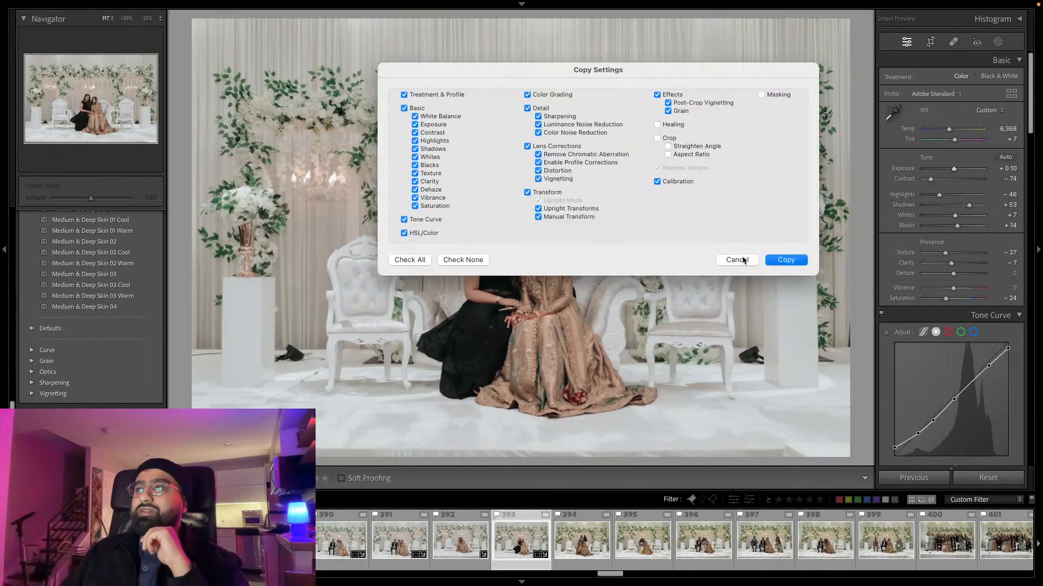
click(786, 256)
key(Right)
key(ctrl+shift+v)
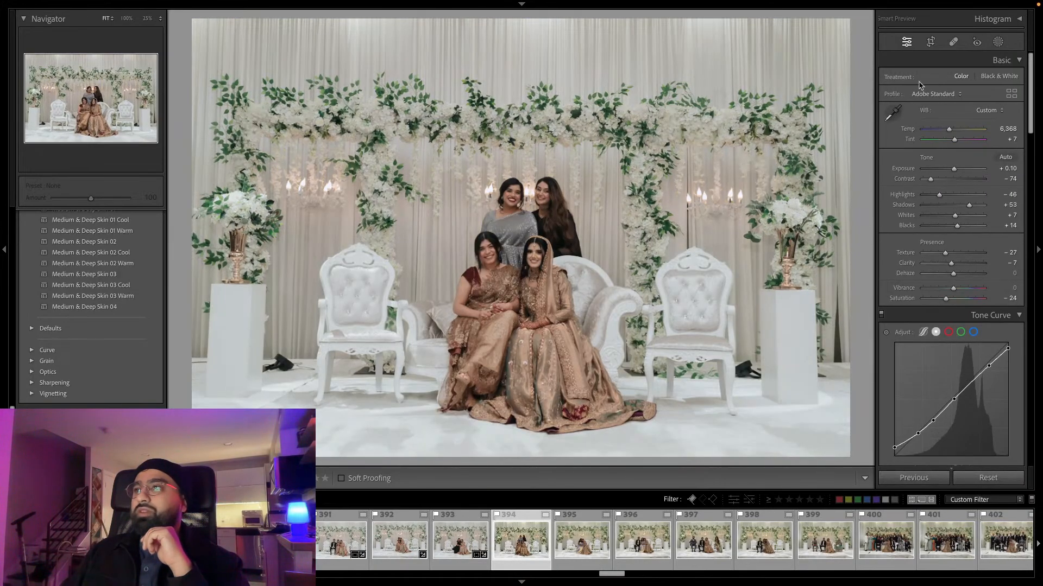
drag(954, 169, 955, 169)
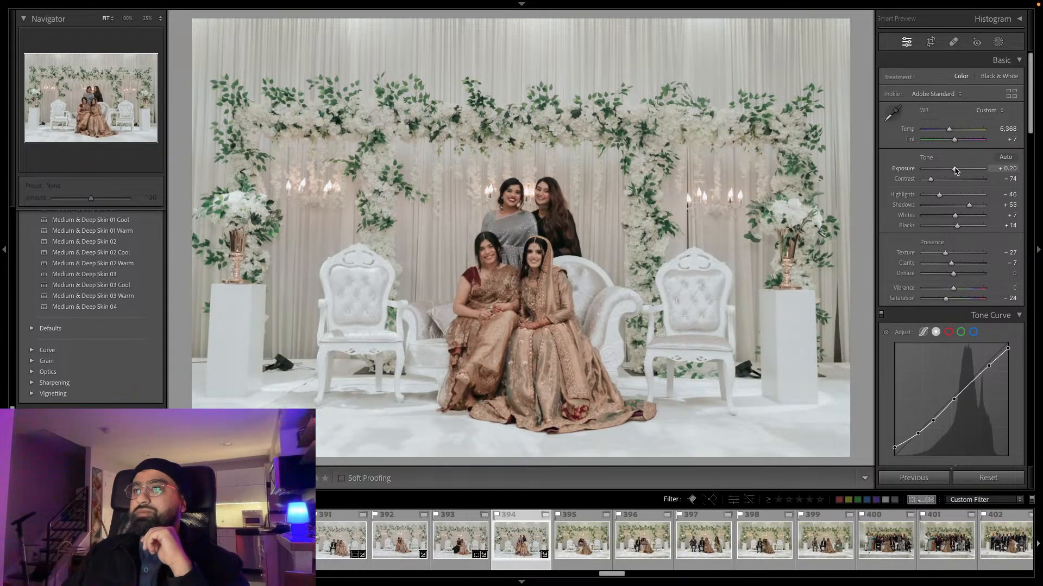
Crop photo 394 slightly tighter and reposition the frame around the four women.
click(930, 41)
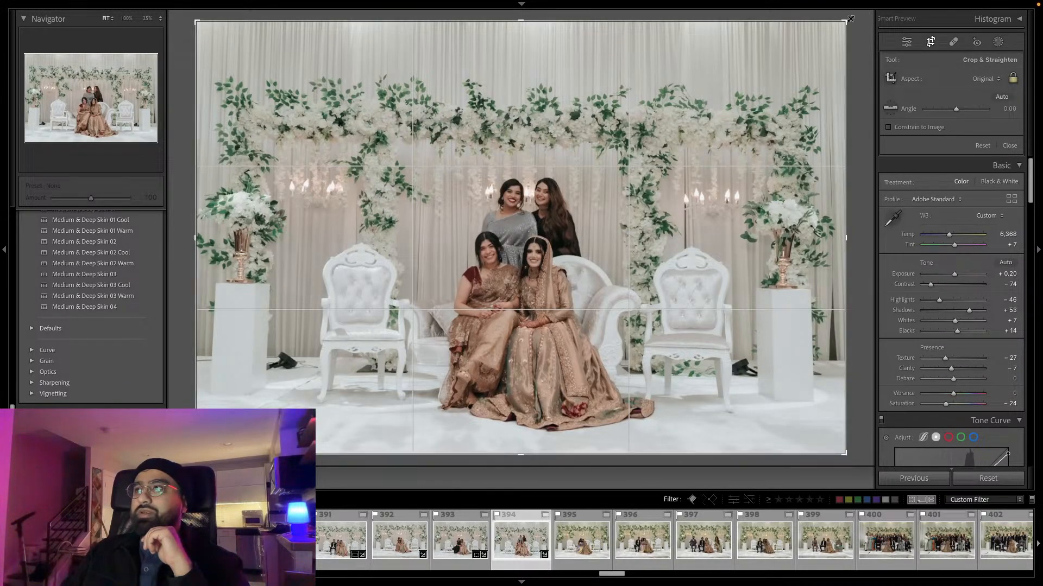
drag(845, 21, 841, 26)
drag(741, 101, 741, 113)
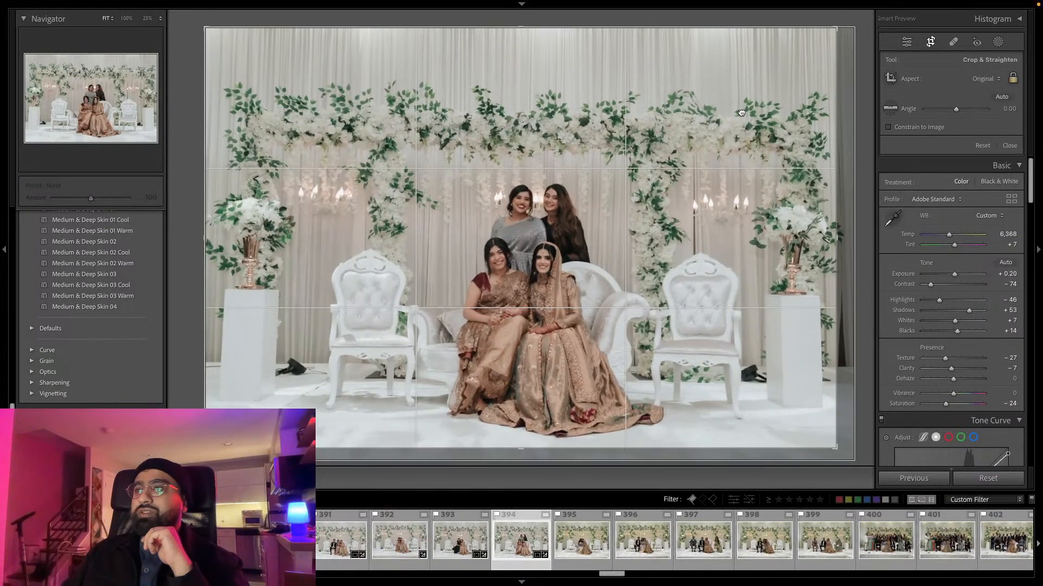
key(Return)
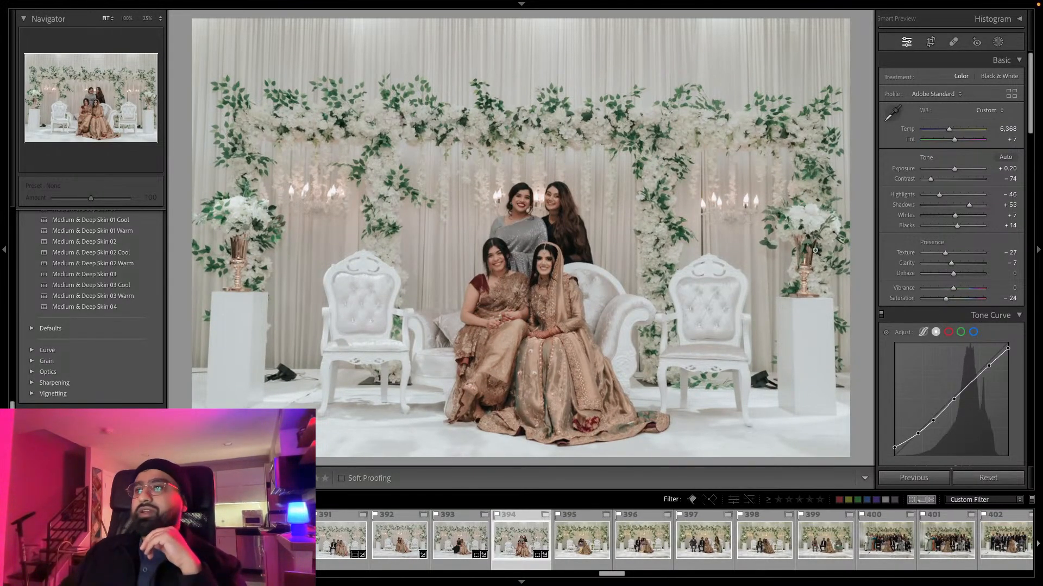
Copy photo 394's develop settings and paste them onto photo 395, the bride leaning against a seated woman.
key(super+shift+c)
click(785, 259)
key(Right)
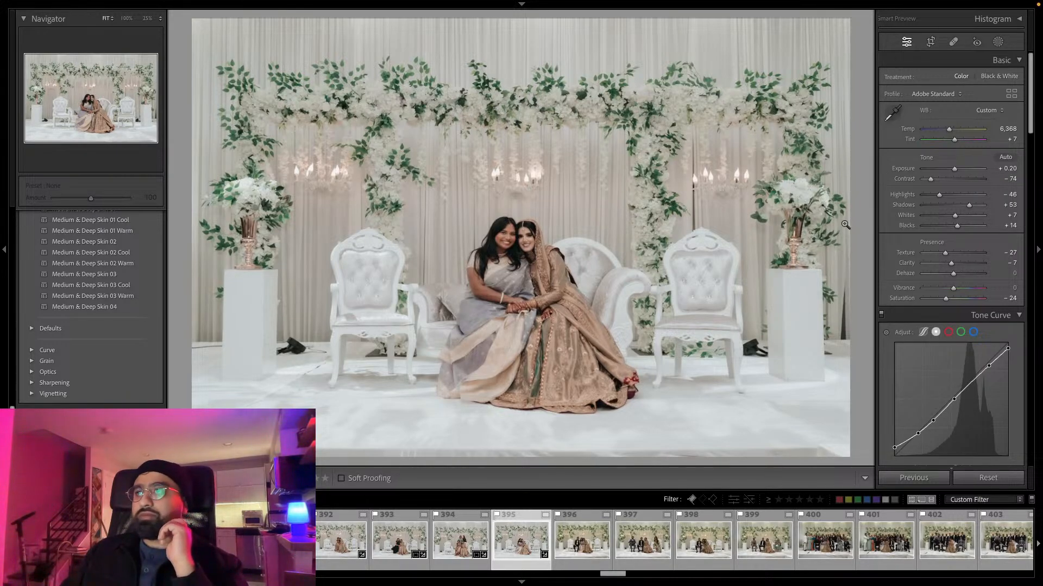
Copy photo 395's develop settings and paste them onto photo 396, the couple with a woman between them.
key(super+shift+c)
click(785, 258)
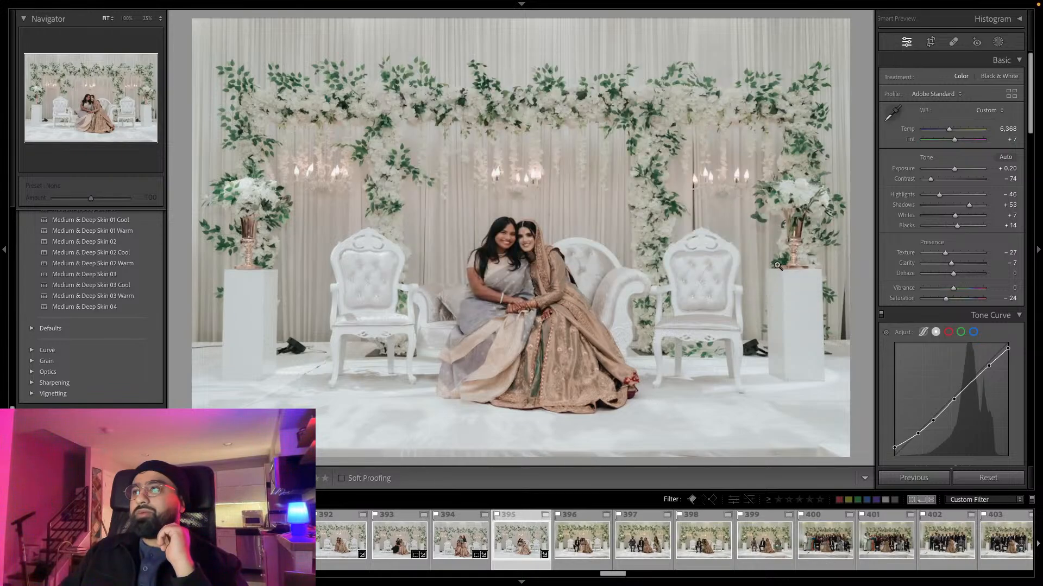
key(Right)
key(super+shift+v)
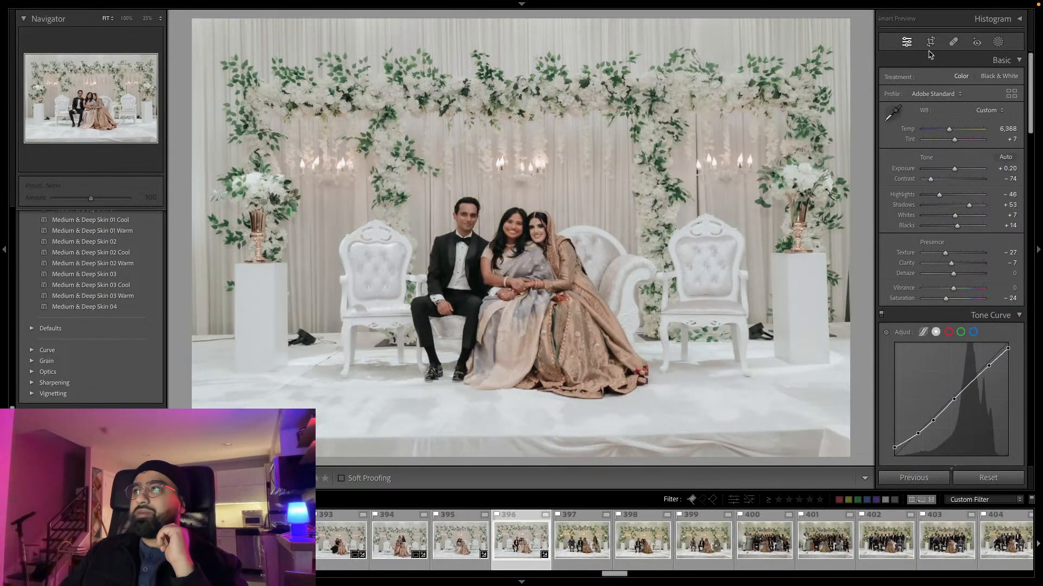
Straighten photo 396 to an angle of 0.89 and crop it tighter around the three seated people.
click(931, 43)
drag(858, 24, 862, 32)
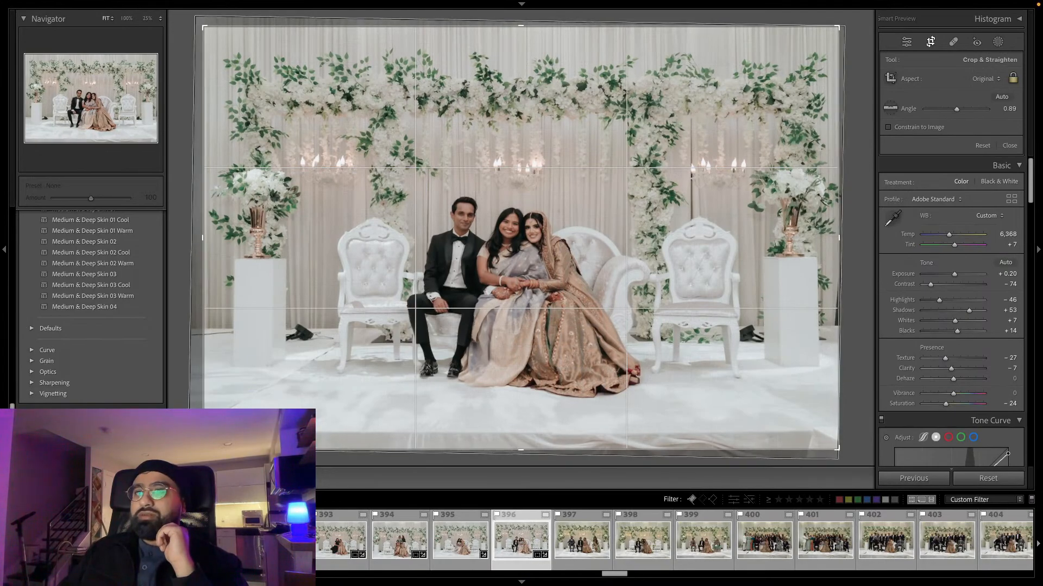
drag(204, 450, 216, 442)
drag(332, 354, 344, 353)
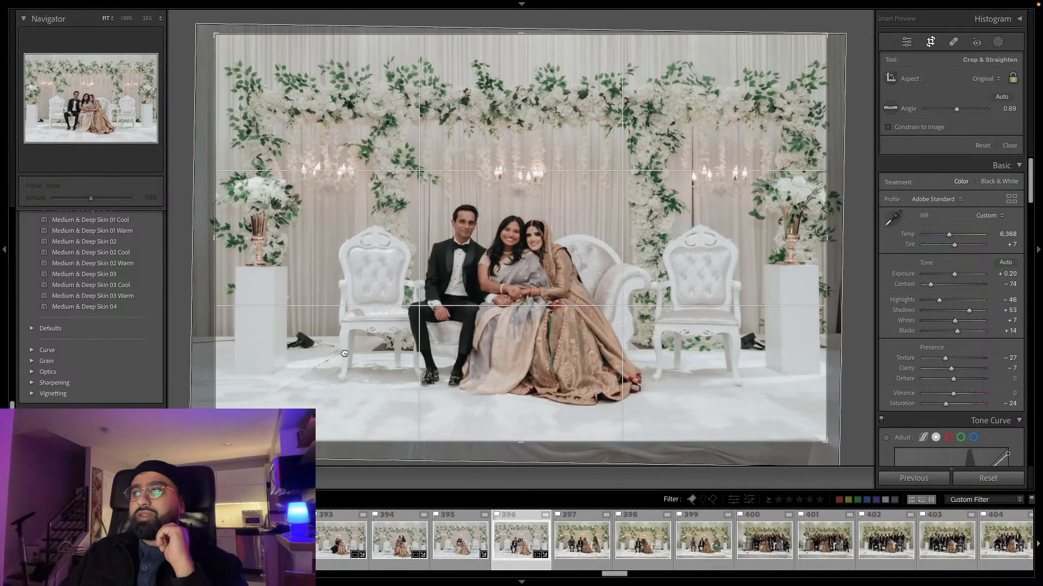
key(Return)
Copy photo 396's develop settings and paste them onto photo 397, the couple seated between two guests.
key(super+shift+c)
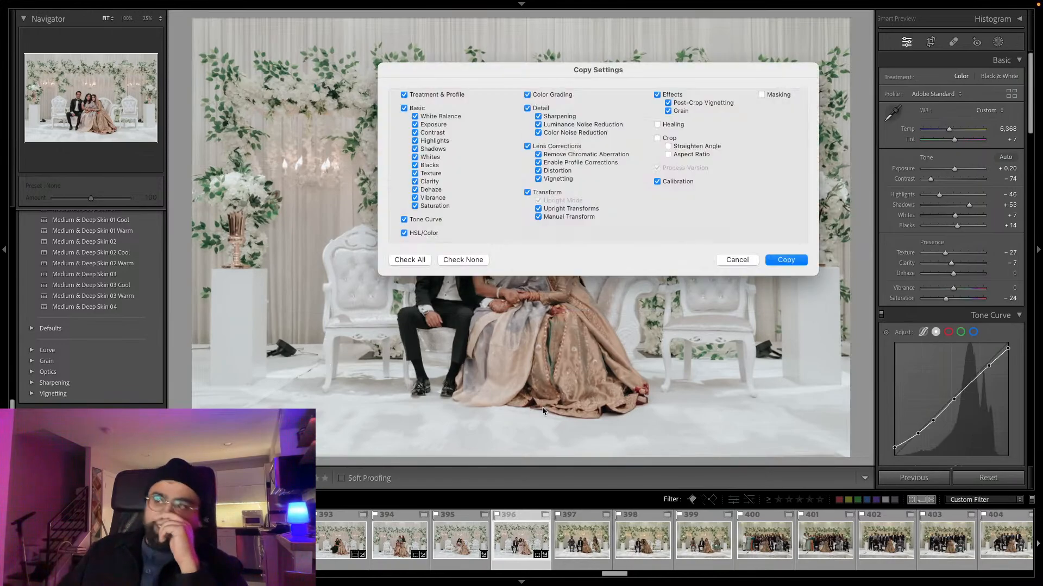
click(802, 258)
key(Right)
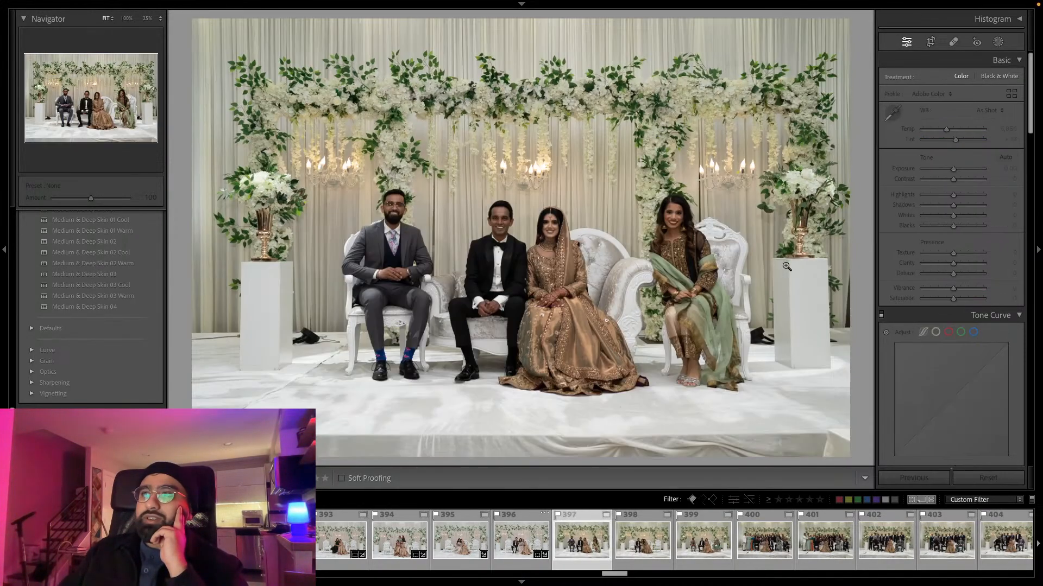
key(super+shift+v)
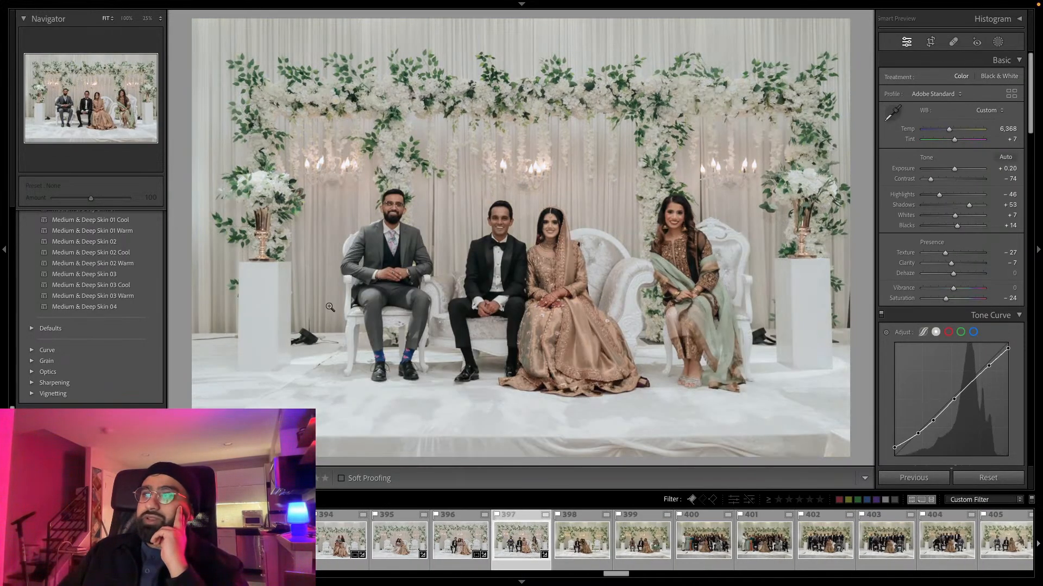
Crop photo 397 slightly tighter around the four seated people, trimming the stage front and keeping the original aspect ratio.
click(930, 42)
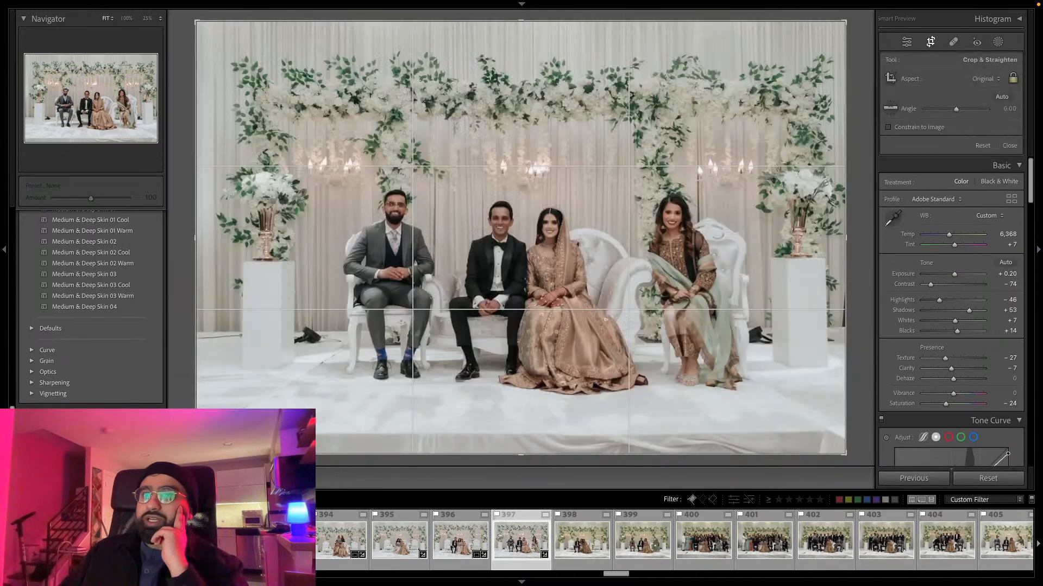
drag(196, 454, 214, 443)
drag(321, 380, 323, 379)
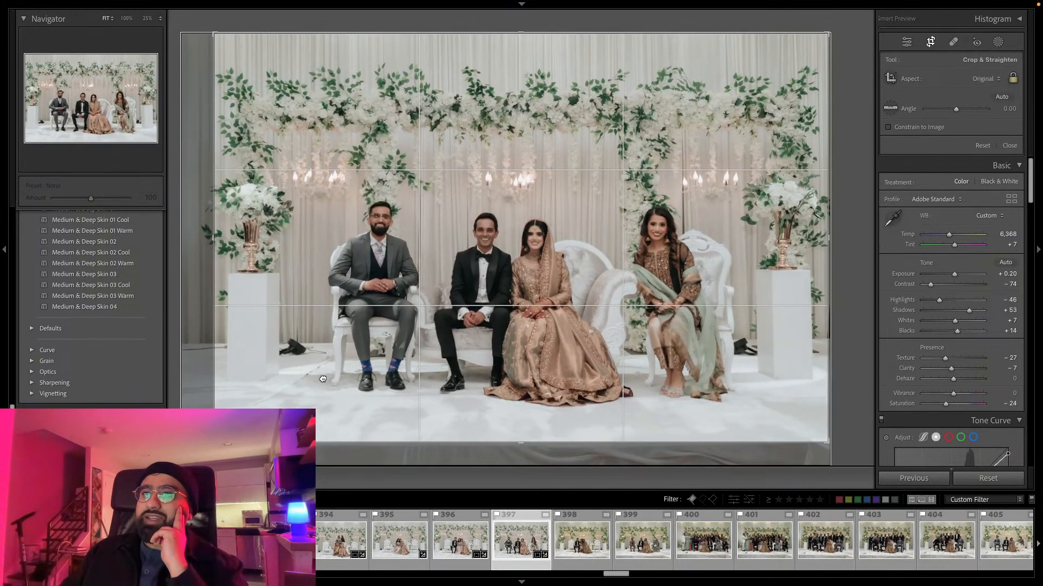
key(Return)
Copy photo 397's develop settings and paste them onto photo 398, the couple seated with a woman between two empty chairs.
key(super+shift+c)
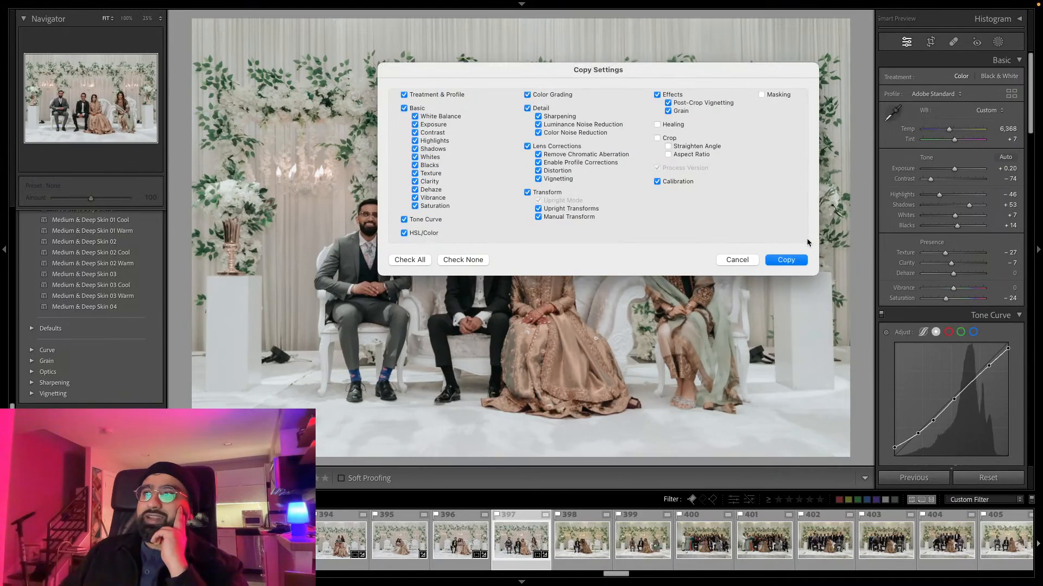
click(787, 259)
key(Right)
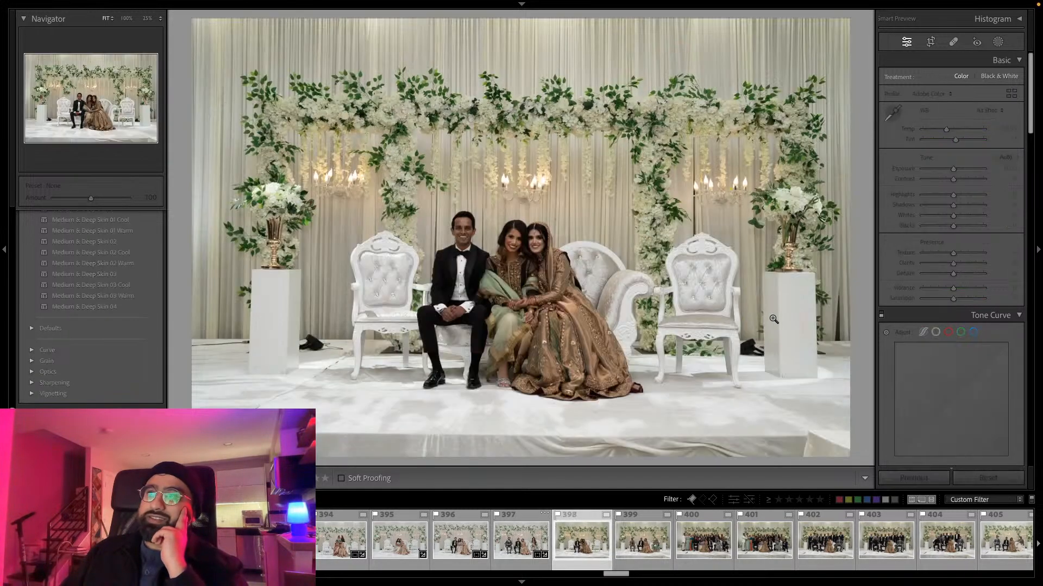
key(super+shift+v)
Crop photo 398 tighter and recentre the frame on the three people seated on the sofa.
click(933, 43)
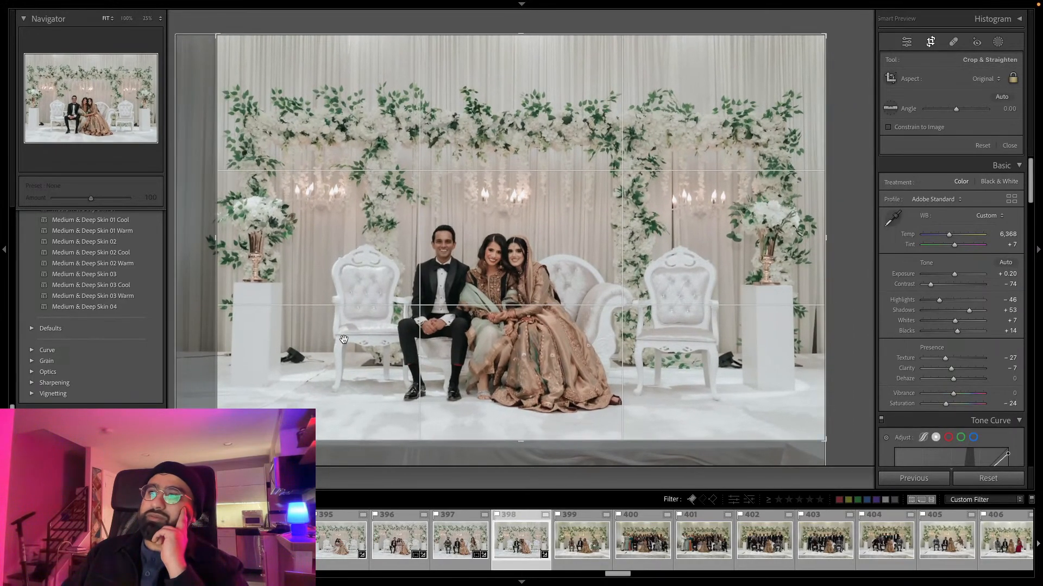
drag(344, 346, 353, 346)
key(Return)
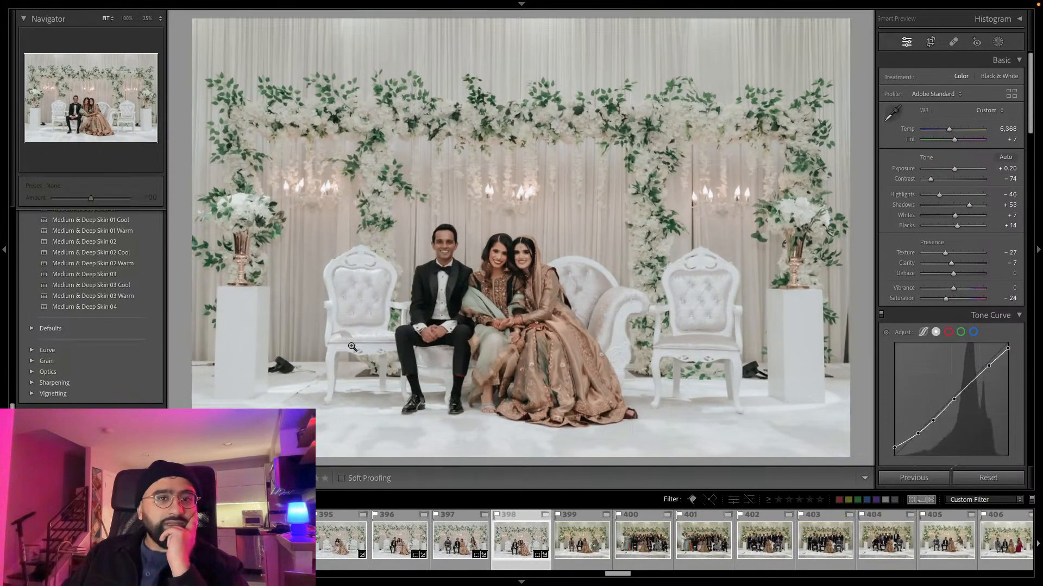
Copy photo 398's develop settings, paste them onto photo 399, and set its exposure to +0.50.
key(super+shift+c)
click(786, 260)
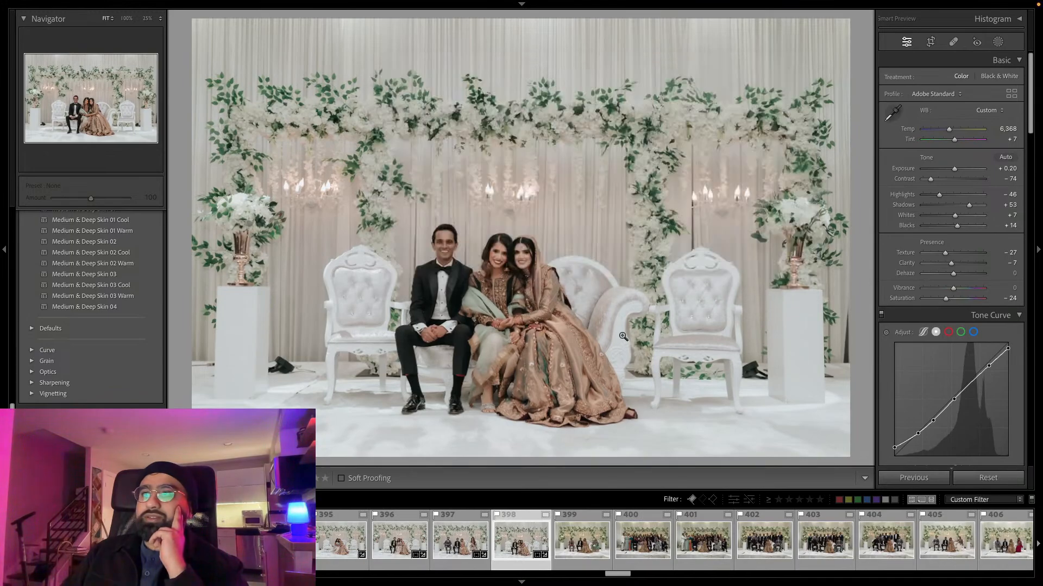
key(Right)
key(super+shift+v)
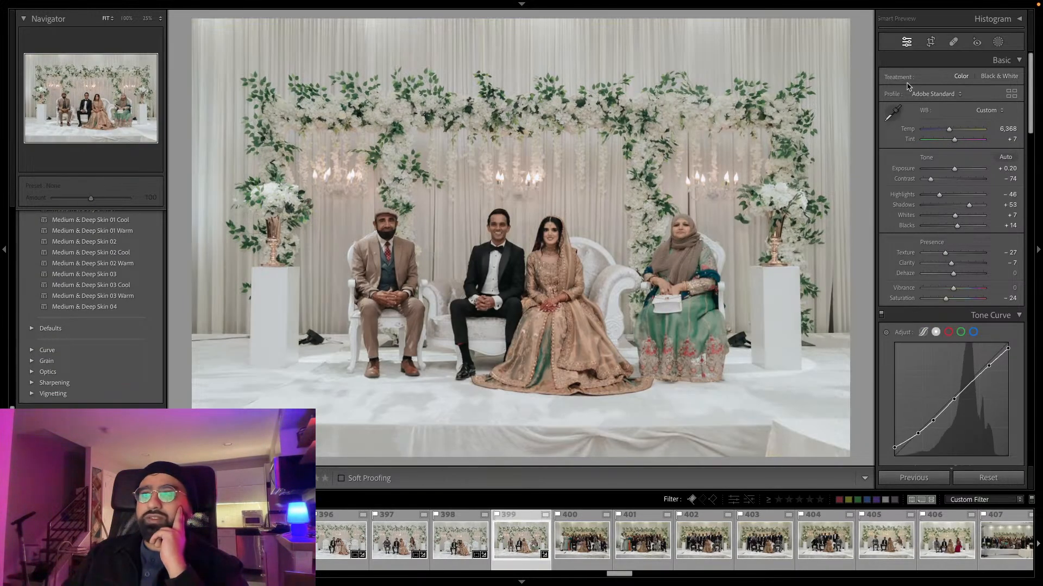
drag(955, 171, 957, 171)
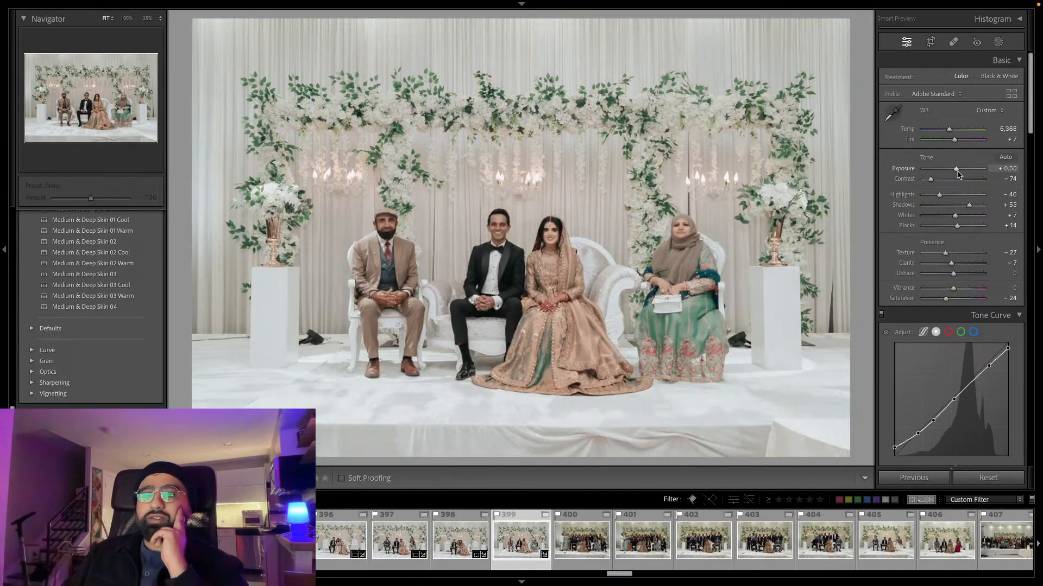
Crop photo 399 tighter around the four seated people and recentre the frame between the two flower pedestals.
click(931, 41)
drag(195, 453, 244, 421)
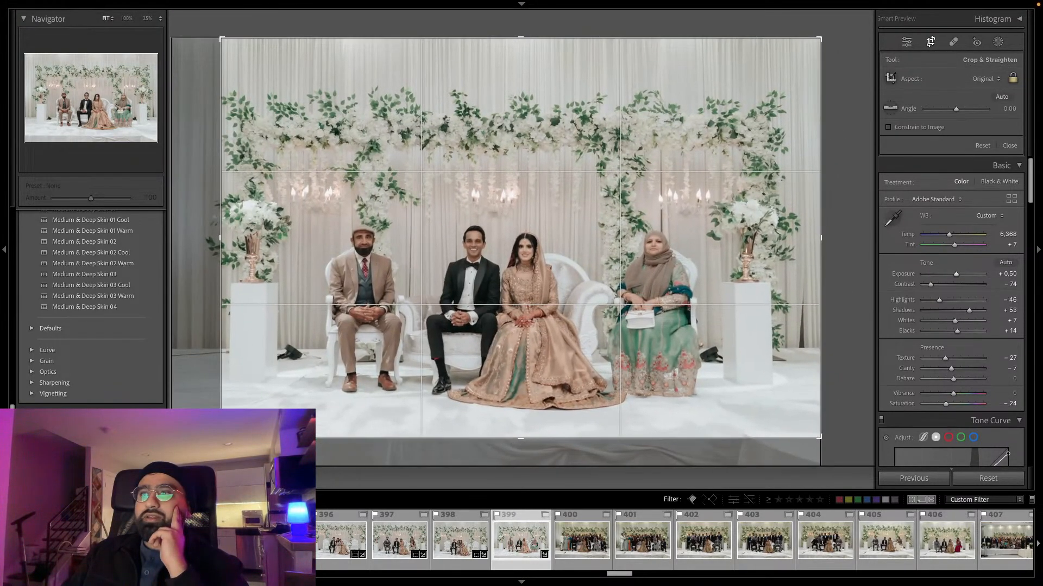
drag(343, 358, 353, 357)
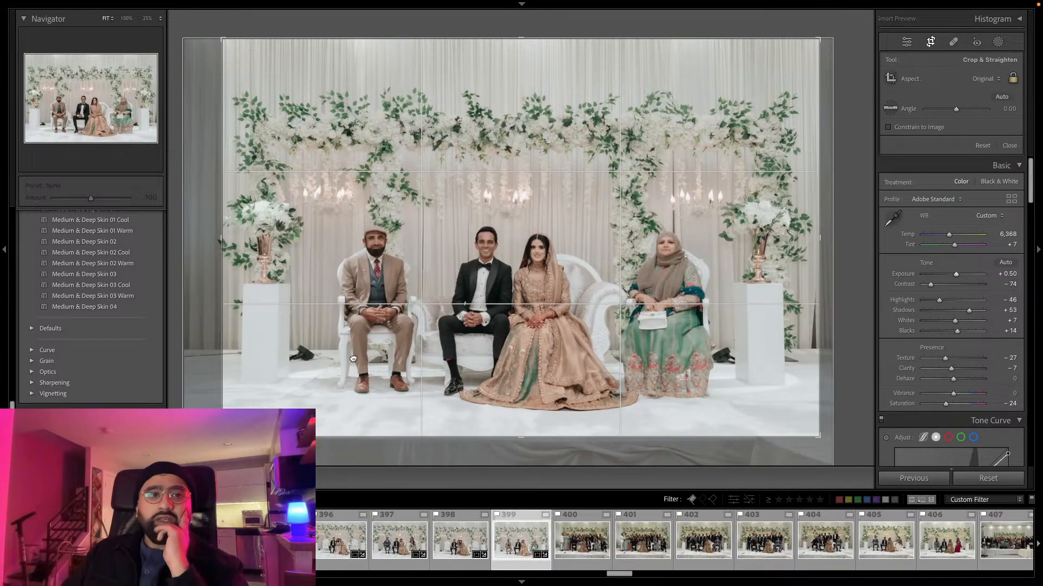
key(Return)
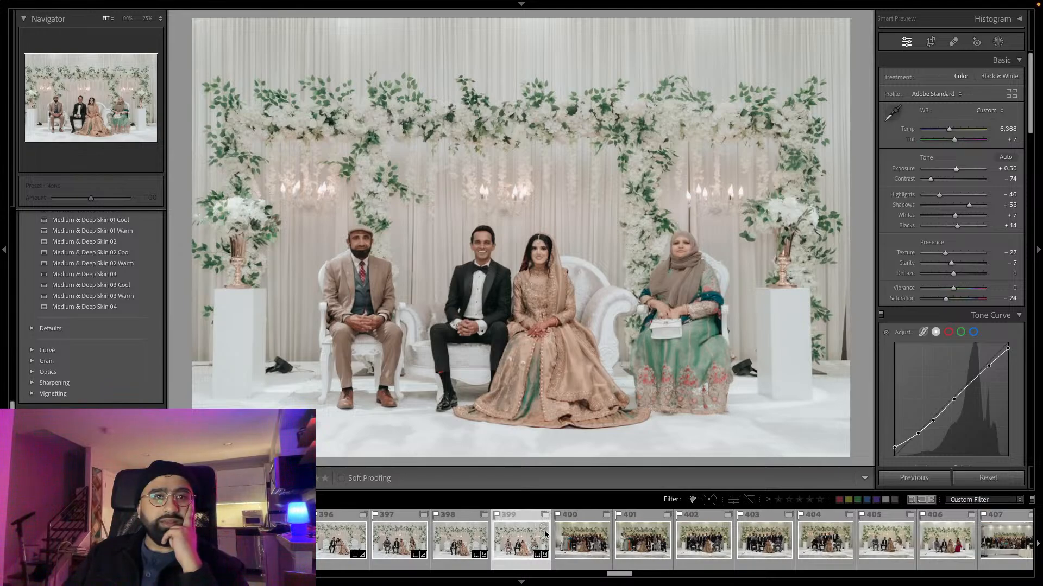
Open the large group photo 400 and examine the guests' faces up close across the group.
click(581, 531)
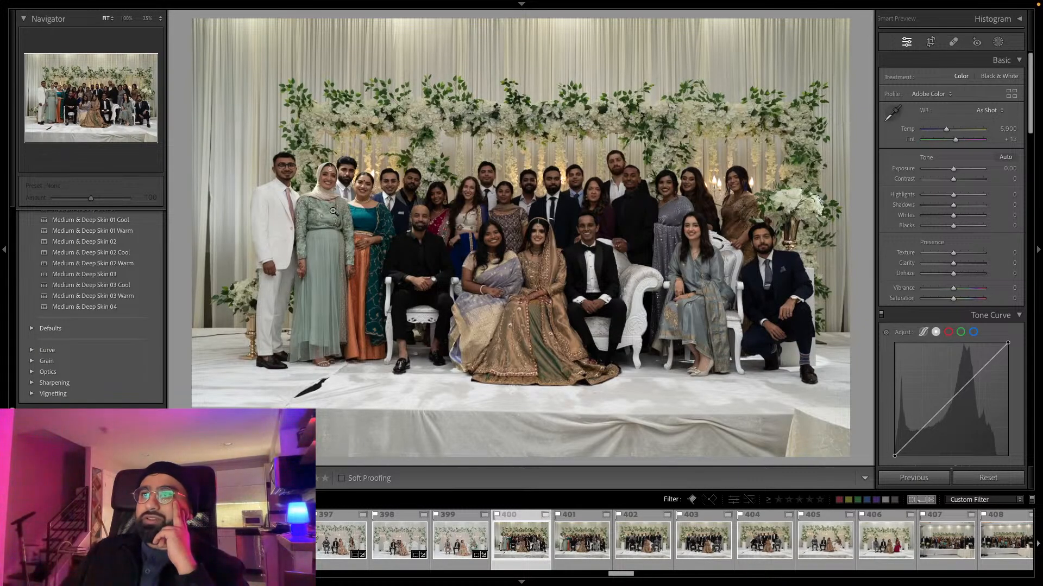
click(392, 198)
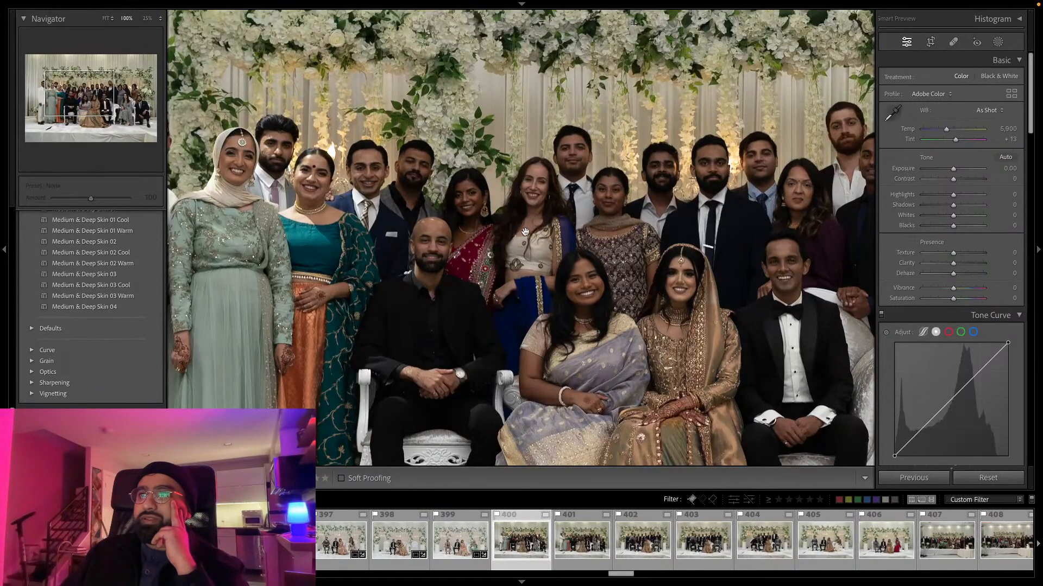
drag(524, 231, 393, 238)
drag(525, 239, 607, 236)
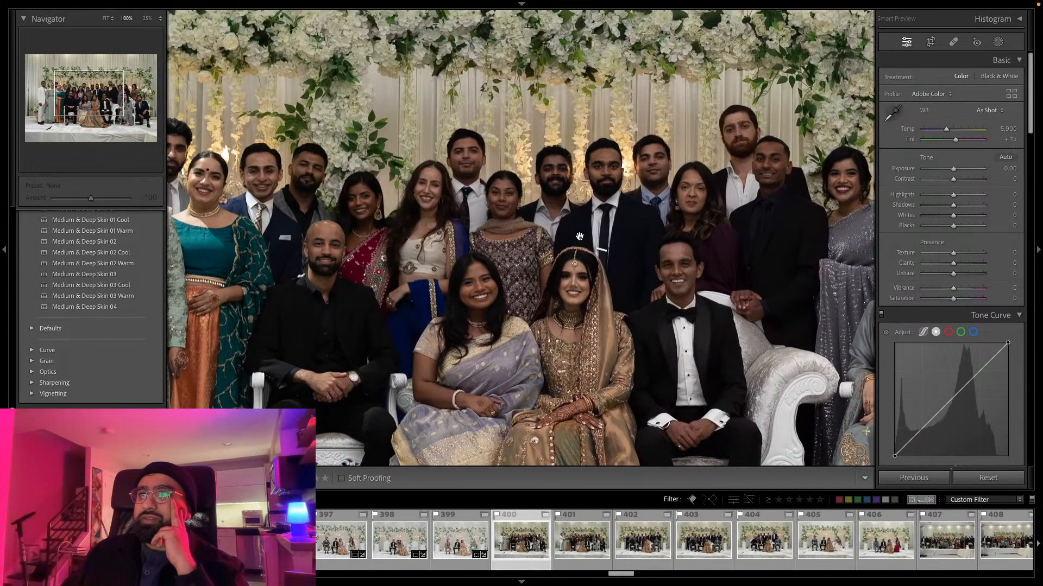
drag(487, 235, 677, 221)
click(677, 221)
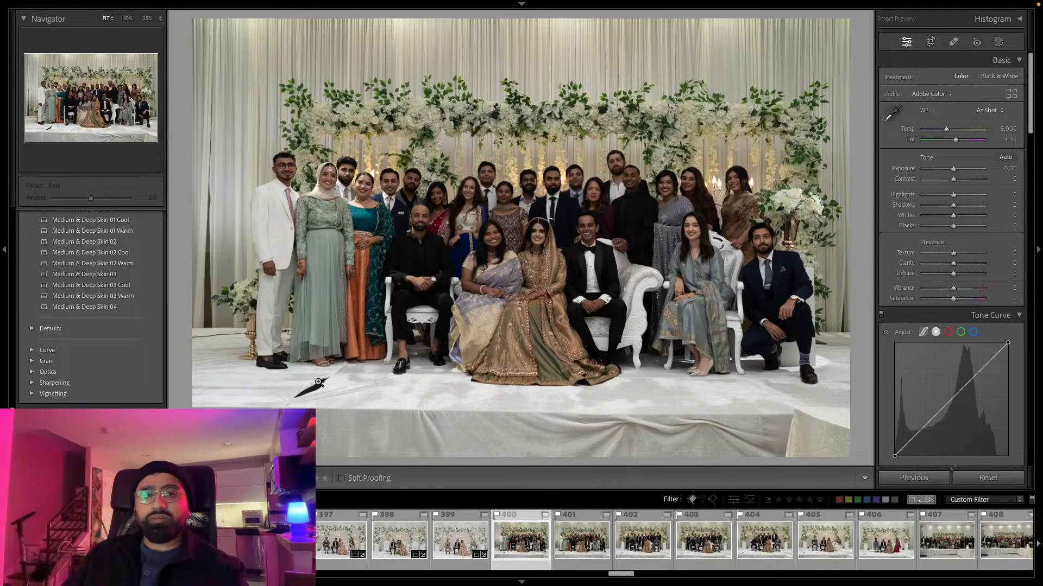
Remove the dark object lying on the white stage floor in photo 400, using a removal brush of size 61.
key(q)
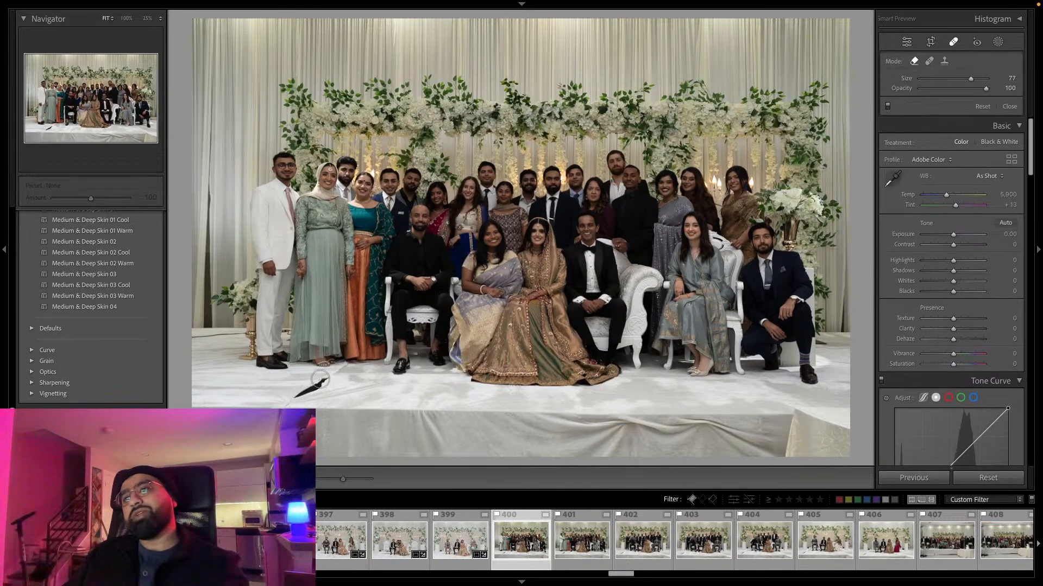
scroll(320, 380, down, 2)
scroll(323, 379, down, 5)
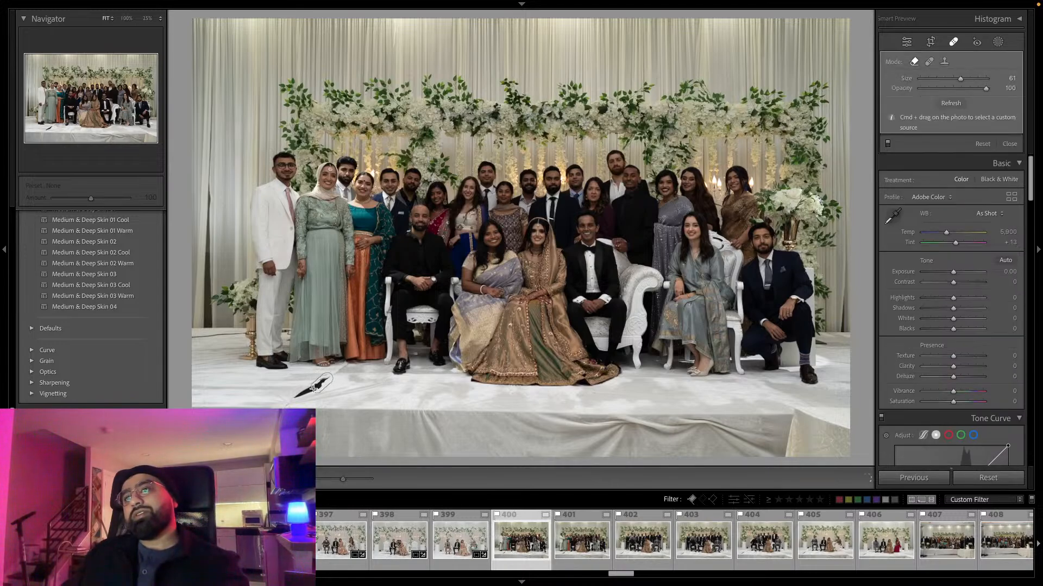
drag(298, 397, 299, 396)
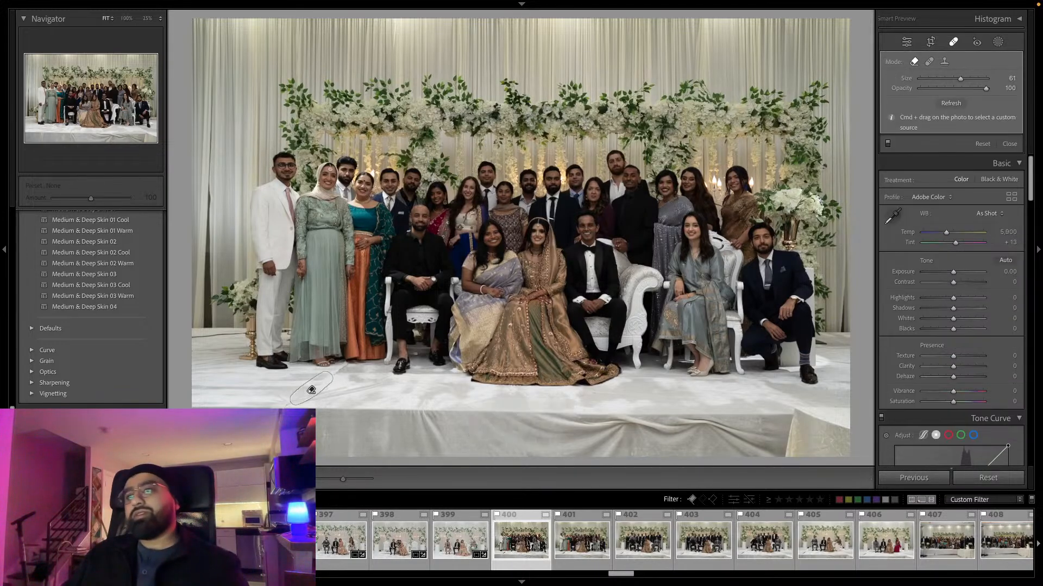
click(997, 42)
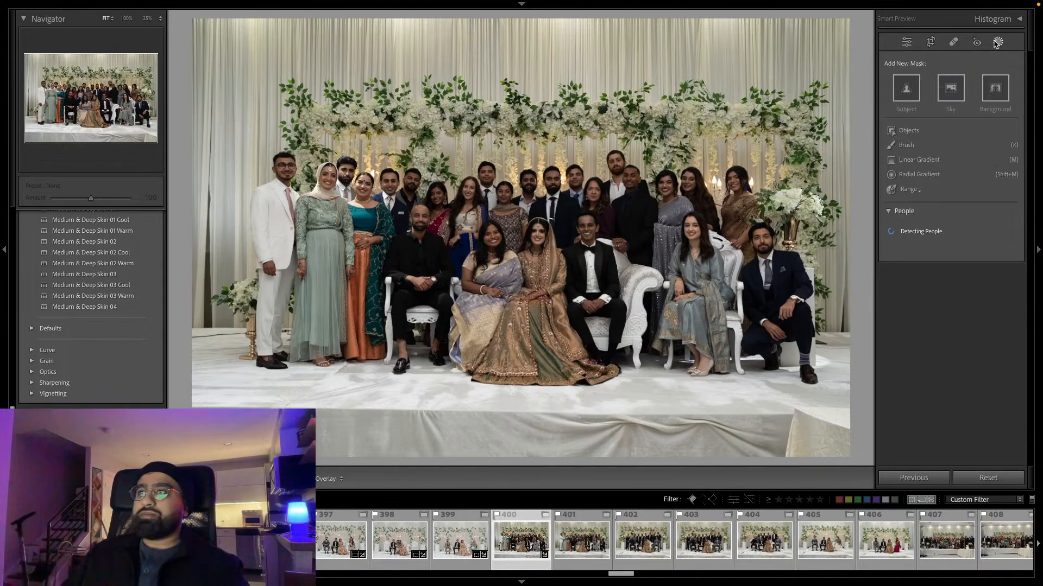
Crop photo 400 tighter around the group without rotation, shifting the frame to trim the stage front.
click(930, 42)
drag(195, 21, 214, 30)
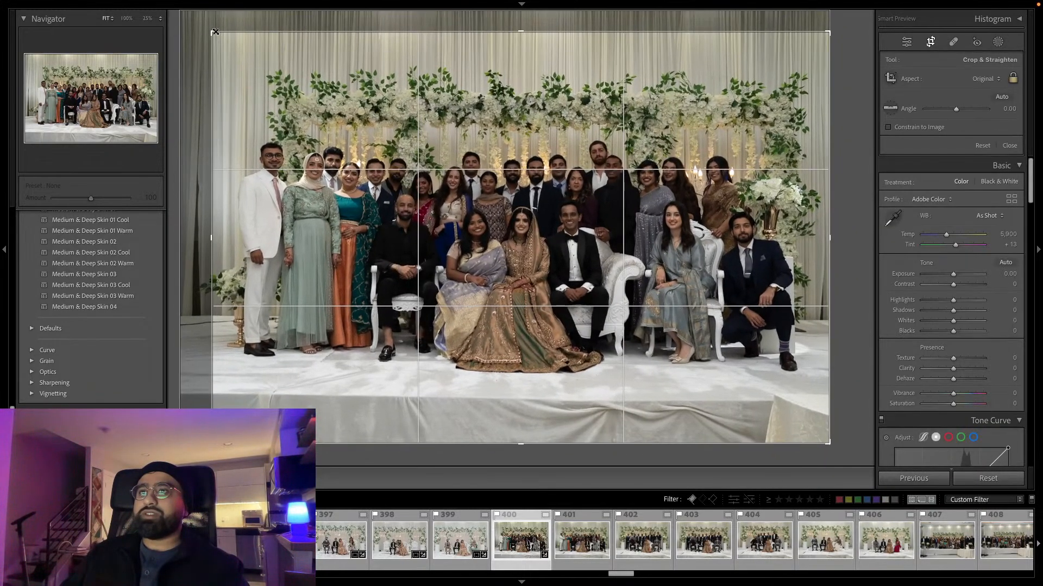
drag(194, 179, 207, 304)
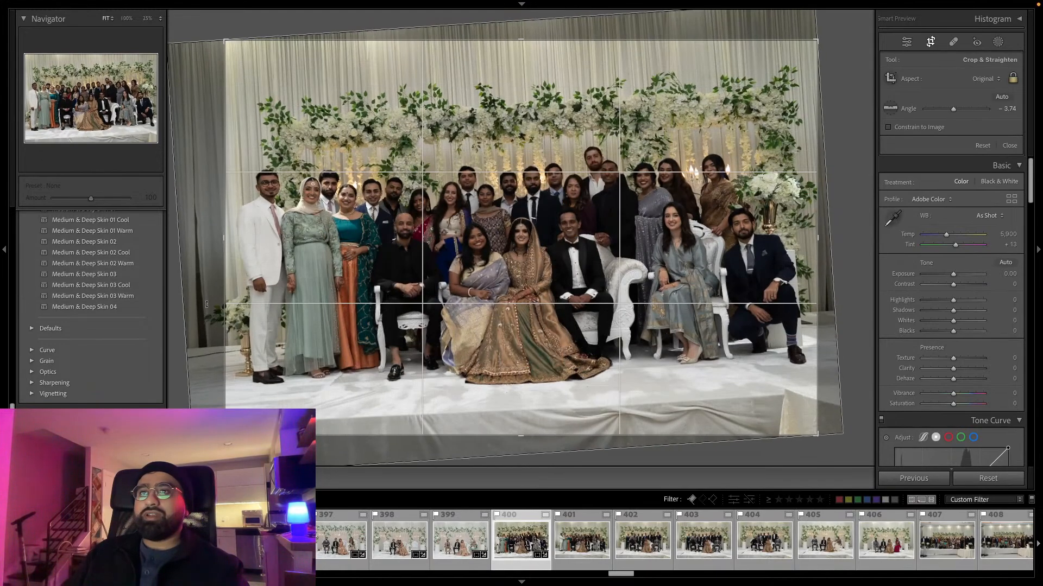
key(ctrl+z)
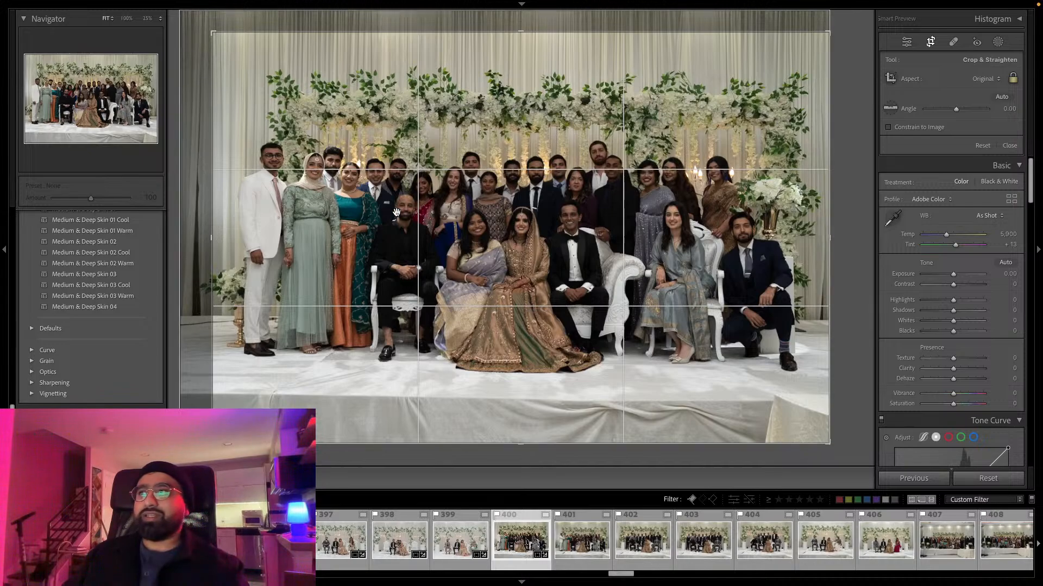
drag(430, 231, 426, 281)
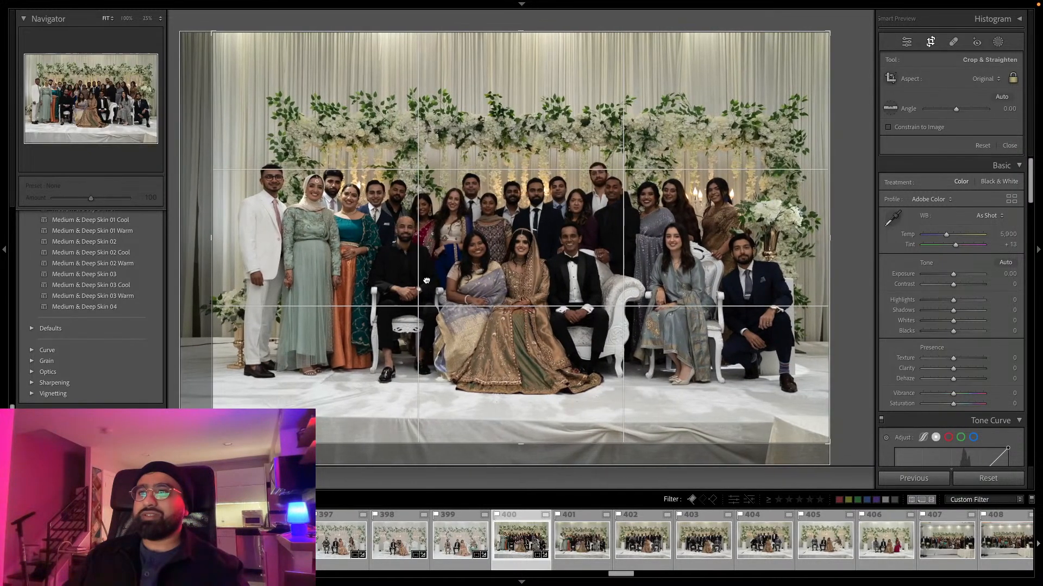
key(Return)
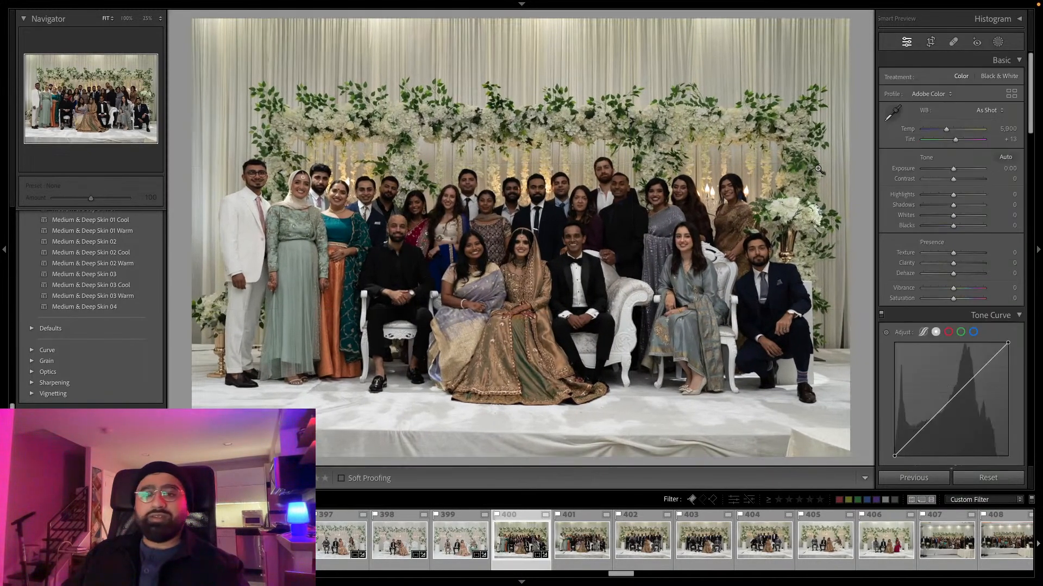
Paste the copied develop settings onto photo 400 and set exposure +0.15, highlights -54, shadows +58 and blacks +70.
key(super+shift+v)
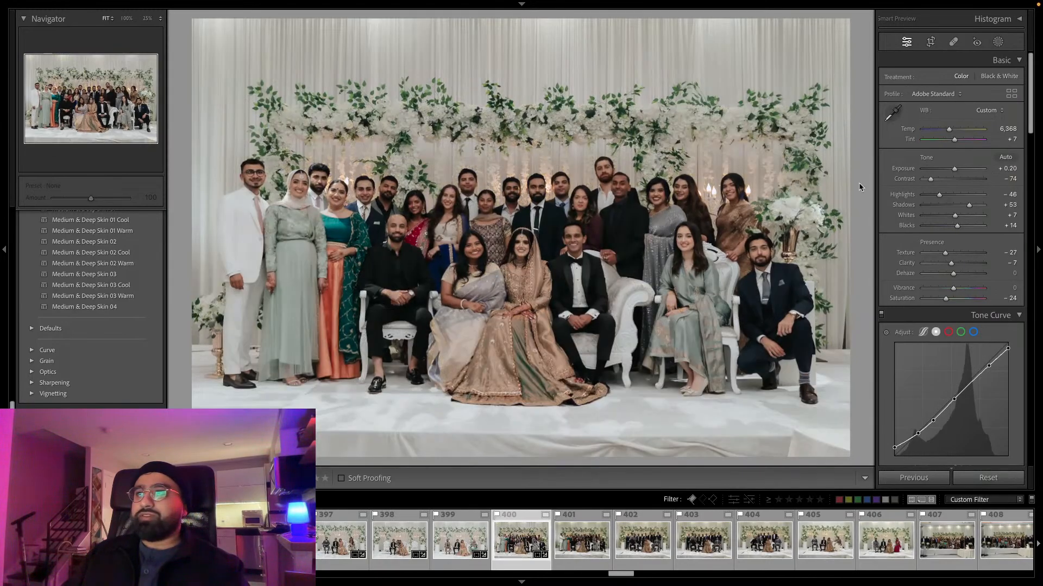
drag(971, 226, 971, 228)
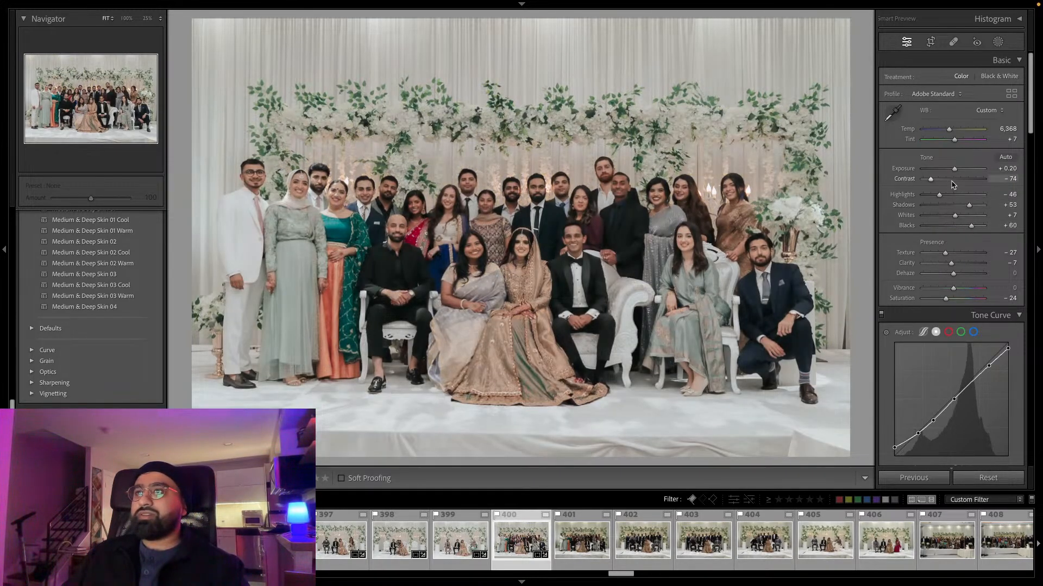
drag(939, 196, 955, 169)
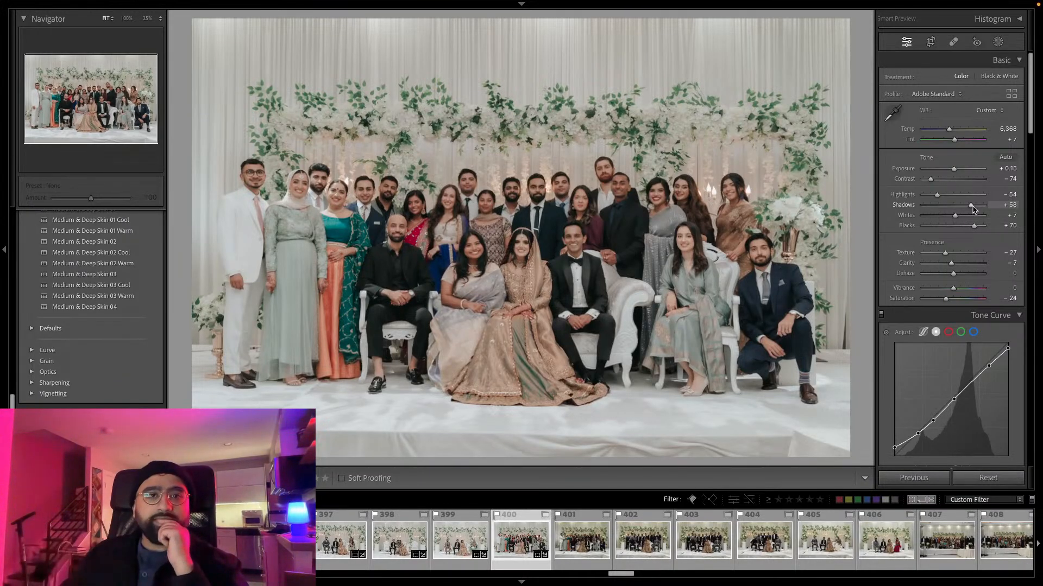
Copy photo 400's develop settings, paste them onto photo 401, and set its exposure to +0.10.
click(775, 265)
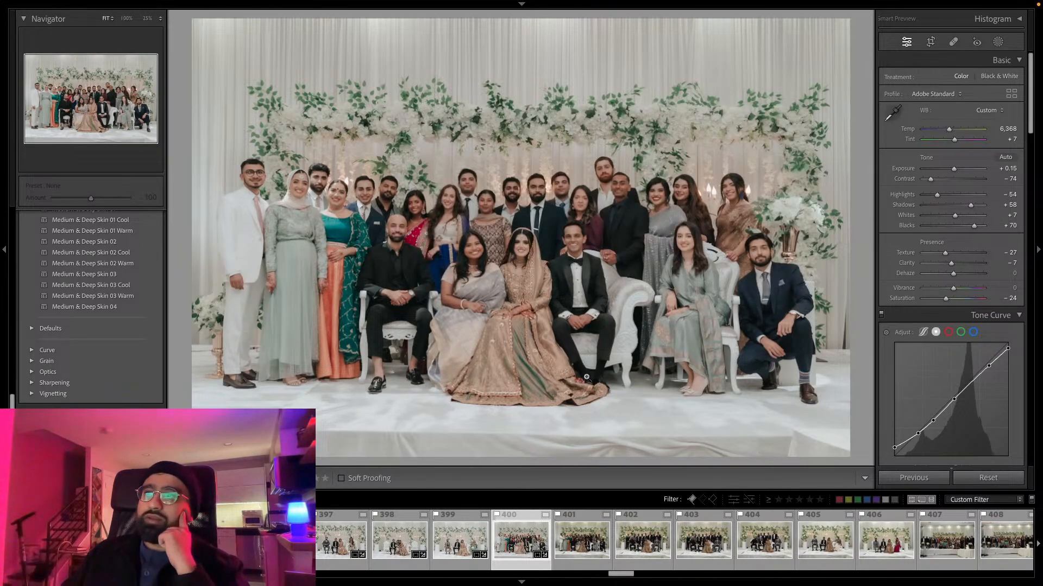
key(Right)
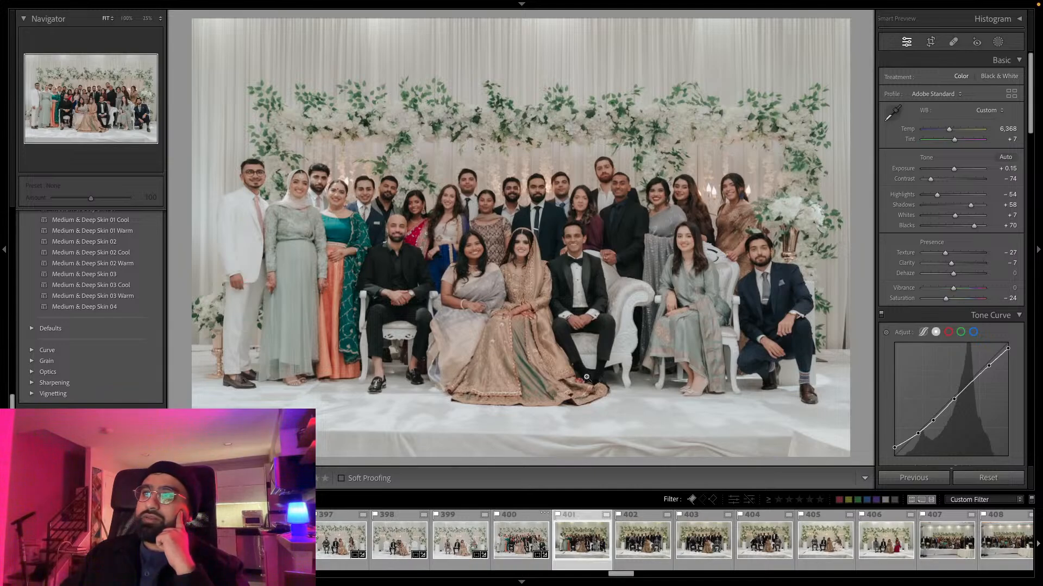
key(ctrl+shift+v)
drag(953, 169, 955, 170)
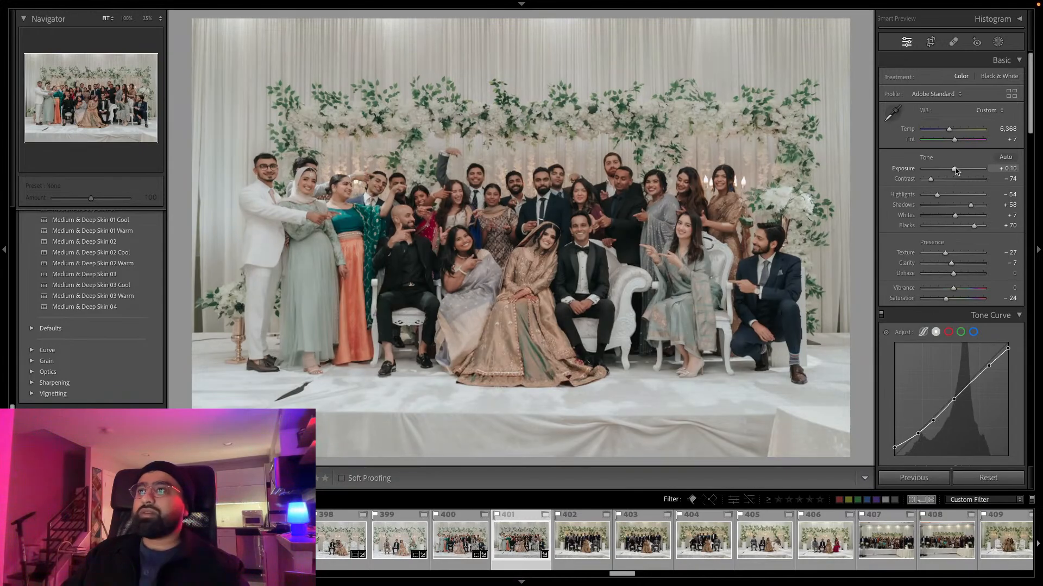
Remove the dark object from the white stage floor in photo 401 with the size 61 removal brush.
key(q)
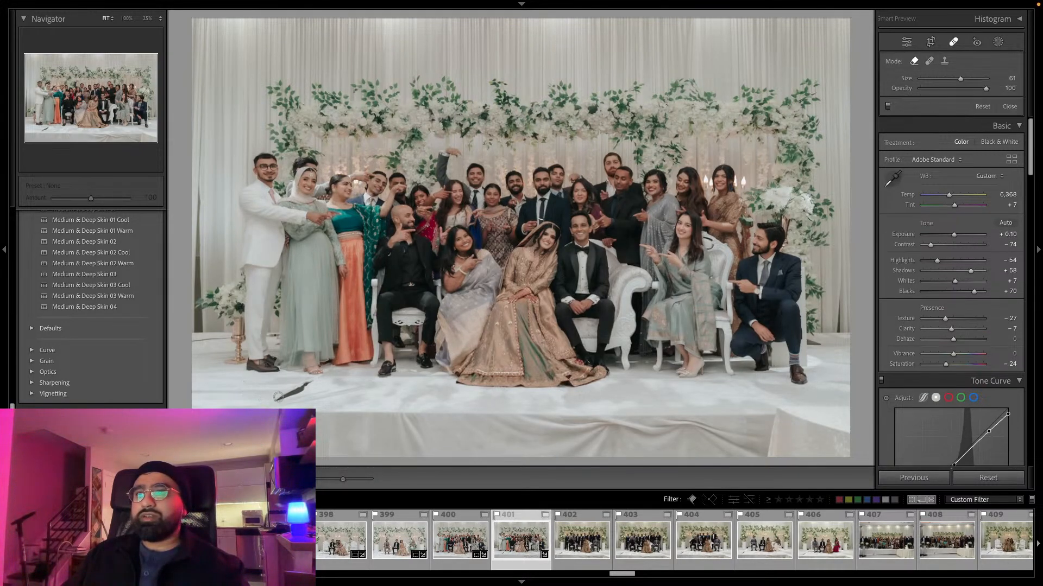
drag(277, 398, 305, 390)
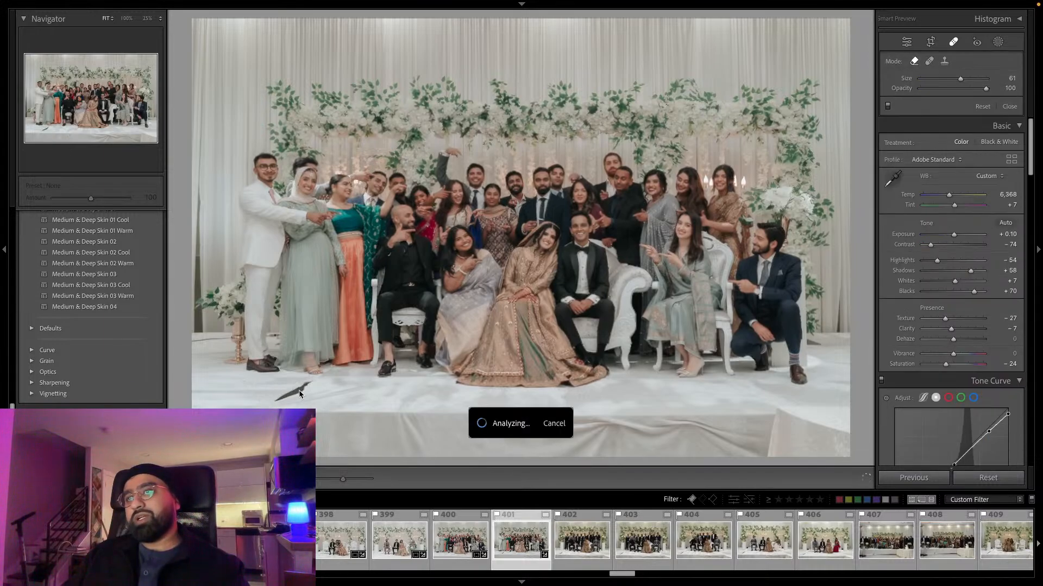
click(997, 42)
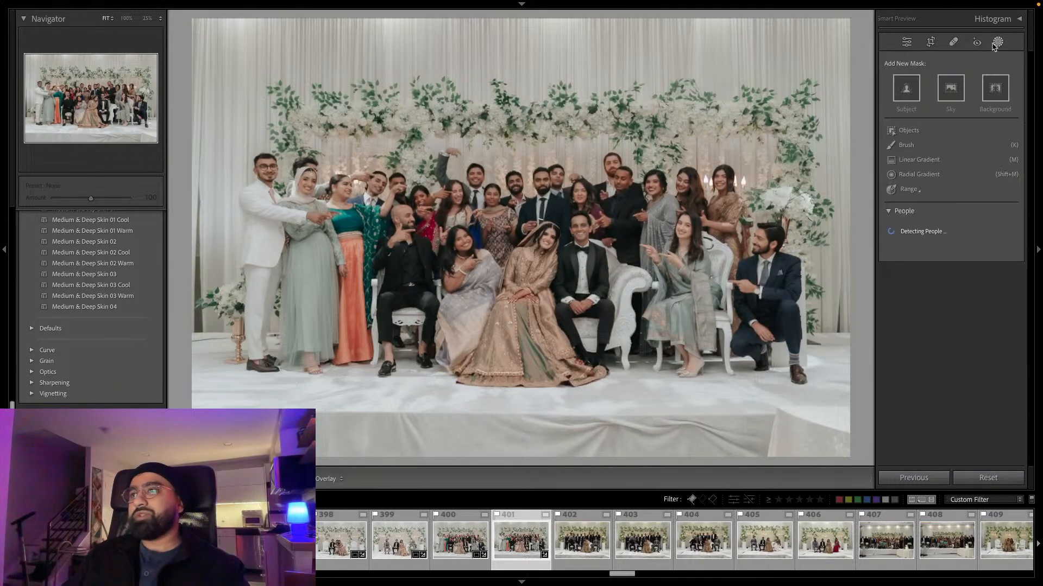
Crop photo 401 tighter around the group without rotation, repositioning the image within the frame.
click(931, 43)
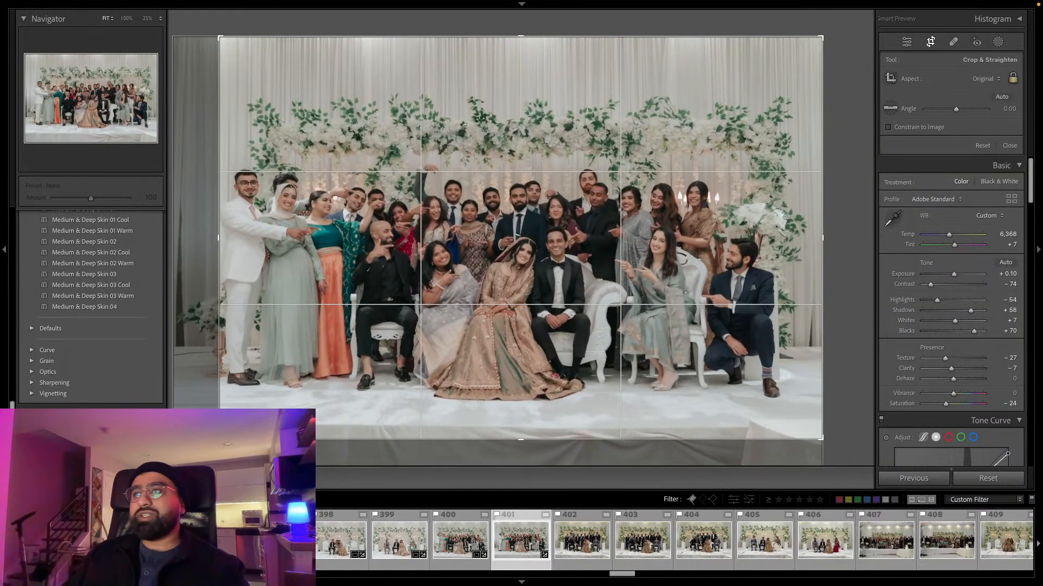
drag(220, 439, 214, 442)
drag(355, 348, 361, 348)
key(Return)
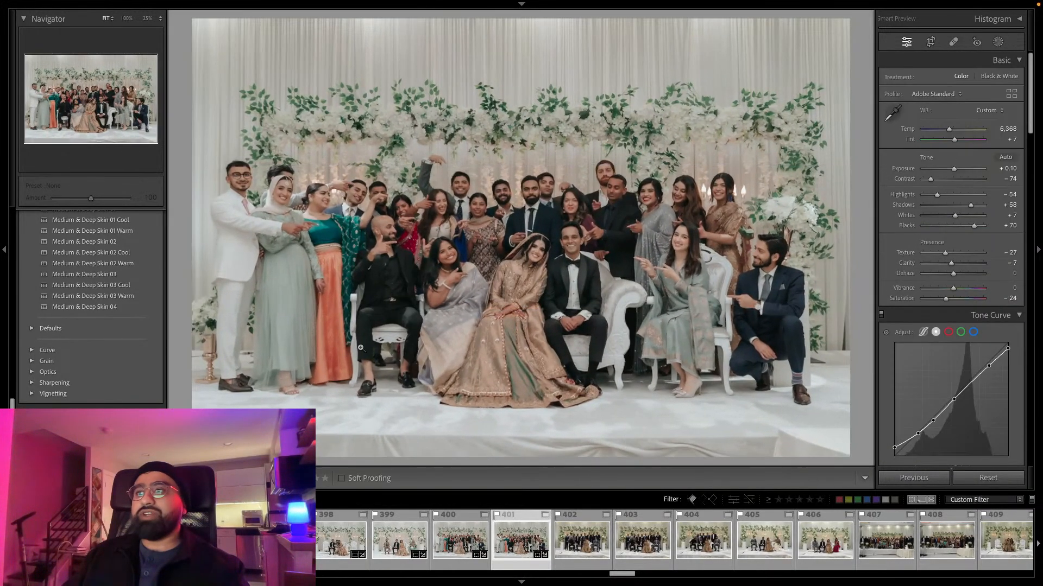
Copy photo 401's develop settings and paste them onto photo 402.
click(997, 42)
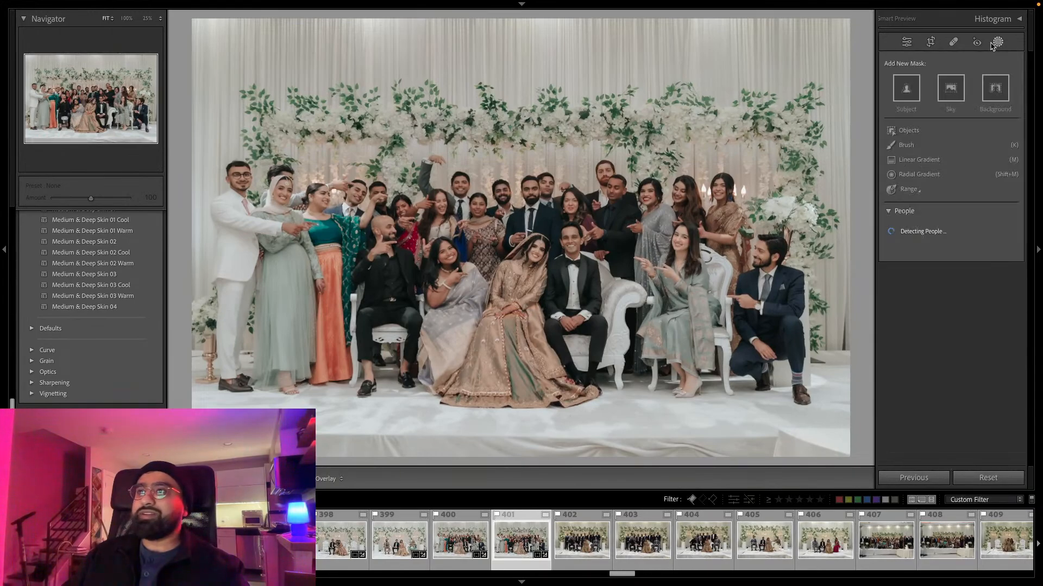
click(997, 43)
key(super+shift+c)
click(786, 260)
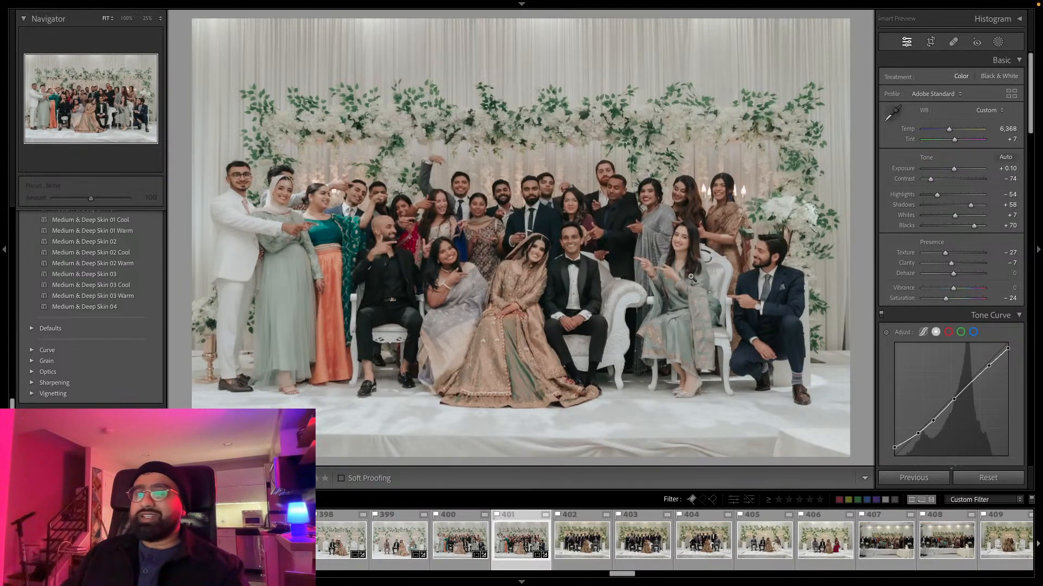
key(Right)
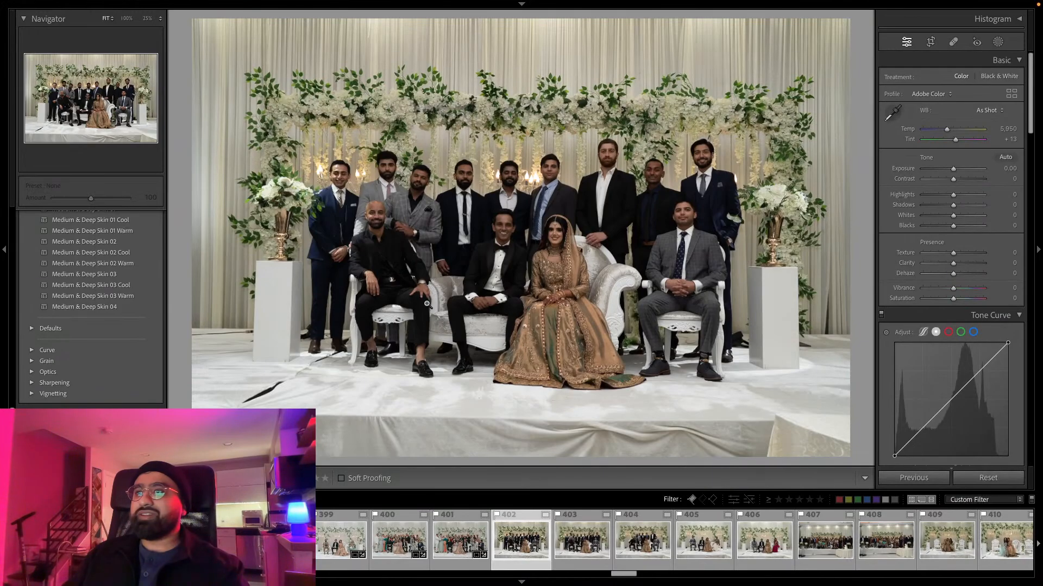
key(super+shift+v)
Crop photo 402 tighter around the group and straighten it to an angle of -0.71.
click(930, 41)
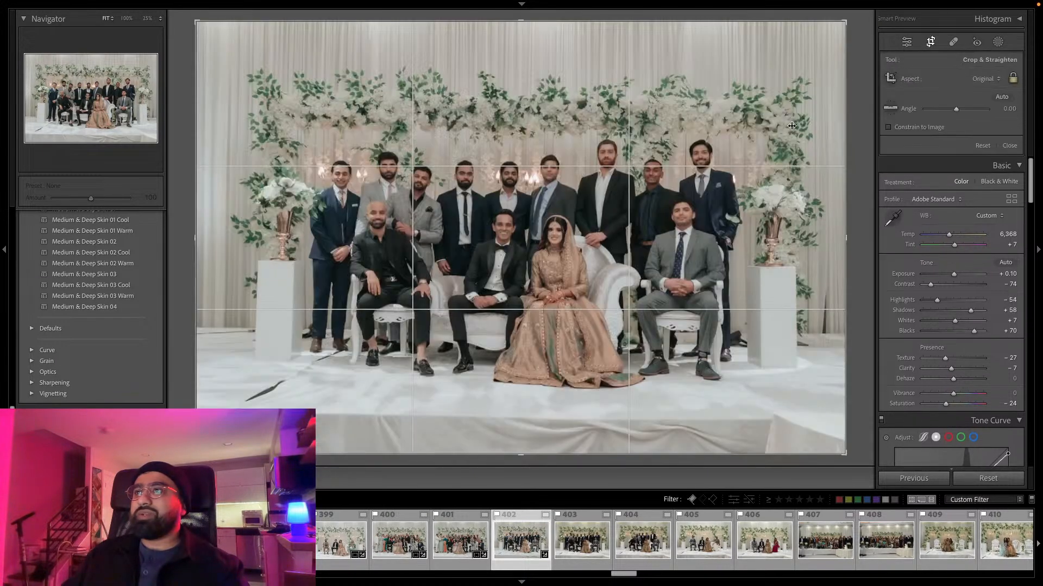
mouse_move(196, 454)
mouse_down()
mouse_move(226, 433)
mouse_move(207, 453)
mouse_up()
drag(581, 298, 591, 297)
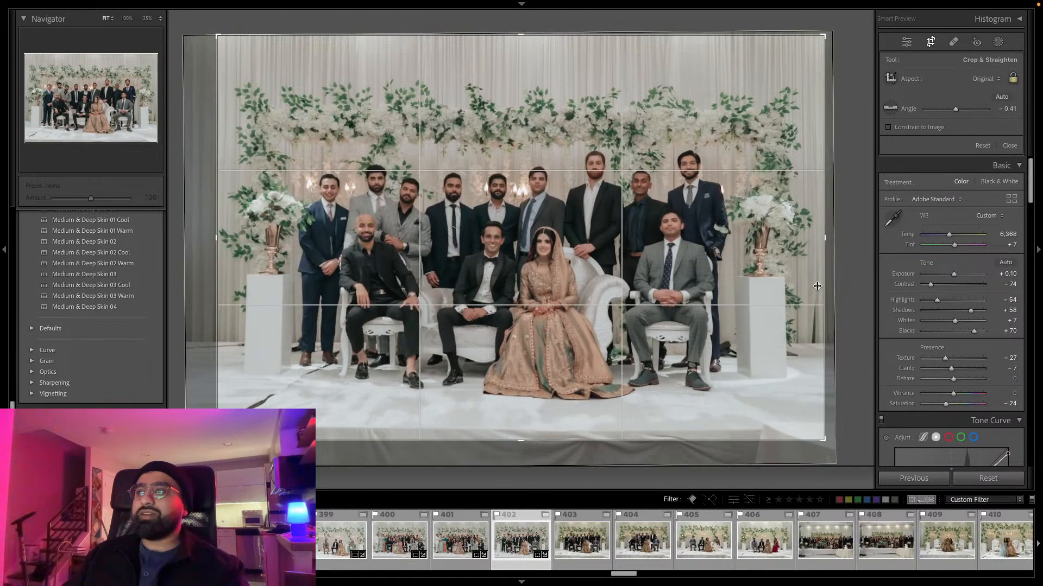
drag(848, 285, 848, 279)
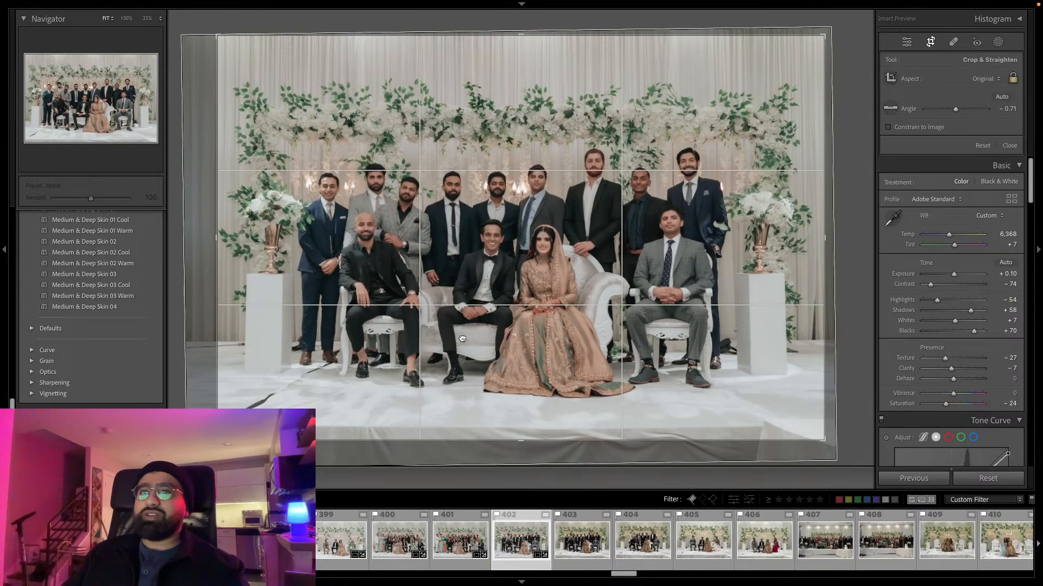
Remove the dark marks from the white stage floor in photo 402 with the size 61 removal brush.
key(q)
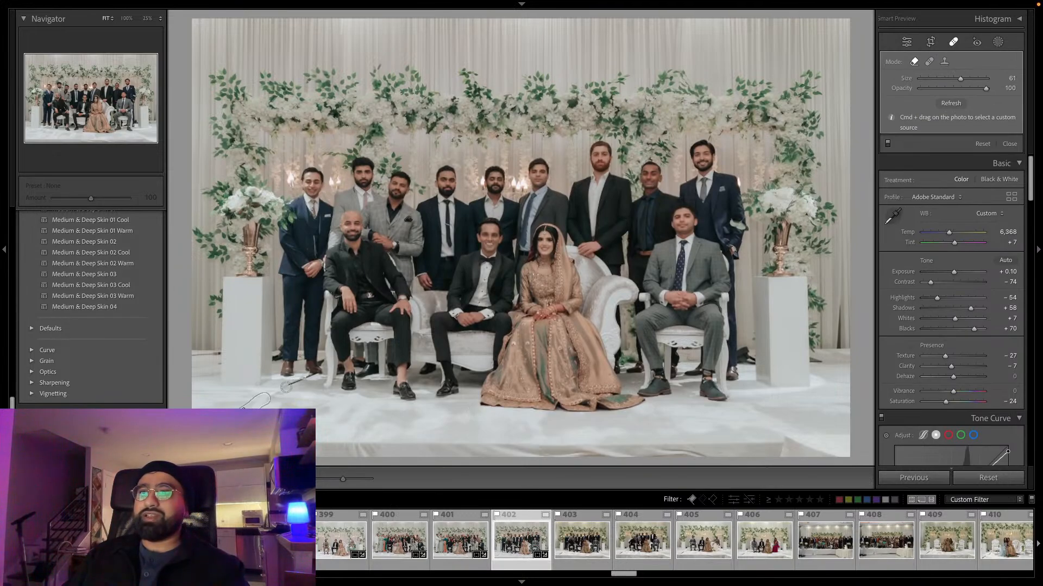
drag(285, 386, 297, 381)
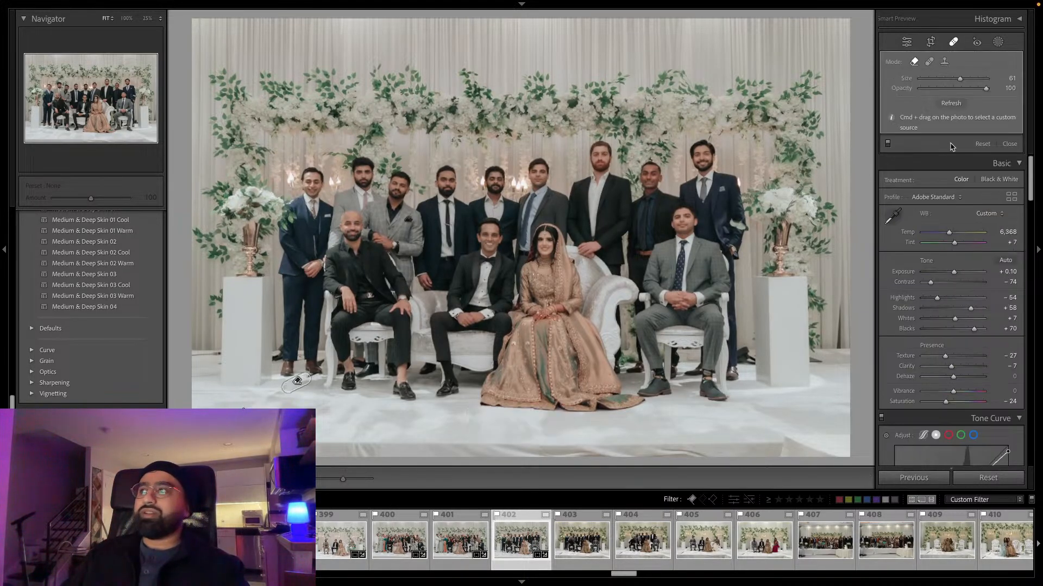
click(996, 42)
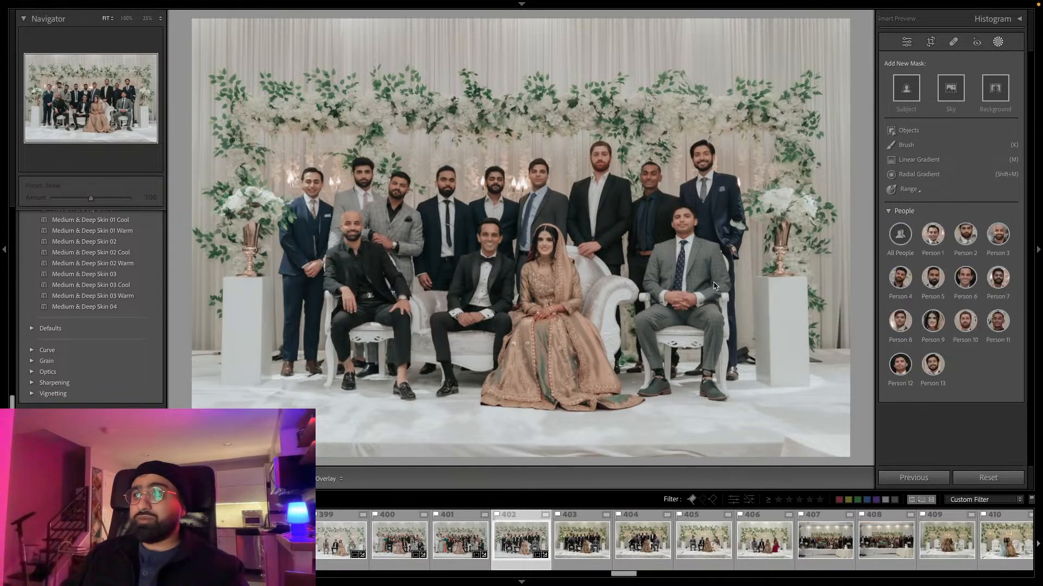
click(999, 43)
Copy photo 402's develop settings and paste them onto photo 403.
key(ctrl+shift+c)
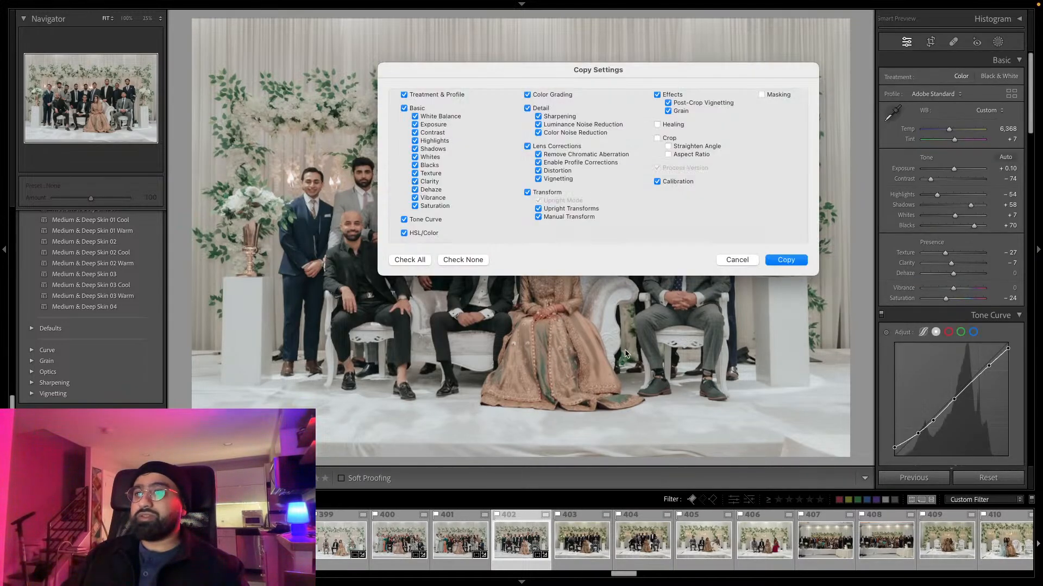
click(797, 260)
key(Right)
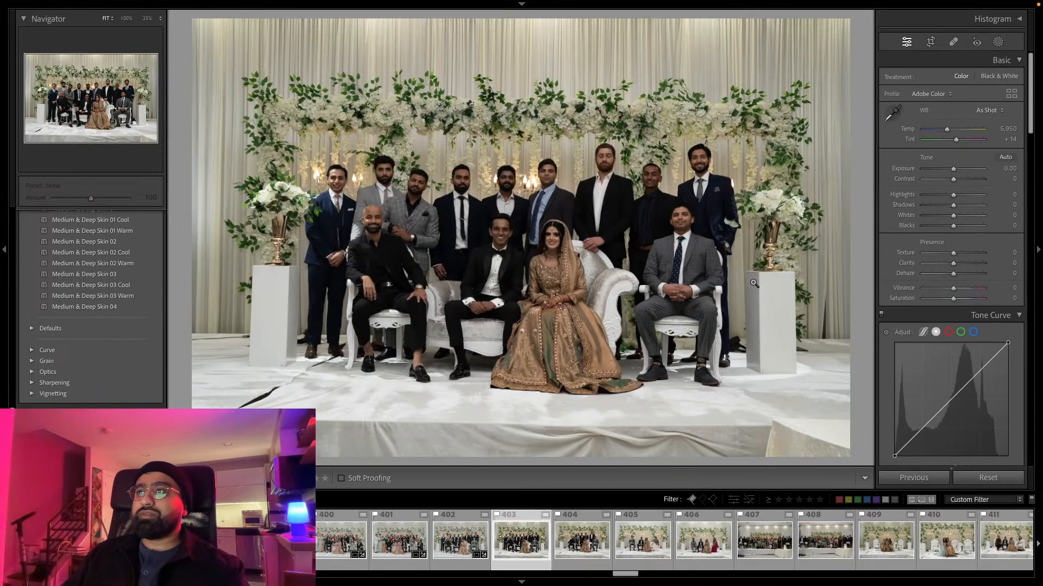
key(ctrl+shift+v)
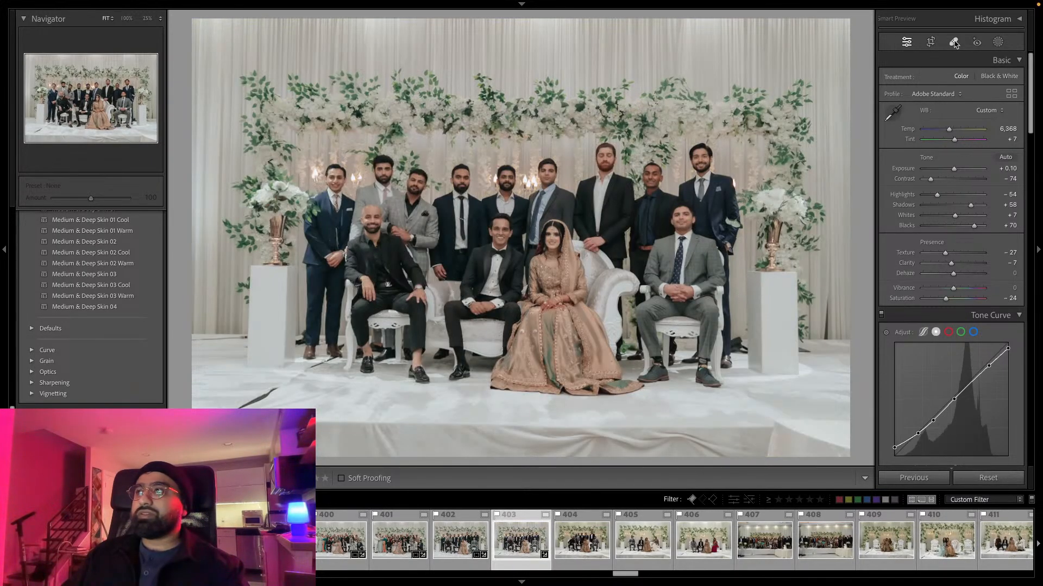
Straighten photo 403 to an angle of -0.64 and remove the dark object from its stage floor with the size 61 removal brush.
click(930, 42)
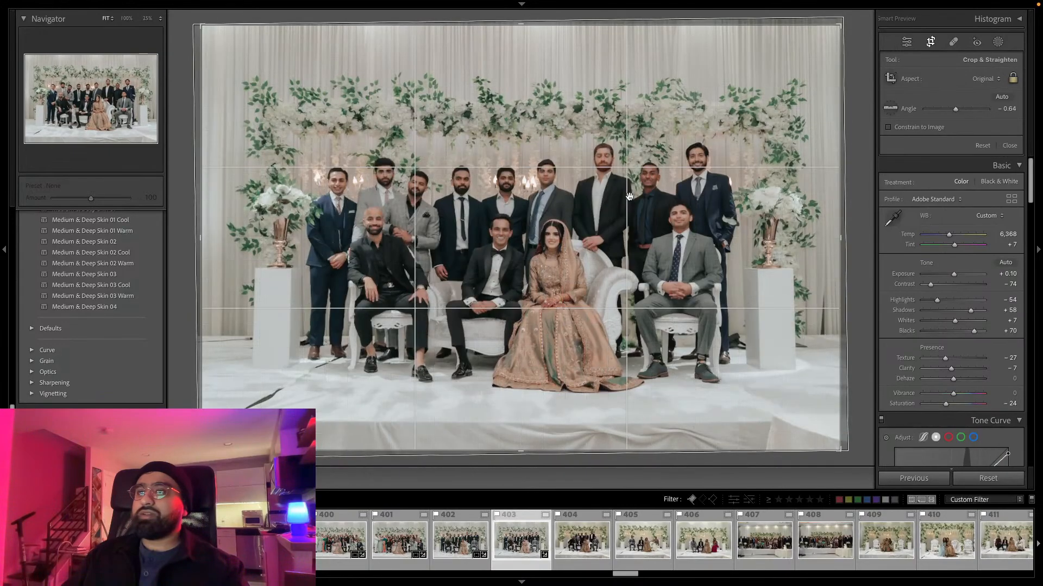
key(Return)
key(q)
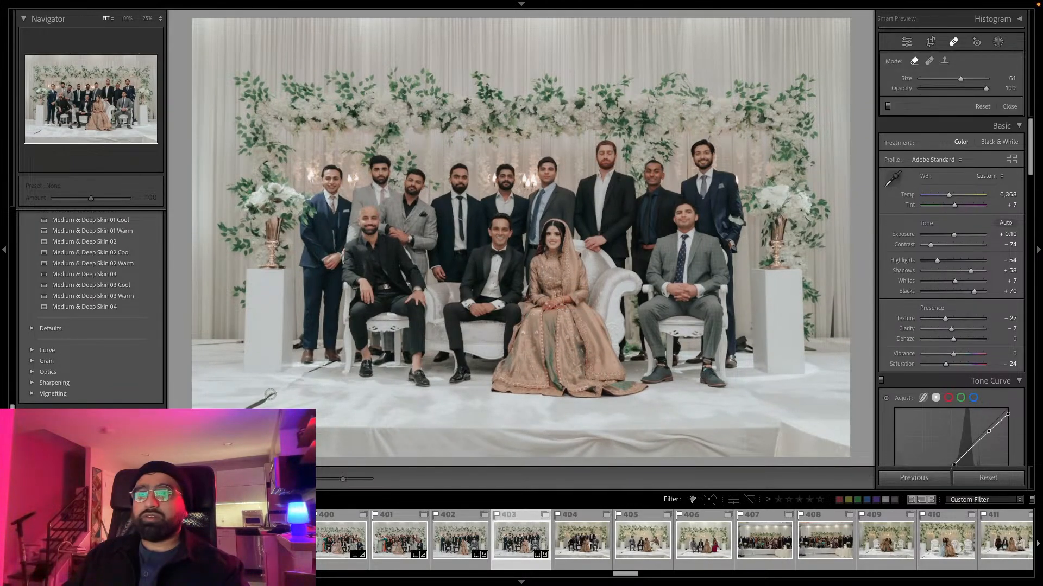
click(998, 42)
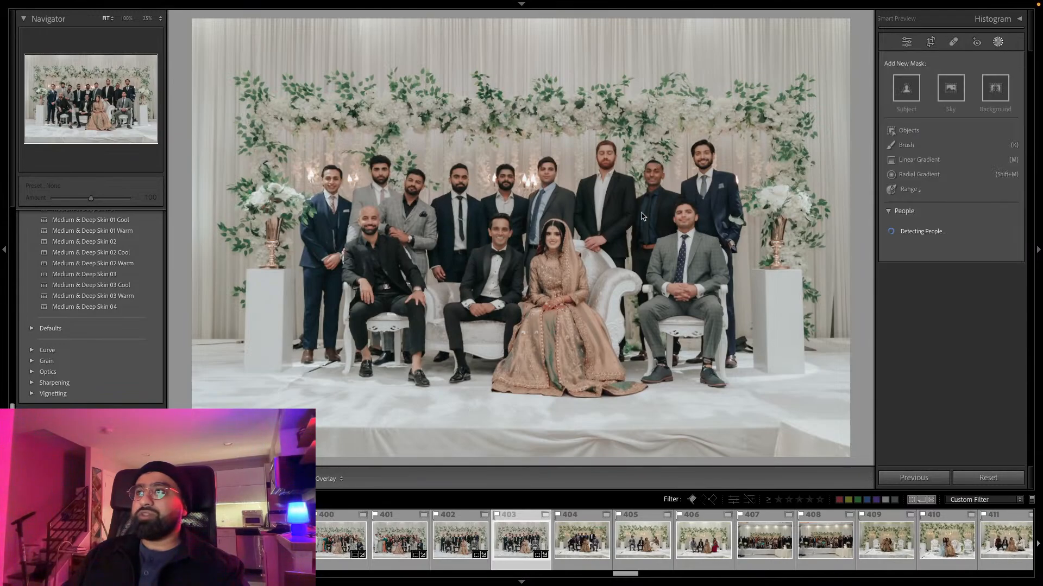
Paste the copied develop settings onto photo 404 and set its exposure to -0.10.
key(Right)
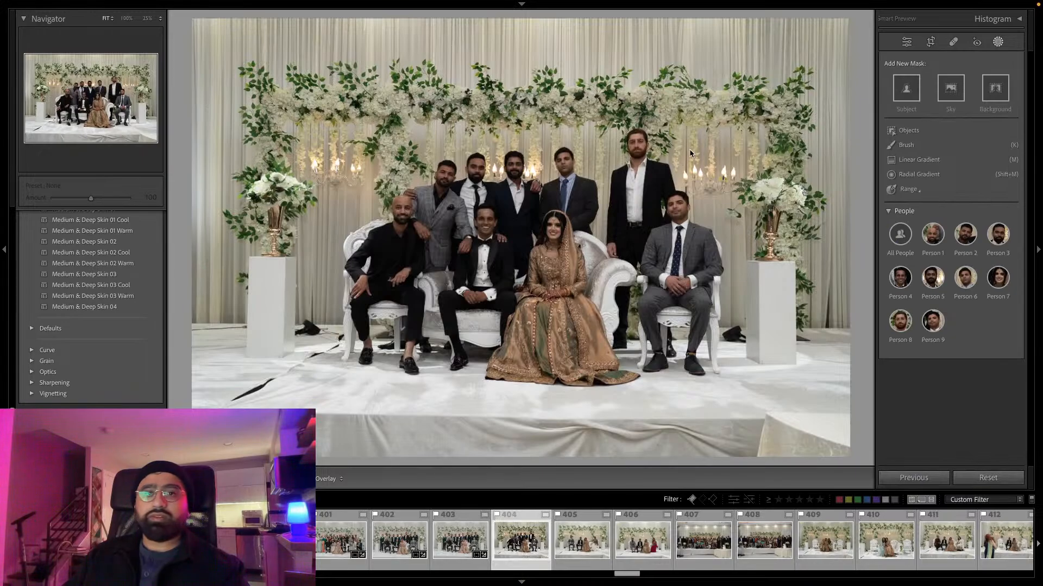
click(996, 43)
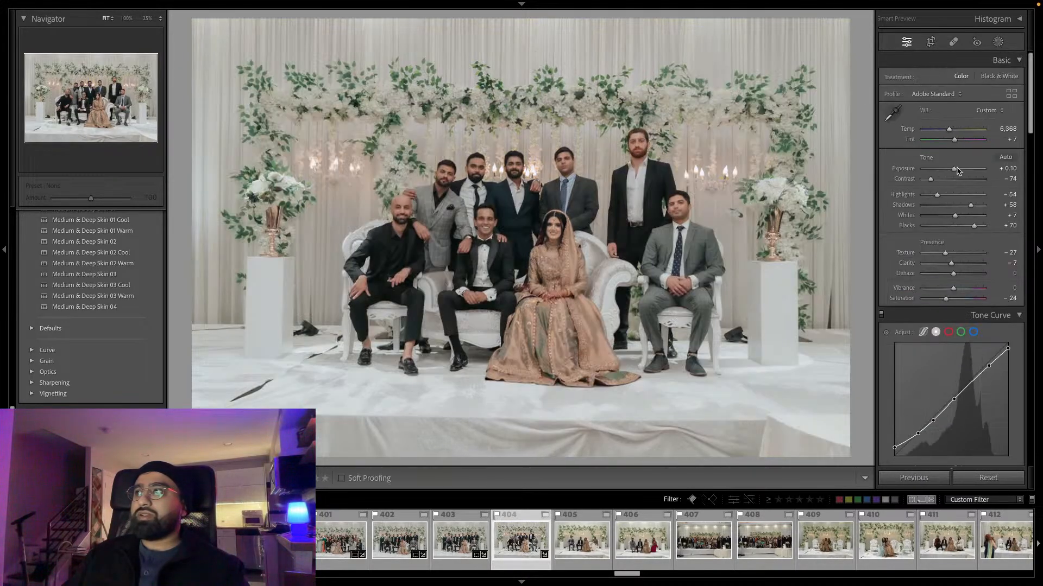
drag(957, 170, 956, 172)
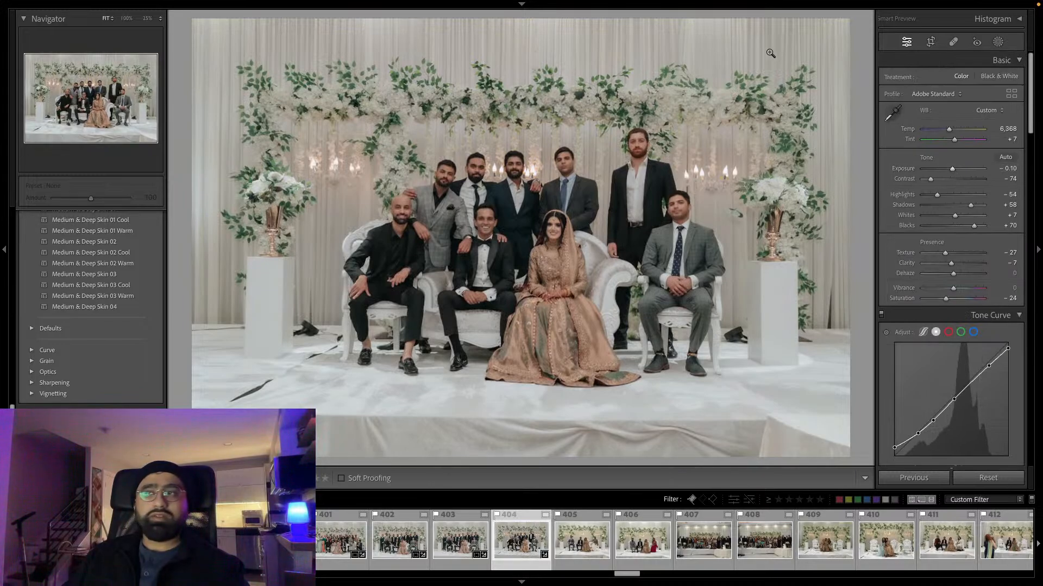
Crop photo 404 tighter around the group and level the stage, trimming the stage front.
click(930, 42)
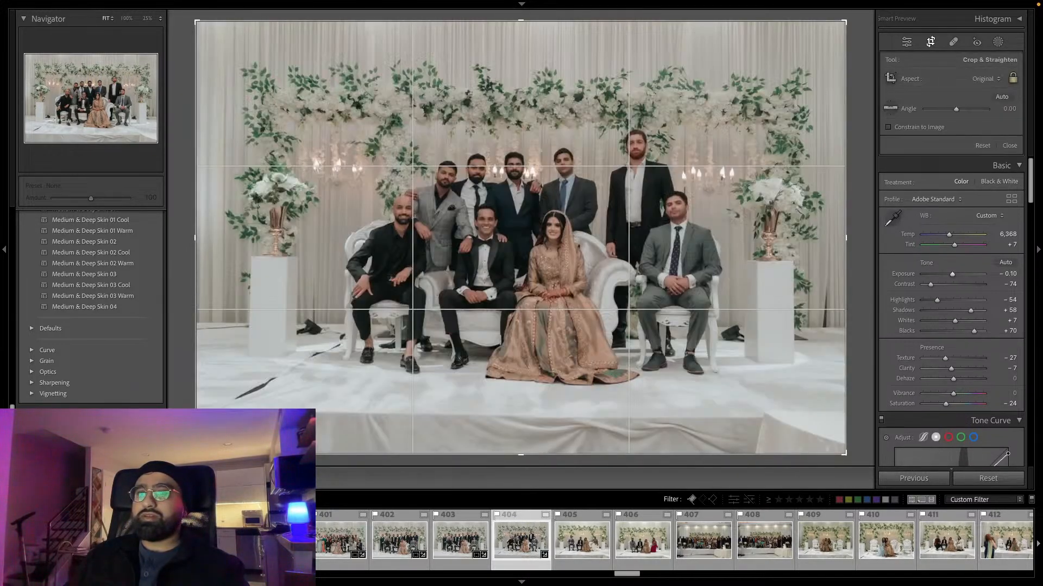
drag(196, 454, 215, 443)
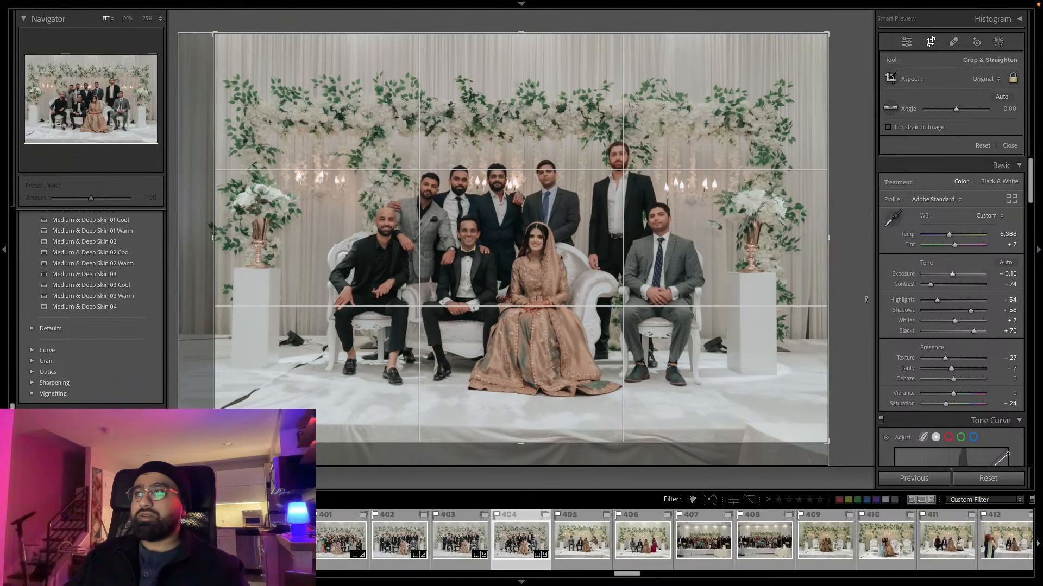
key(Return)
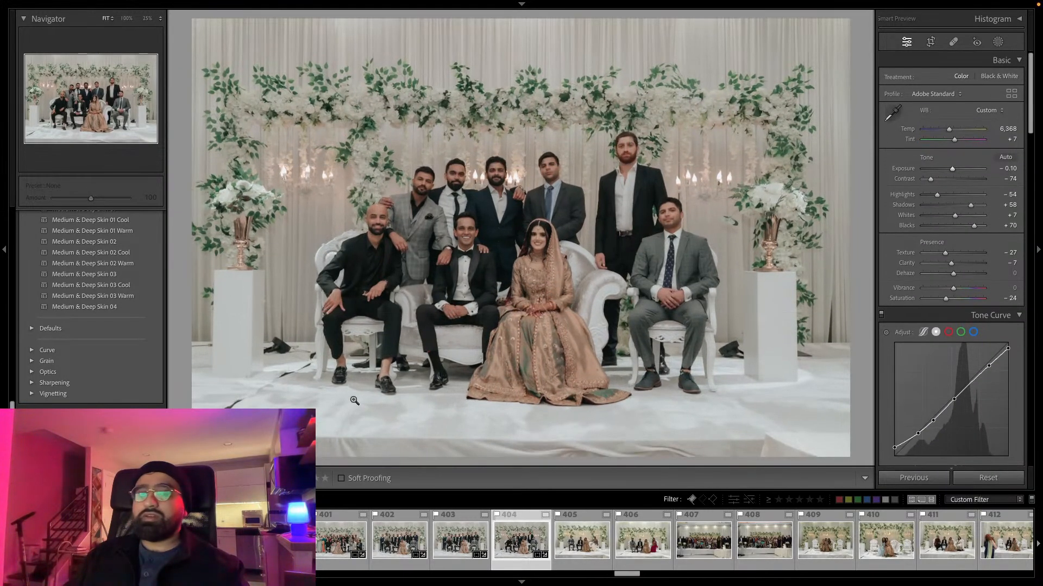
Remove the dark object from the white stage floor in photo 404 with the size 61 removal brush.
key(q)
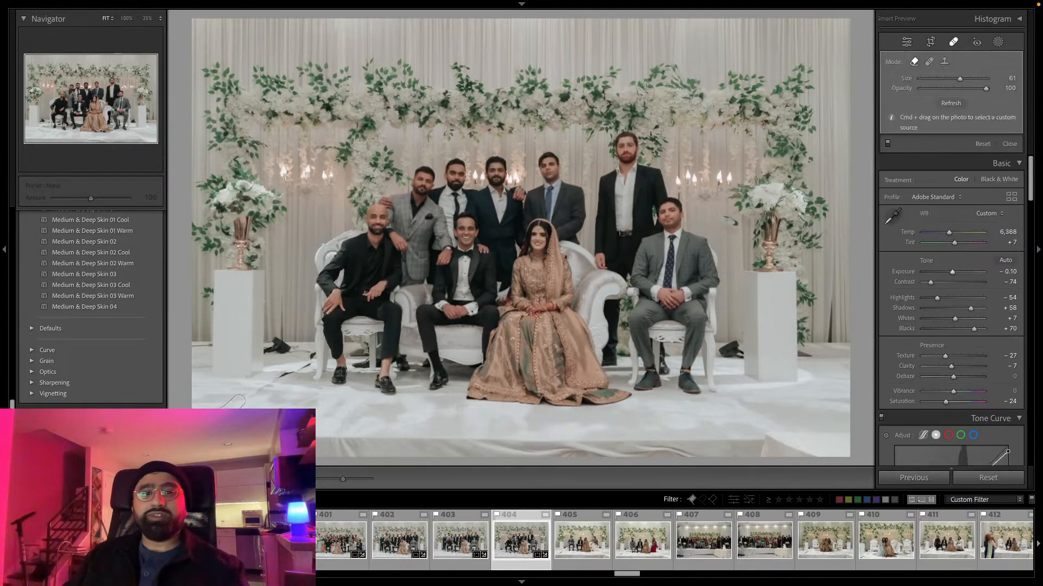
click(998, 42)
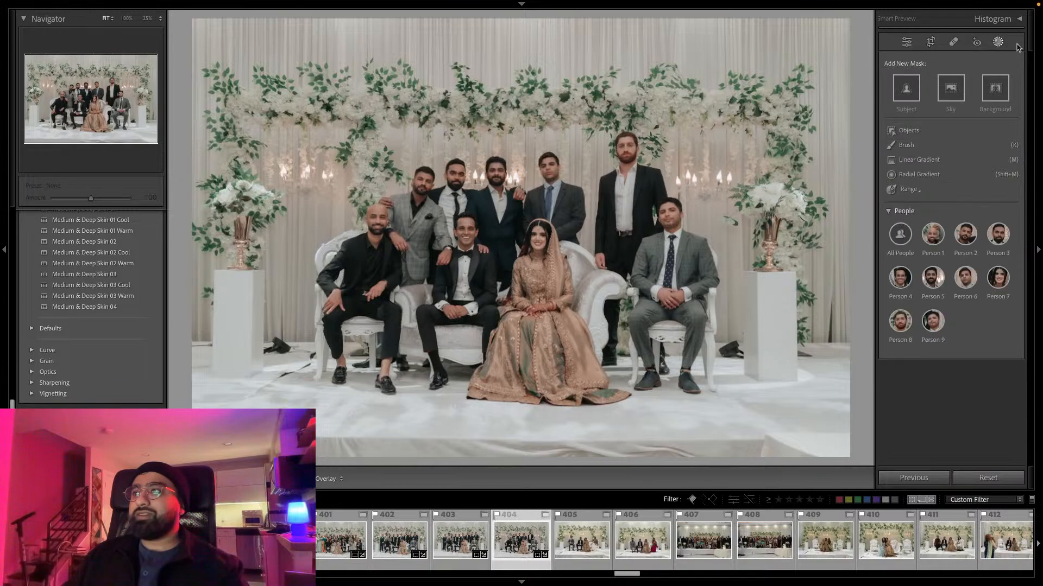
click(999, 43)
Copy photo 404's develop settings onto photo 405, then set its exposure to -0.15 and temperature to 6,054.
key(super+shift+c)
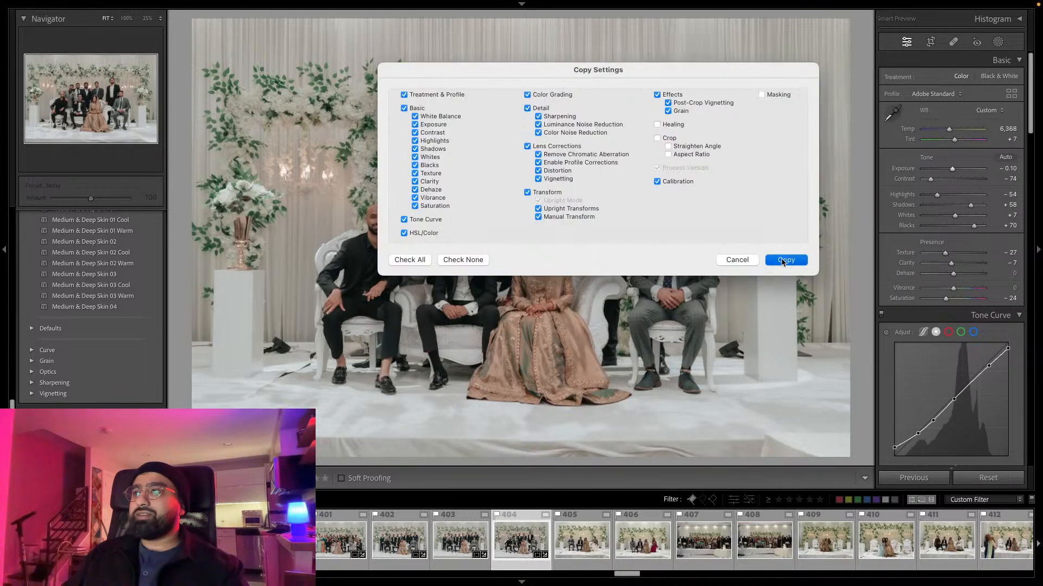
key(Return)
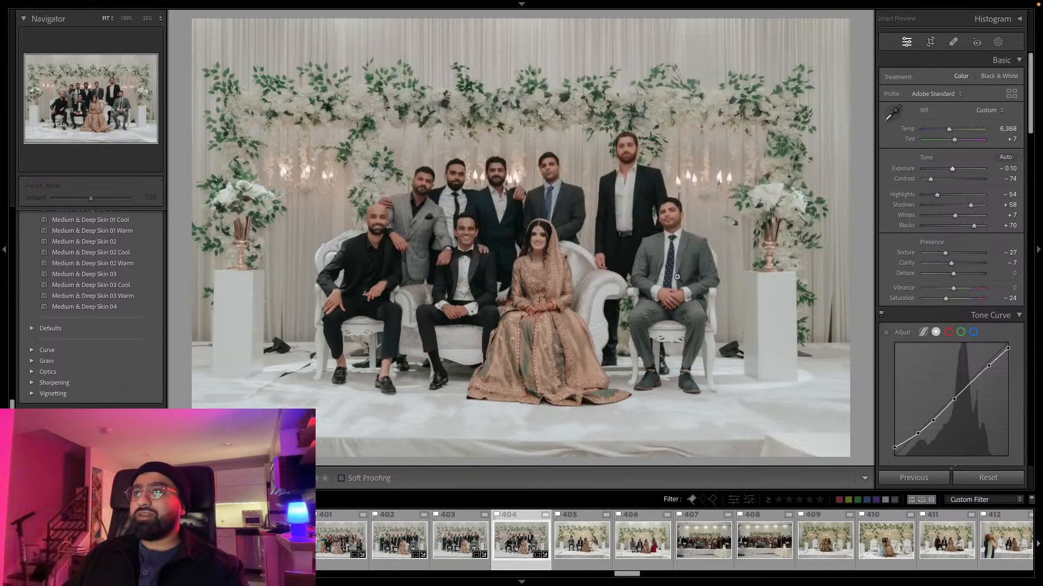
key(Right)
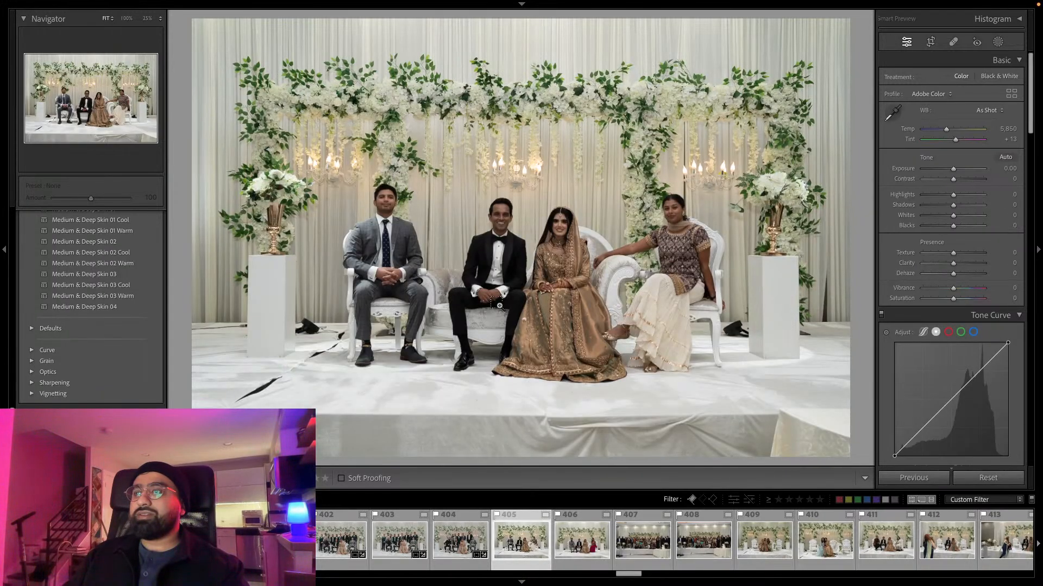
key(super+shift+v)
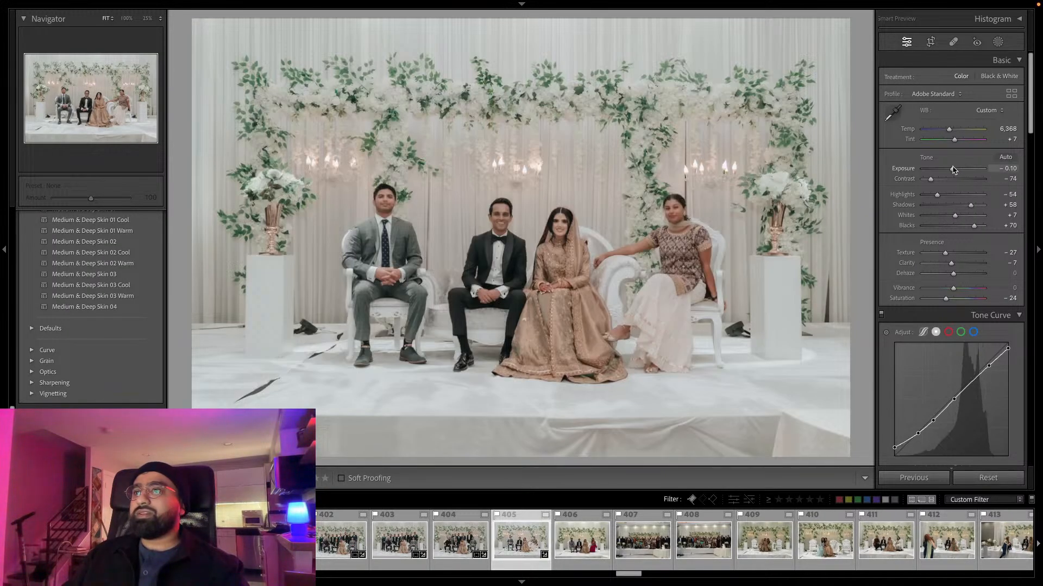
drag(954, 171, 954, 170)
drag(949, 129, 945, 132)
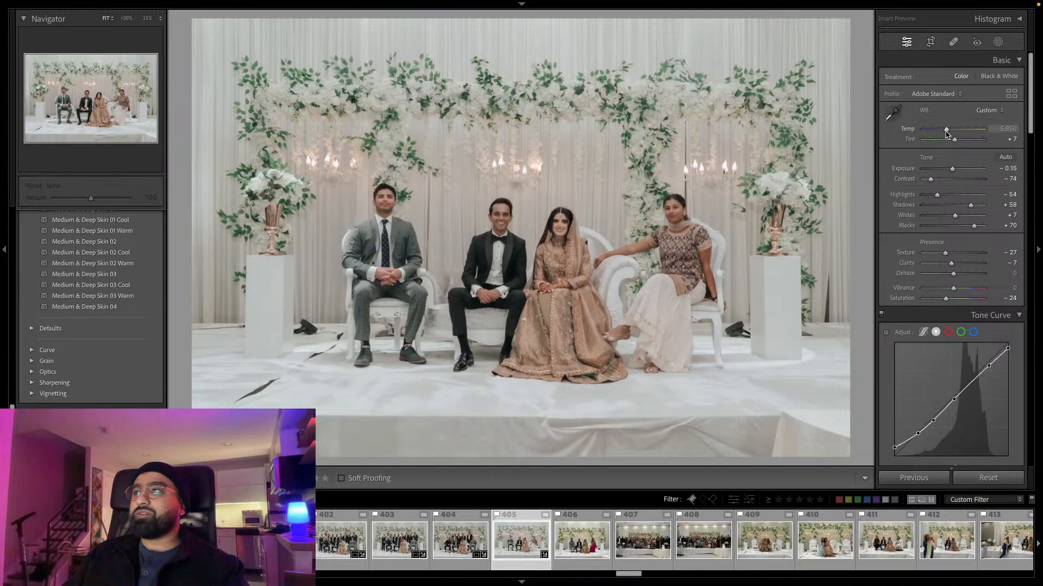
Undo the -0.89 straightening of photo 405 and crop it tighter around the four seated people.
key(r)
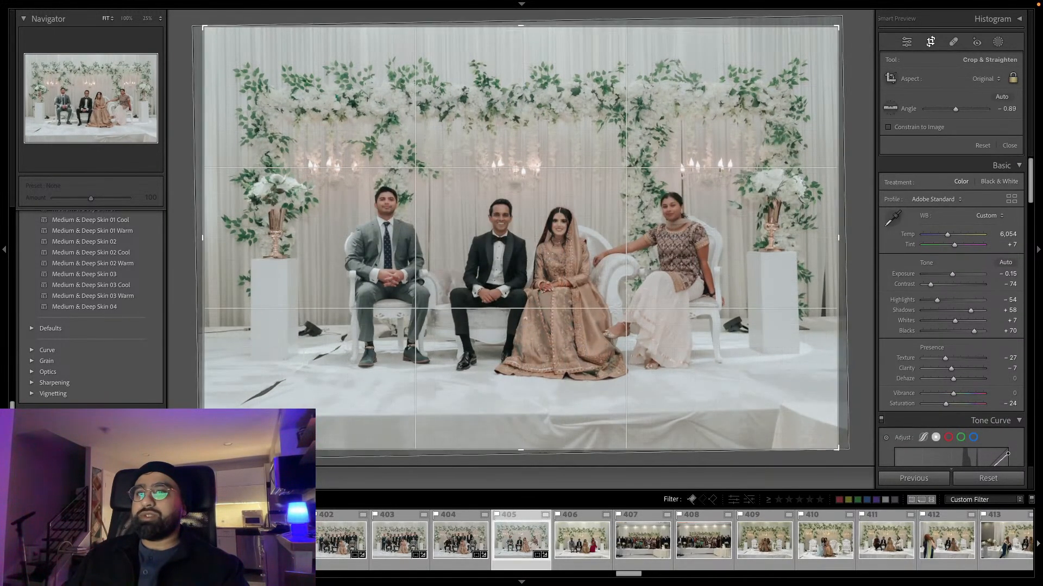
key(ctrl+z)
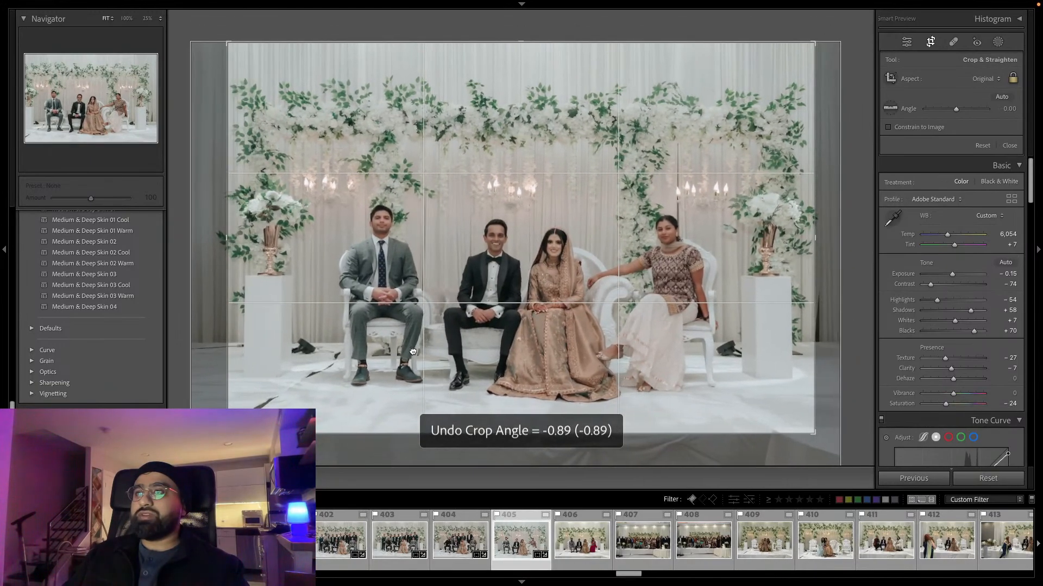
key(r)
Copy photo 405's develop settings and paste them onto photo 406.
key(ctrl+shift+c)
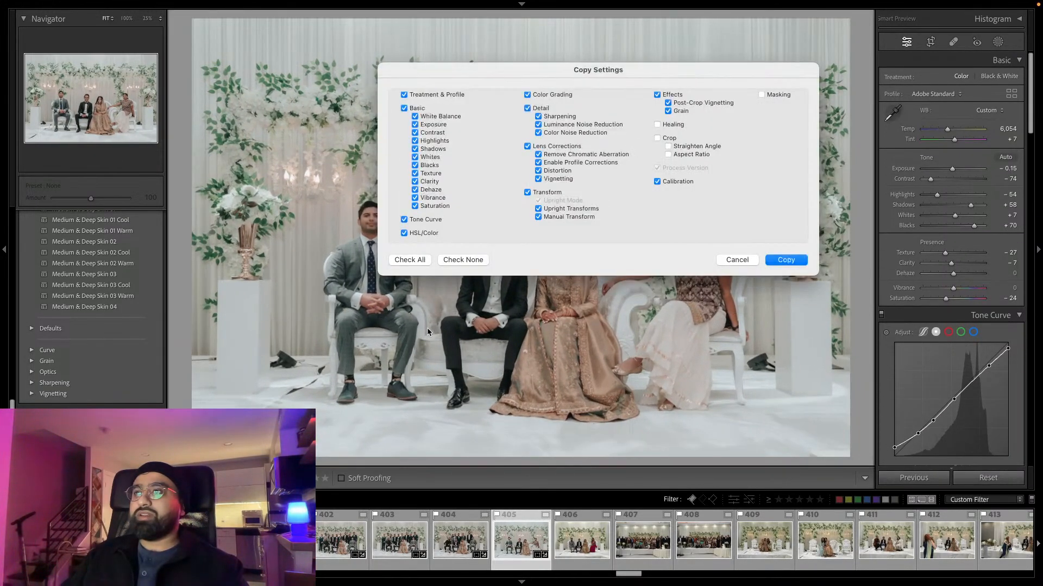
click(802, 262)
key(Right)
key(ctrl+shift+v)
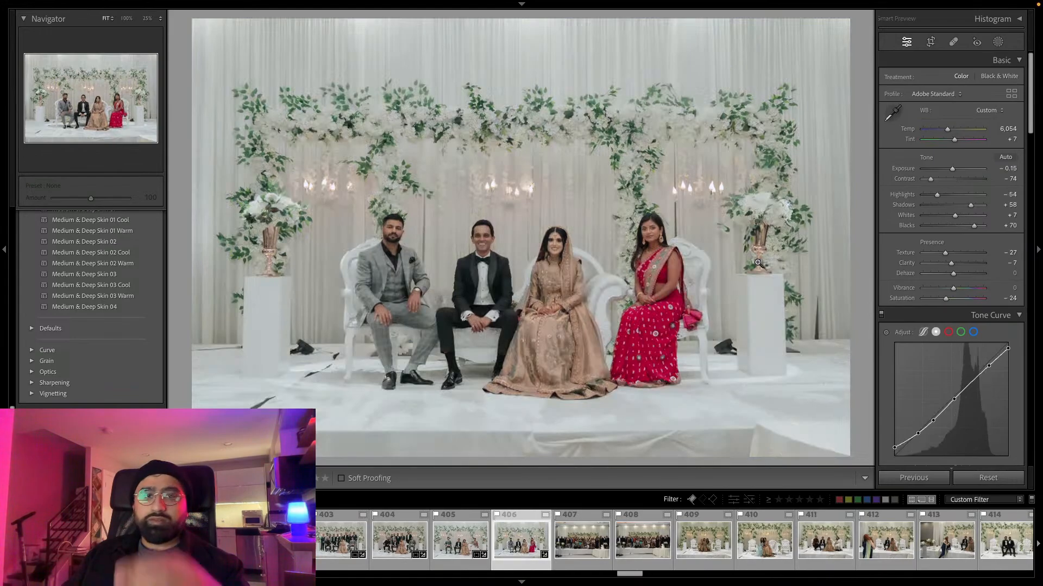
Crop photo 406 tighter around the four seated people, keeping the original aspect ratio.
key(r)
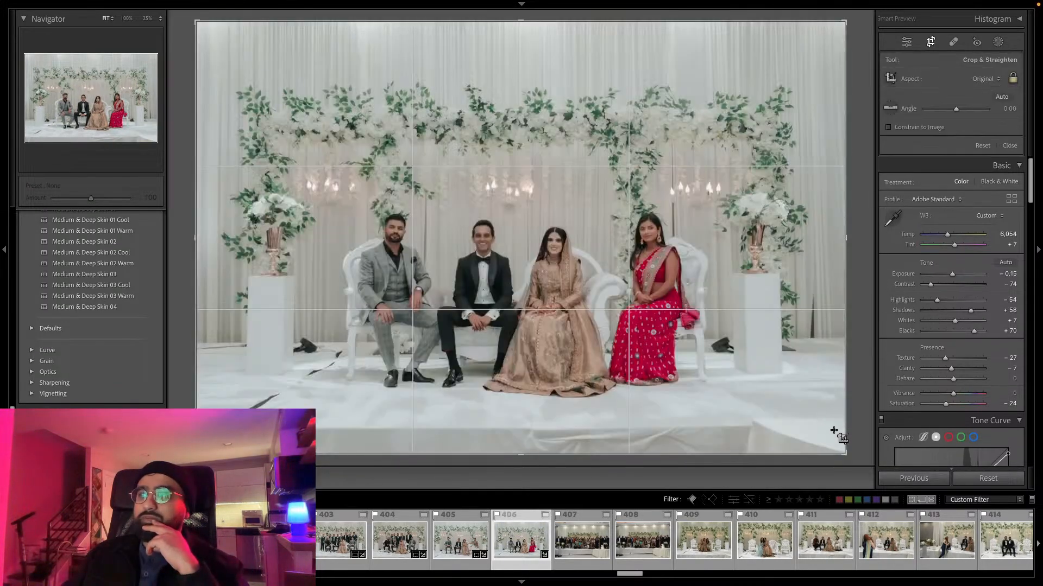
drag(841, 437, 793, 419)
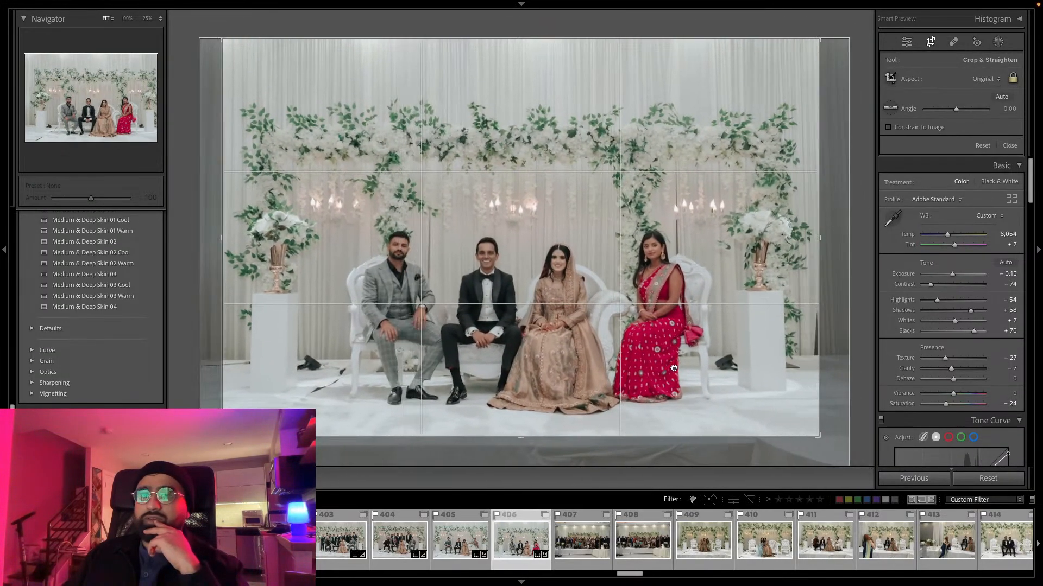
key(Return)
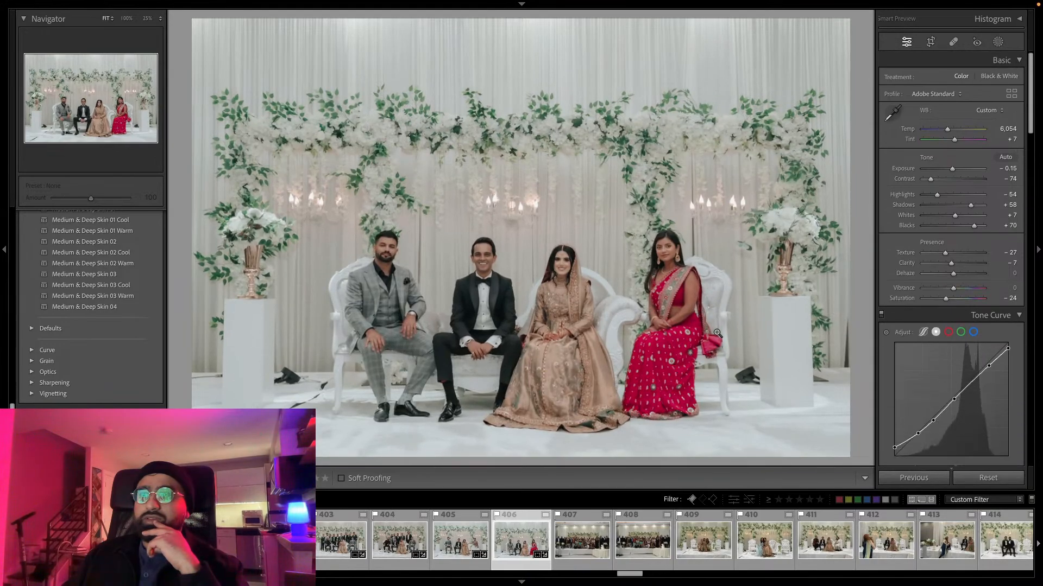
Copy photo 406's develop settings onto photo 407, then set its exposure to +0.45.
key(shift+super+c)
key(Escape)
key(shift+super+c)
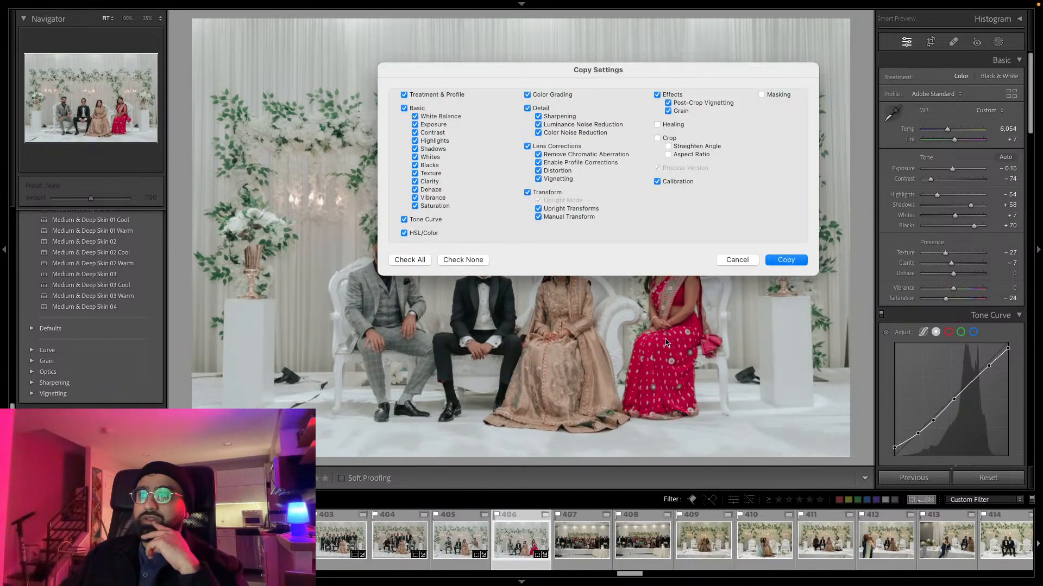
click(793, 261)
key(Right)
key(shift+super+v)
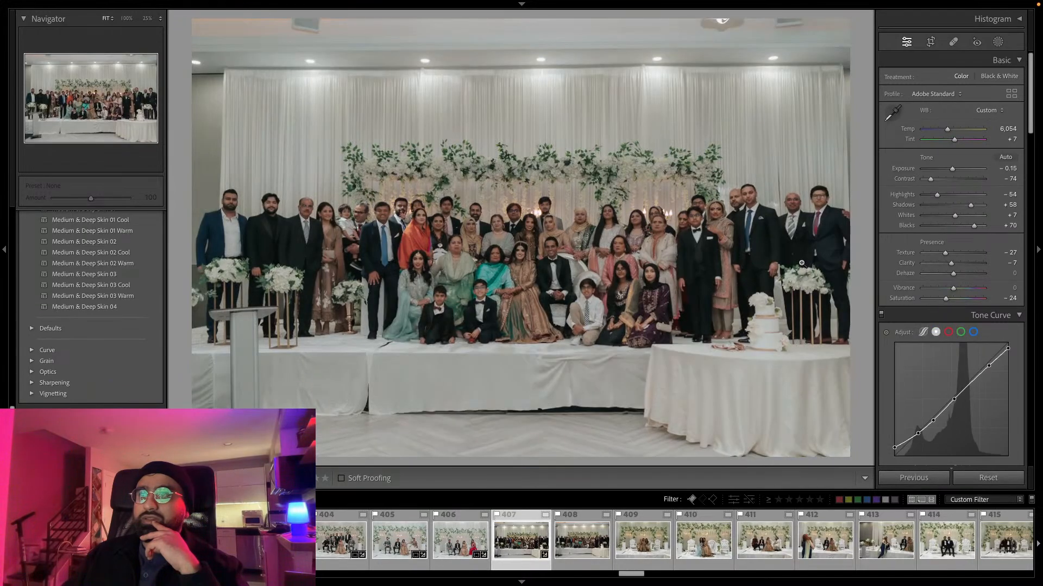
click(957, 169)
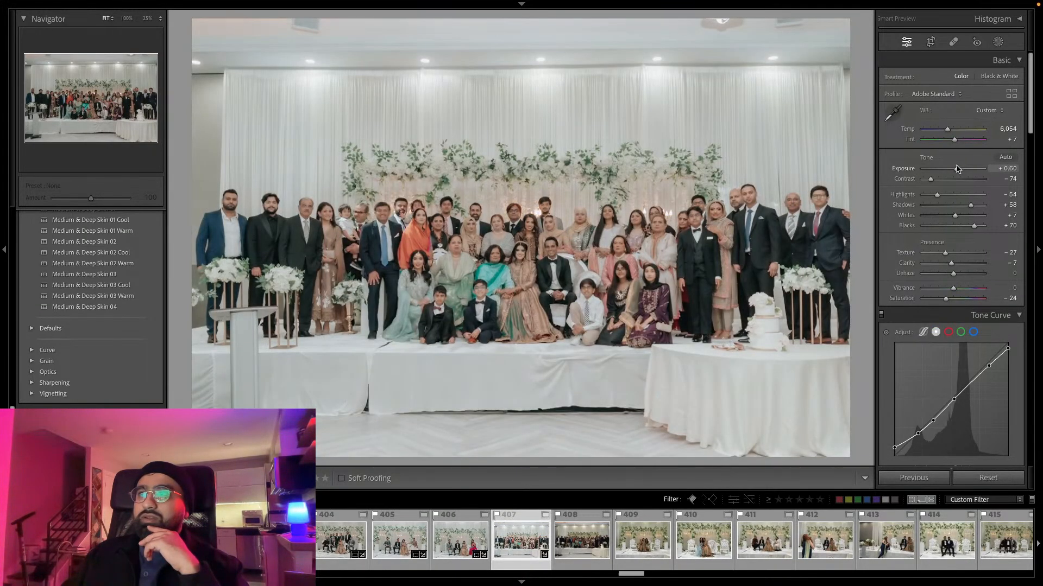
Crop photo 407 to a 16 x 9 aspect ratio and shift the frame upward to trim the floor below the stage.
click(930, 42)
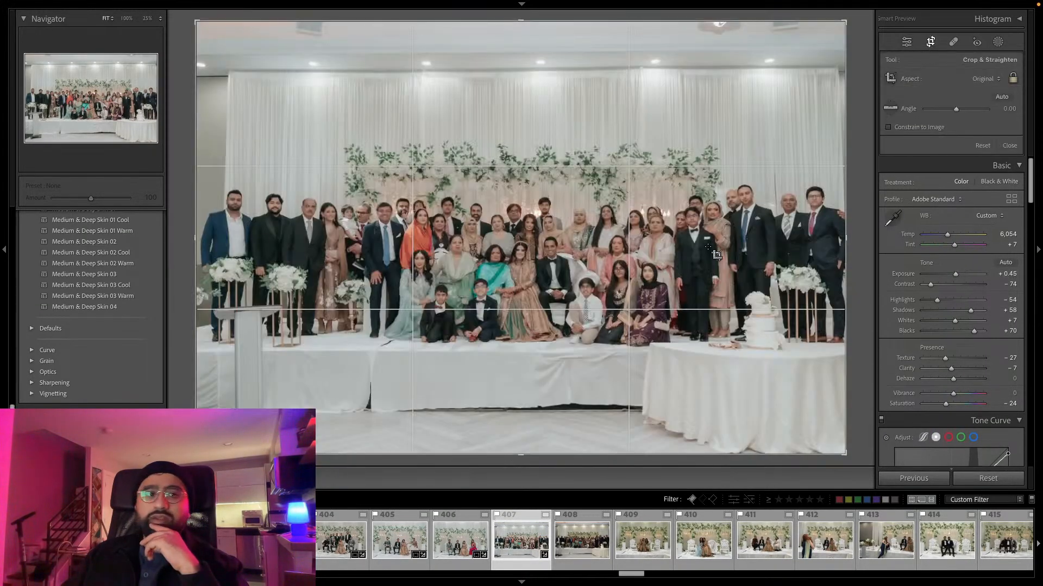
mouse_move(207, 406)
mouse_down()
mouse_move(186, 420)
mouse_move(207, 405)
mouse_up()
click(978, 78)
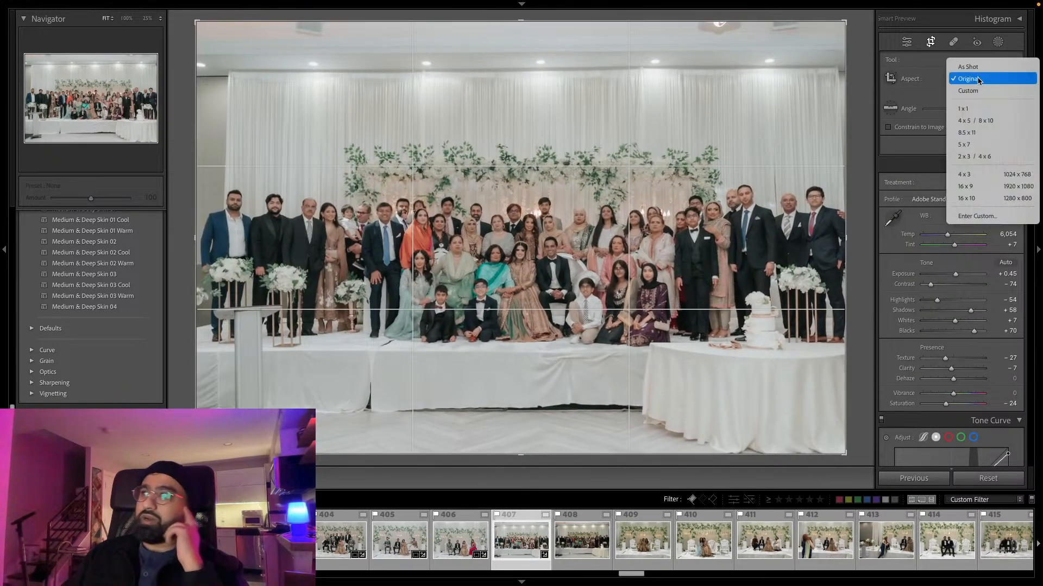
click(976, 191)
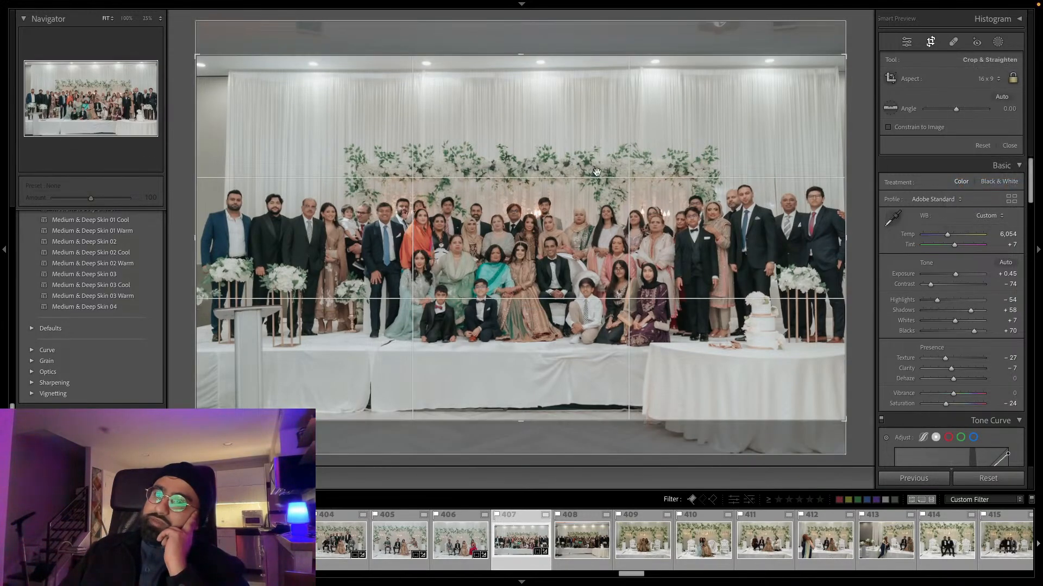
drag(549, 120, 547, 138)
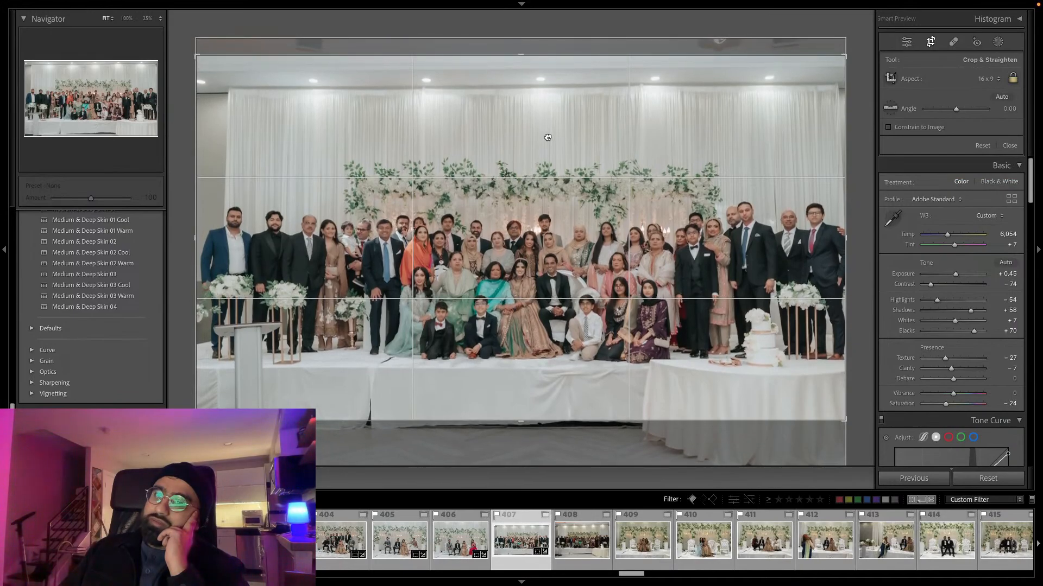
drag(548, 137, 548, 133)
key(Return)
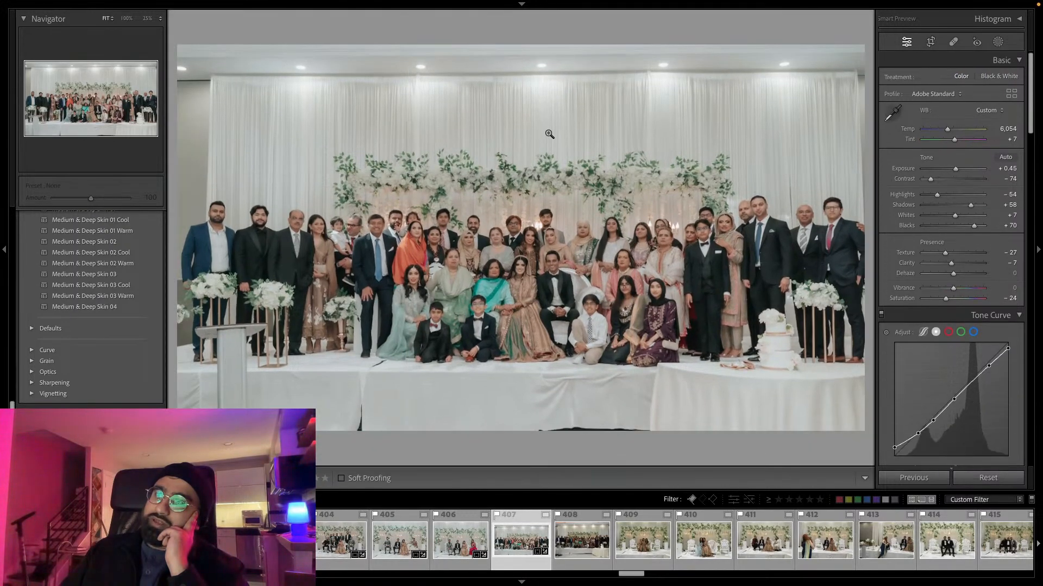
click(929, 42)
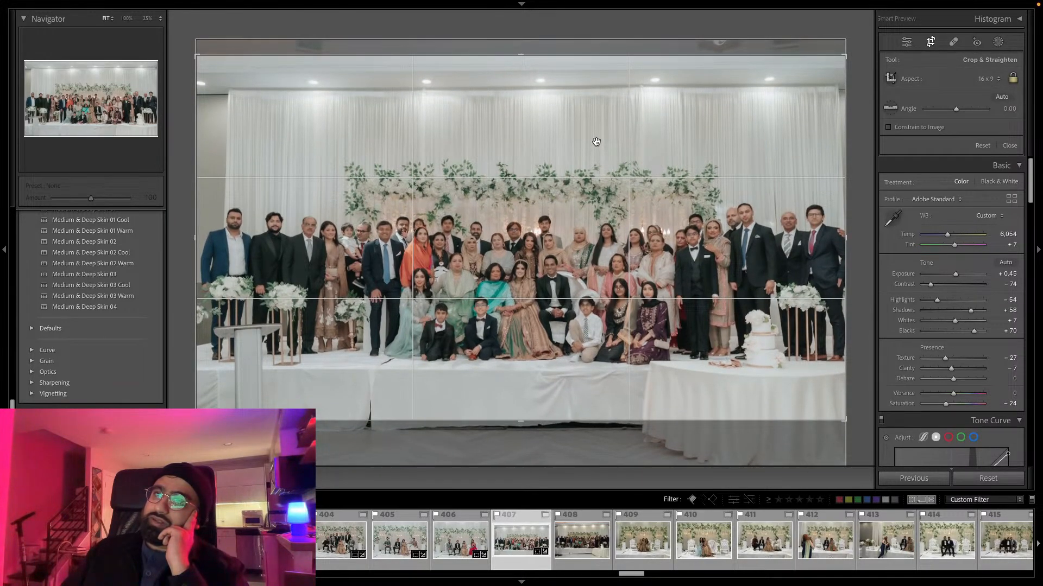
key(Return)
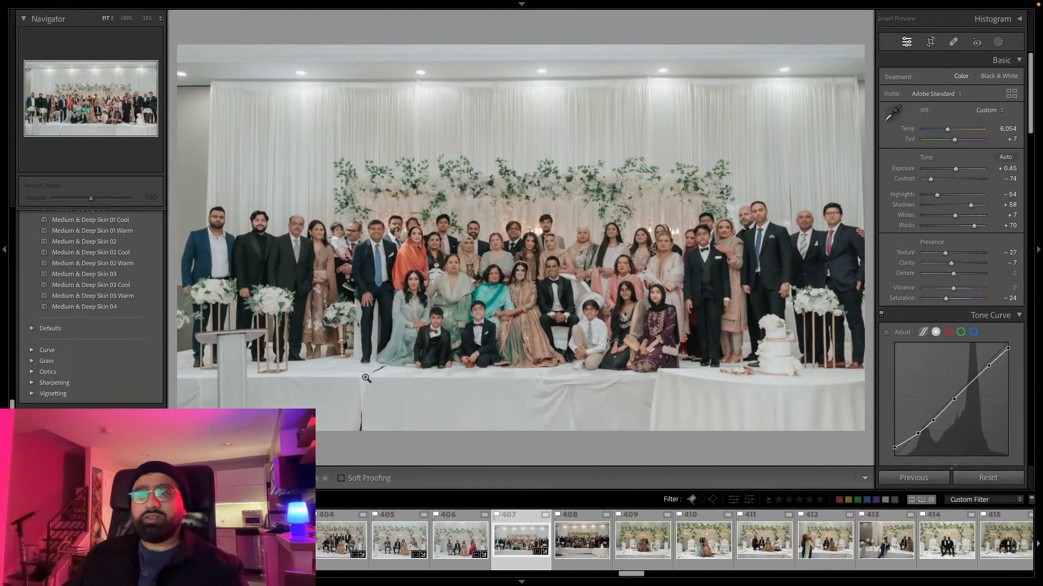
Remove the dark seam and the small dark mark from photo 407's white stage with the size 61 removal brush.
key(q)
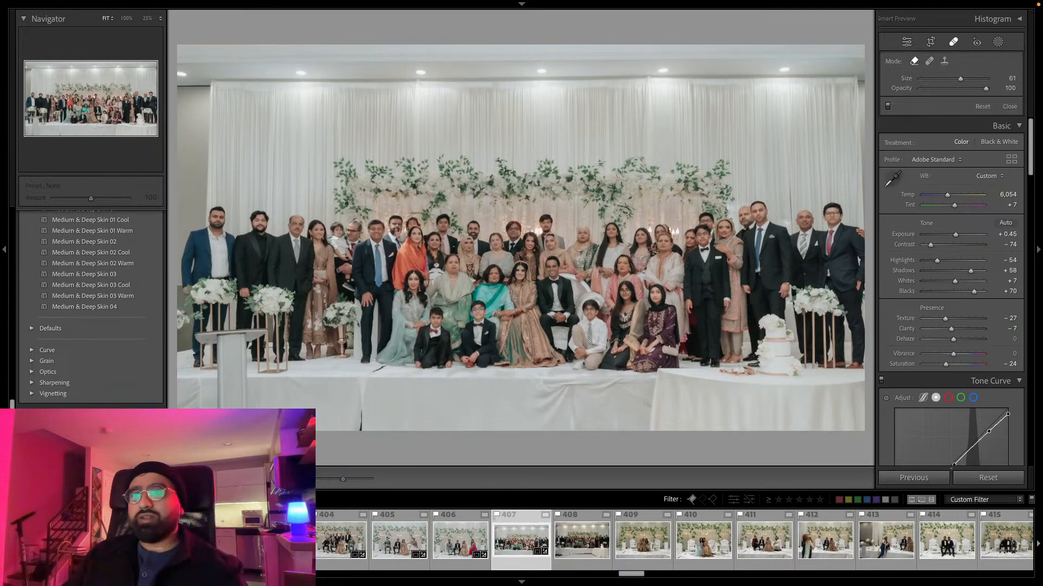
click(359, 412)
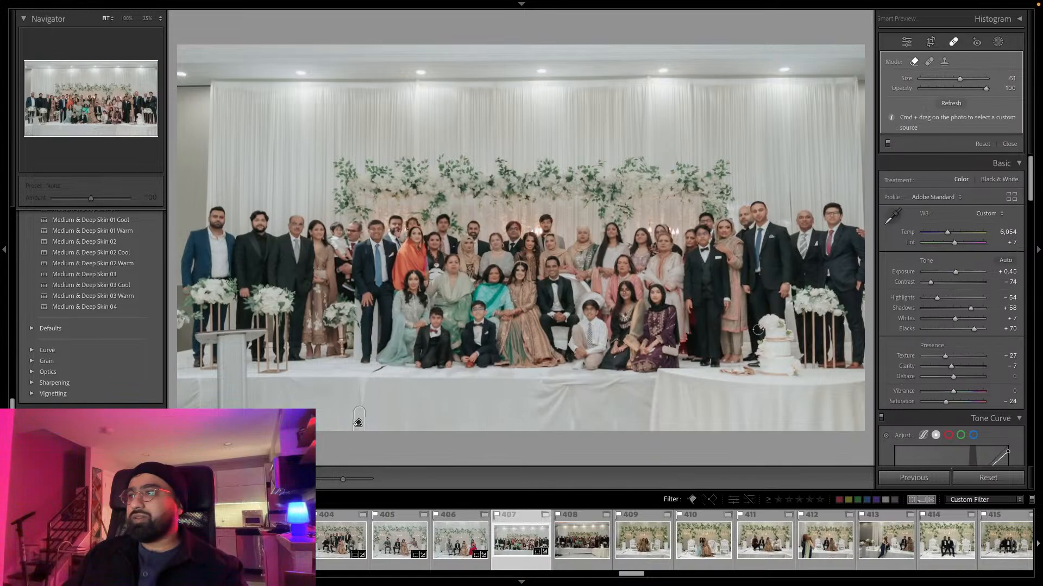
click(379, 370)
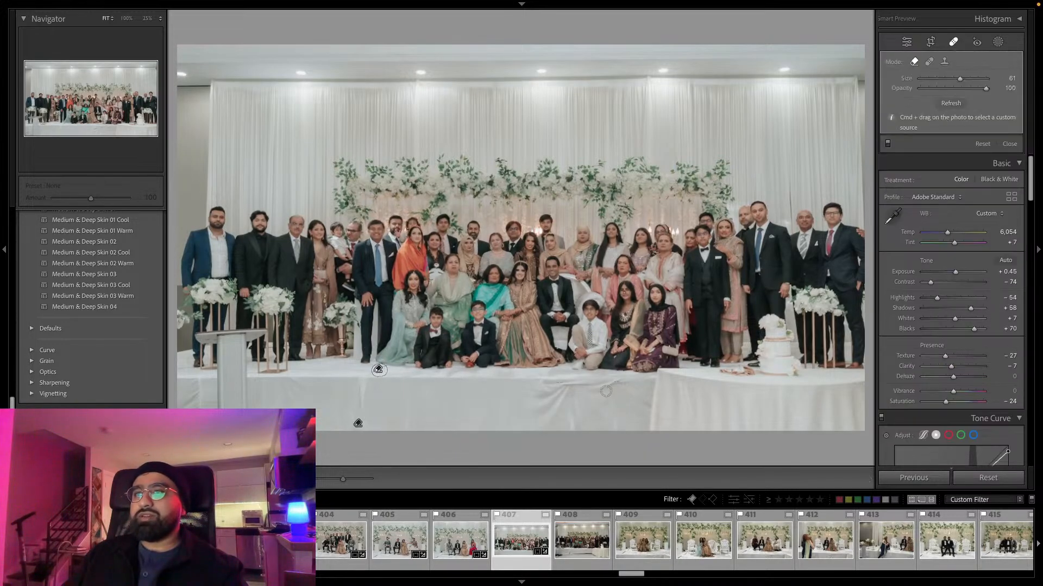
Try a background mask with an exposure adjustment on photo 407, compare before and after, and delete the mask.
click(997, 42)
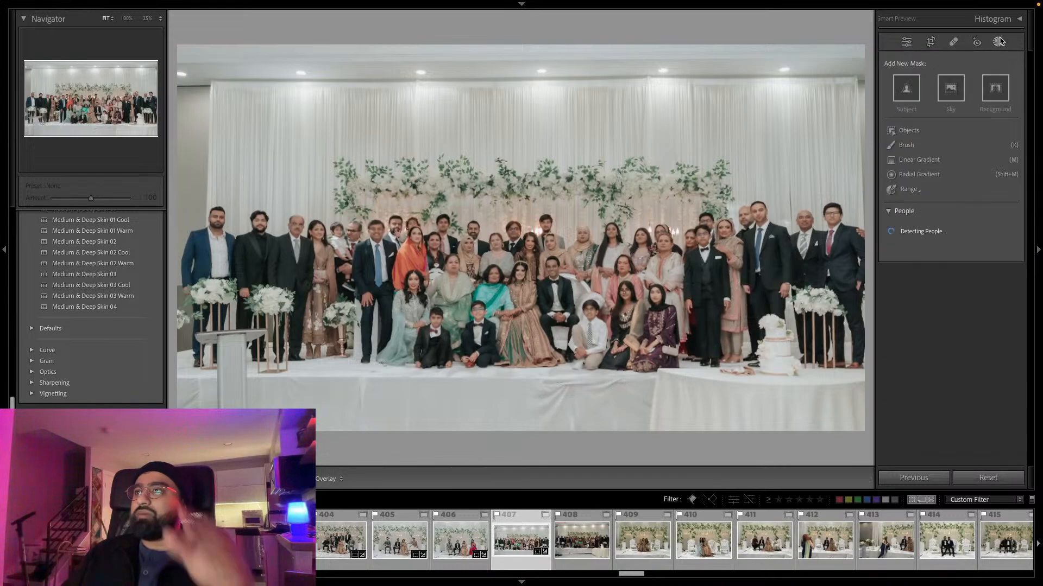
click(986, 91)
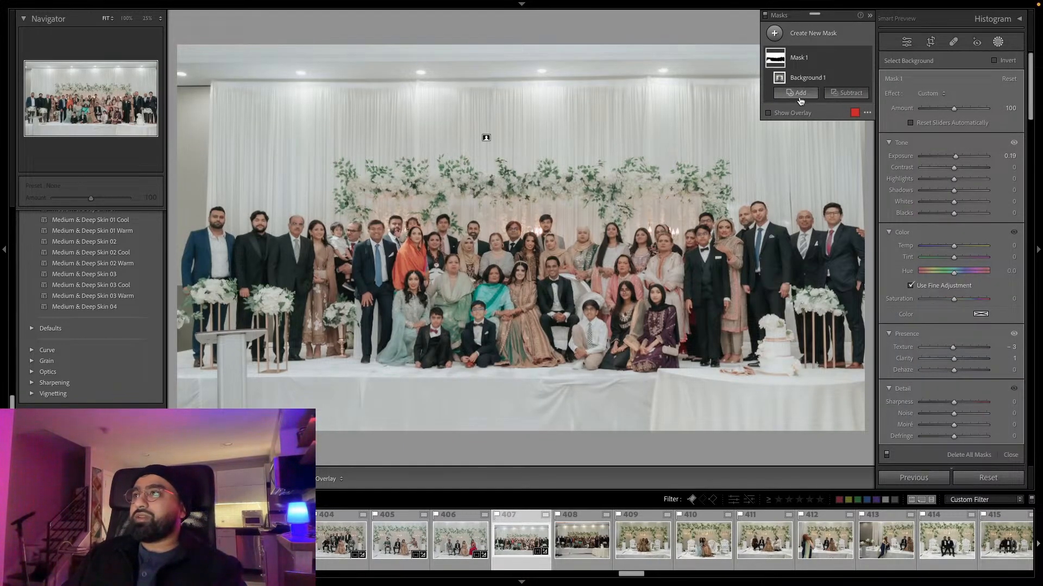
drag(955, 156, 946, 163)
key(ctrl+z)
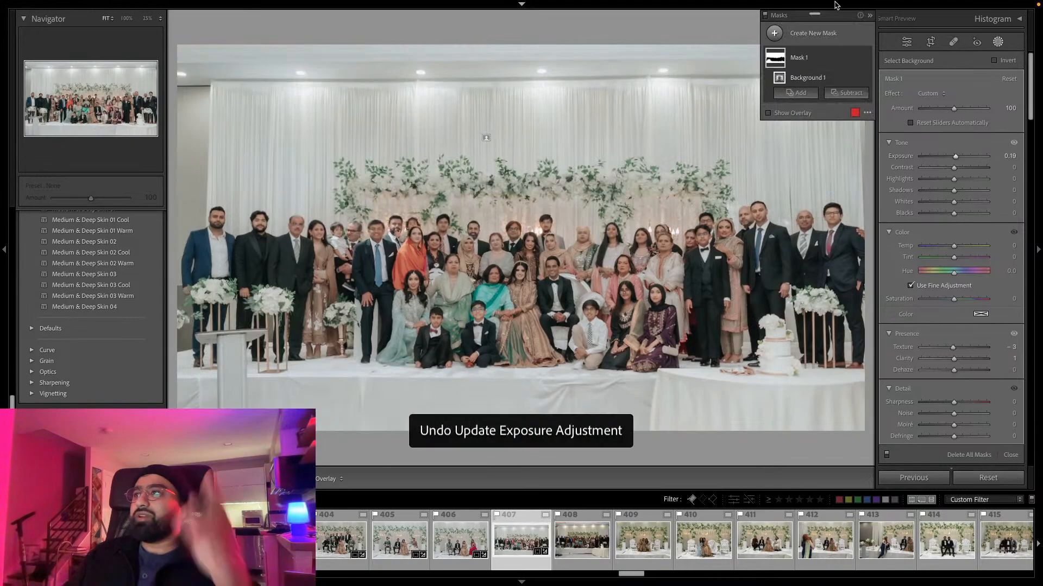
key(backslash)
key(backslash)
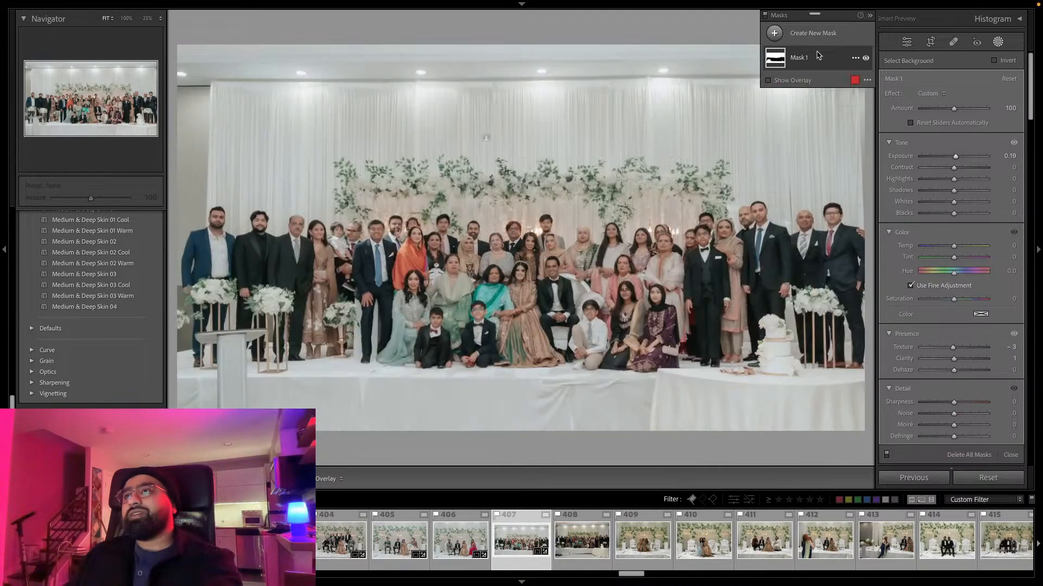
key(Delete)
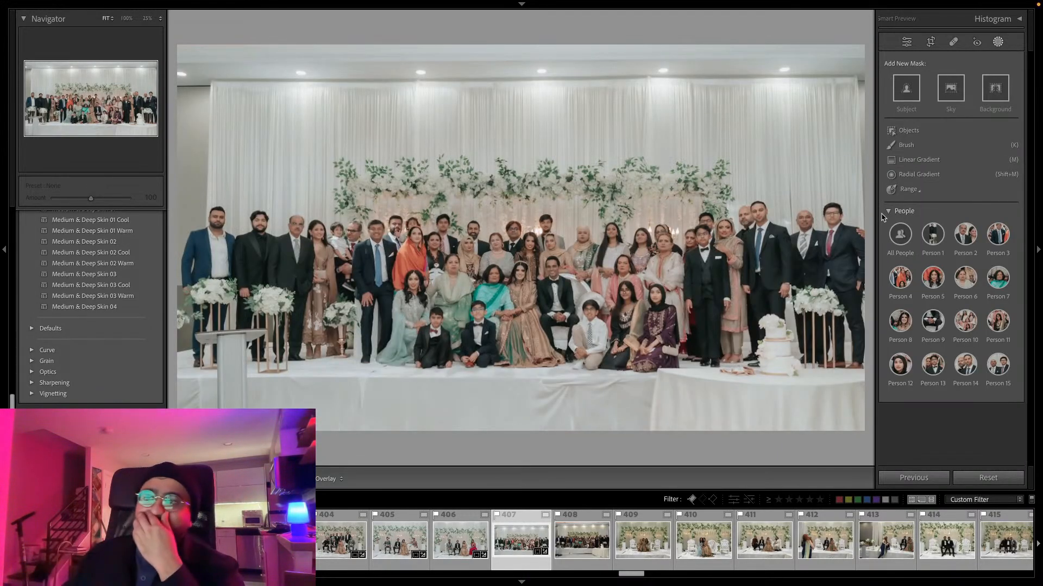
click(997, 43)
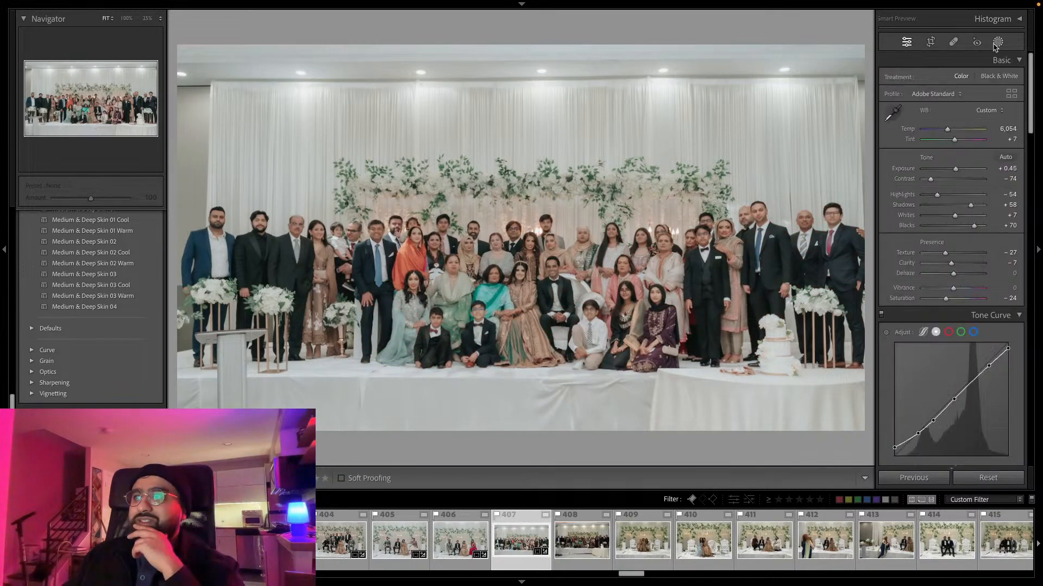
Copy photo 407's develop settings and paste them onto photo 408.
key(ctrl+shift+c)
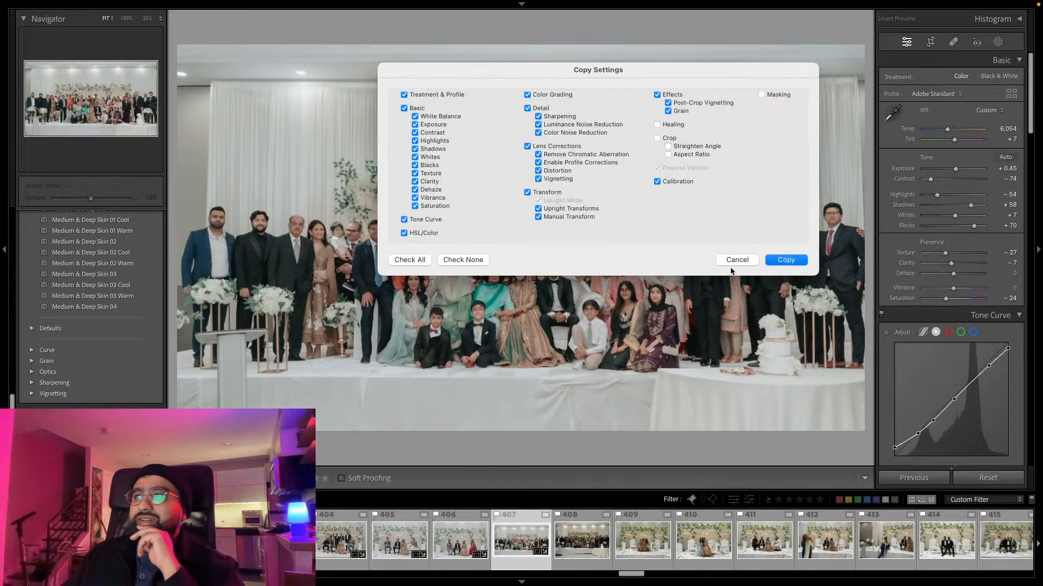
click(786, 262)
key(Right)
key(ctrl+shift+v)
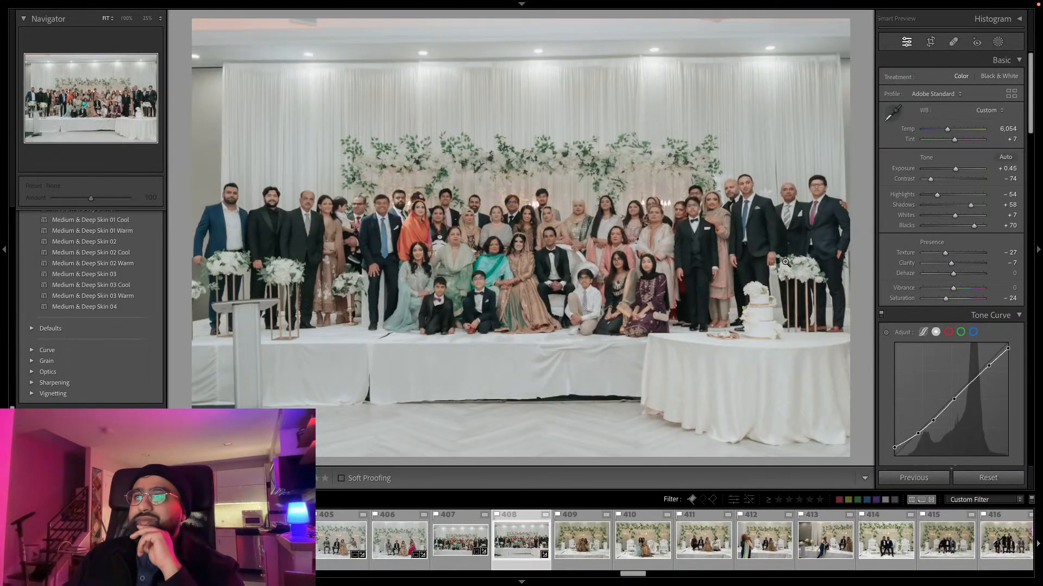
Crop photo 408 to a 16 x 9 aspect ratio.
click(930, 41)
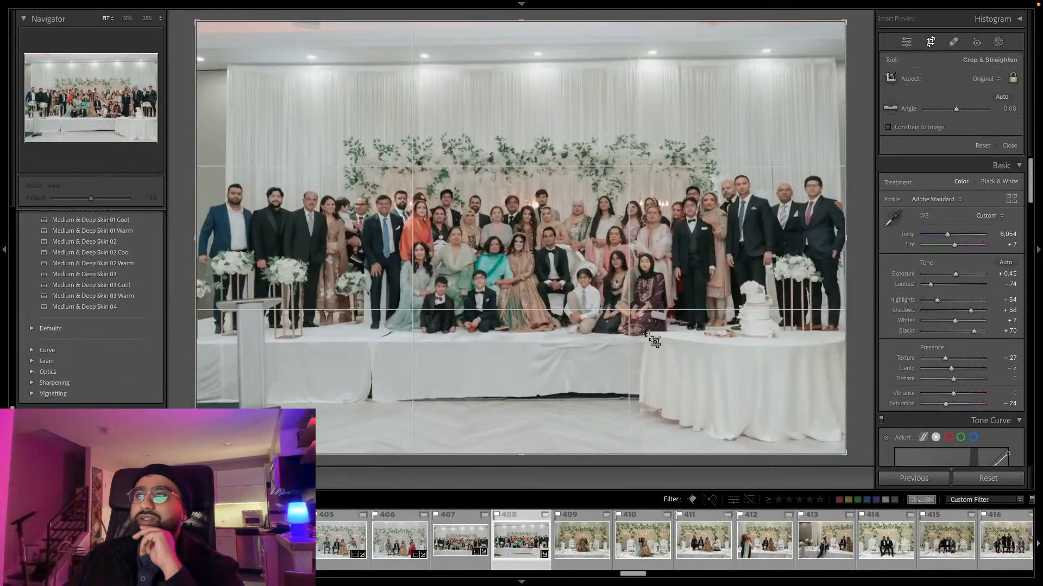
click(983, 80)
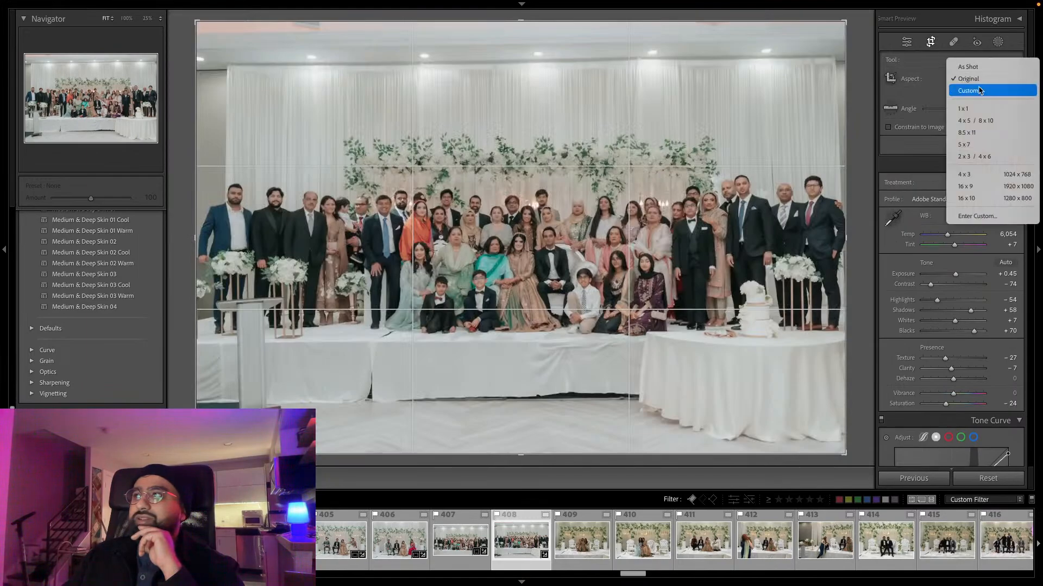
click(972, 187)
key(Return)
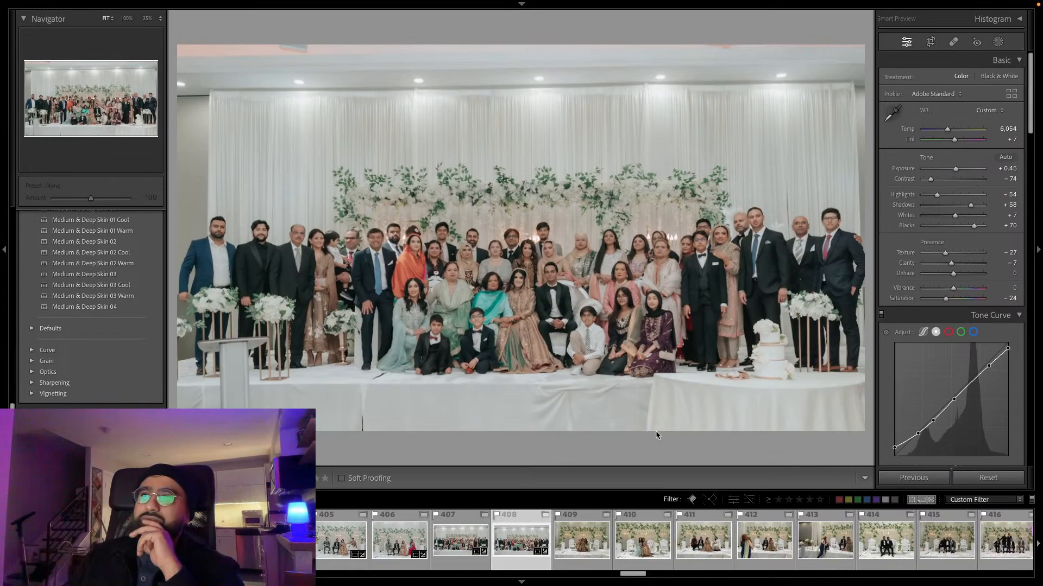
Paste the copied develop settings onto photo 409 and set its exposure to +0.30.
click(581, 542)
scroll(583, 543, down, 12)
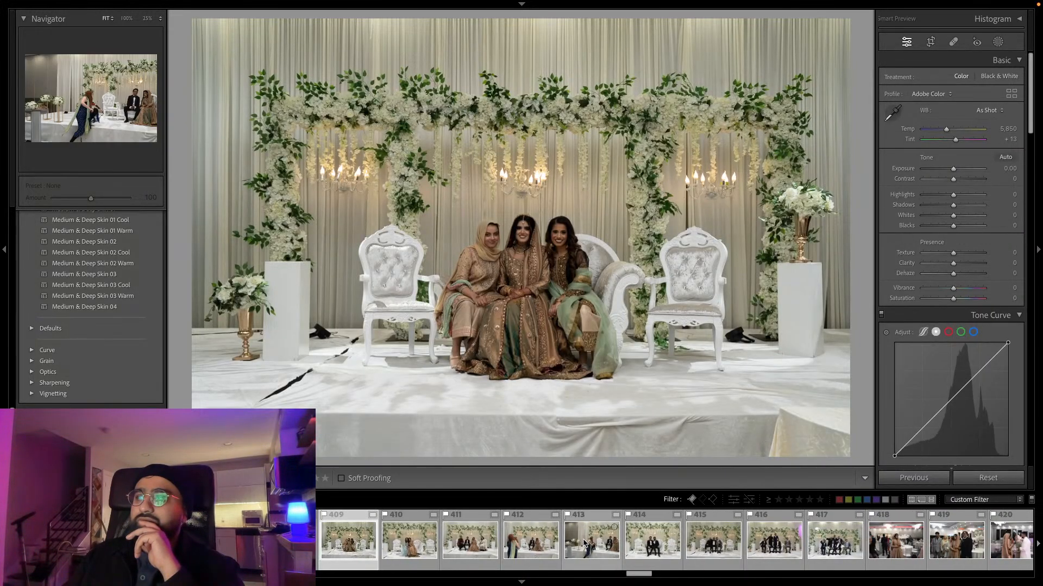
scroll(584, 542, down, 20)
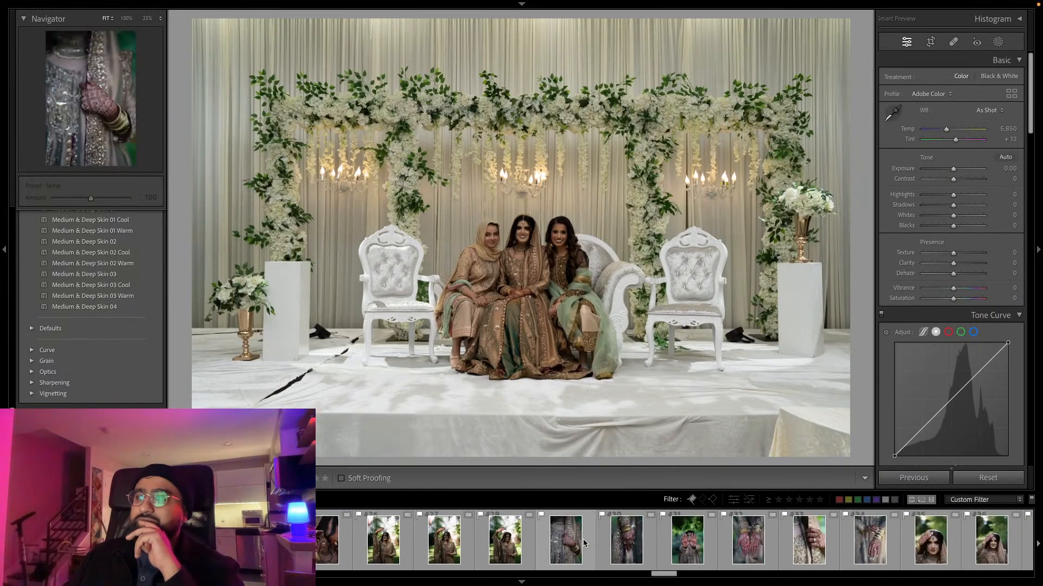
scroll(584, 543, up, 20)
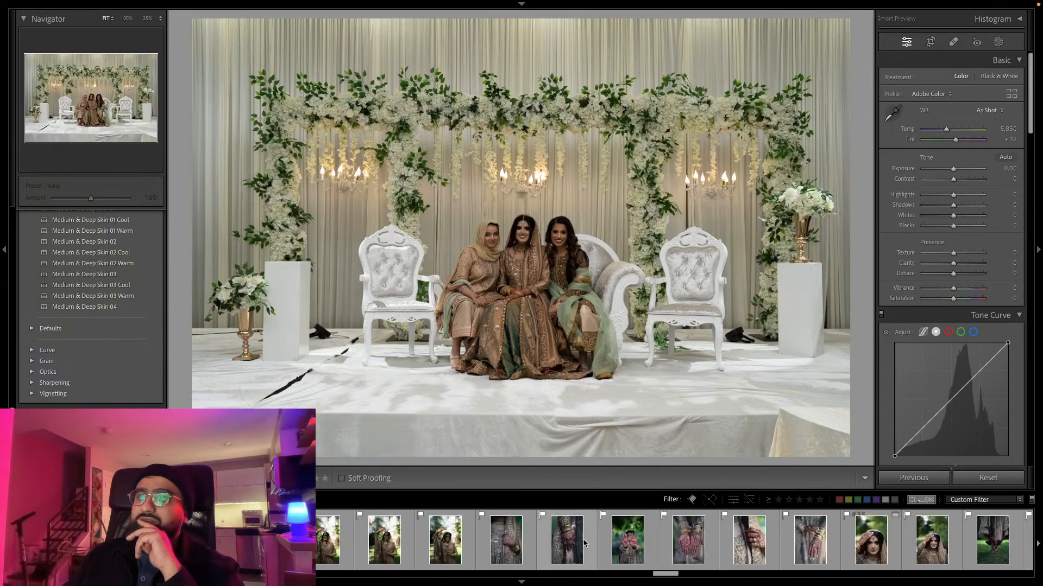
scroll(584, 543, up, 5)
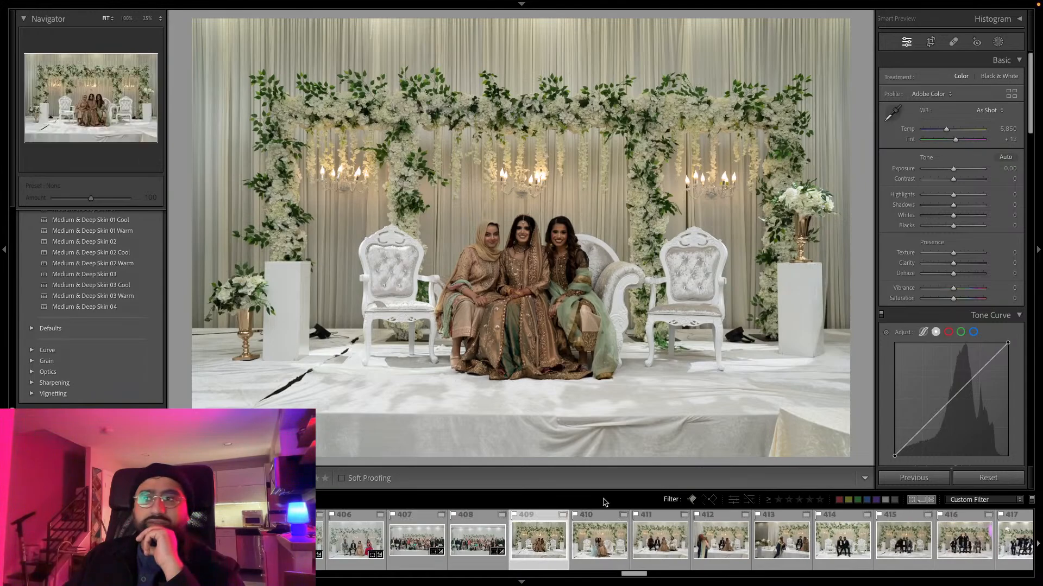
key(super+shift+v)
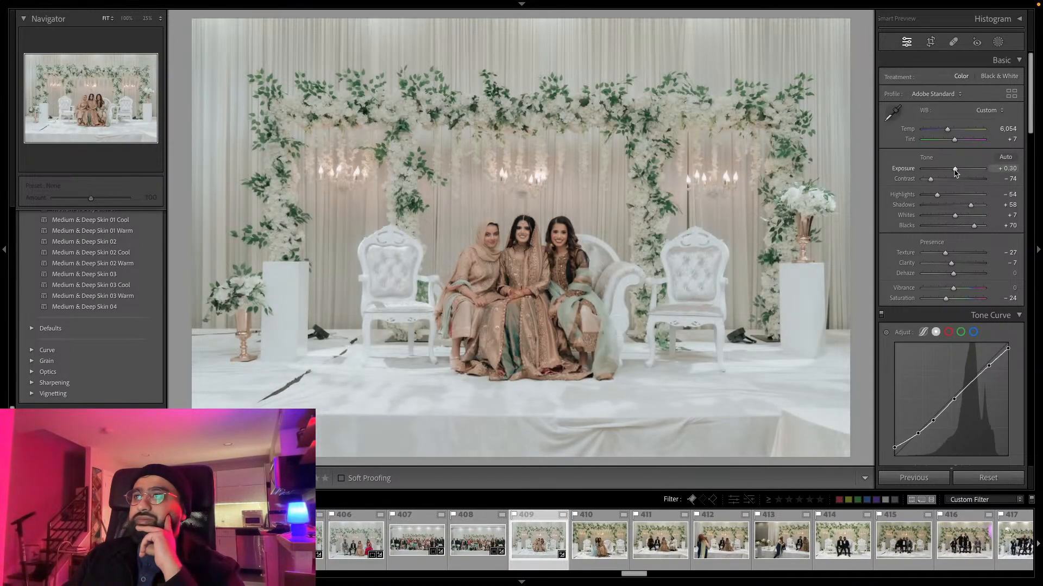
Remove the dark diagonal line from the white stage floor in photo 409 with the size 61 removal brush.
key(q)
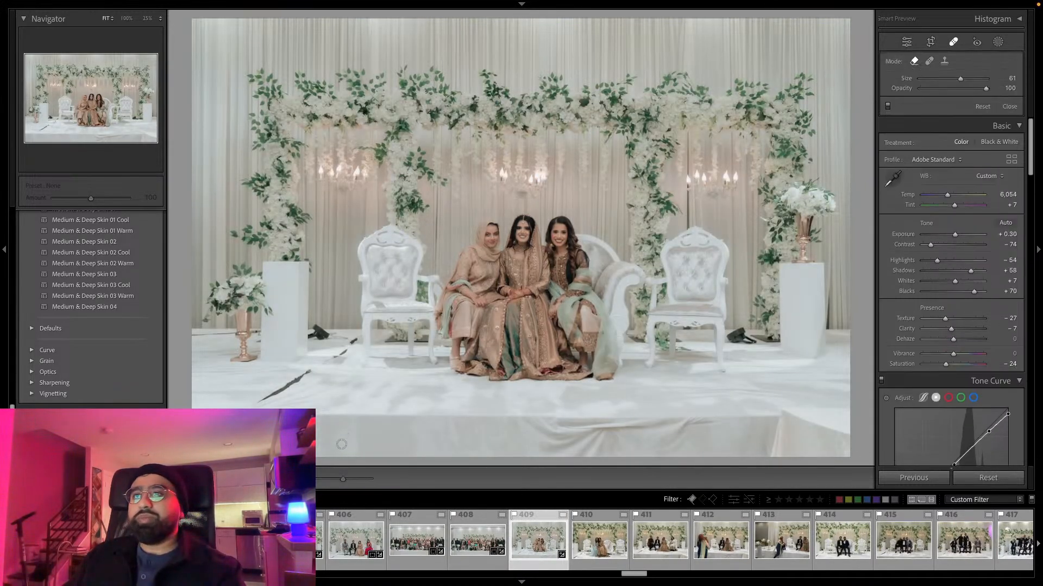
drag(319, 359, 259, 402)
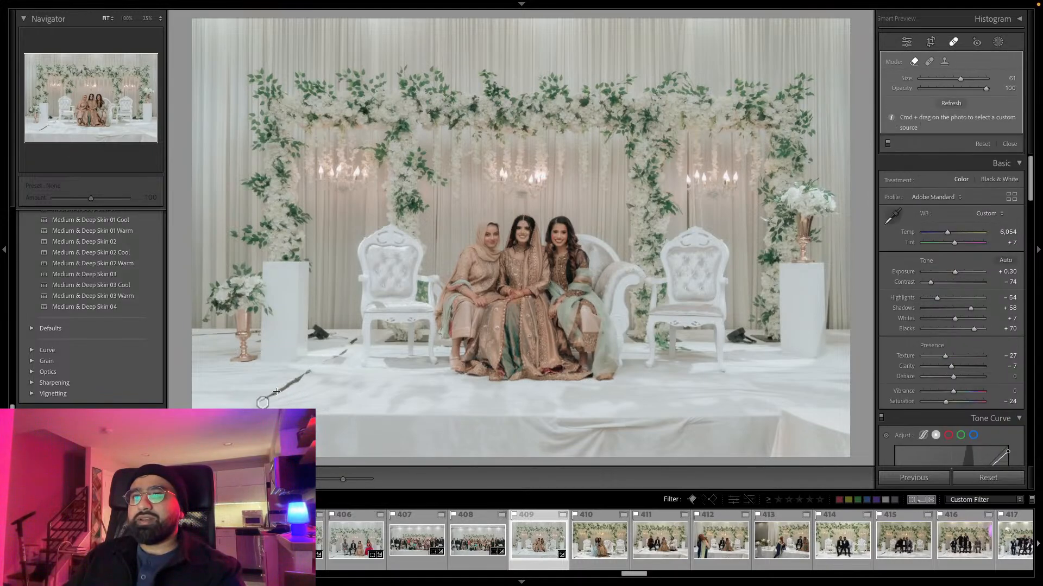
drag(306, 370, 343, 351)
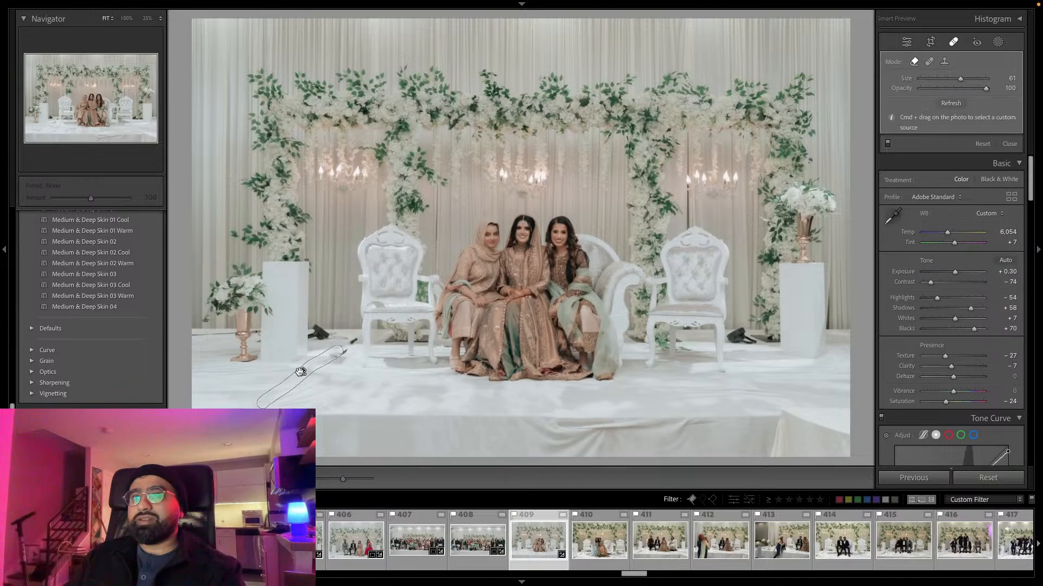
Remove the small dark mark beside the left chair on the stage floor in photo 409 with Content-Aware Remove.
drag(338, 364, 354, 337)
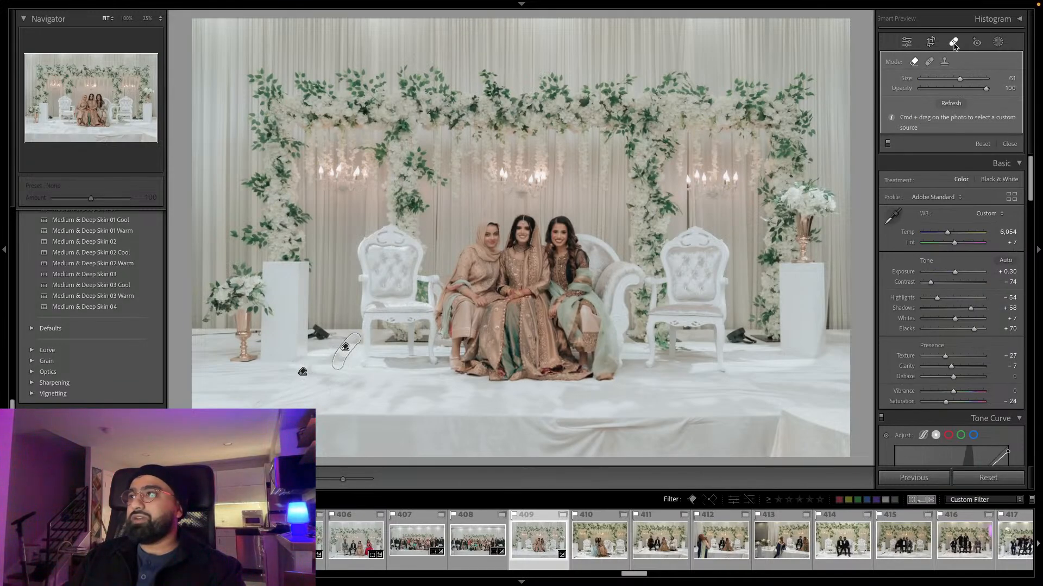
click(914, 61)
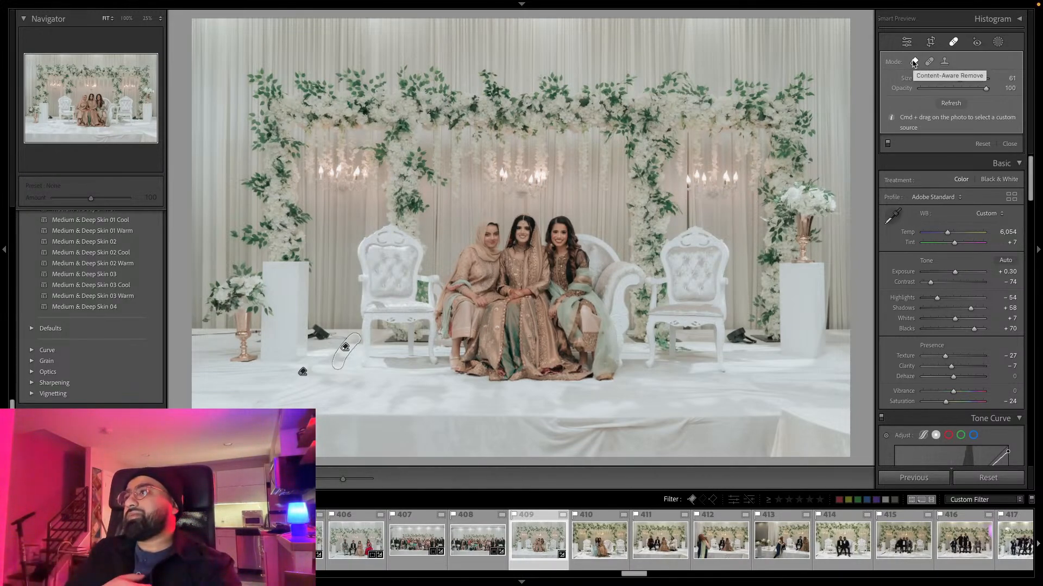
click(999, 43)
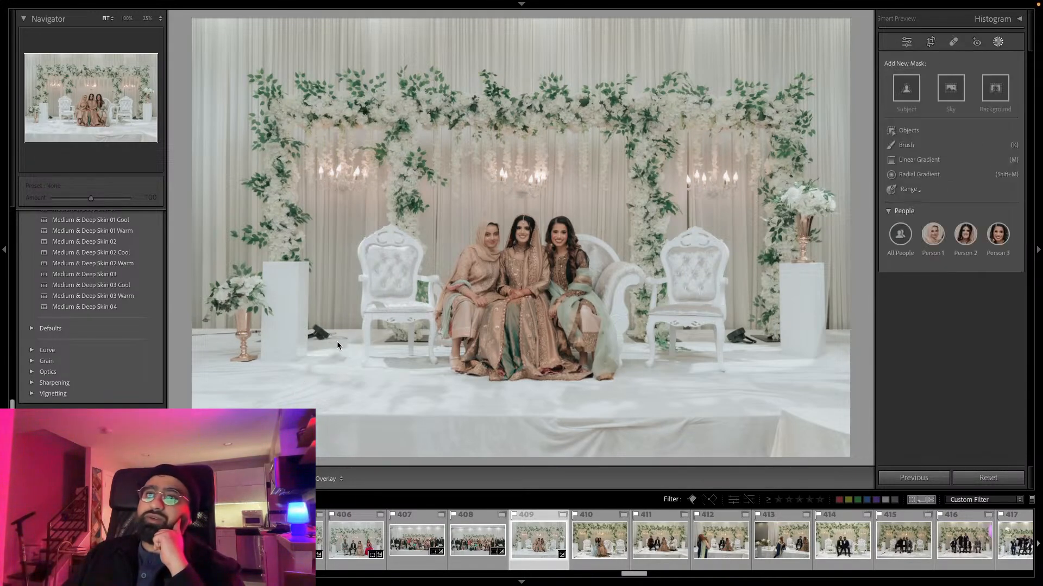
Compare the edited photo 409 with its unedited original.
key(backslash)
key(backslash)
key(backslash)
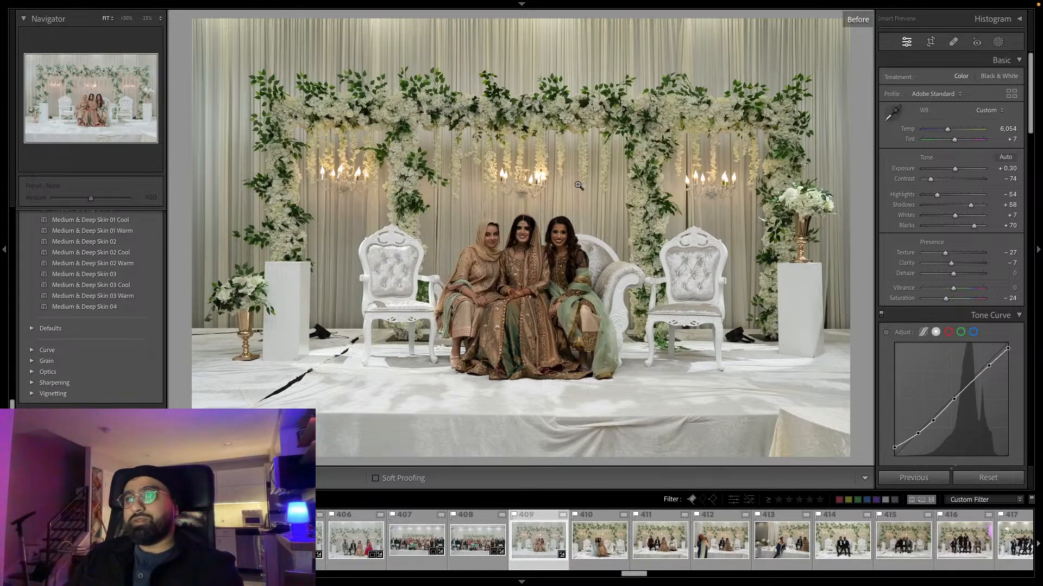
key(backslash)
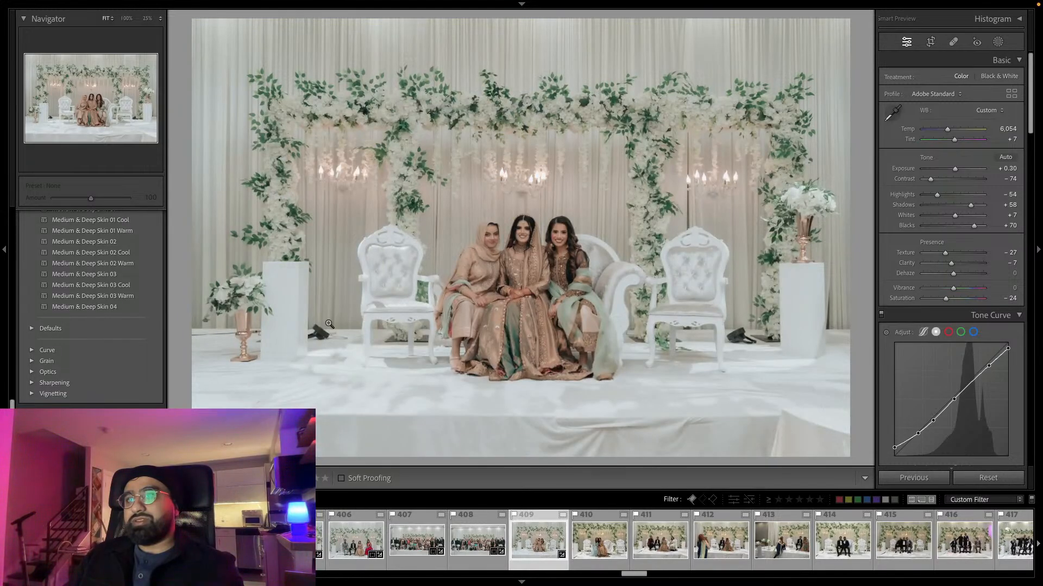
Copy photo 409's develop settings and crop the photo slightly tighter at its original aspect ratio.
key(ctrl+shift+c)
click(782, 258)
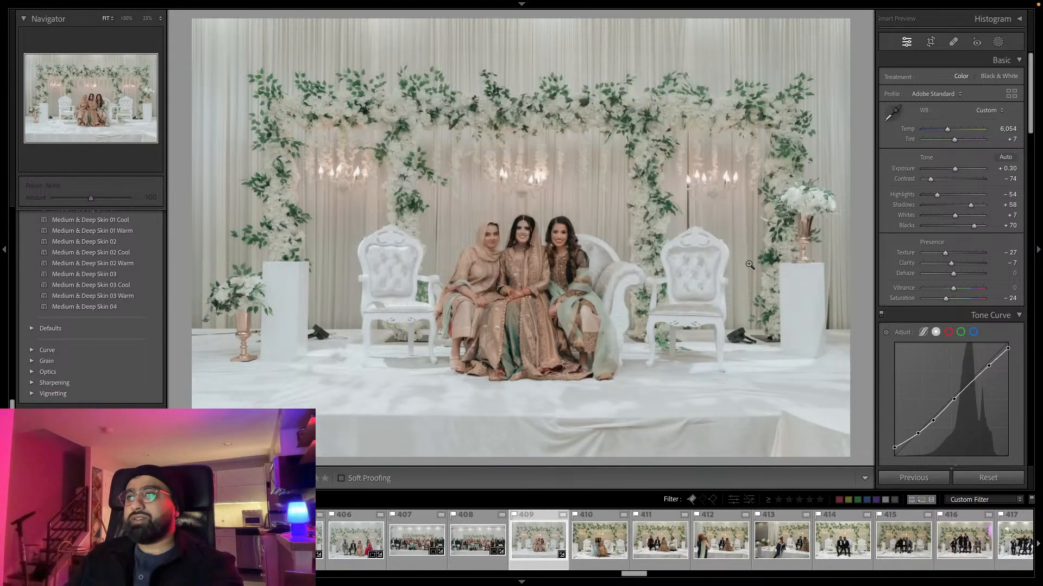
click(930, 42)
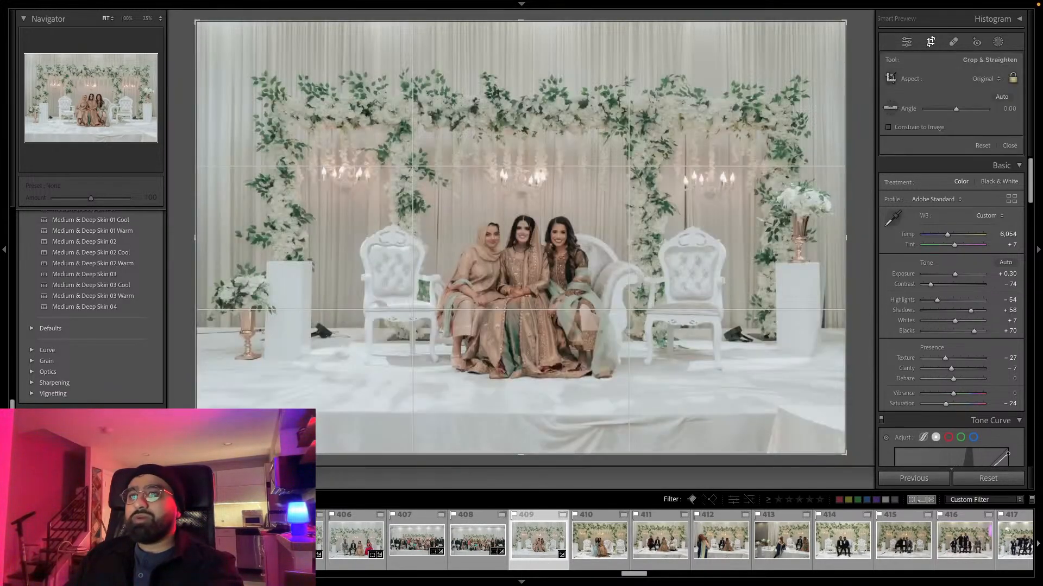
drag(195, 454, 207, 447)
drag(412, 320, 417, 320)
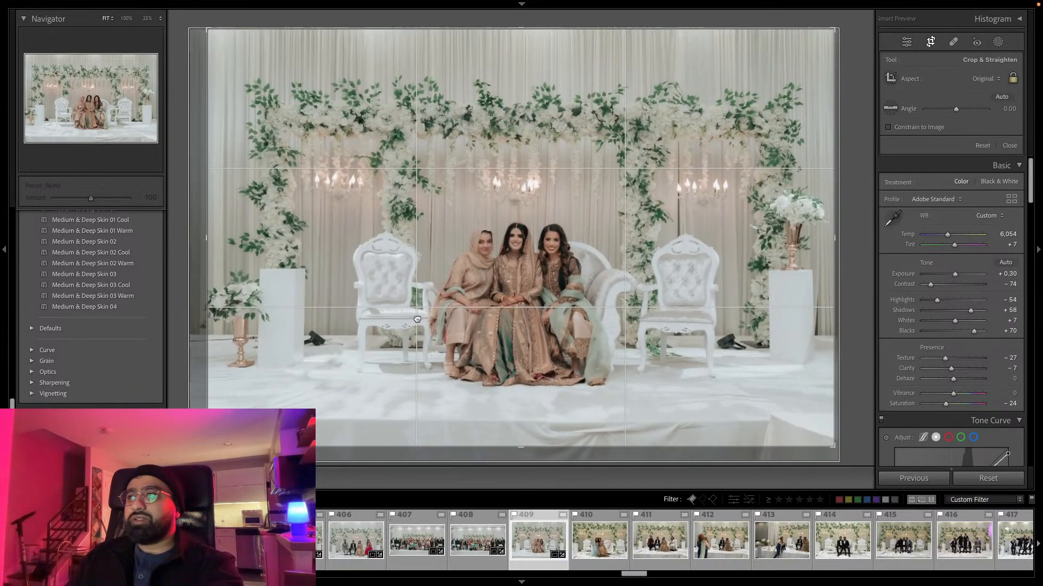
Paste the copied develop settings onto photo 410 and remove the dark line from the stage floor beside the left chair.
key(Right)
key(ctrl+shift+v)
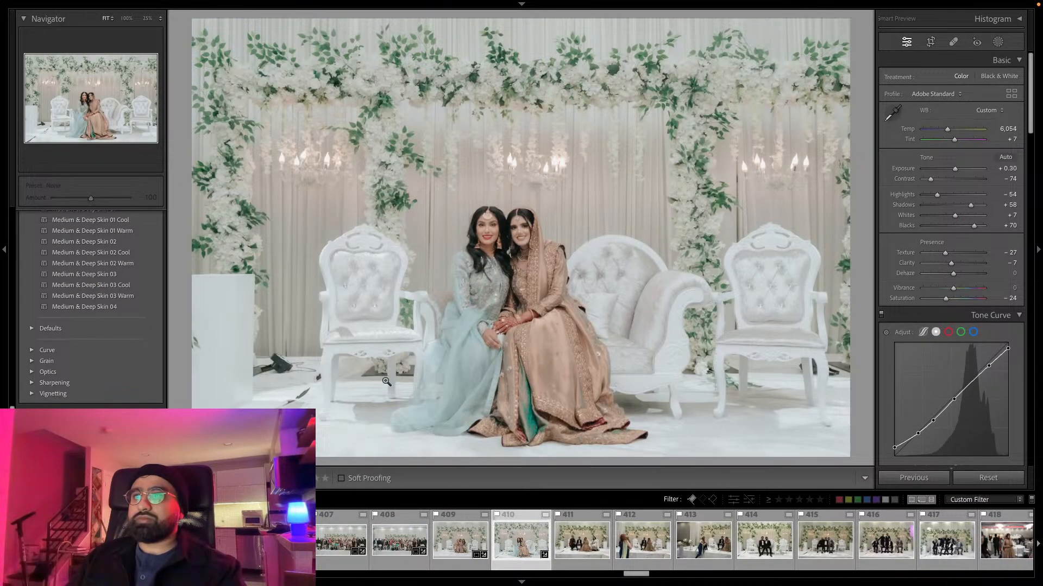
key(q)
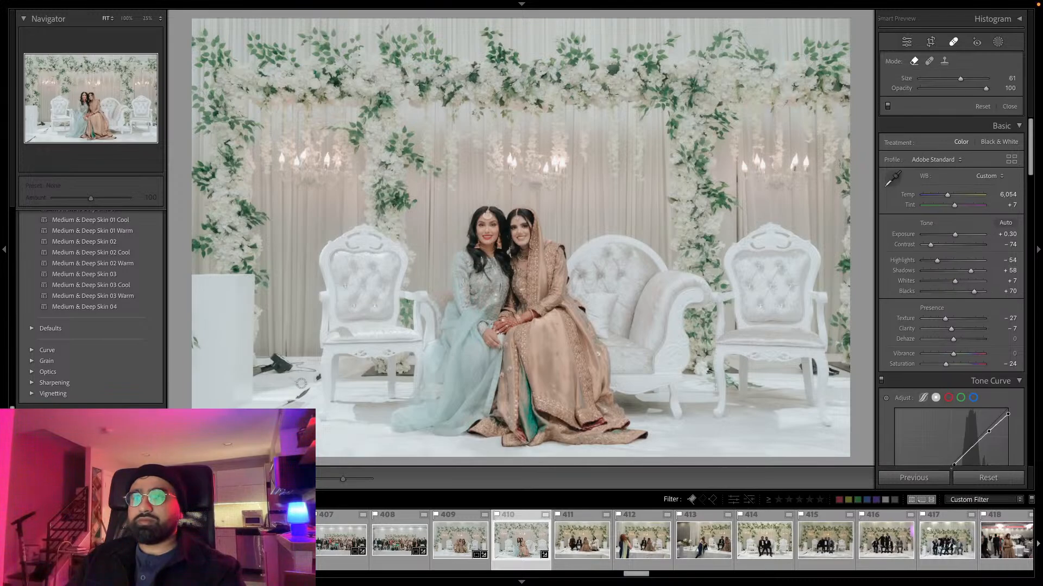
drag(302, 384, 282, 404)
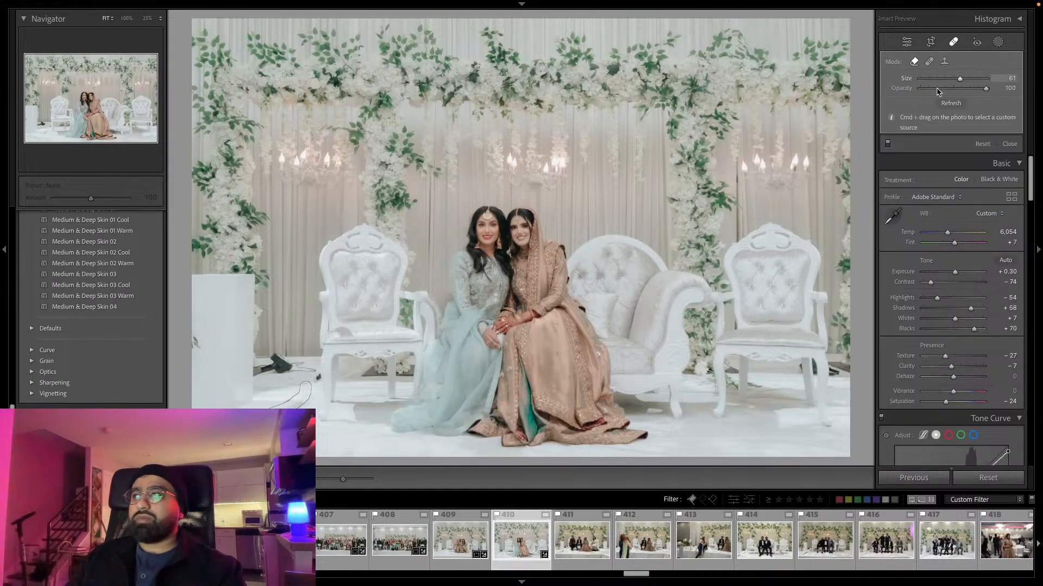
click(999, 44)
click(1001, 48)
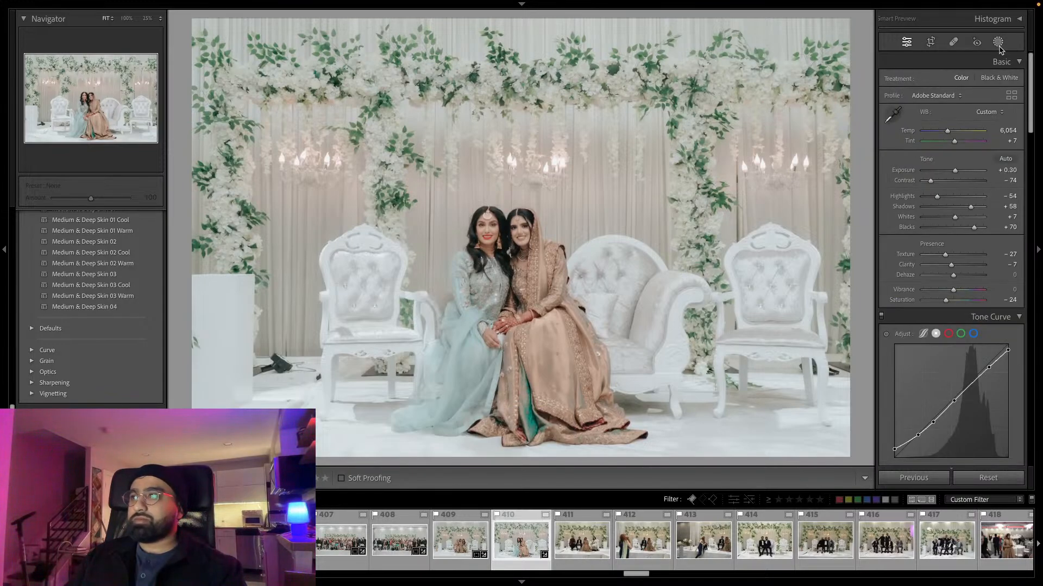
Set photo 410's exposure to +0.15 and copy its develop settings onto photo 411.
drag(954, 170, 957, 174)
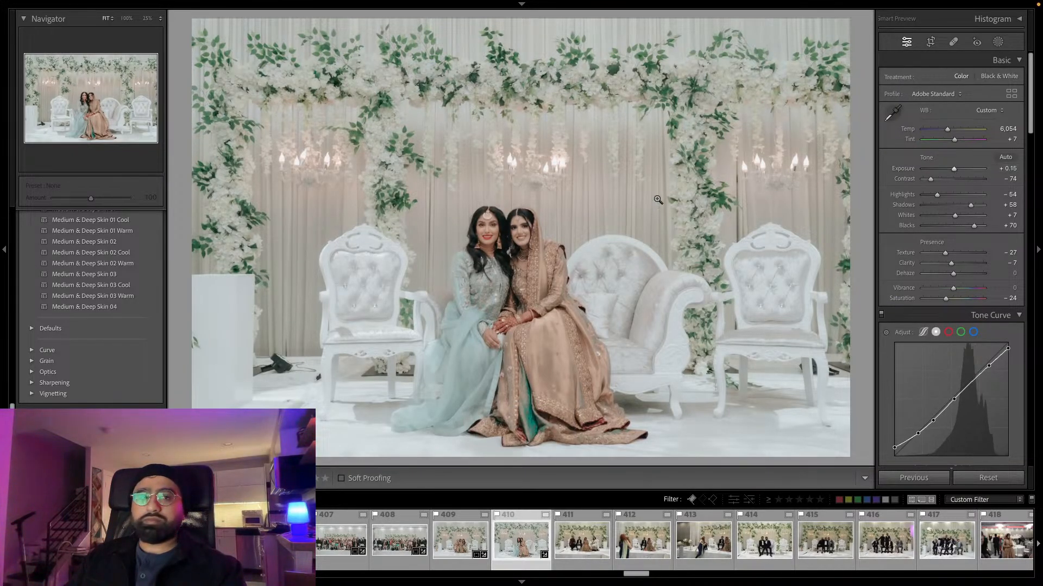
key(ctrl+shift+c)
click(787, 259)
key(Right)
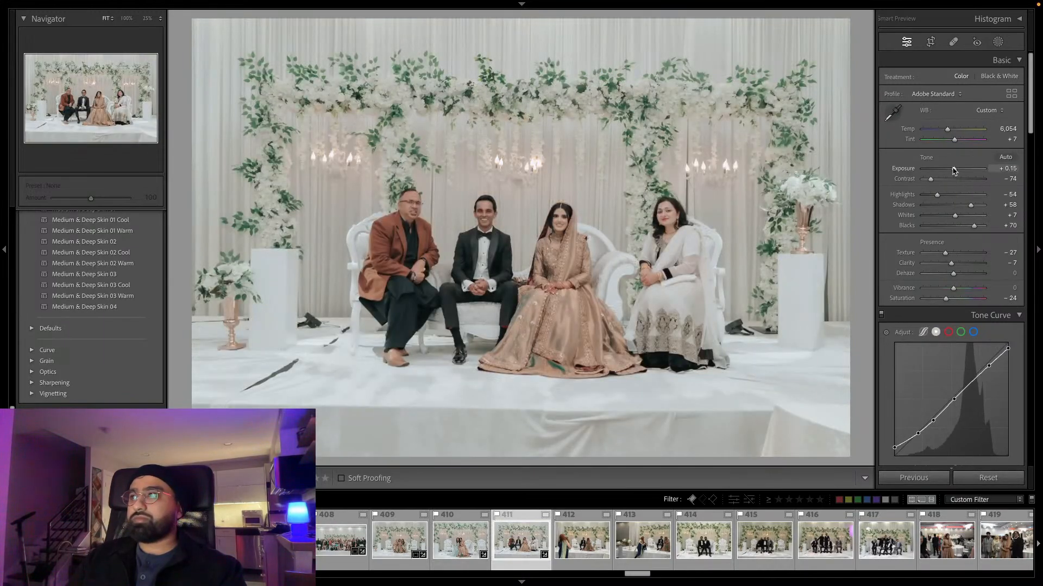
Reset photo 411's exposure to 0.00 and straighten the photo to an angle of -1.06.
double_click(953, 170)
click(931, 42)
drag(858, 106, 855, 101)
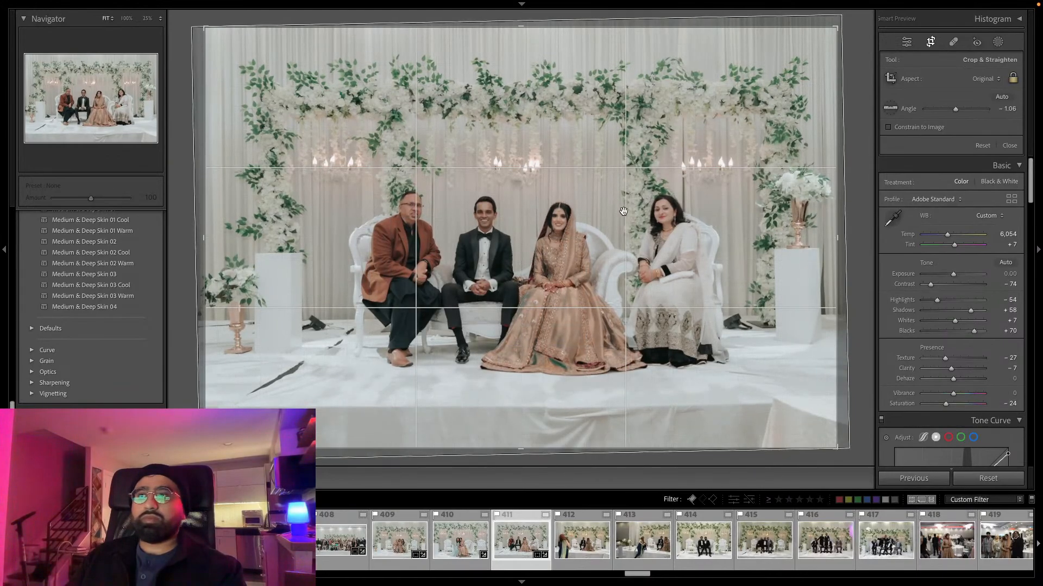
key(Return)
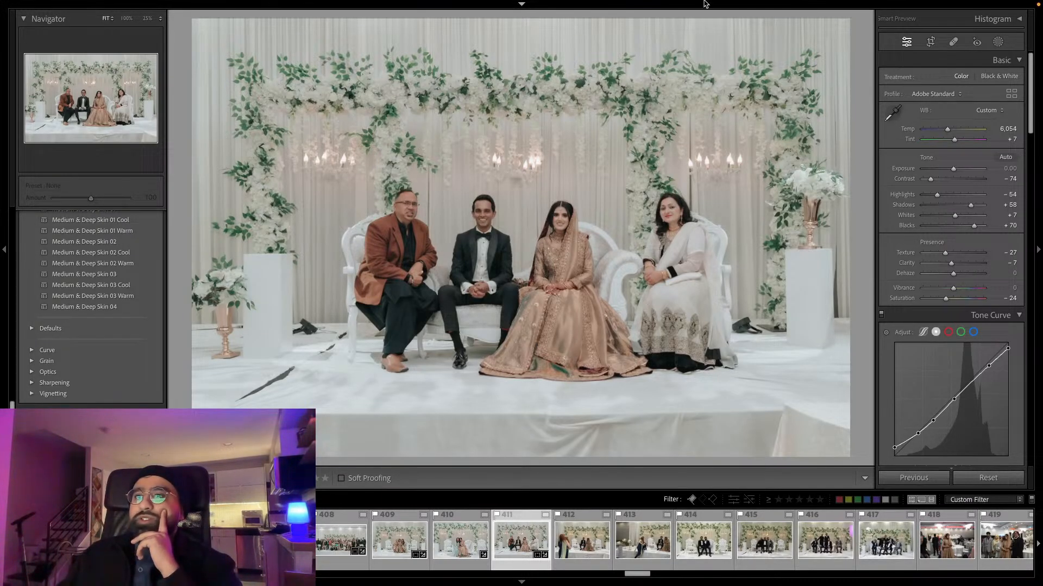
Remove the two dark diagonal marks from the stage floor in photo 411 with the size 61 removal brush.
key(q)
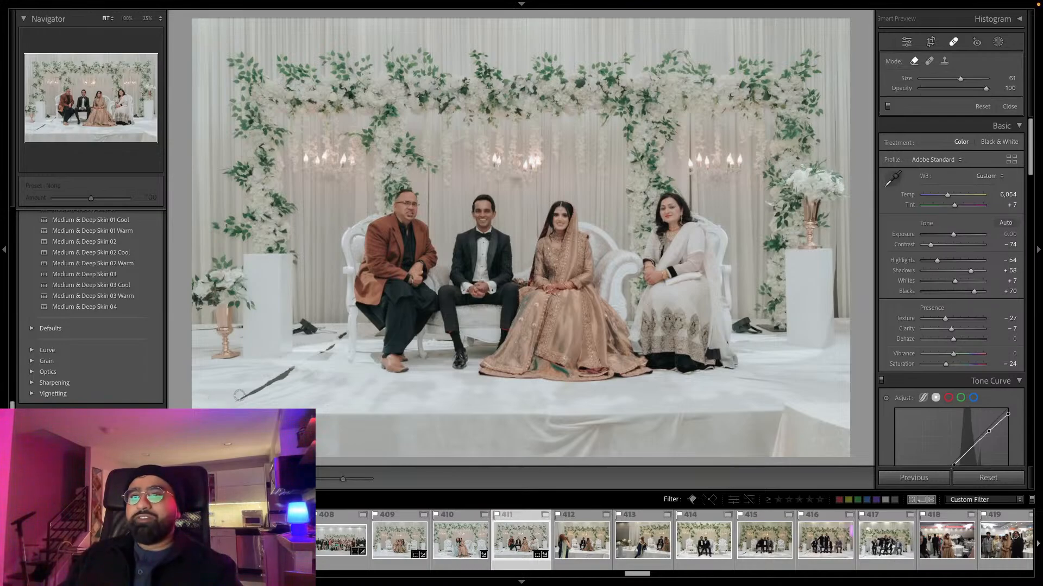
mouse_move(232, 400)
mouse_down()
mouse_move(296, 363)
mouse_move(248, 394)
mouse_up()
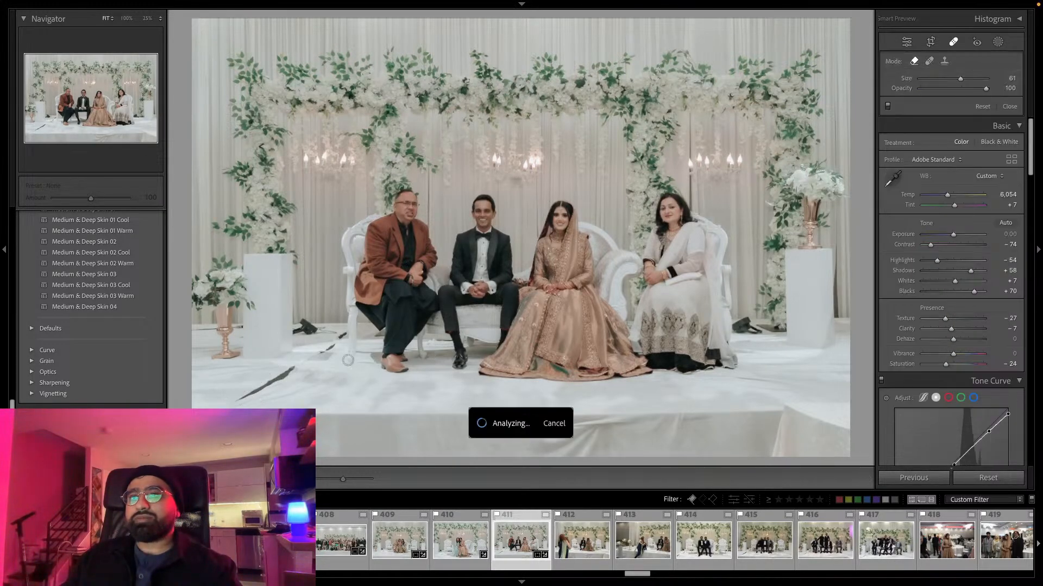
drag(321, 354, 346, 330)
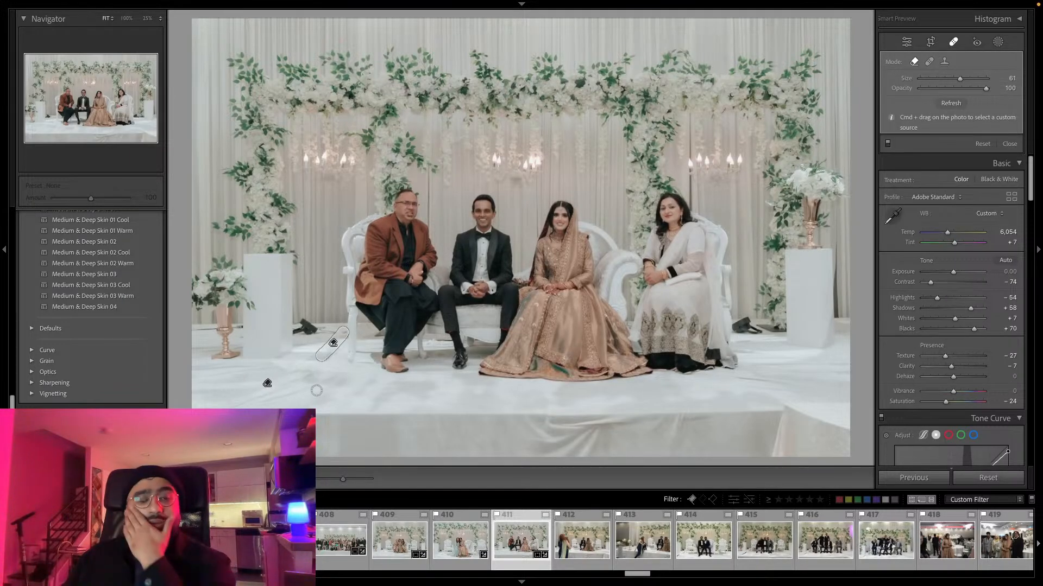
click(998, 42)
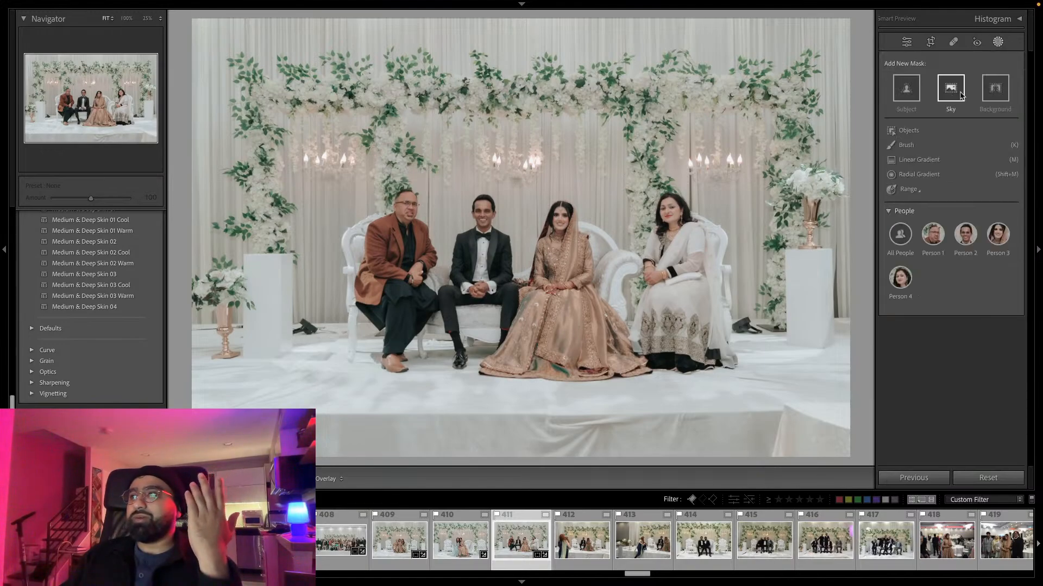
Copy photo 411's develop settings, without masking, healing or crop, and apply them to photo 412.
key(super+shift+c)
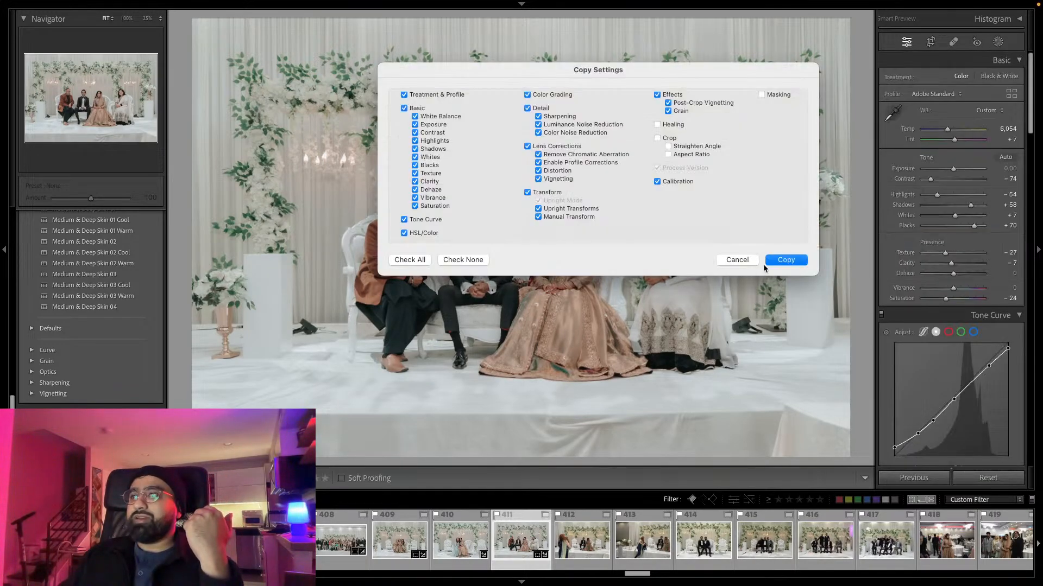
click(767, 260)
key(Right)
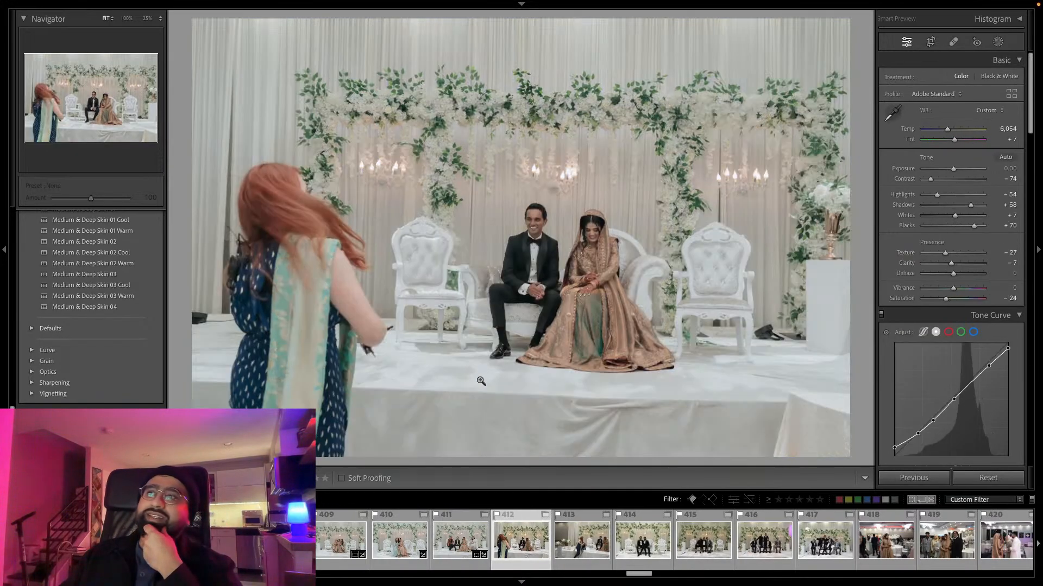
Straighten photo 412 to an angle of -1.15 and crop it tighter at its original aspect ratio.
click(930, 42)
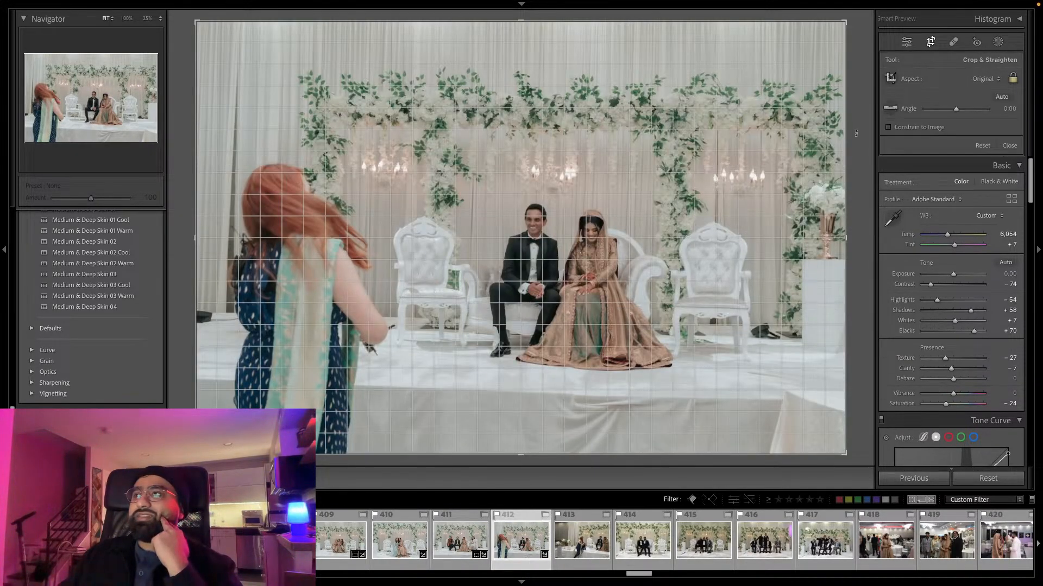
drag(856, 133, 855, 126)
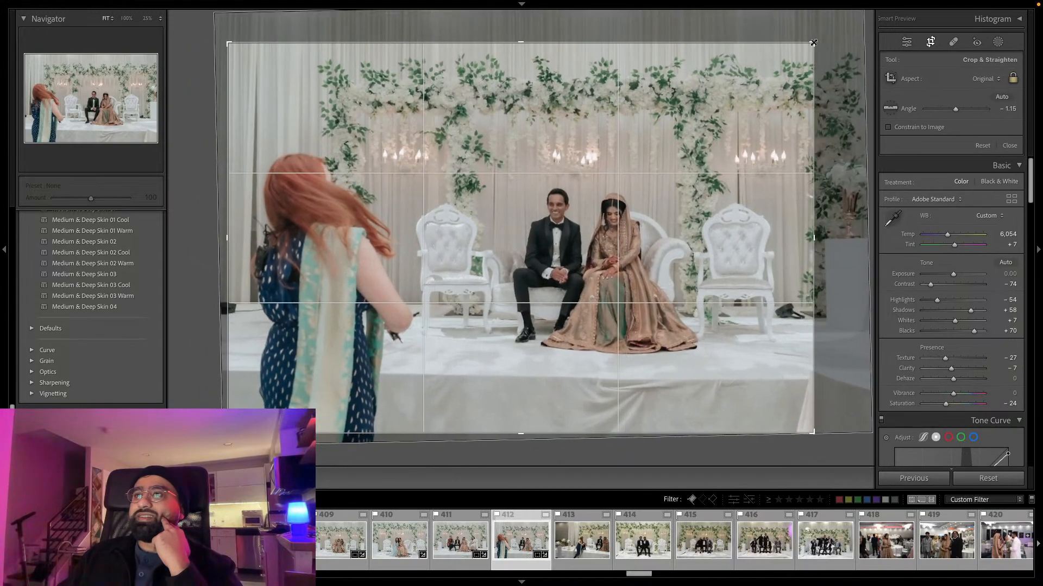
key(Return)
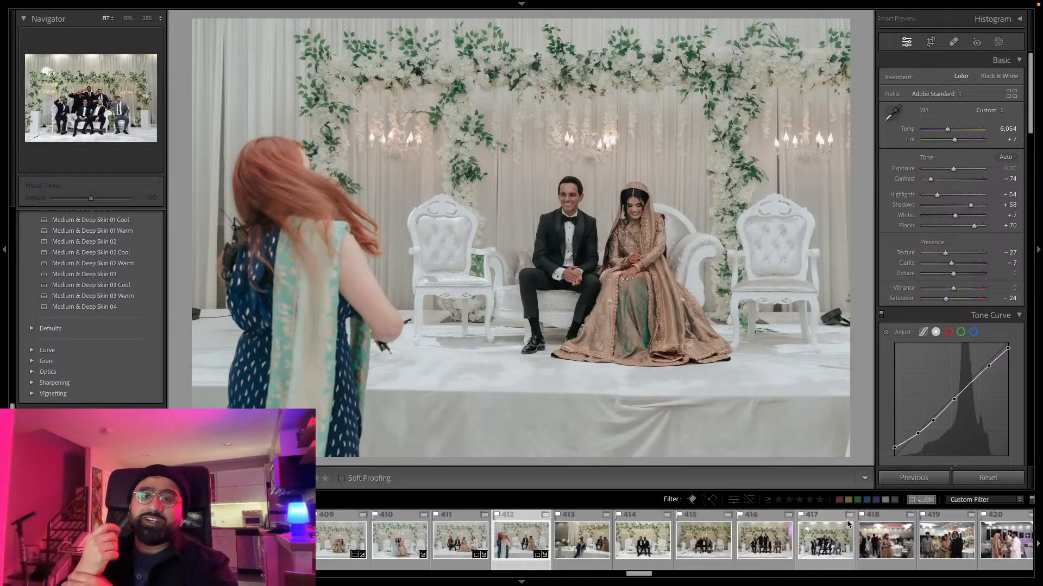
Set photo 412's tint to +2, comparing the edit with the unedited original.
key(backslash)
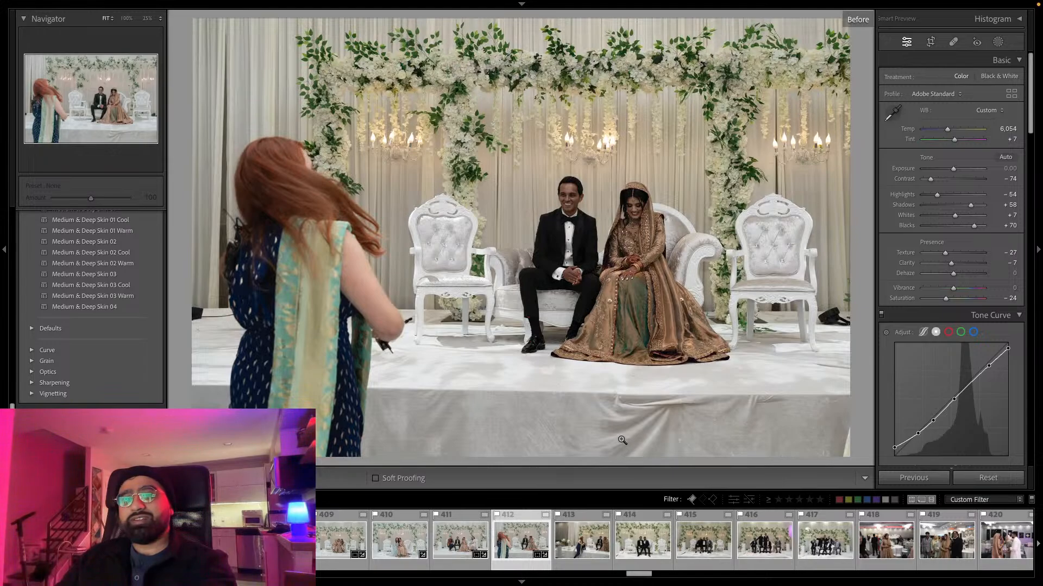
key(backslash)
key(backslash)
key(backslash)
key(backslash)
key(backslash)
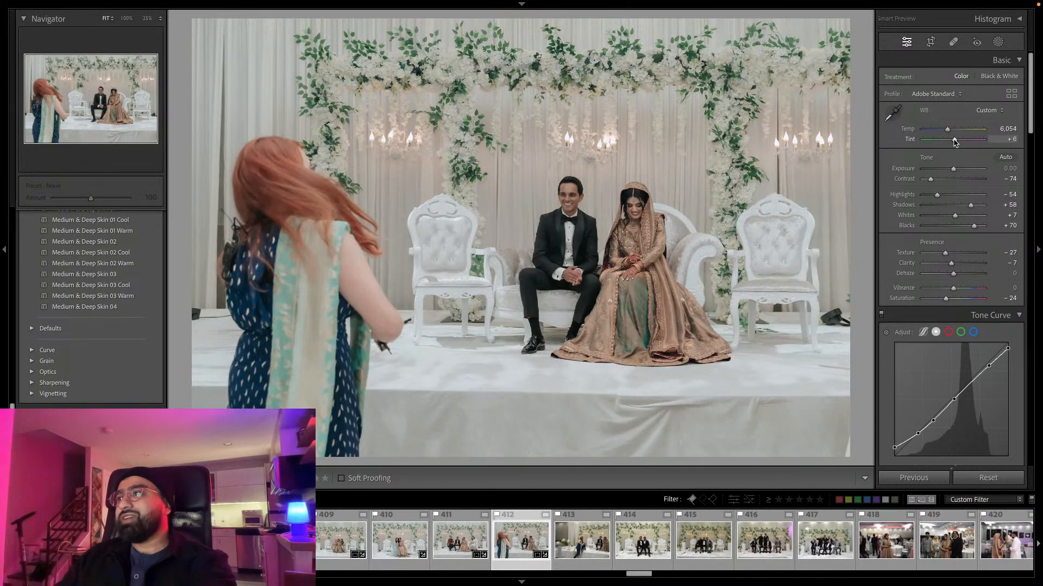
key(backslash)
key(backslash)
key(backslash)
key(backslash)
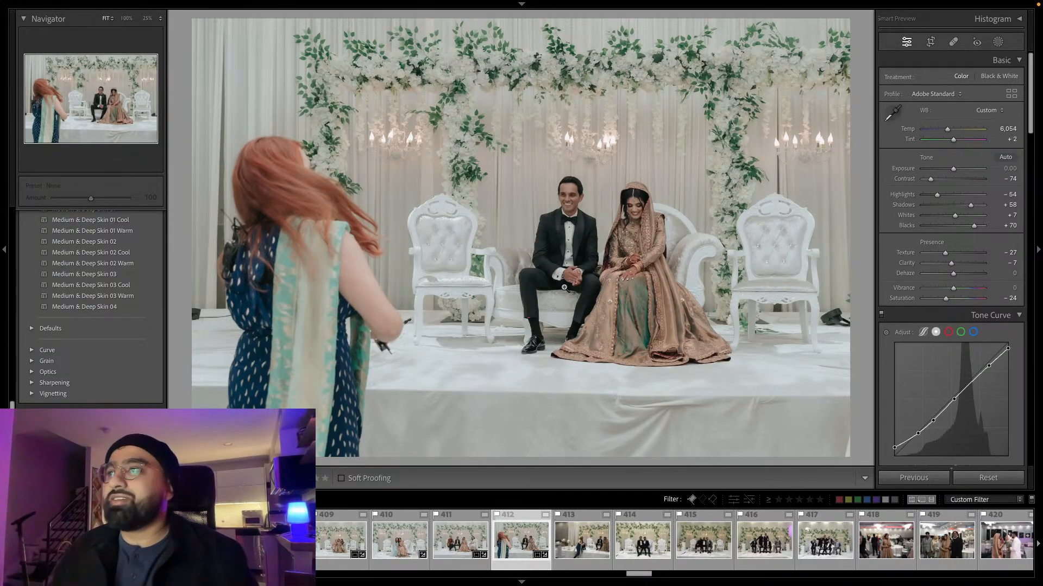
Copy photo 412's develop settings and paste them onto photo 413.
key(ctrl+shift+c)
click(785, 259)
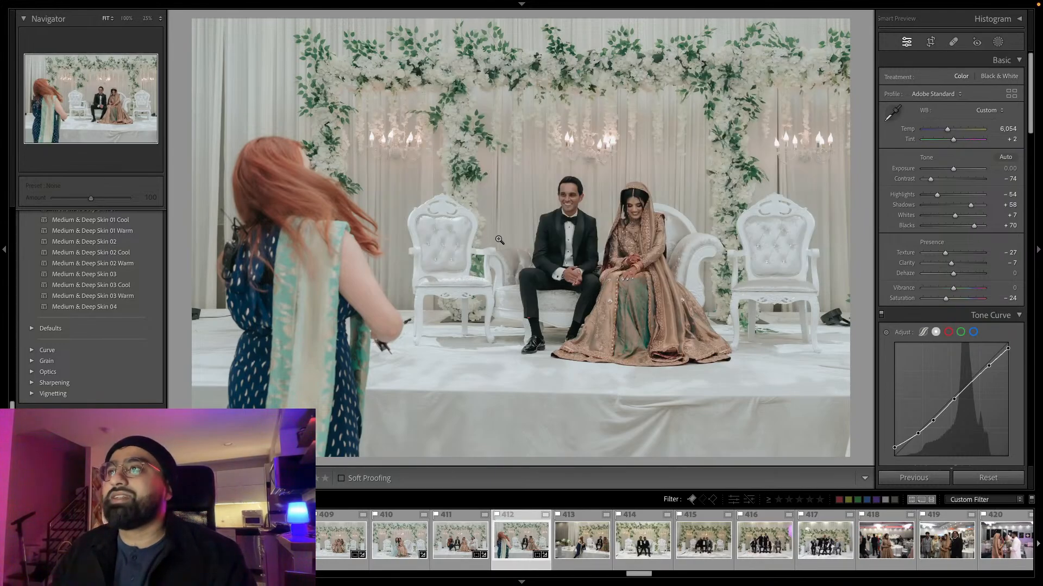
key(Right)
key(ctrl+shift+v)
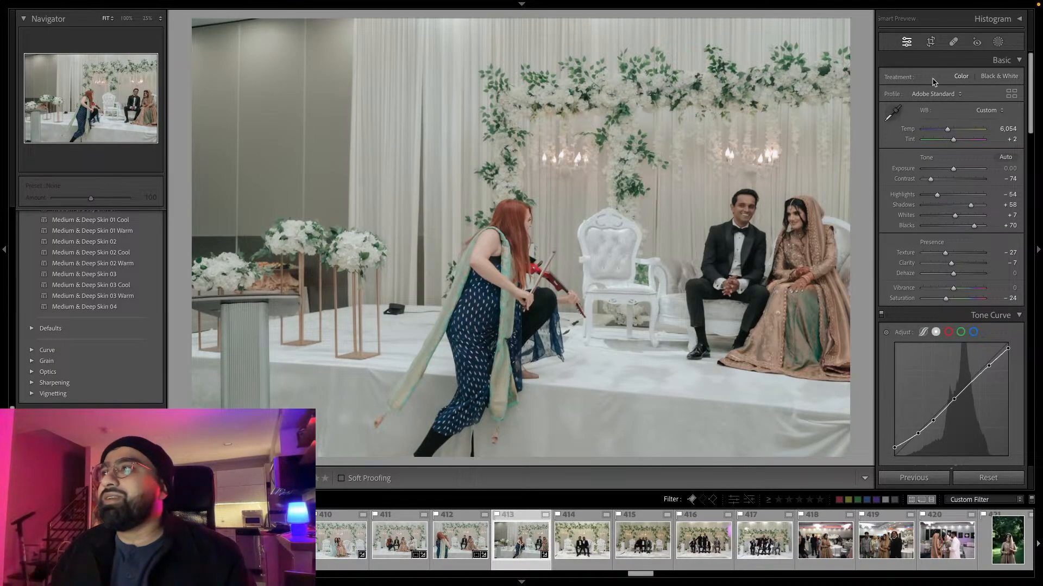
Crop photo 413 tightly around the violinist and the seated couple at its original aspect ratio.
click(932, 44)
drag(193, 20, 364, 134)
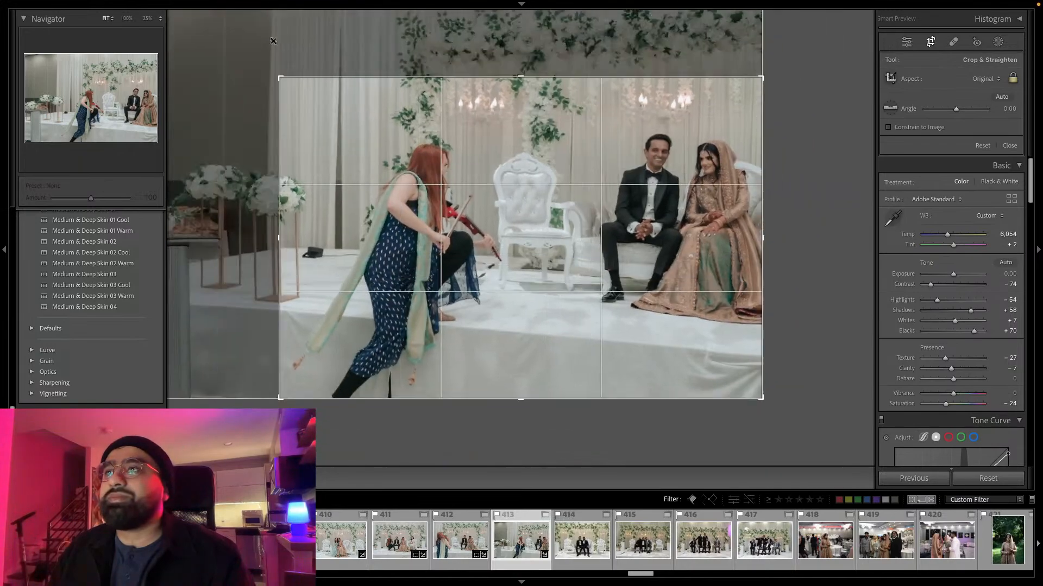
key(Return)
Copy photo 413's develop settings, without masking, healing or crop, and paste them onto photo 414.
key(ctrl+shift+c)
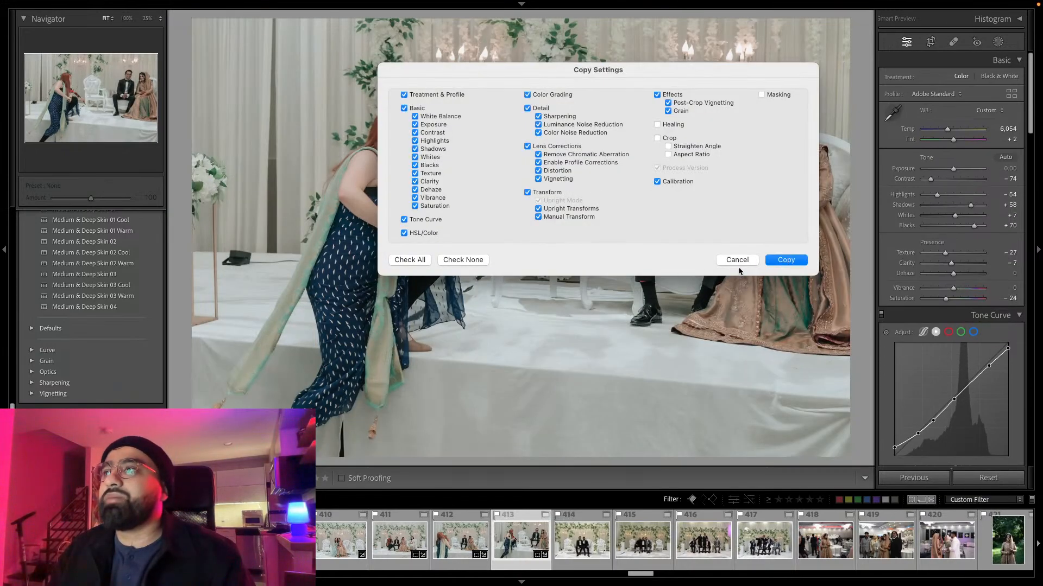
click(792, 263)
key(Right)
key(ctrl+shift+v)
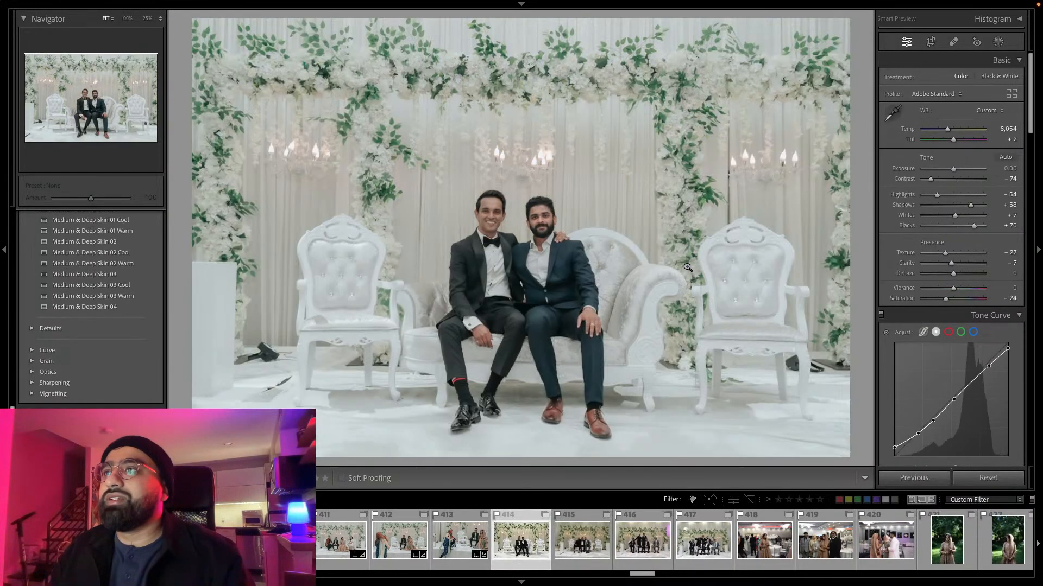
Set photo 414's blacks to +34 and remove the dark mark from the stage floor near the left chair.
drag(973, 225, 963, 226)
key(q)
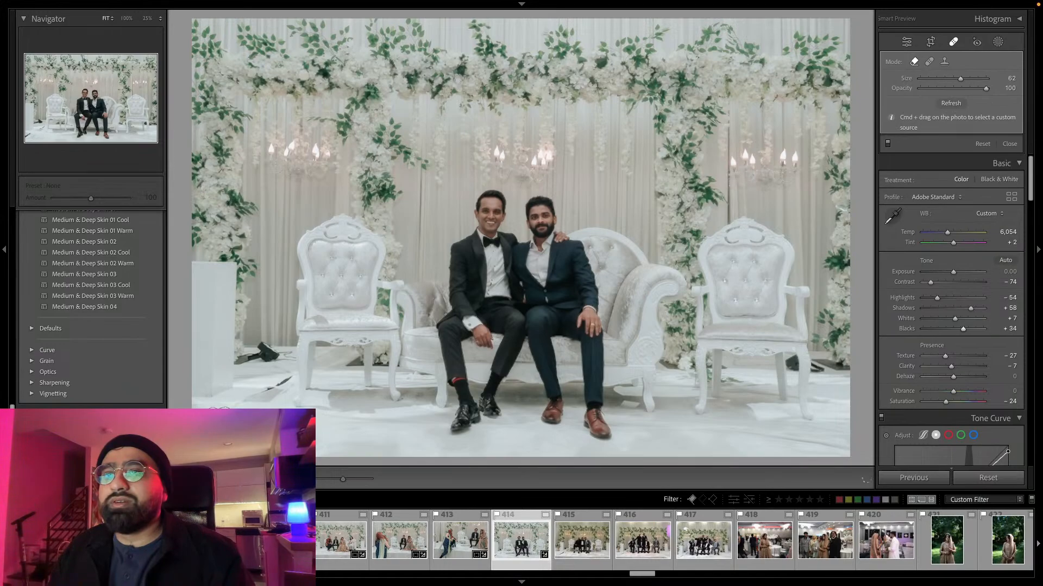
drag(259, 392, 283, 381)
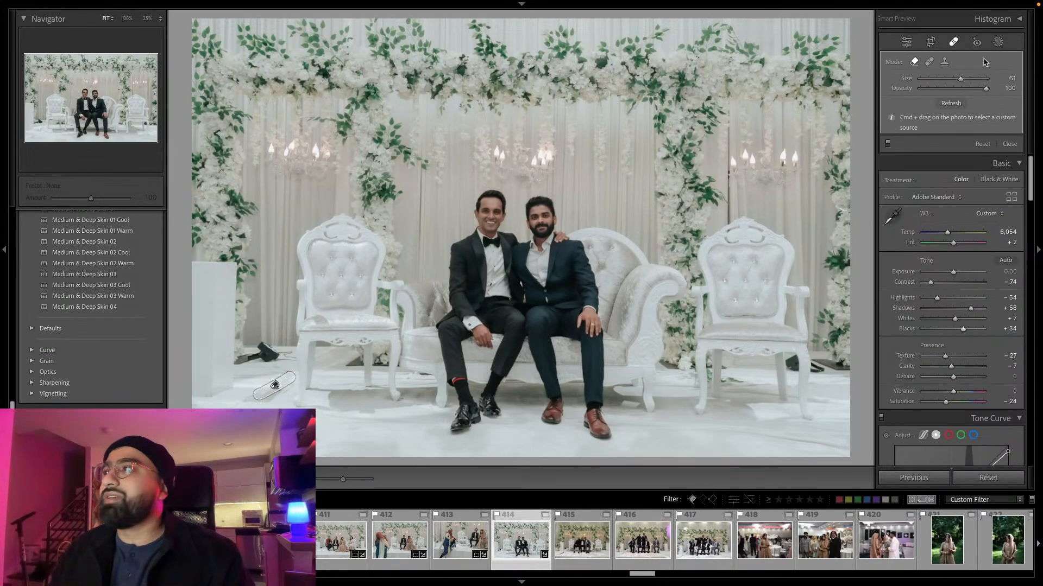
Crop photo 414 slightly tighter around the two seated men, trimming its left and upper edges at the original aspect ratio.
click(993, 43)
click(930, 42)
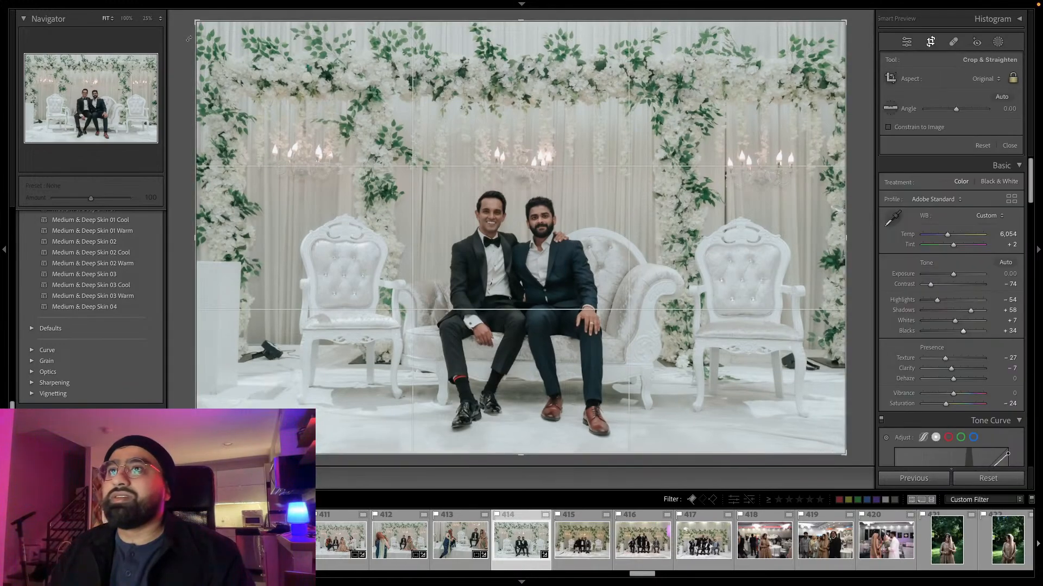
drag(205, 25, 230, 42)
key(Return)
Copy photo 414's develop settings, without masking, healing or crop, and paste them onto photo 415.
key(super+shift+c)
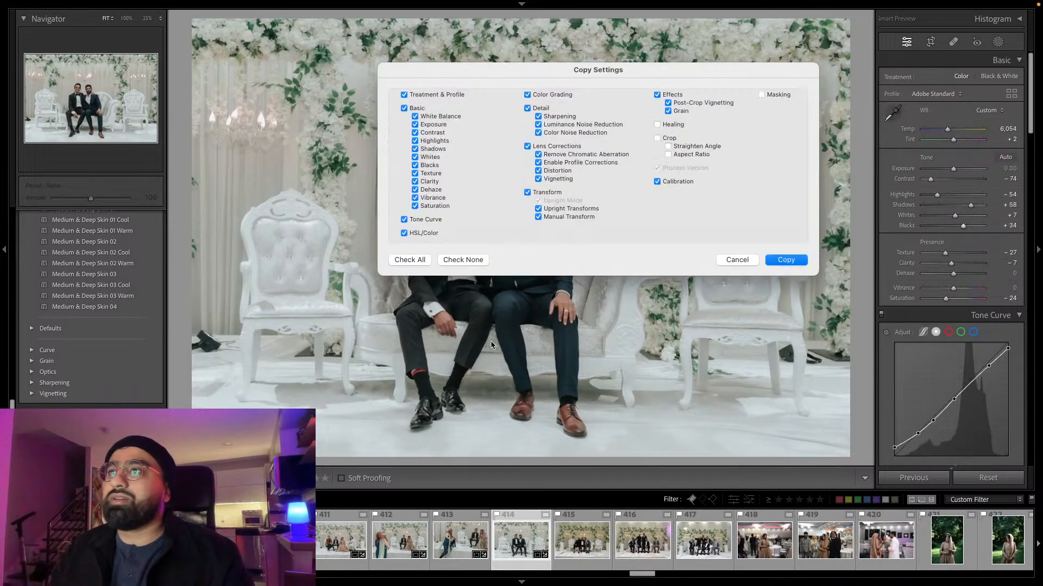
click(803, 264)
key(Right)
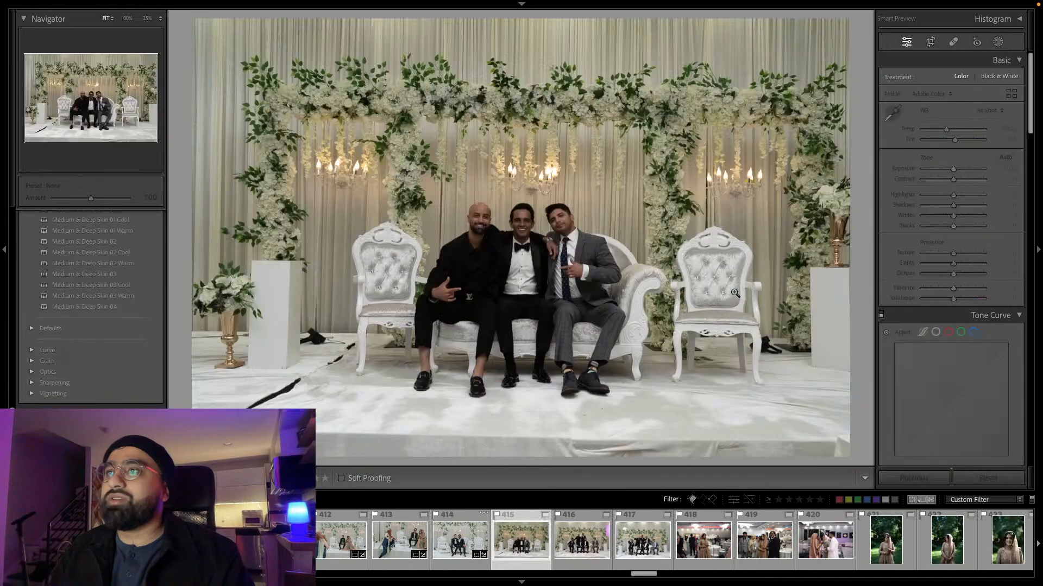
key(super+shift+v)
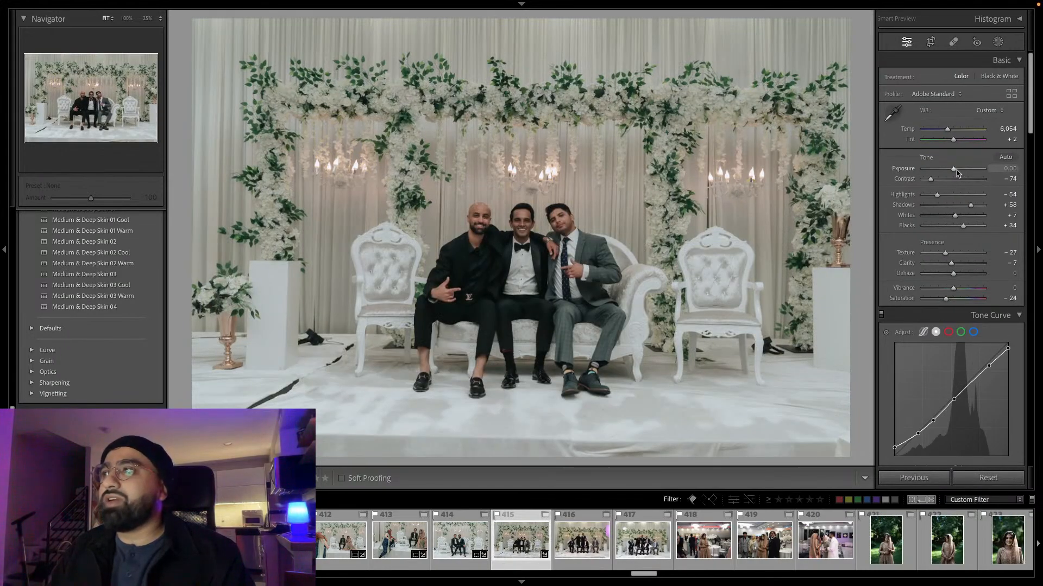
Set photo 415's exposure to +0.35 and remove the two dark marks from the stage floor near the left chair.
drag(957, 174, 959, 174)
key(q)
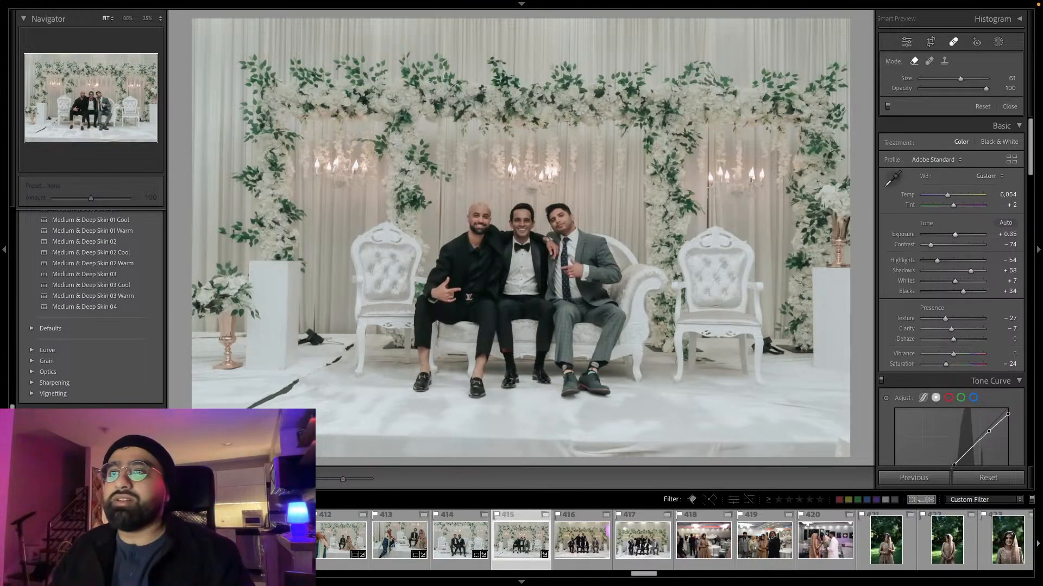
drag(235, 419, 280, 388)
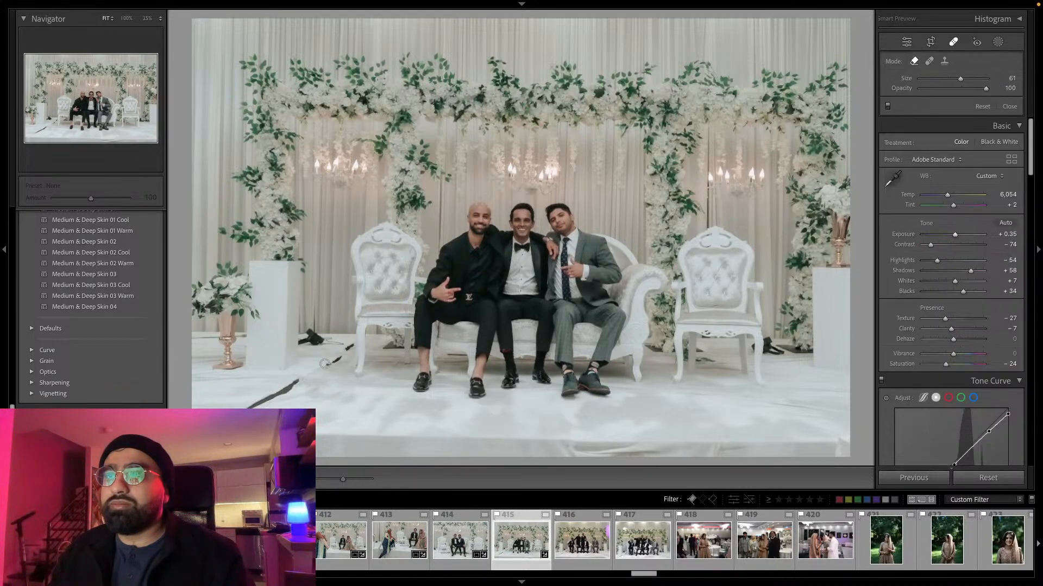
drag(320, 372, 338, 357)
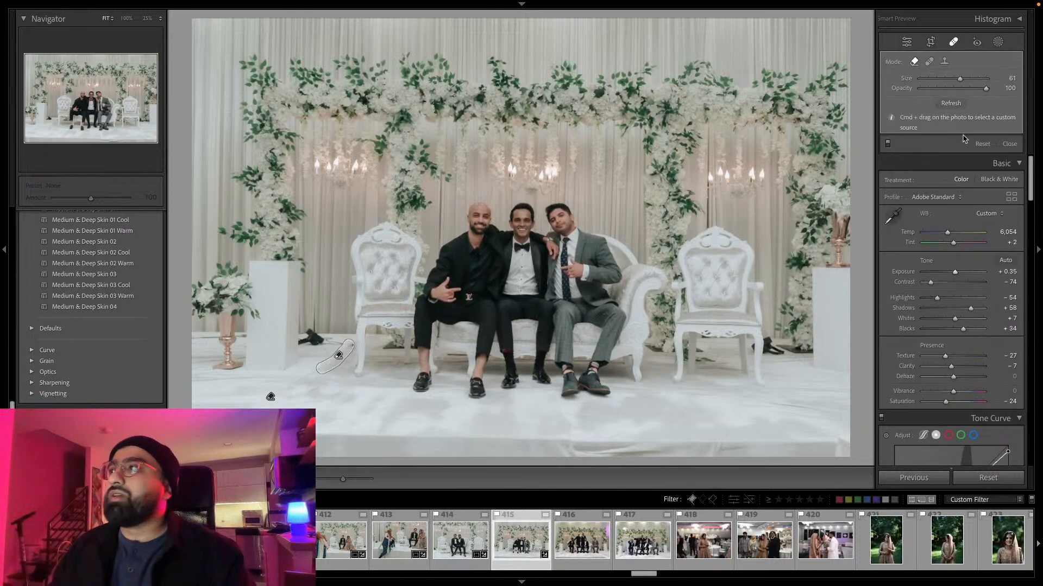
click(998, 42)
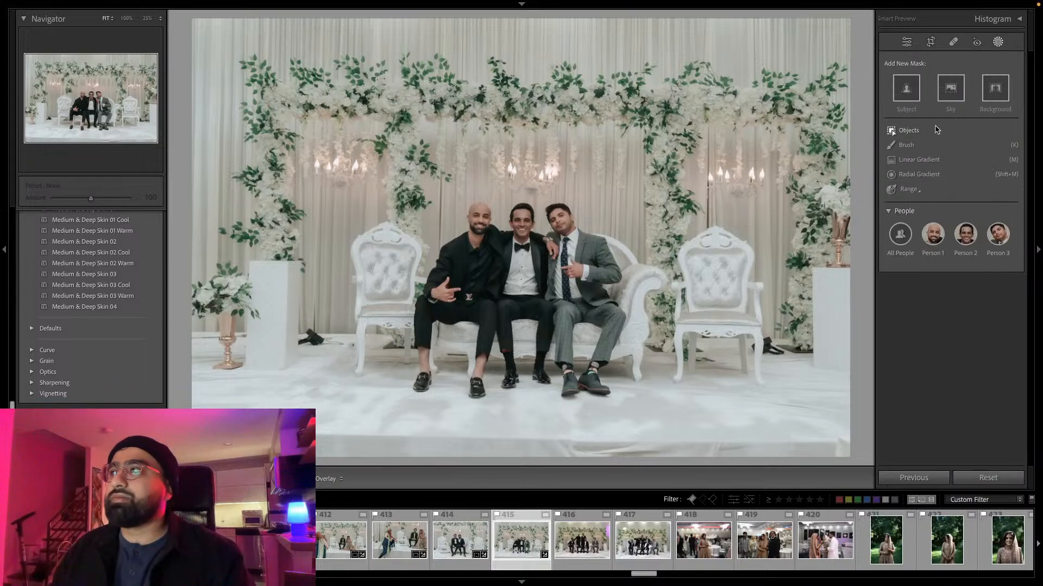
Copy photo 415's develop settings, without masking, healing or crop, and paste them onto photo 416.
key(super+shift+c)
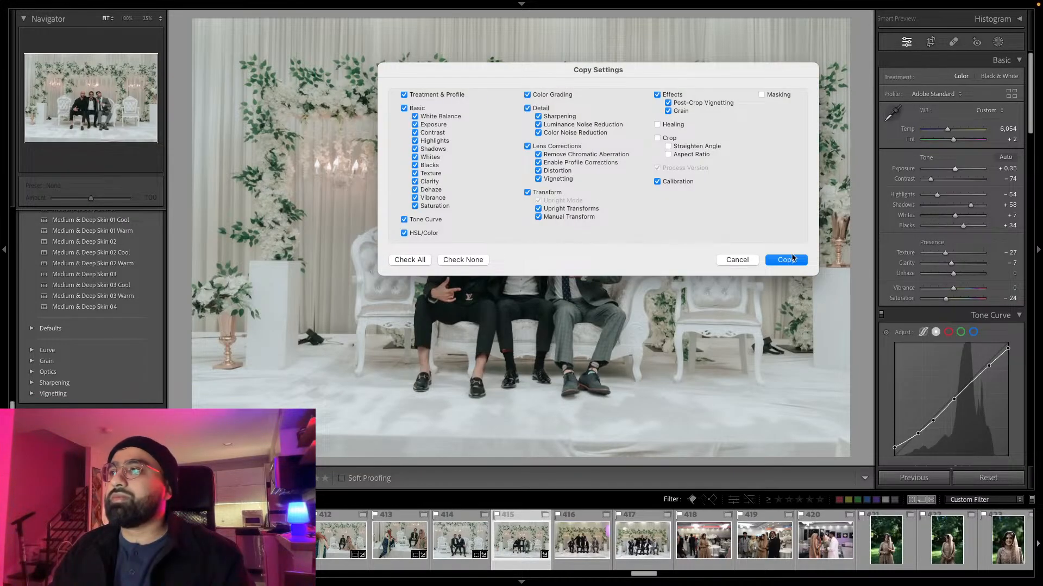
click(786, 260)
key(Right)
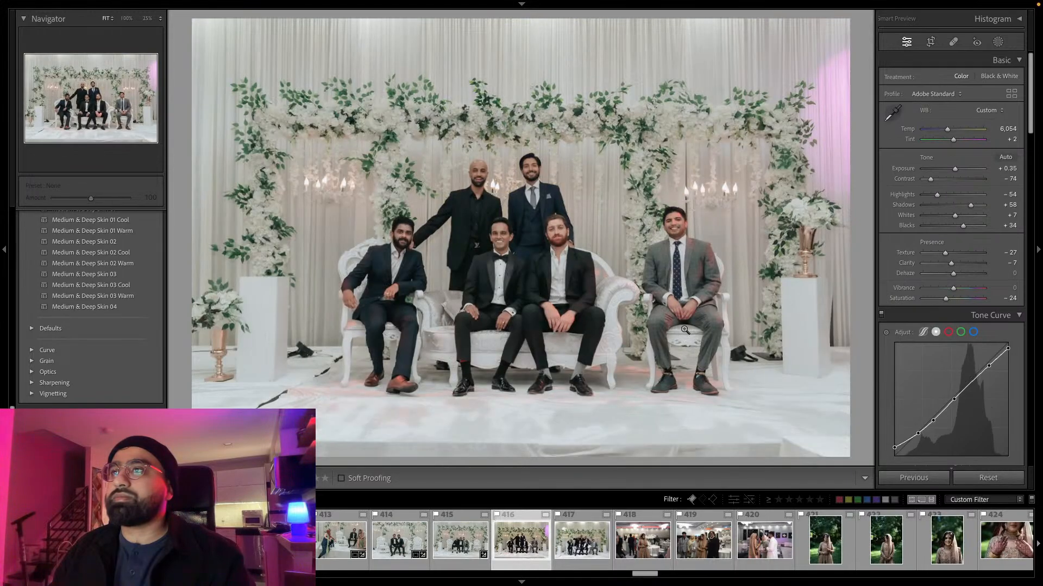
Shrink the filmstrip to enlarge the photo view and remove the dark marks from photo 416's stage floor beside the left chair.
drag(526, 490, 526, 509)
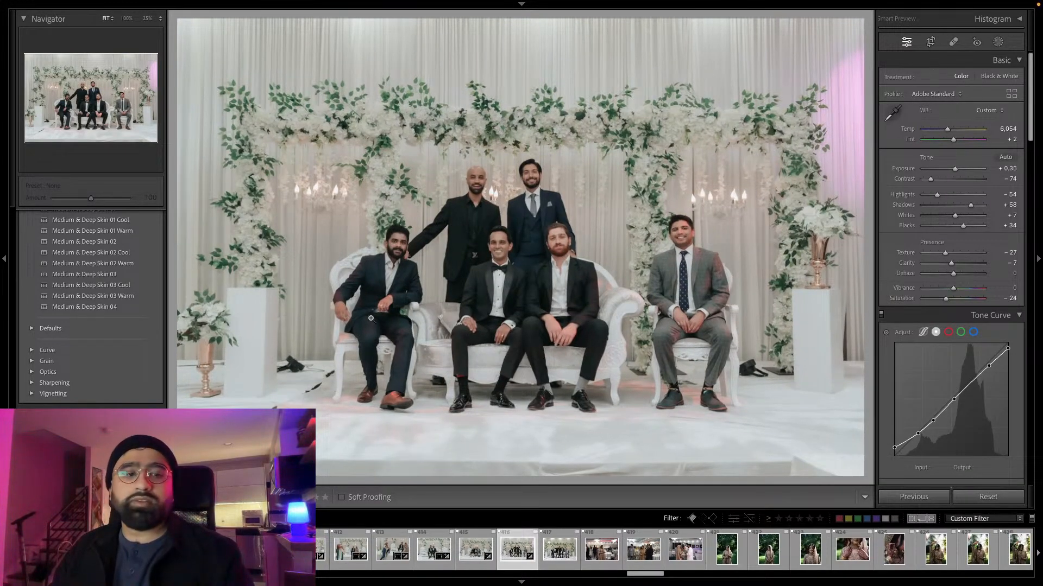
key(q)
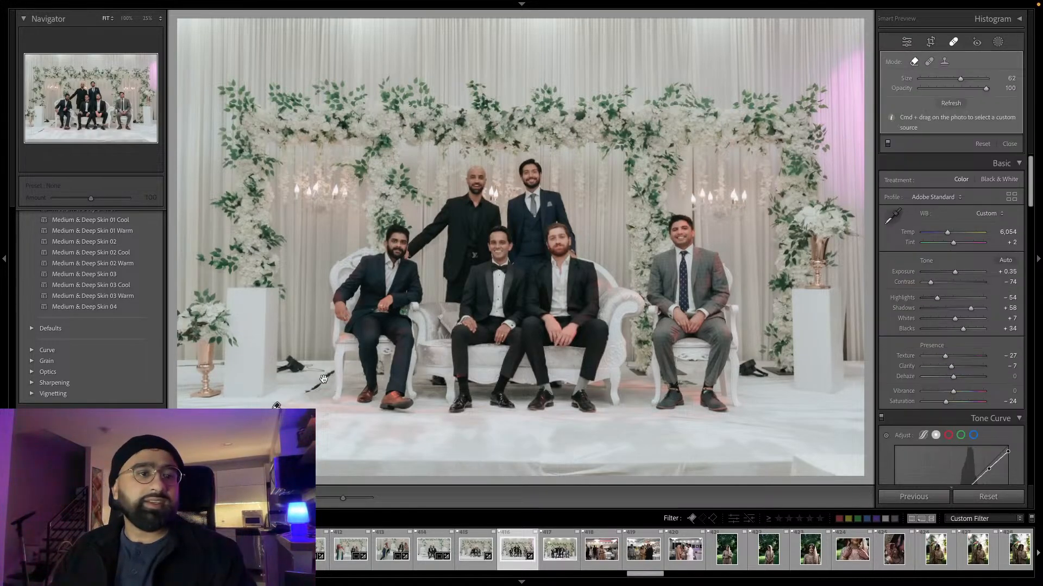
click(998, 42)
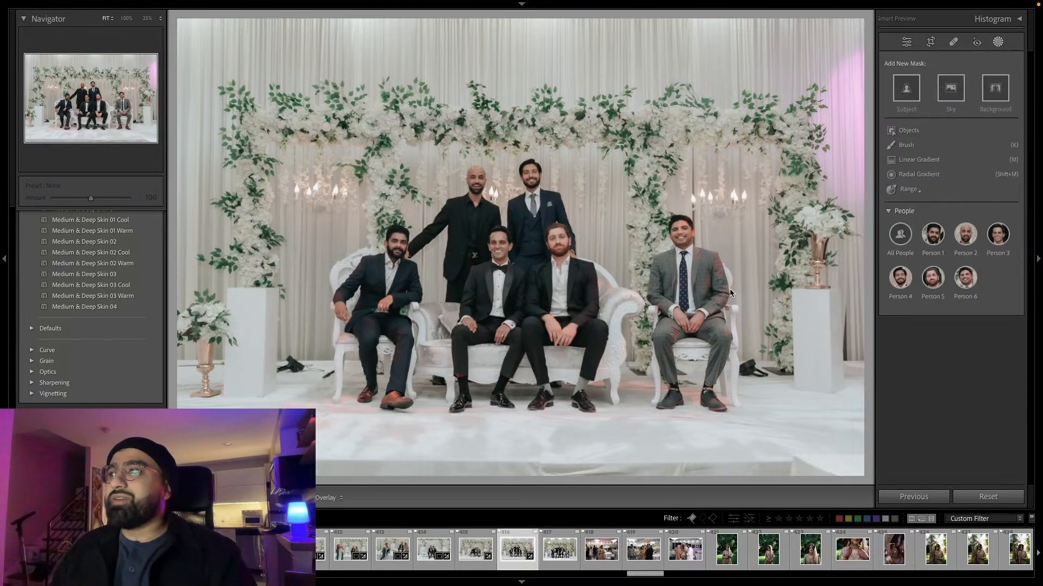
click(998, 42)
Copy photo 416's develop settings, without masking, healing or crop, and paste them onto photo 417.
key(ctrl+shift+c)
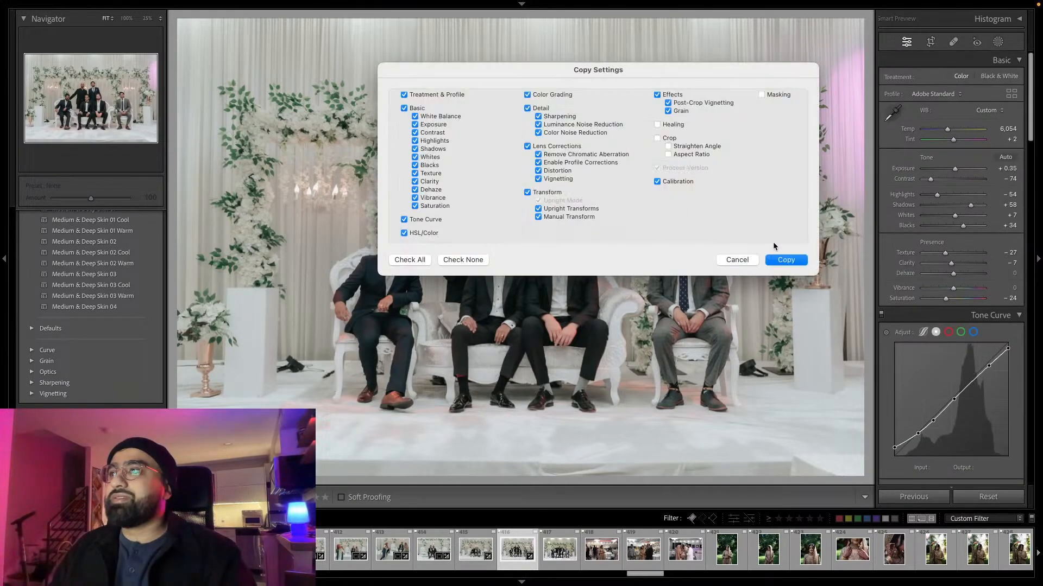
click(785, 259)
key(Right)
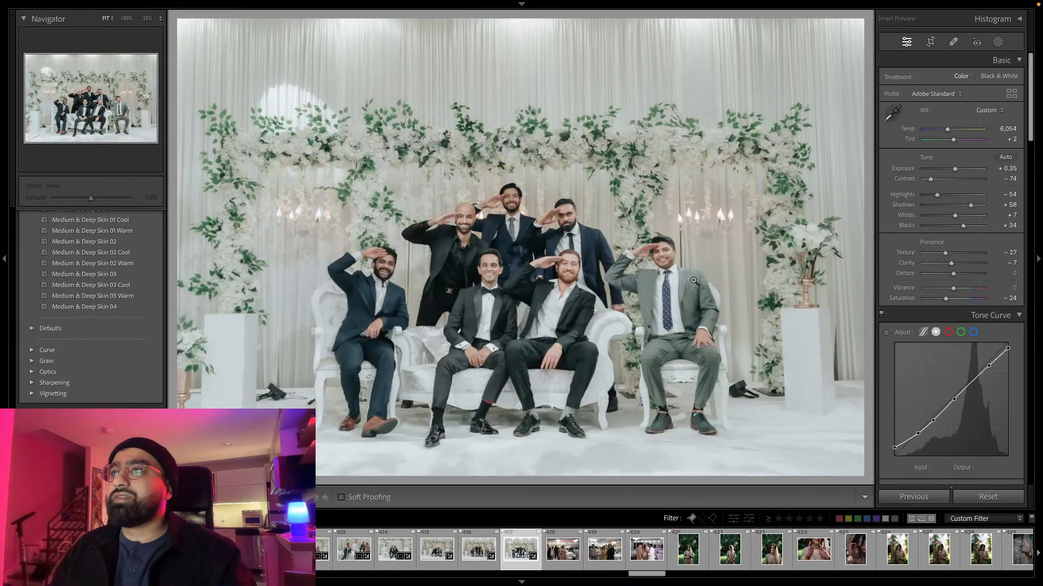
Set photo 417's exposure to −0.10 and retouch the stage floor with the Remove tool.
drag(958, 170, 954, 172)
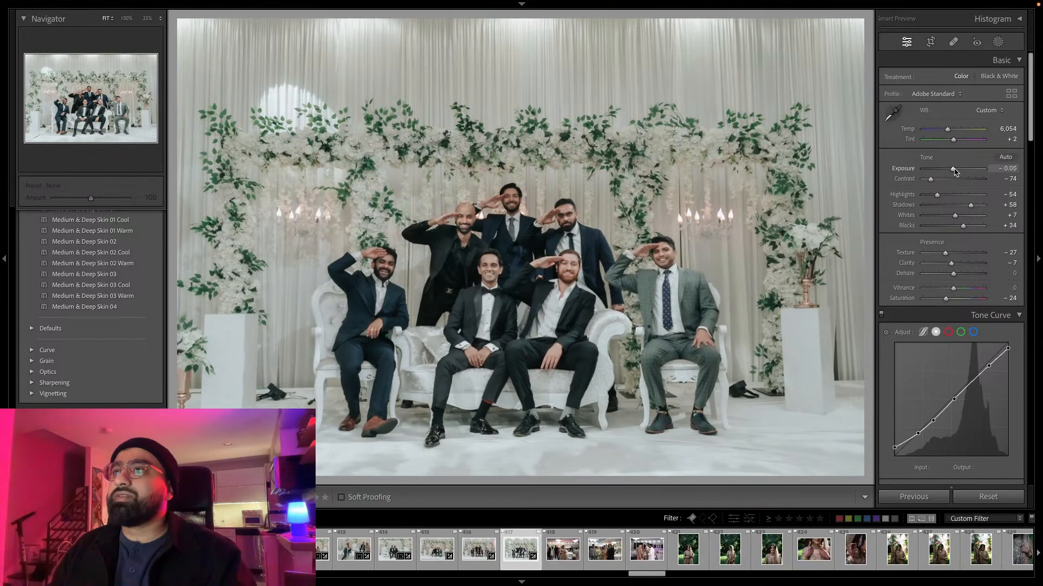
drag(954, 171, 952, 171)
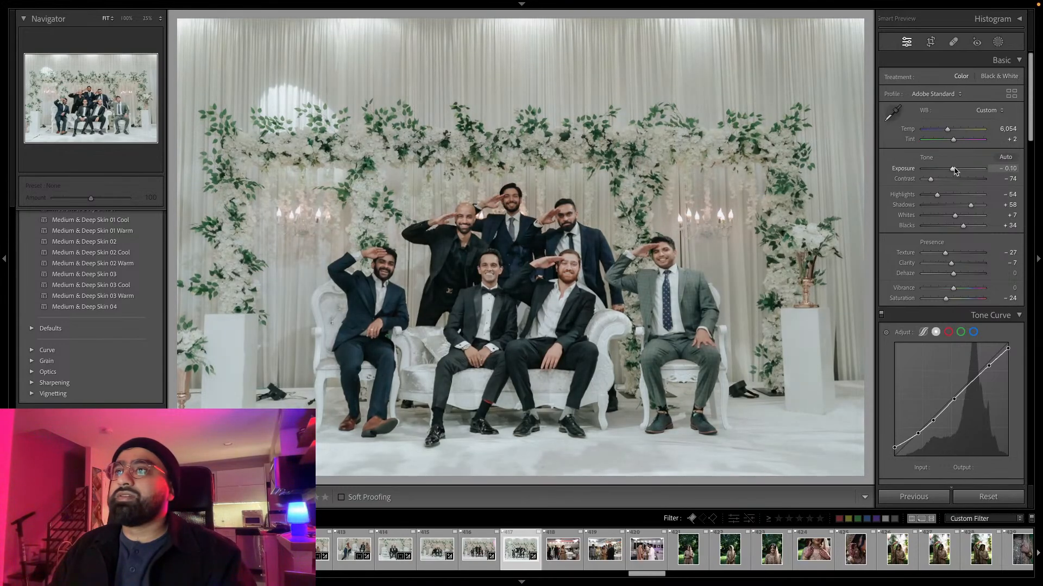
key(q)
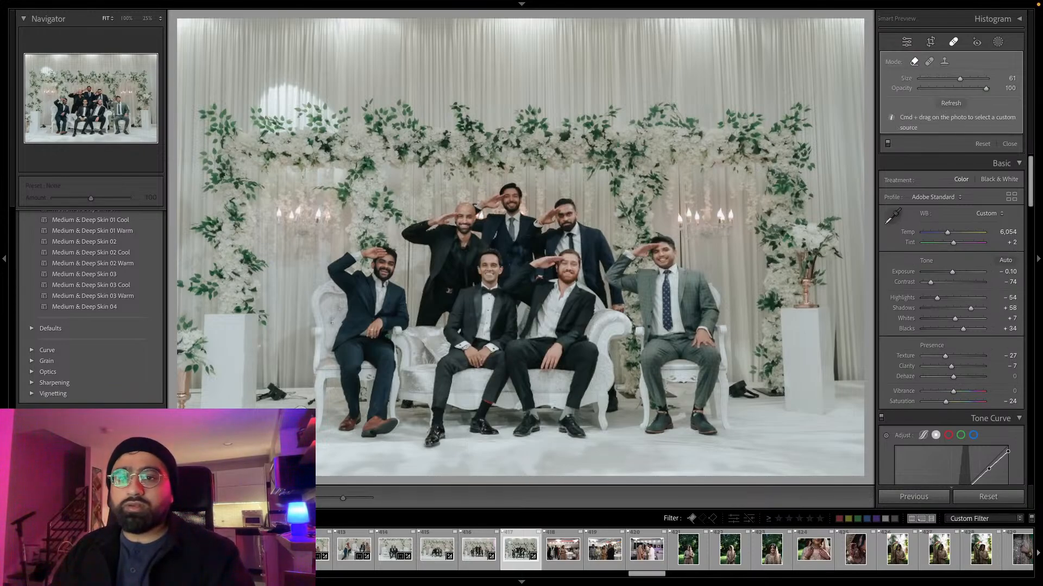
click(998, 43)
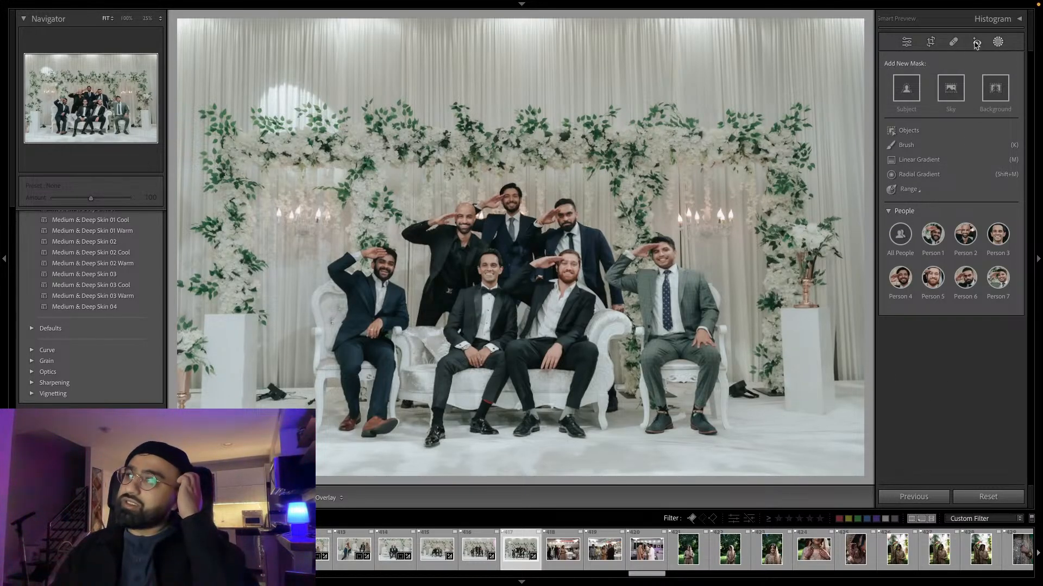
click(994, 42)
Copy photo 417's develop settings, without masking, healing or crop, and paste them onto photo 418.
key(super+shift+c)
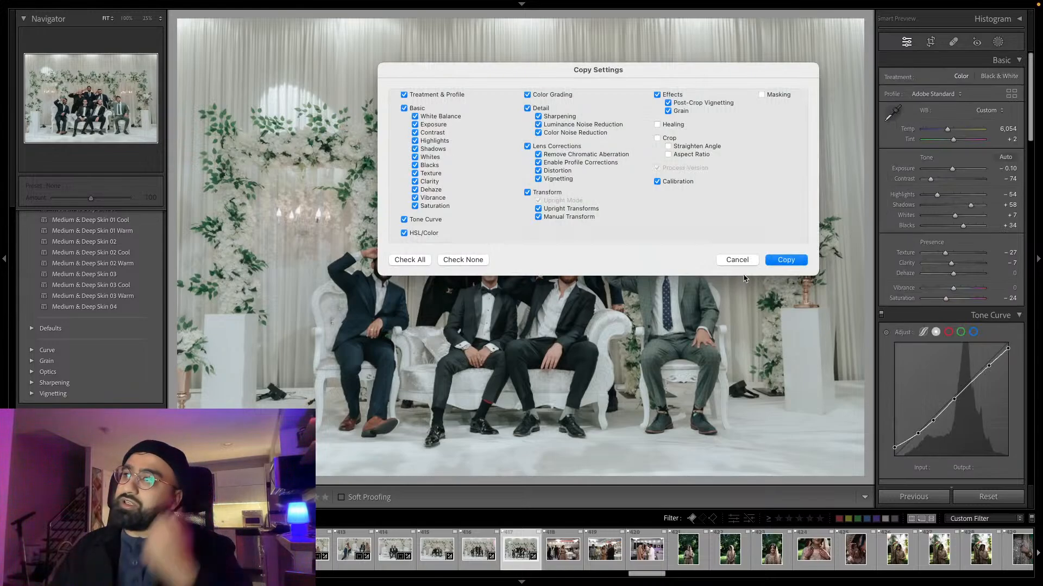
key(Return)
key(Right)
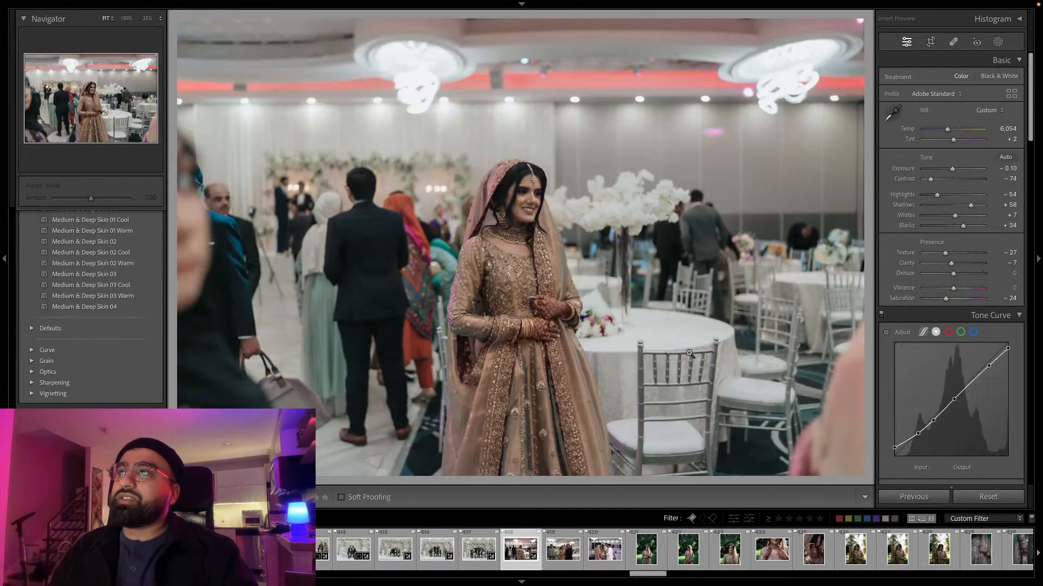
Set photo 418's exposure to +0.20 and crop it around the bride, cutting out the blurred figure on the left.
drag(950, 174, 954, 174)
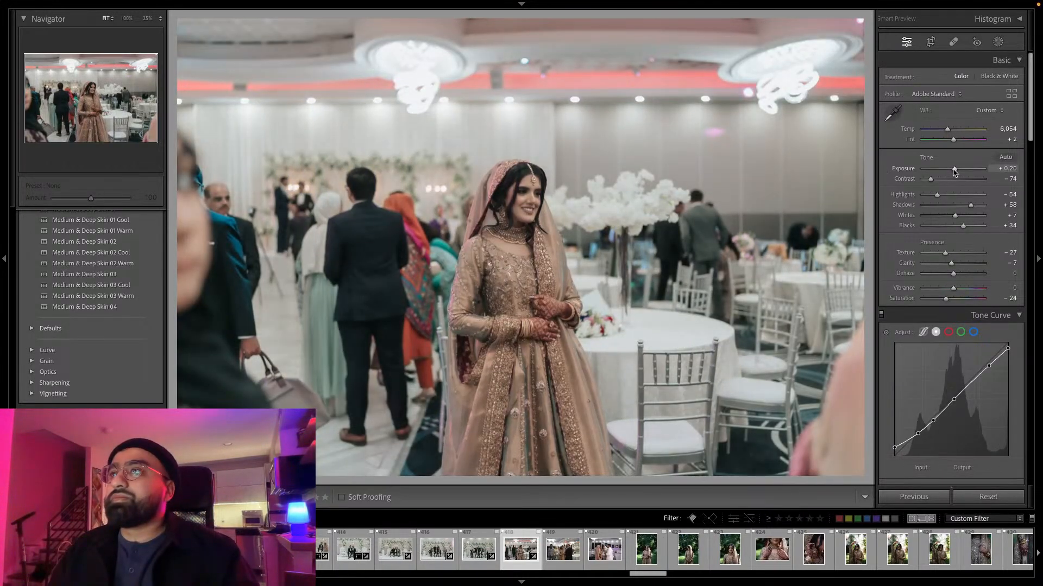
click(931, 41)
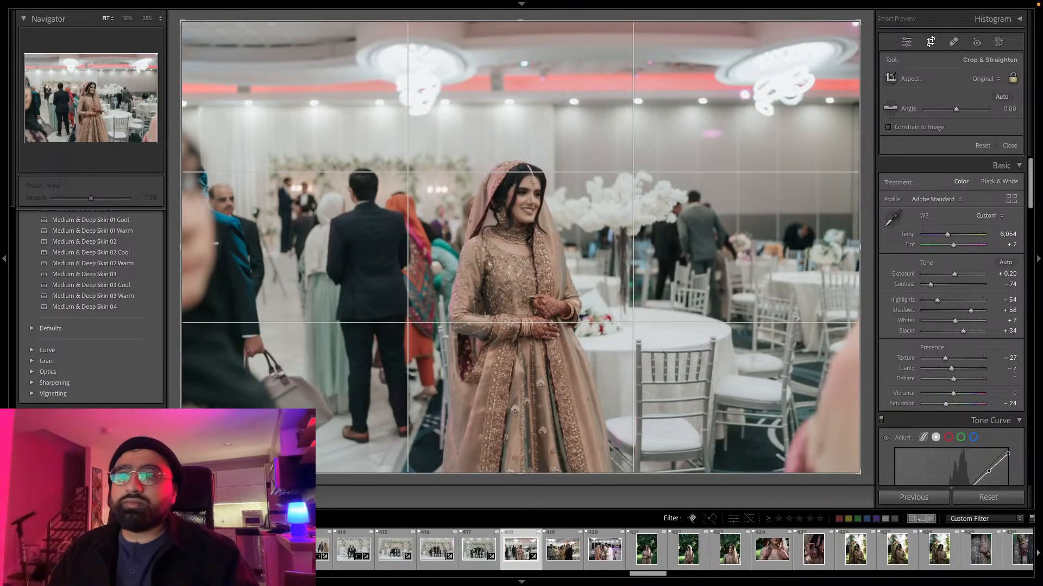
drag(236, 363, 847, 38)
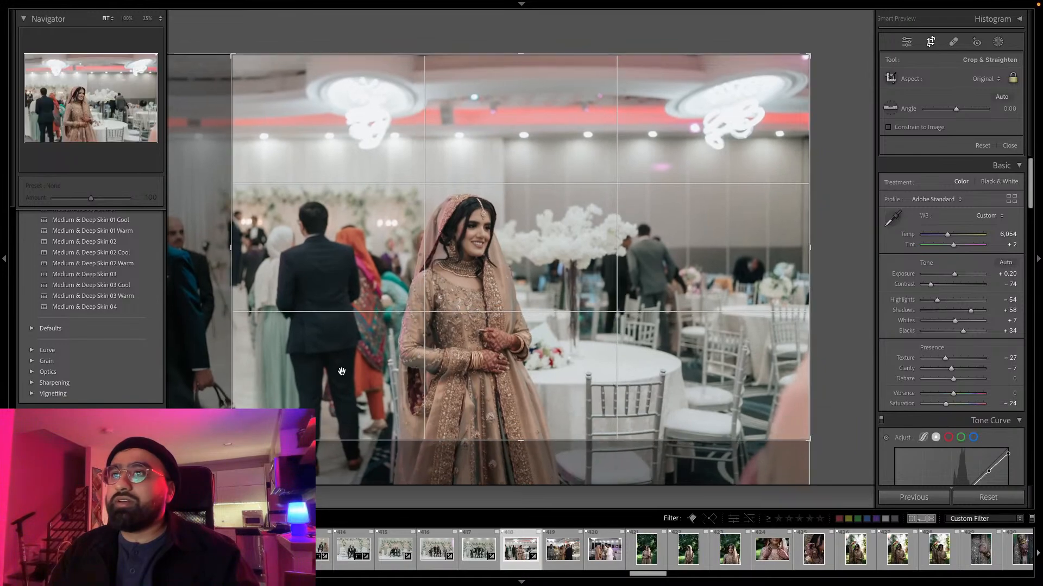
key(Return)
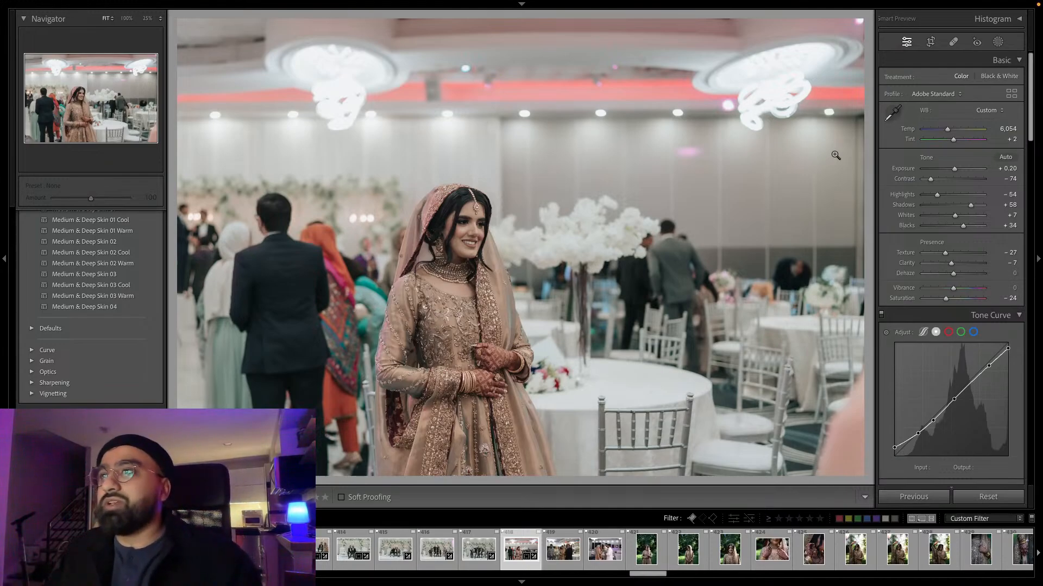
Copy photo 418's develop settings and paste them onto photo 419.
key(super+shift+c)
click(786, 260)
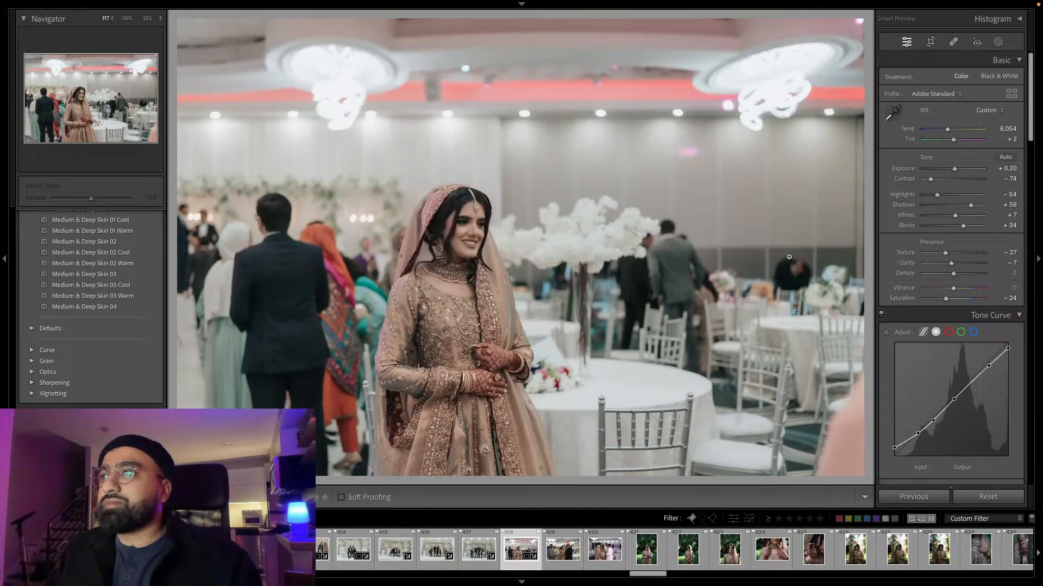
key(Right)
key(super+shift+v)
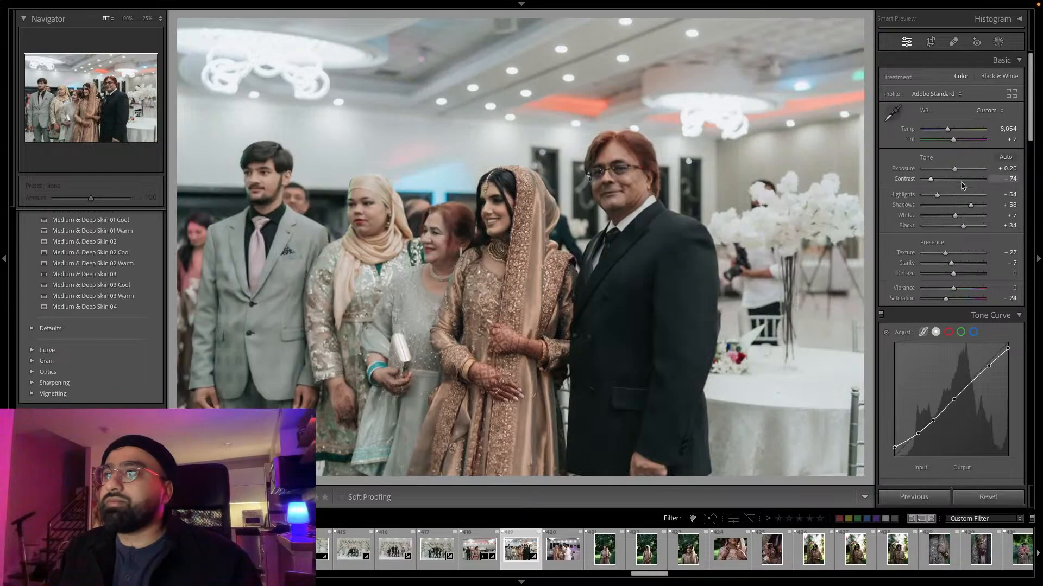
Set photo 419's exposure to +0.35 and compare the edit with the original version.
drag(954, 169, 958, 170)
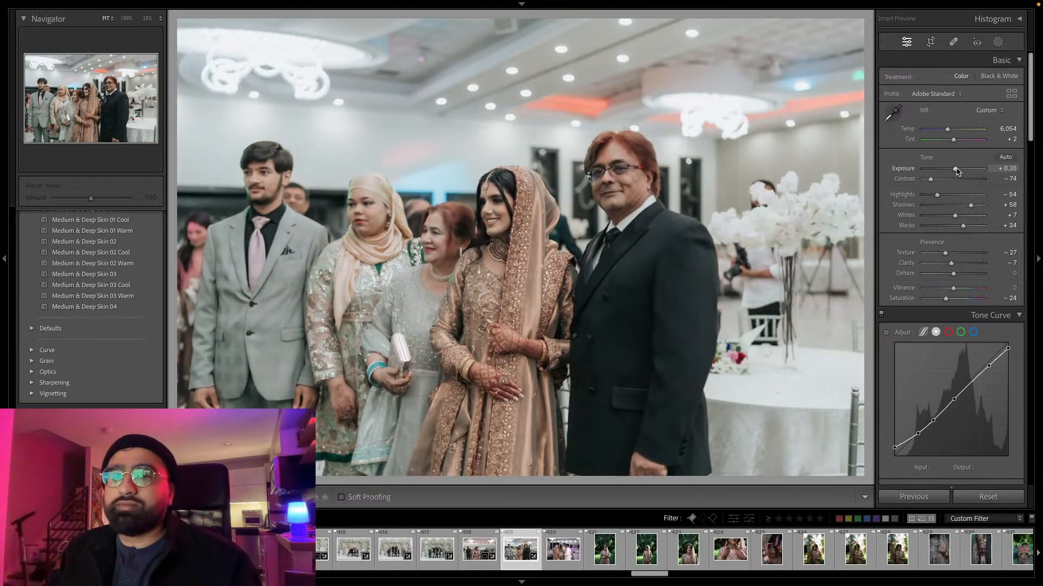
key(backslash)
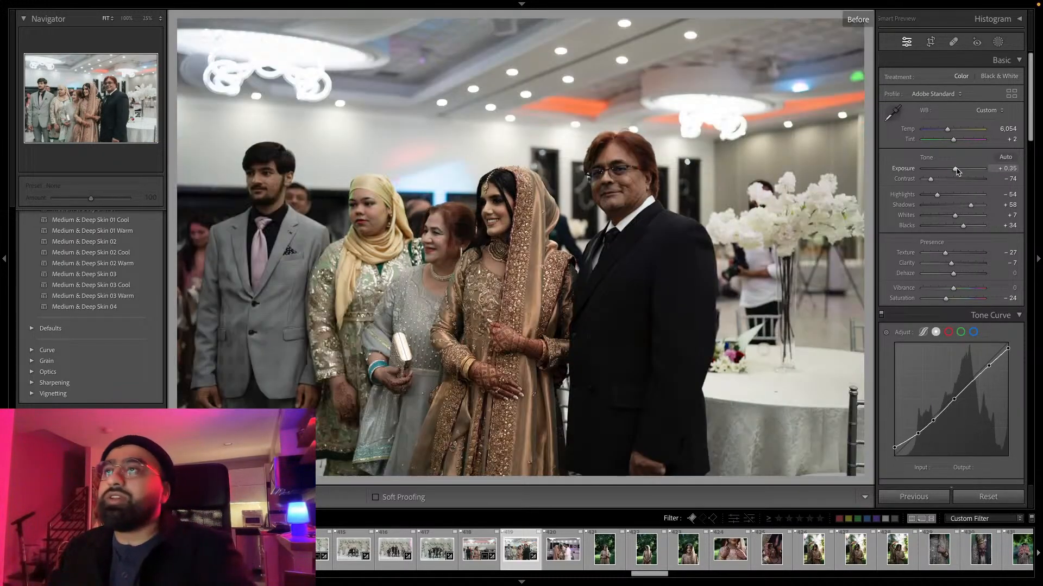
key(backslash)
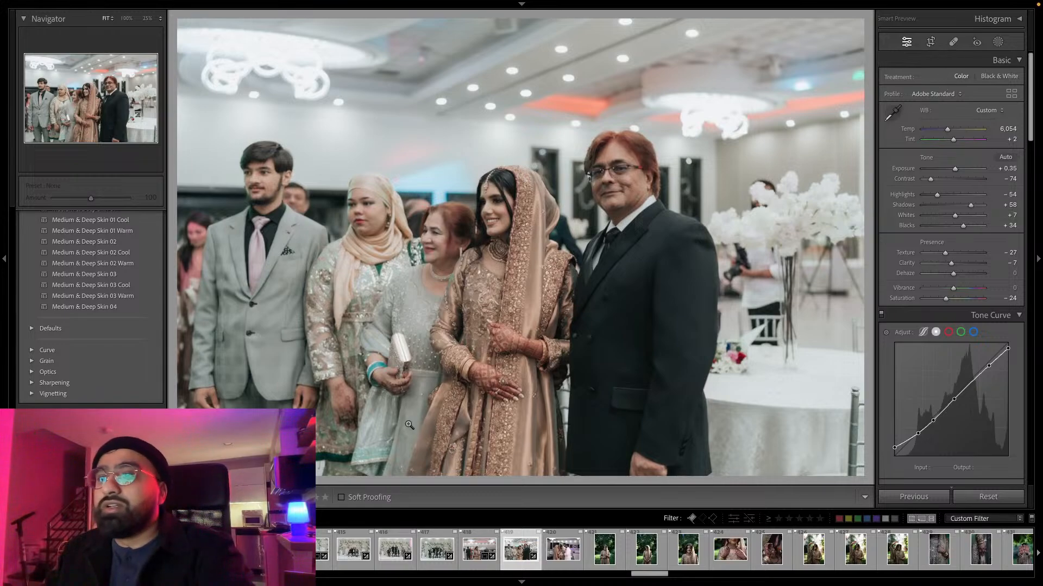
Examine photo 419's EXIF metadata in the Library module and return to the Develop module.
mouse_move(494, 4)
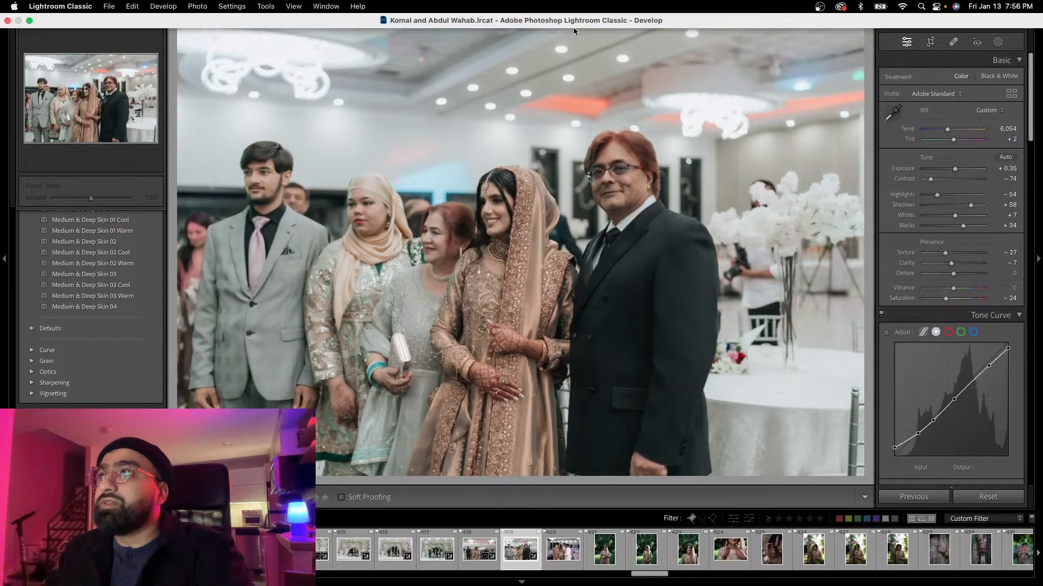
click(521, 4)
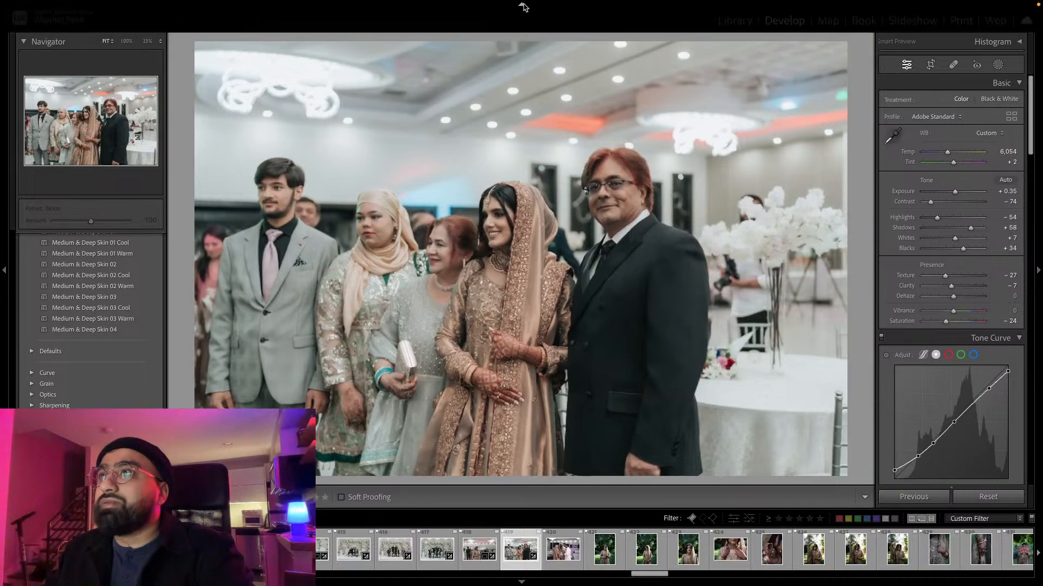
click(746, 20)
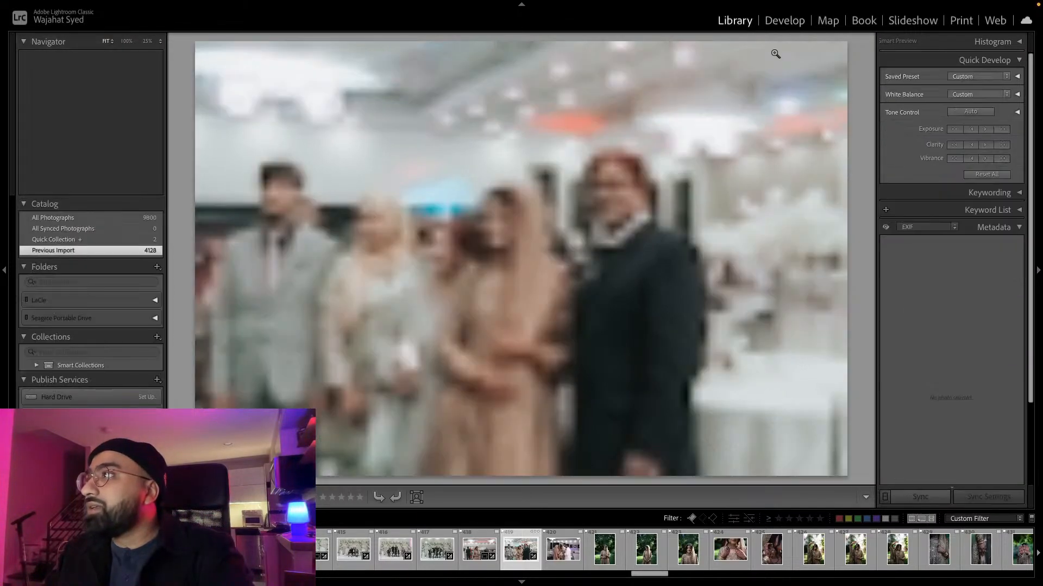
scroll(976, 320, down, 1)
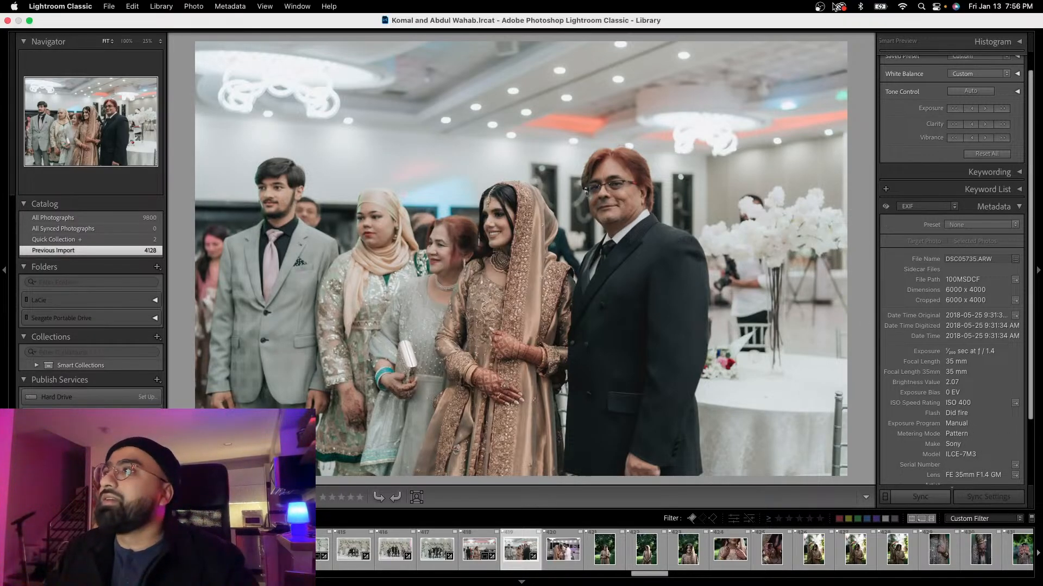
click(796, 25)
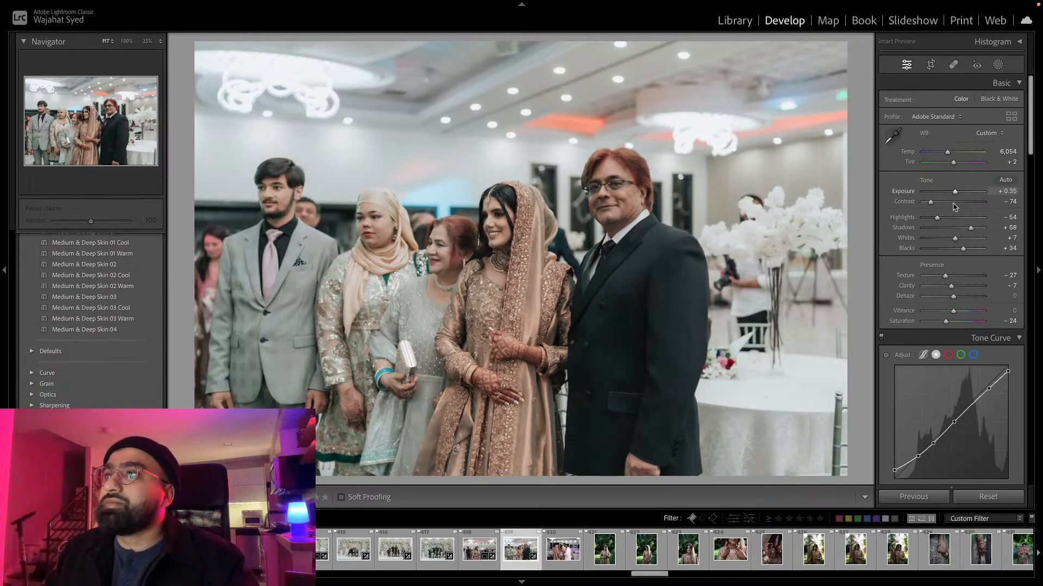
Crop photo 419 tighter around the family group, trimming the ceiling and the area beside the man in the dark suit.
click(930, 64)
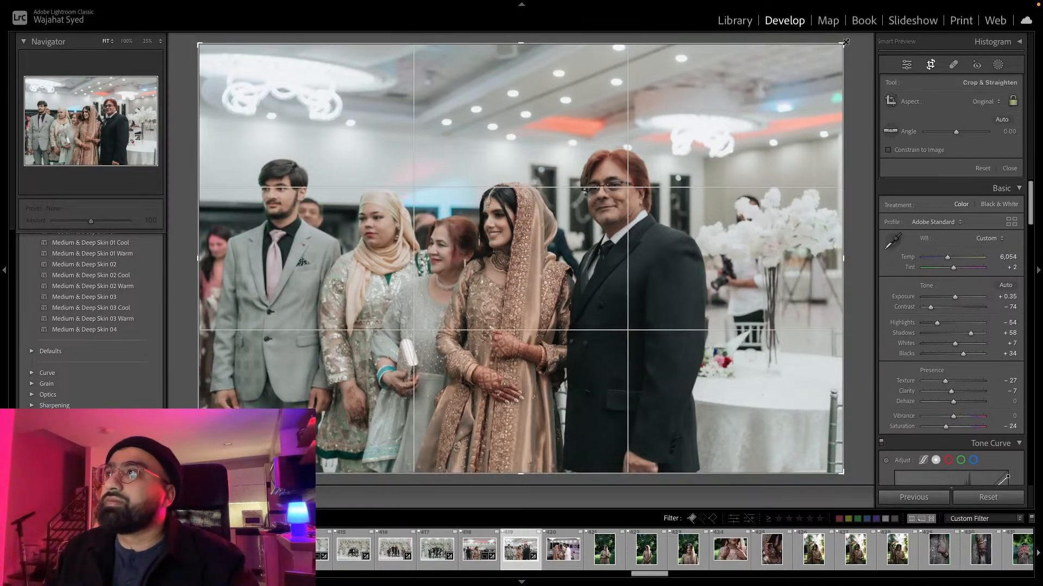
drag(846, 43, 799, 73)
key(Return)
Copy photo 419's develop settings and paste them onto photo 420.
key(super+shift+c)
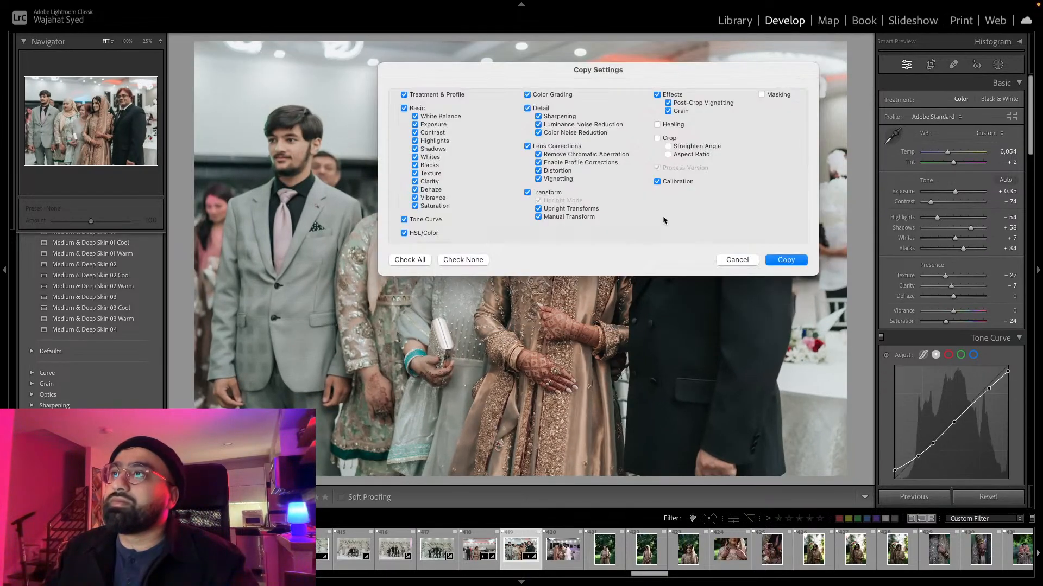
click(780, 261)
key(Right)
key(super+shift+v)
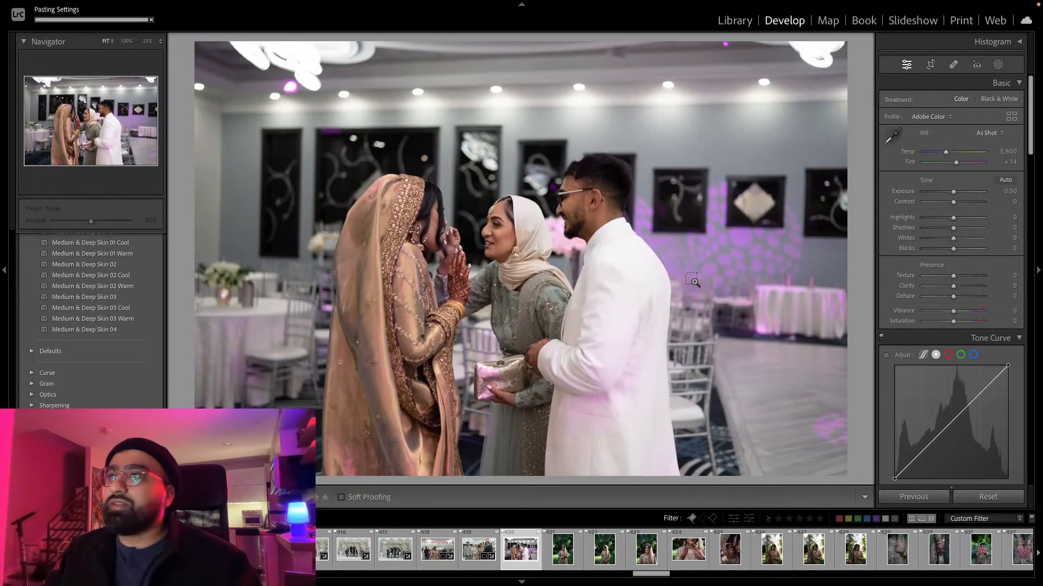
Straighten photo 420 by 0.11 and crop it tighter around the three people, cutting away the ceiling and empty dance floor.
click(930, 64)
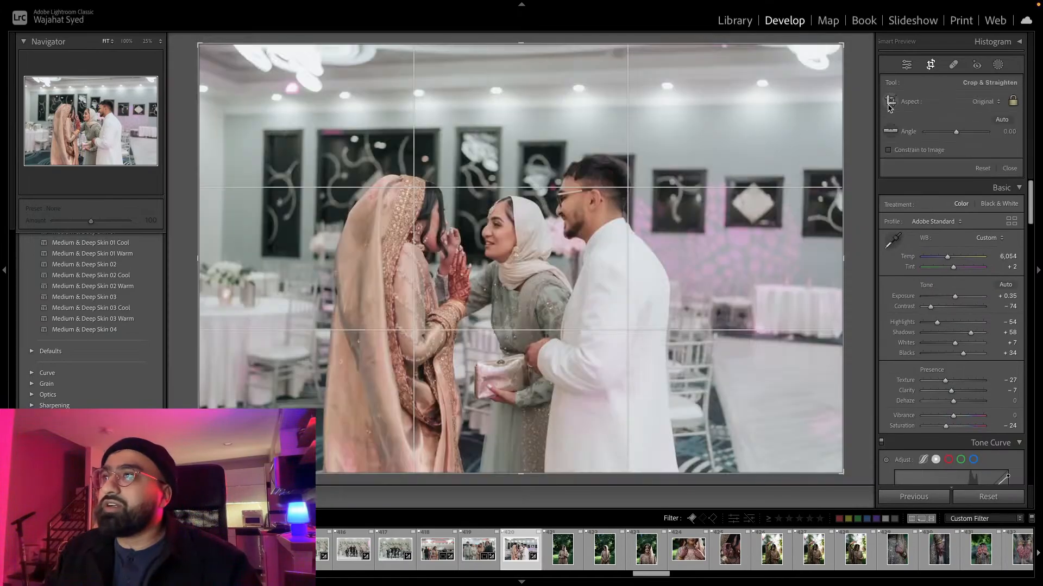
drag(848, 39, 796, 82)
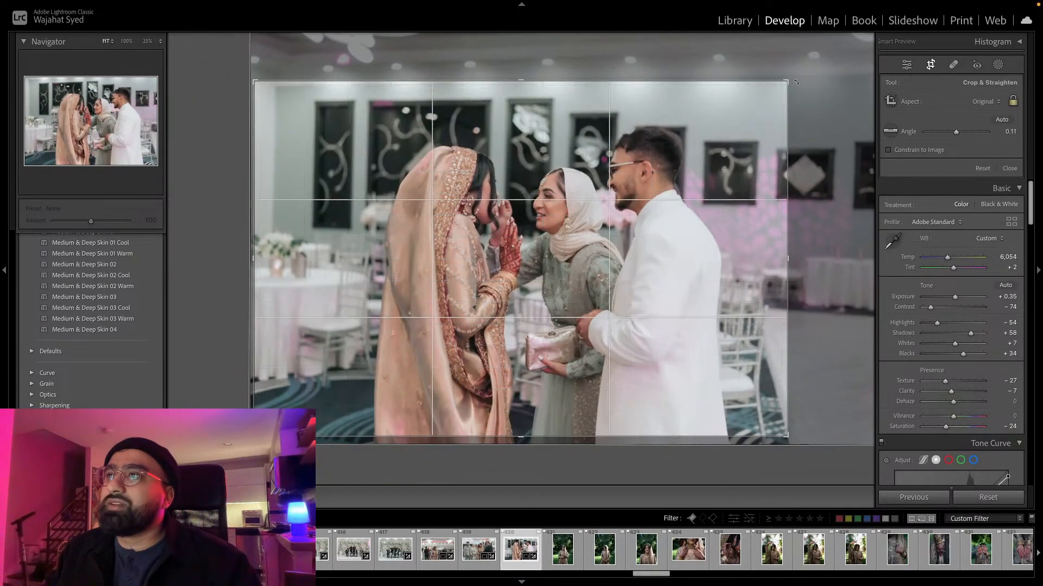
key(Return)
Copy photo 420's develop settings and paste them onto outdoor bride portrait 421.
key(ctrl+shift+c)
click(784, 260)
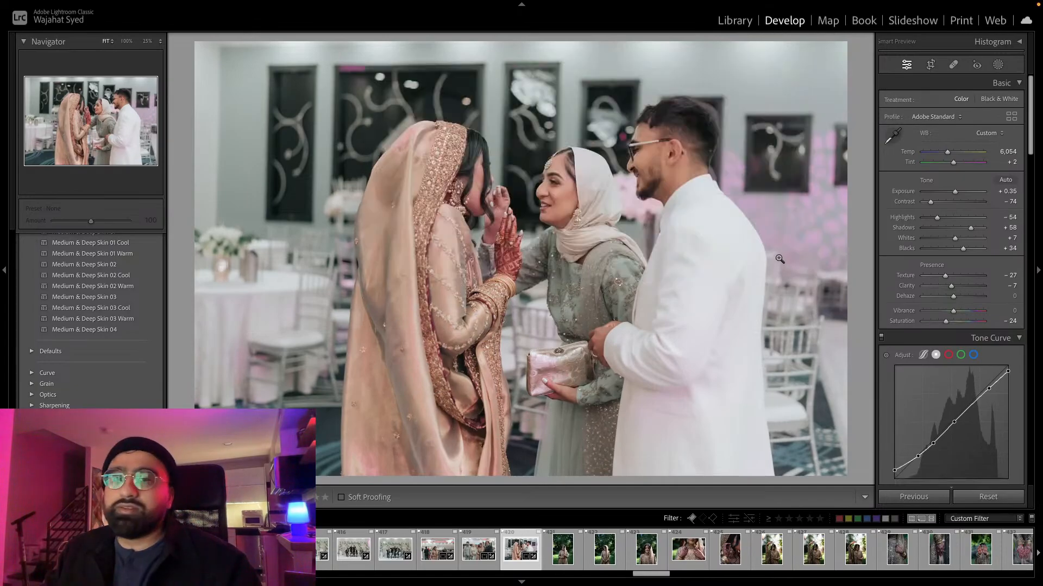
key(Right)
key(ctrl+shift+v)
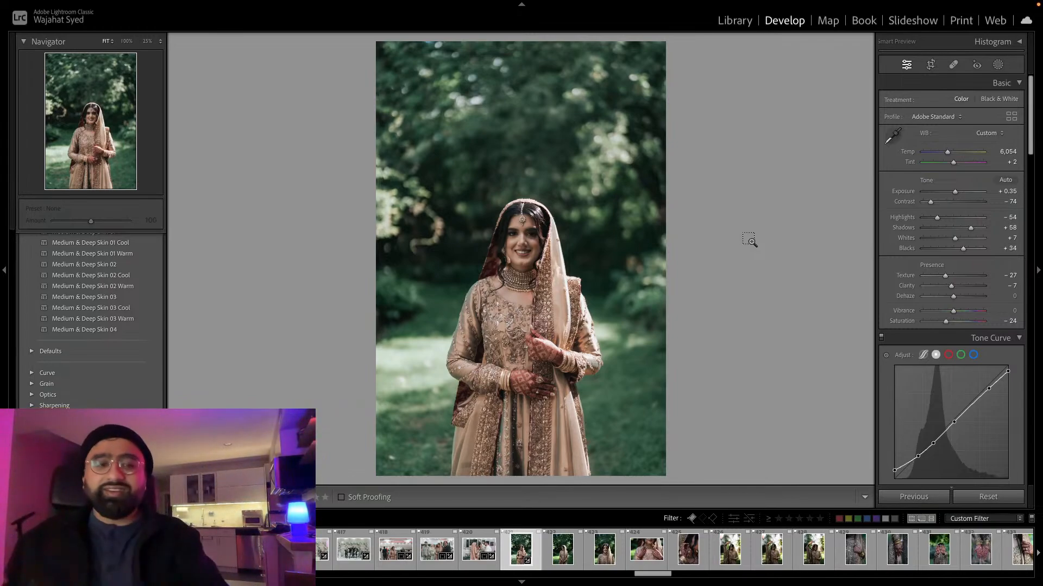
Compare photo 421 with and without the pasted settings by repeatedly undoing and redoing the paste.
key(ctrl+z)
key(ctrl+shift+z)
key(ctrl+z)
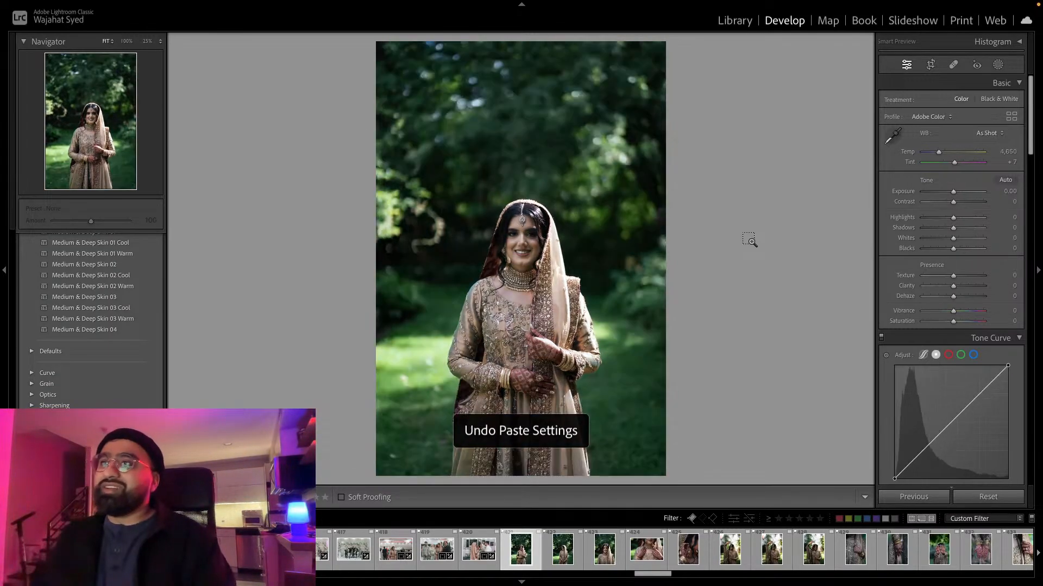
key(ctrl+shift+z)
key(ctrl+z)
key(ctrl+shift+z)
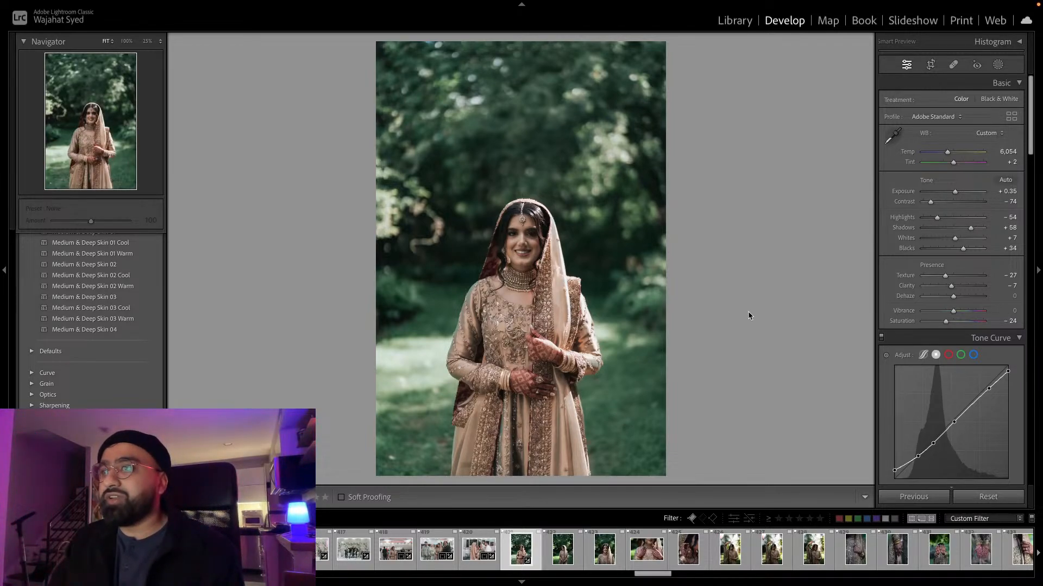
Find the already edited garden portraits of the bride in the filmstrip and open a full-length shot on the lawn.
mouse_move(651, 583)
drag(653, 573, 511, 572)
drag(241, 571, 234, 571)
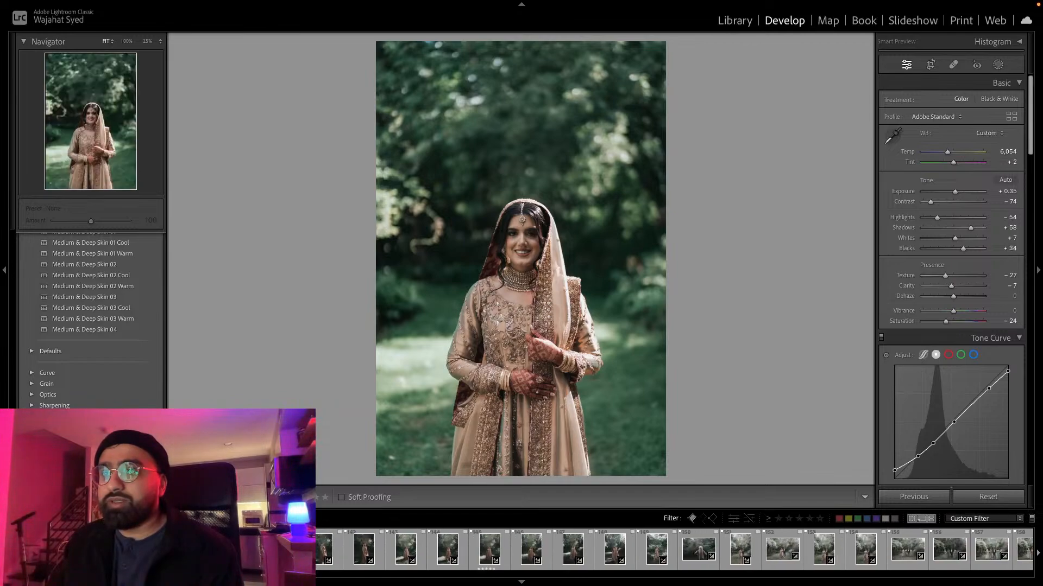
click(233, 552)
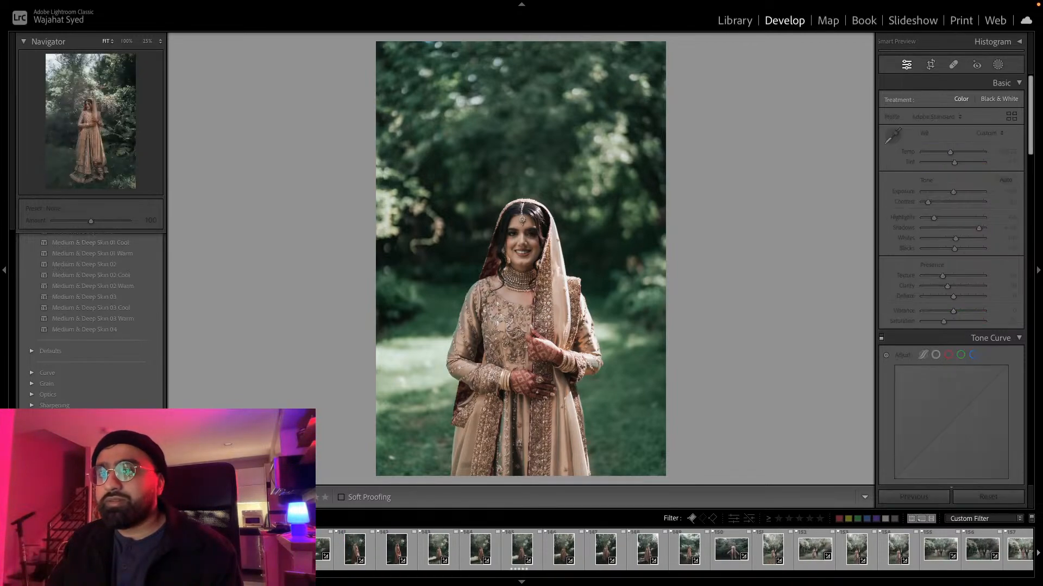
scroll(163, 550, left, 5)
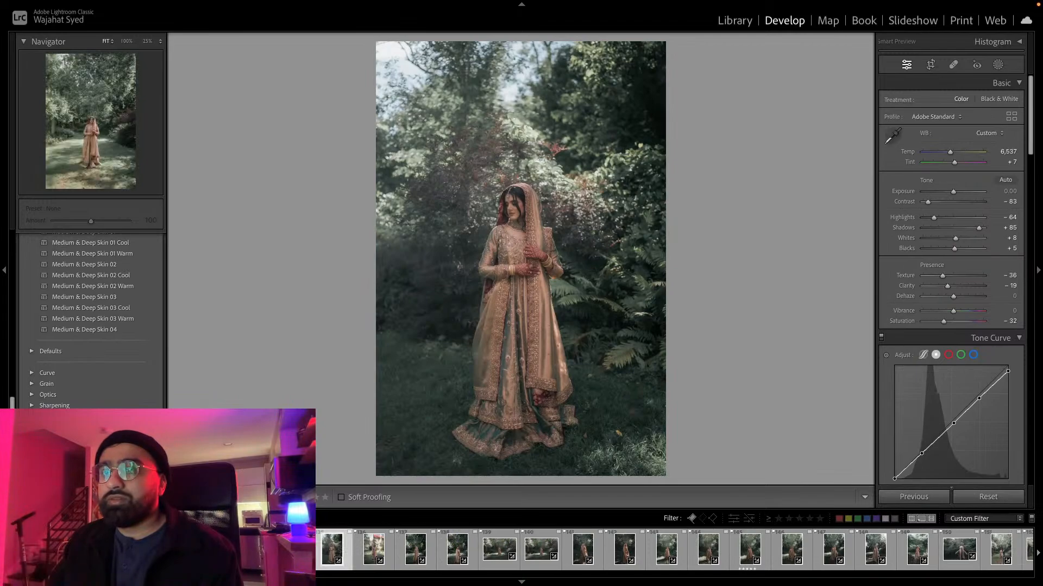
scroll(163, 550, left, 4)
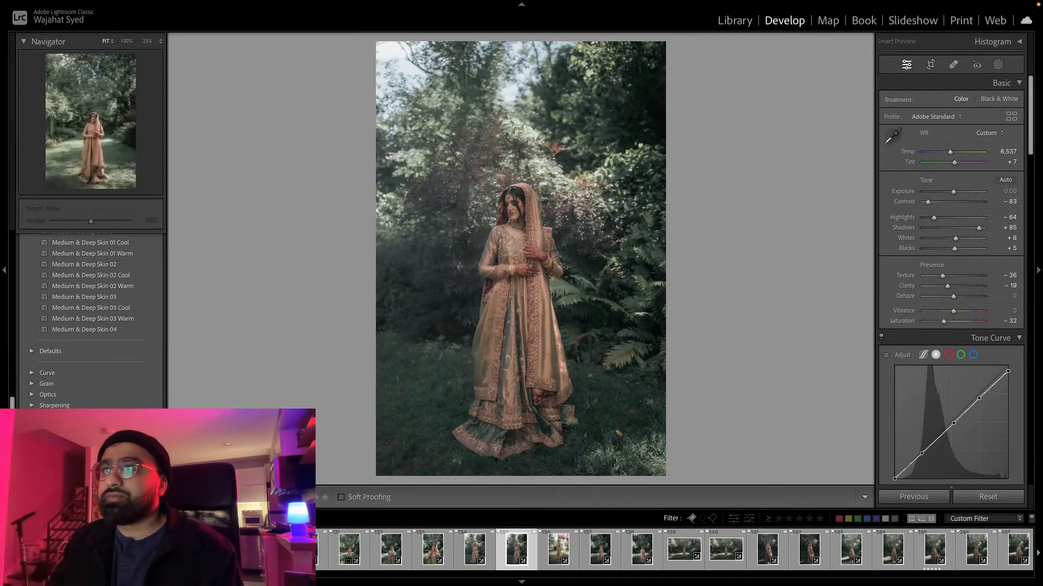
click(182, 550)
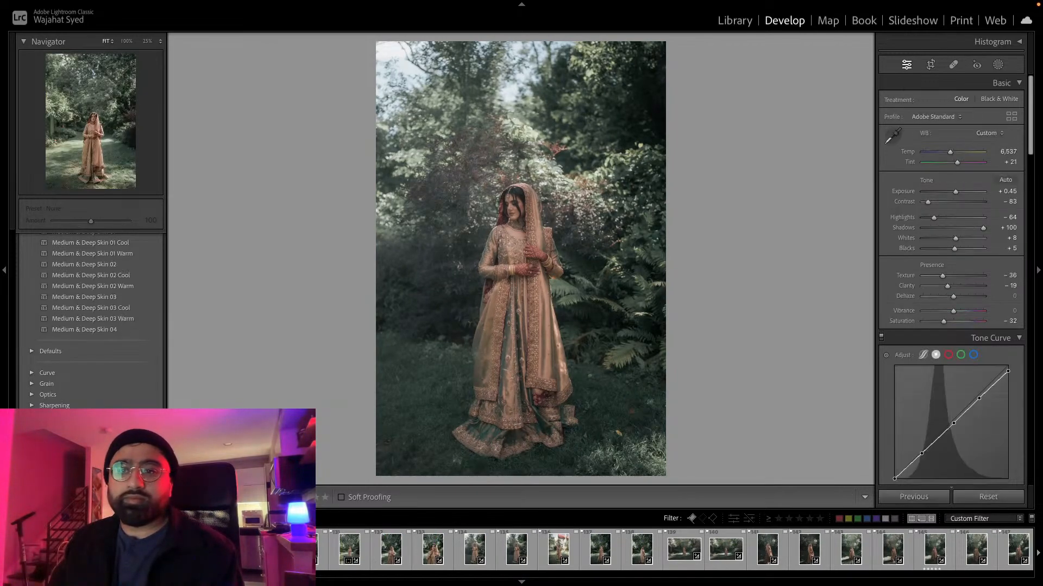
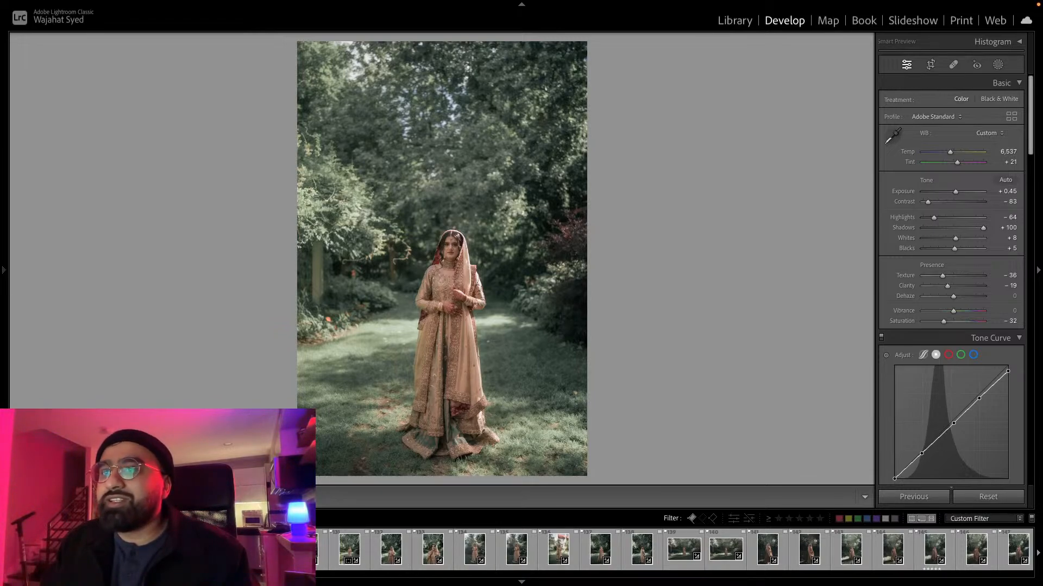
Compare the neighbouring edited garden portraits of the bride to choose a source for the develop settings.
key(Right)
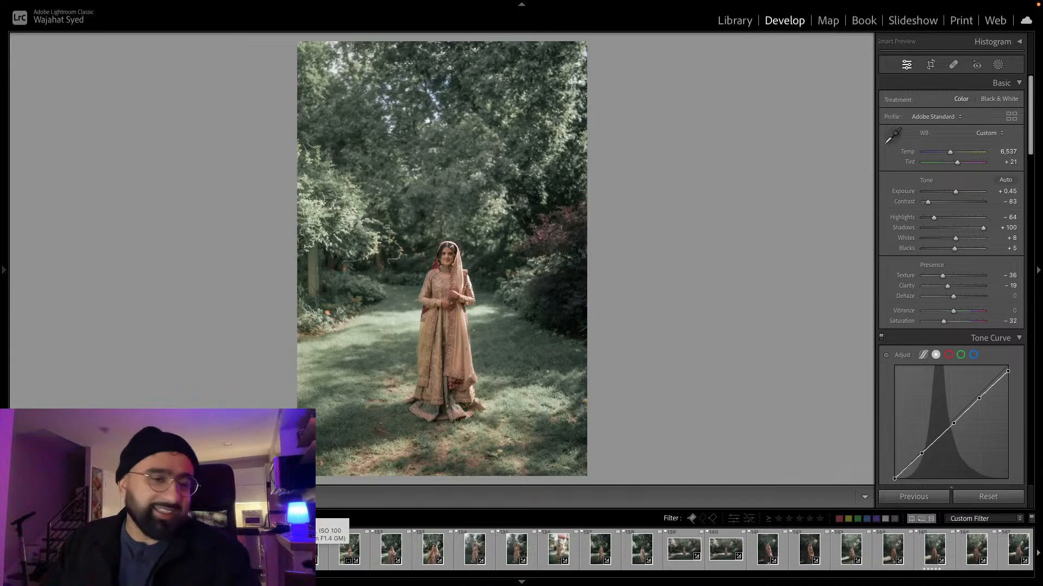
click(307, 550)
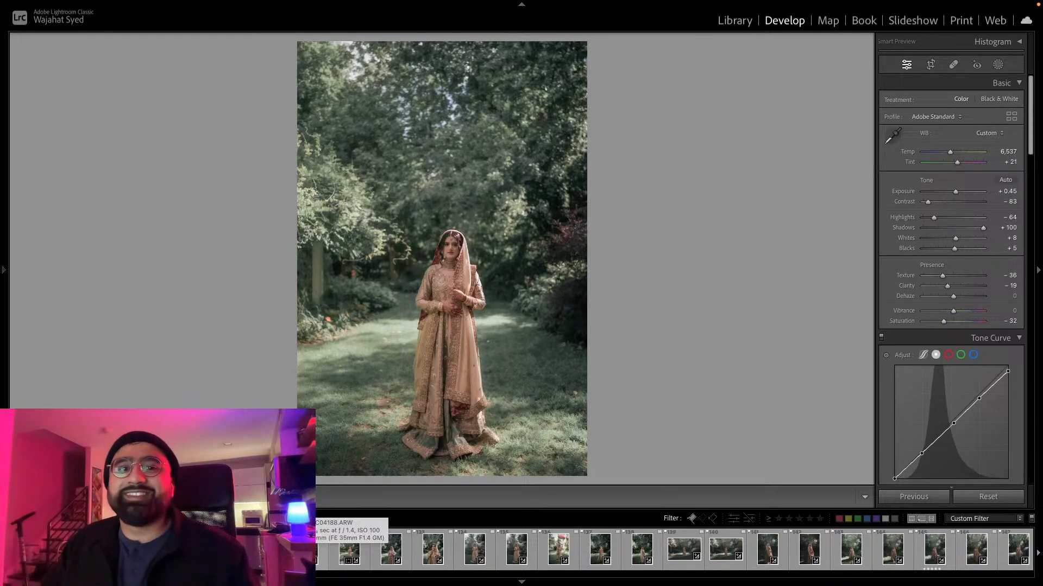
click(307, 550)
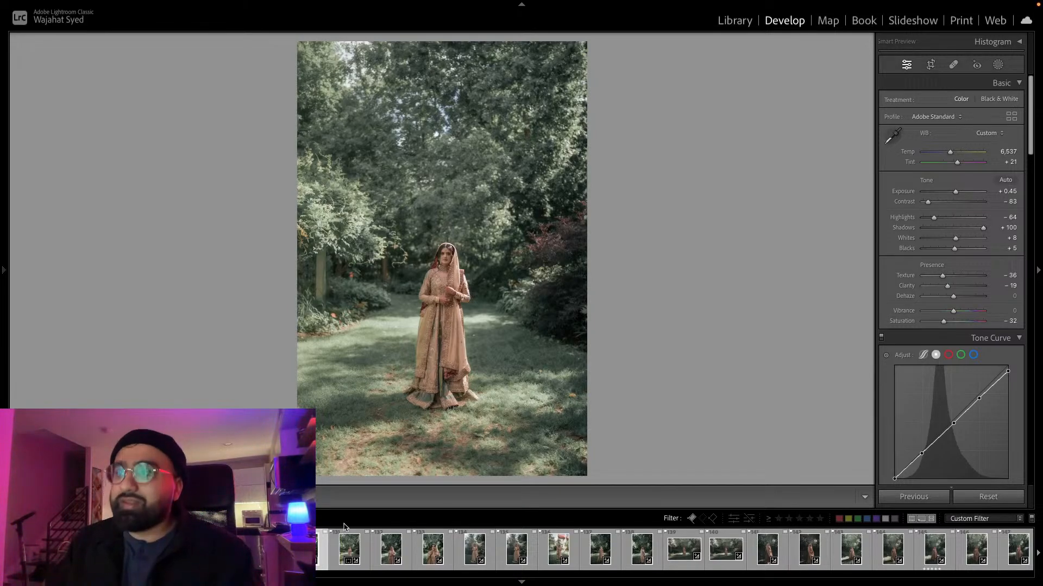
click(345, 550)
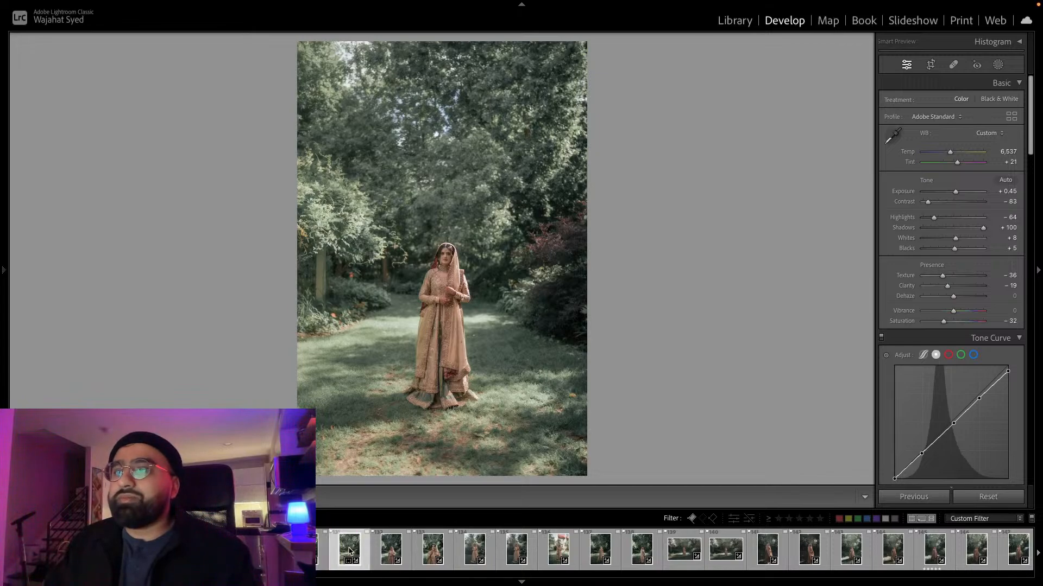
click(391, 550)
click(500, 552)
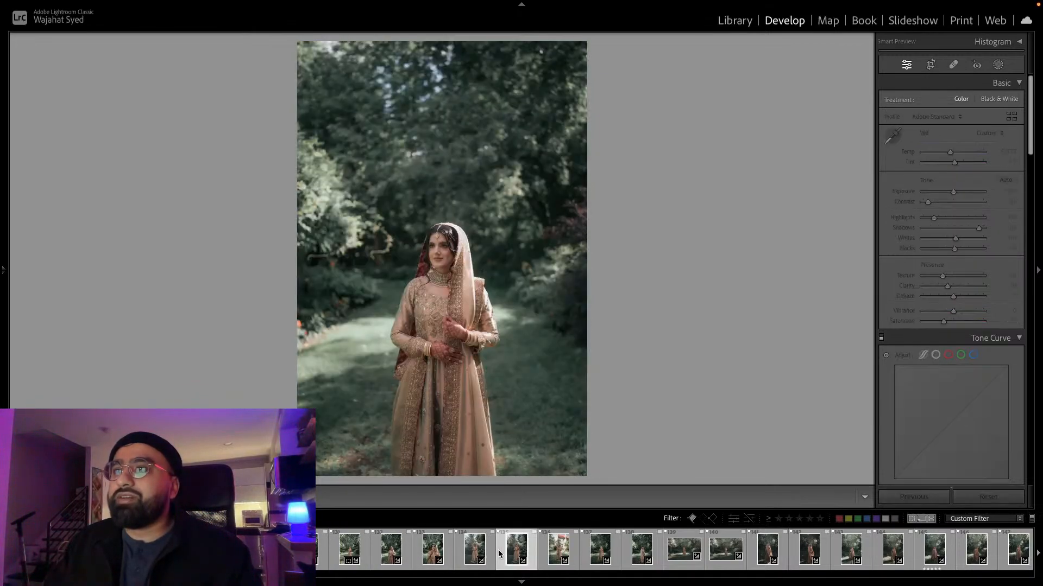
key(super+shift+c)
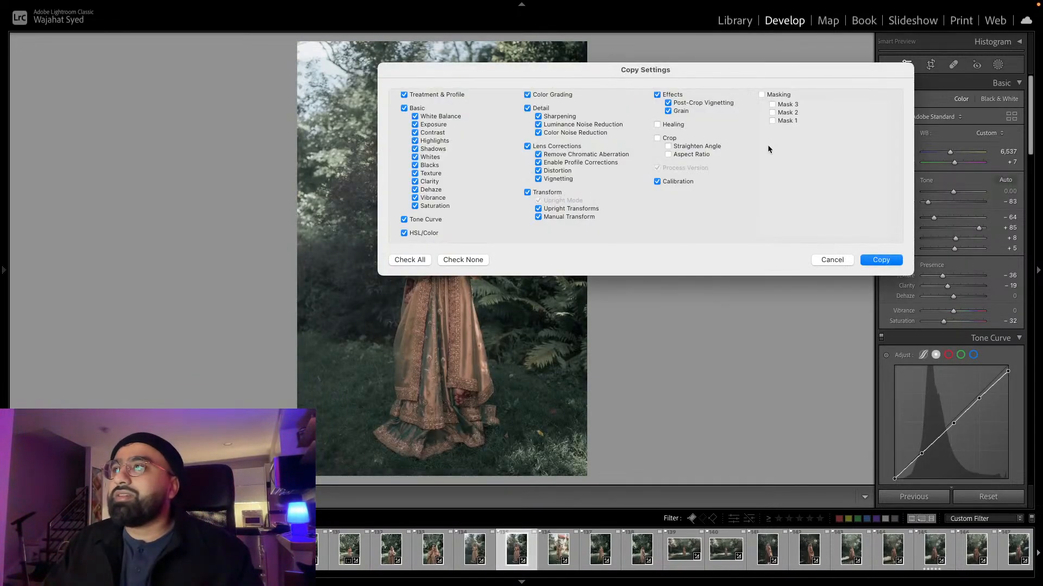
click(832, 259)
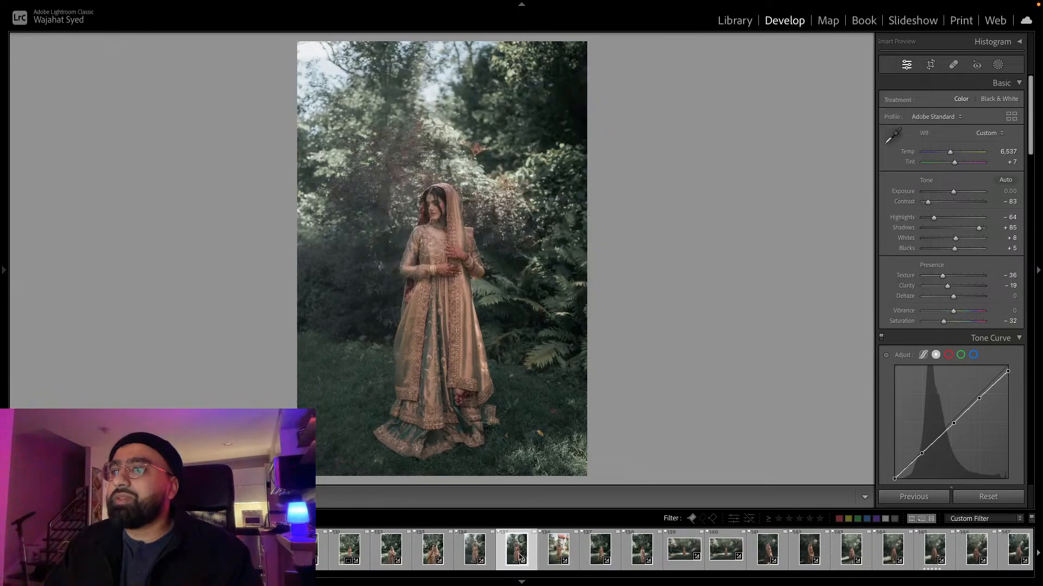
click(265, 550)
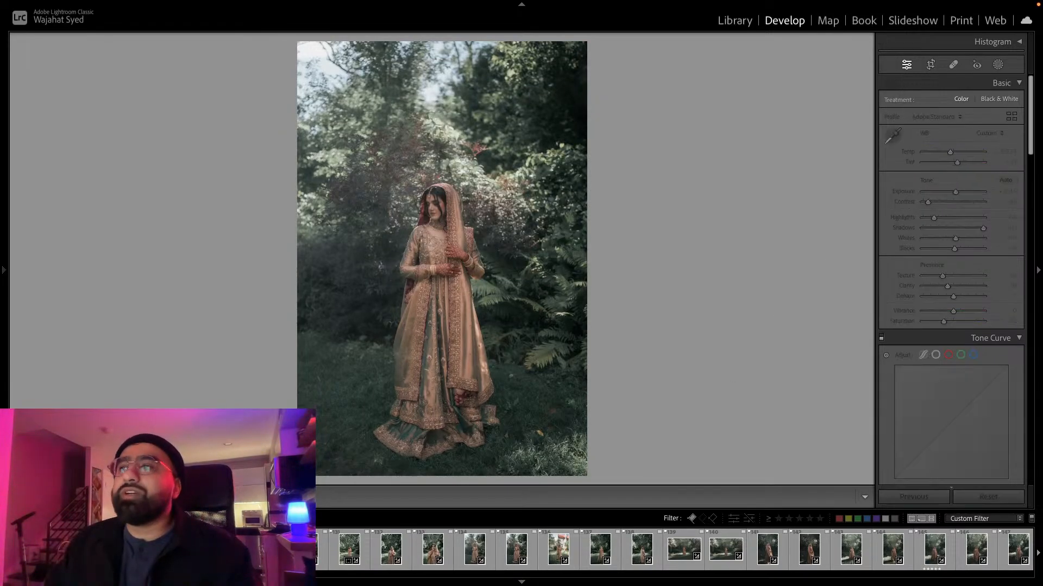
key(super+shift+c)
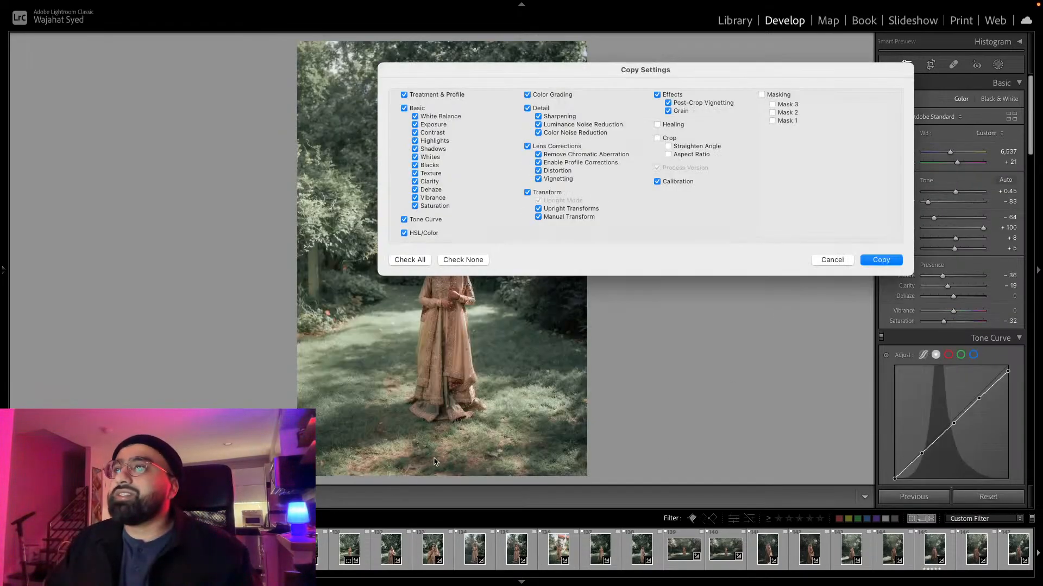
click(831, 261)
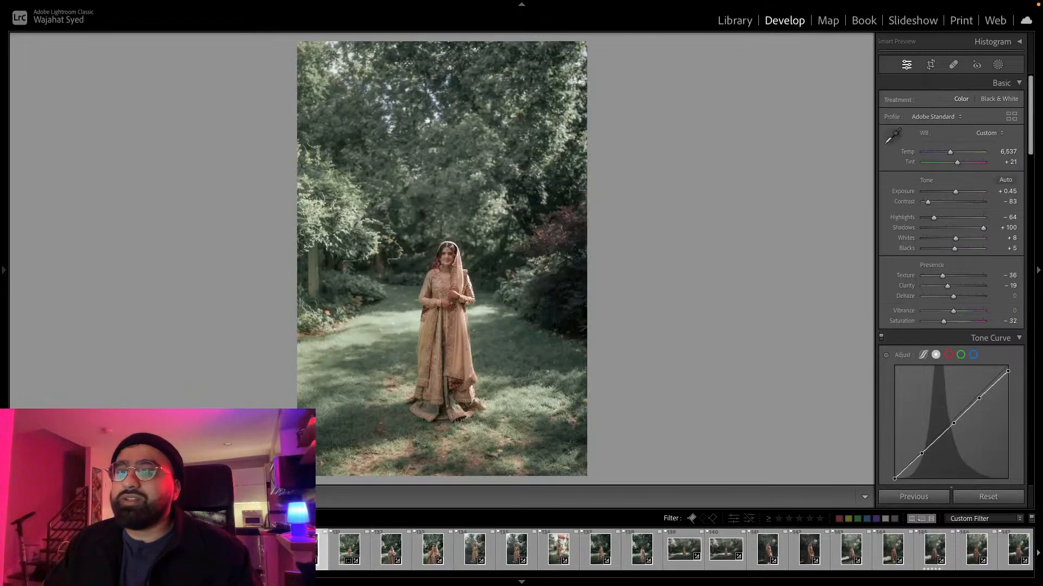
Copy the develop settings of the edited full-length lawn portrait, without its masks, and paste them onto photo 421.
key(super+shift+c)
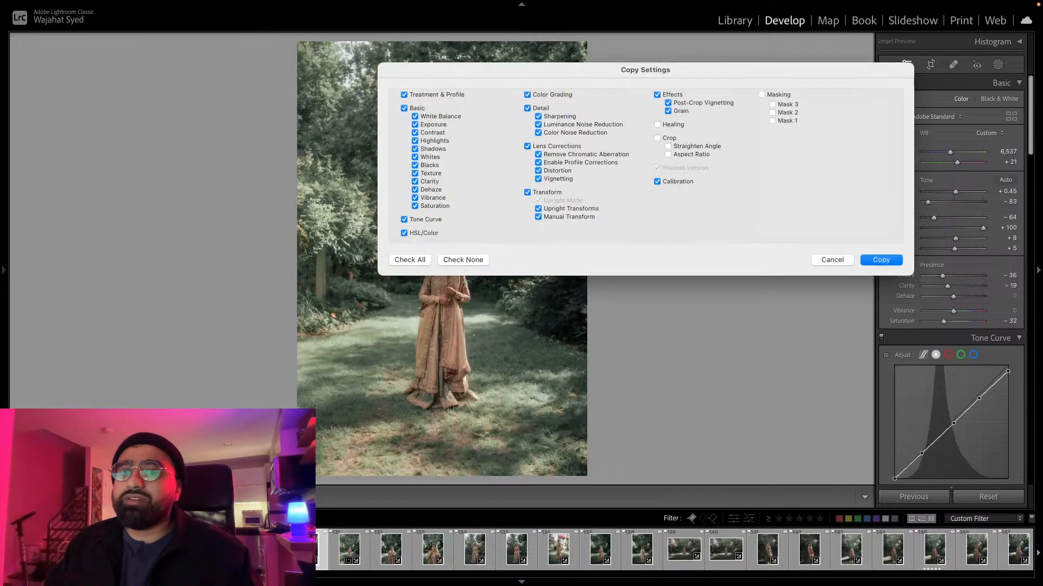
click(880, 261)
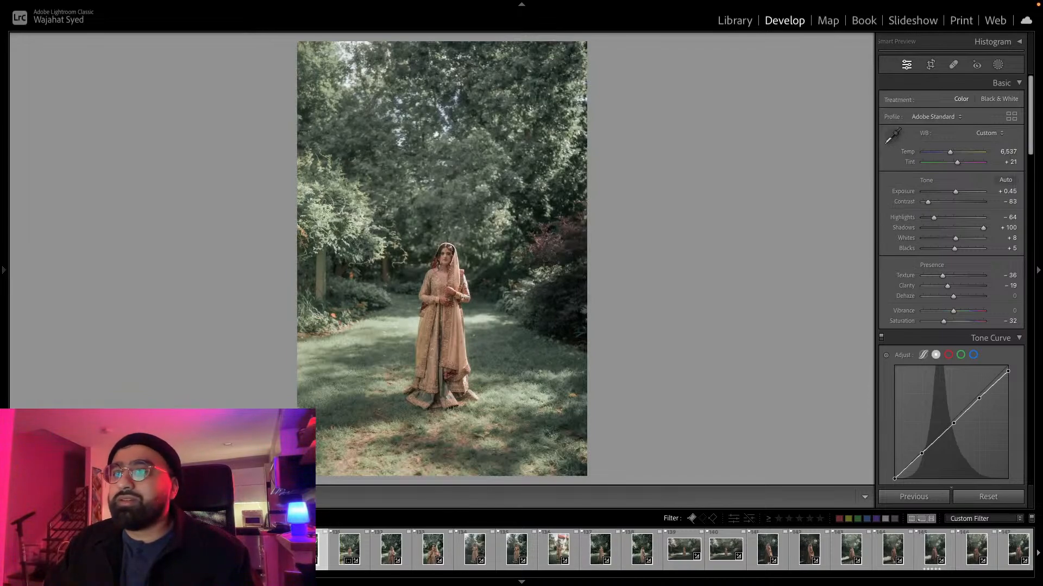
scroll(419, 563, down, 15)
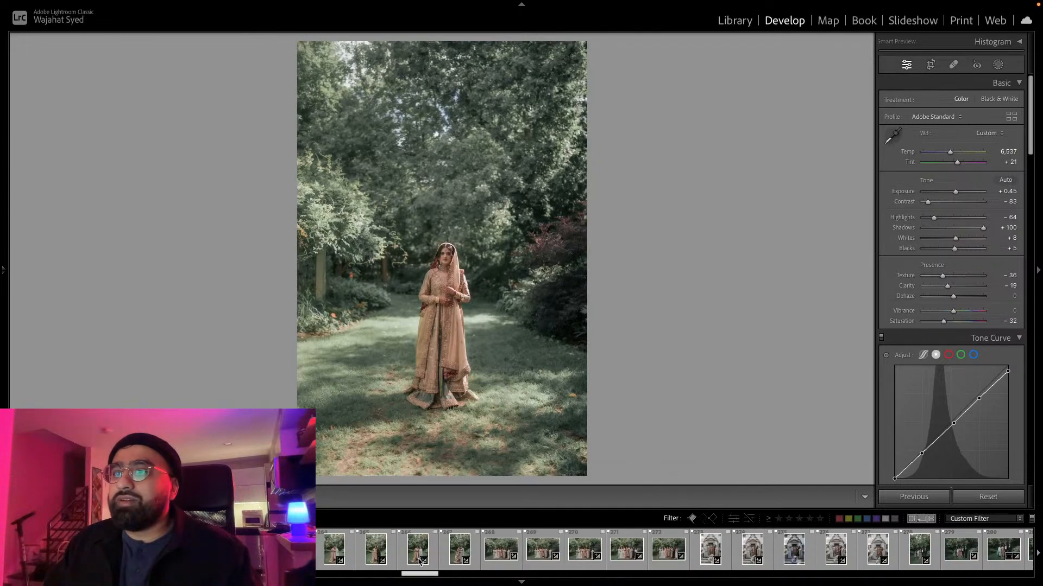
scroll(419, 563, down, 17)
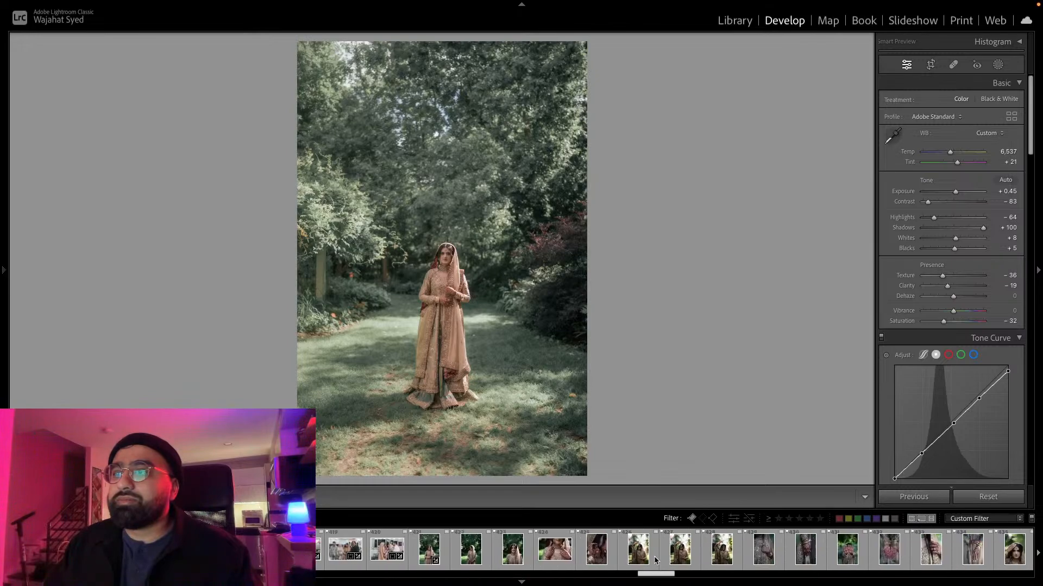
click(435, 551)
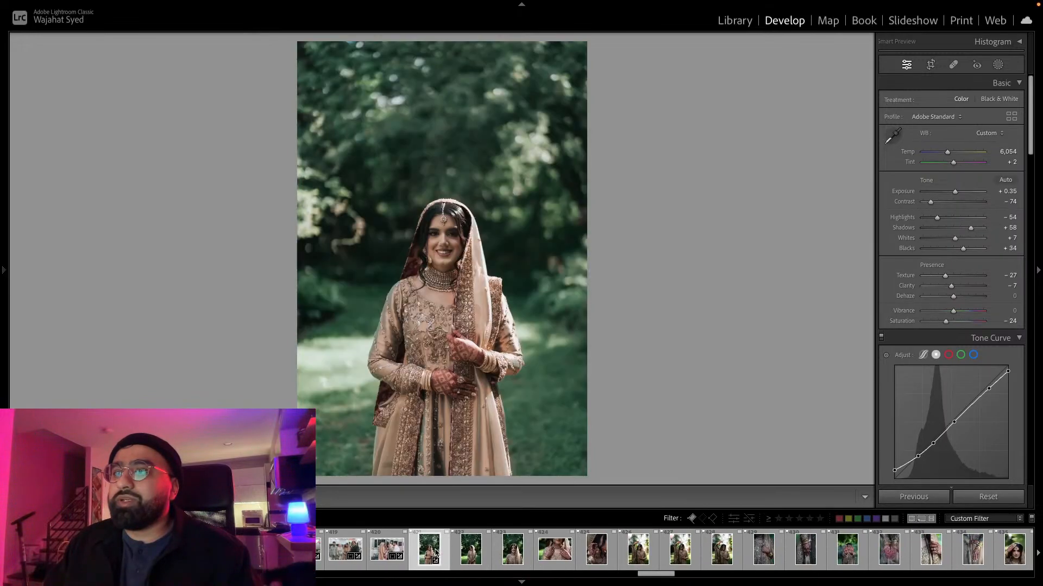
key(ctrl+shift+v)
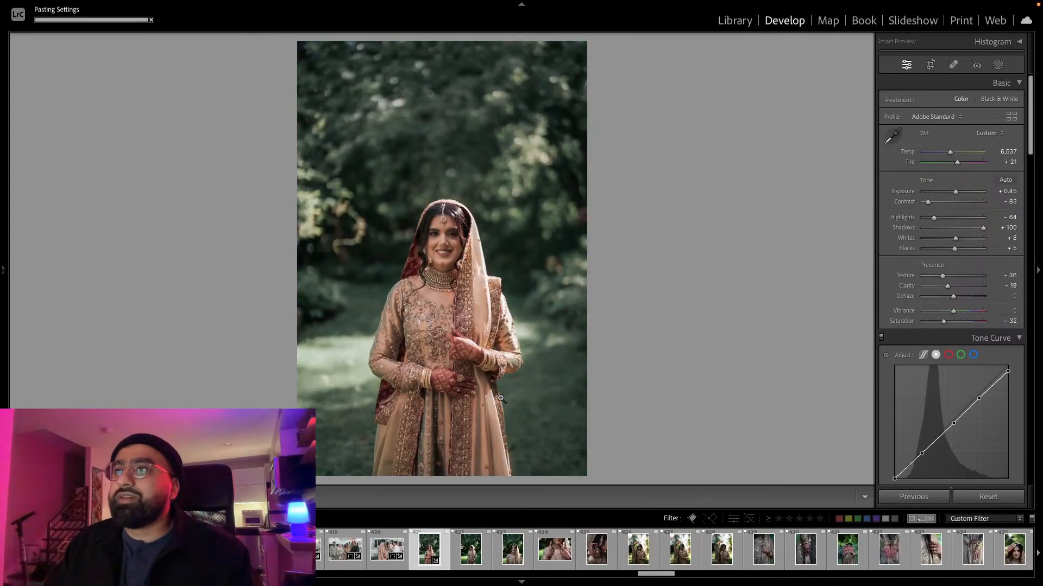
Compare photo 421's previous look with the garden edit by repeatedly undoing and reapplying the pasted settings.
key(ctrl+z)
key(ctrl+shift+v)
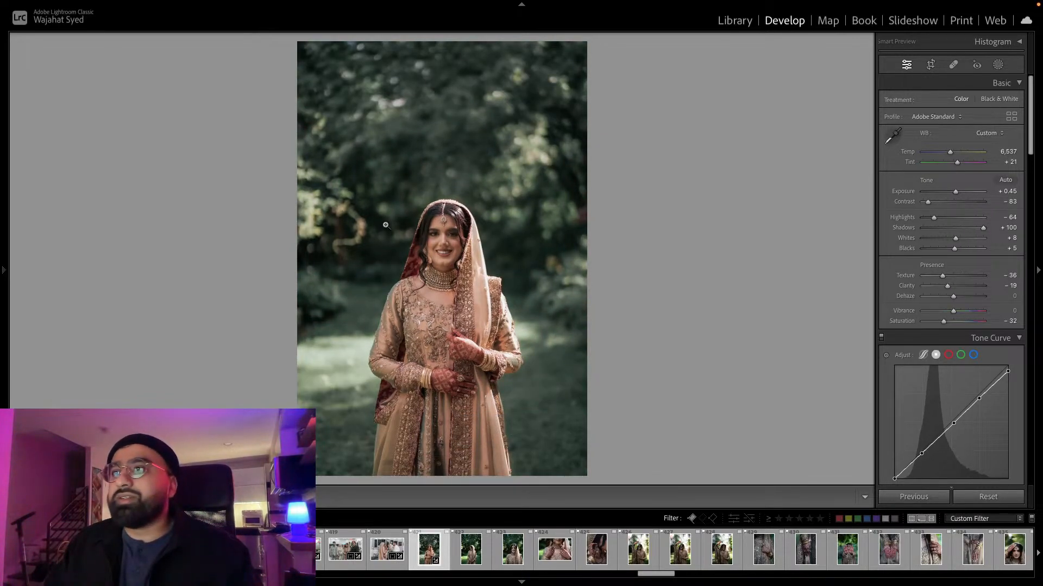
key(ctrl+z)
key(ctrl+shift+v)
key(ctrl+z)
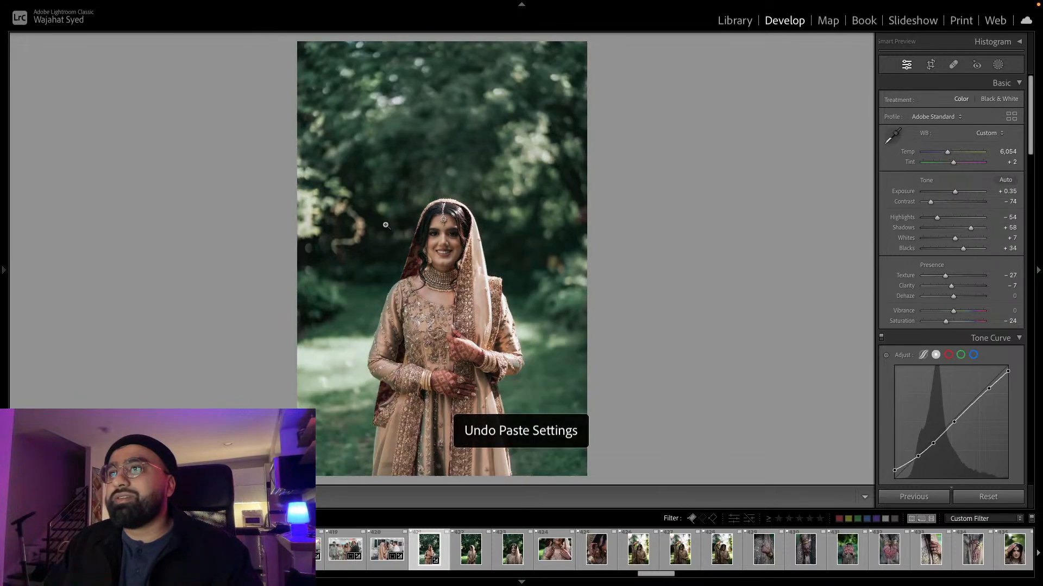
key(ctrl+shift+v)
Enable lens profile corrections for photo 421.
scroll(936, 289, down, 10)
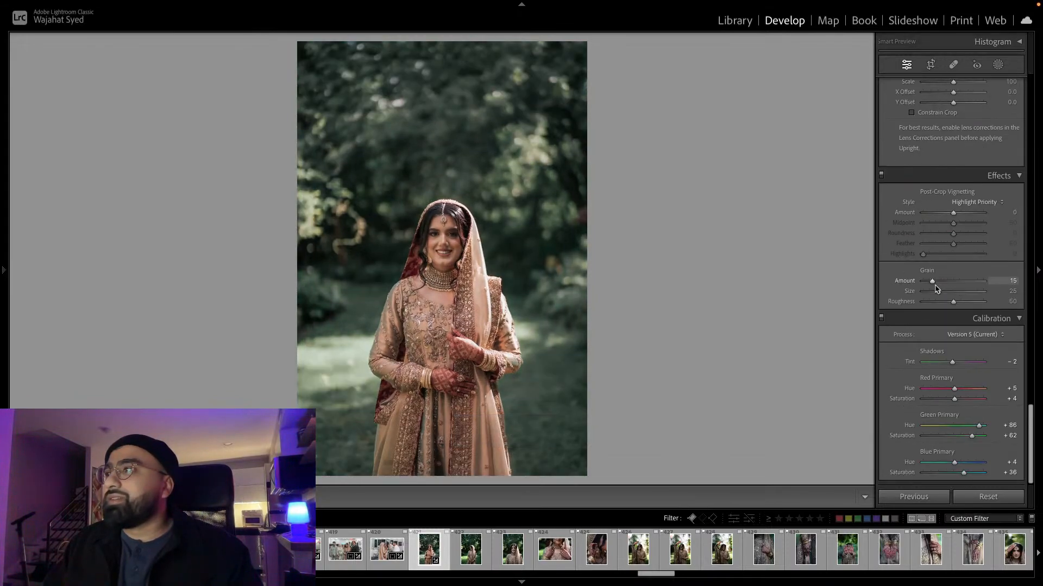
scroll(905, 213, up, 8)
click(906, 206)
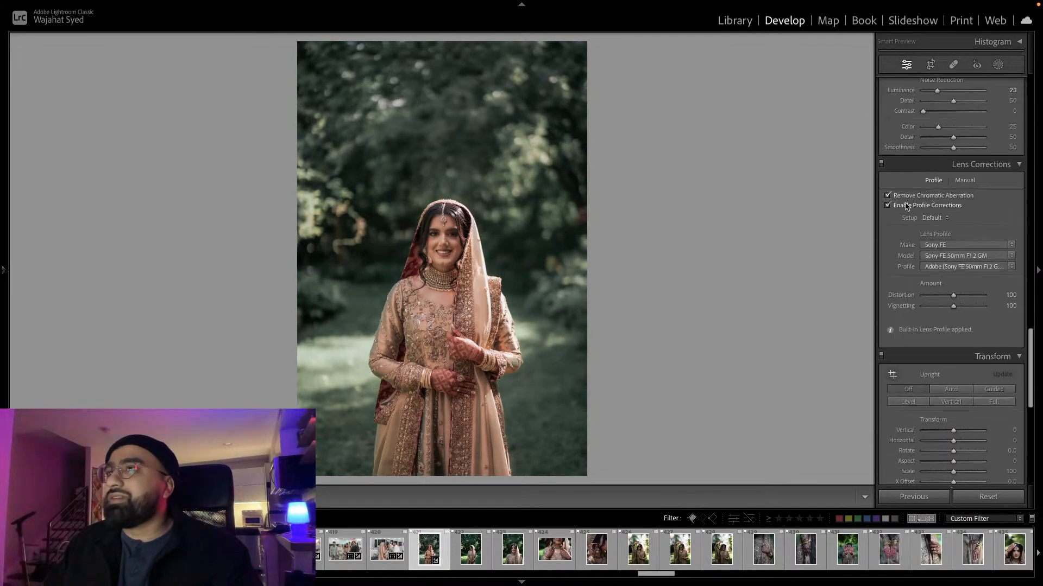
Set photo 421's exposure to +0.30, highlights to -78, shadows to +80 and blacks to +53, and compare with the unedited version.
scroll(918, 206, up, 12)
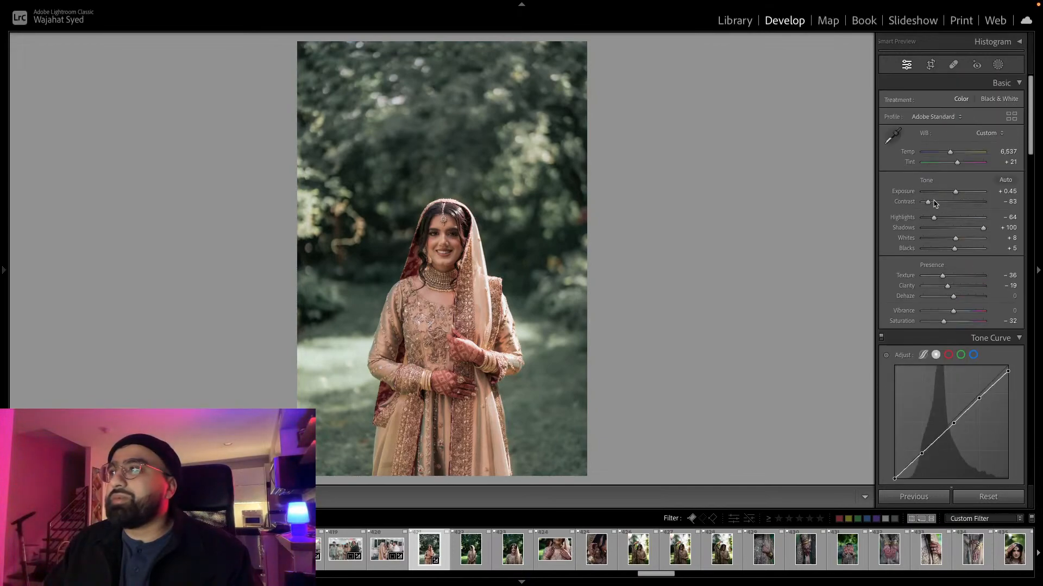
drag(955, 192, 977, 228)
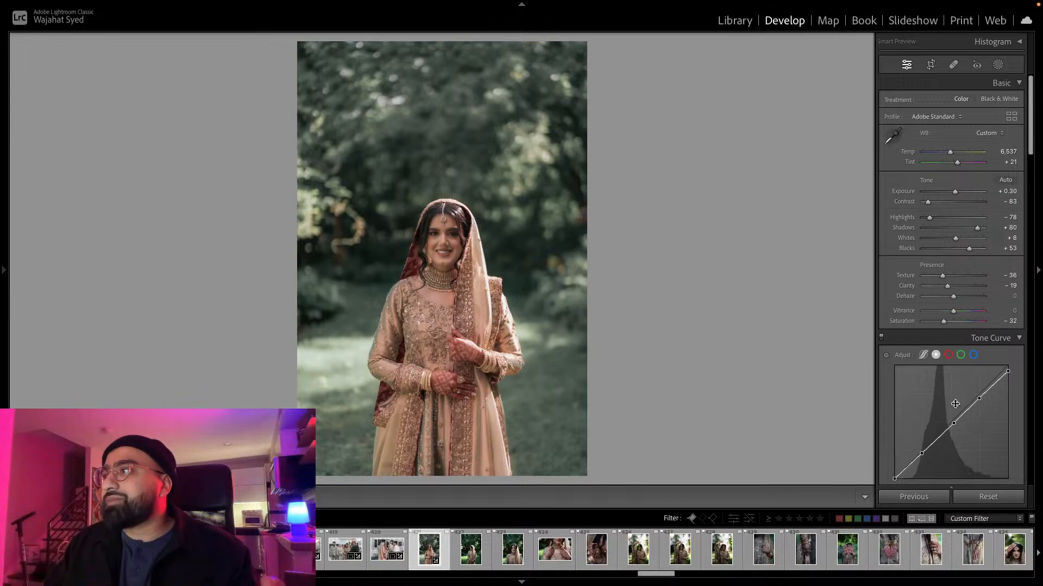
key(backslash)
key(backslash)
key(backslash)
key(backslash)
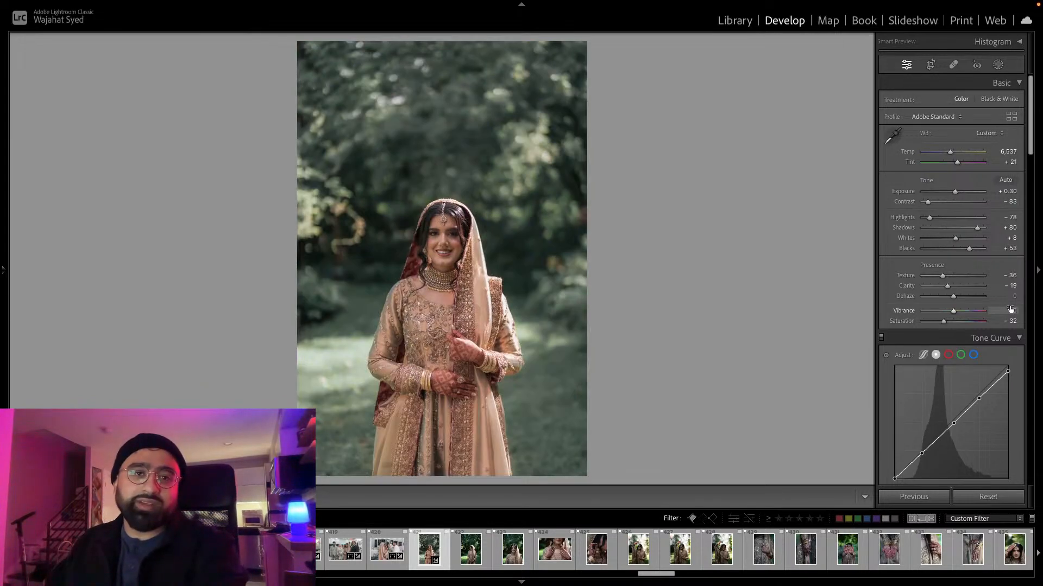
Check the tone curve channels and set the green colour mix to hue -40, saturation -57 and luminance +4.
scroll(1010, 310, down, 4)
scroll(1012, 313, down, 2)
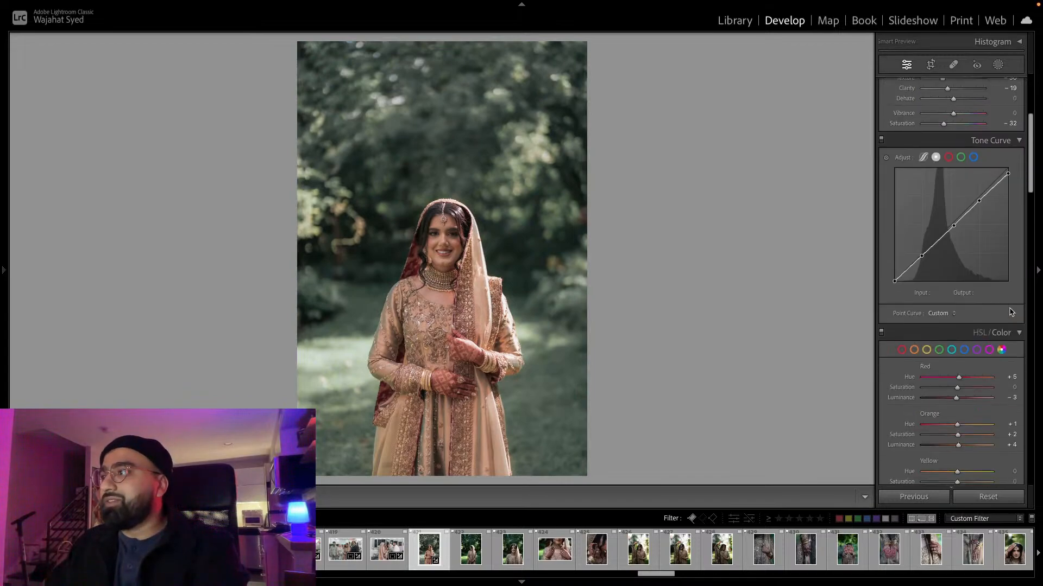
click(961, 157)
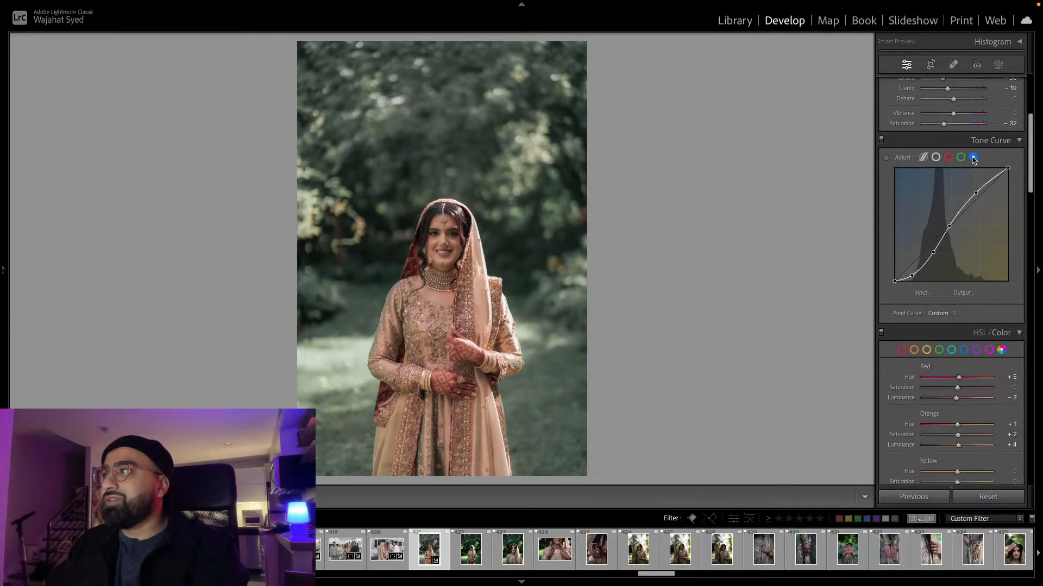
click(948, 157)
click(936, 158)
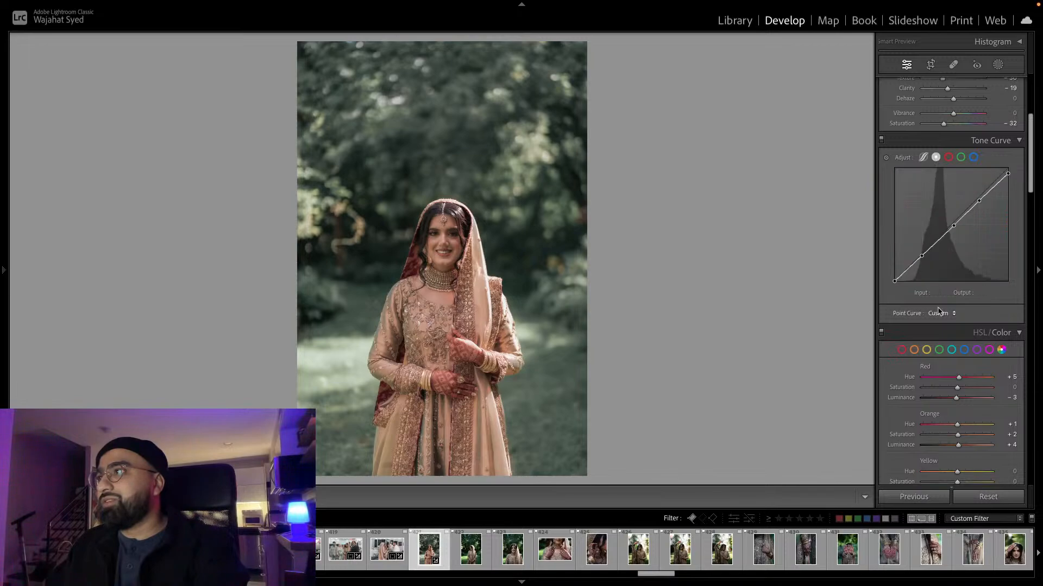
scroll(949, 393, down, 5)
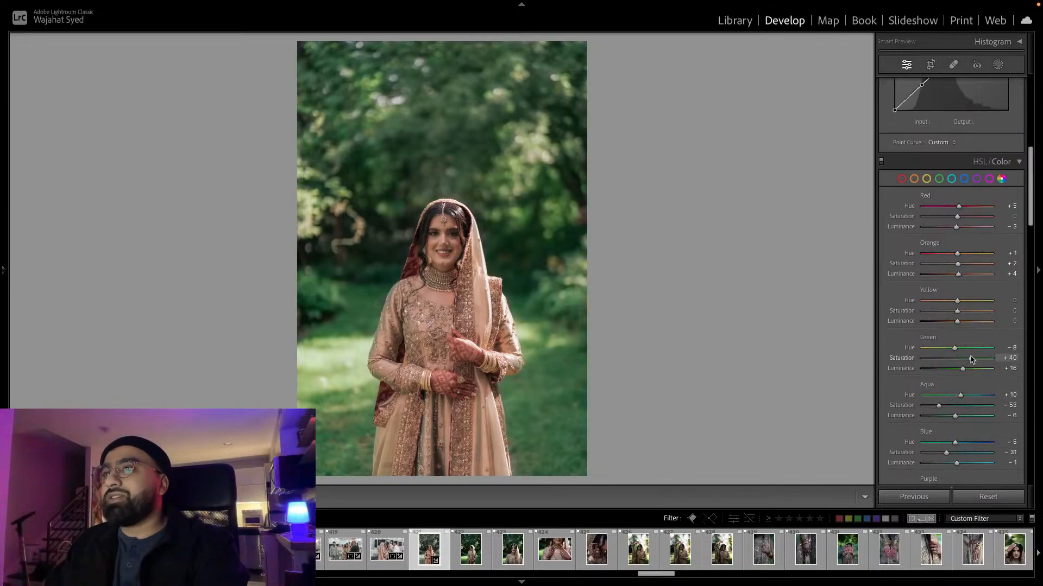
drag(972, 359, 938, 362)
click(945, 350)
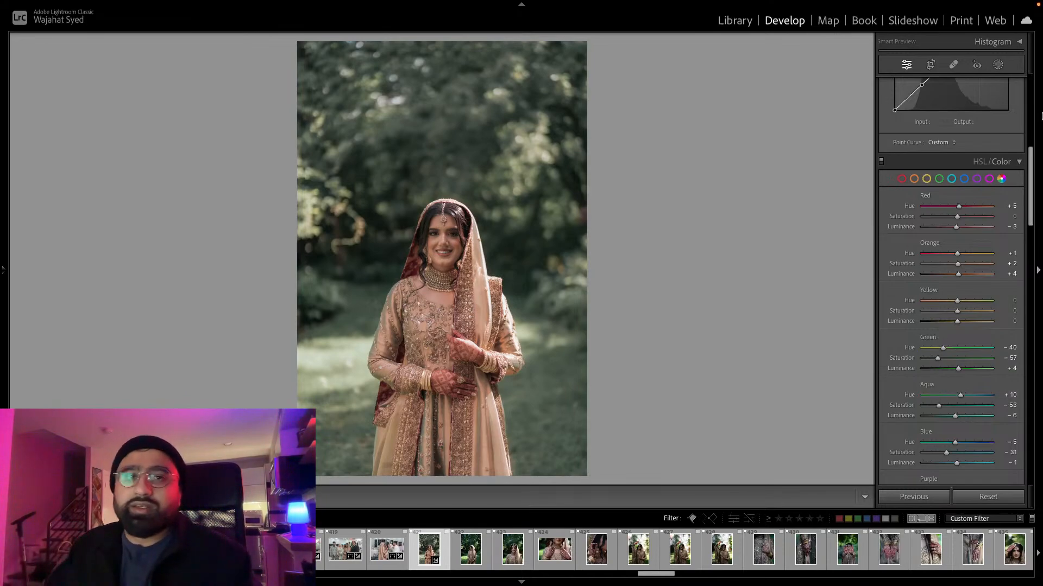
Calibrate the Green Primary saturation to +17 and the Blue Primary saturation to +2, and compare the photo with its unedited version.
scroll(926, 315, down, 3)
scroll(926, 309, down, 12)
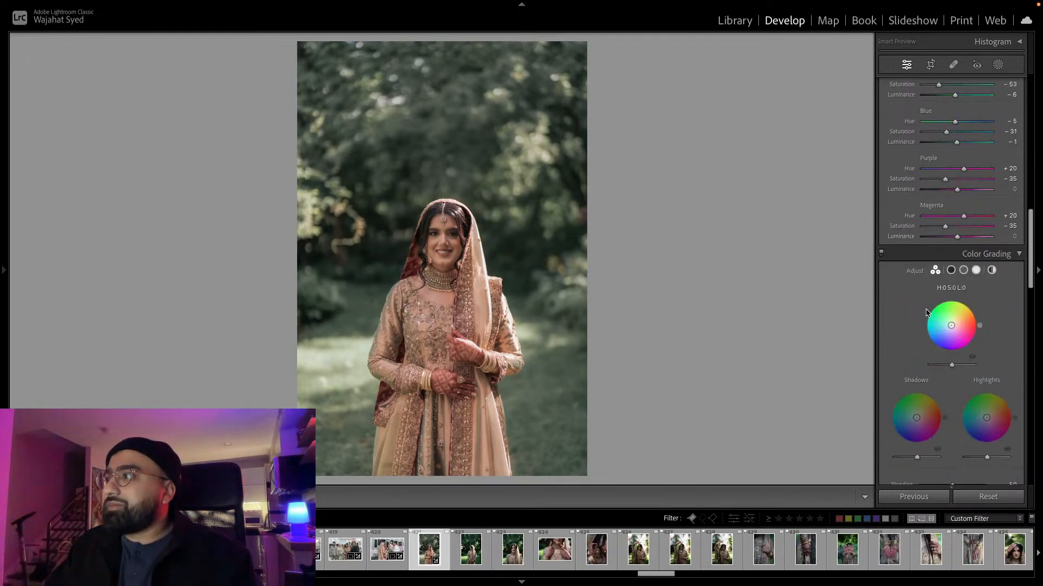
scroll(926, 317, down, 10)
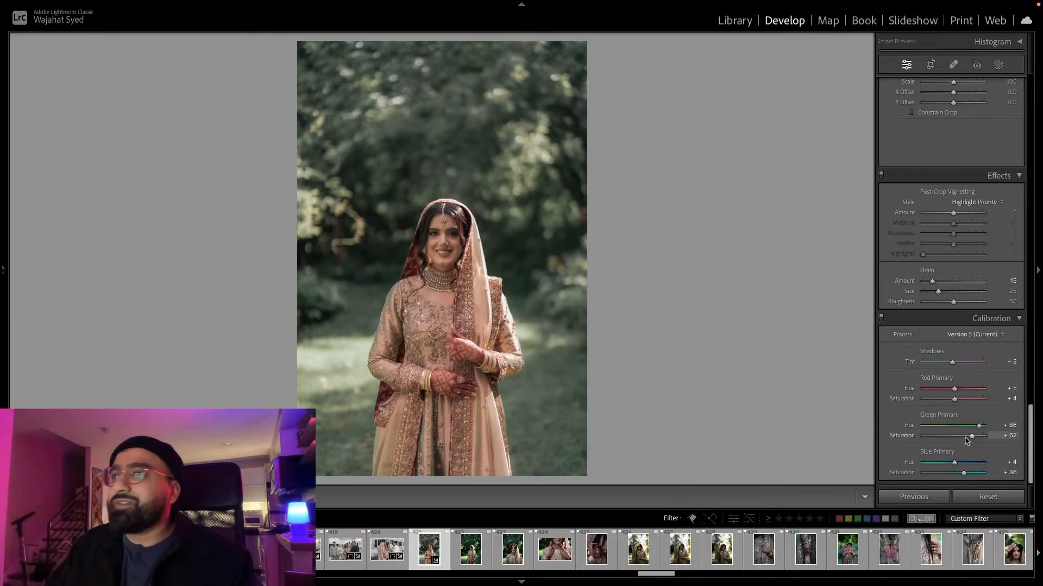
mouse_move(972, 435)
mouse_down()
mouse_move(951, 449)
mouse_move(966, 448)
mouse_up()
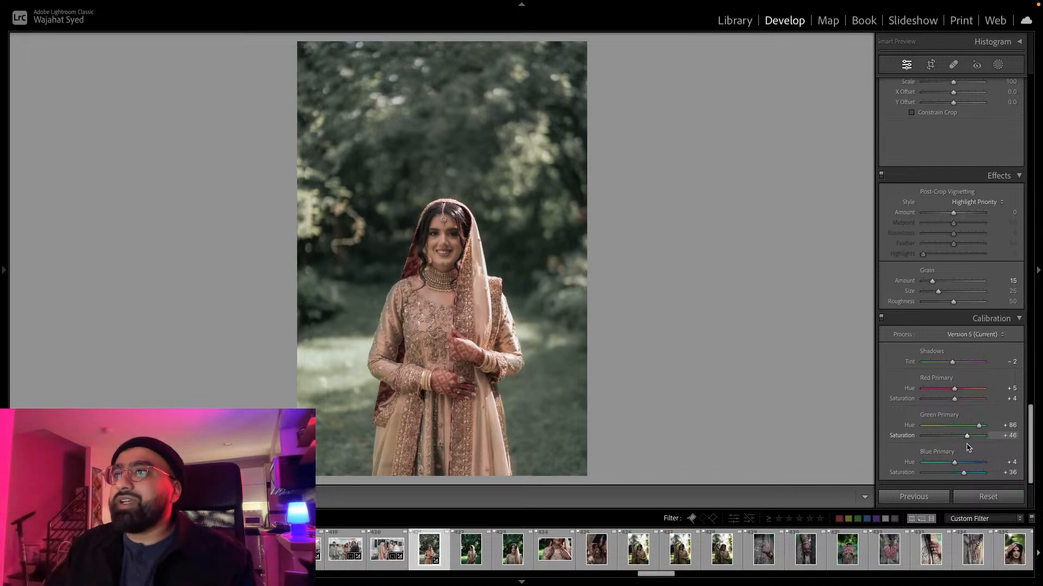
drag(967, 447, 951, 454)
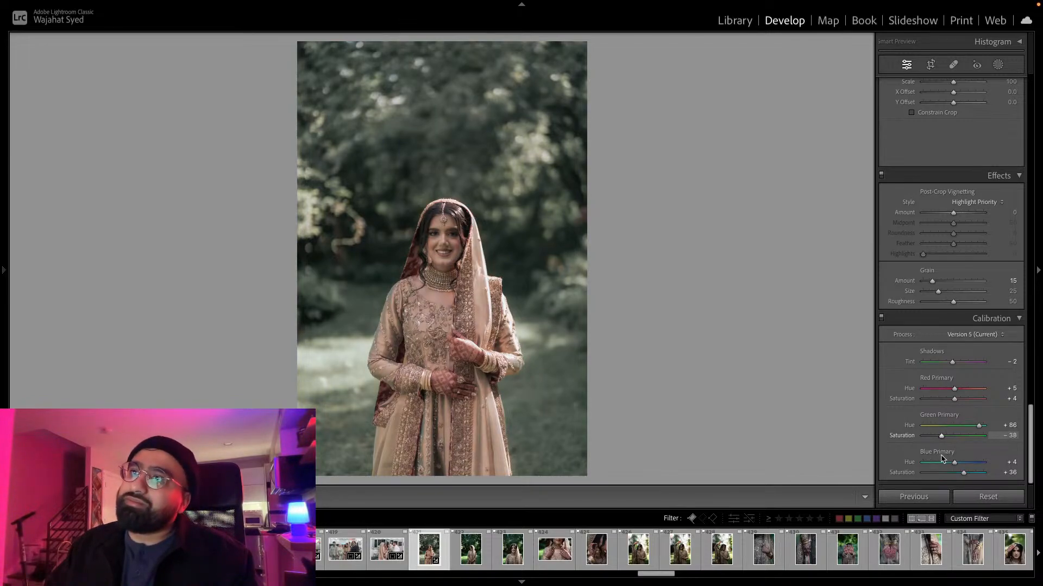
mouse_move(943, 459)
mouse_down()
mouse_move(951, 454)
mouse_move(943, 459)
mouse_up()
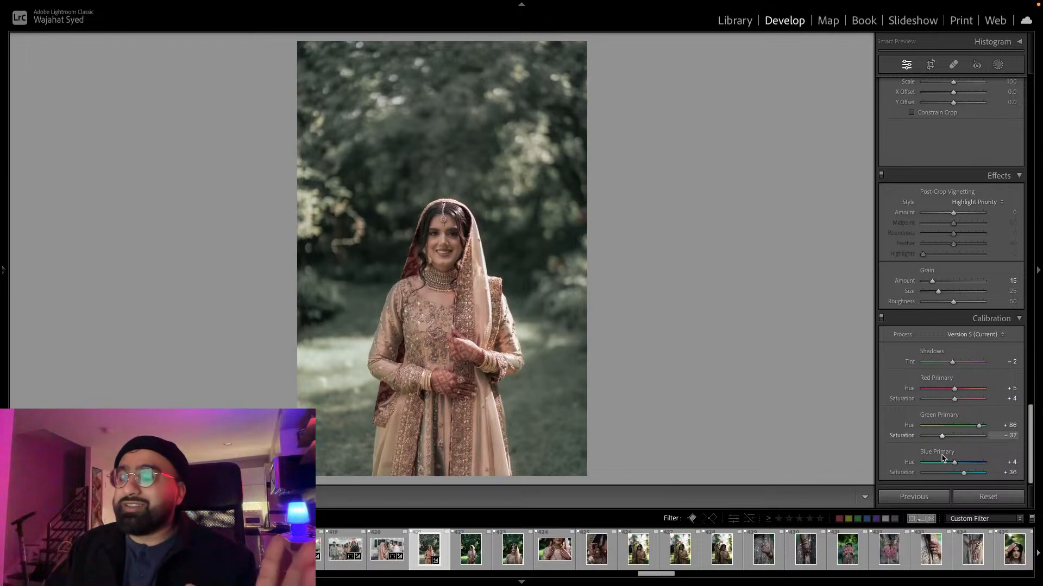
drag(943, 458, 954, 480)
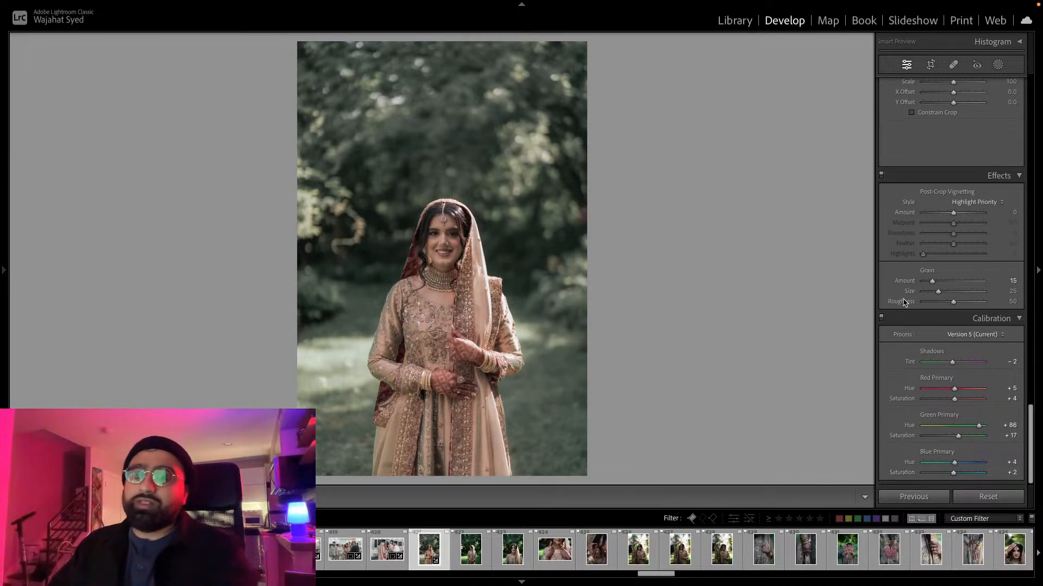
key(backslash)
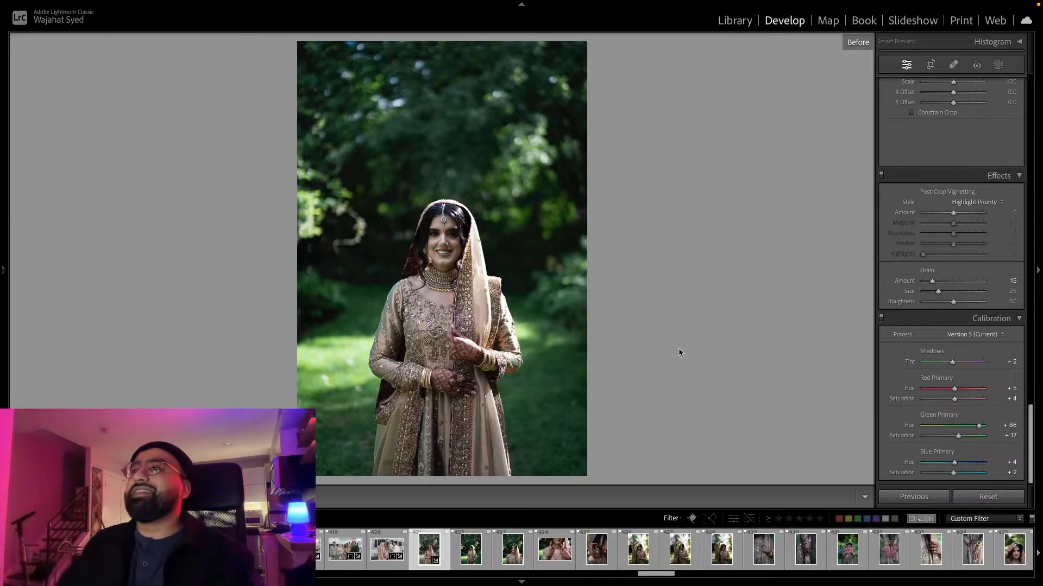
scroll(934, 267, up, 3)
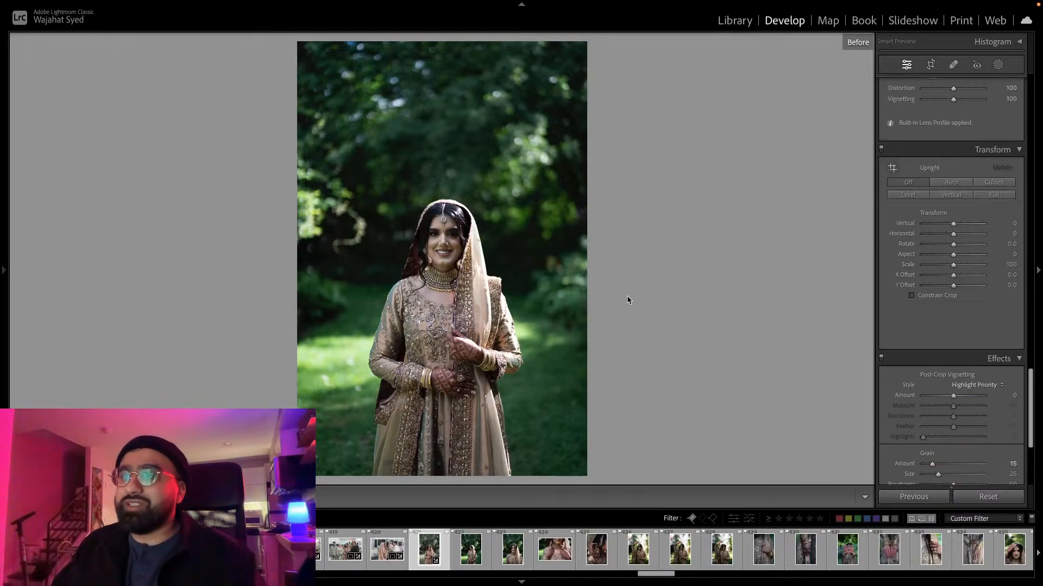
key(backslash)
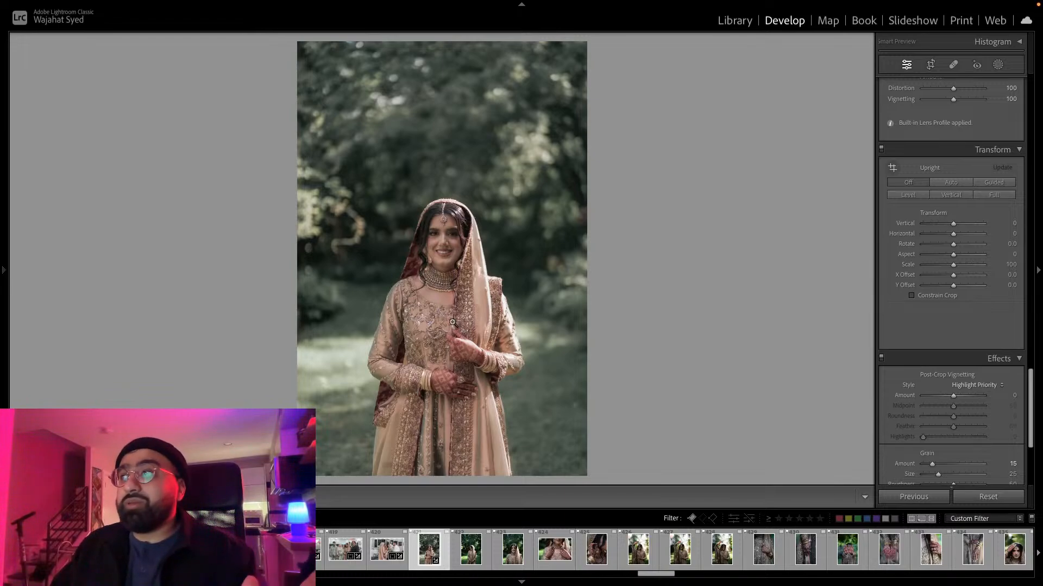
Set texture to +2, clarity to +1 and contrast to -80 for the bride's garden portrait.
scroll(995, 223, up, 10)
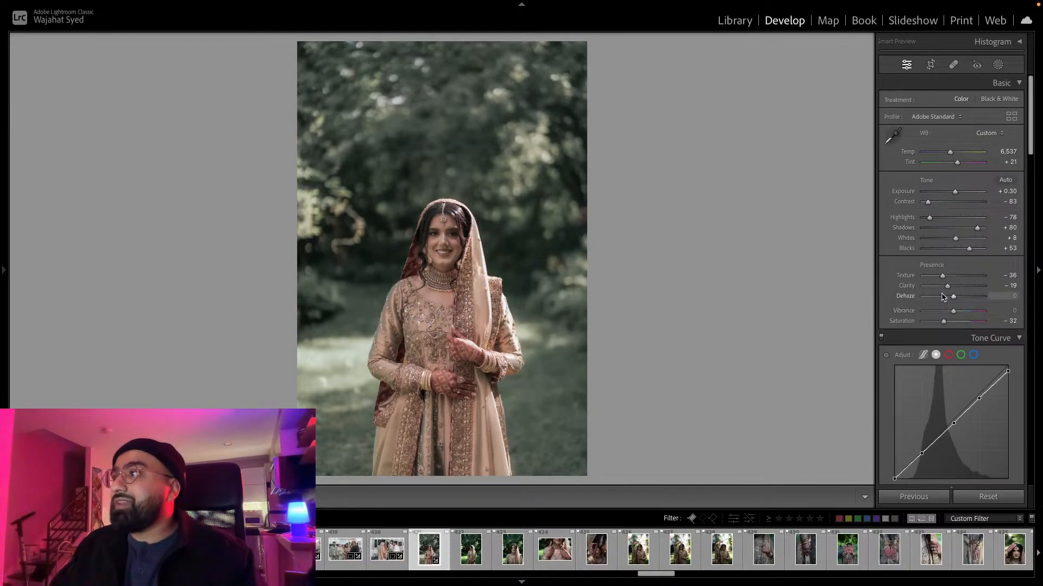
mouse_move(947, 278)
mouse_down()
mouse_move(955, 286)
mouse_move(953, 276)
mouse_up()
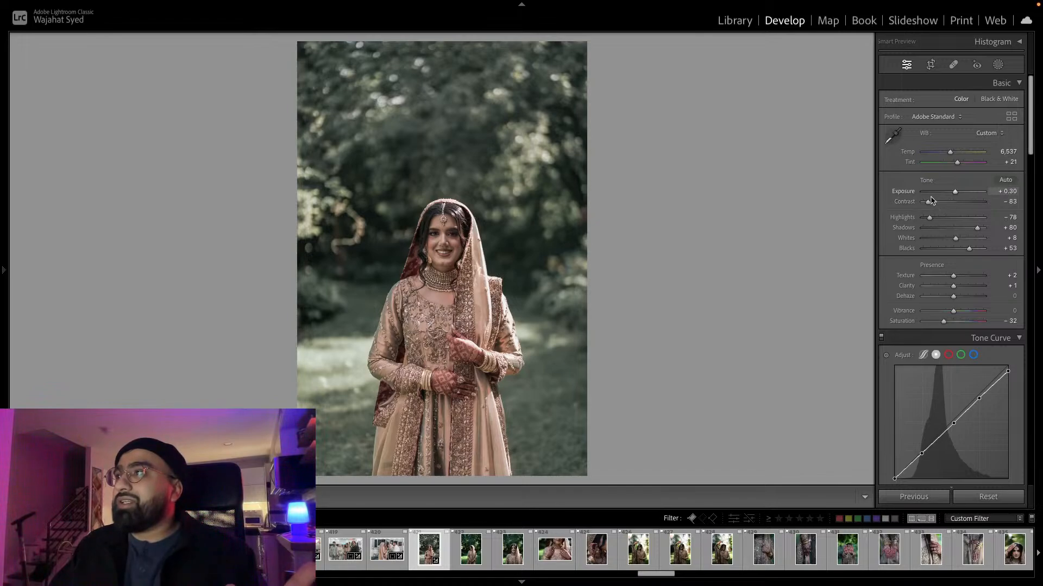
drag(930, 206, 932, 205)
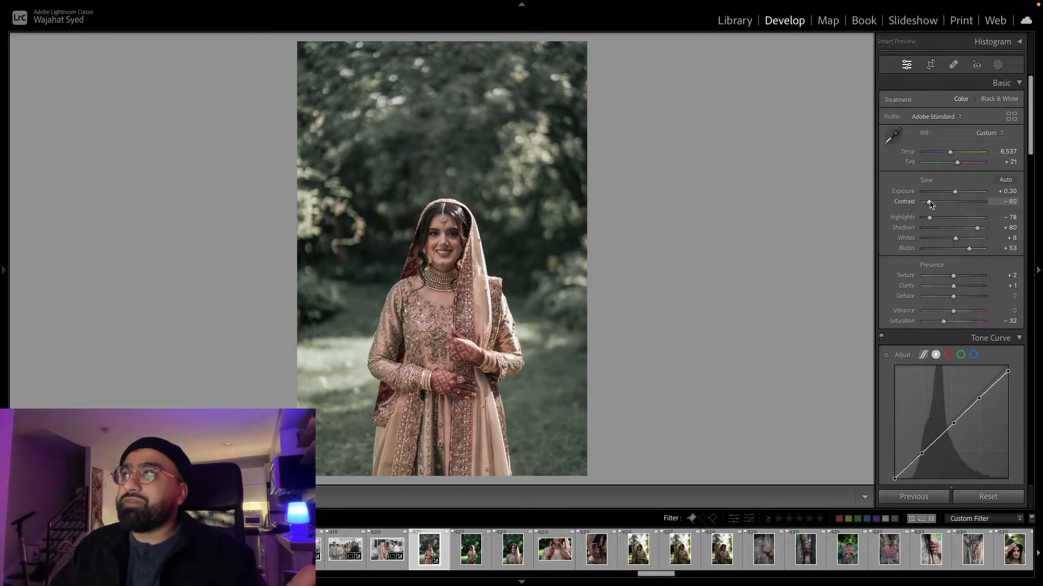
drag(932, 203, 928, 204)
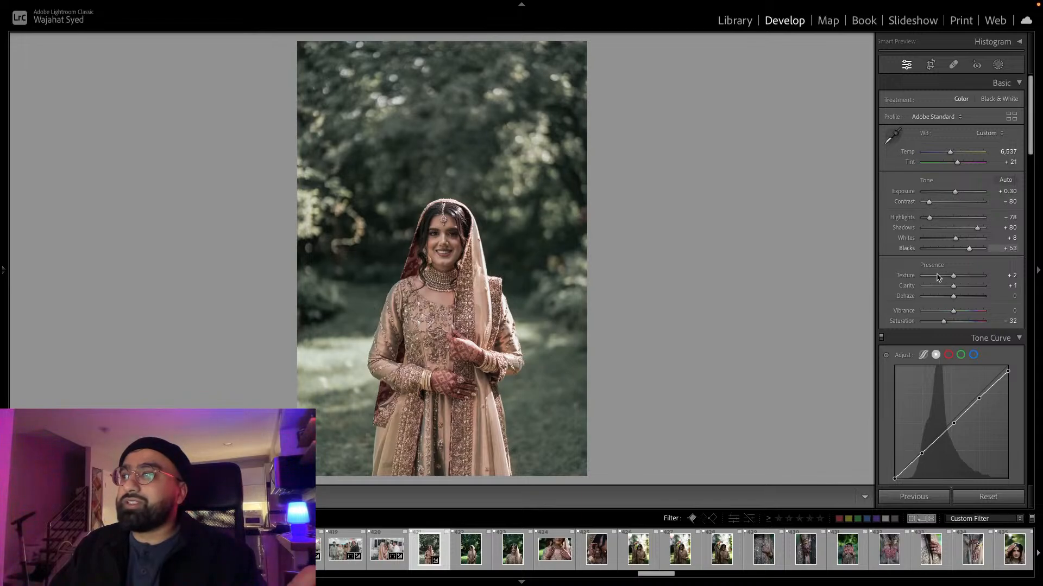
Fine-tune the portrait's basic tones to shadows +76 and blacks +67, with dehaze at +5.
scroll(941, 288, down, 1)
scroll(941, 286, down, 6)
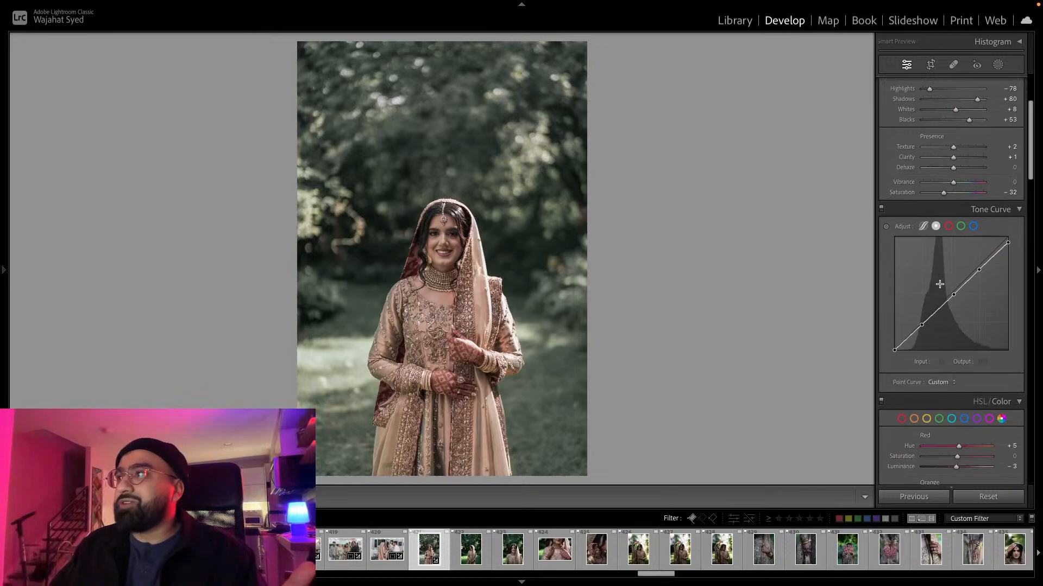
scroll(940, 286, down, 8)
scroll(941, 288, down, 1)
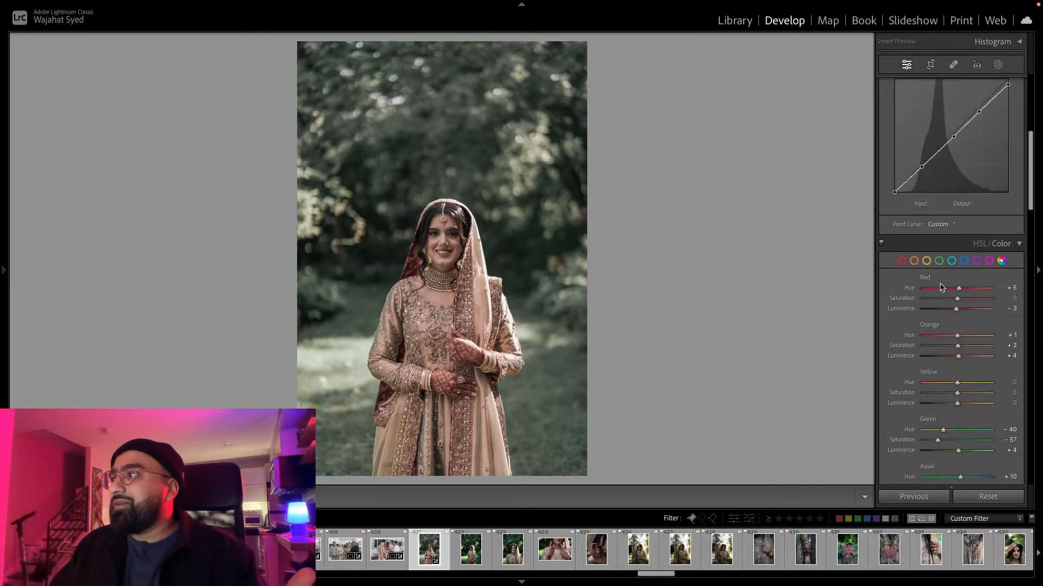
scroll(966, 339, up, 15)
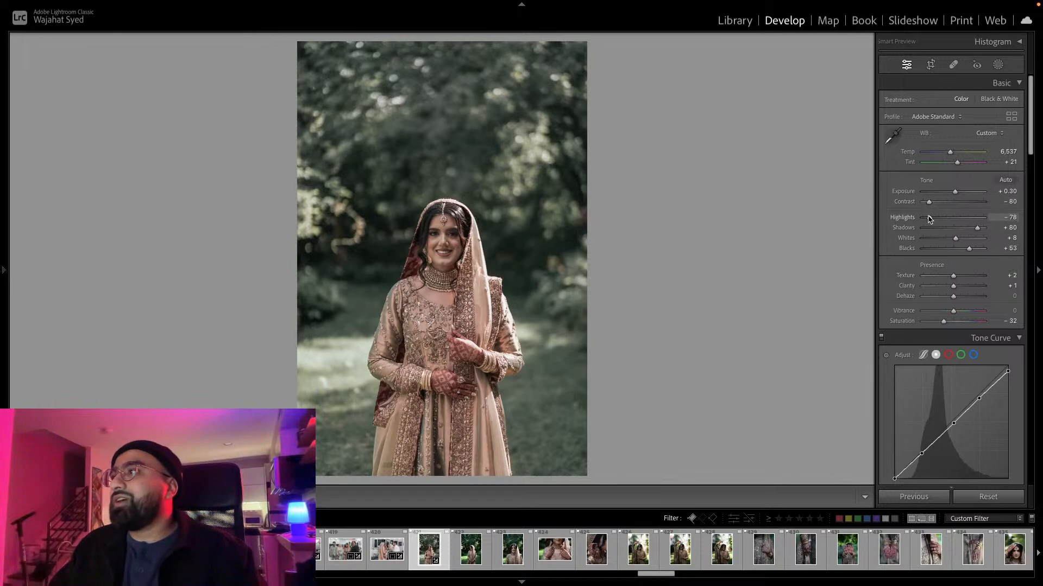
drag(977, 228, 964, 232)
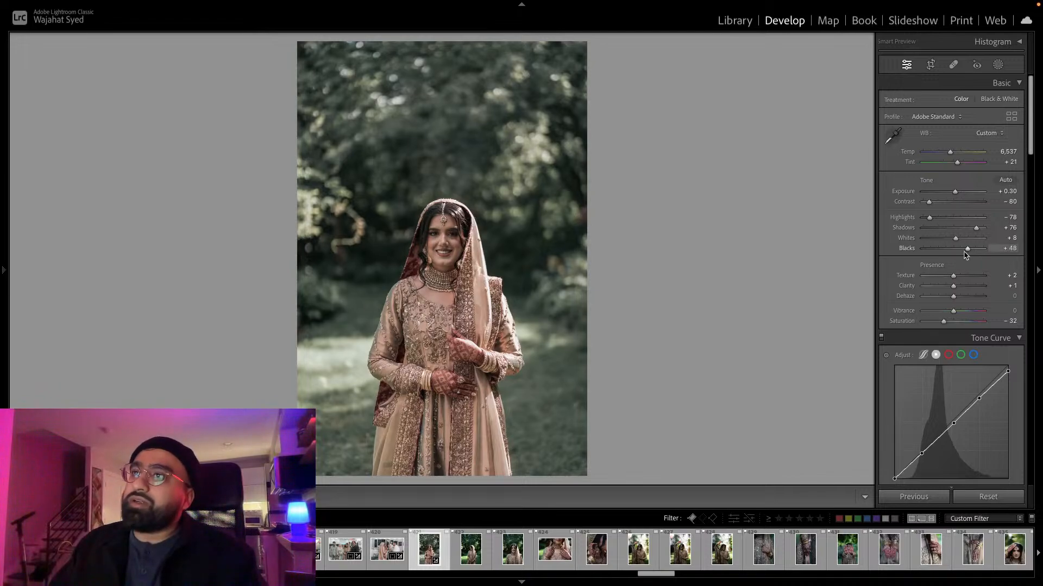
drag(966, 254, 971, 255)
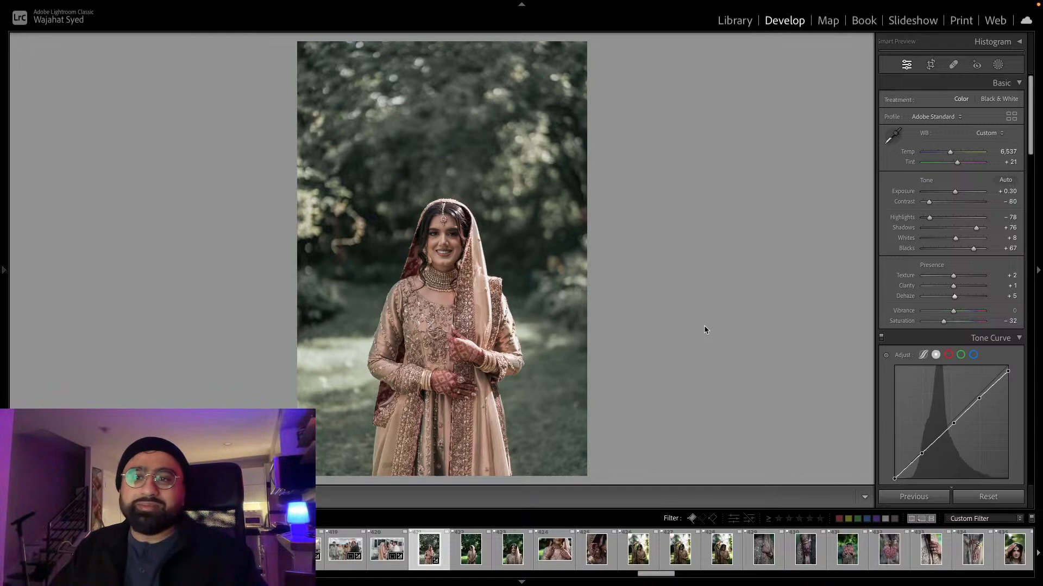
Add a slanted radial gradient mask stretching from the photo's upper right trees down over the bride's face and chest.
key(shift+m)
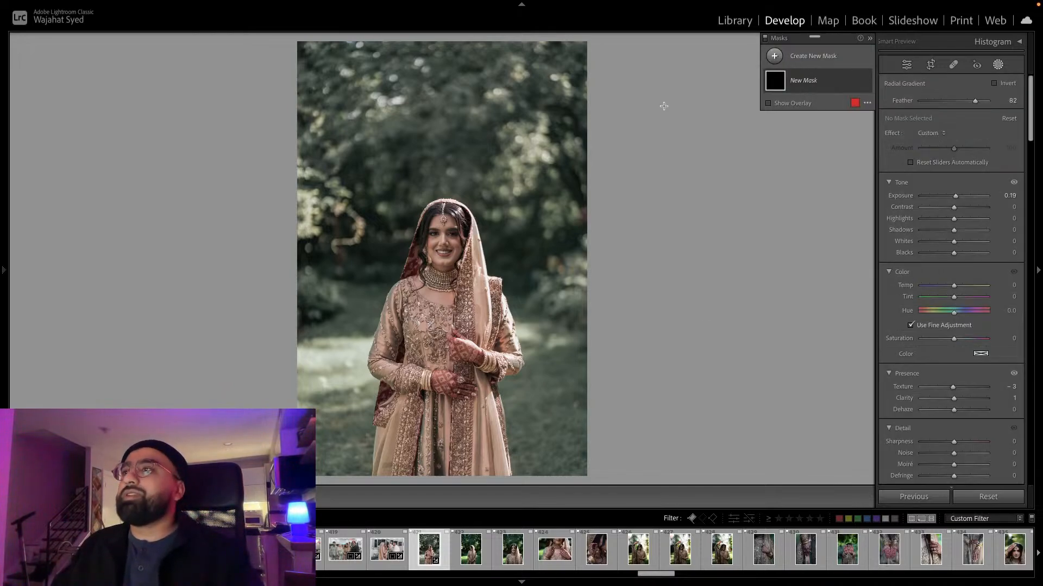
drag(715, 305, 763, 379)
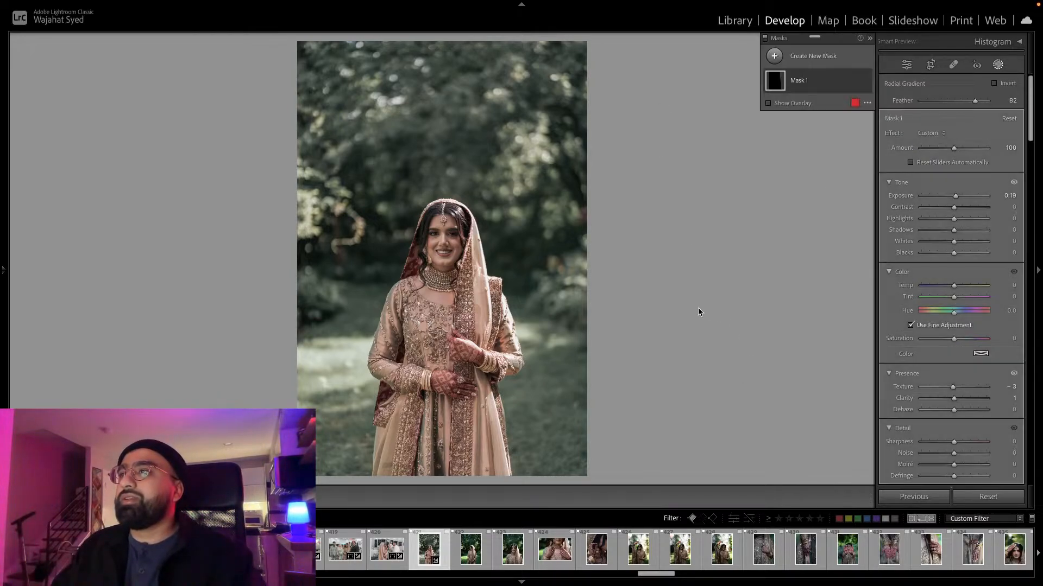
drag(663, 105, 562, 131)
drag(555, 413, 433, 382)
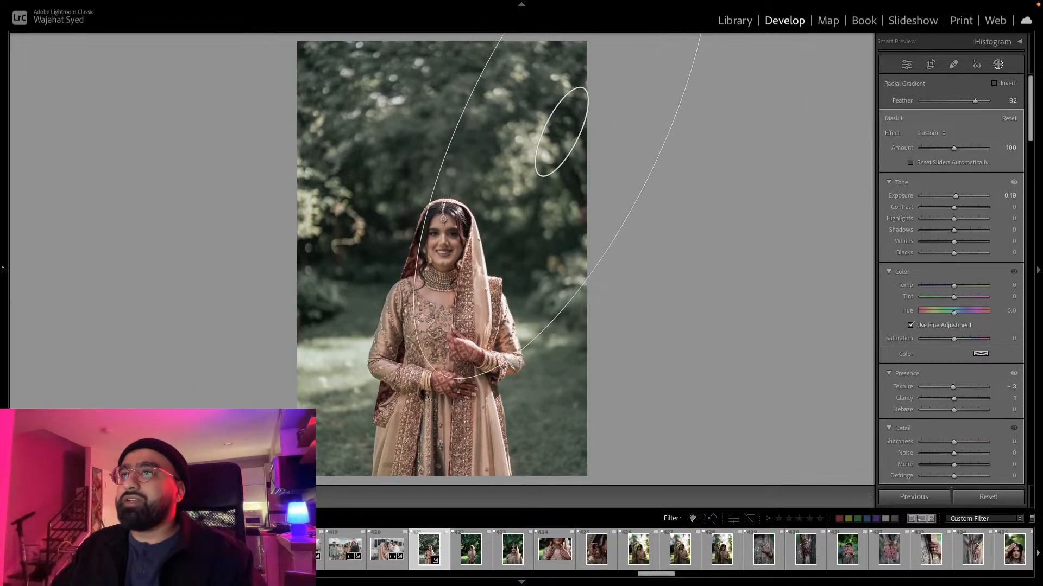
drag(485, 245, 452, 210)
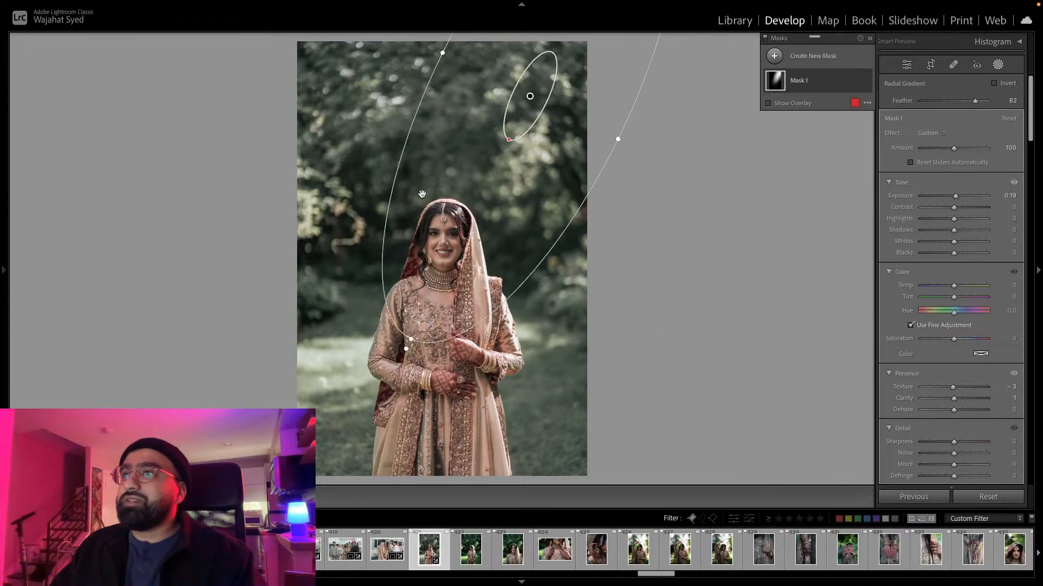
Show the mask overlay, widen the radial gradient and shift it upward over the trees, and set its dehaze to -44.
click(768, 103)
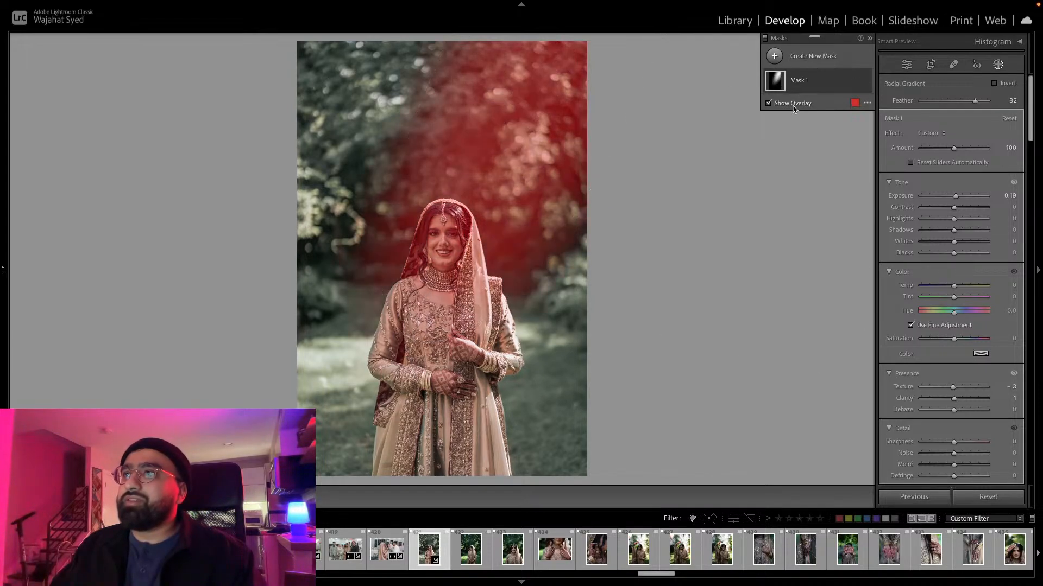
drag(487, 116, 496, 111)
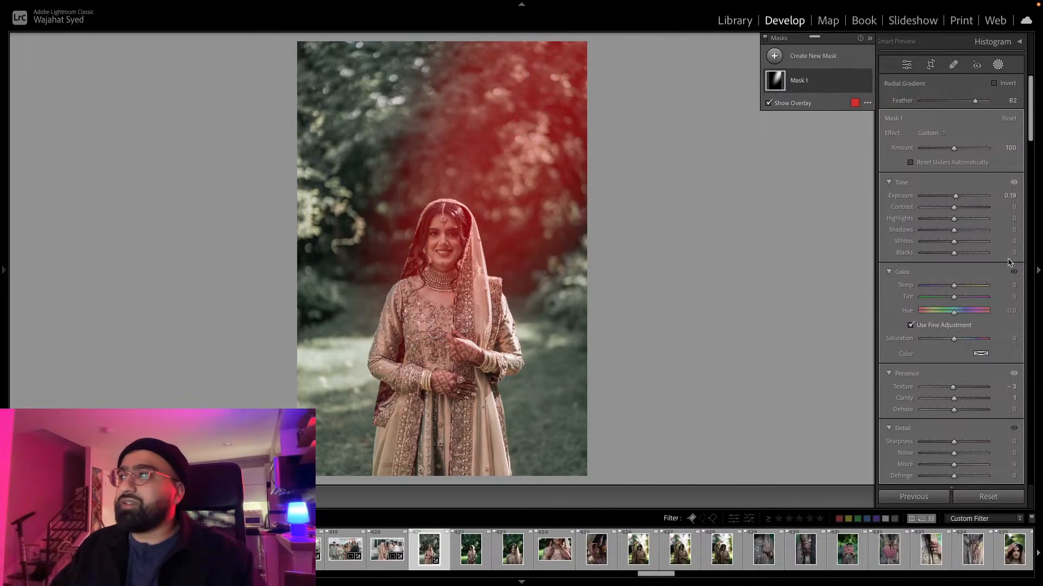
drag(477, 212, 480, 198)
drag(629, 121, 653, 135)
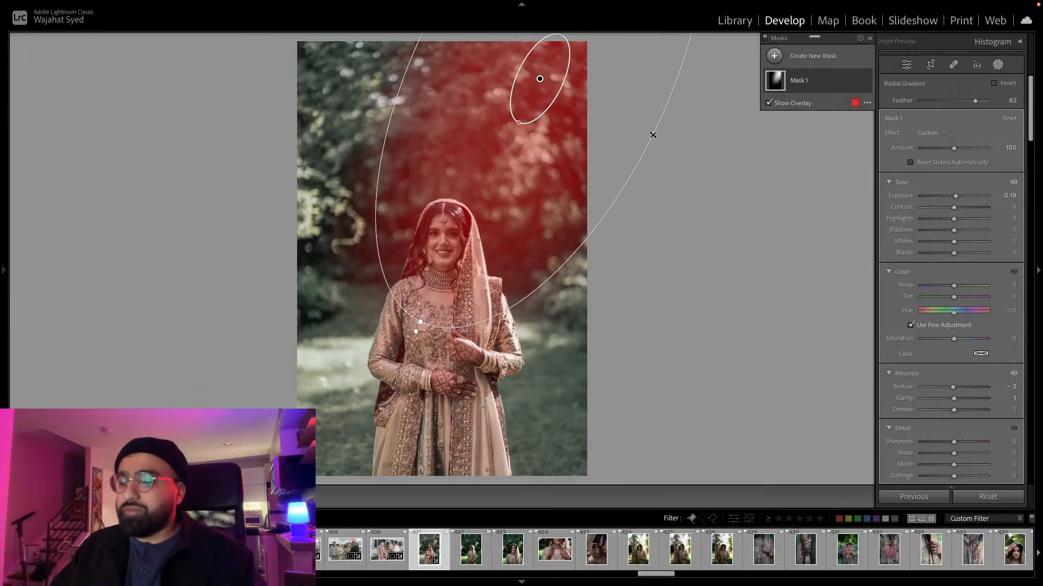
drag(514, 145, 511, 131)
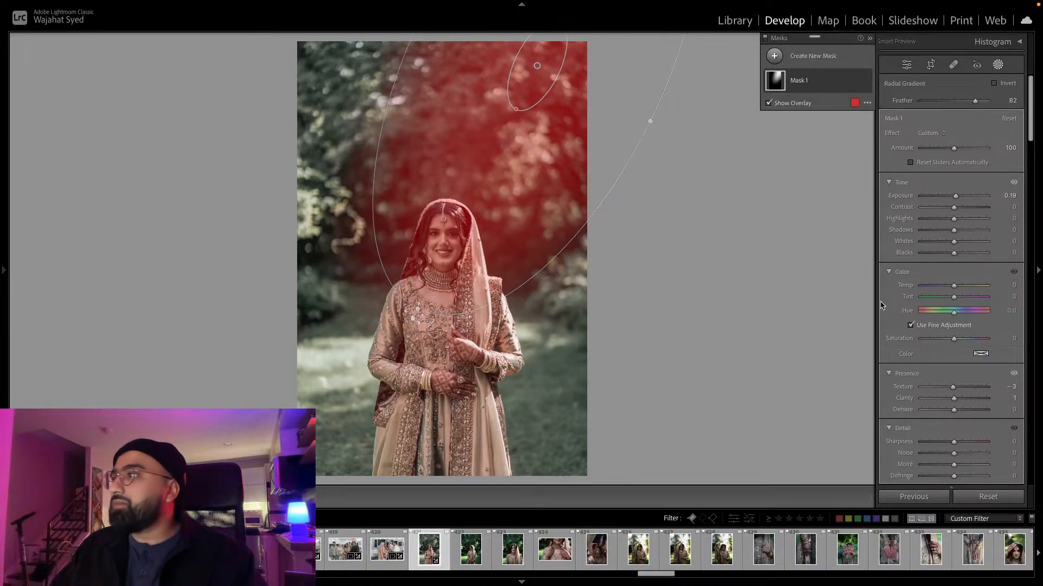
drag(955, 418, 941, 418)
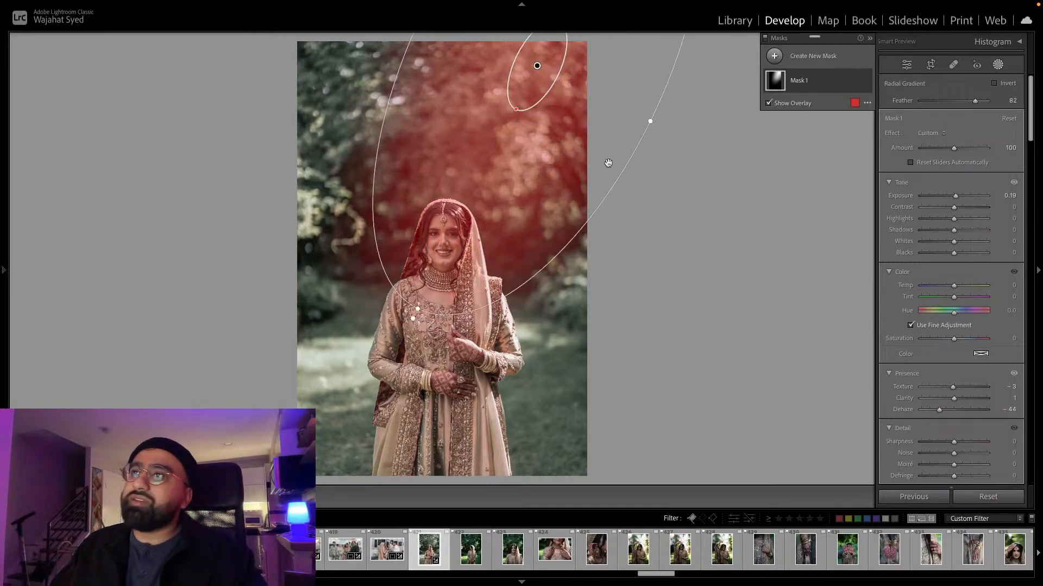
Widen the radial gradient mask slightly, finish masking and compare the portrait with its unedited version.
drag(653, 122, 682, 137)
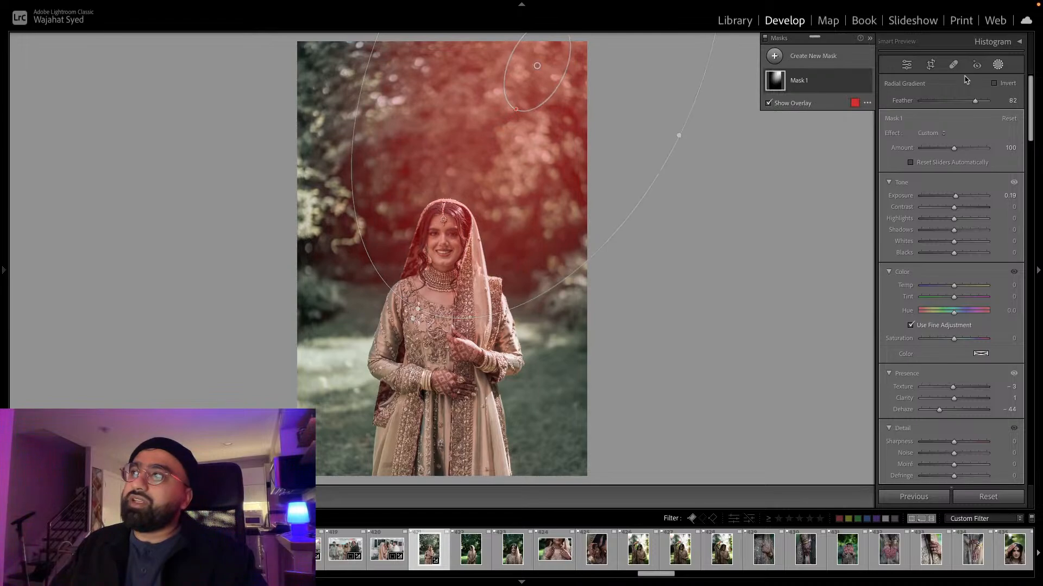
click(997, 65)
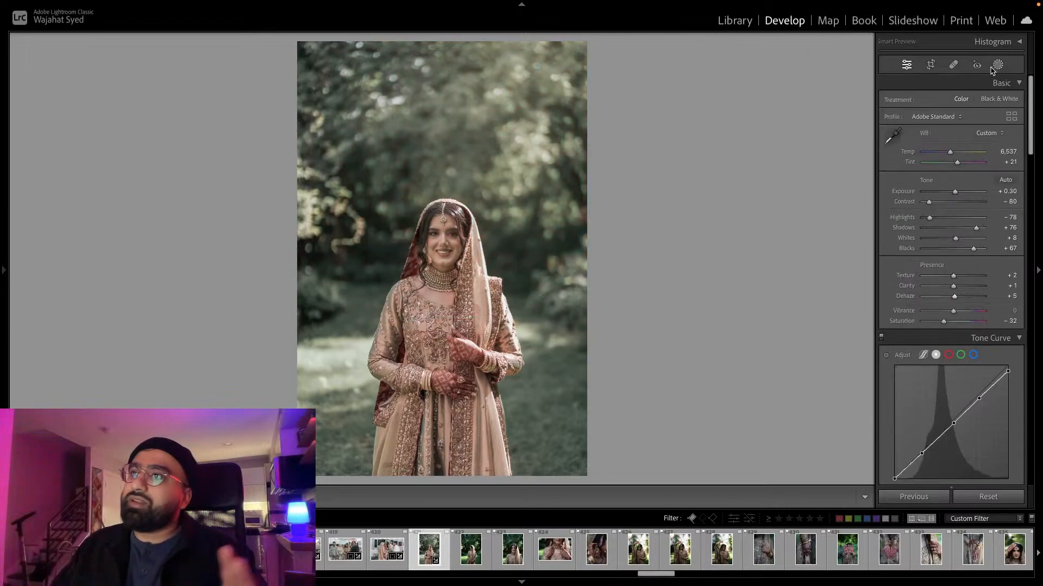
key(backslash)
key(backslash)
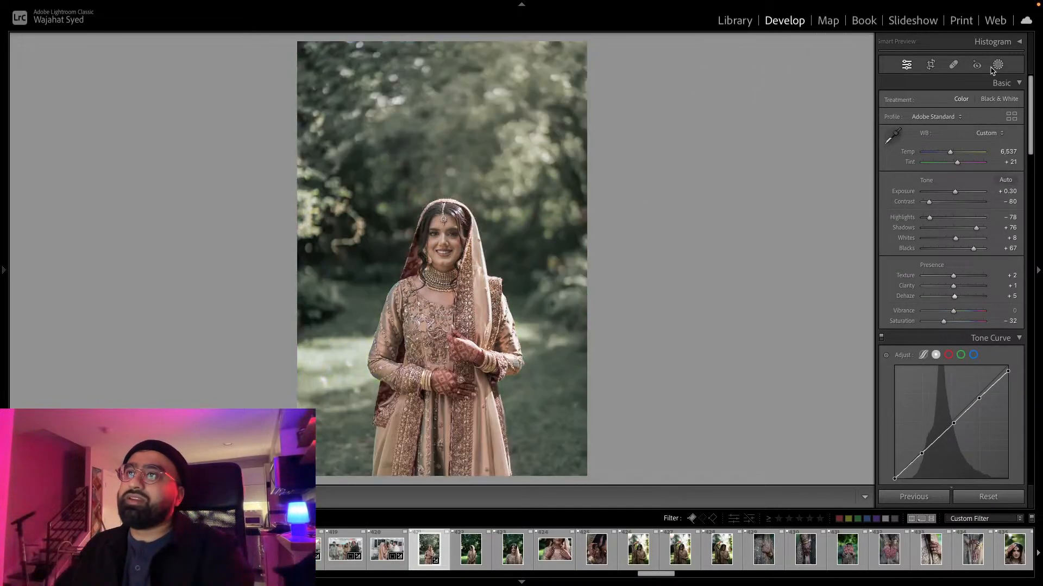
Set the portrait's blacks to +27 and shadows to +77, and the calibration's green primary saturation to +42.
drag(973, 248, 967, 251)
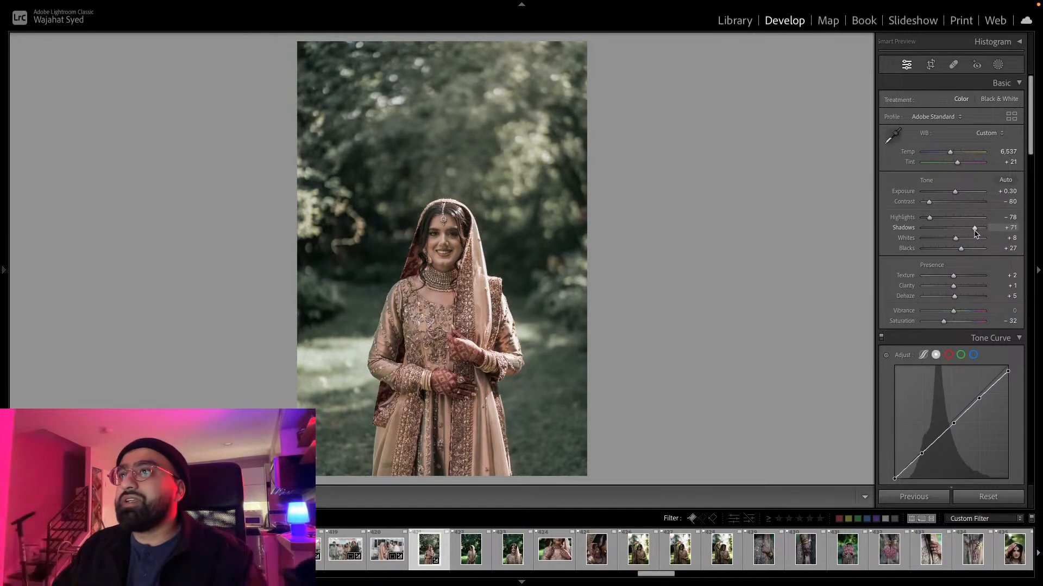
scroll(970, 248, down, 15)
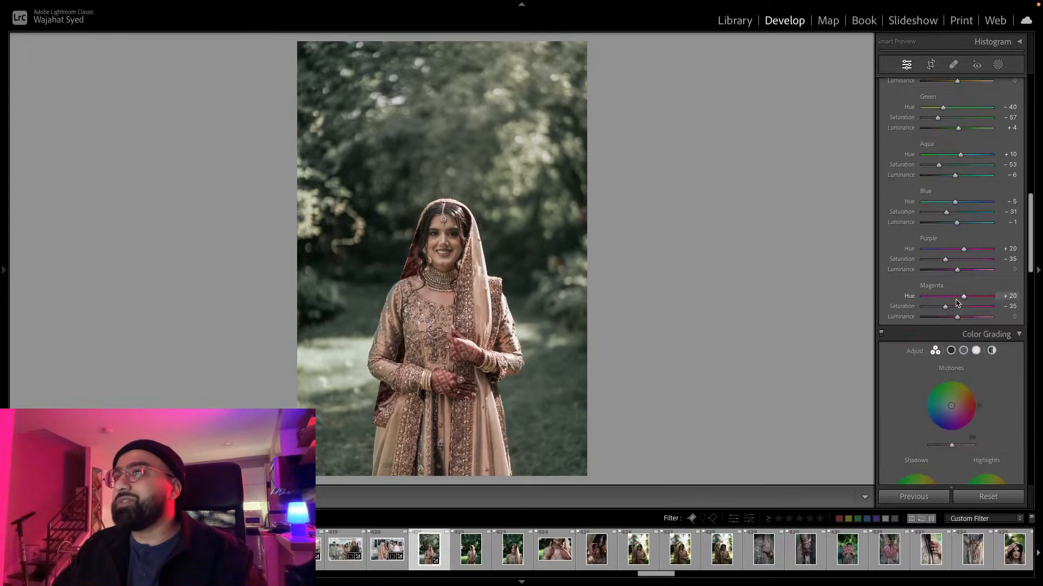
drag(958, 436, 965, 436)
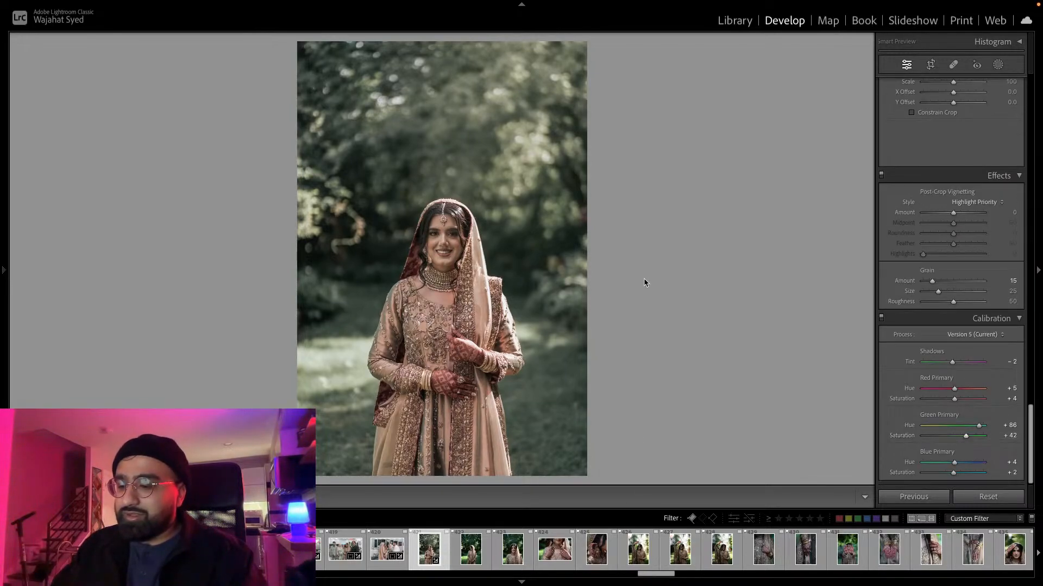
Copy the portrait's develop settings including Mask 1, without healing and crop, and paste them onto the next bride photo.
key(ctrl+shift+c)
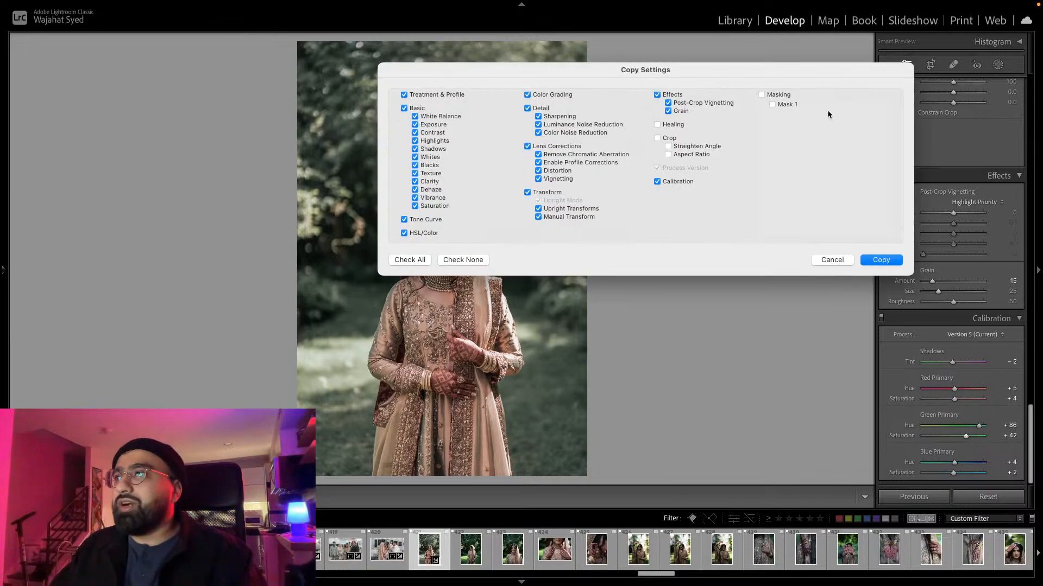
click(880, 259)
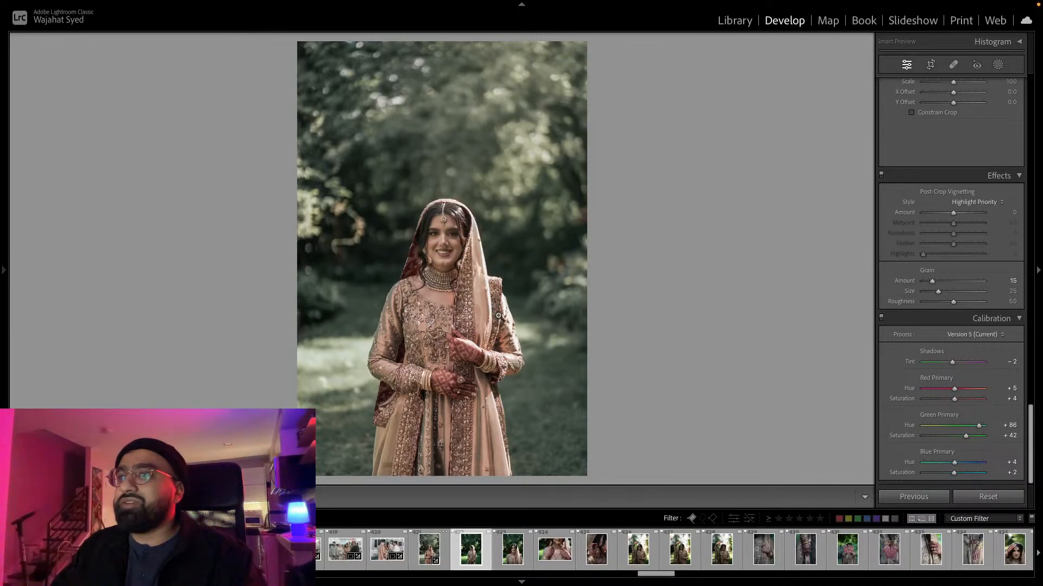
click(471, 549)
key(ctrl+shift+v)
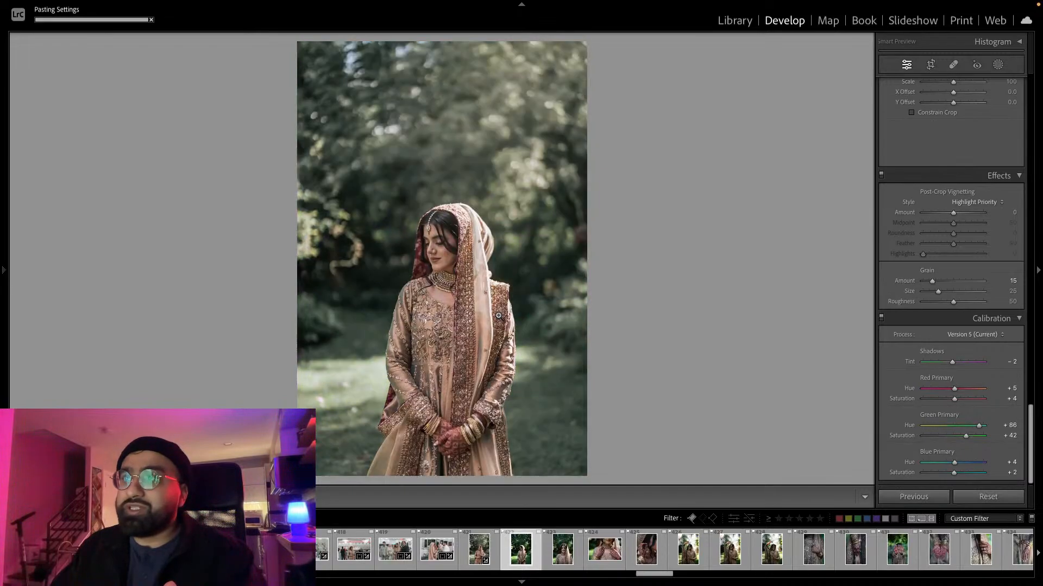
Soften the photo of the bride looking down with texture -40 and clarity -33, checking her face up close and comparing with the original.
scroll(953, 251, up, 3)
scroll(953, 251, up, 15)
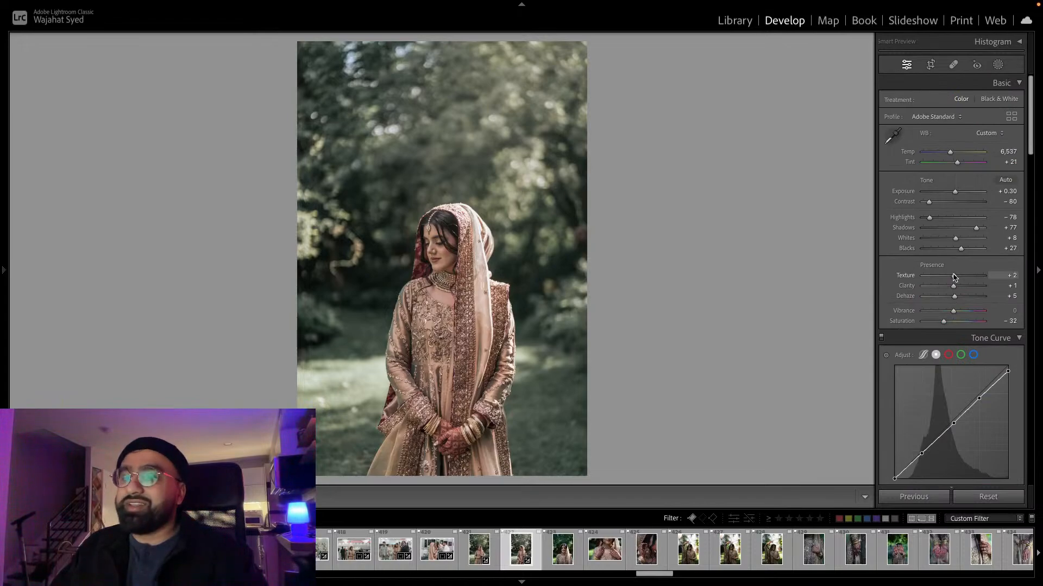
key(backslash)
key(backslash)
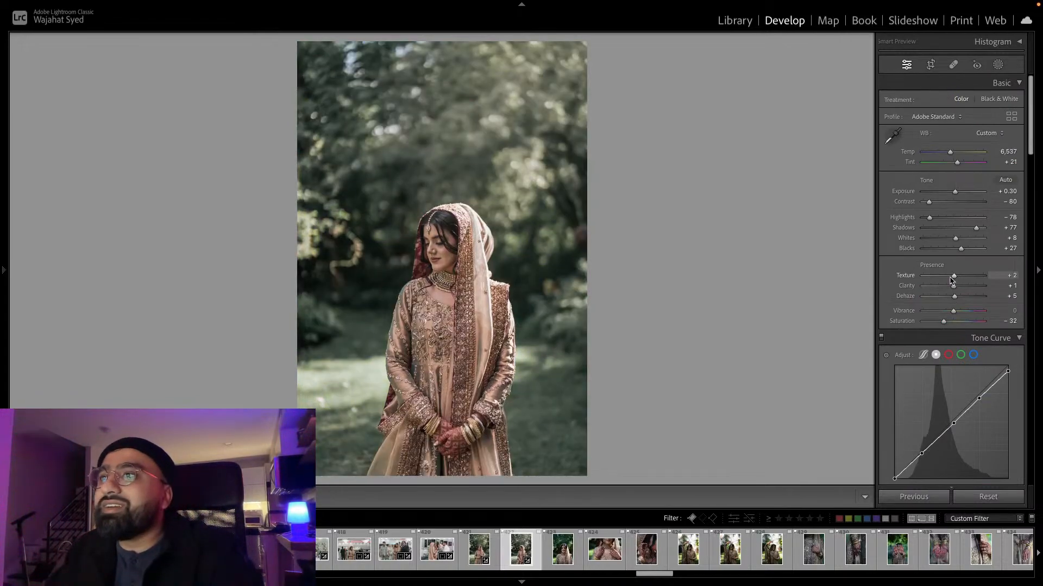
click(469, 256)
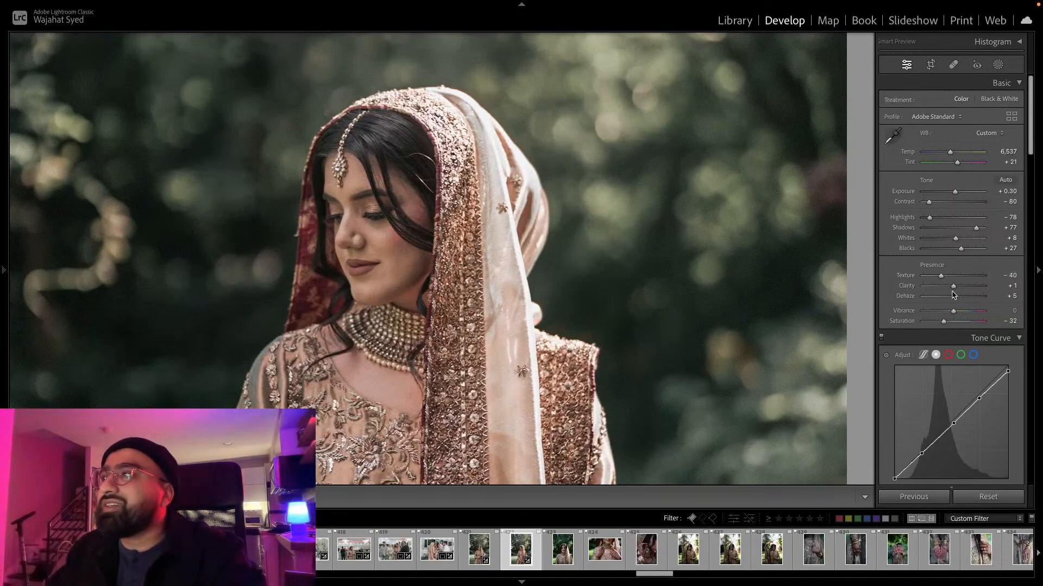
drag(948, 289, 943, 290)
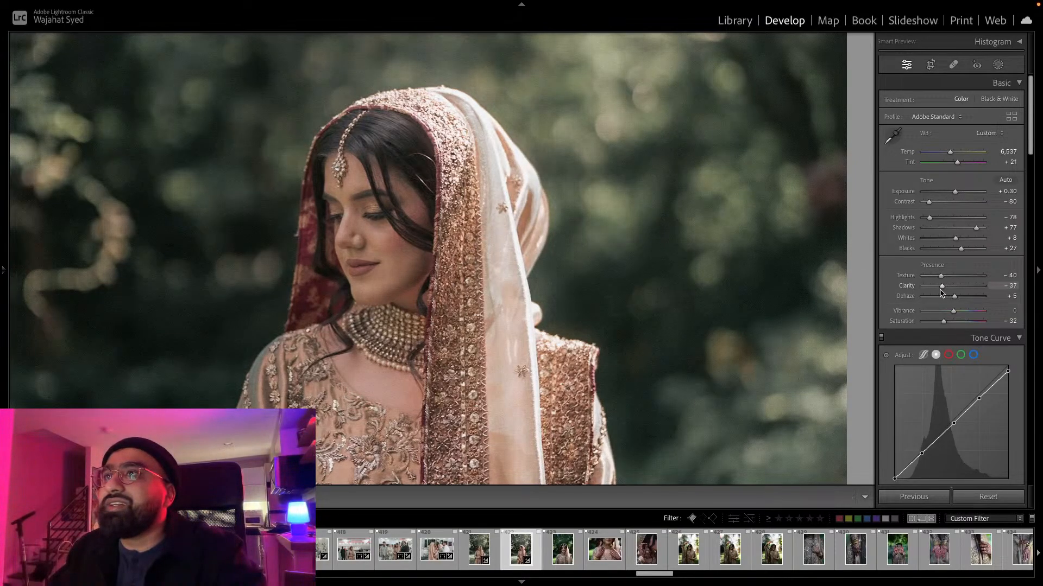
click(574, 298)
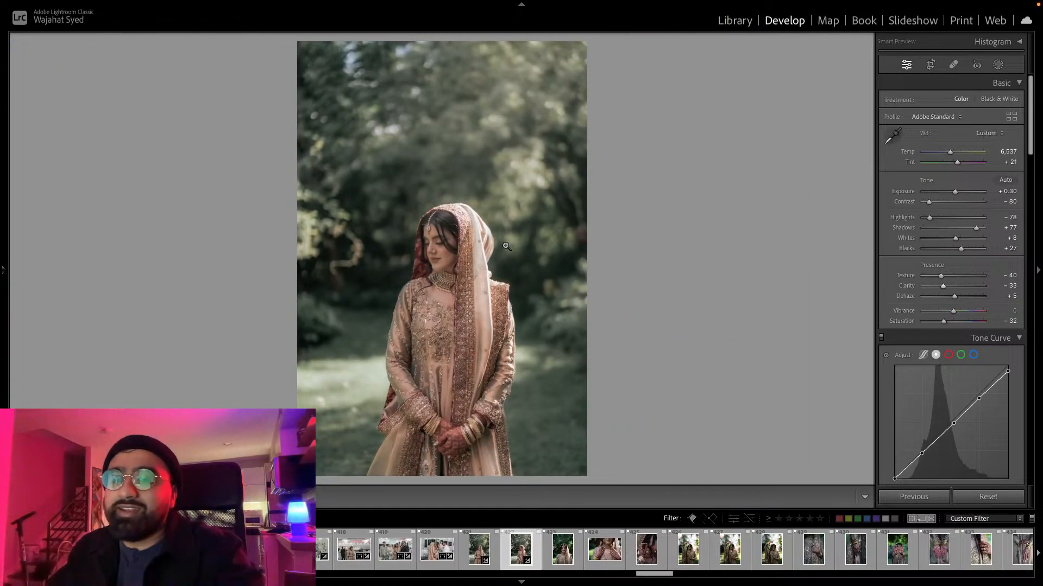
key(backslash)
key(backslash)
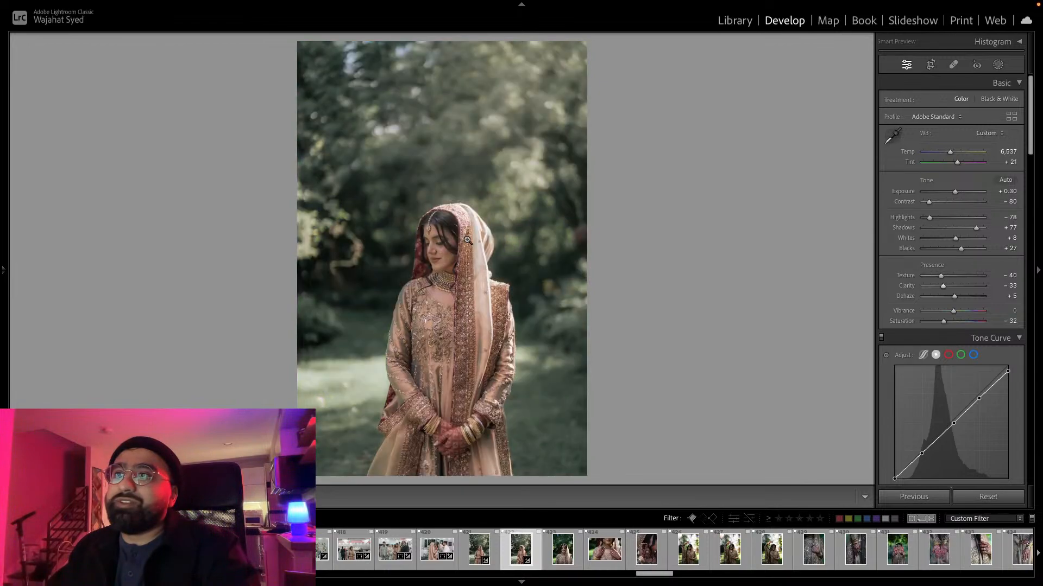
Set the exposure of the photo of the bride looking down to +0.35.
scroll(971, 307, down, 15)
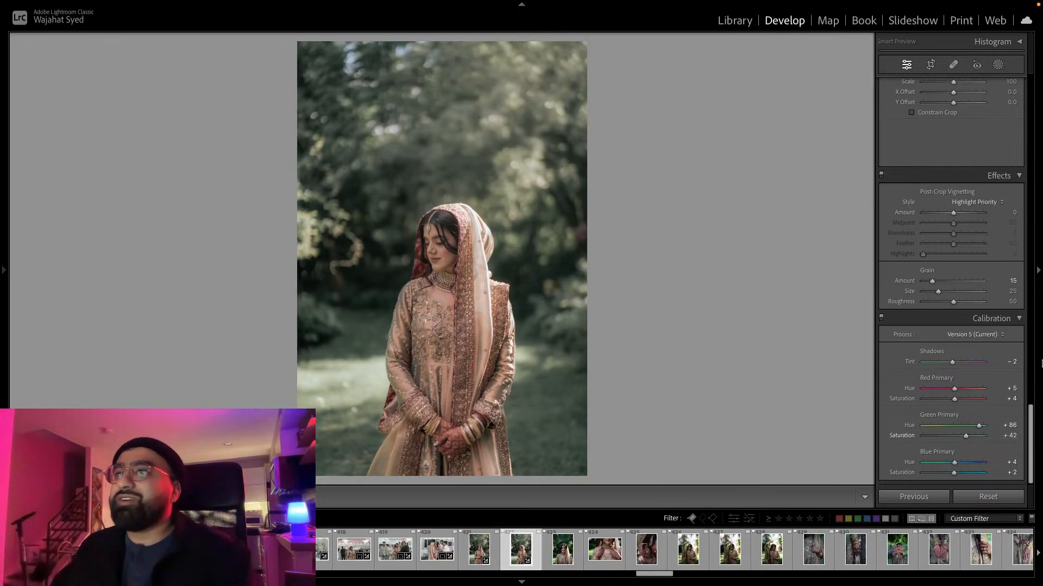
scroll(914, 366, up, 5)
scroll(914, 366, up, 8)
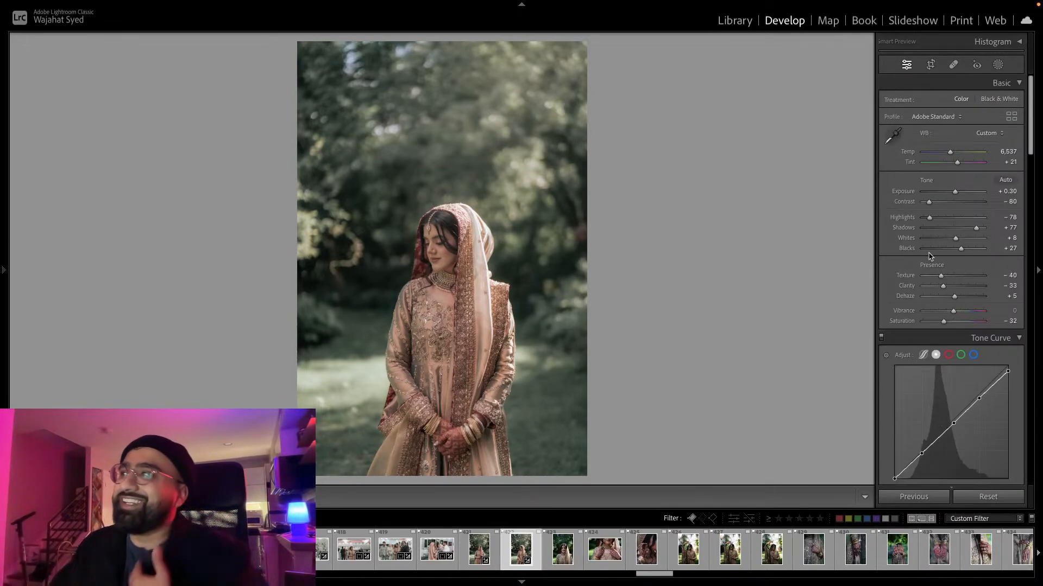
drag(954, 192, 954, 191)
Copy this photo's settings with Mask 1 and paste them onto the previous smiling portrait, replacing its existing mask.
key(super+shift+c)
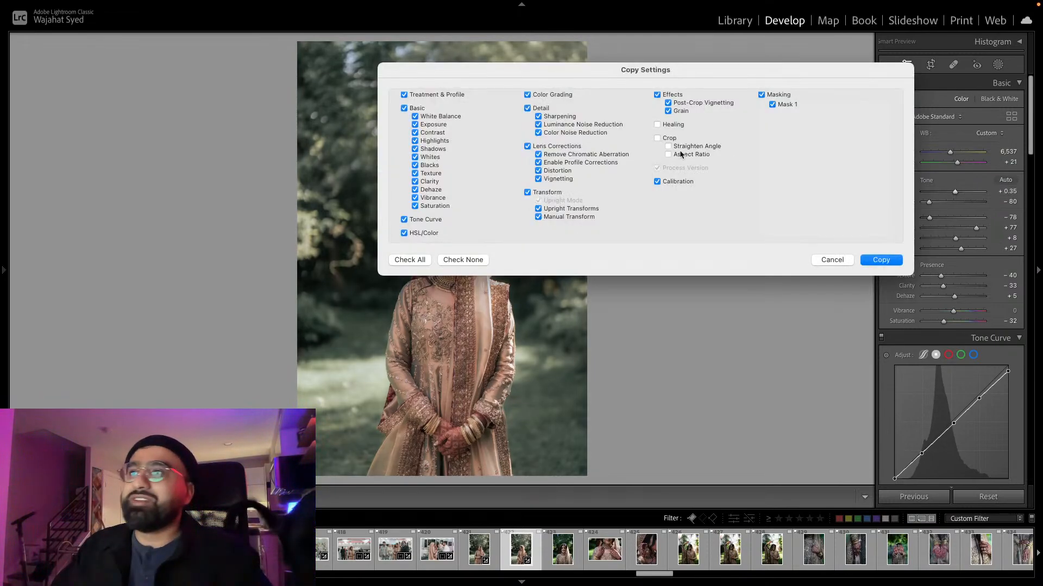
click(880, 260)
key(Left)
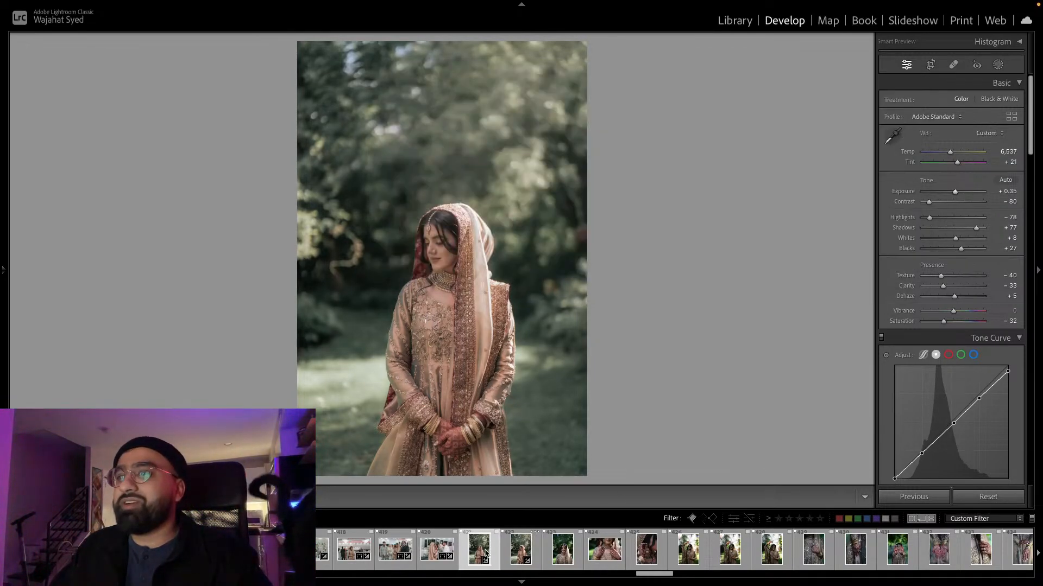
key(super+shift+v)
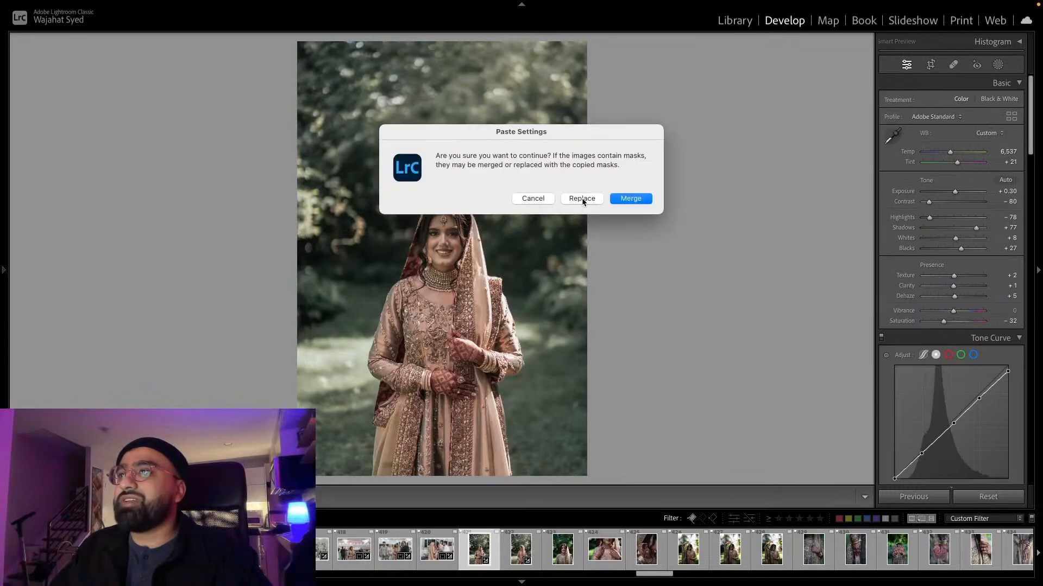
click(584, 199)
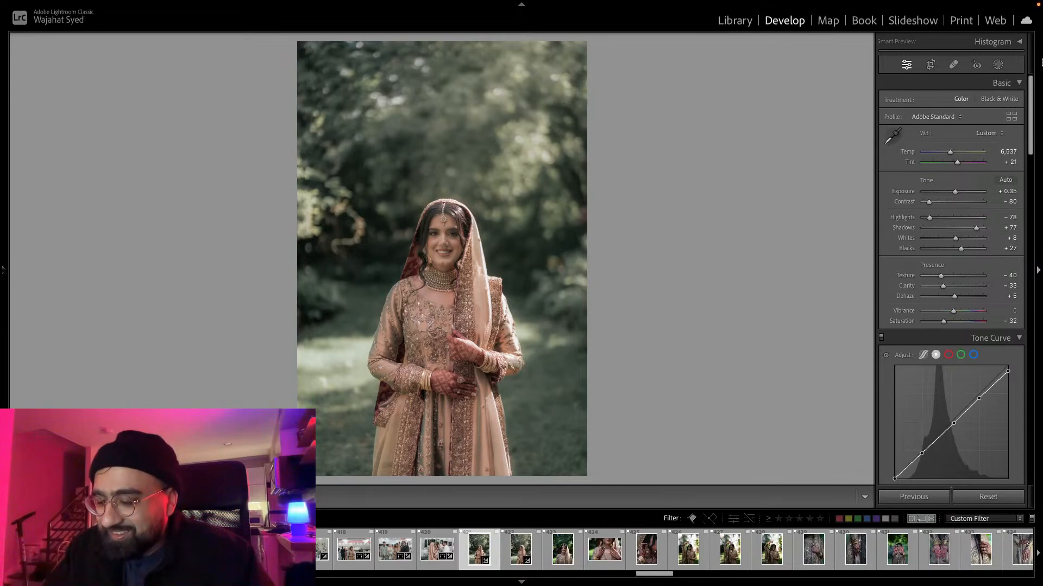
Copy the smiling portrait's settings including Mask 1 and paste them onto the closer bride portrait two photos ahead.
key(super+shift+c)
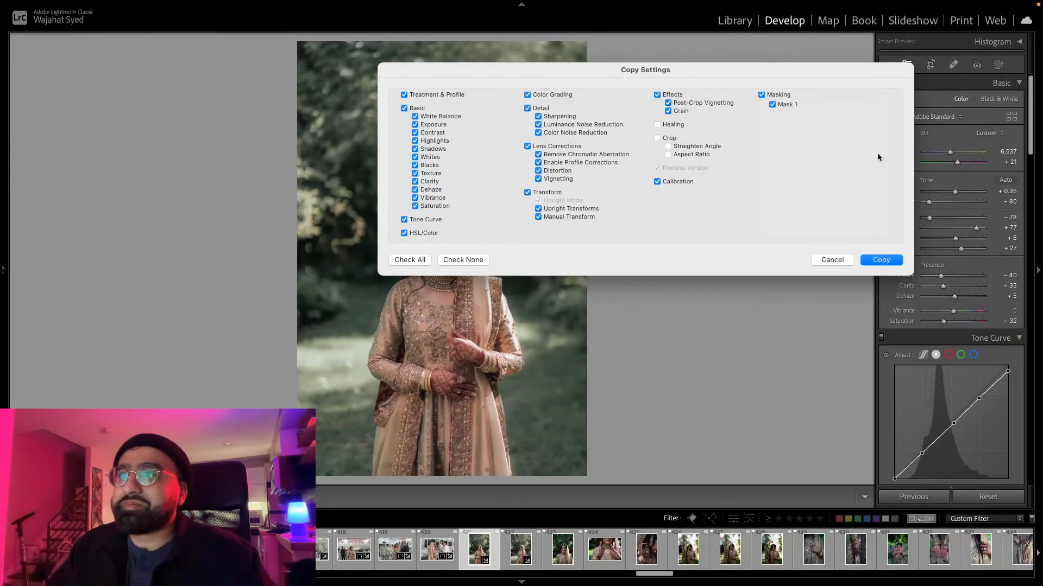
click(880, 261)
key(Right)
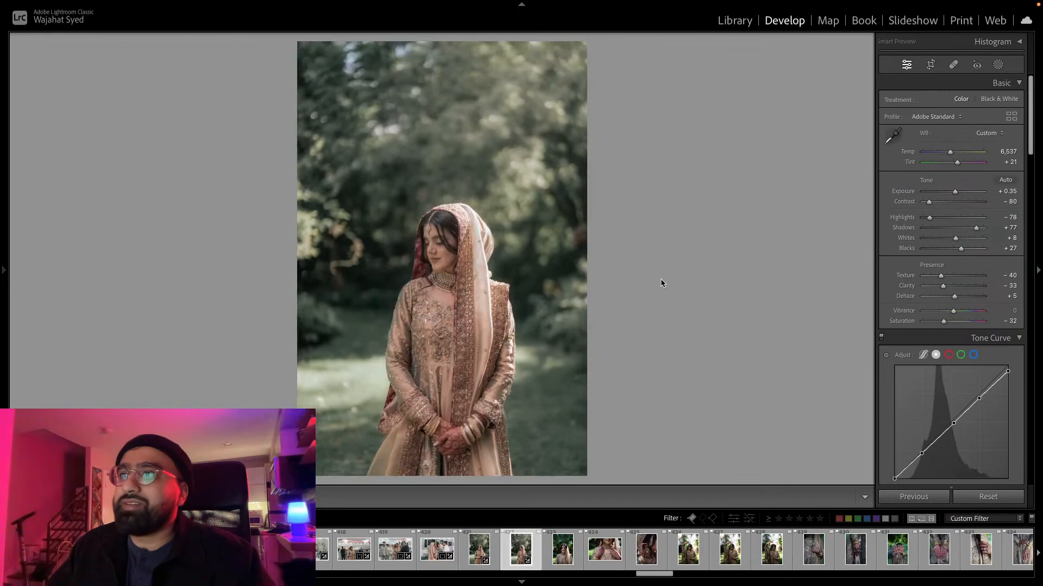
key(Right)
key(super+shift+v)
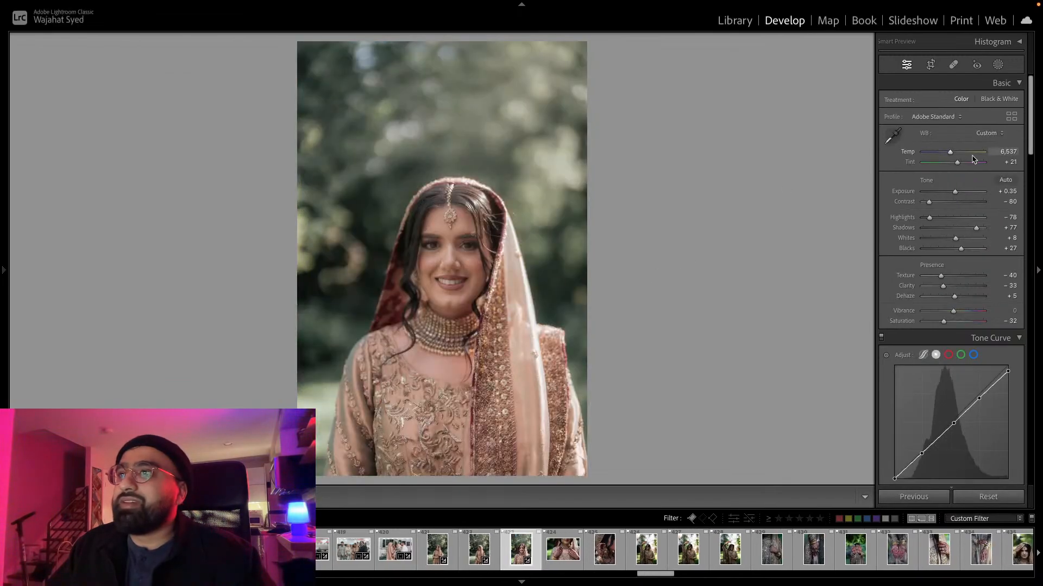
Set the closer portrait's exposure to +0.15 and crop it tighter from the upper left corner at the original aspect ratio.
drag(956, 191, 954, 191)
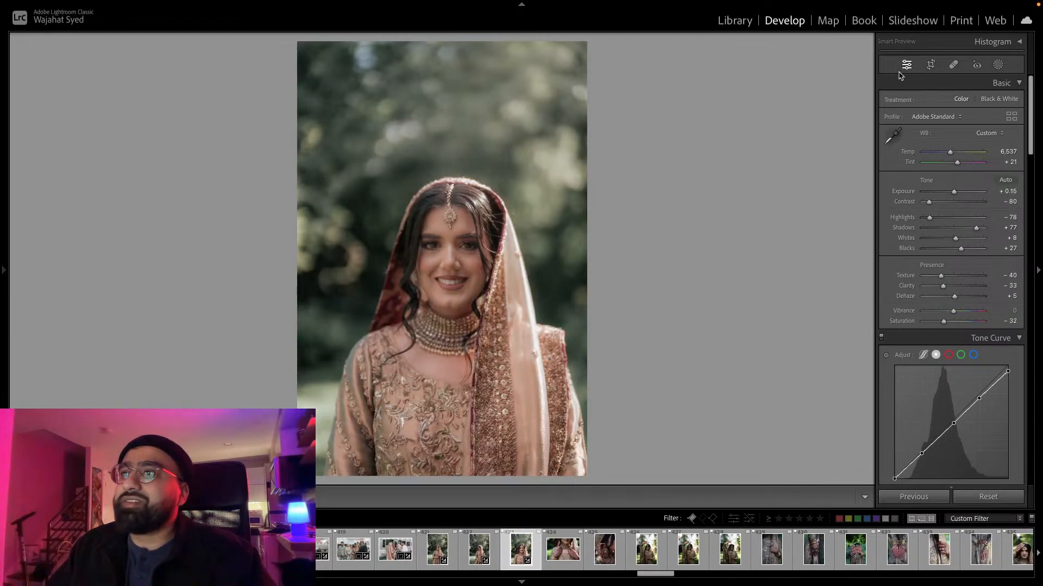
click(930, 65)
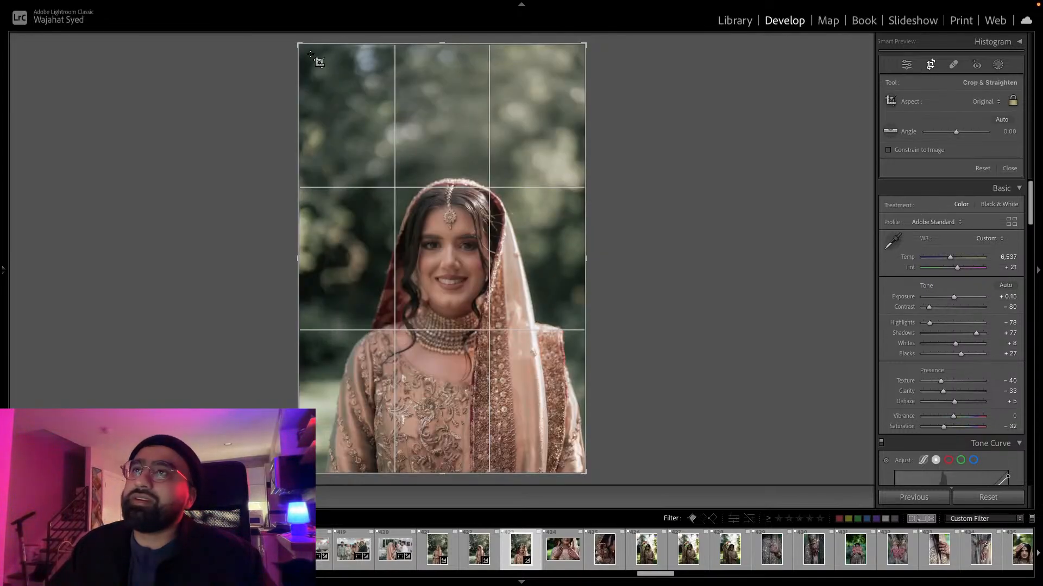
drag(300, 46, 337, 101)
key(Return)
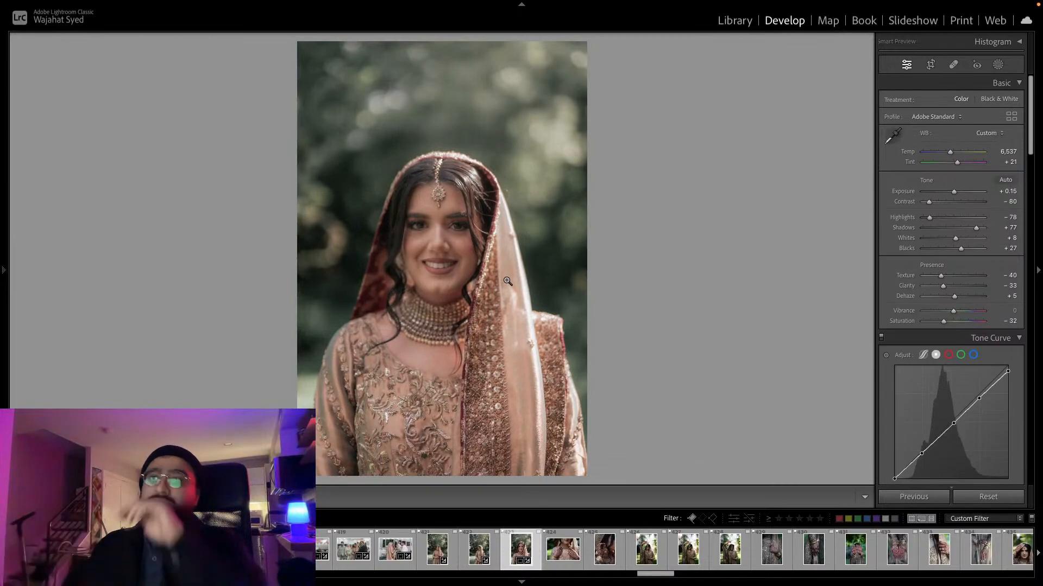
Copy the cropped portrait's settings onto the close-up of the hennaed hands and necklace, and set its exposure to -0.10 and tint to +5.
key(ctrl+shift+c)
click(879, 258)
key(Right)
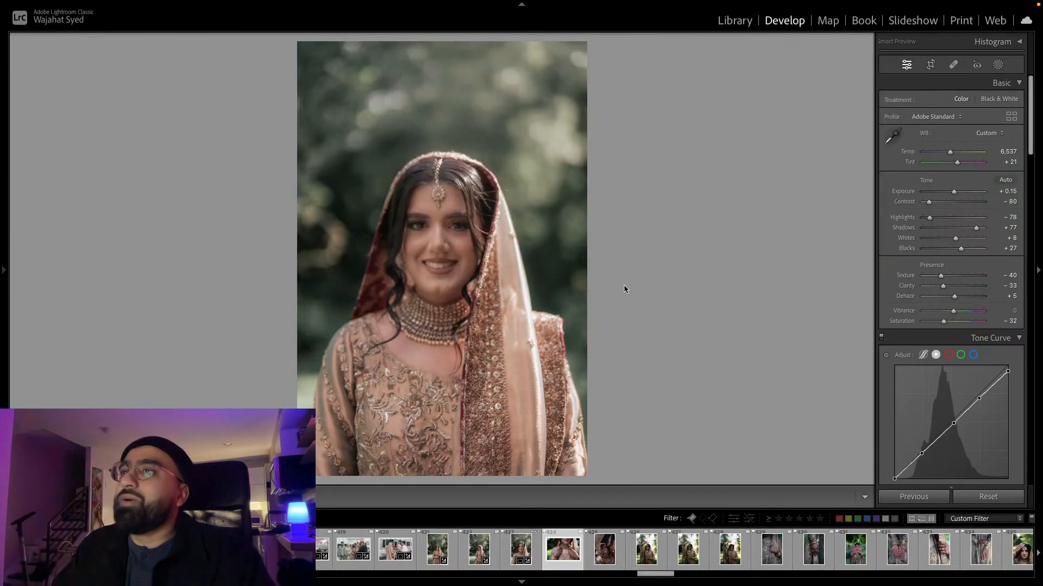
key(ctrl+shift+v)
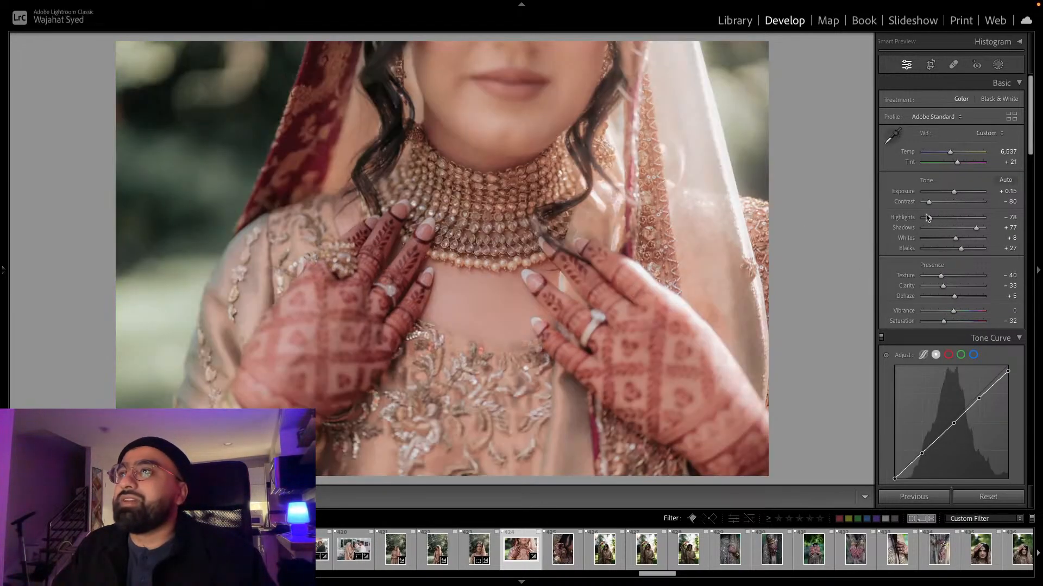
drag(953, 192, 950, 192)
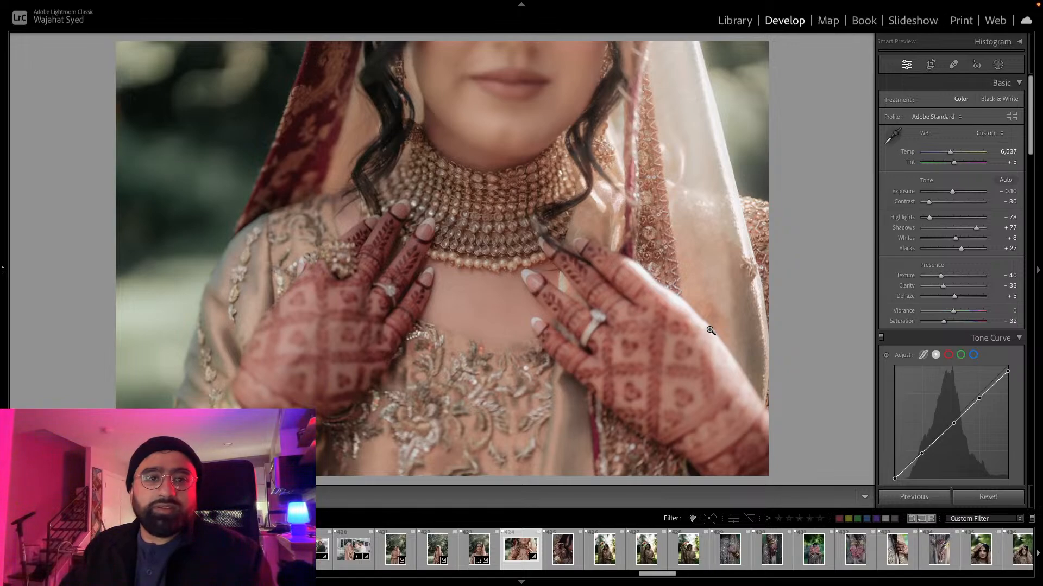
Copy the hands photo's settings onto the earring close-up, and set exposure +0.45, highlights -42, shadows +38 and tint -13.
key(super+shift+c)
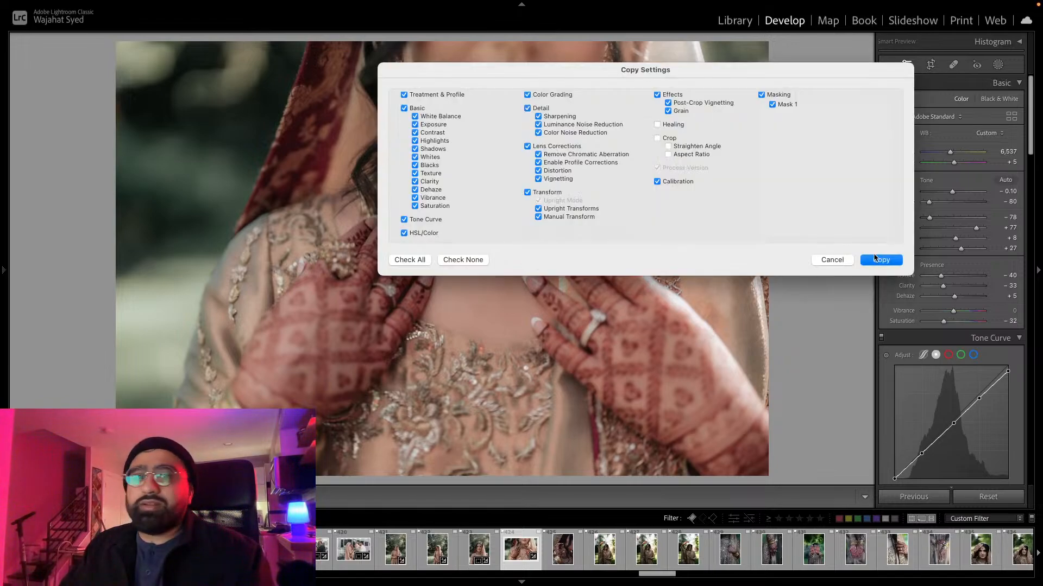
click(874, 259)
key(Right)
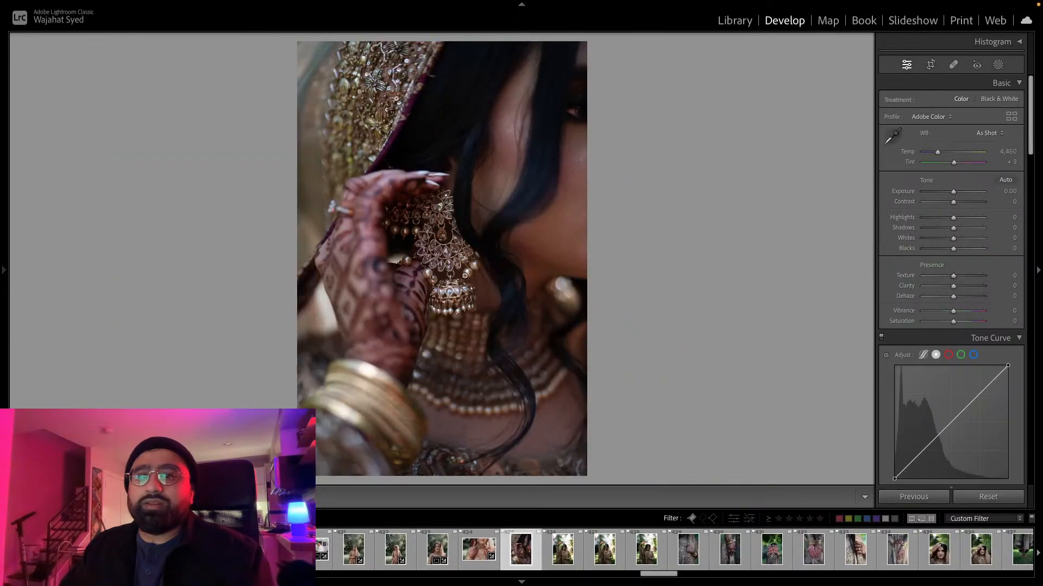
key(super+shift+v)
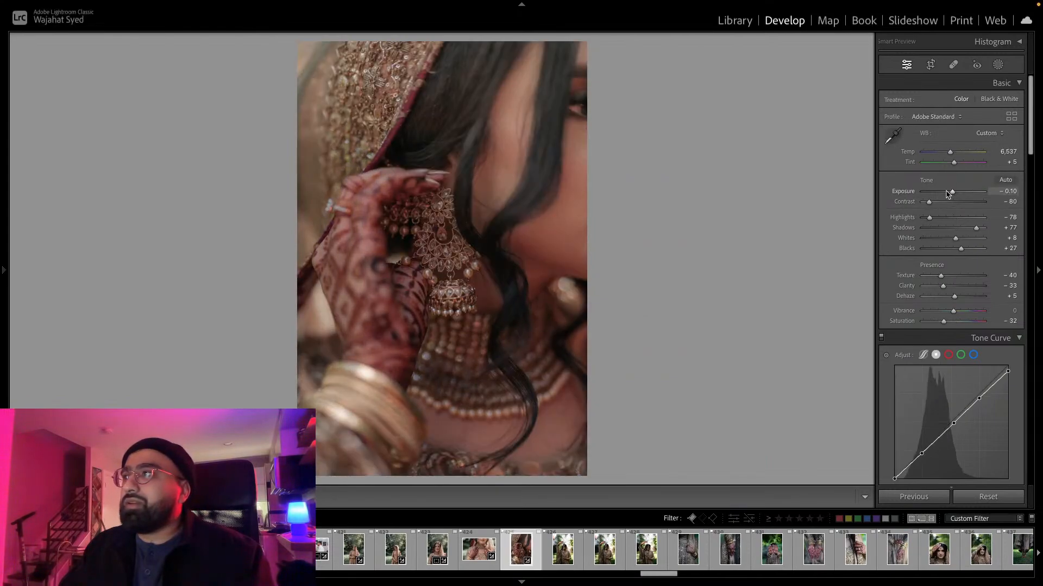
drag(951, 193, 965, 228)
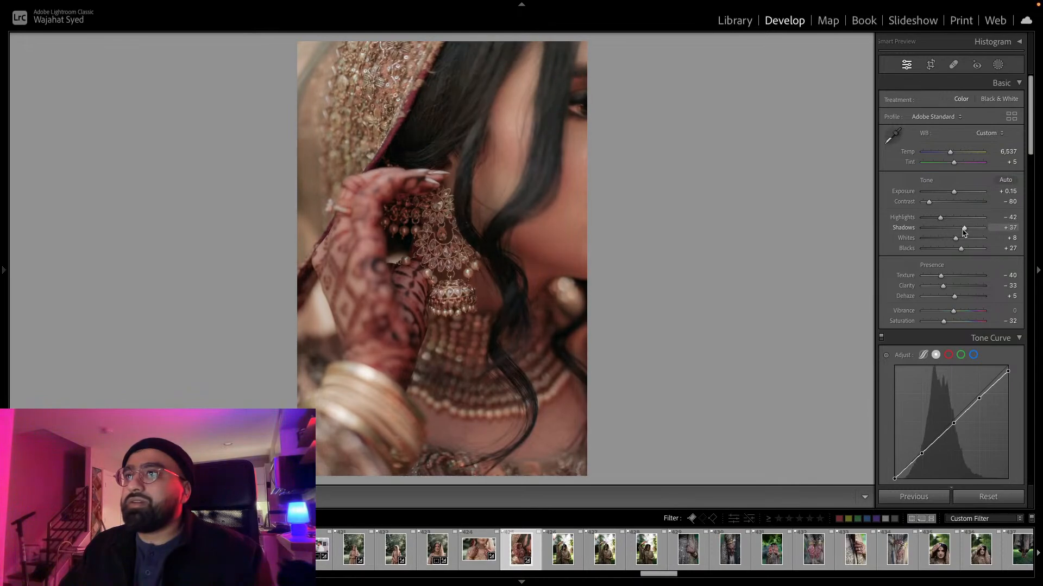
mouse_move(955, 192)
mouse_down()
mouse_move(951, 163)
mouse_move(955, 193)
mouse_up()
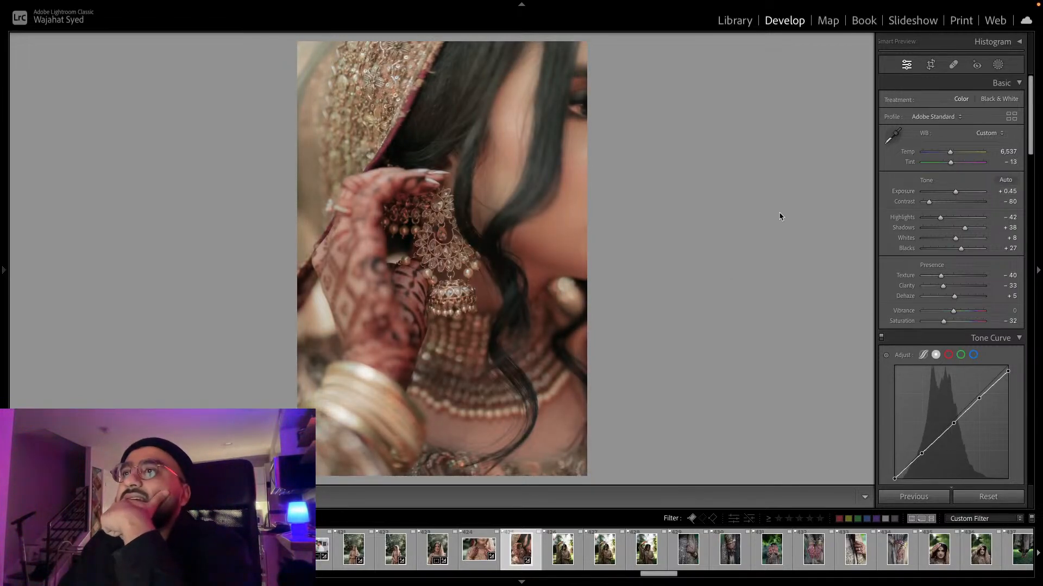
Set the earring close-up's shadows to +46, and reposition, rotate and narrow Mask 1's radial gradient over the veil and raised hand.
drag(964, 227, 972, 228)
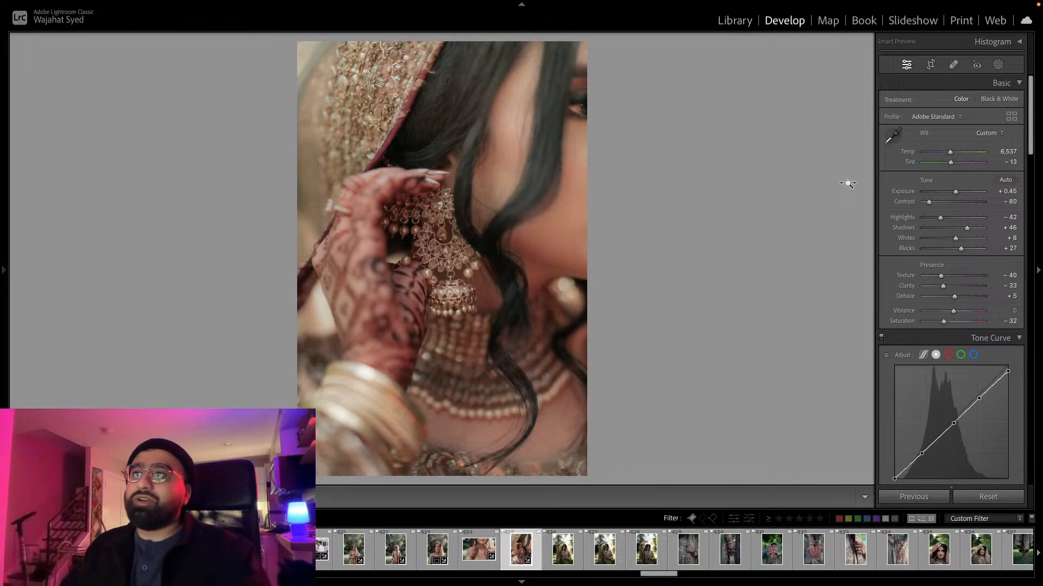
key(k)
click(783, 107)
mouse_move(500, 133)
mouse_down()
mouse_move(232, 113)
mouse_move(305, 228)
mouse_move(263, 168)
mouse_up()
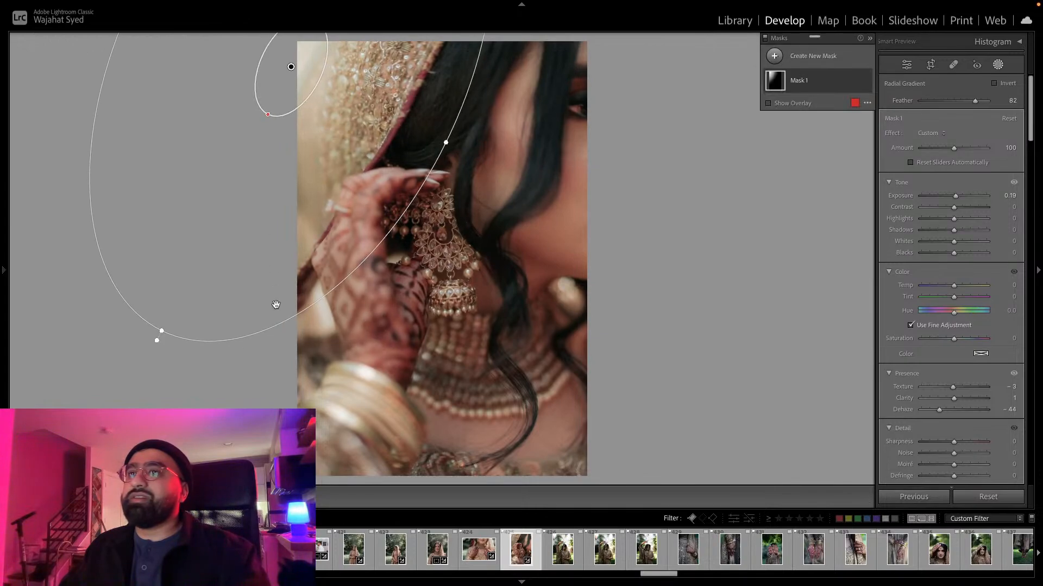
drag(148, 344, 418, 264)
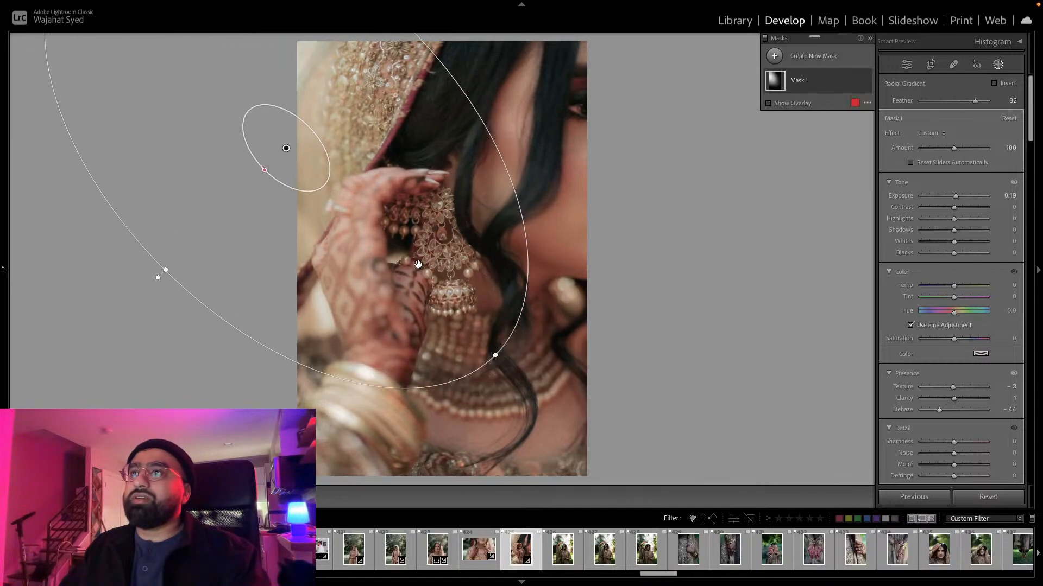
drag(163, 272, 106, 320)
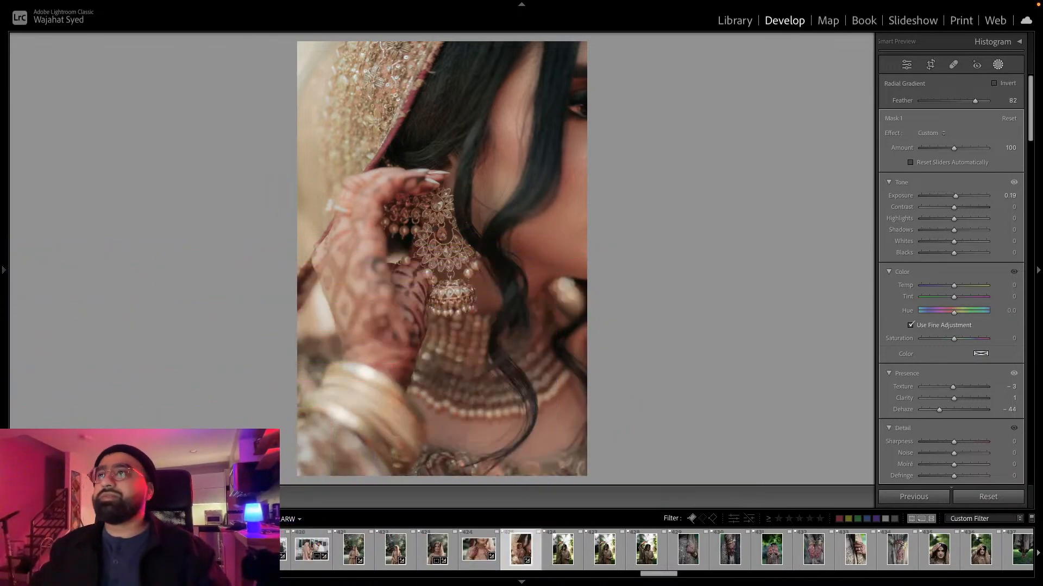
click(679, 203)
drag(315, 158, 286, 136)
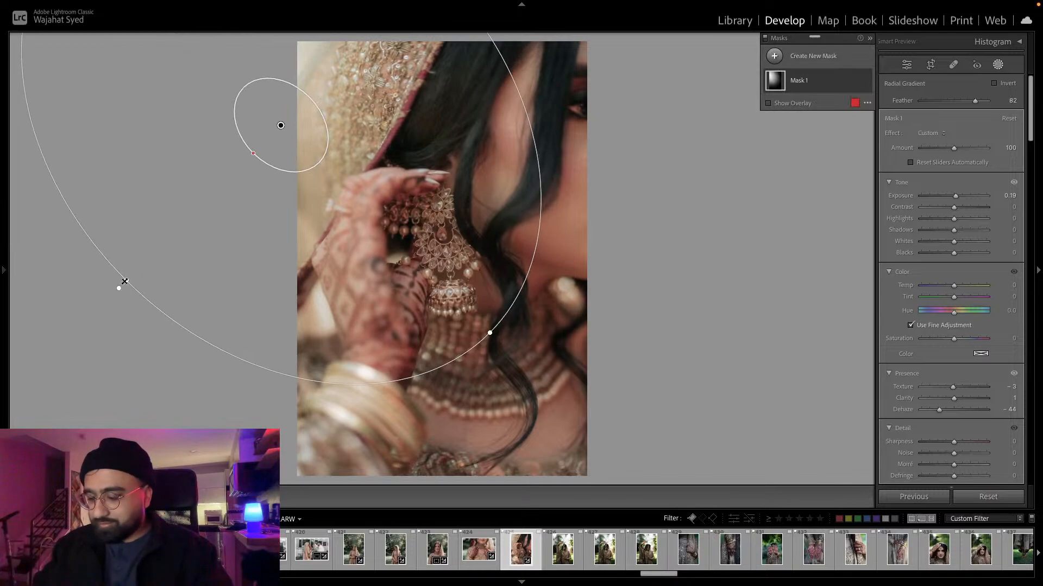
drag(125, 282, 226, 211)
drag(287, 101, 318, 135)
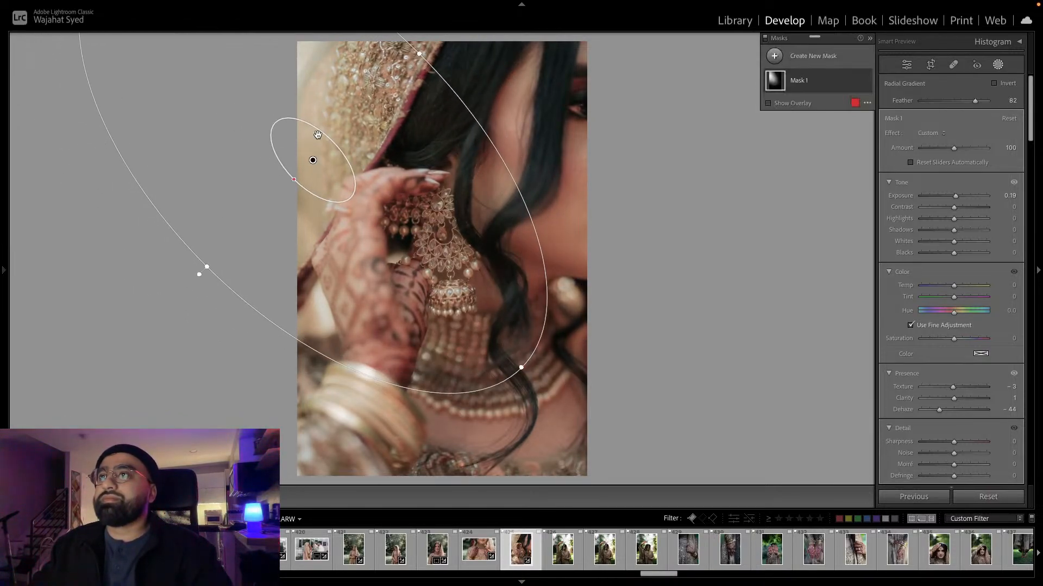
click(998, 64)
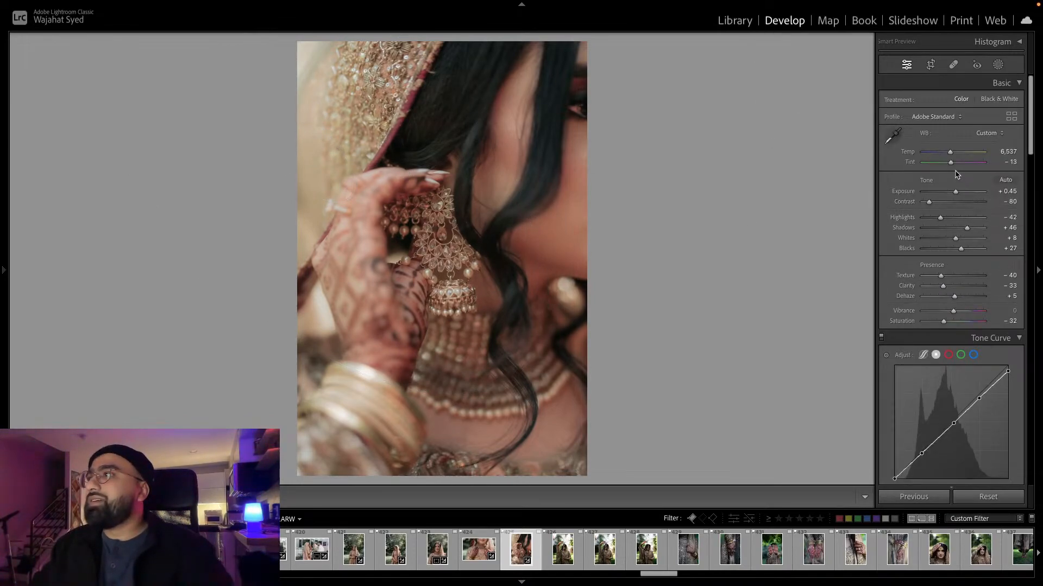
Set the temperature to 7,243 and tint to -32, raise the tone curve's black point, and fine-tune its midtone and highlight points.
drag(951, 163, 954, 152)
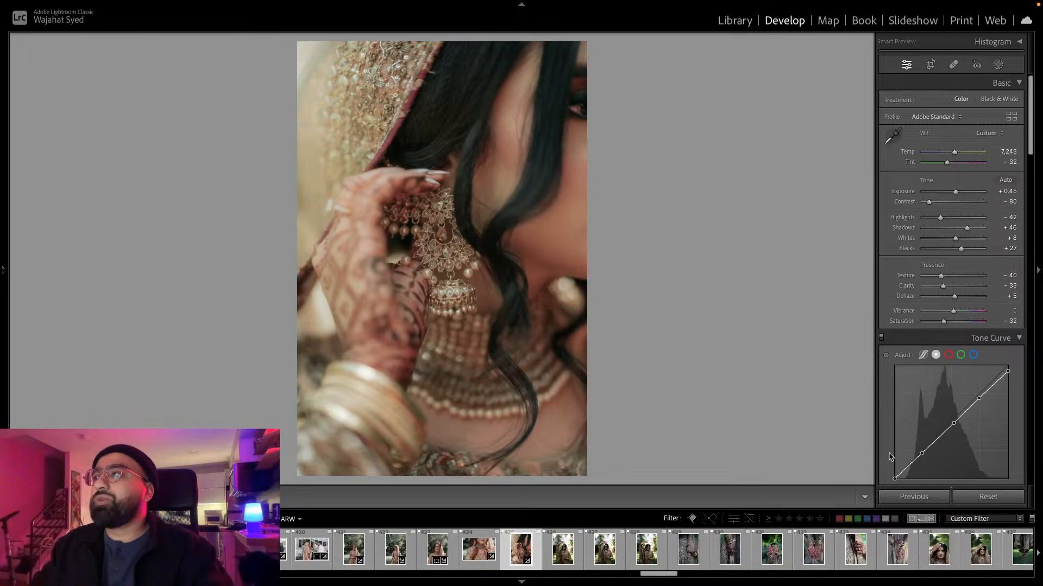
drag(893, 480, 896, 459)
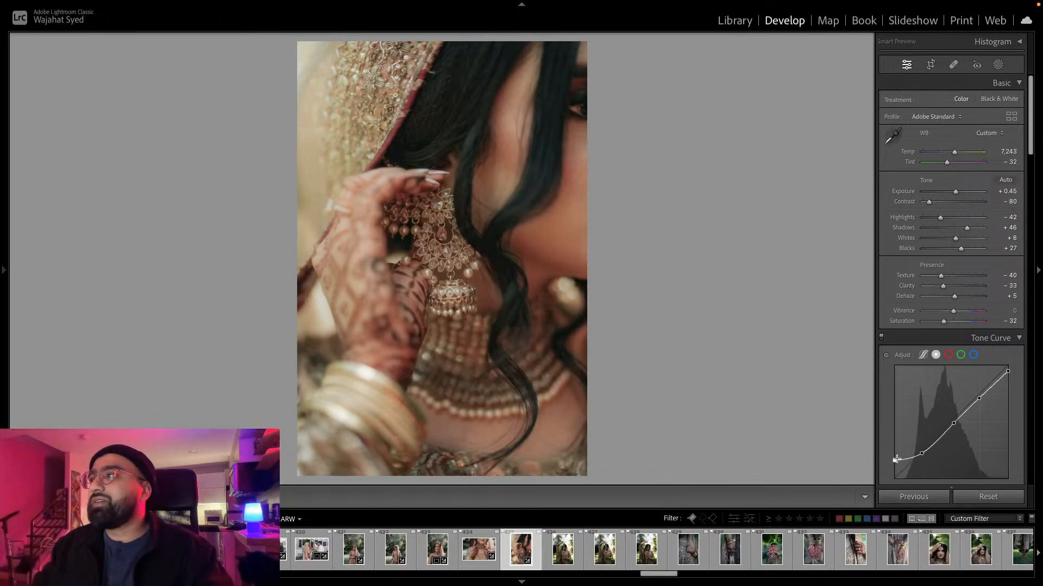
drag(954, 423, 955, 427)
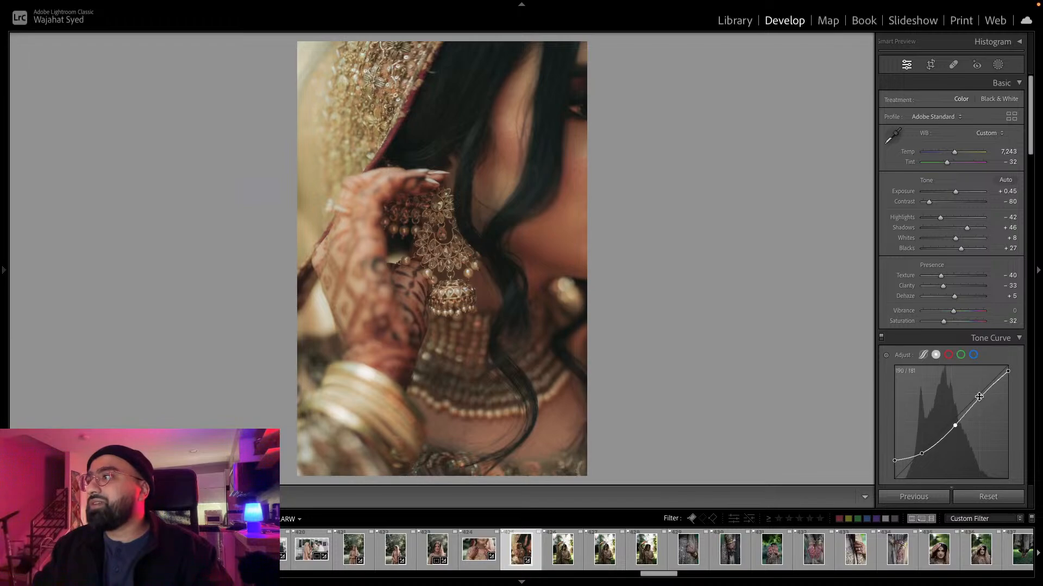
drag(980, 397, 981, 399)
drag(893, 462, 956, 425)
Add a linear gradient mask fading inward across the bride's face and hair, with clarity -72 and dehaze -1.
key(m)
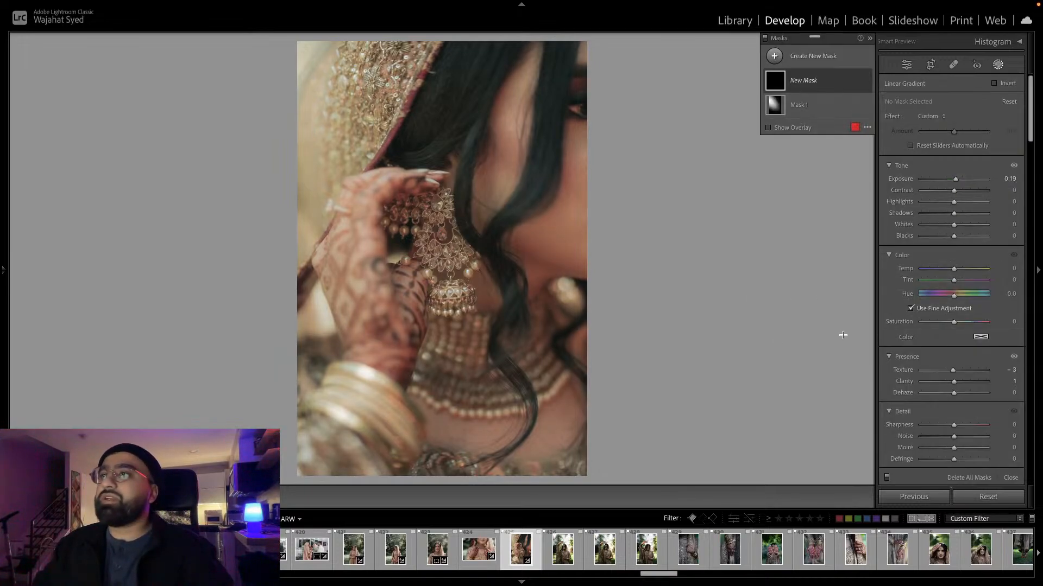
drag(328, 187, 837, 329)
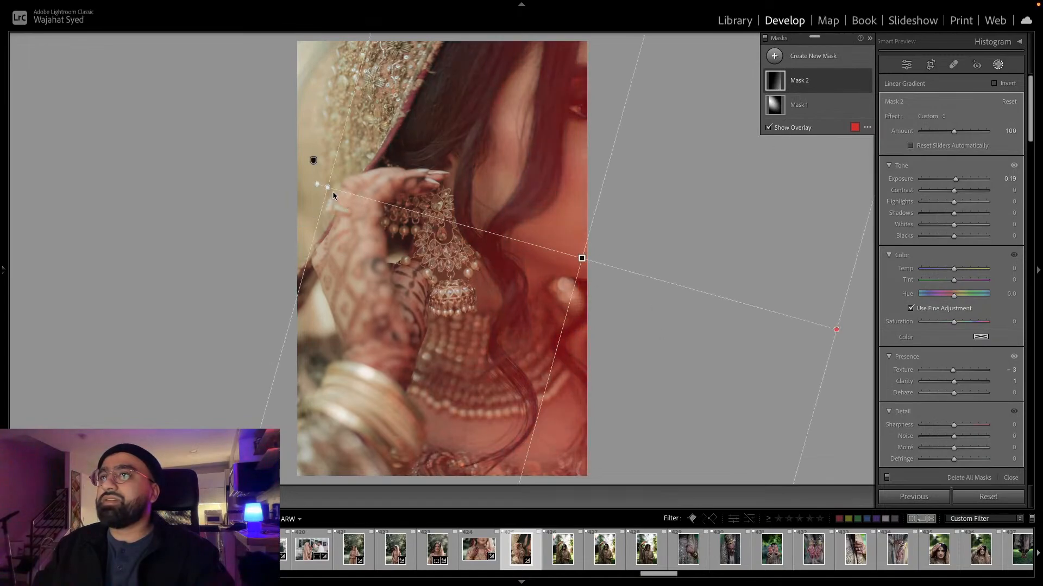
mouse_move(327, 187)
mouse_down()
mouse_move(415, 202)
mouse_move(338, 190)
mouse_up()
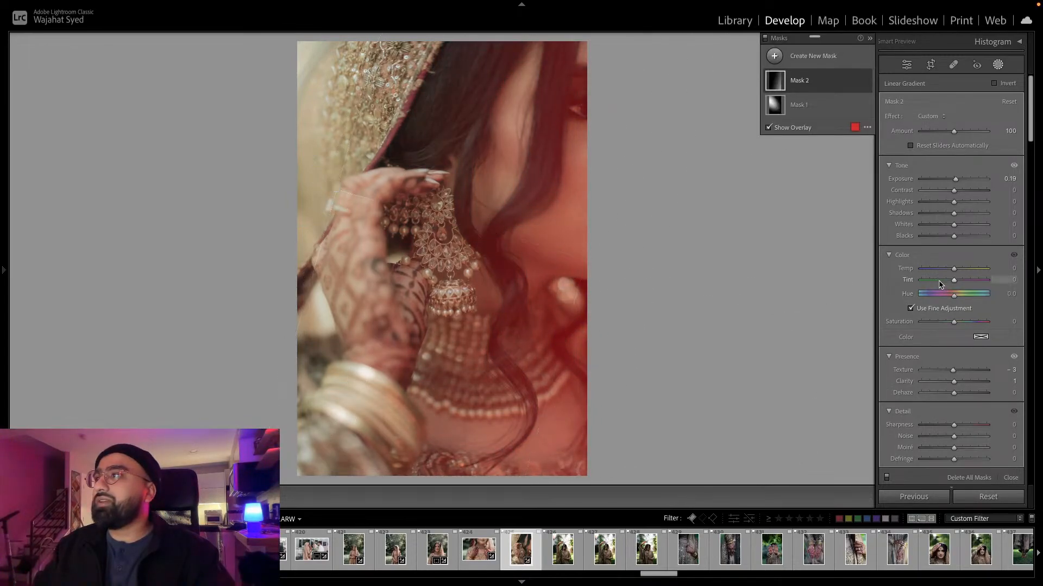
mouse_move(953, 236)
mouse_down()
mouse_move(937, 235)
mouse_move(957, 239)
mouse_up()
double_click(956, 237)
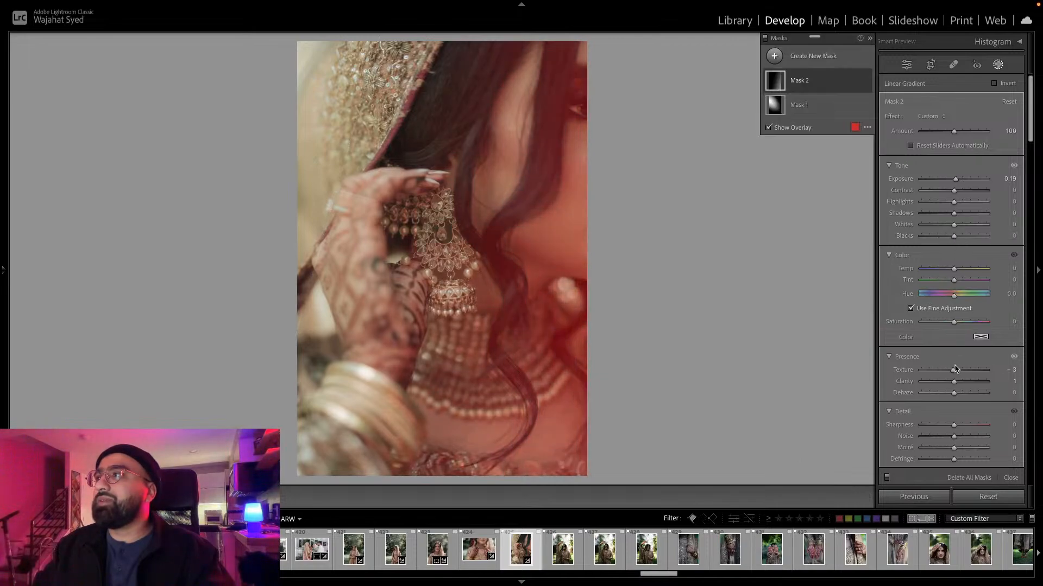
drag(950, 401, 931, 389)
click(951, 392)
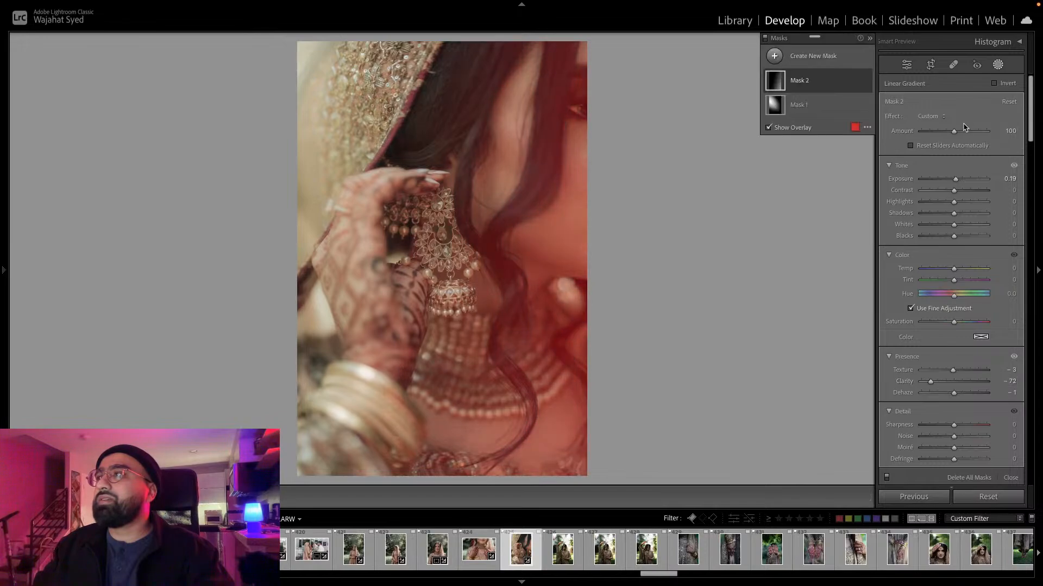
Set Mask 2's exposure to -0.67, and shift and rotate its gradient diagonally so it covers the photo's lower right corner.
mouse_move(957, 183)
mouse_down()
mouse_move(935, 190)
mouse_move(961, 191)
mouse_move(948, 192)
mouse_up()
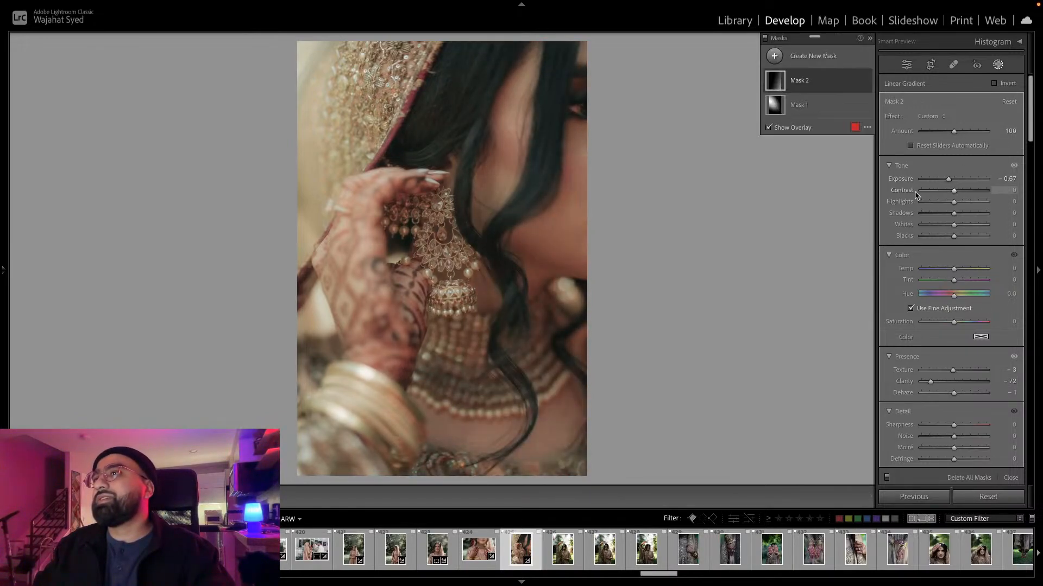
drag(584, 260, 561, 284)
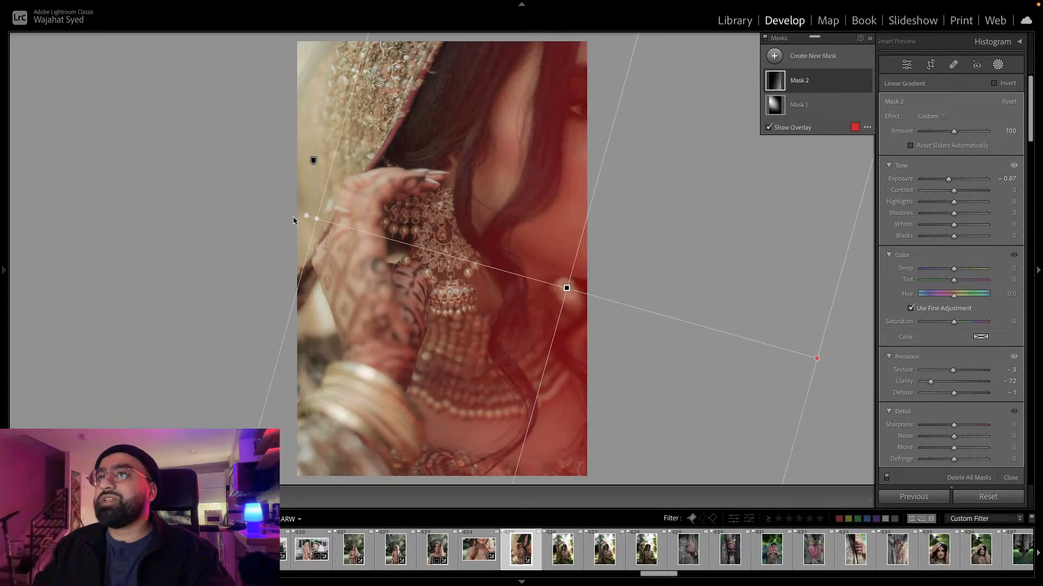
drag(305, 213, 571, 291)
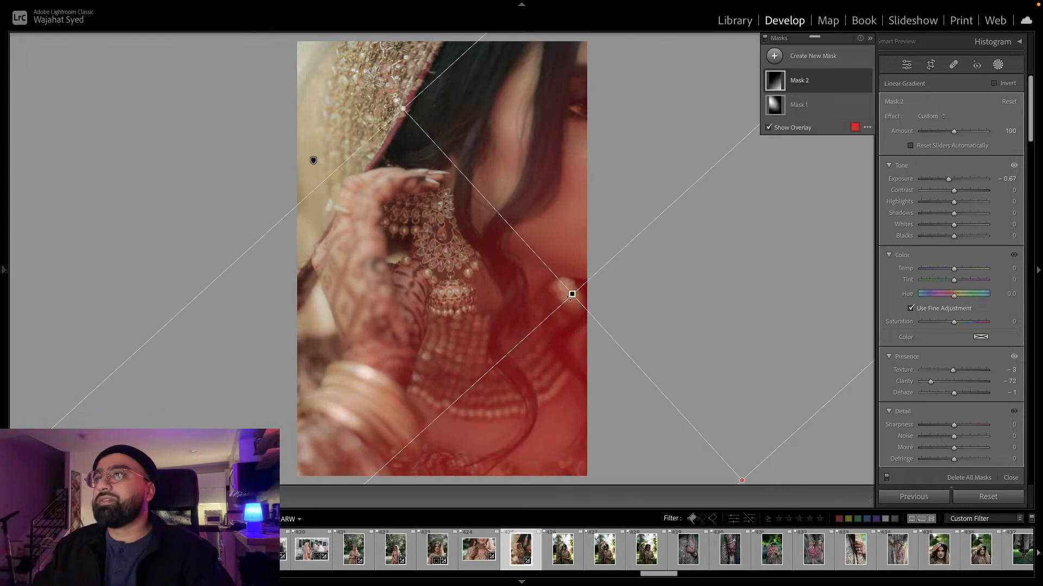
click(1002, 65)
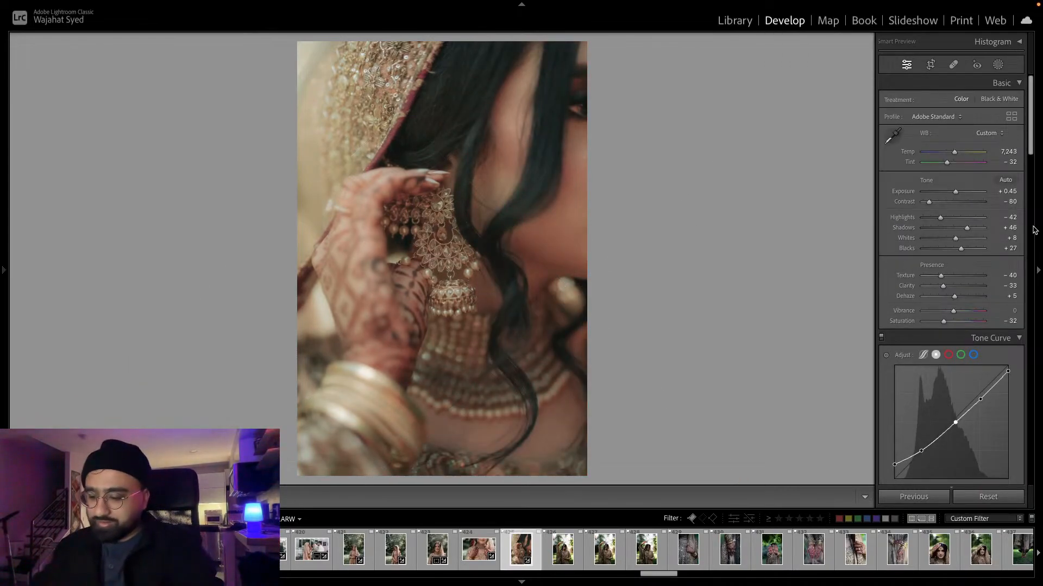
Compare the earring close-up before and after editing, and copy its develop settings including Mask 1 but not Mask 2.
key(backslash)
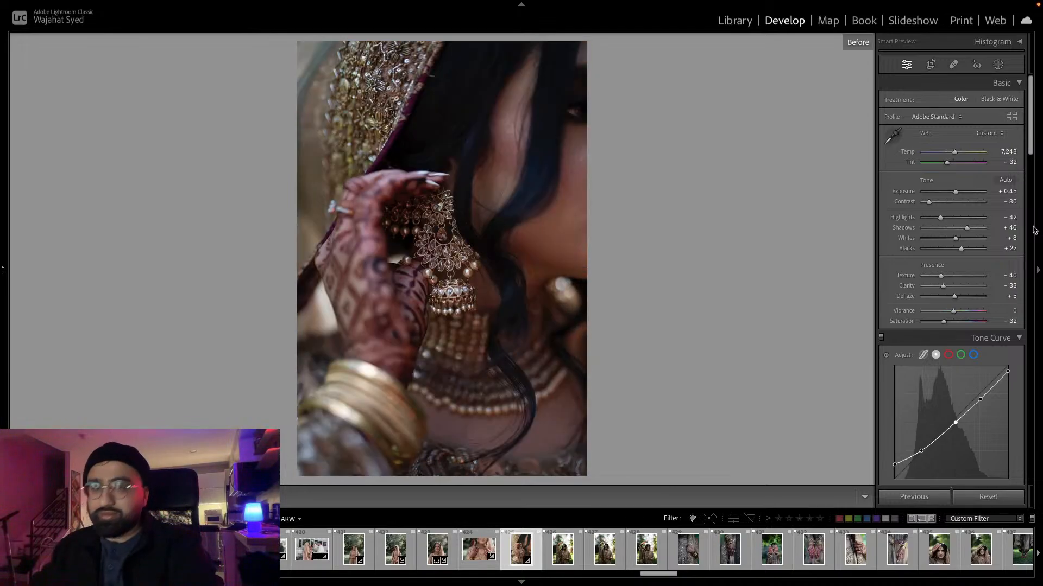
key(backslash)
key(backslash)
key(backslash)
key(super+shift+c)
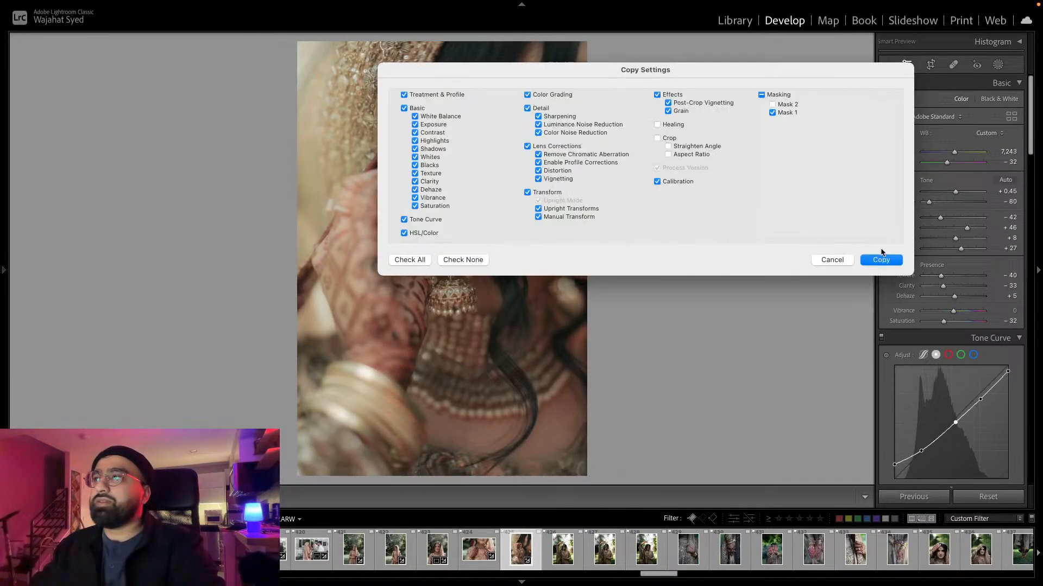
click(891, 260)
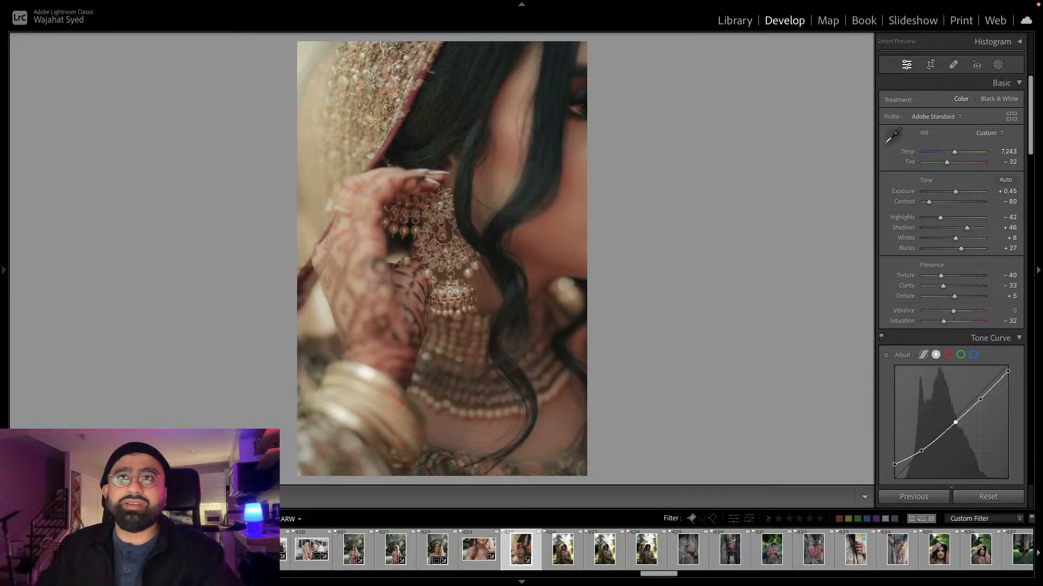
Switch to Safari, enlarge its window, and look through the Roaming Rooster homepage down to the Our Food section.
mouse_move(49, 6)
click(29, 20)
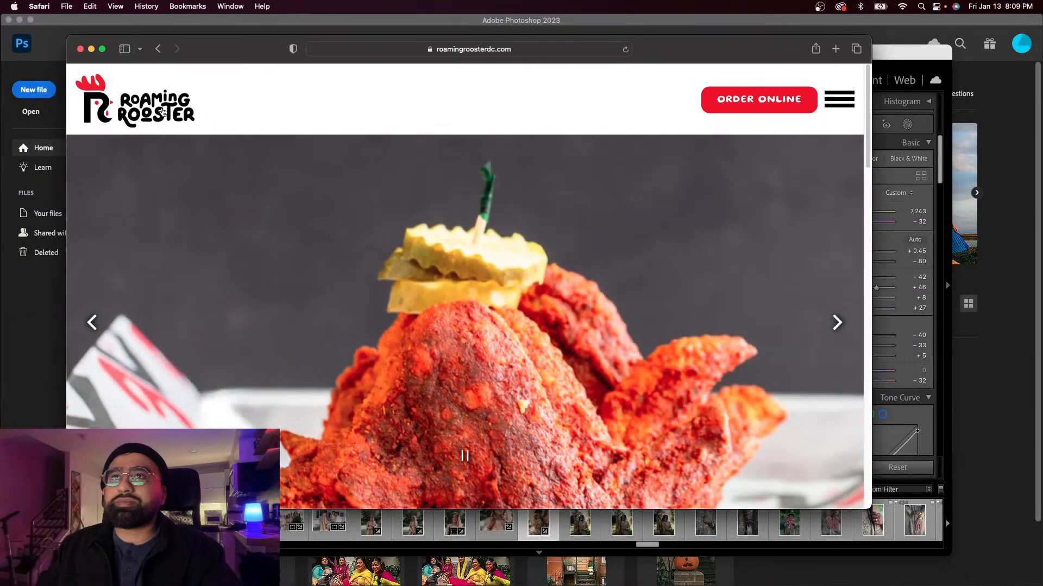
scroll(489, 271, down, 2)
drag(869, 507, 1022, 580)
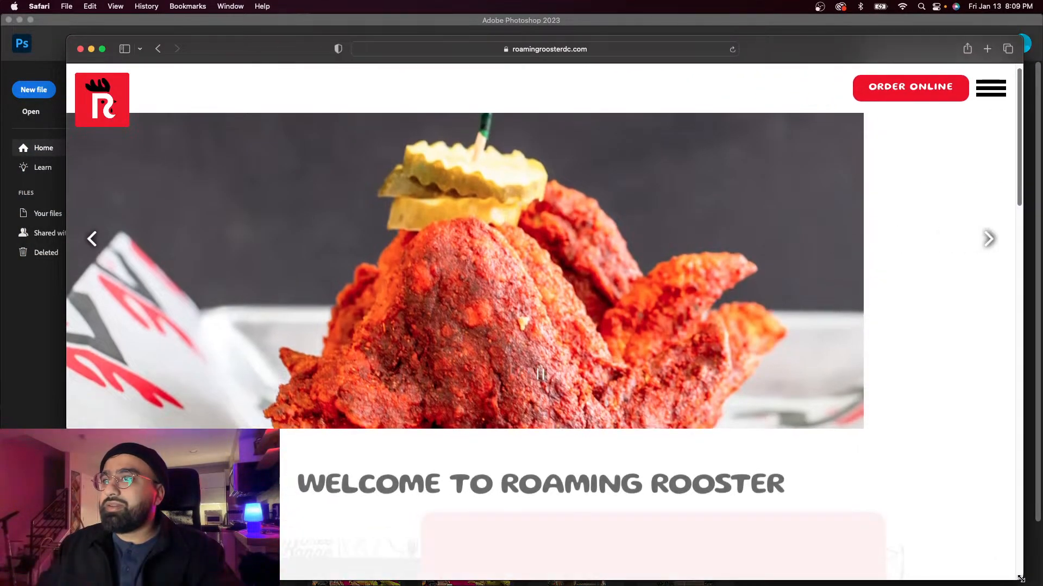
scroll(439, 383, down, 8)
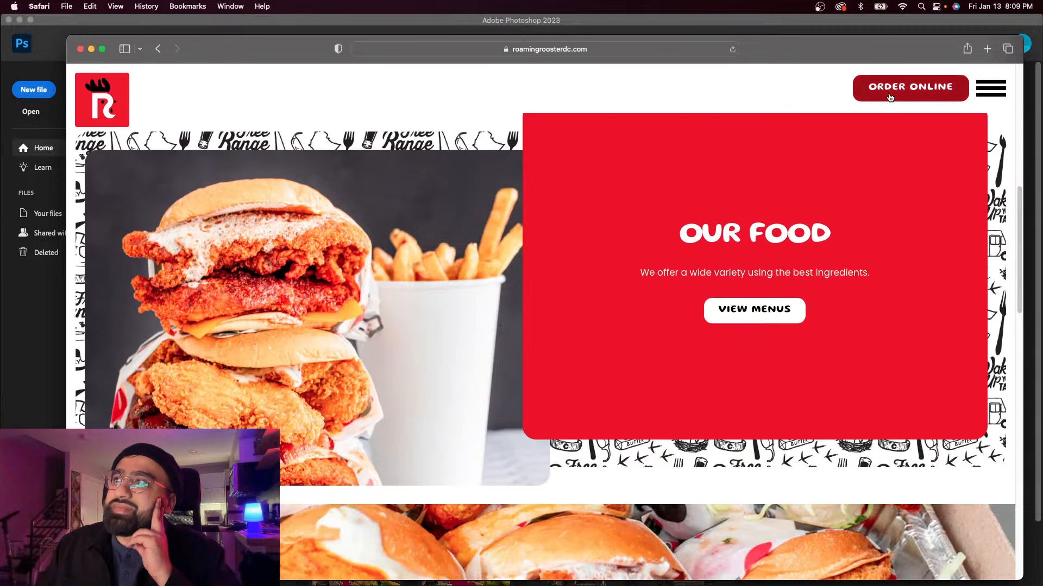
Search the web for "washington dc food recs".
click(590, 52)
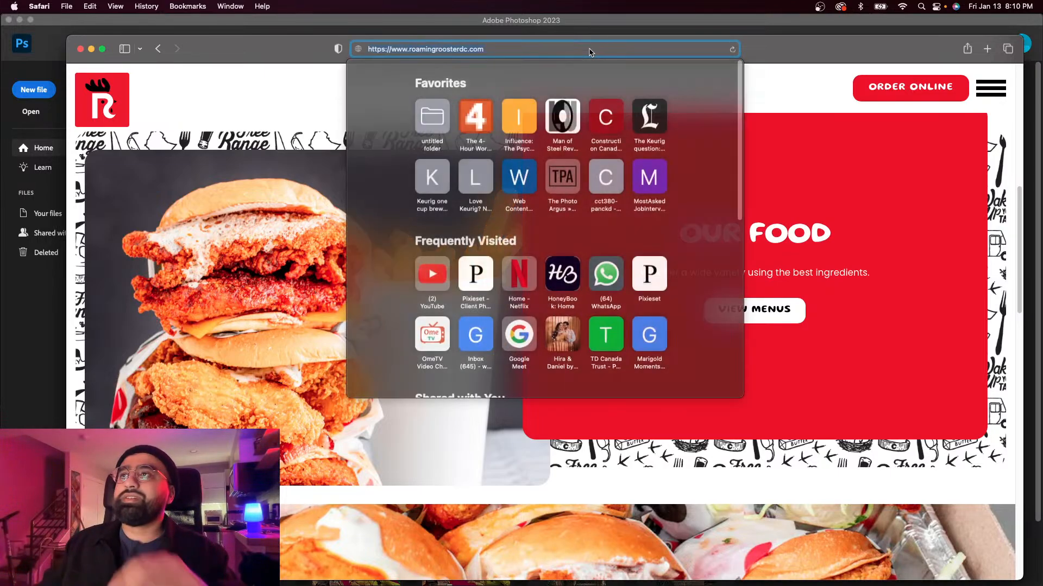
text(wa)
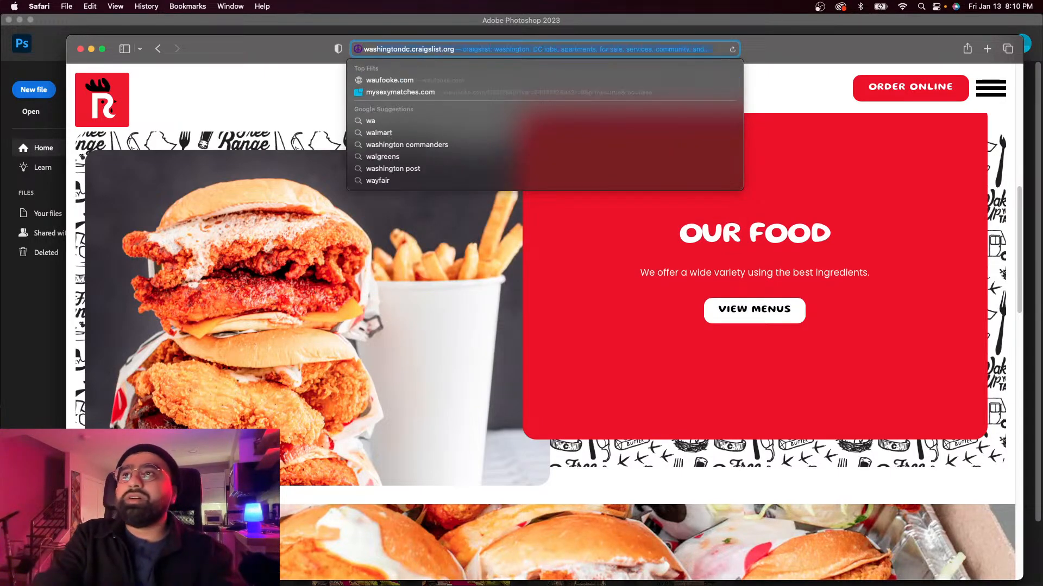
text(shington dc)
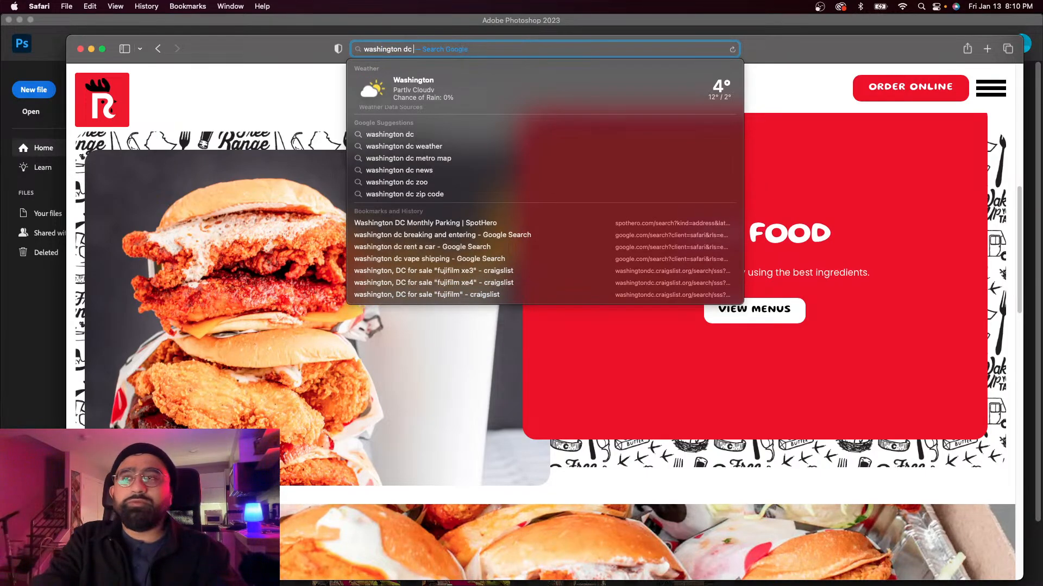
text(food recs)
key(Return)
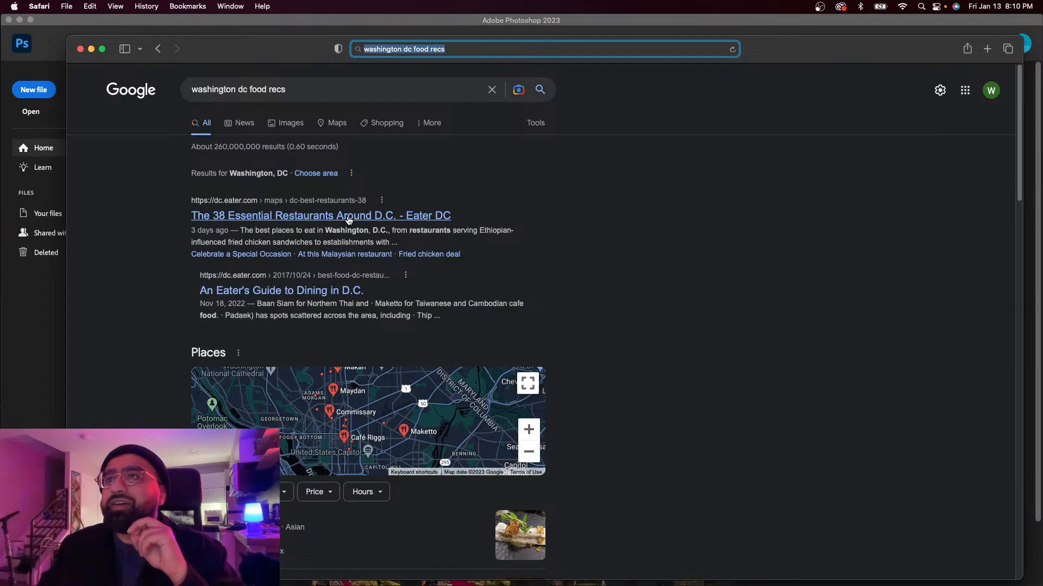
Look through the Washington DC restaurant search results and reopen the search query for editing.
drag(286, 89, 251, 88)
scroll(310, 341, down, 3)
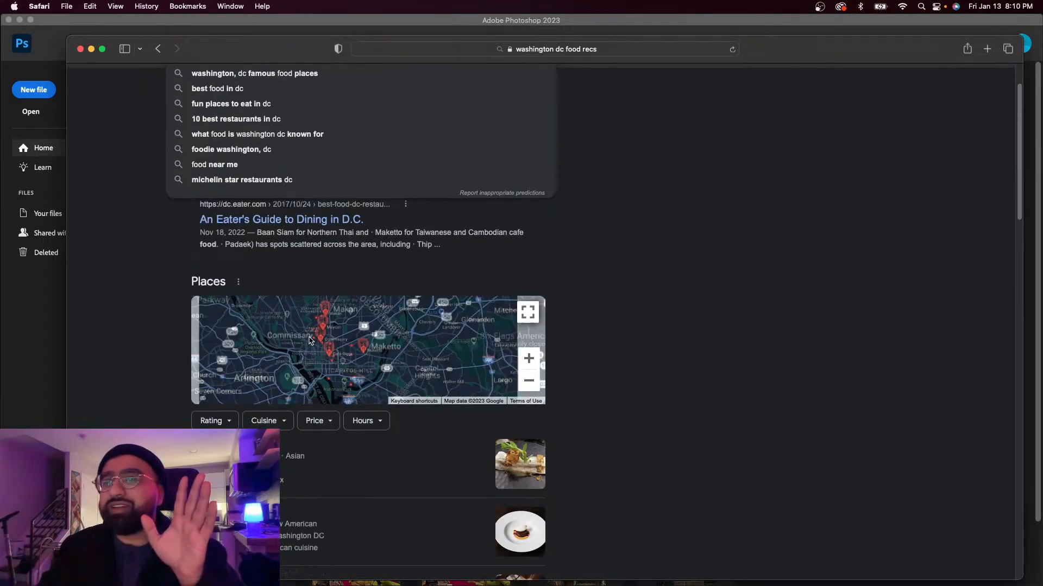
scroll(586, 451, down, 10)
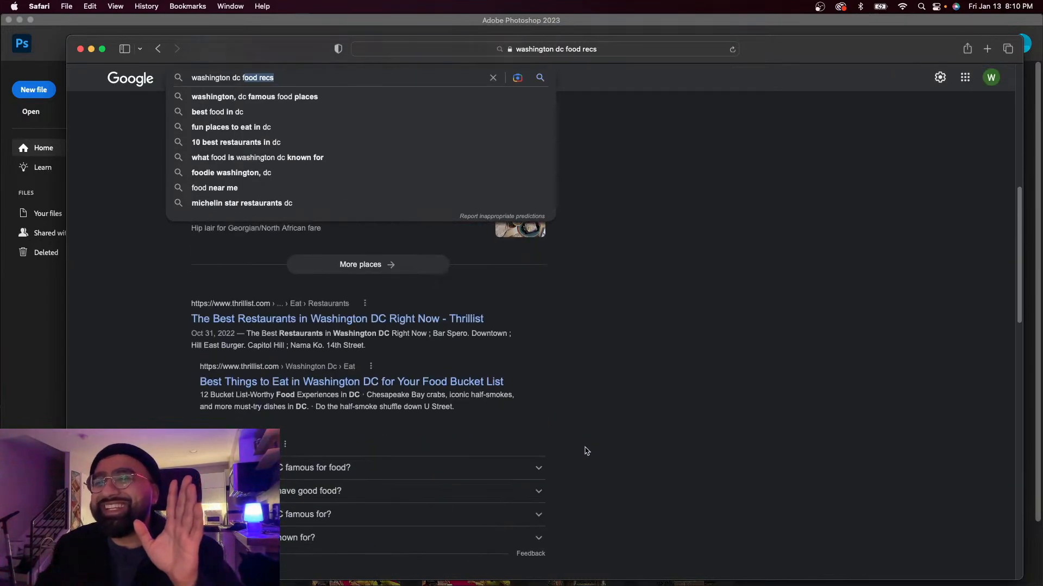
scroll(586, 452, up, 10)
click(647, 272)
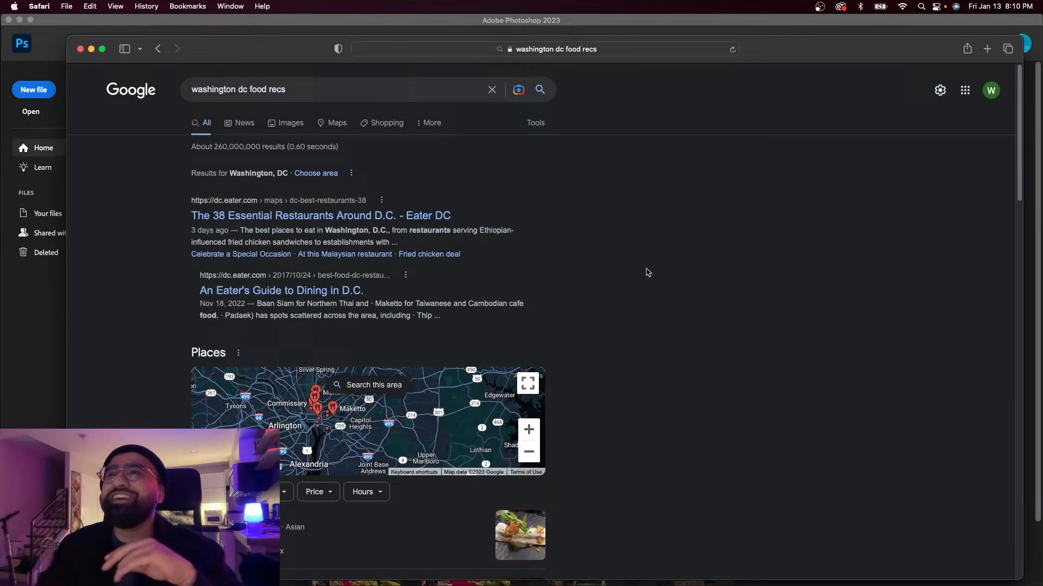
click(289, 89)
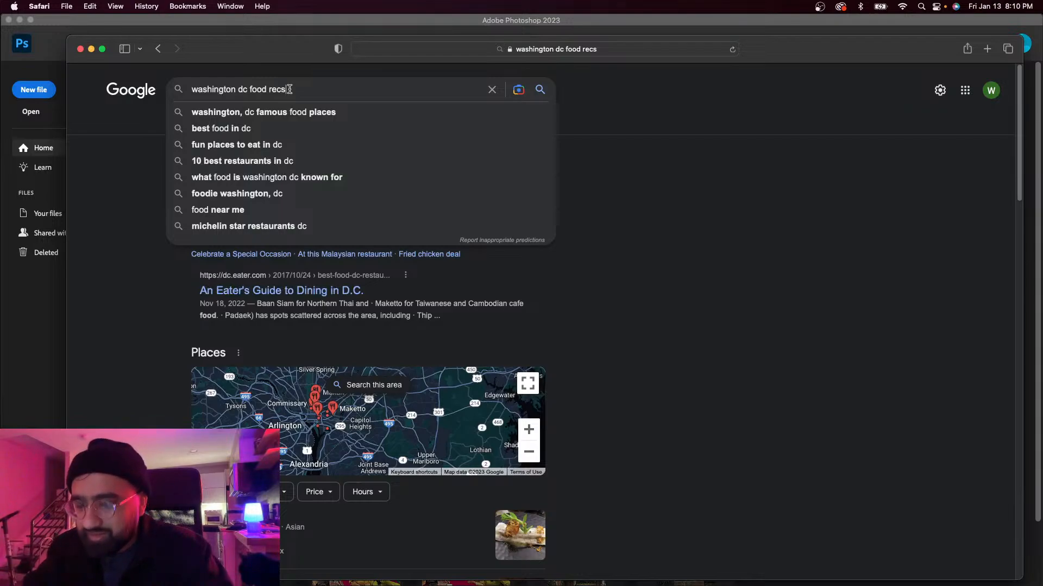
Switch to Lightroom Classic and show its window full screen.
mouse_move(416, 582)
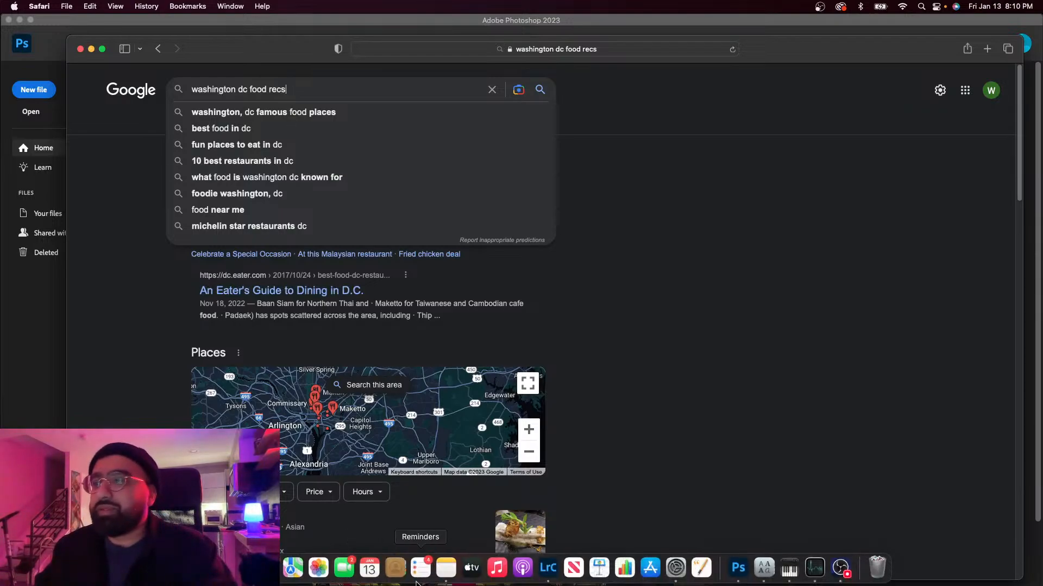
click(548, 567)
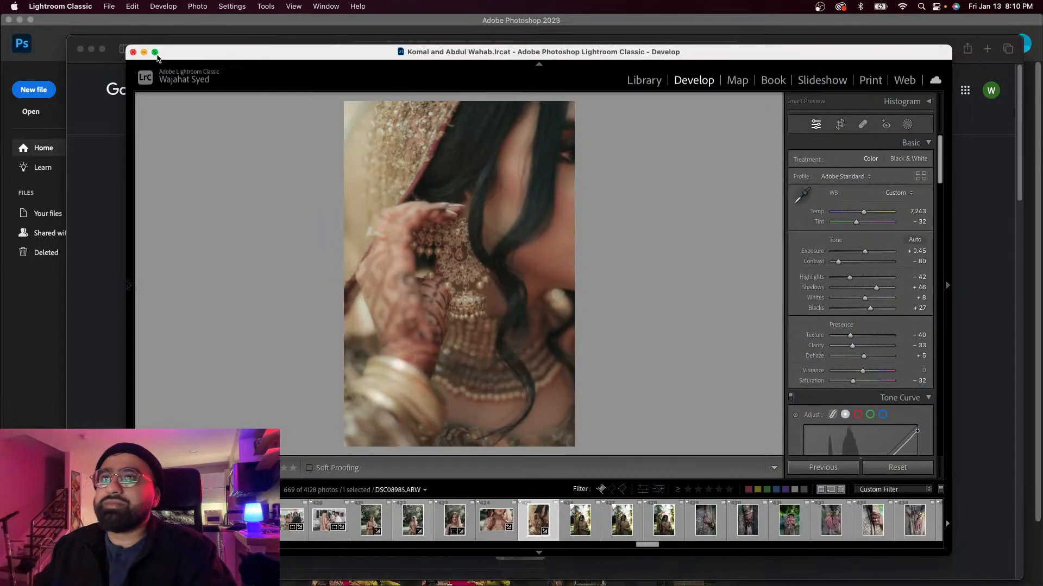
click(156, 53)
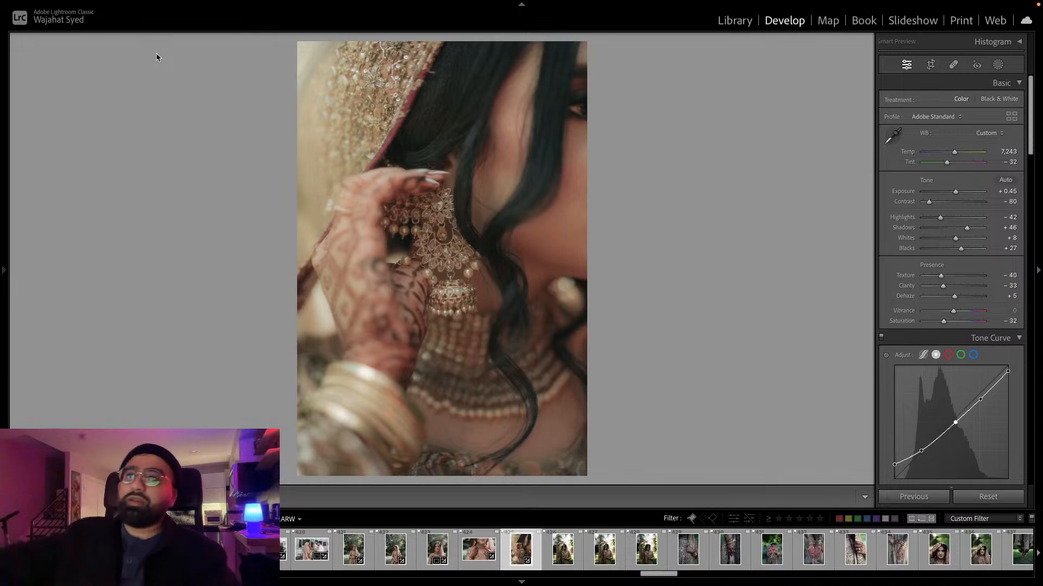
Copy the earring close-up's develop settings, and set its Exposure to +0.30 and Shadows to +72.
mouse_move(3, 270)
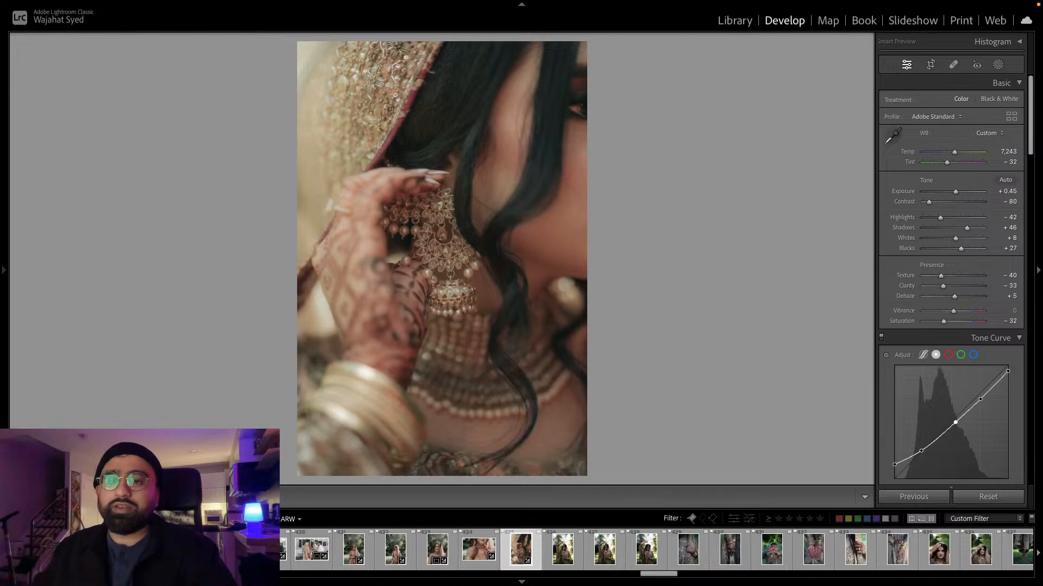
key(ctrl+shift+c)
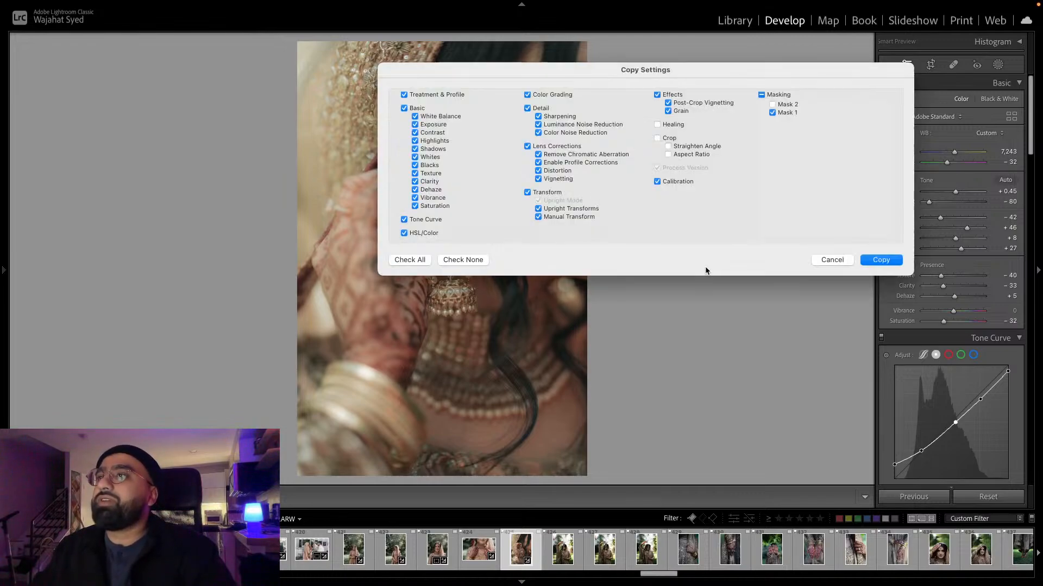
click(875, 262)
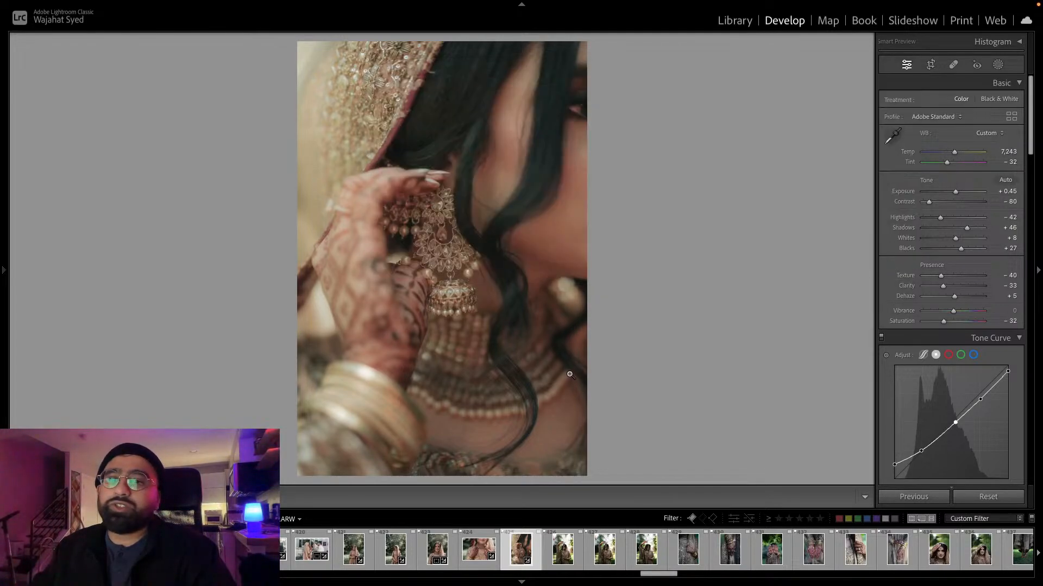
drag(954, 193, 952, 194)
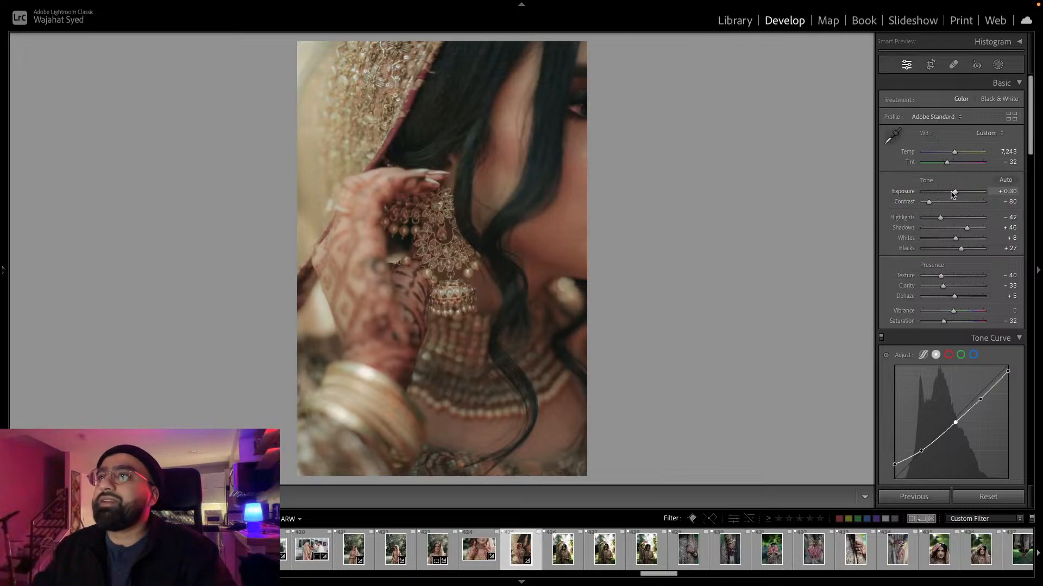
drag(967, 228, 974, 228)
Copy the close-up's settings including Mask 1 onto the next portrait, and set Tint to +9 and Exposure to −0.05.
key(ctrl+shift+c)
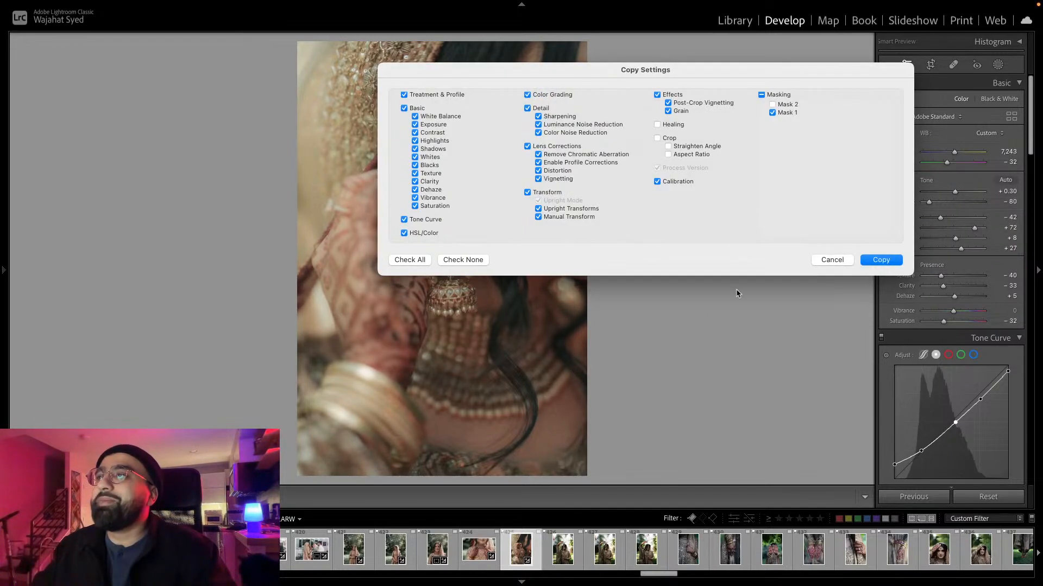
click(880, 259)
key(Right)
key(ctrl+shift+v)
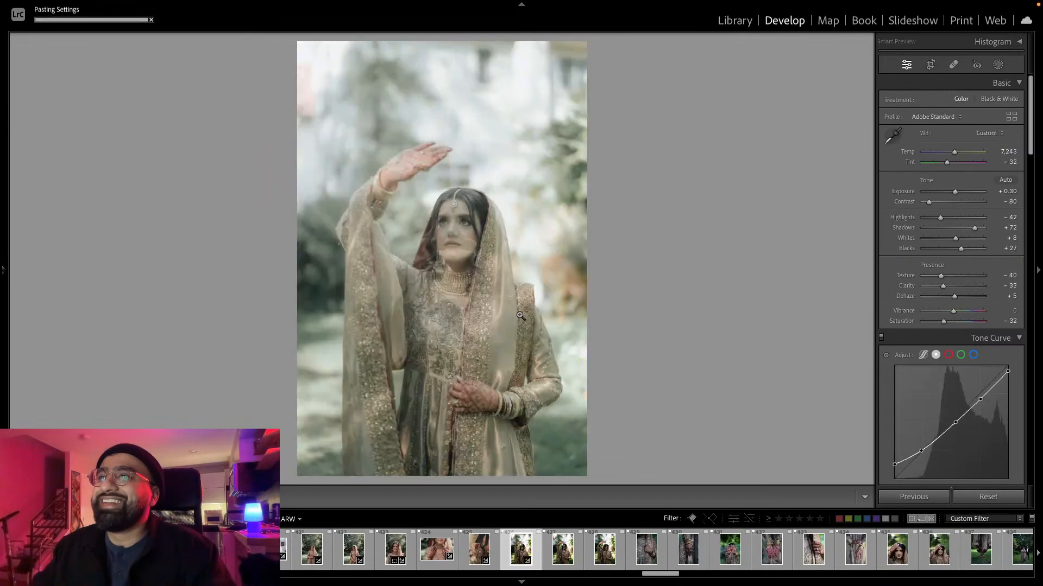
drag(955, 164, 955, 193)
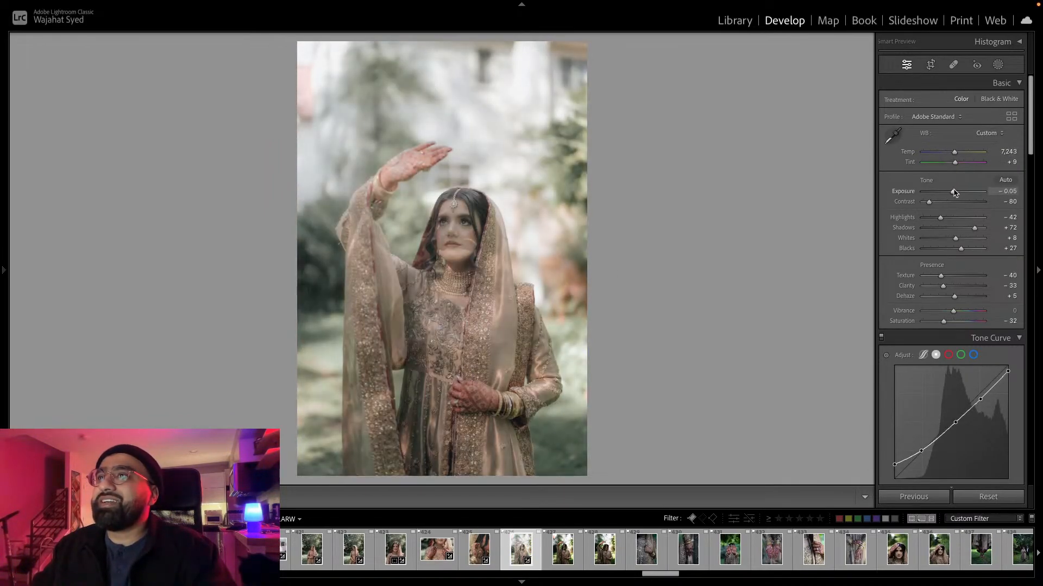
Delete Mask 1 from the raised-hand portrait.
key(shift+w)
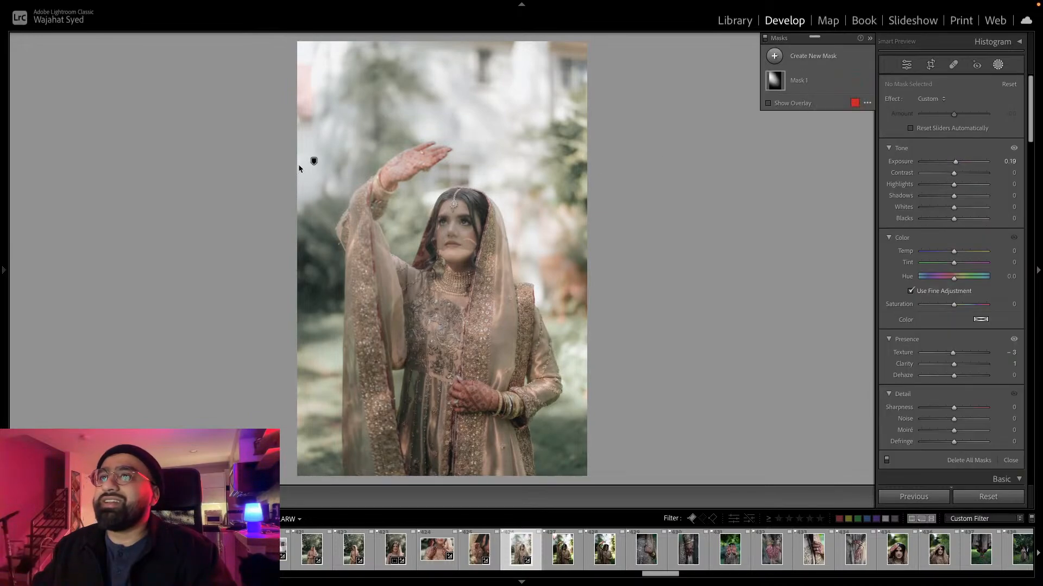
click(312, 160)
drag(312, 160, 196, 133)
key(shift+w)
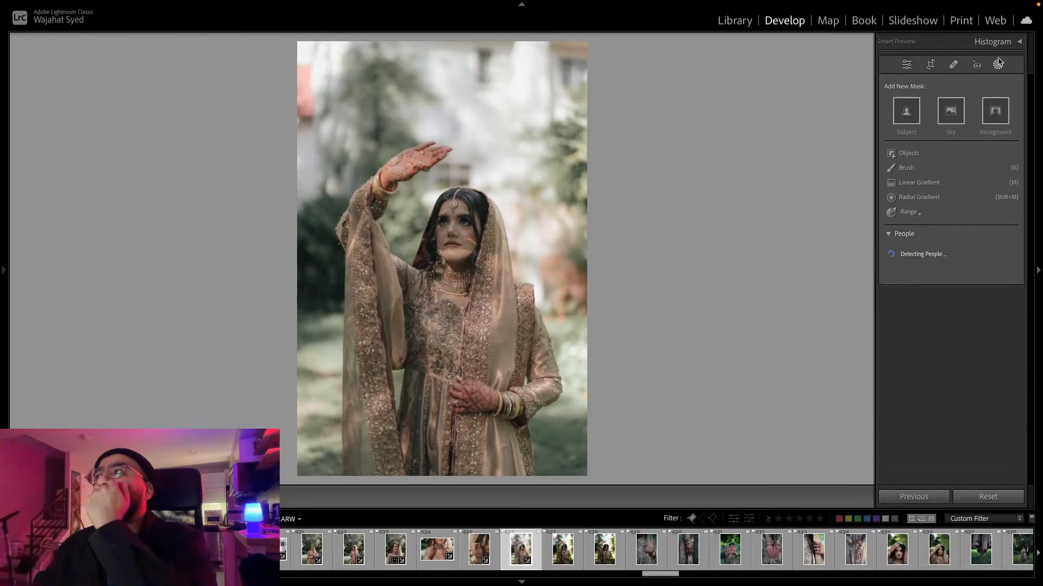
Set the raised-hand portrait's Exposure to +0.25, Temp to 8,054 and Blacks to −16.
drag(952, 192, 954, 192)
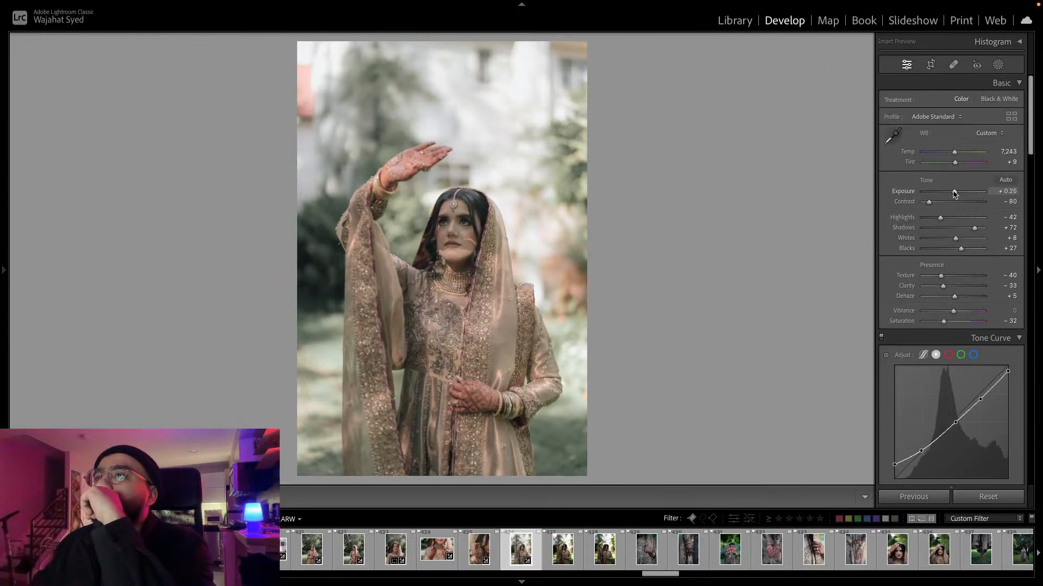
drag(958, 156, 963, 154)
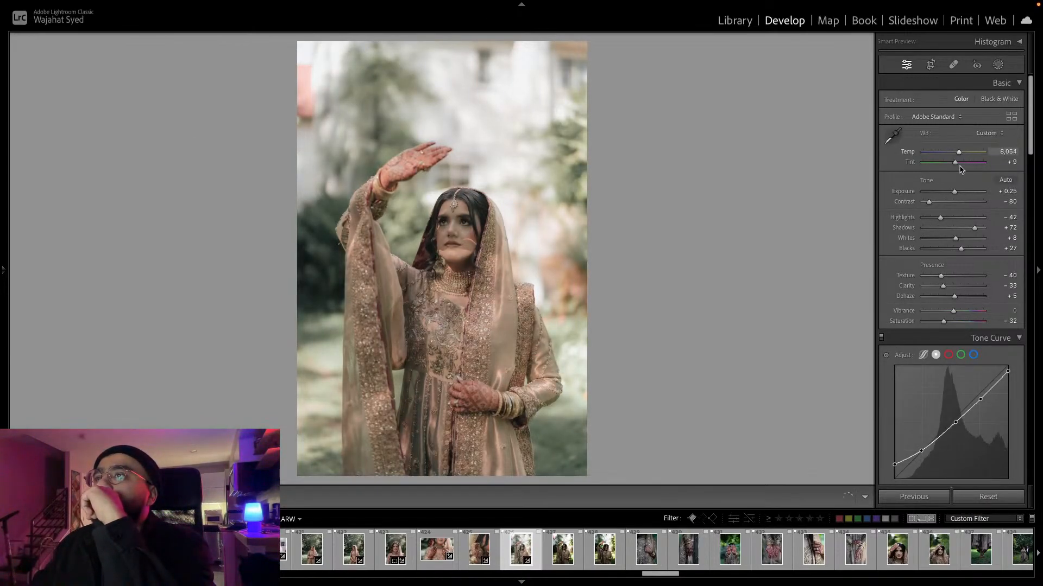
drag(963, 251, 950, 258)
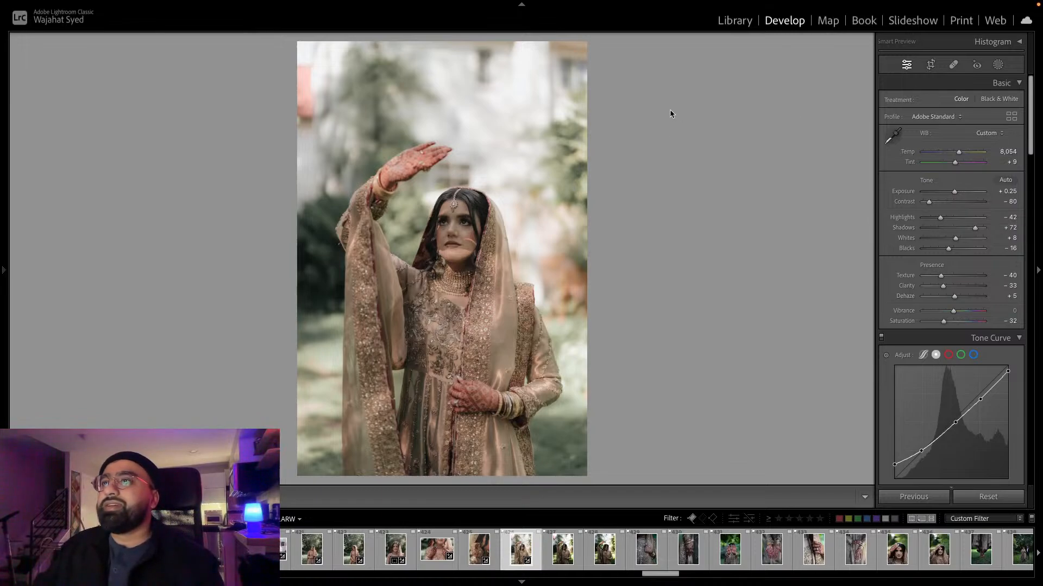
Copy the portrait's develop settings onto the next two photos and inspect the bride's face up close in the second.
key(ctrl+shift+c)
click(792, 260)
key(Right)
key(ctrl+shift+v)
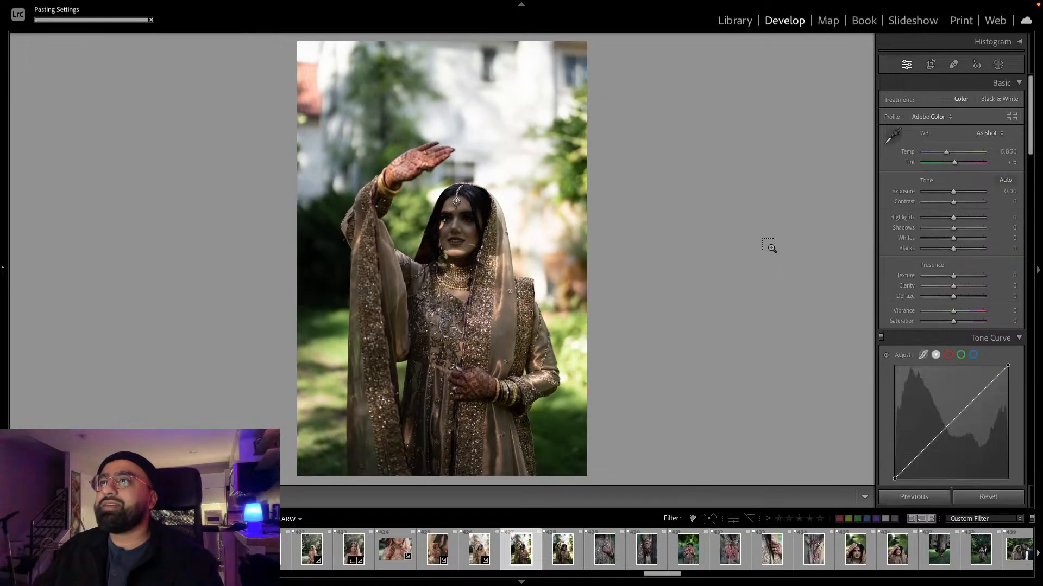
key(Right)
key(ctrl+shift+v)
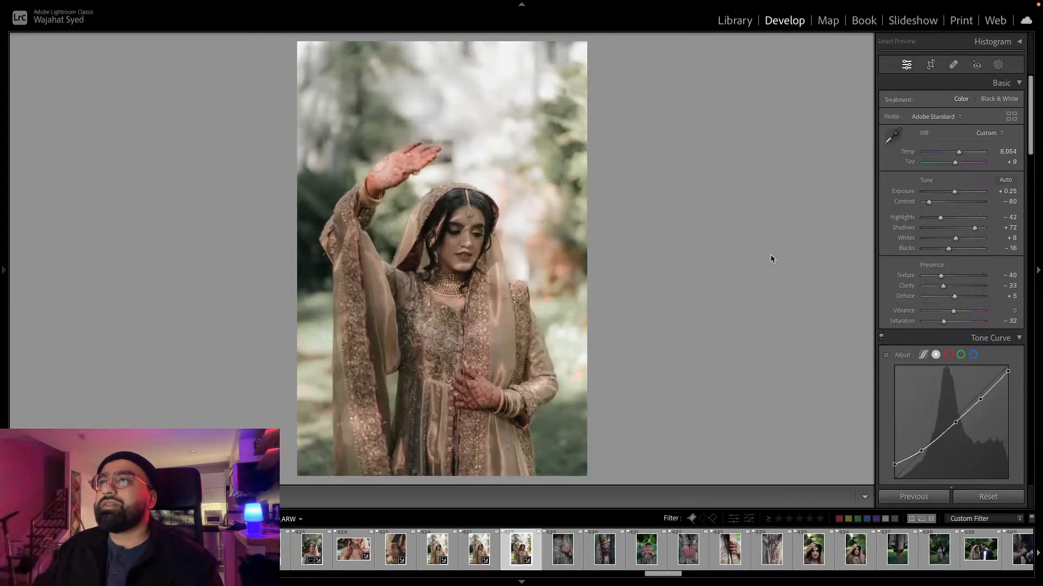
click(479, 221)
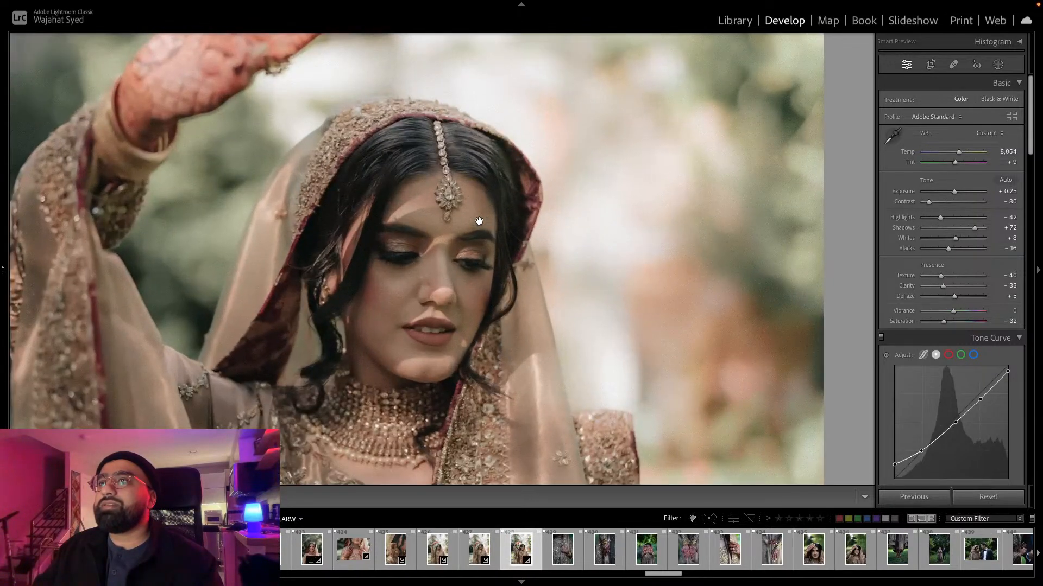
click(479, 220)
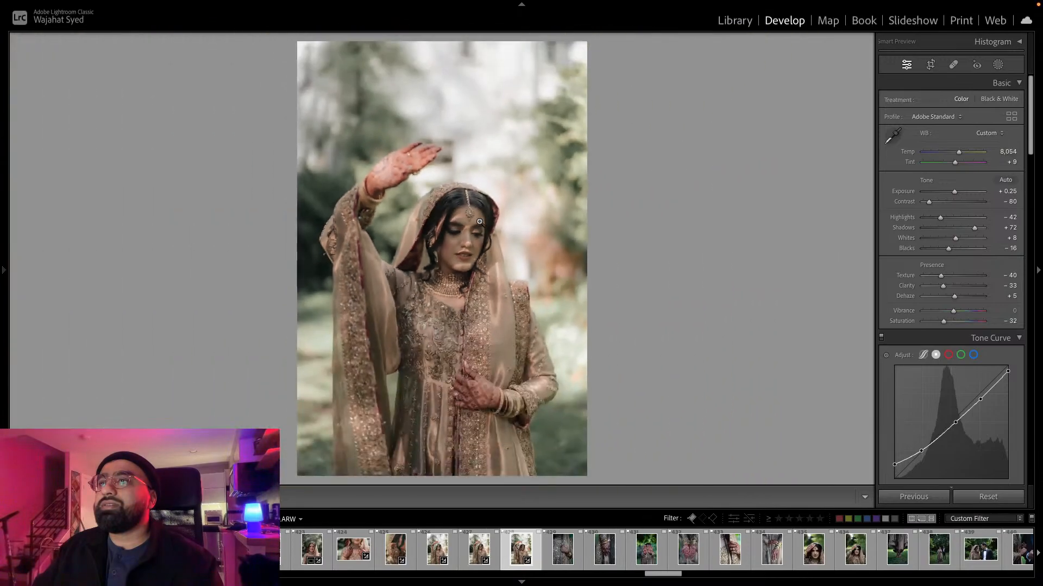
Copy the portrait's settings onto the next hand close-up, and set Exposure to +0.40, Highlights to −17 and Temp to 8,743.
key(ctrl+shift+c)
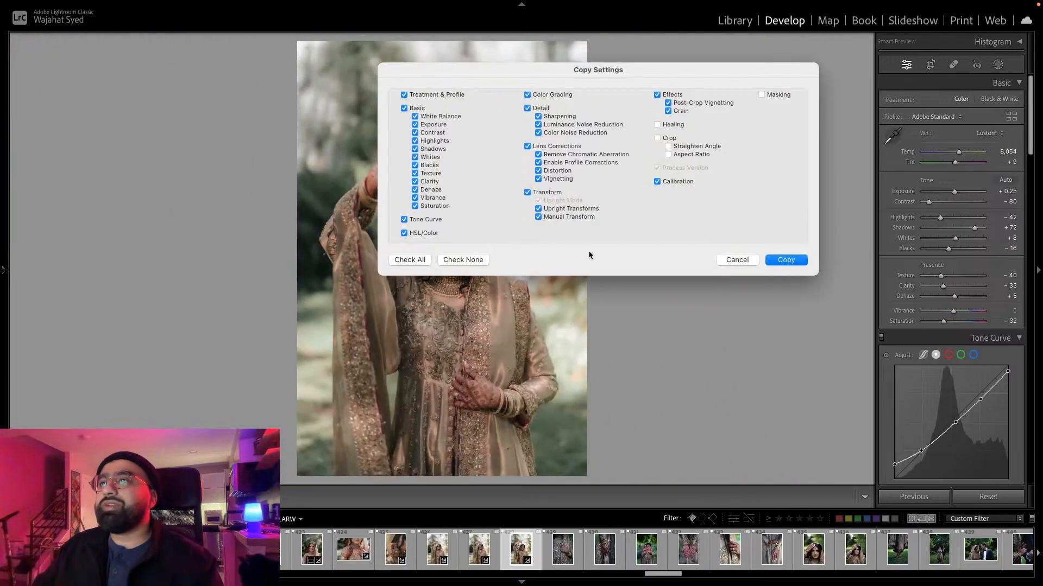
click(786, 260)
key(Right)
key(ctrl+shift+v)
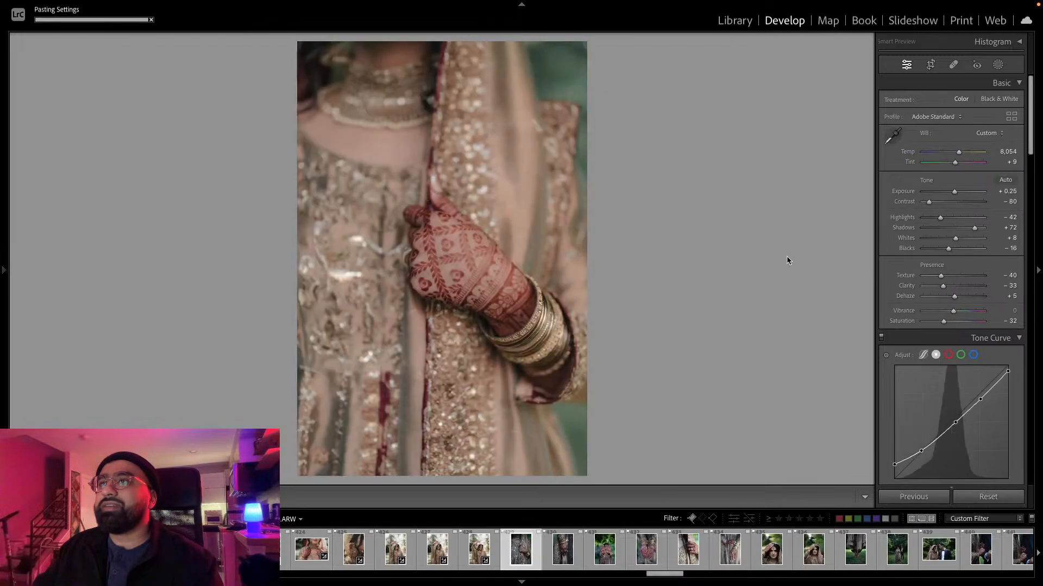
drag(955, 191, 948, 218)
drag(958, 152, 960, 153)
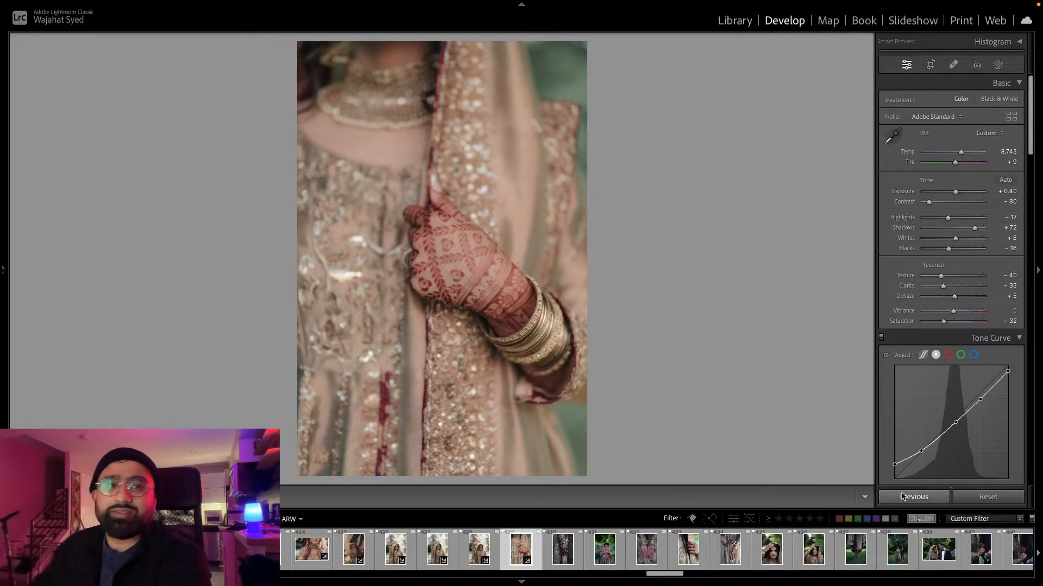
Copy the settings to the next hand photo, with Temp 9,996, Exposure +0.80, Highlights −71, Shadows +46, Whites −1 and Blacks +36.
key(ctrl+shift+c)
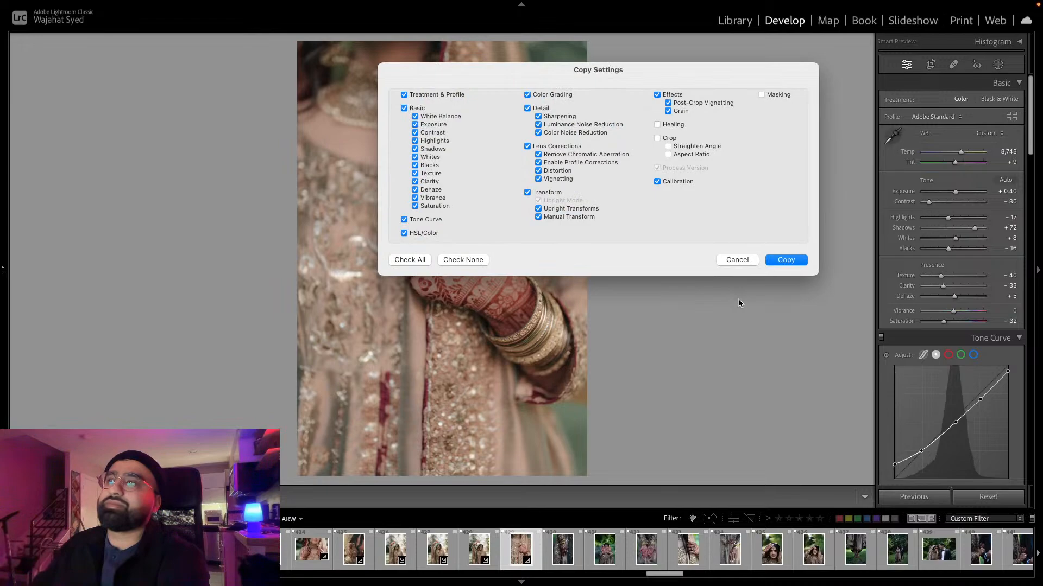
click(774, 259)
key(Right)
key(ctrl+shift+v)
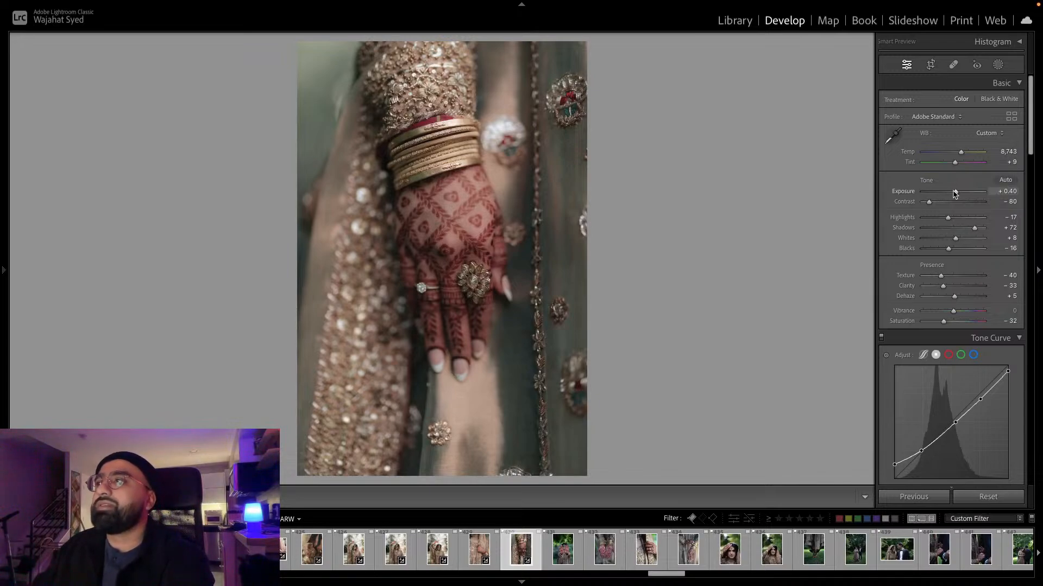
drag(955, 194, 929, 221)
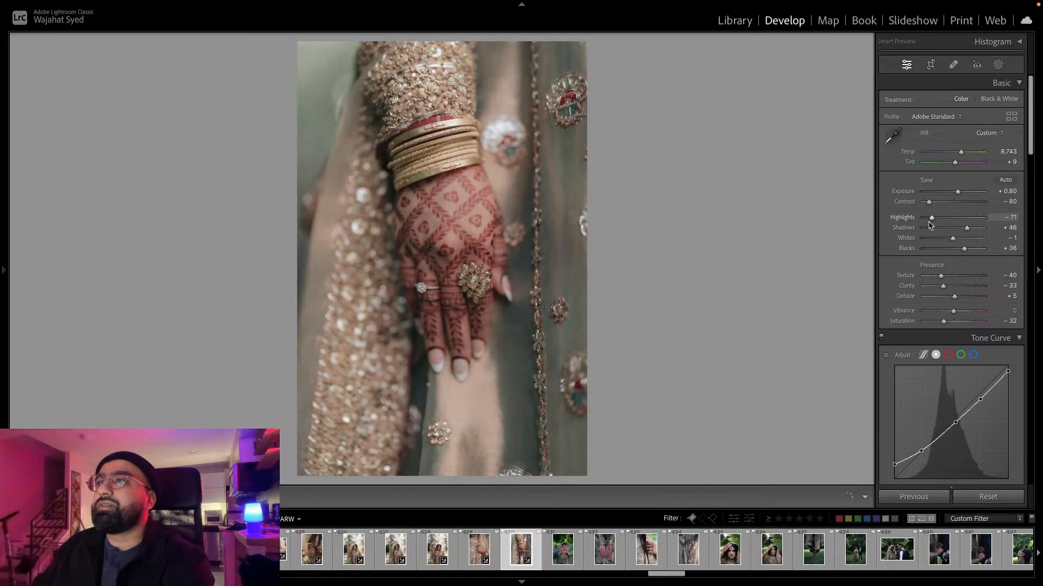
drag(961, 152, 965, 152)
Copy the hand photo's settings onto the next photo of outstretched palms and set its Exposure to +0.30.
key(super+shift+c)
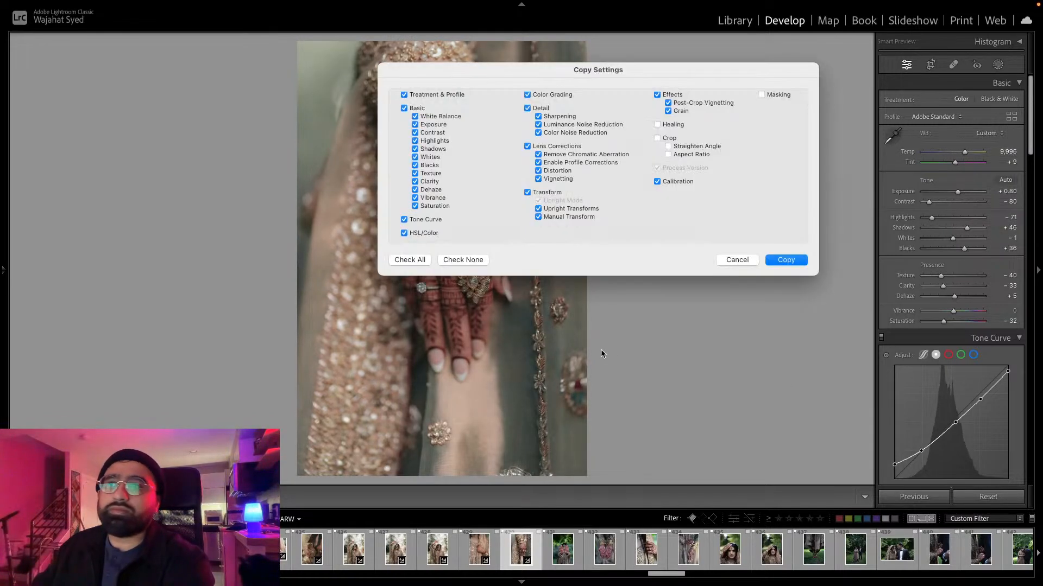
click(771, 260)
key(Right)
key(super+shift+v)
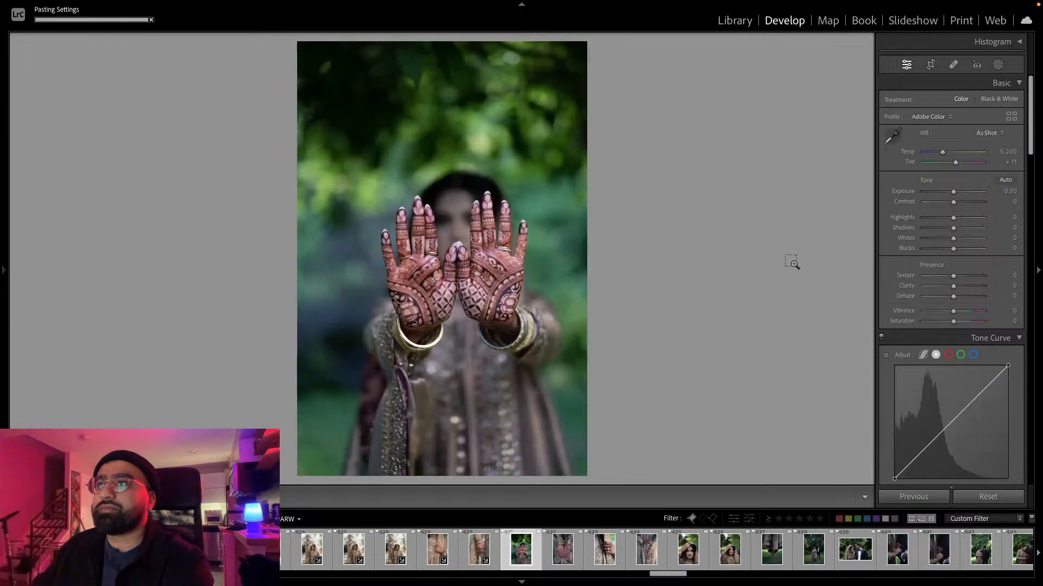
drag(958, 192, 954, 193)
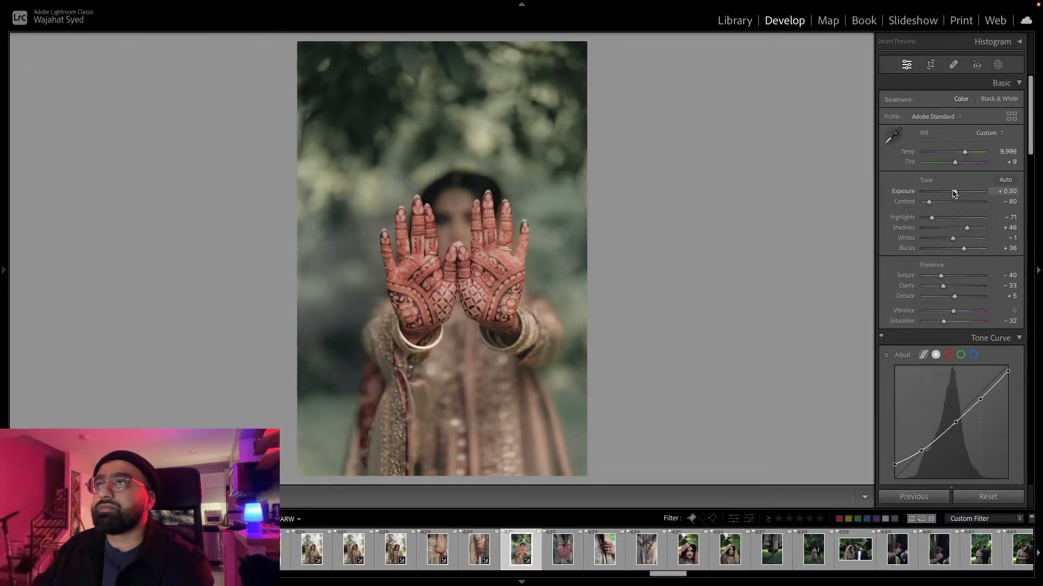
Crop the outstretched-palms photo slightly tighter at its original aspect ratio and reposition the image within the frame.
click(930, 64)
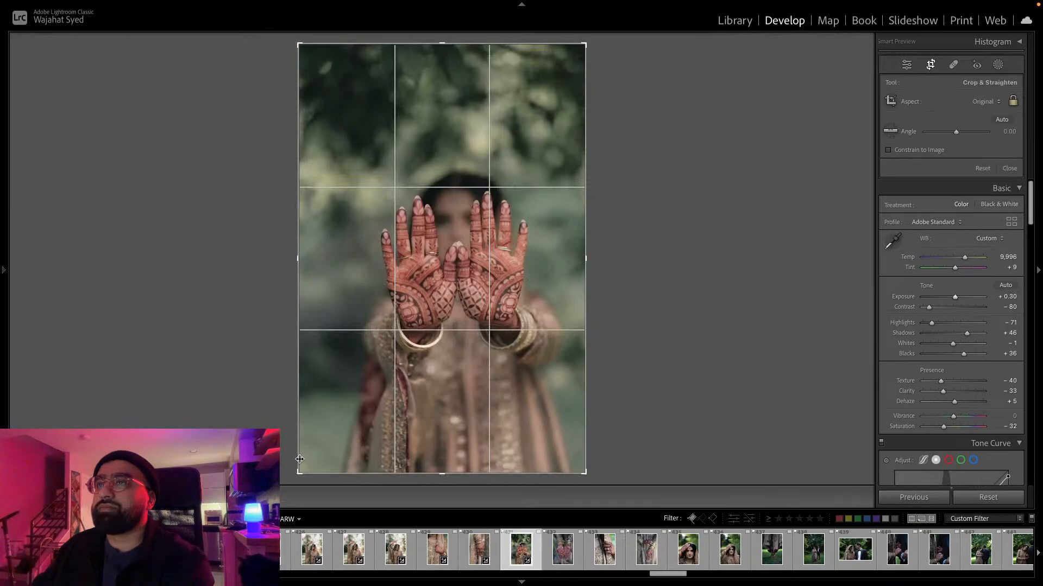
drag(298, 474, 321, 462)
drag(433, 337, 440, 292)
key(Return)
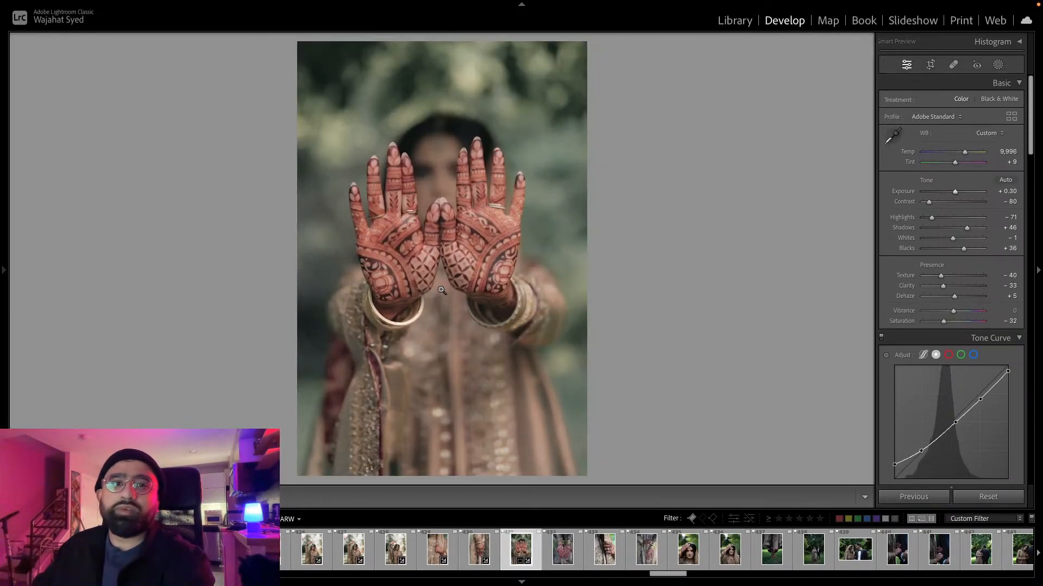
Copy the settings onto the next photo of joined palms, and set Exposure to −0.10, Blacks to −16 and Shadows to +80.
key(ctrl+shift+c)
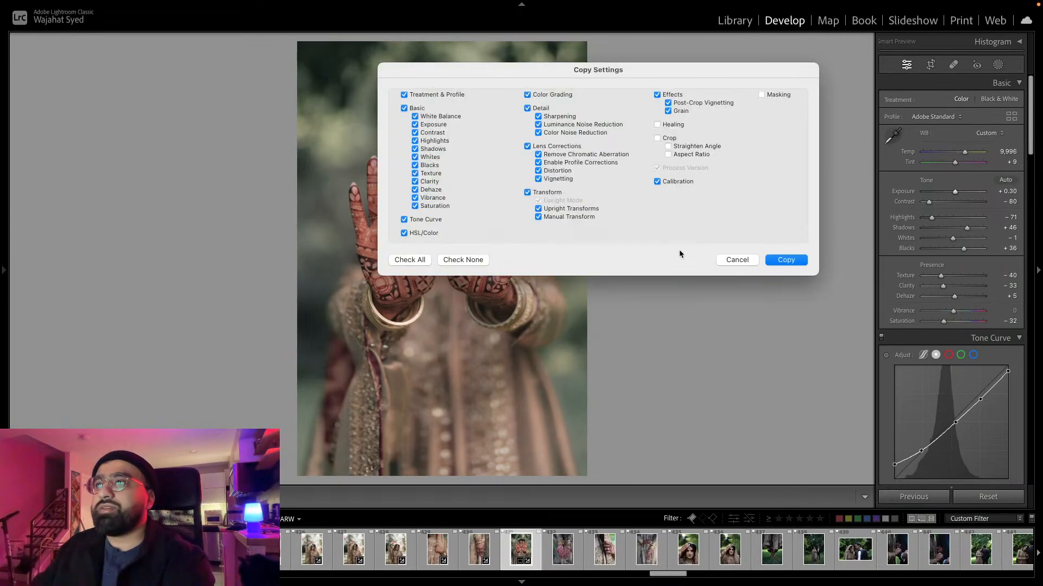
click(794, 260)
key(Right)
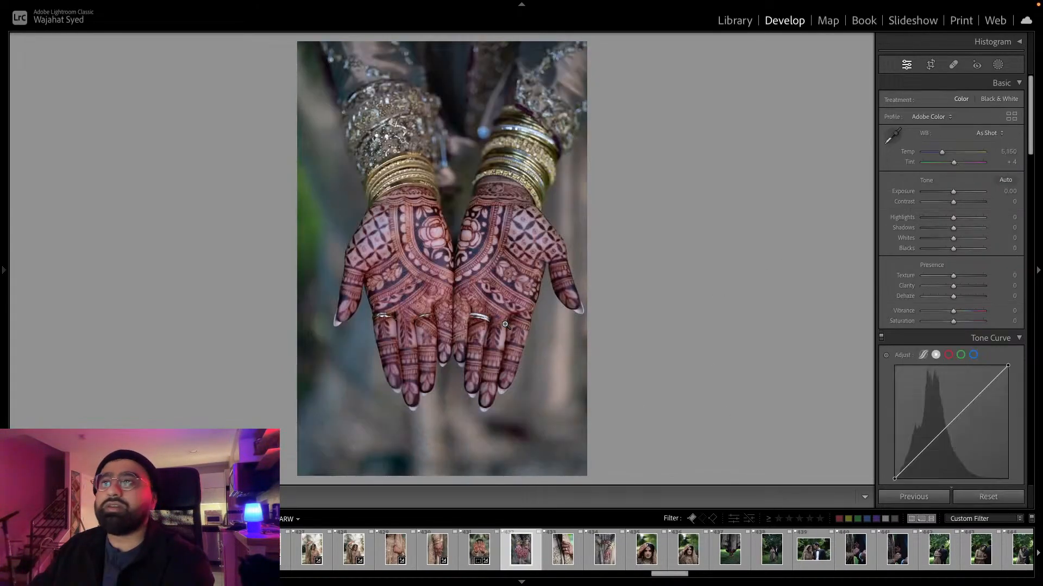
key(ctrl+shift+v)
drag(955, 191, 952, 192)
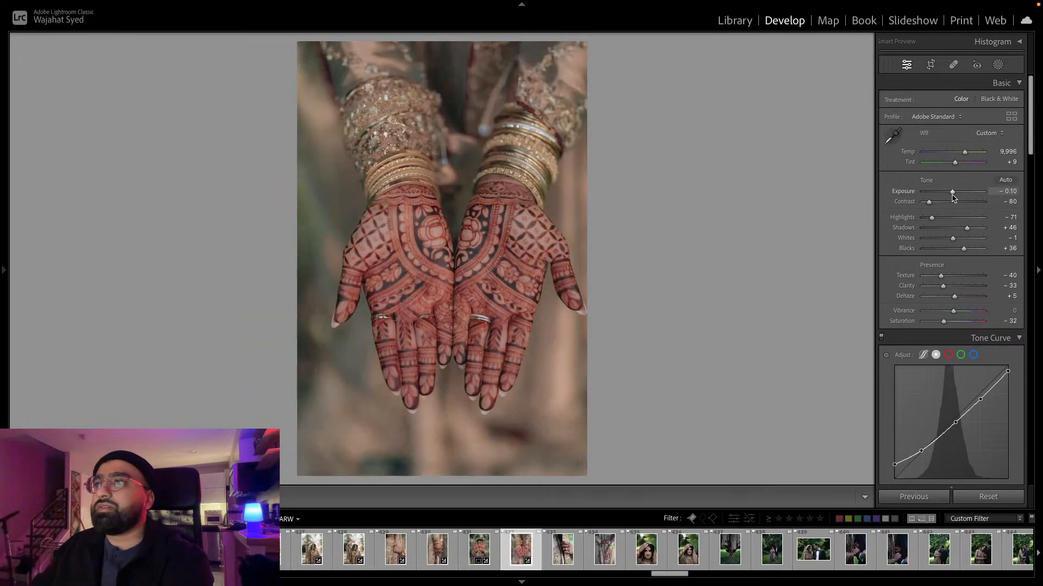
drag(963, 249, 948, 256)
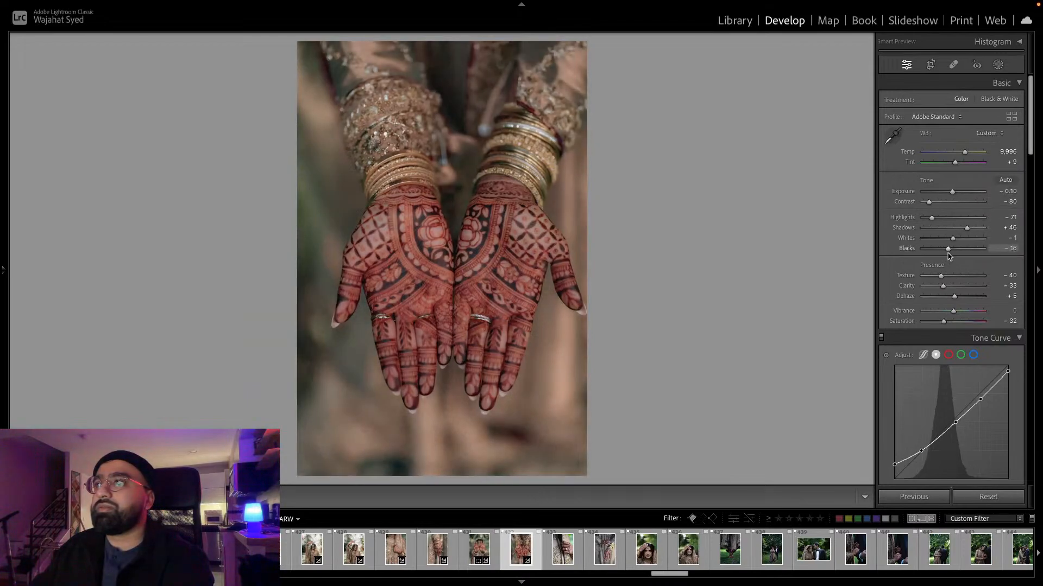
Copy the joined-palms photo's settings onto the next ring-hand close-up, and set Exposure to −0.25, Highlights to −65, Shadows to +60 and Blacks to +33.
key(super+shift+c)
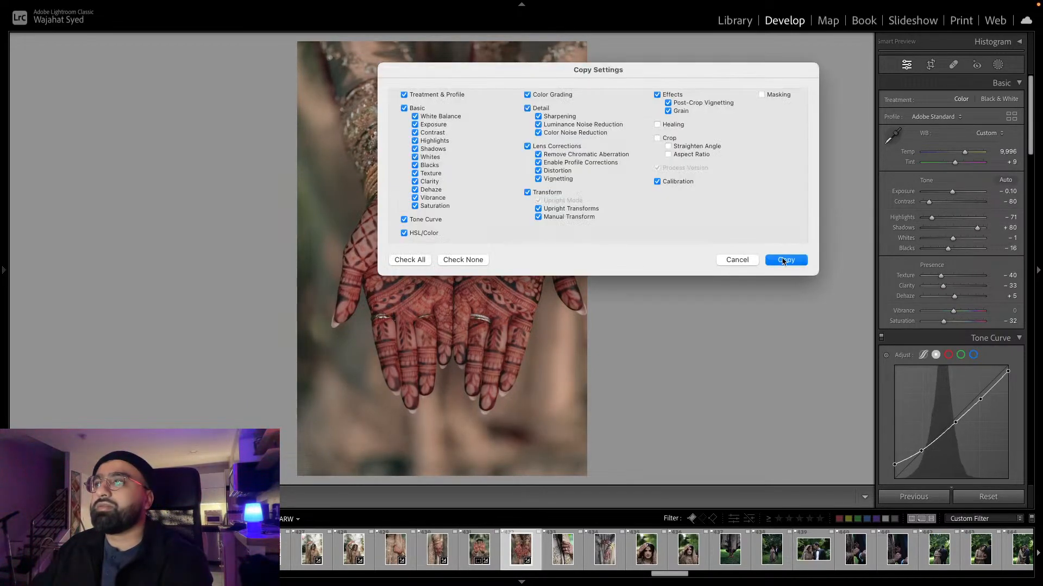
key(Return)
key(Right)
key(super+shift+v)
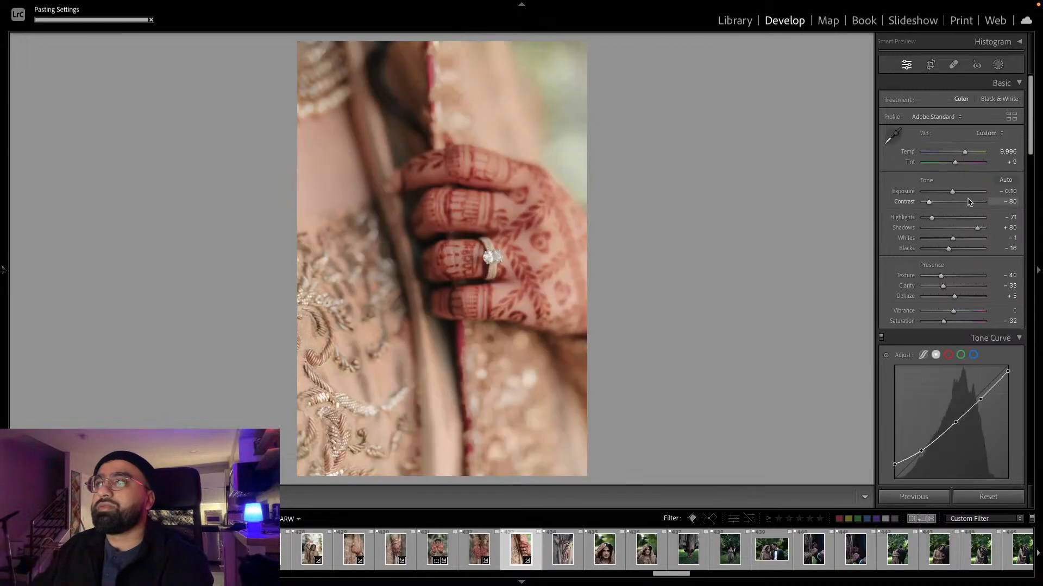
drag(947, 196, 932, 220)
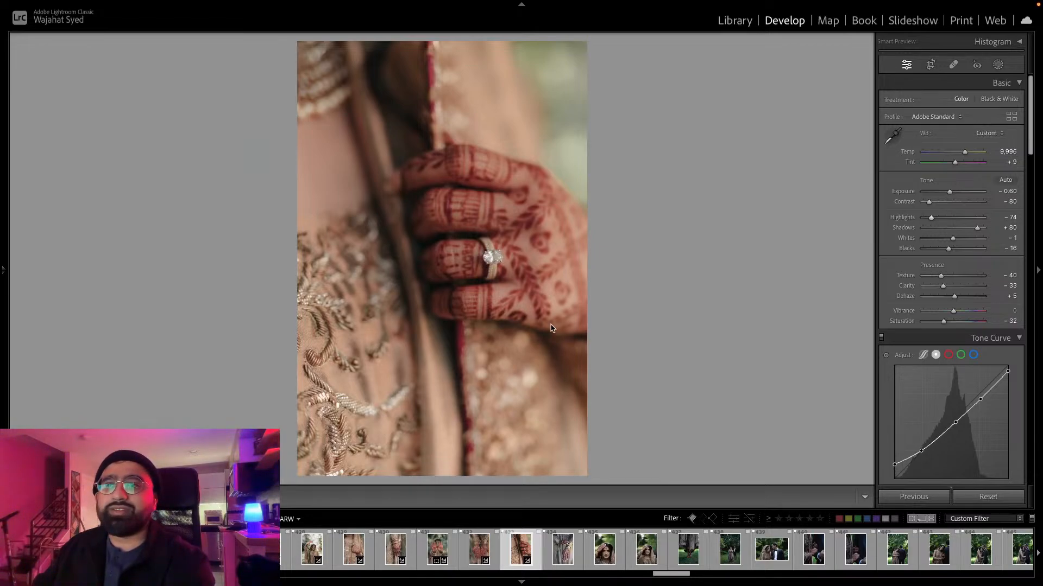
key(ctrl+shift+c)
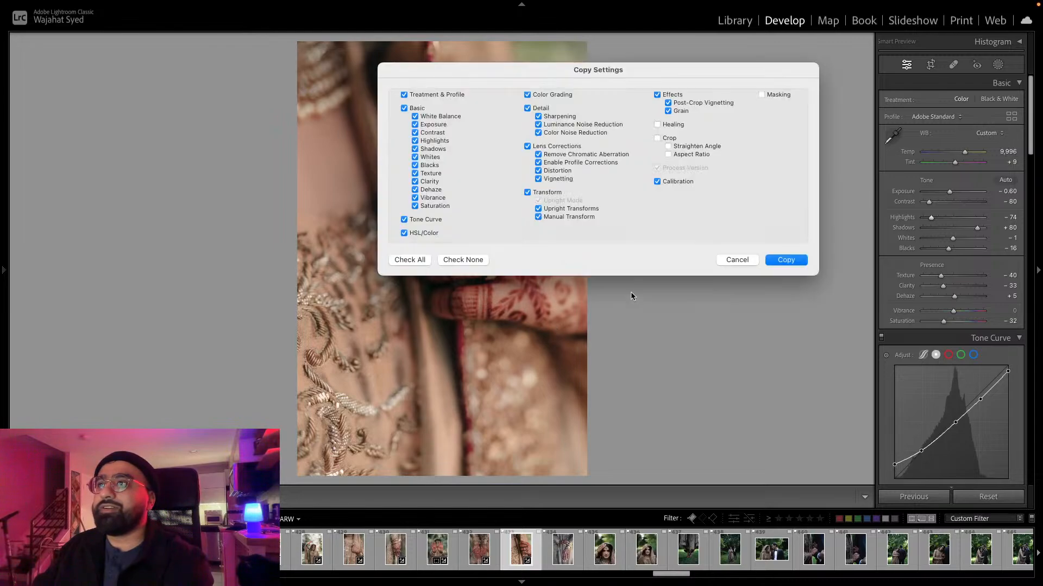
click(784, 258)
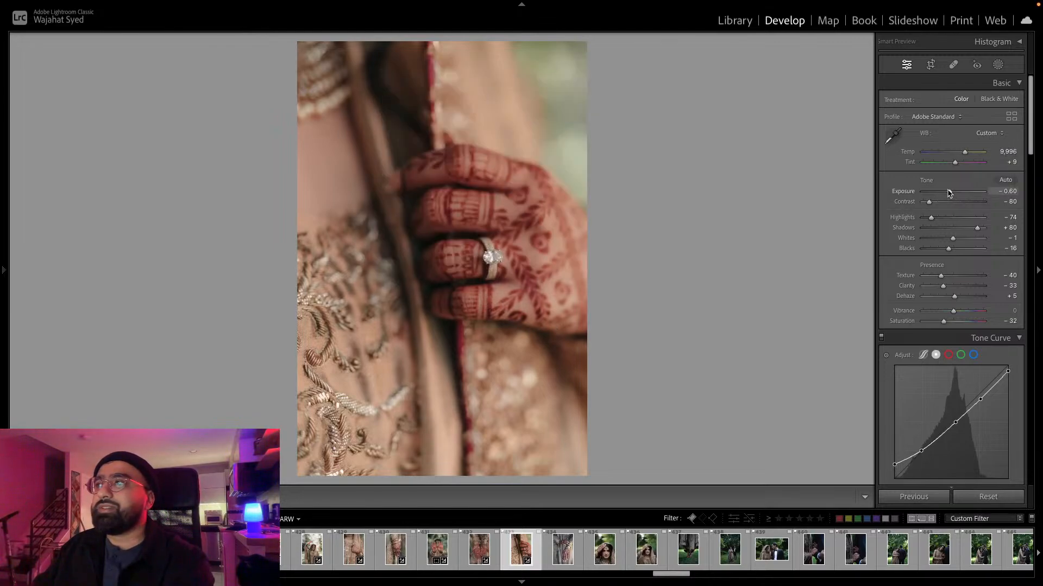
drag(949, 192, 969, 229)
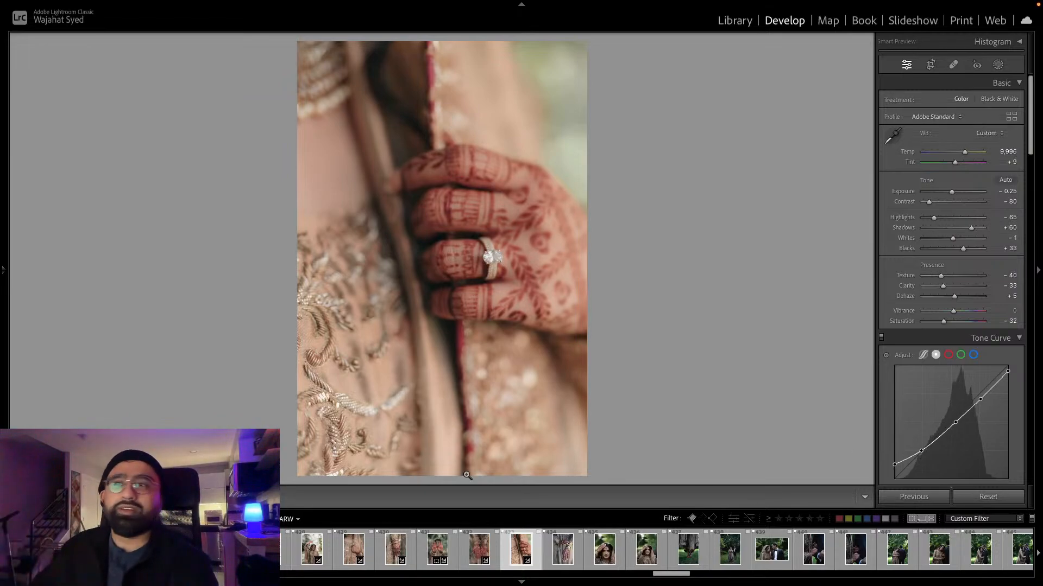
Copy the ring-hand close-up's settings onto the next photo of the hennaed hands with bangles.
key(super+shift+c)
click(787, 259)
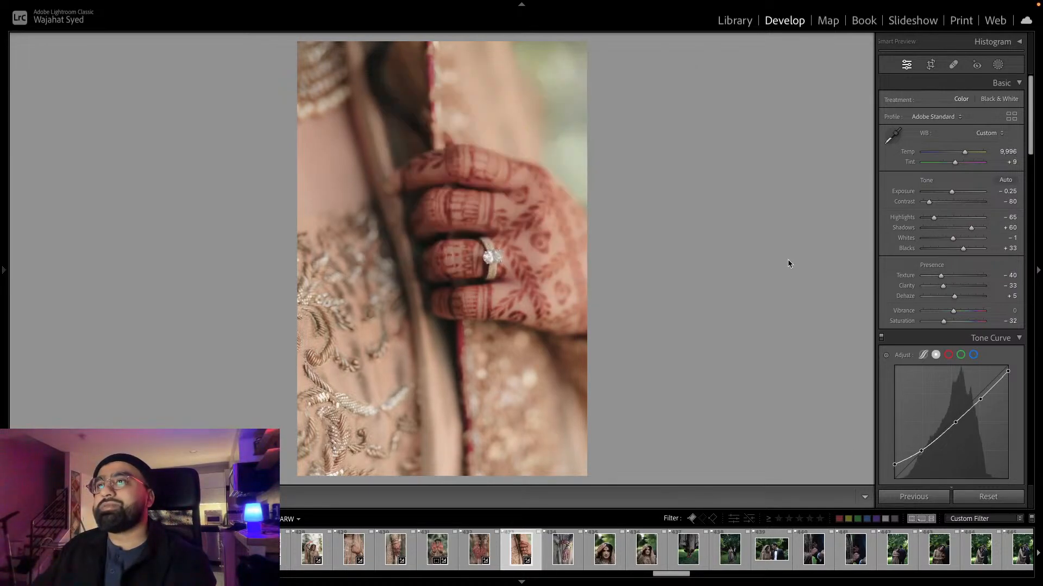
key(Right)
key(super+shift+v)
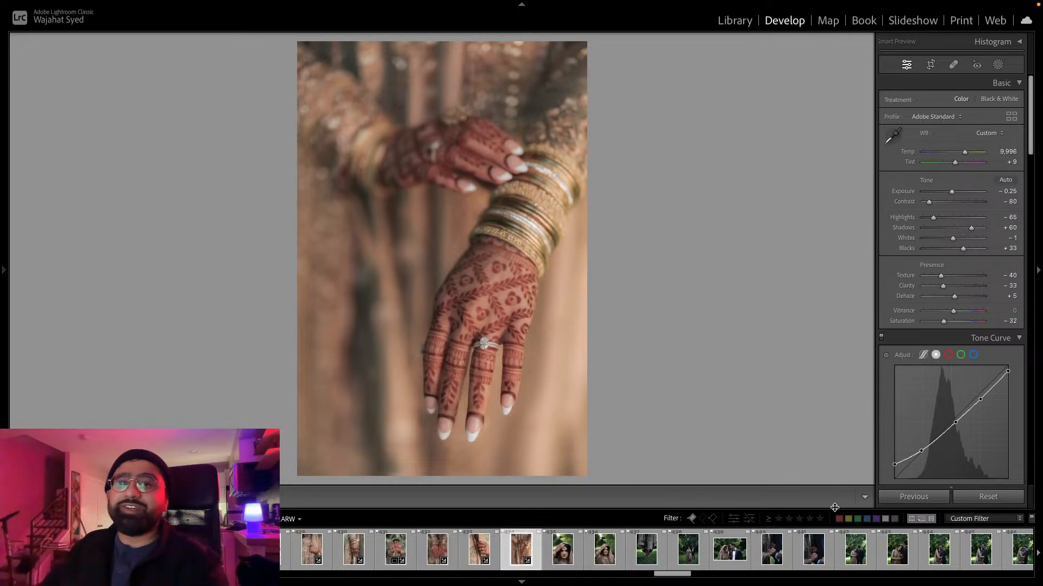
Copy the settings onto the next close portrait of the bride with her hand on her forehead, setting Exposure to +0.35 and Shadows to +54.
key(super+shift+c)
click(786, 261)
key(Right)
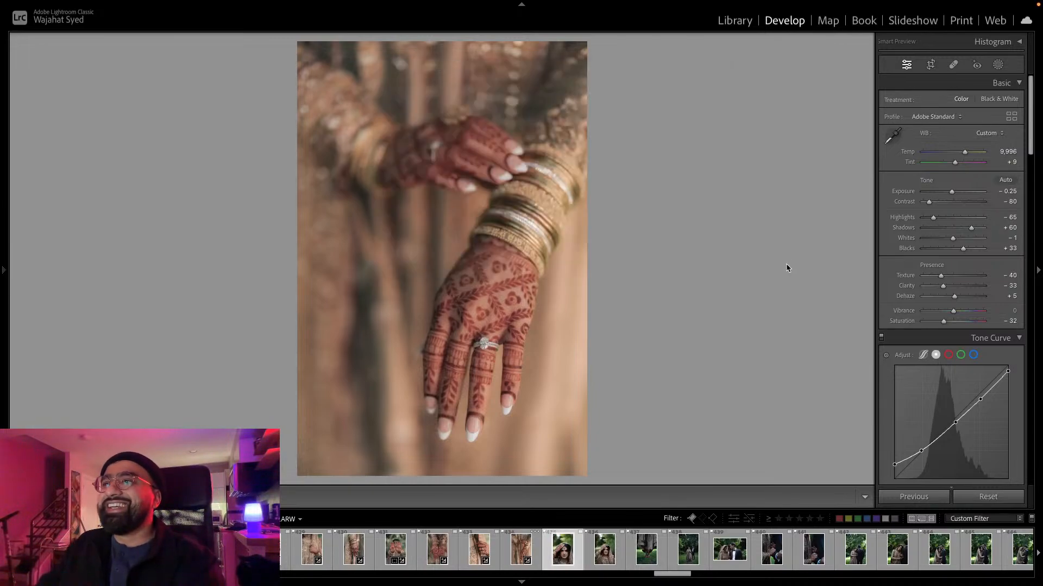
key(super+shift+v)
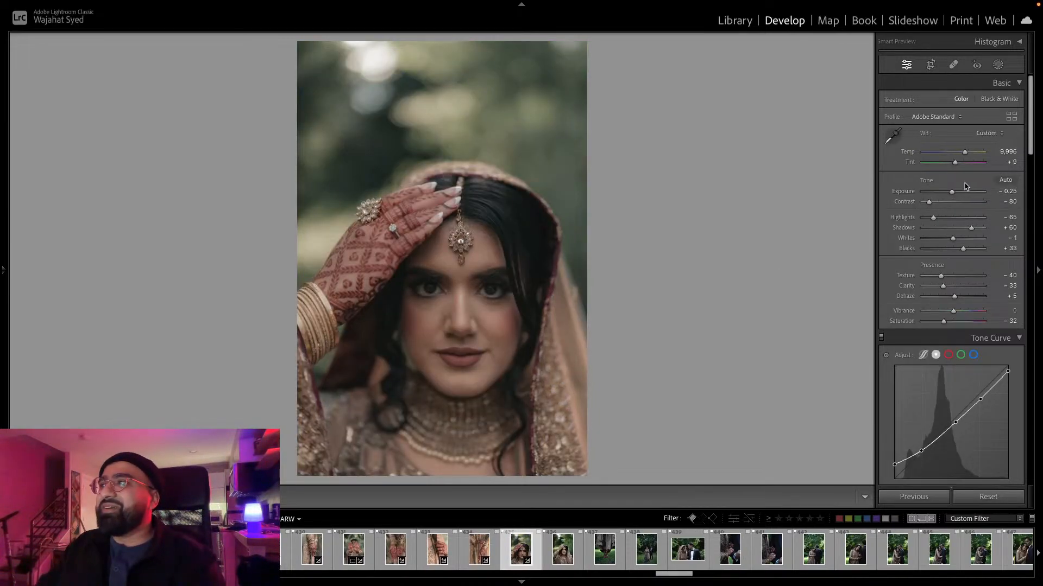
drag(952, 194, 957, 196)
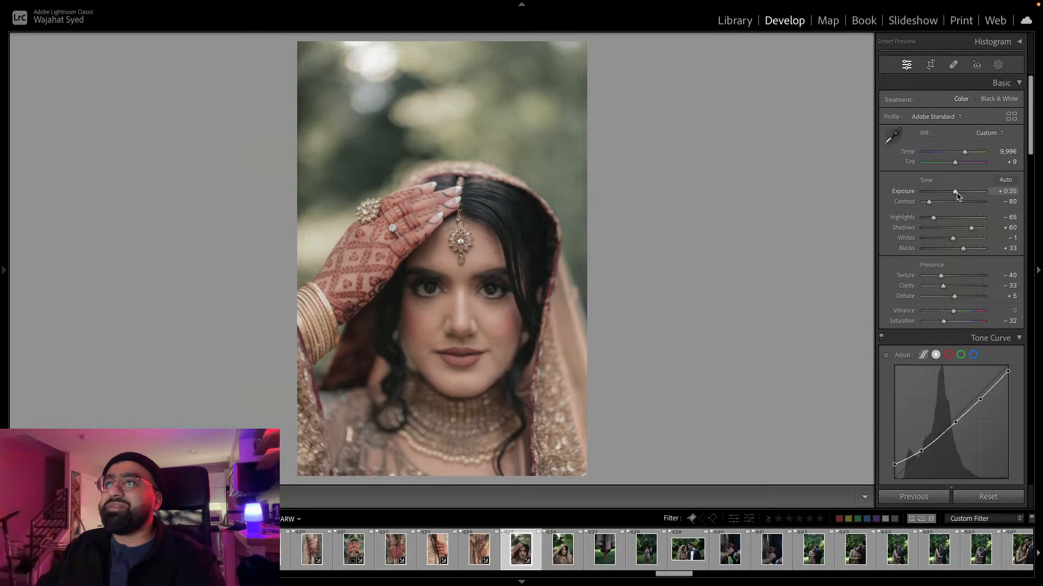
drag(972, 228, 970, 228)
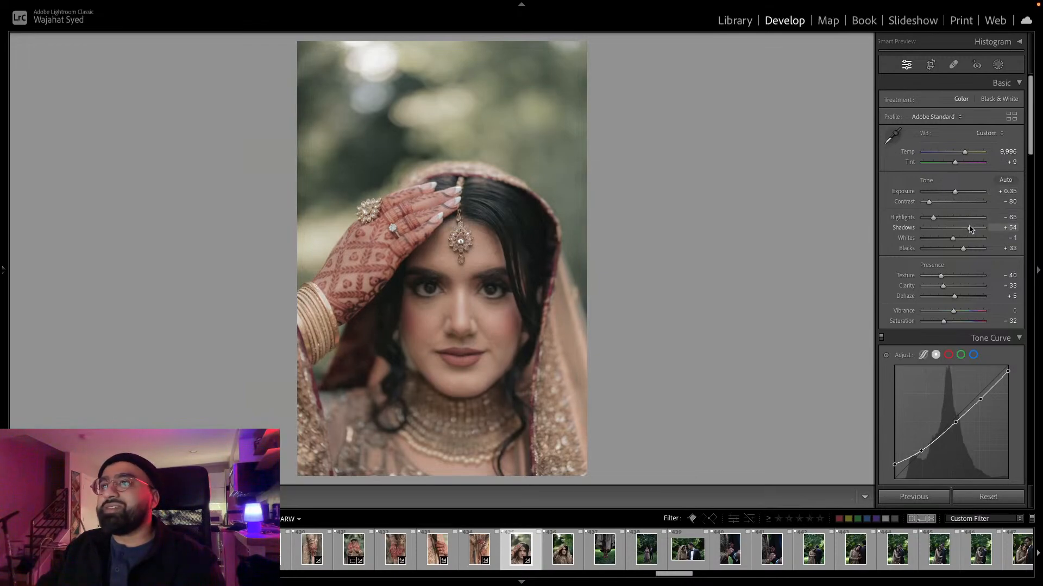
Crop the bride's close portrait tighter at a 4 x 5 / 8 x 10 aspect ratio and reposition the image within the frame.
key(super+shift+c)
click(772, 260)
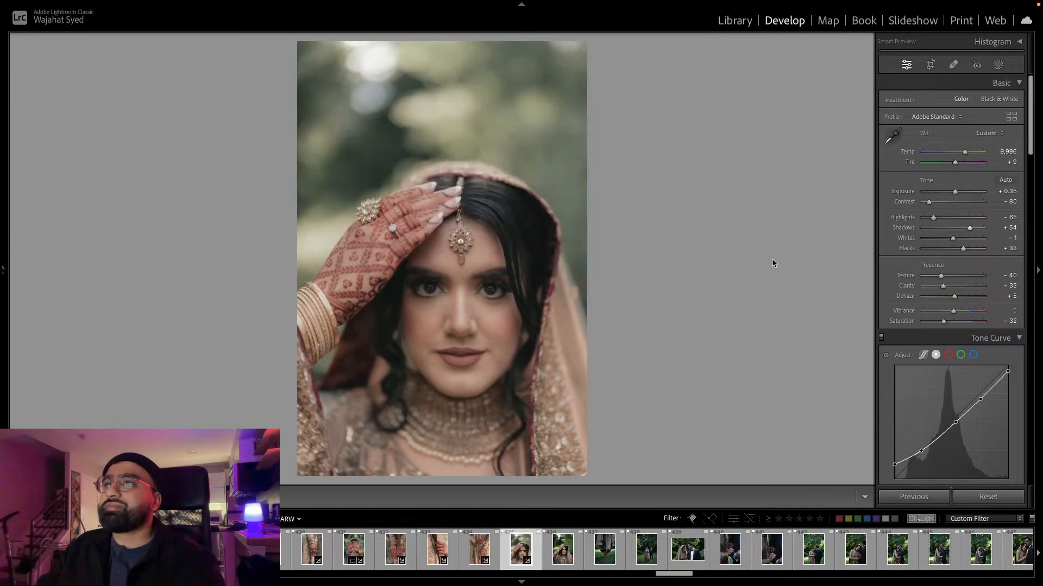
click(930, 65)
click(982, 102)
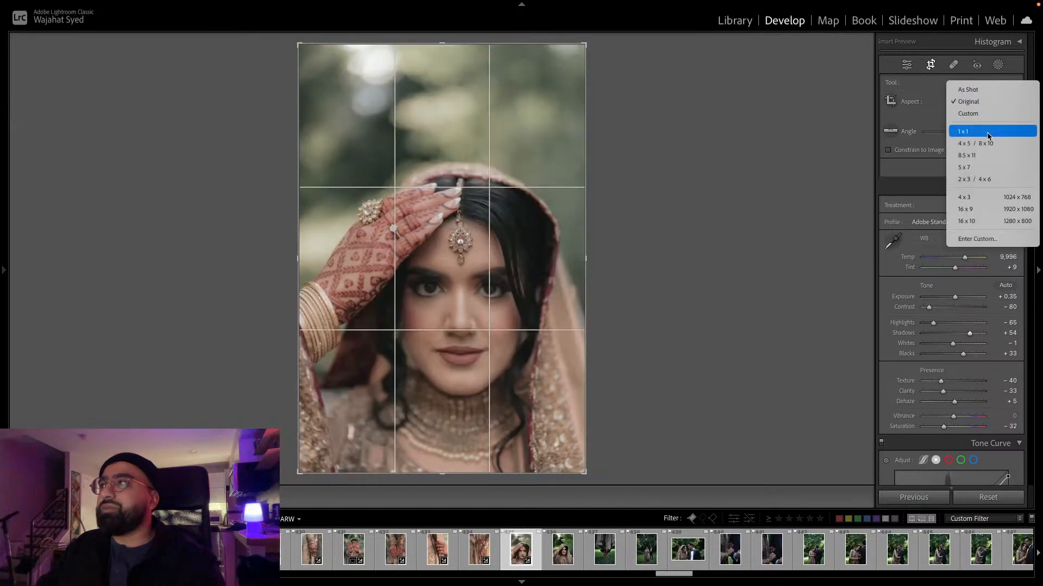
click(954, 142)
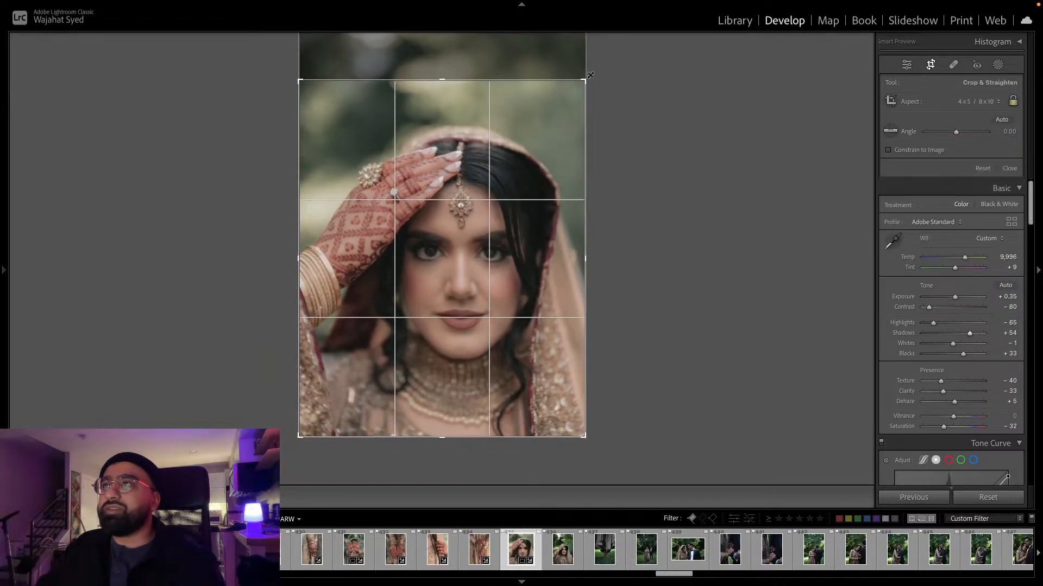
drag(586, 80, 570, 100)
mouse_move(500, 140)
mouse_down()
mouse_move(467, 137)
mouse_move(490, 138)
mouse_up()
key(Return)
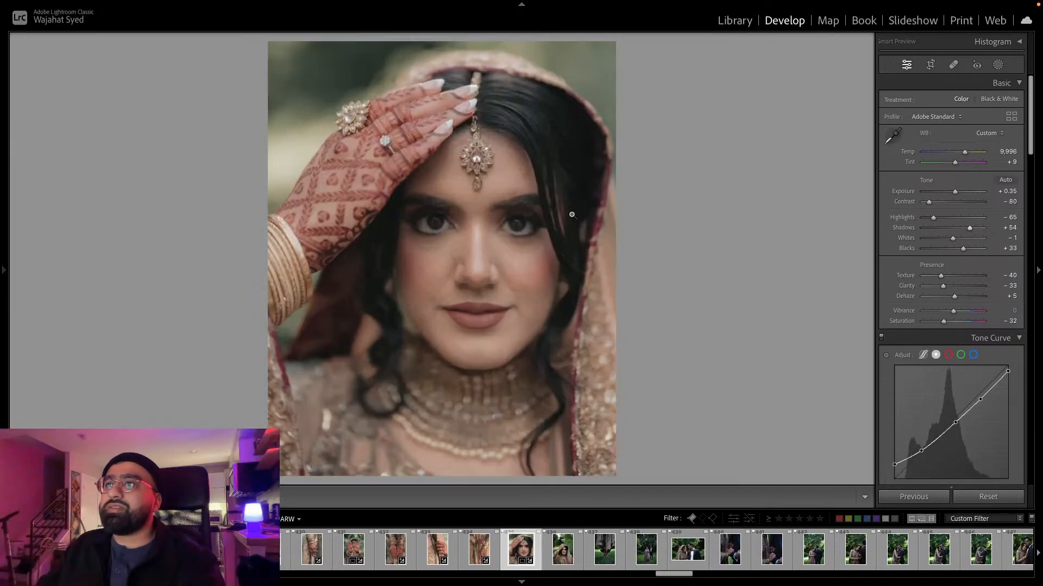
Copy the cropped portrait's develop settings onto the next photo of the smiling bride with her hand raised.
key(ctrl+shift+c)
click(771, 261)
key(Right)
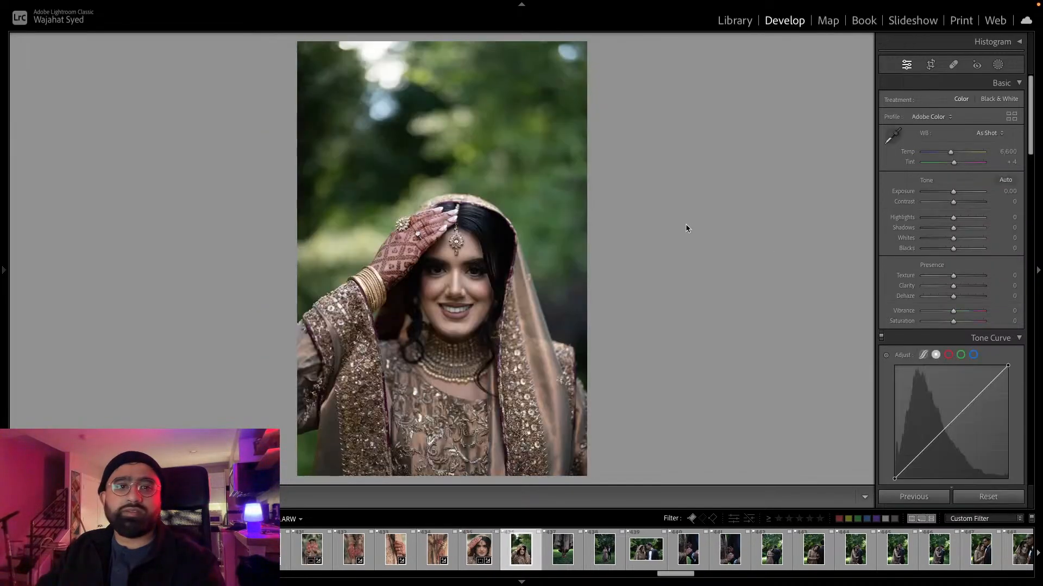
key(ctrl+shift+v)
Paste the copied settings onto the next photo of the bride's feet and hem, and set Exposure to +0.75 and Highlights to −18.
key(Right)
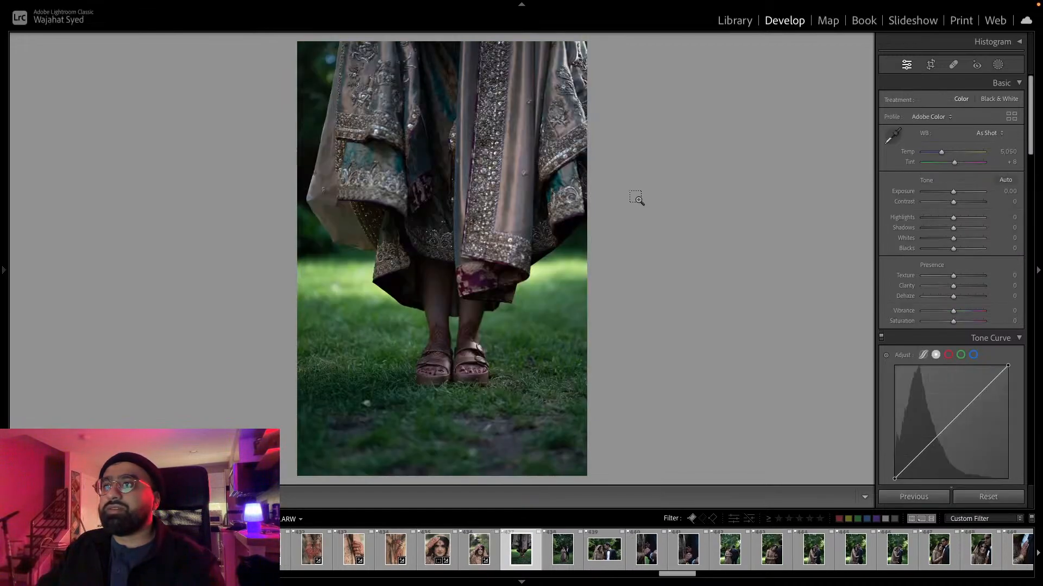
key(ctrl+shift+v)
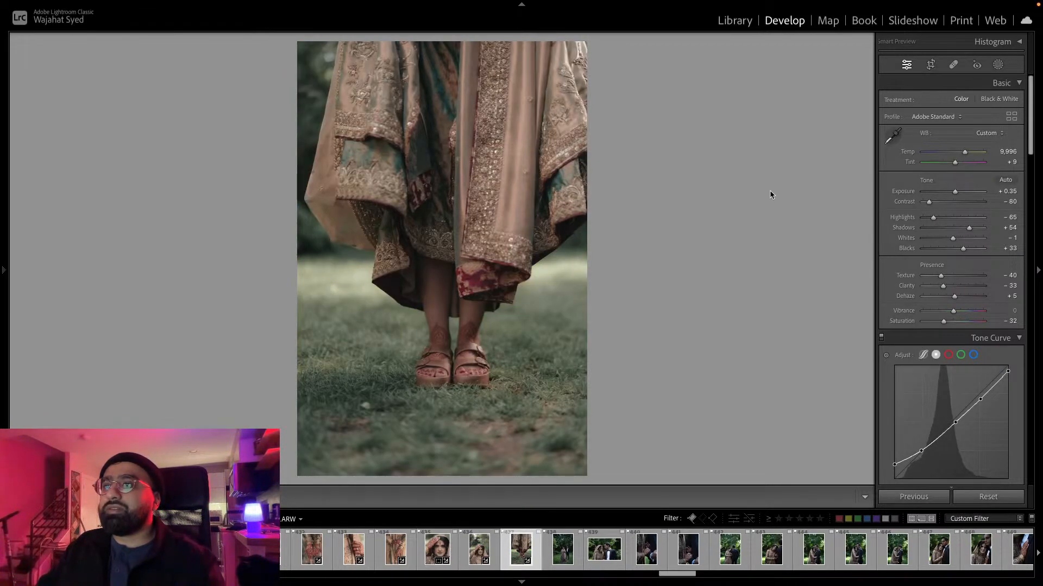
drag(945, 195, 948, 219)
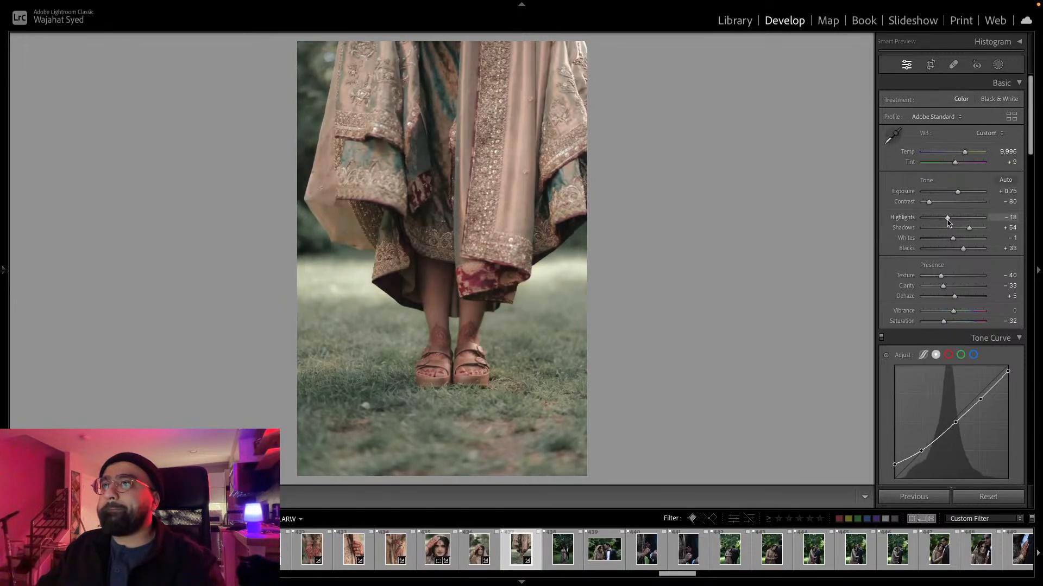
Copy the feet photo's develop settings onto the next full-length photo of the couple in the garden.
key(ctrl+shift+c)
click(788, 259)
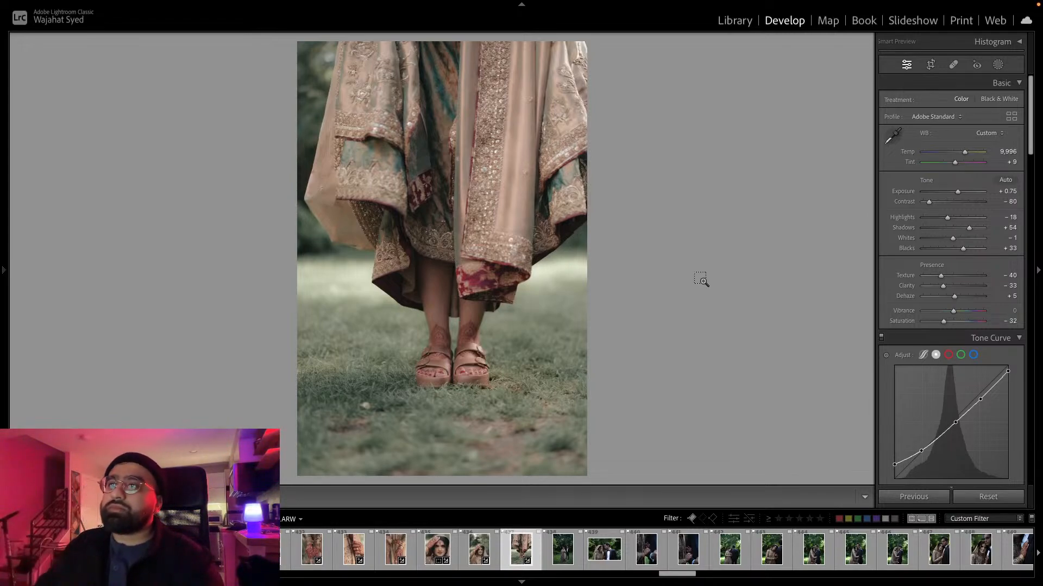
key(super+shift+c)
click(786, 260)
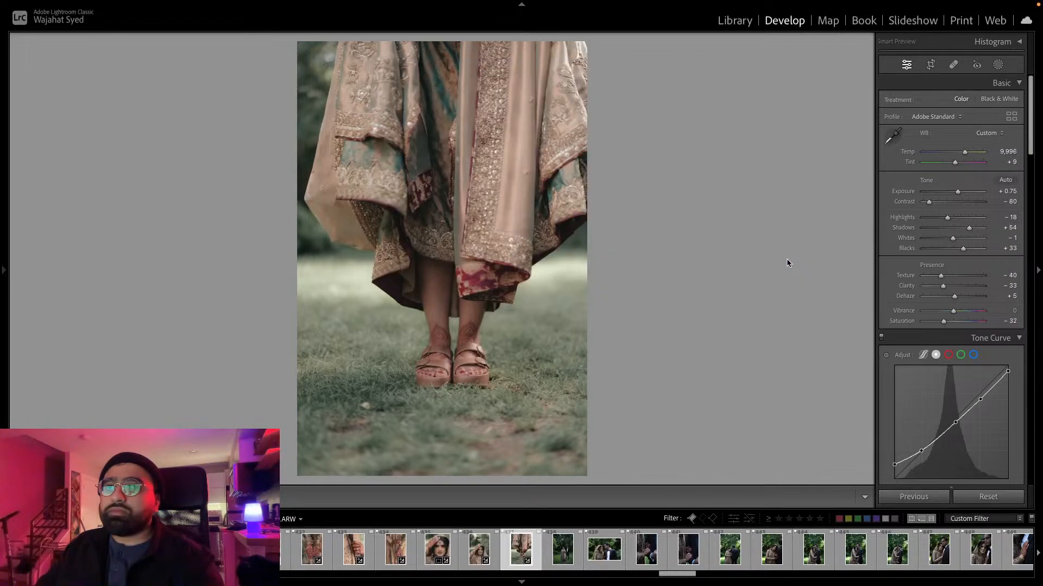
key(super+shift+c)
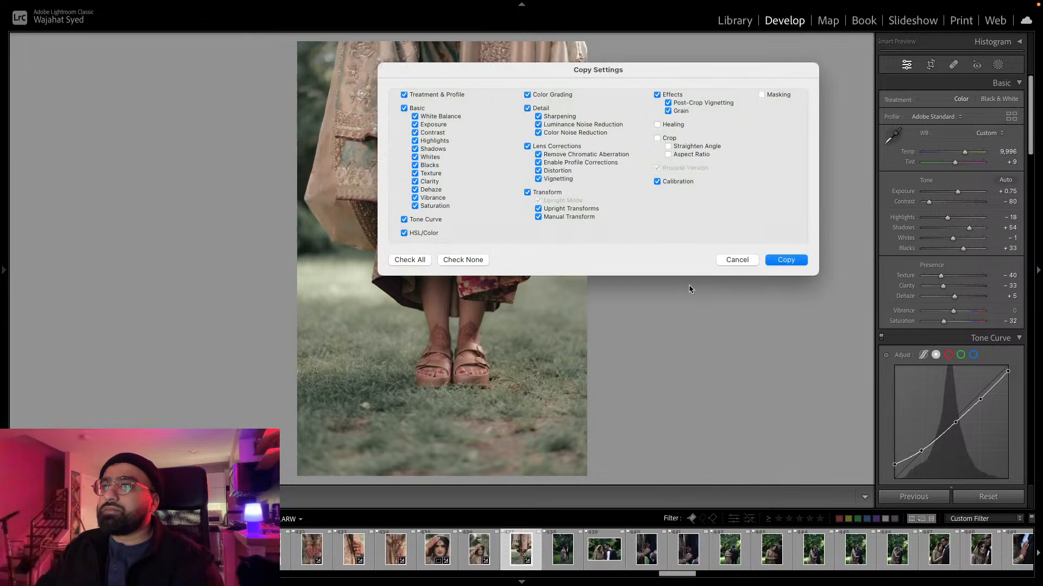
click(787, 260)
key(Right)
key(super+shift+v)
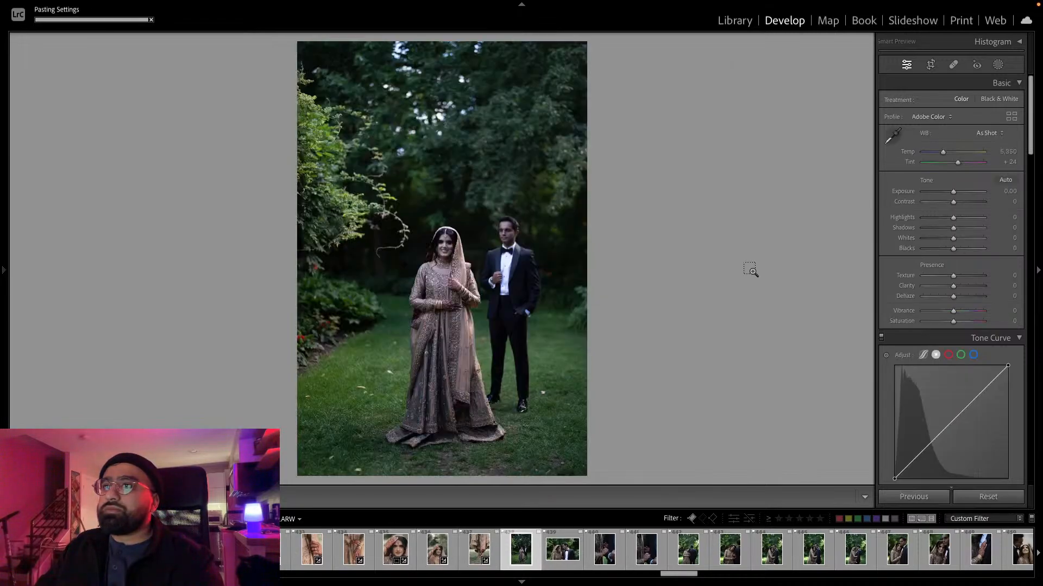
Set the full-length couple photo's Tint to +26, Exposure to +0.55 and Highlights to +1.
drag(954, 163, 954, 195)
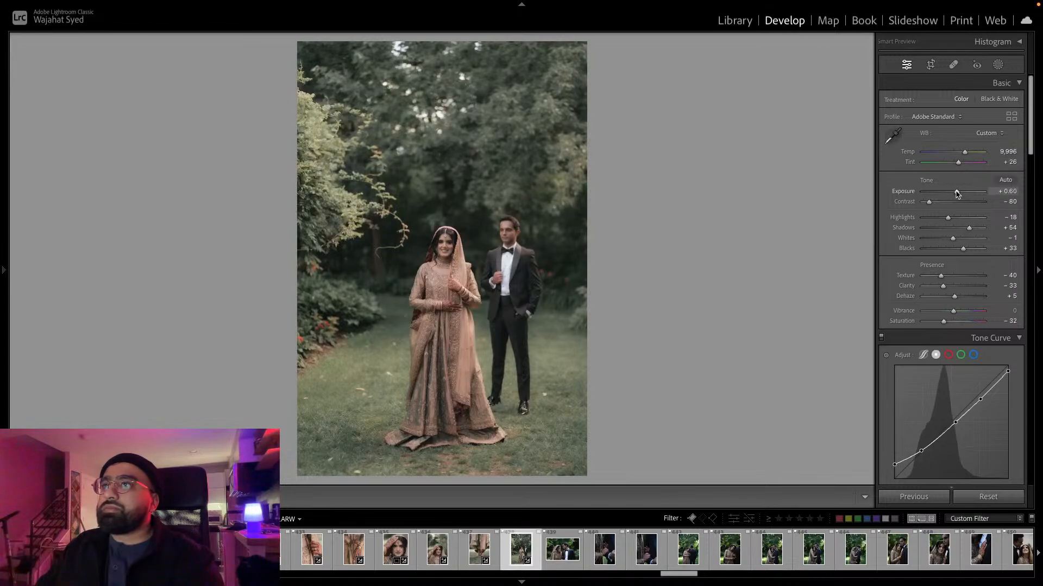
click(956, 217)
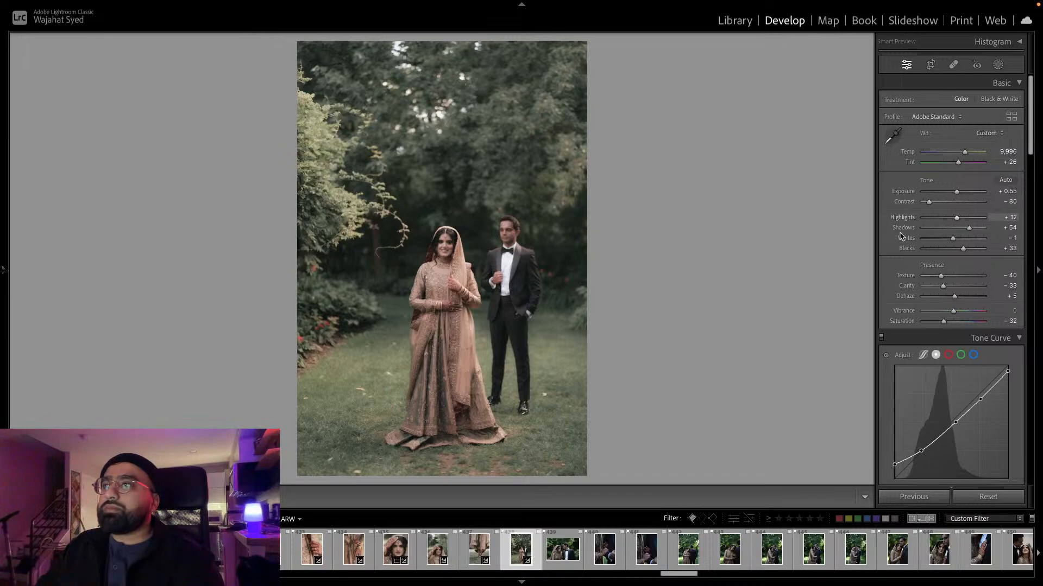
double_click(954, 219)
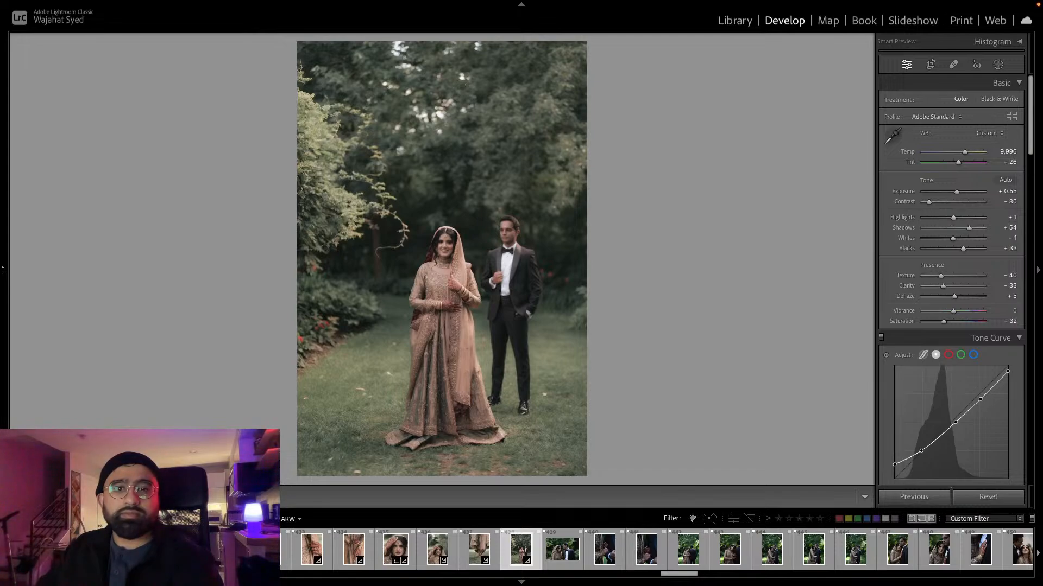
Copy the settings onto the next couple close-up, and set Temp to 7,658, Exposure to +0.35, Highlights to −19 and Clarity to −14.
key(super+shift+c)
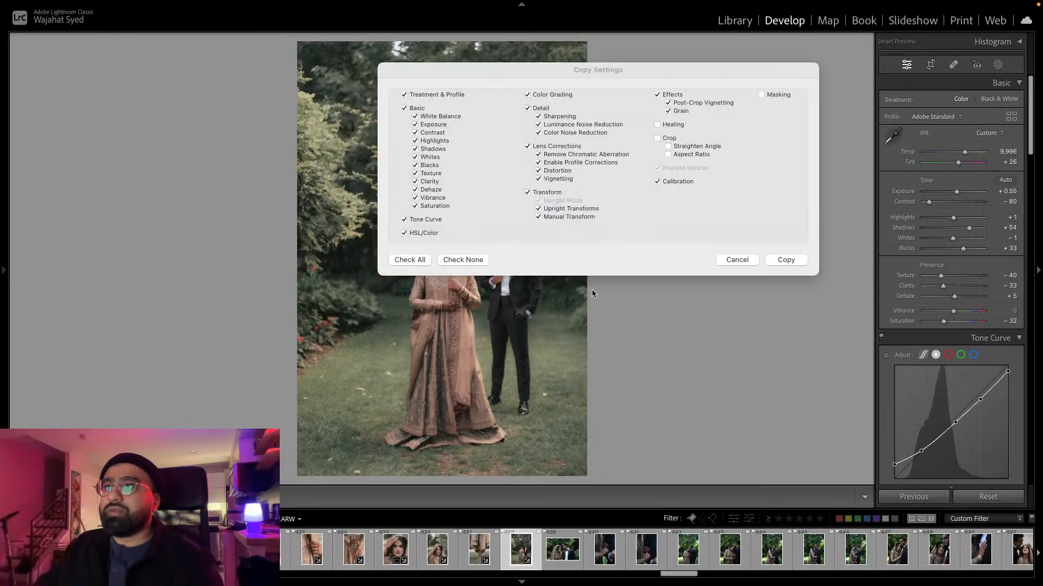
click(785, 260)
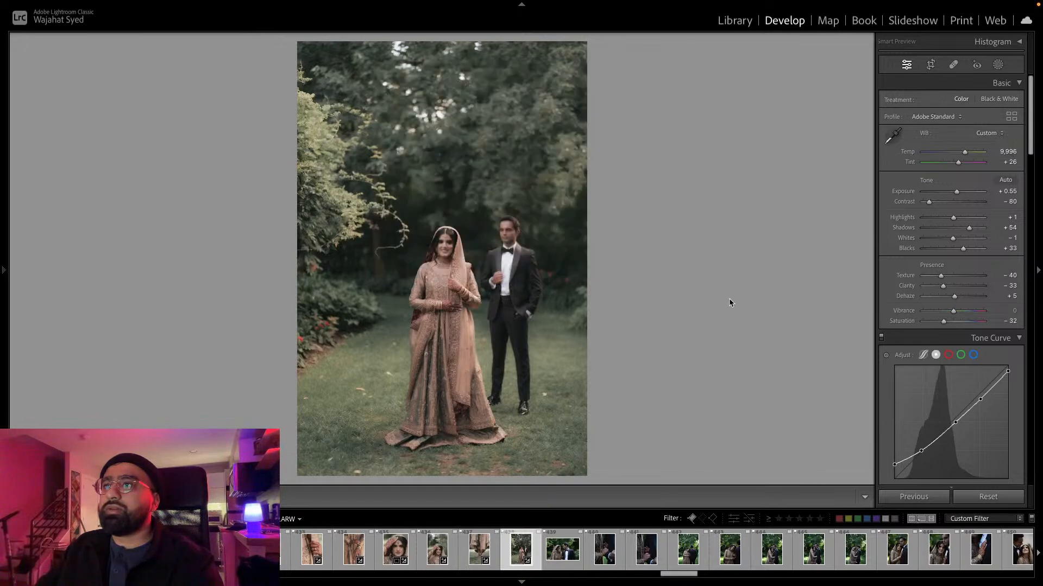
key(Right)
key(super+shift+v)
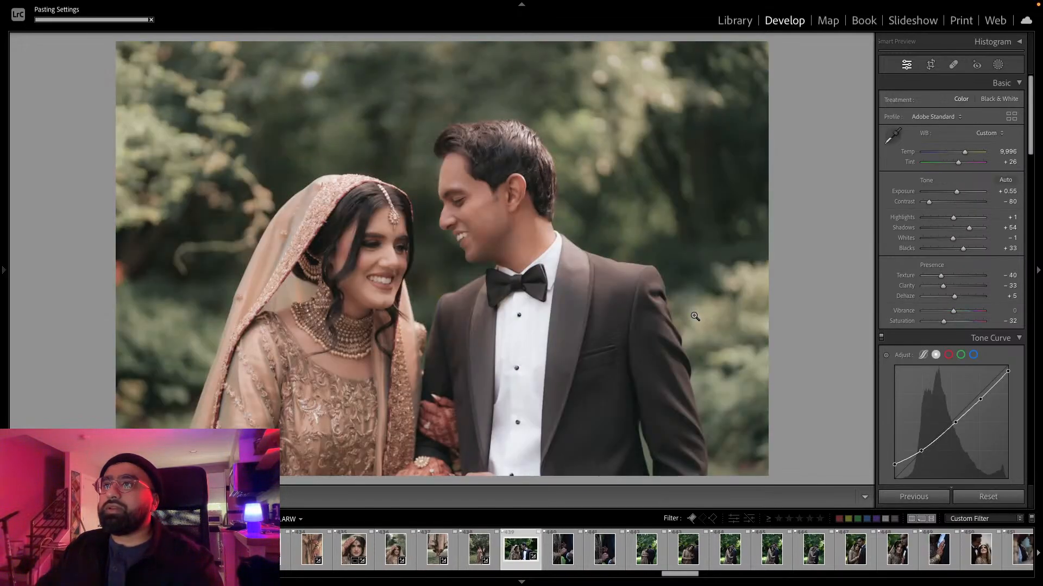
drag(988, 152, 946, 219)
drag(942, 286, 950, 288)
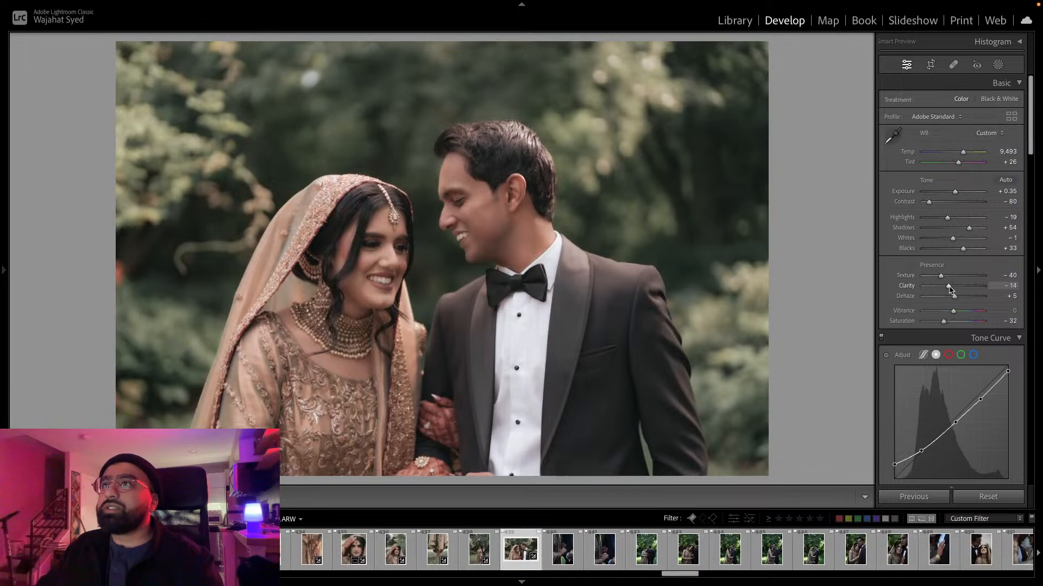
drag(963, 154, 957, 157)
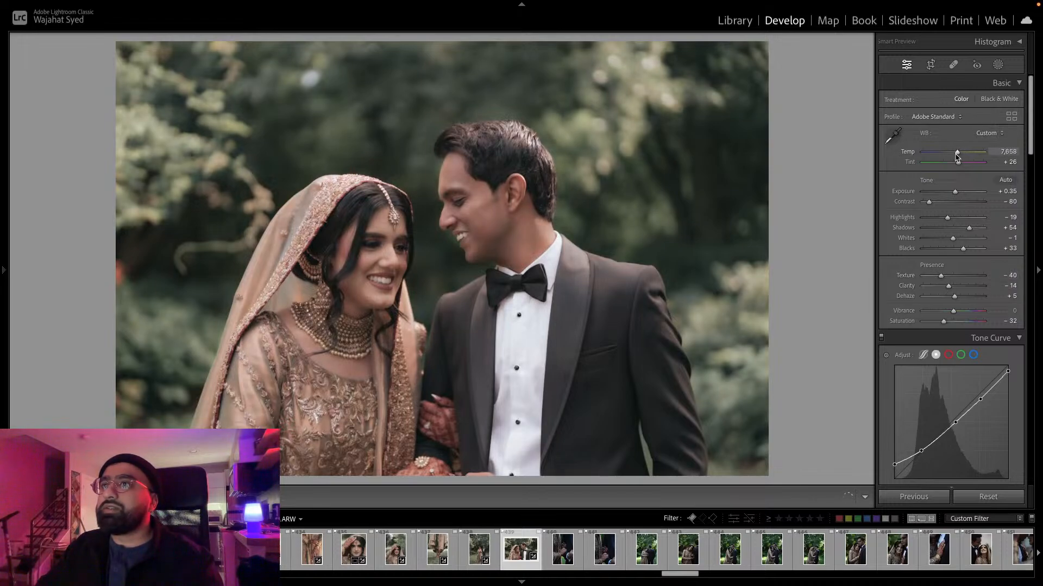
Open the earlier edited portrait of the smiling bride facing the camera in front of the trees.
scroll(313, 563, up, 4)
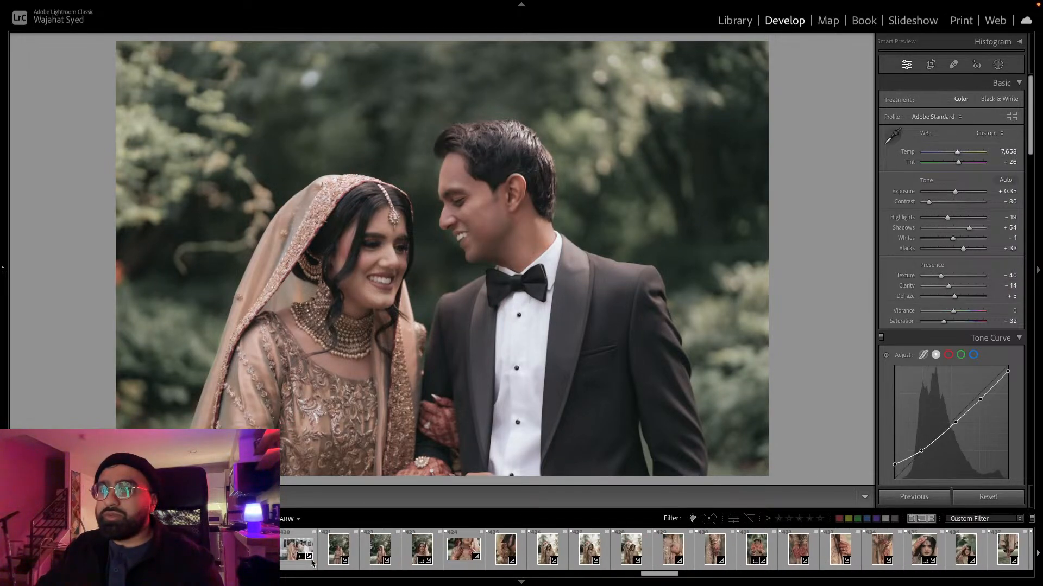
scroll(312, 563, up, 2)
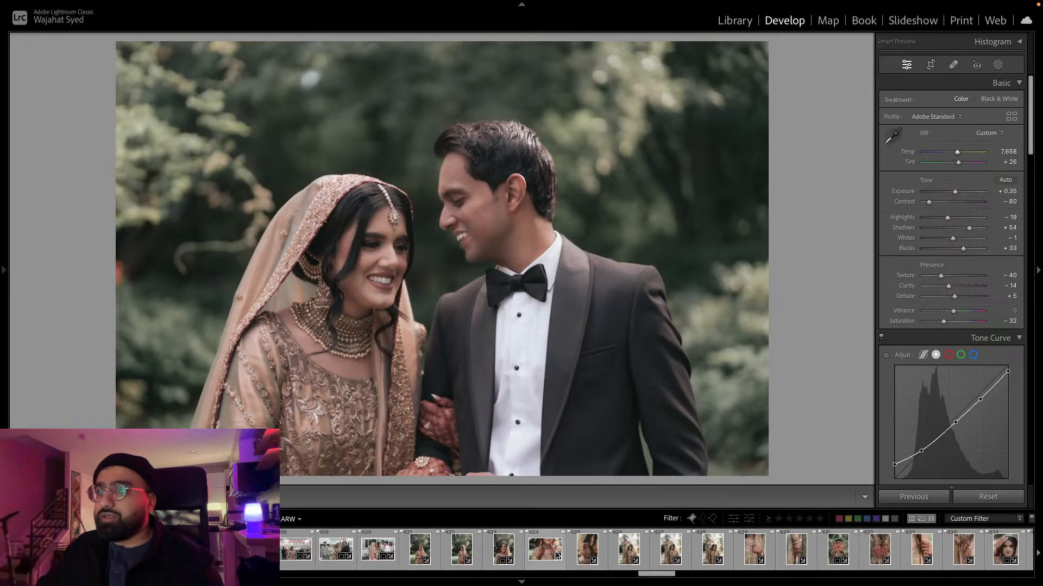
click(460, 550)
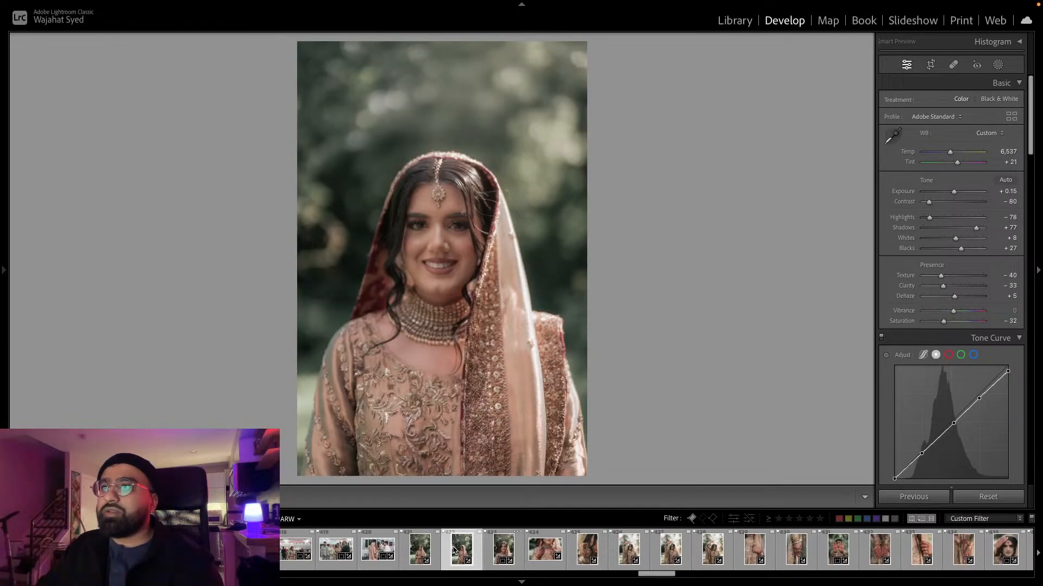
Copy the develop settings from the photo of the bride standing with clasped hands onto the full-length couple photo in the garden.
key(super+shift+c)
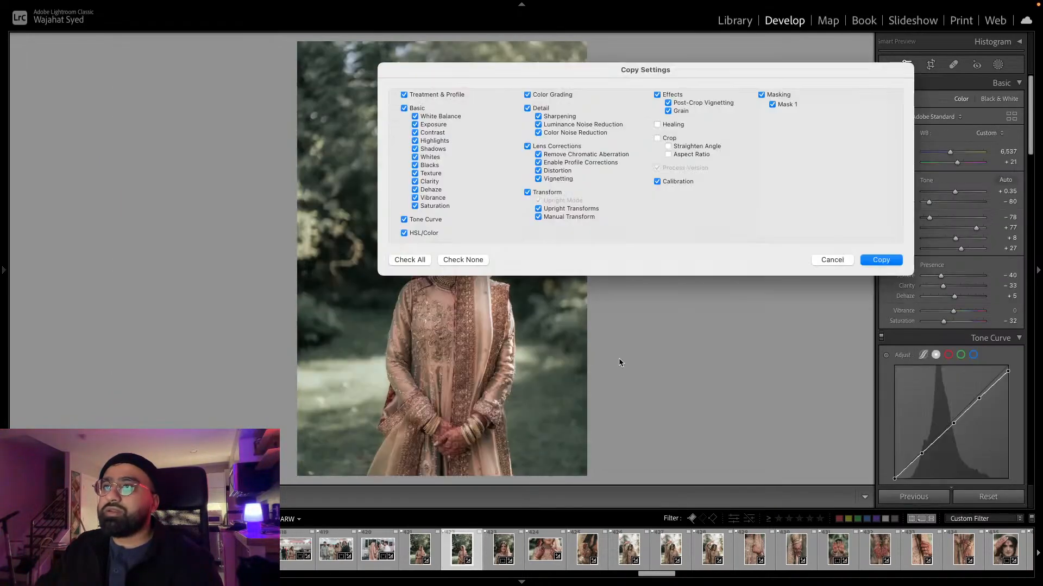
click(881, 260)
scroll(796, 549, down, 5)
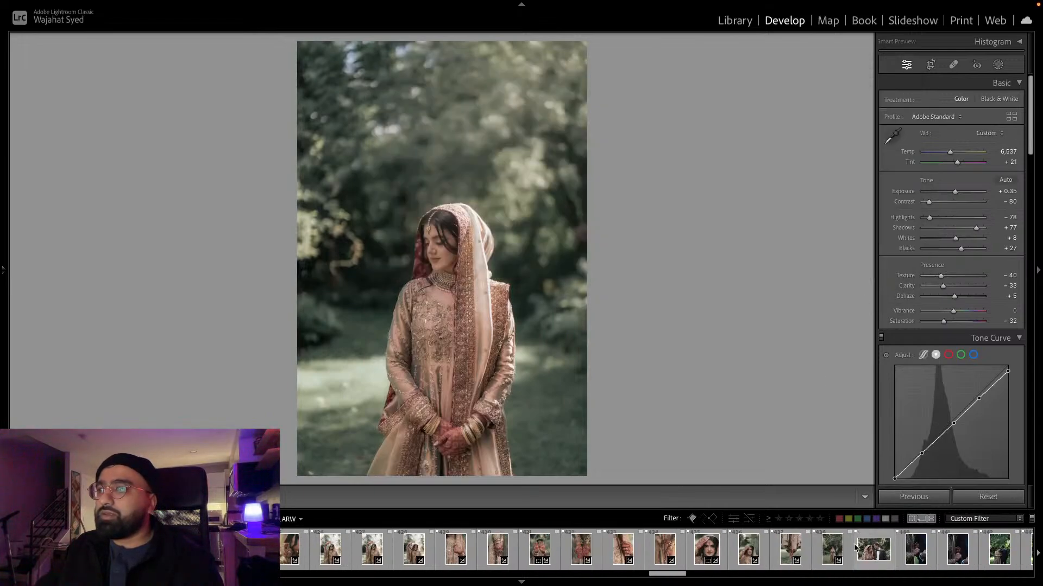
click(832, 549)
key(super+shift+c)
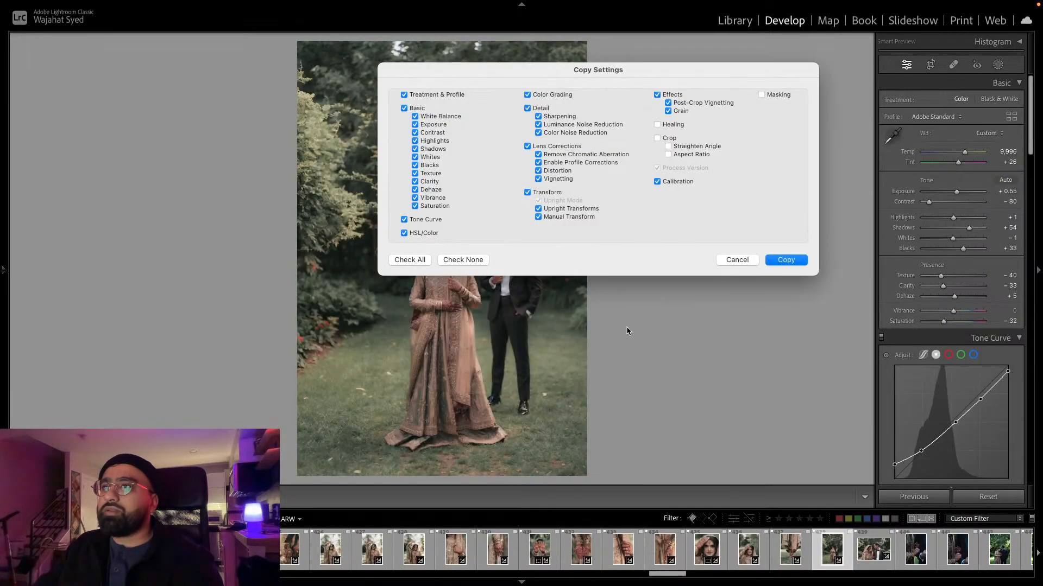
click(738, 260)
key(Right)
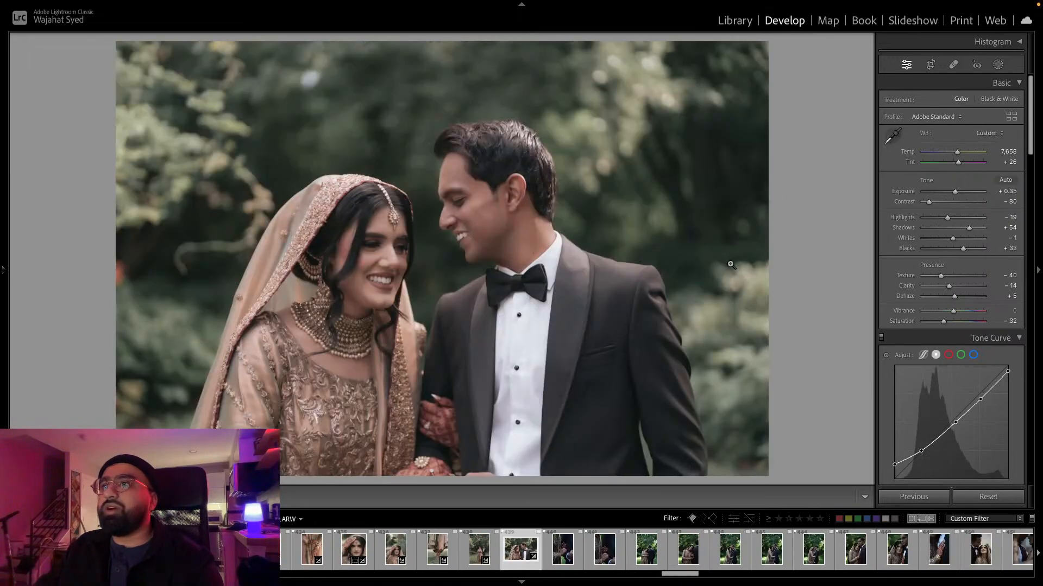
click(477, 550)
key(super+shift+v)
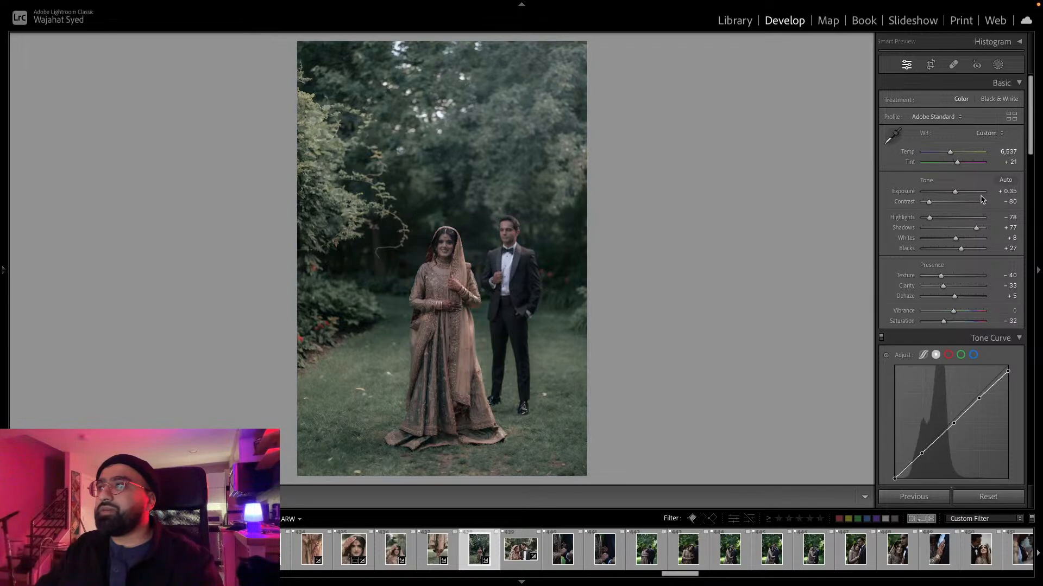
Set the full-length couple photo's Temp to 9,873, Exposure to +0.95 and Blacks to +5, and compare it with the original.
drag(956, 192, 959, 192)
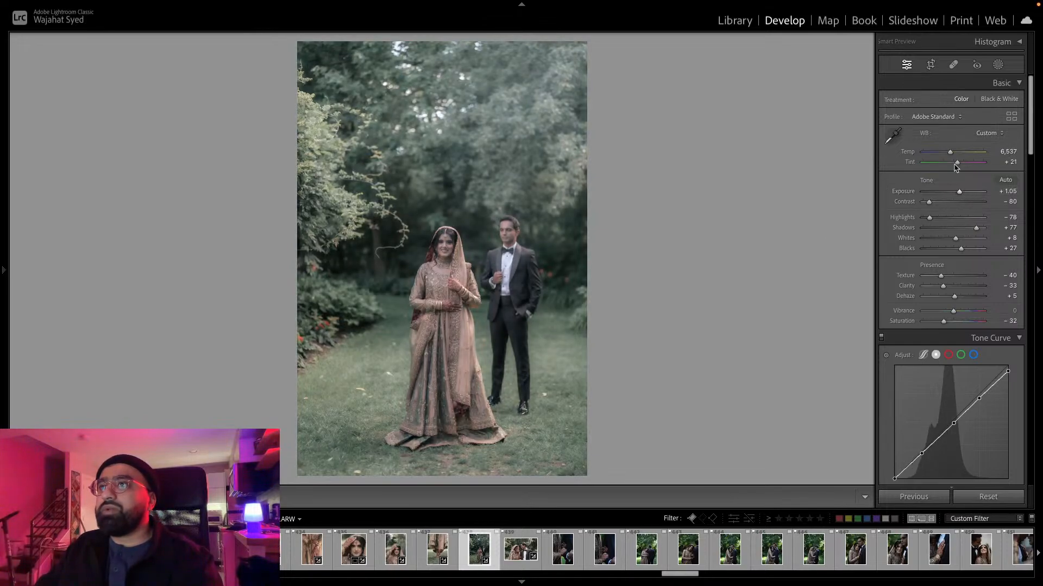
drag(955, 153, 966, 156)
drag(960, 193, 961, 194)
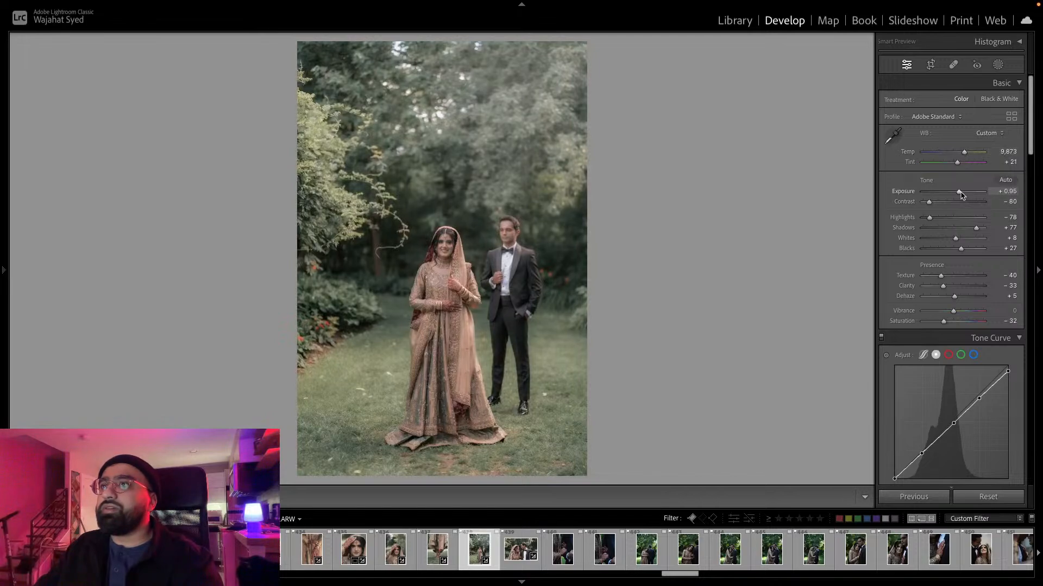
drag(961, 252, 956, 253)
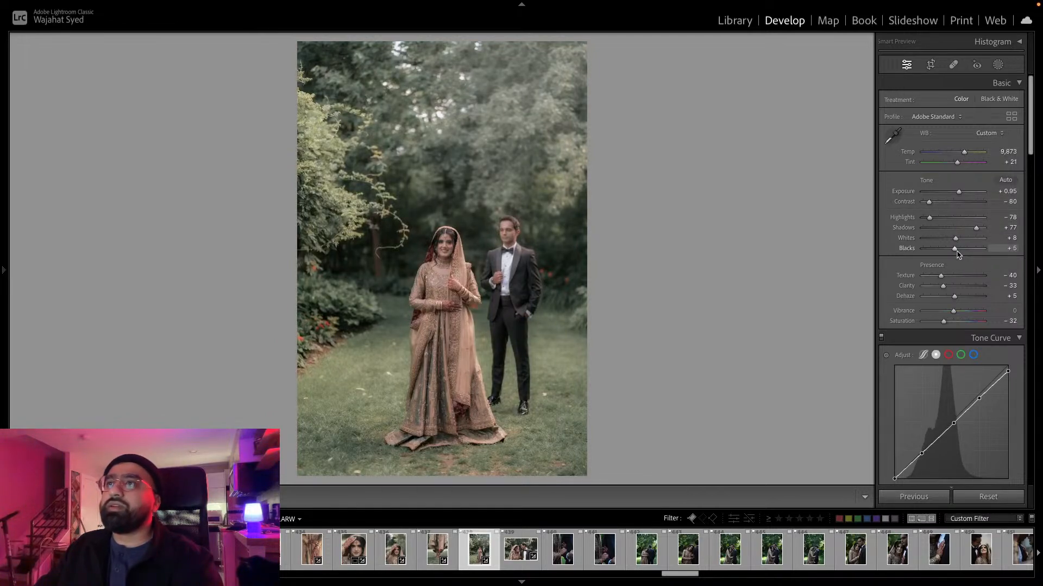
key(backslash)
key(backslash)
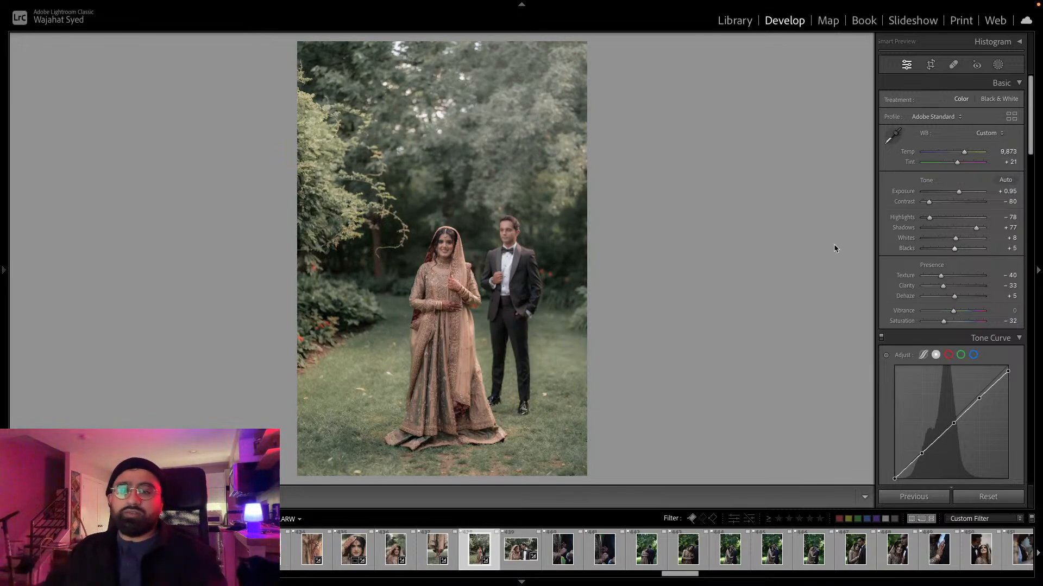
Darken the left side of the full-length couple photo with a slanted linear gradient mask, with Exposure −1.89 and Tint −83.
key(m)
click(303, 337)
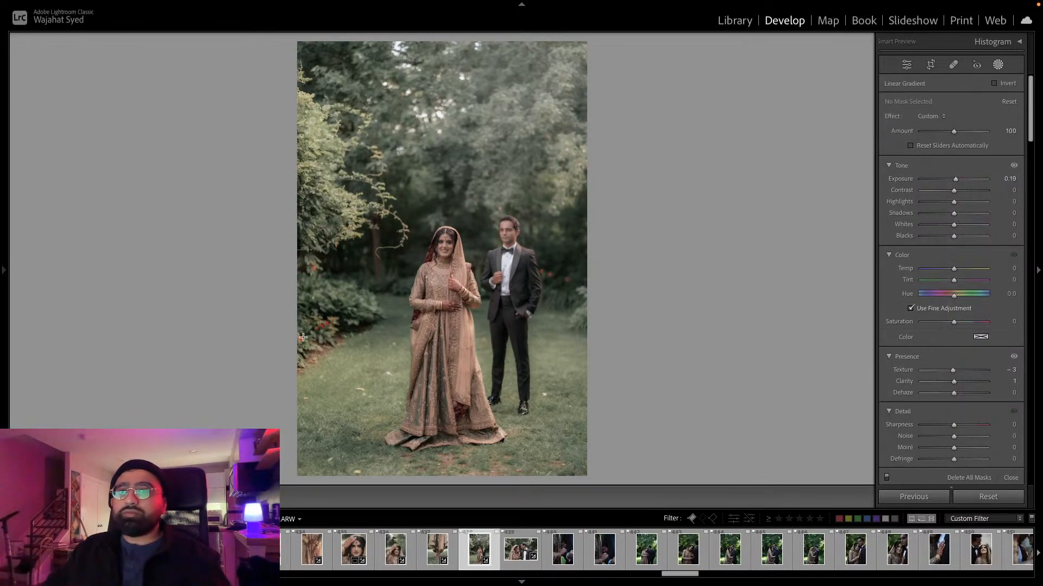
drag(494, 266, 495, 265)
drag(955, 180, 939, 183)
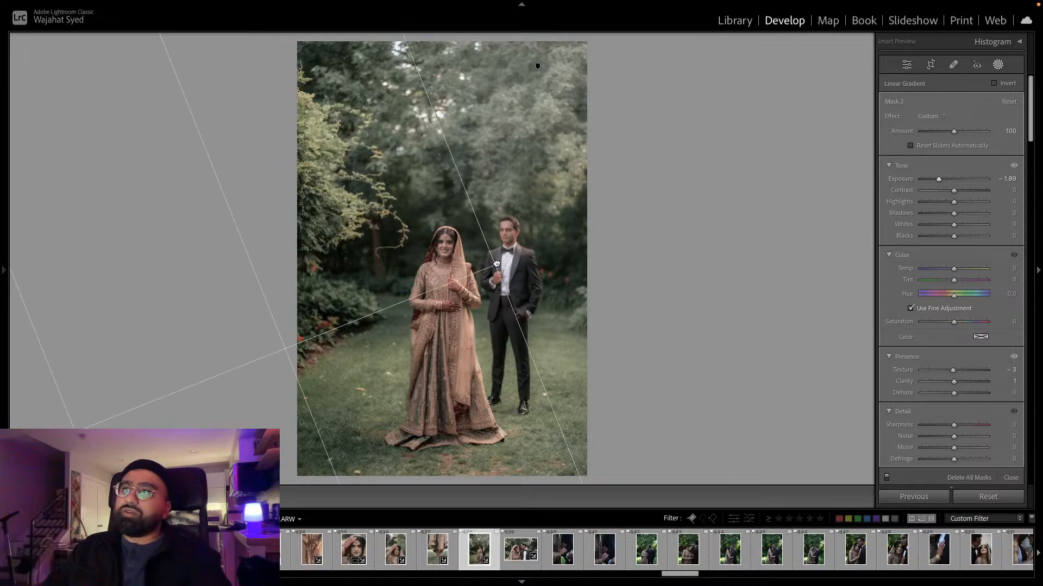
drag(580, 234, 519, 255)
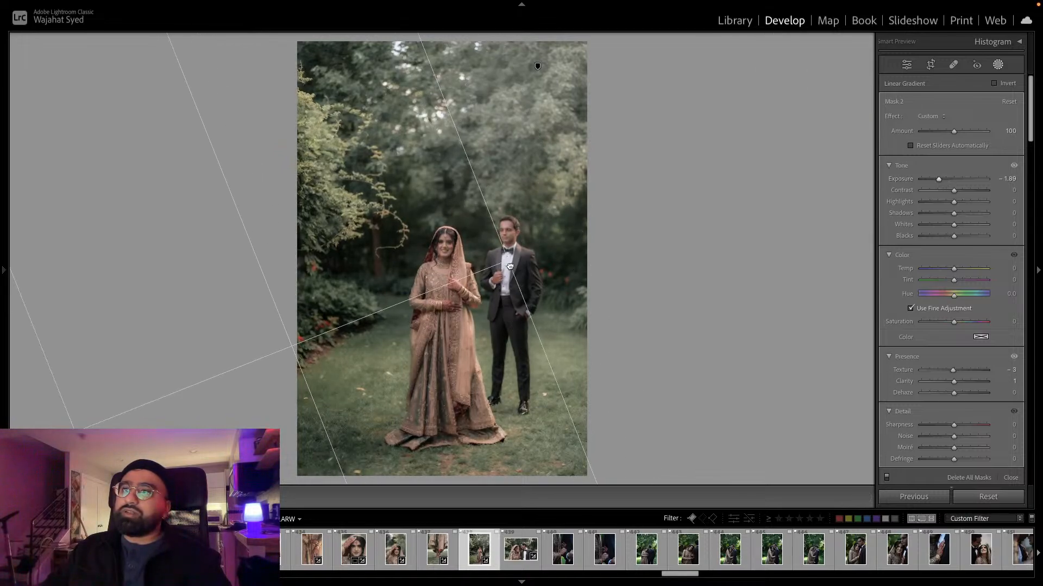
drag(953, 279, 927, 282)
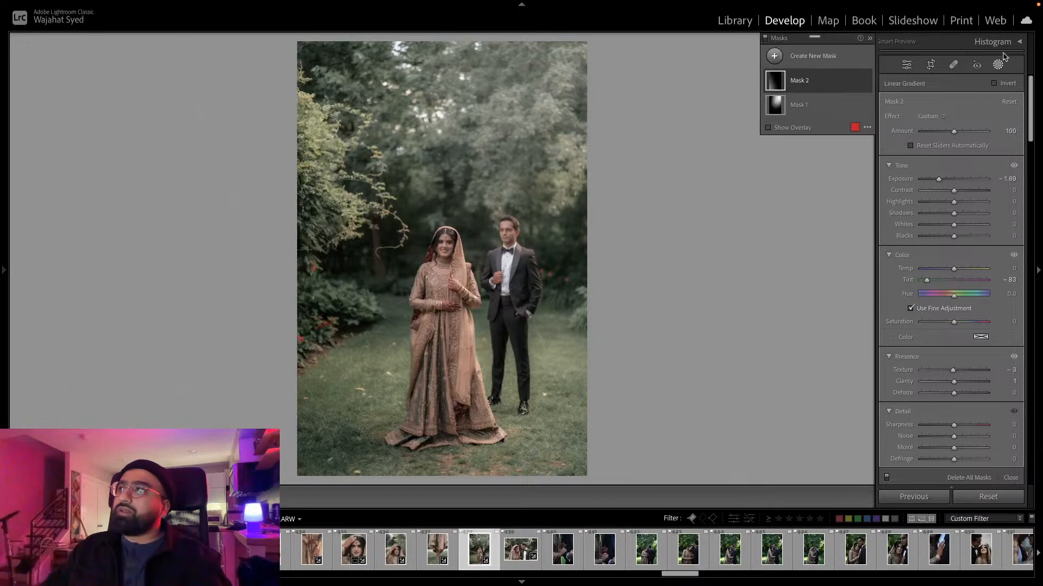
Subtract the subject from the linear gradient mask, close masking and compare the edited photo with the original.
click(844, 85)
click(848, 118)
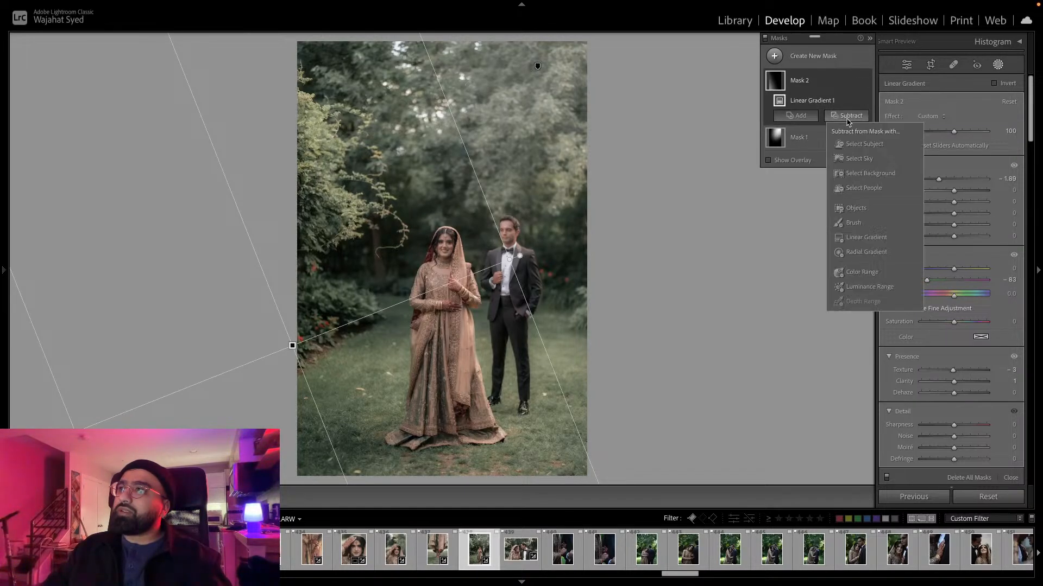
click(851, 144)
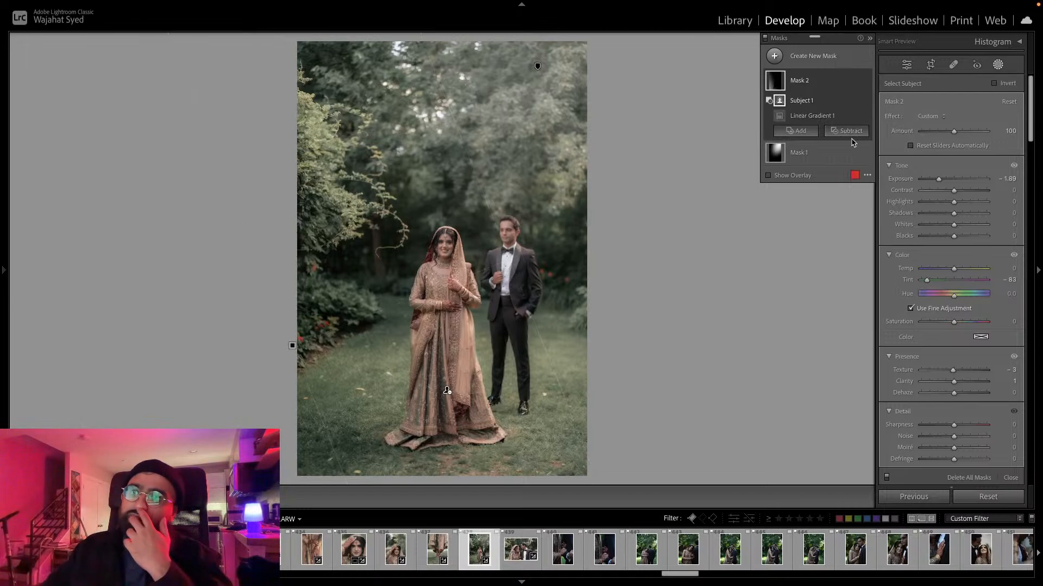
click(996, 65)
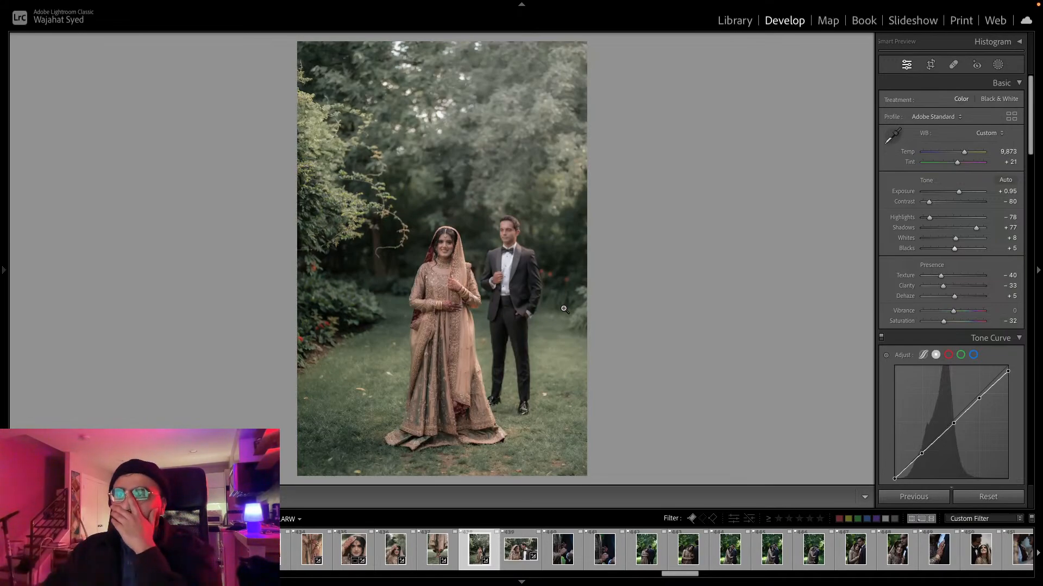
key(backslash)
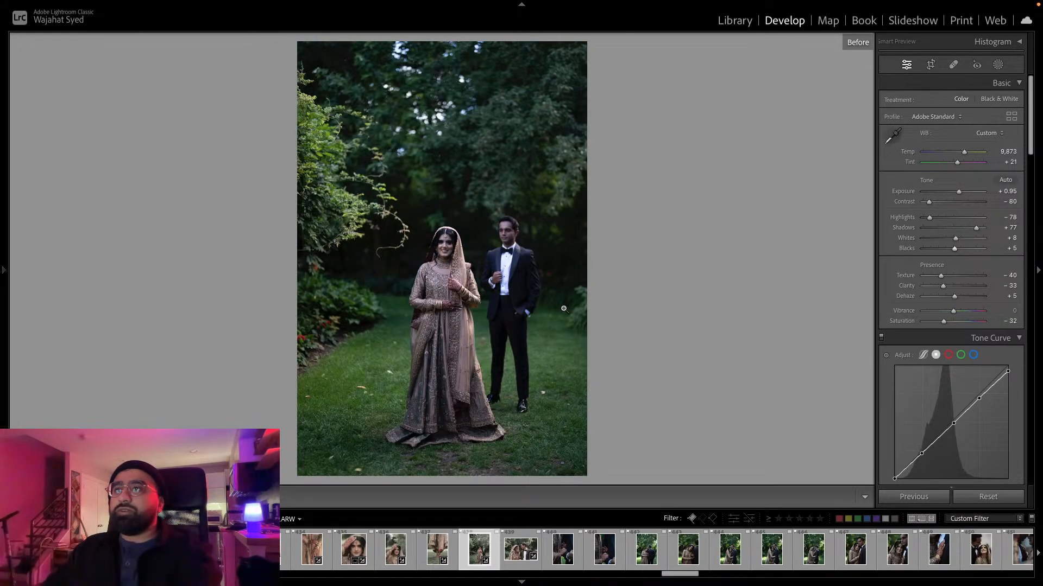
key(backslash)
Copy the full-length photo's develop settings, excluding Mask 2, onto the next couple close-up.
key(super+shift+c)
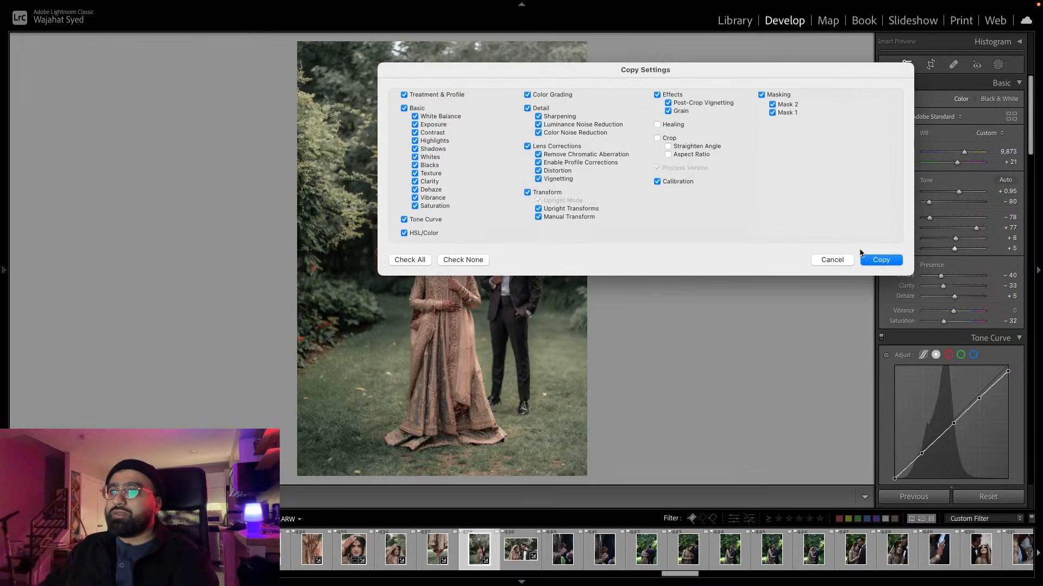
click(791, 106)
click(876, 260)
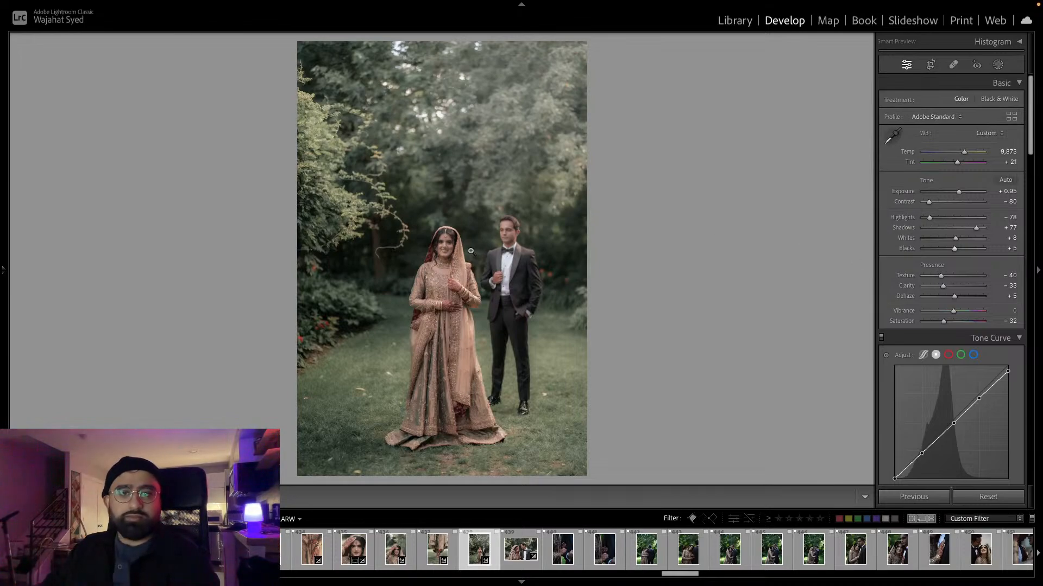
key(Right)
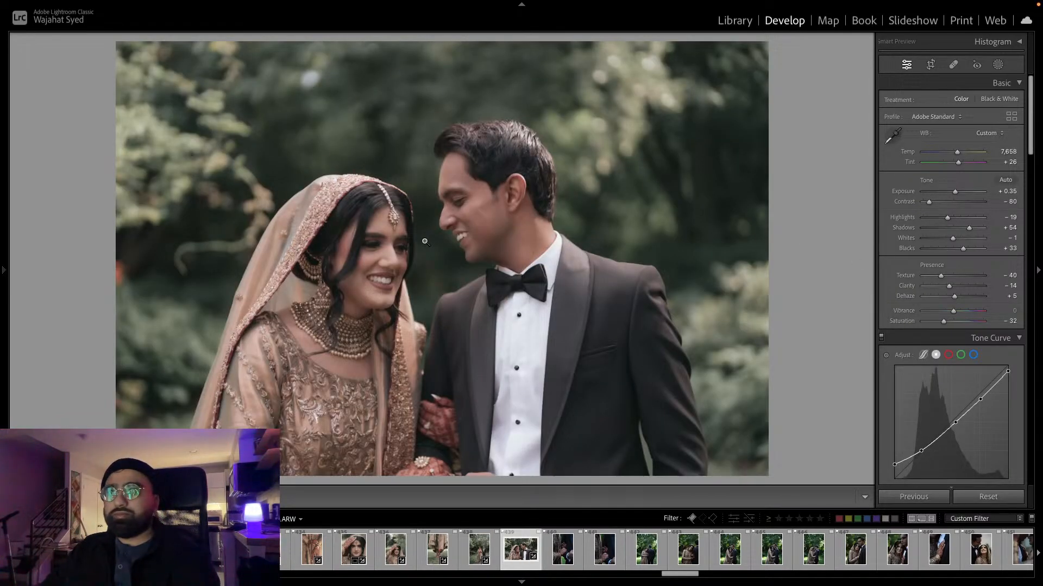
key(ctrl+shift+v)
Set the couple close-up's Temp to 7,915, Exposure to +0.55, Highlights to −60 and Blacks to −22.
drag(959, 192, 956, 192)
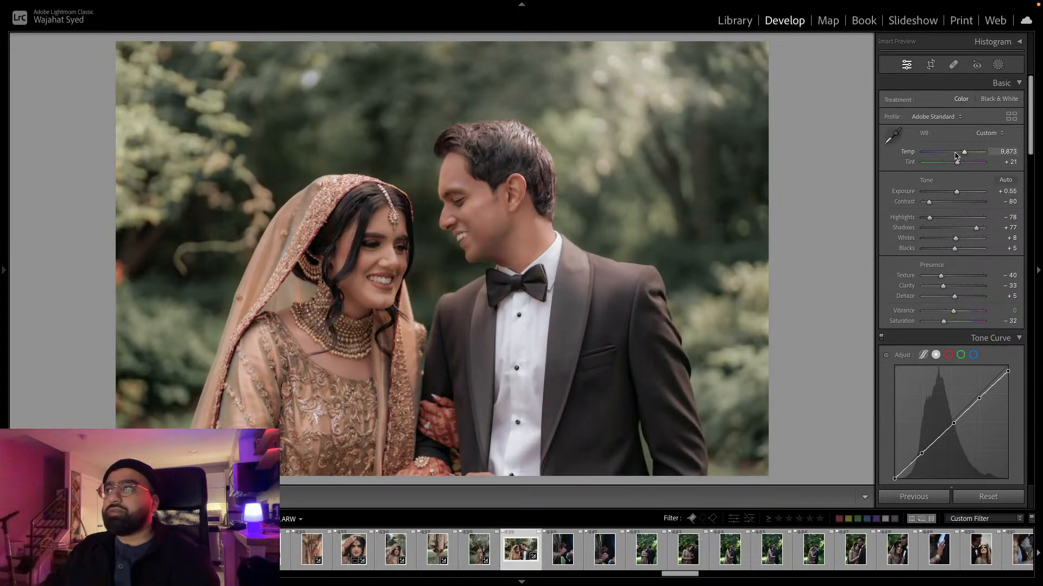
drag(964, 152, 959, 154)
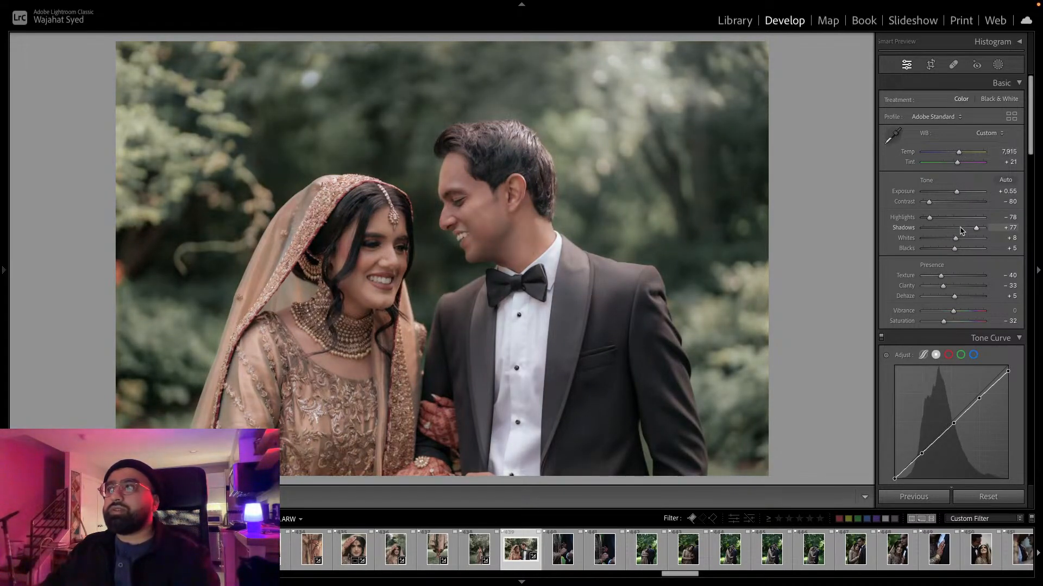
drag(954, 249, 948, 253)
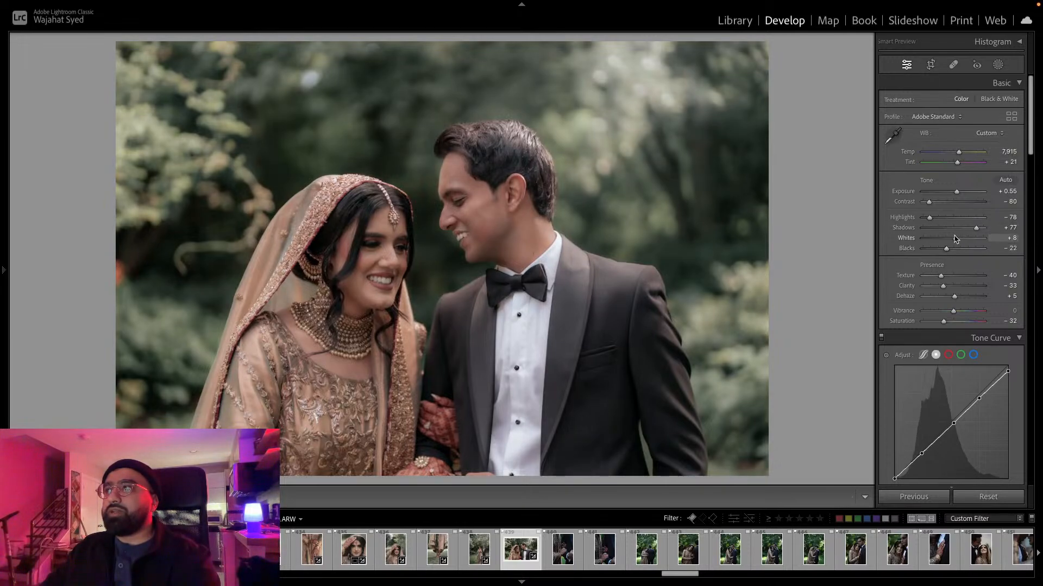
drag(930, 218, 934, 219)
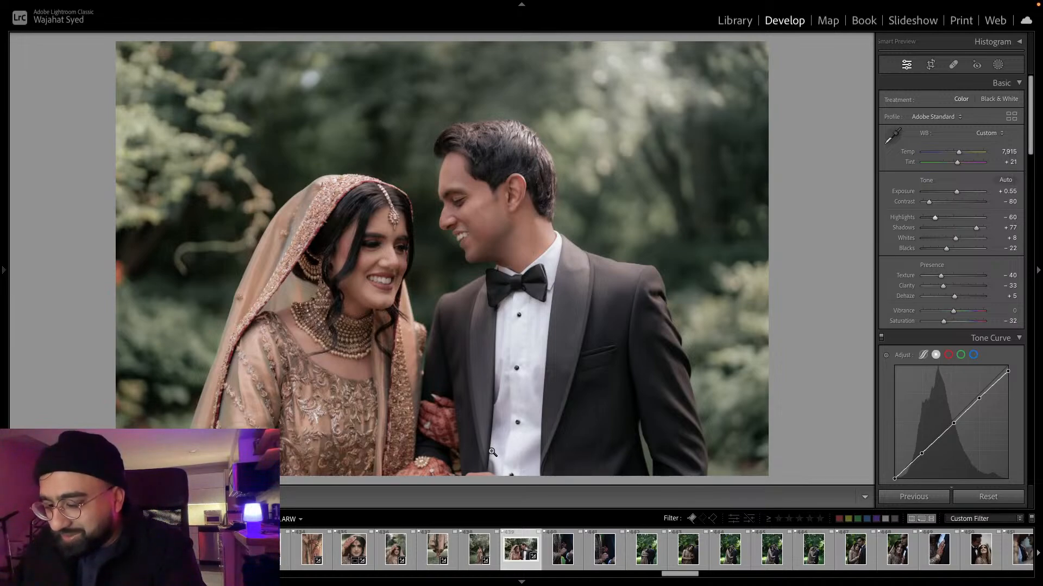
Copy the close-up's settings onto the next photo of the couple's hands, and set Tint to −2 and Exposure to +0.35.
key(super+shift+c)
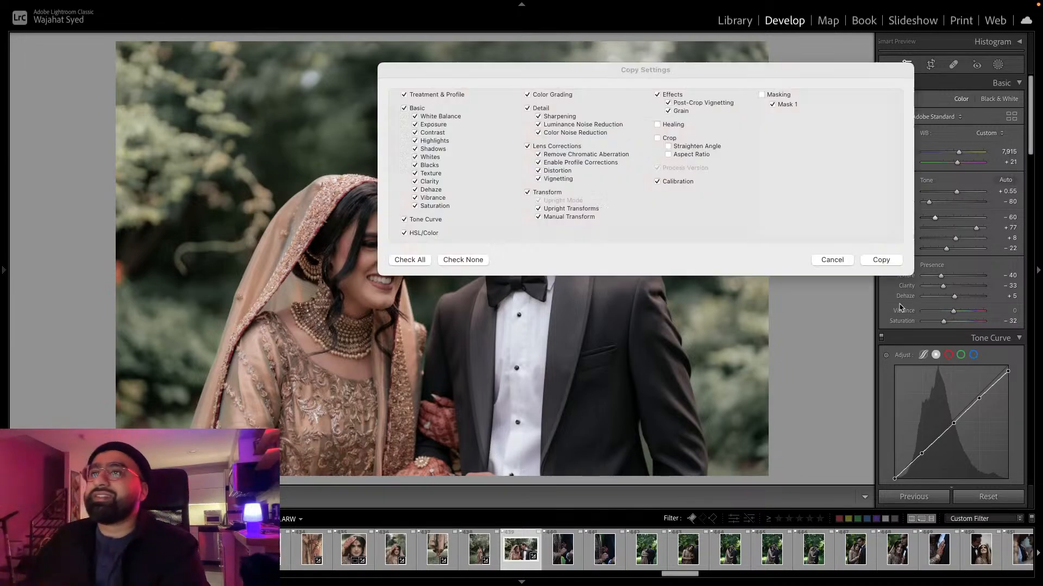
click(893, 260)
key(Right)
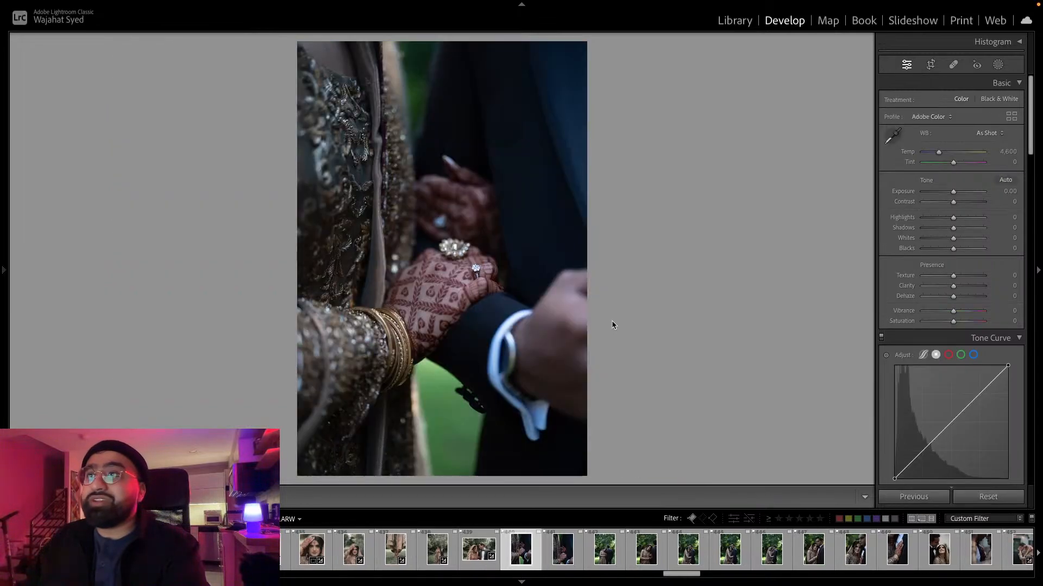
key(super+shift+v)
drag(957, 162, 962, 166)
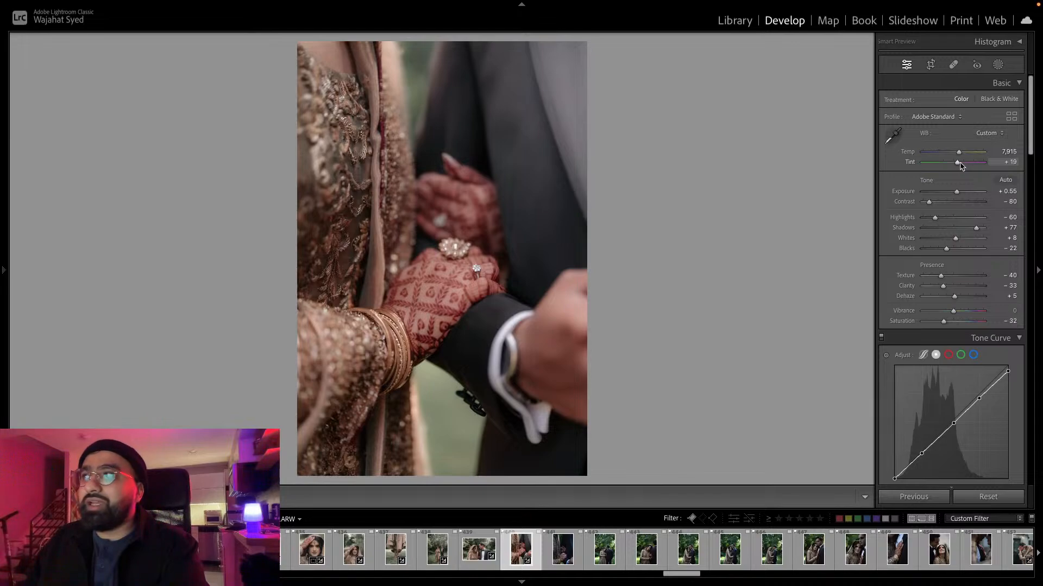
drag(961, 164, 960, 166)
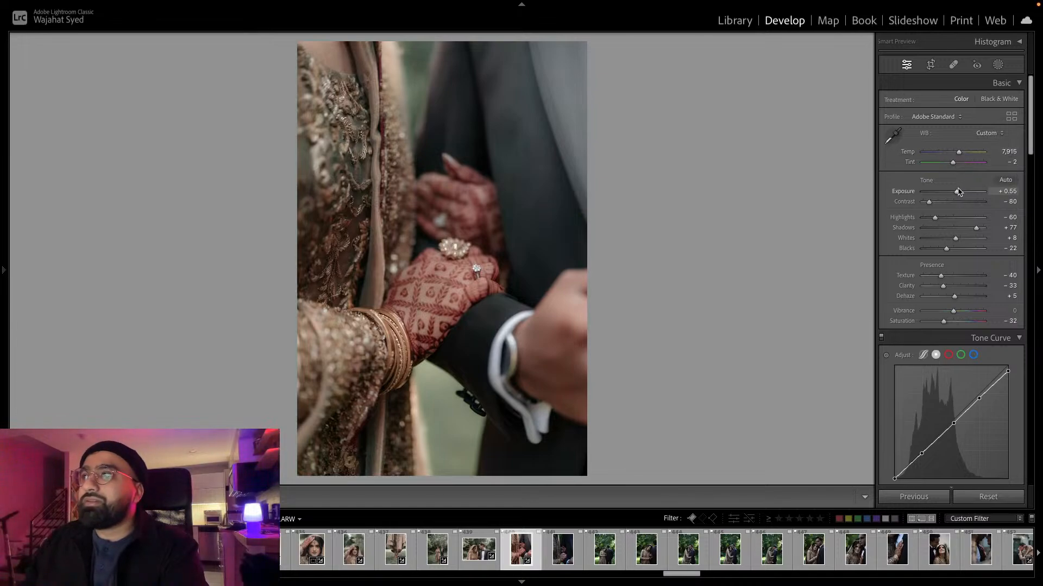
Copy the develop settings including Mask 1 onto the second photo of the couple's hands, and set its Exposure to +0.65.
key(super+shift+c)
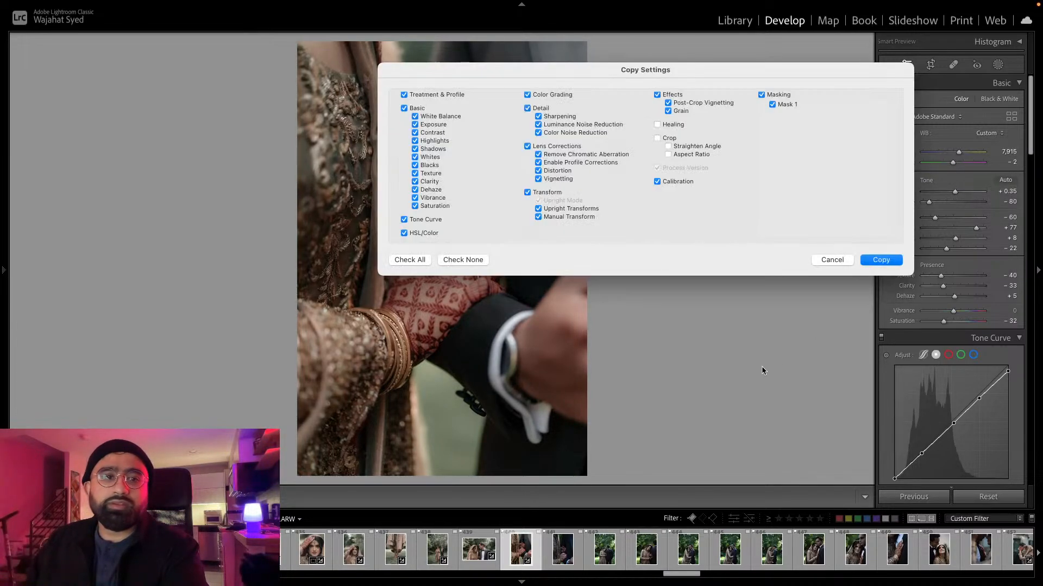
click(880, 260)
key(Right)
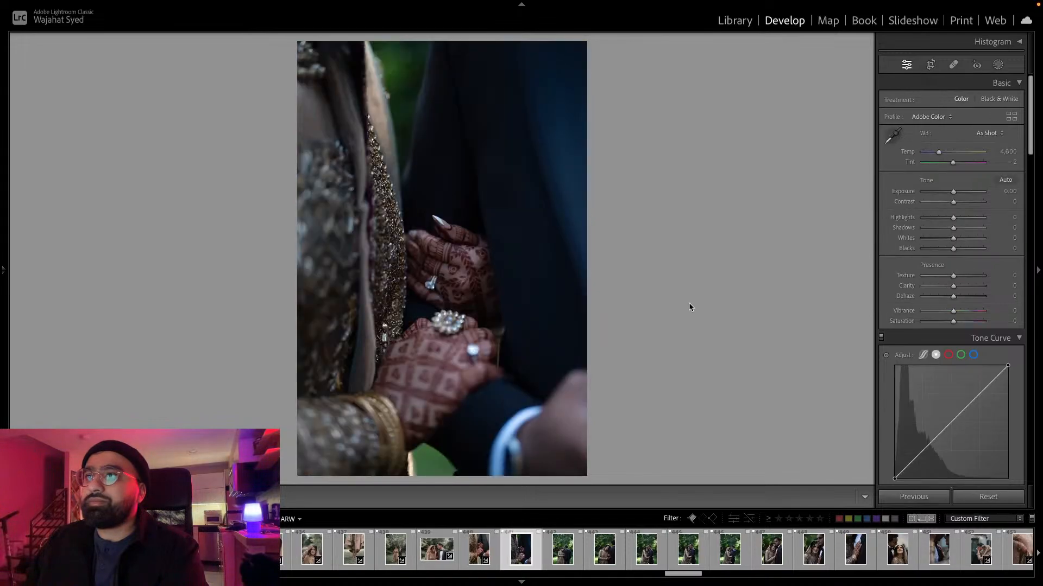
key(super+shift+v)
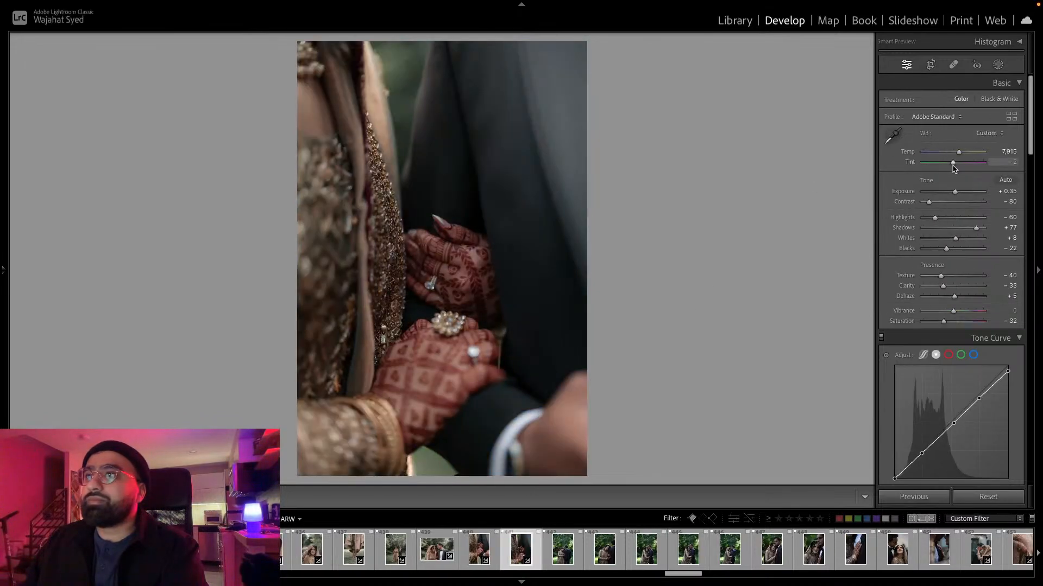
drag(955, 191, 956, 194)
Paste the copied settings onto the photo of the bride leaning on the groom's shoulder, and set Temp to 7,798 and Tint to +7.
key(Right)
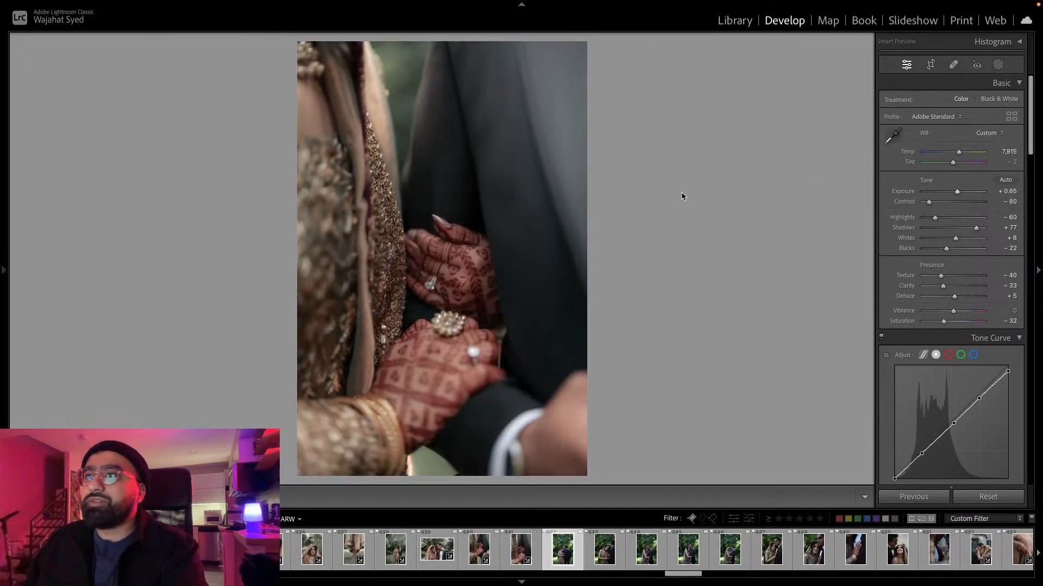
key(super+shift+v)
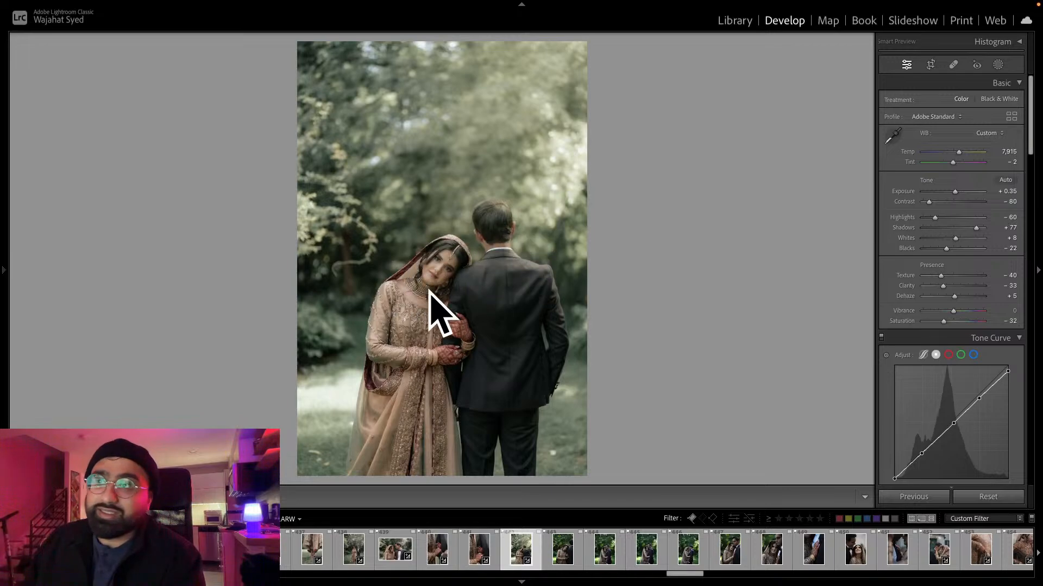
click(458, 262)
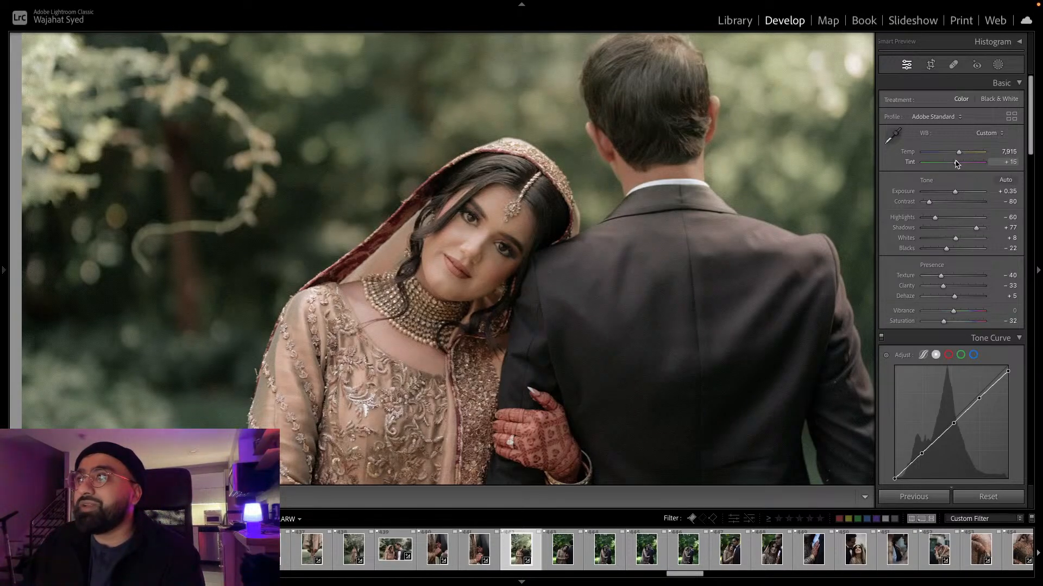
drag(958, 153, 957, 156)
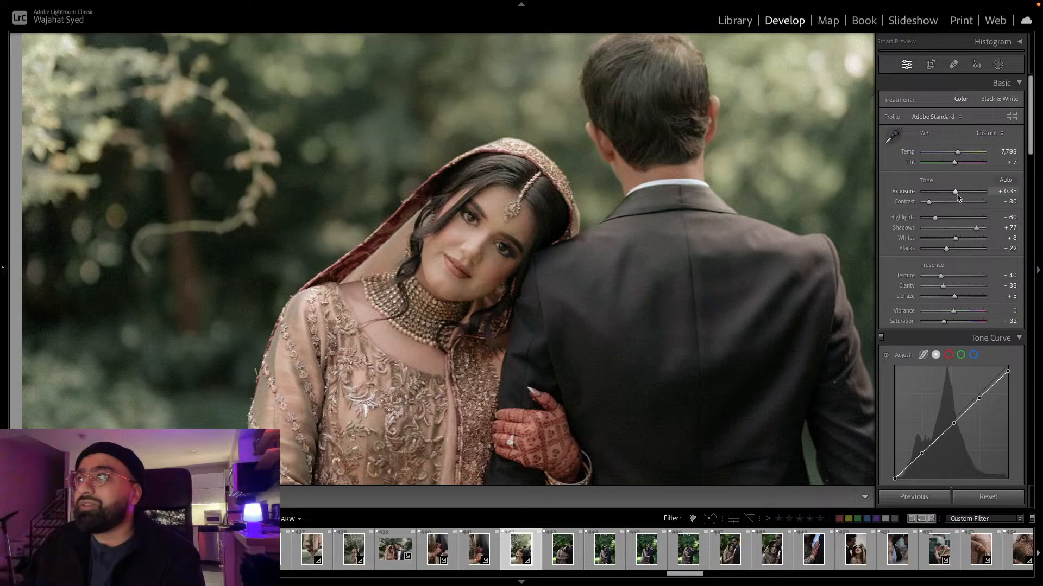
Set the bride-leaning-on-groom photo's Exposure to +0.20 and Highlights to −28.
drag(955, 192, 945, 218)
click(946, 218)
click(555, 278)
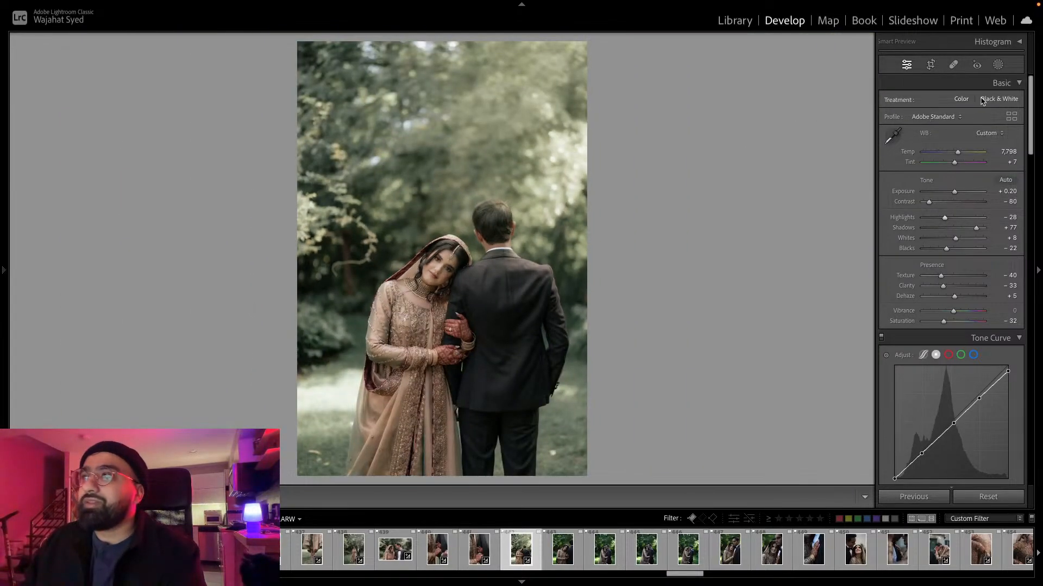
Add a linear gradient mask from the photo's left side toward the couple, with its Exposure at −0.44.
key(shift+w)
key(m)
drag(148, 170, 598, 278)
mouse_move(956, 179)
mouse_down()
mouse_move(938, 180)
mouse_move(950, 177)
mouse_up()
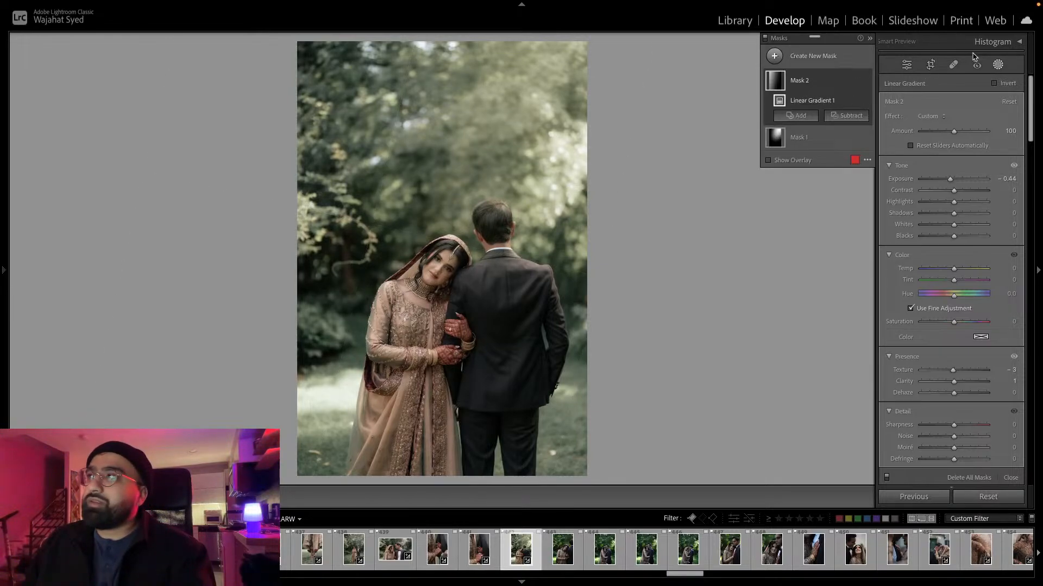
click(997, 64)
Copy the develop settings with Mask 1 but without Mask 2 onto the next, closer photo of the pose, and set Exposure to +0.15.
key(super+shift+c)
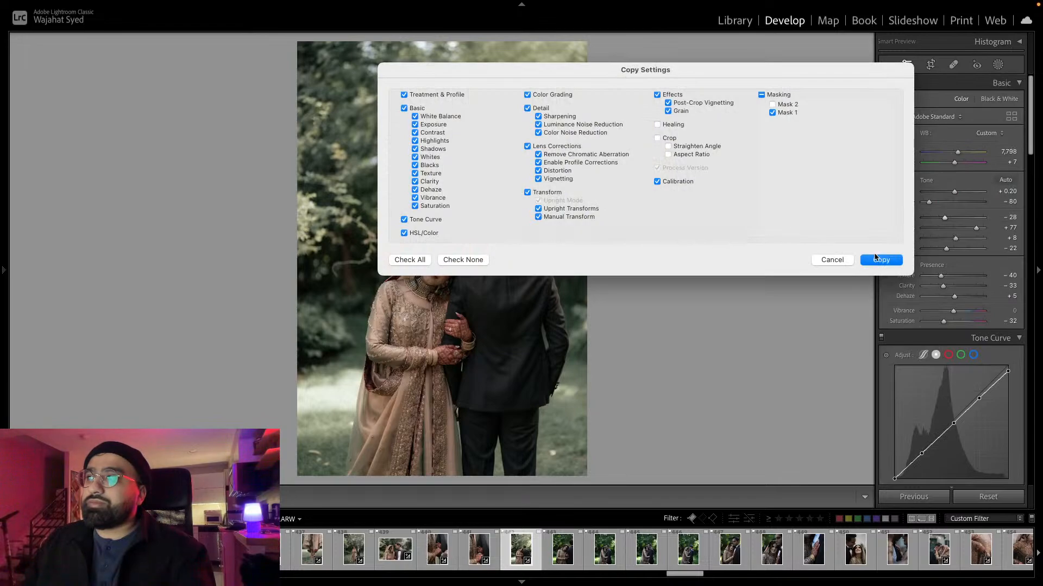
click(877, 259)
key(Right)
key(super+shift+v)
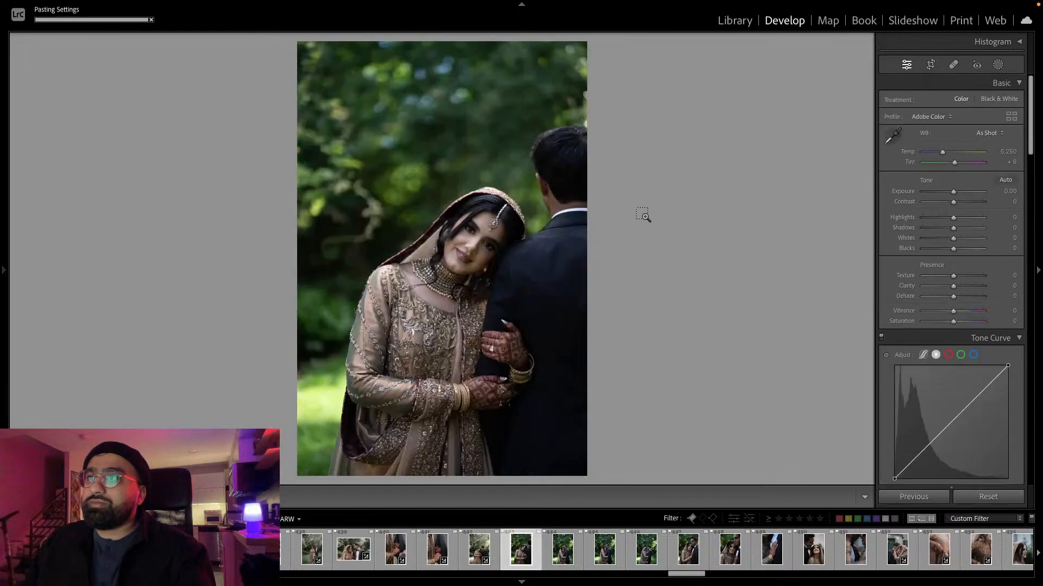
drag(955, 192, 954, 192)
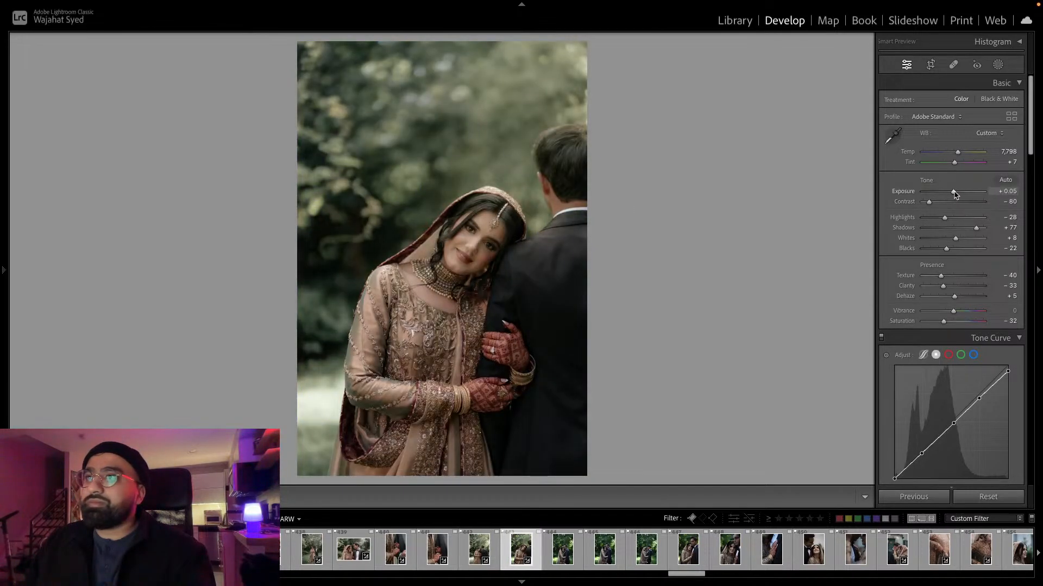
Crop the closer photo tighter on the couple at the original aspect ratio, trimming its left side and top.
click(930, 65)
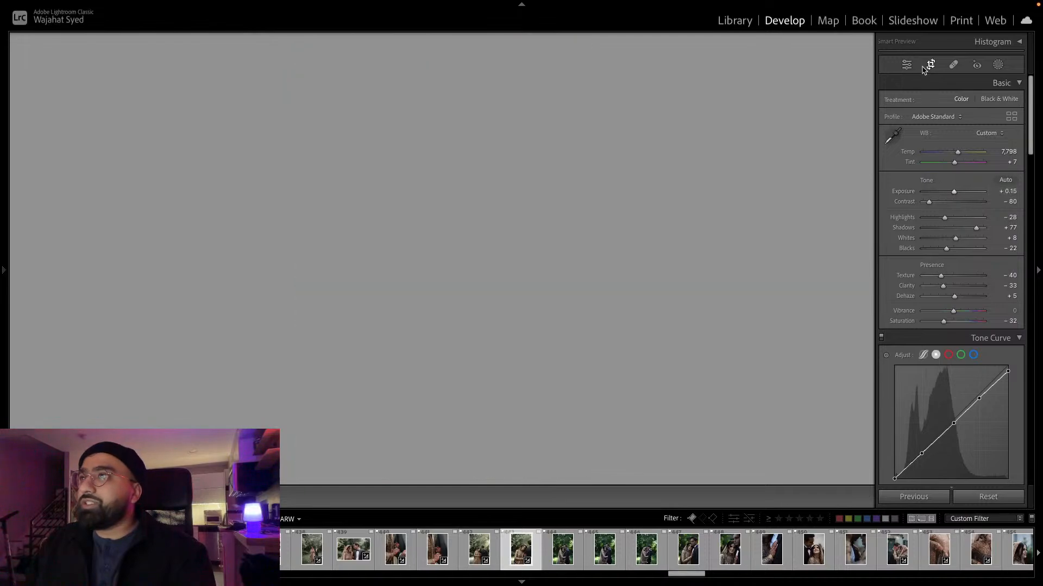
drag(300, 45, 321, 61)
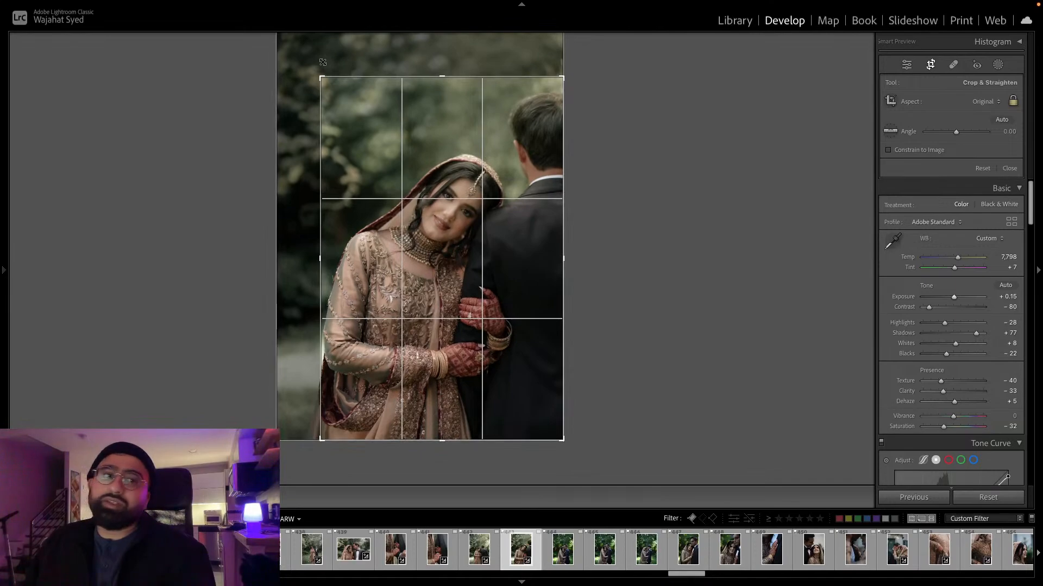
key(Return)
Copy the cropped photo's develop settings including Mask 1 onto the next photo of the embracing couple, and set Exposure to +0.35.
key(super+shift+c)
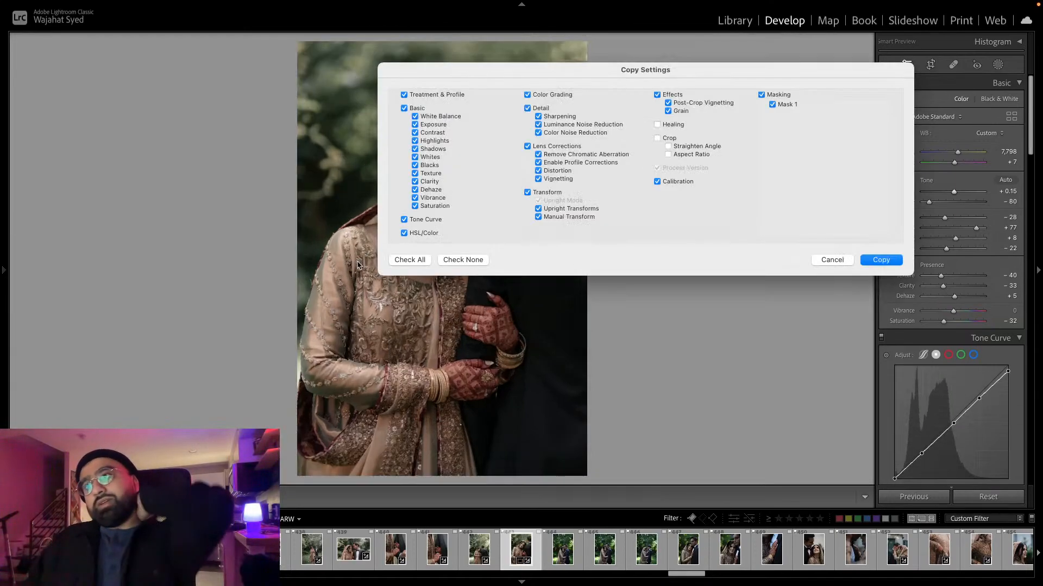
click(893, 265)
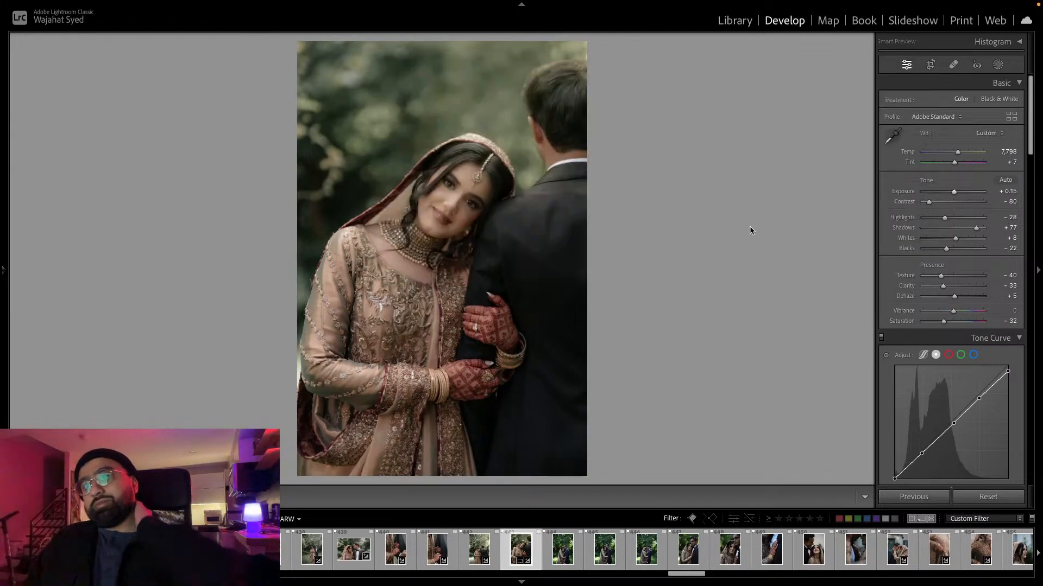
key(Right)
key(super+shift+v)
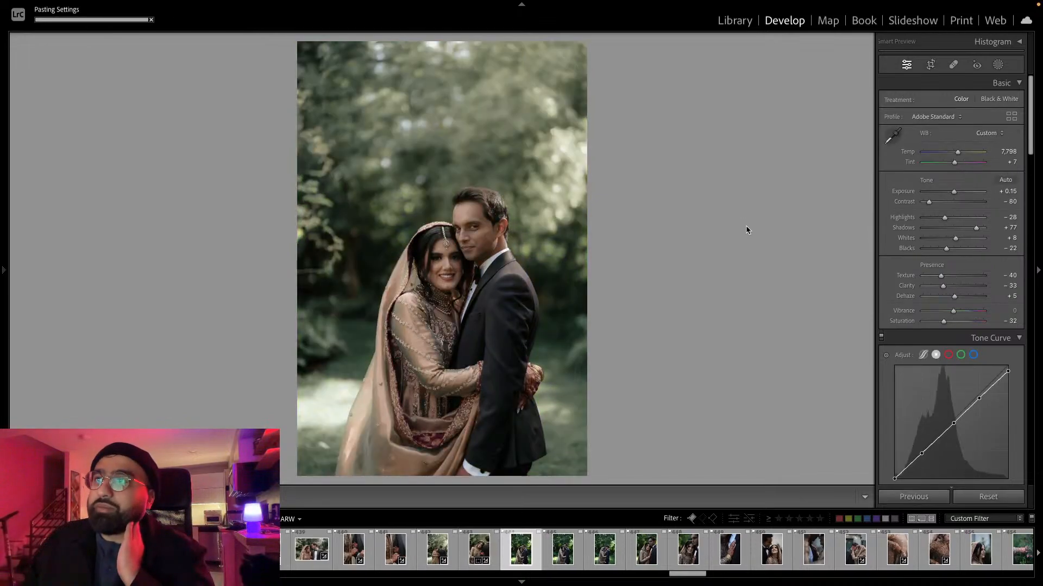
drag(957, 190, 953, 194)
Copy the embracing couple's develop settings onto the following photo, where the groom smiles.
key(super+shift+c)
click(892, 266)
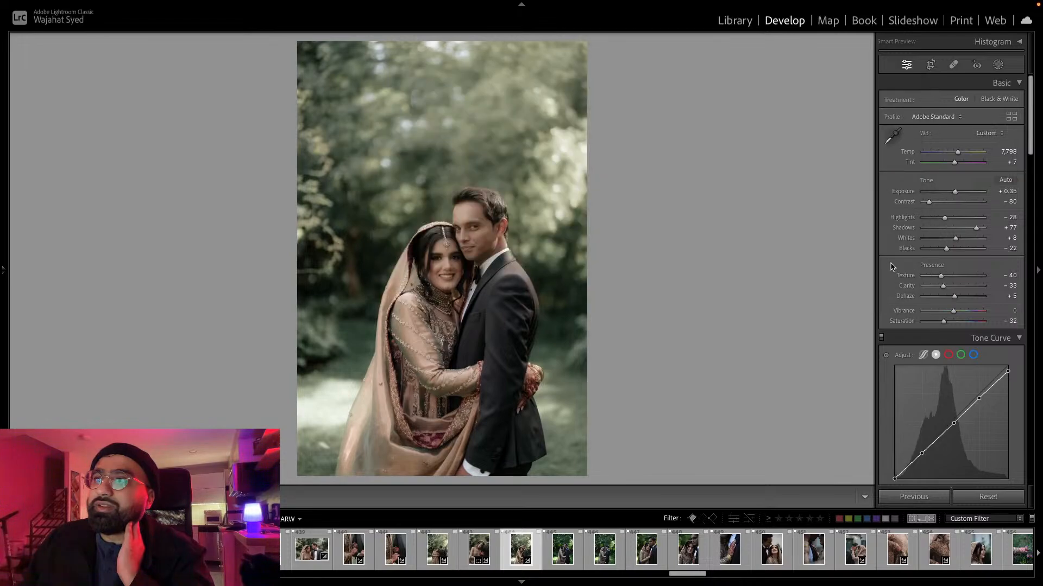
key(Right)
key(super+shift+v)
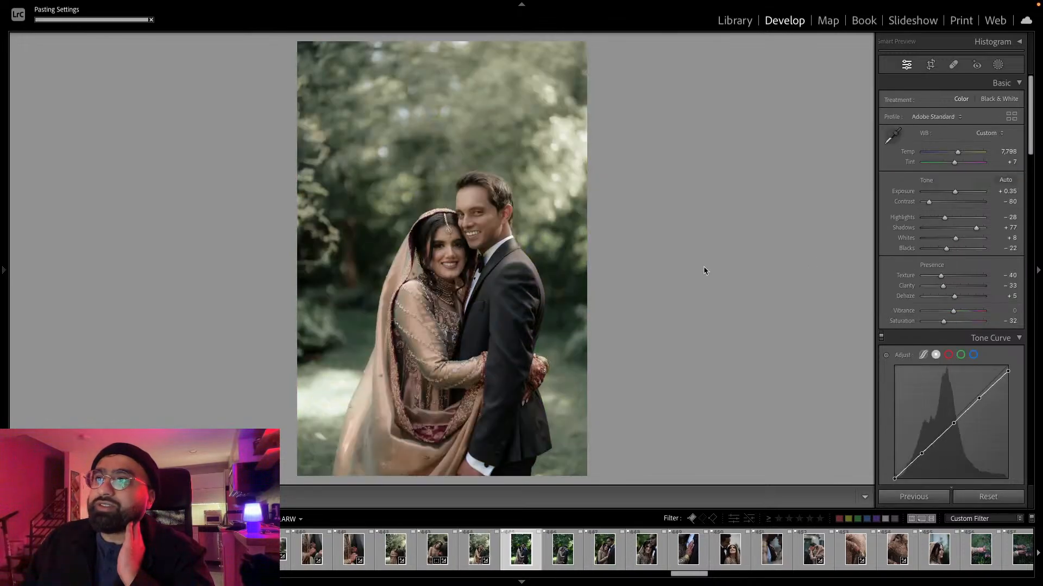
Apply the copied settings to the photo of the couple facing each other, and set Tint to +12, Exposure to +0.55 and Highlights to −86.
key(Right)
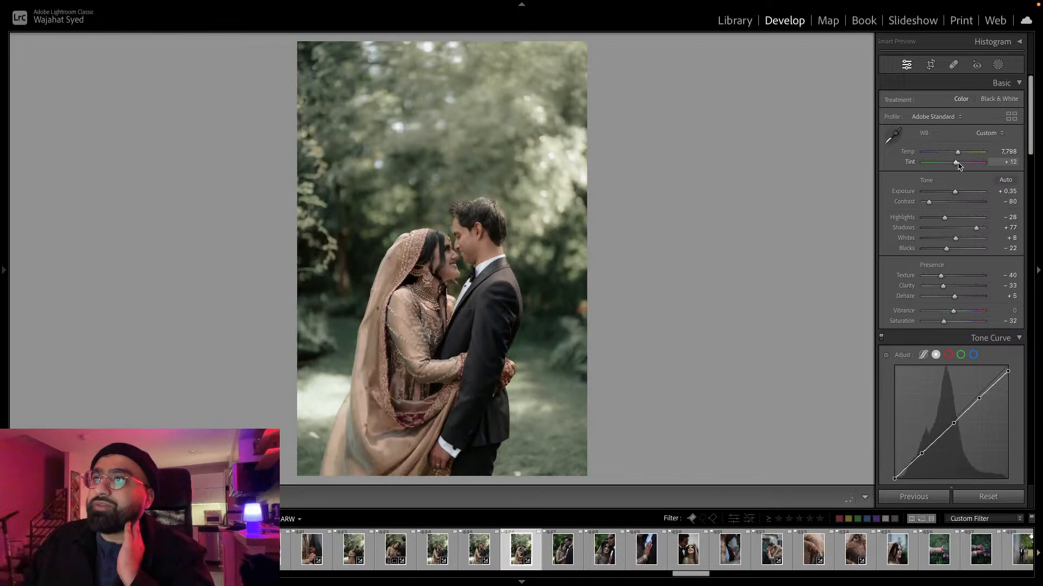
drag(954, 193, 924, 218)
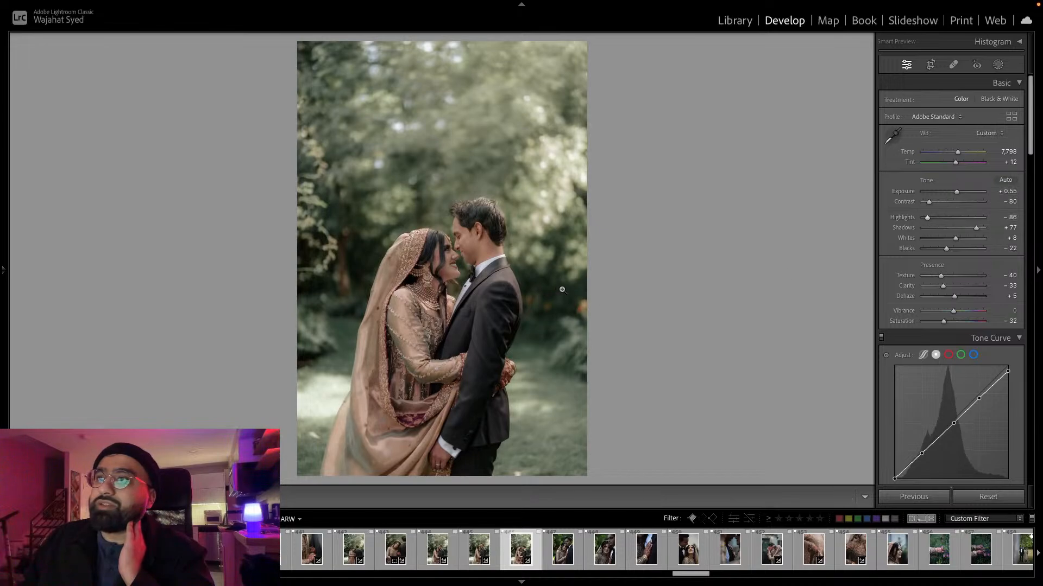
Copy the facing couple's develop settings onto the next close photo with the bride's hand on the groom's chest.
key(ctrl+shift+c)
click(876, 259)
key(Right)
key(ctrl+shift+v)
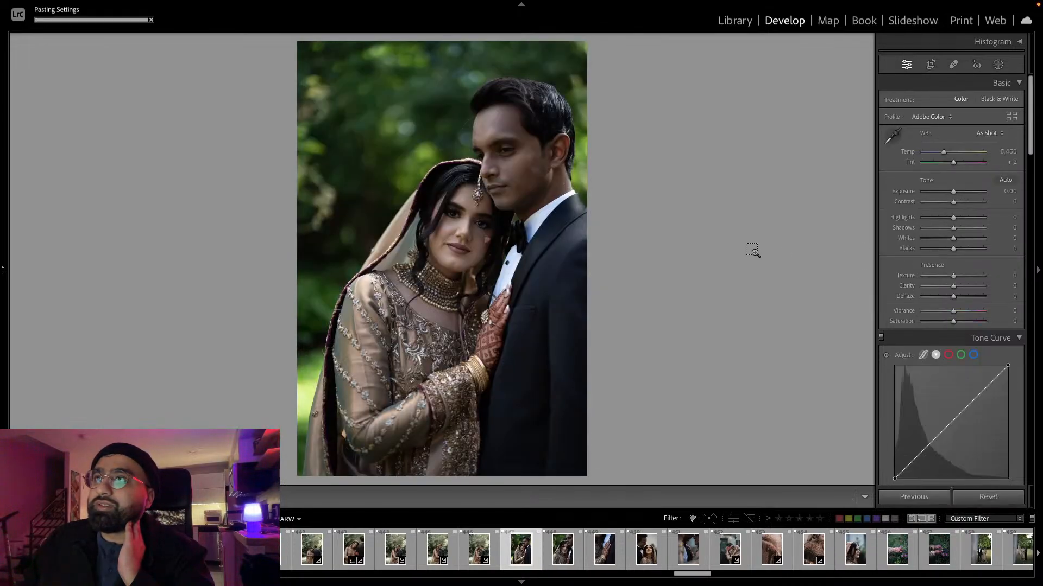
Try to remove the light patch on the bride's cheek with one size 61 Remove stroke, and delete that stroke.
click(490, 257)
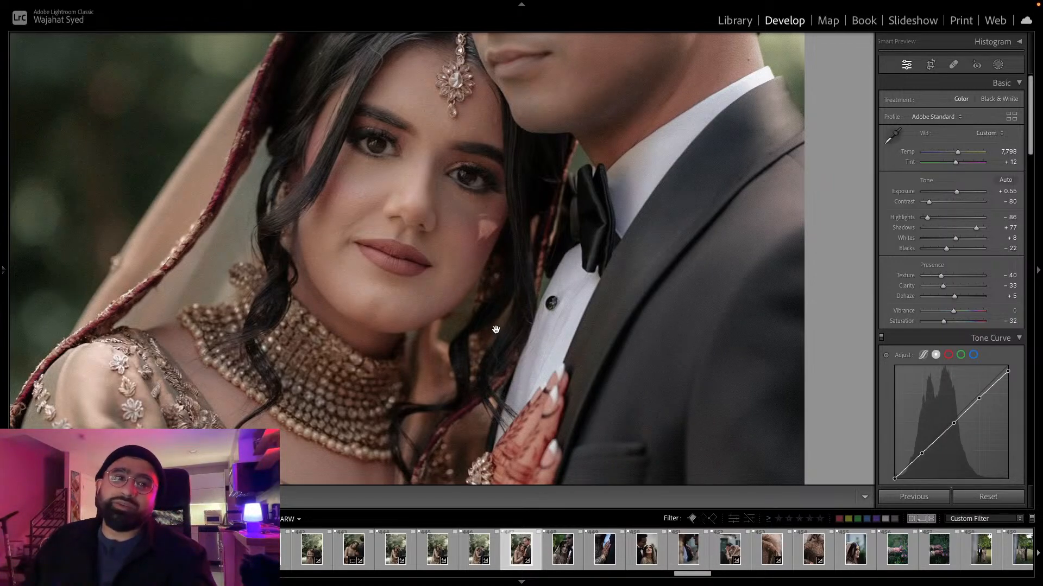
key(super+shift+c)
click(836, 259)
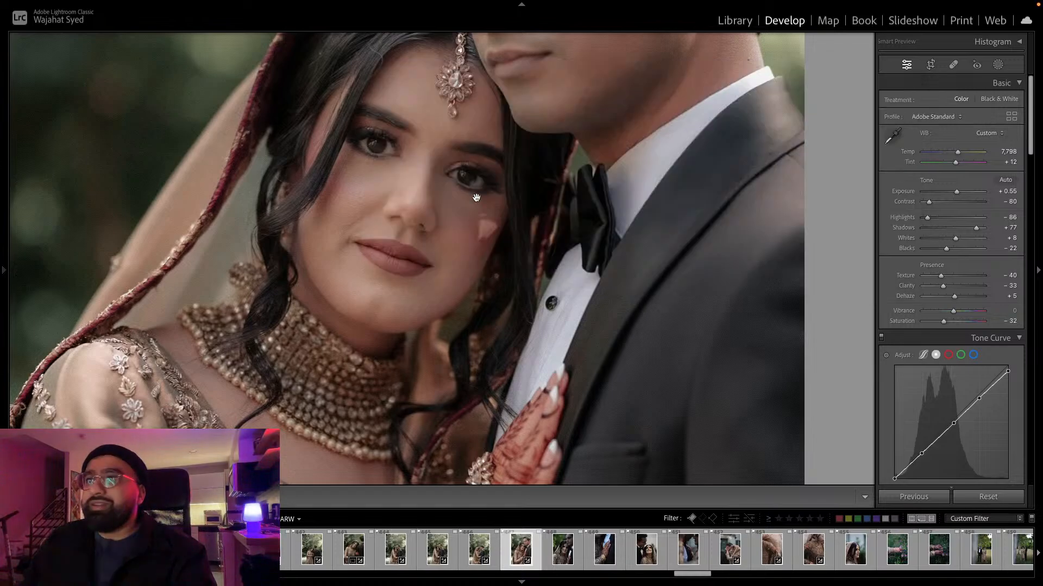
key(q)
drag(488, 221, 482, 237)
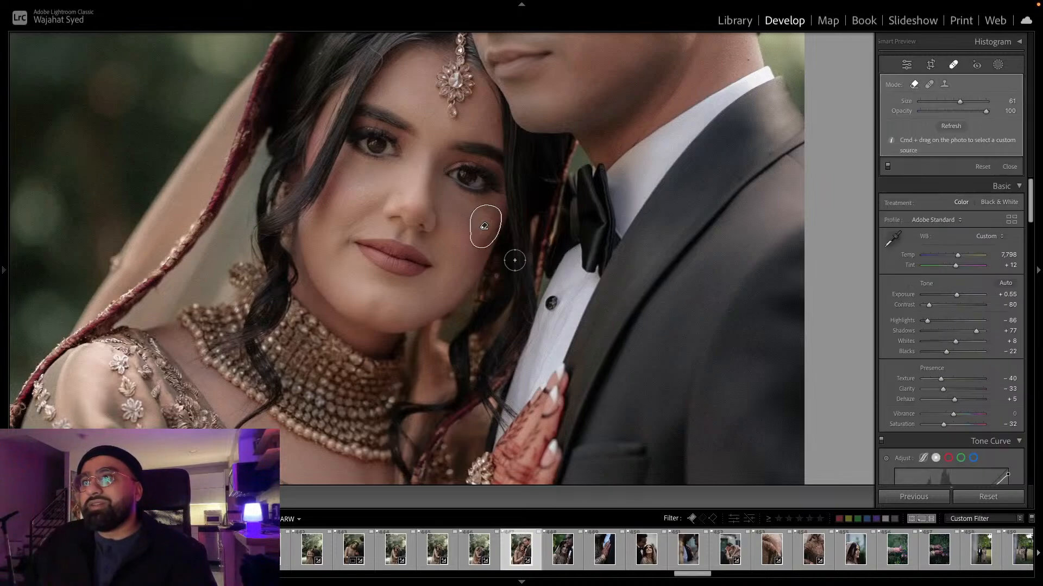
key(backslash)
key(backslash)
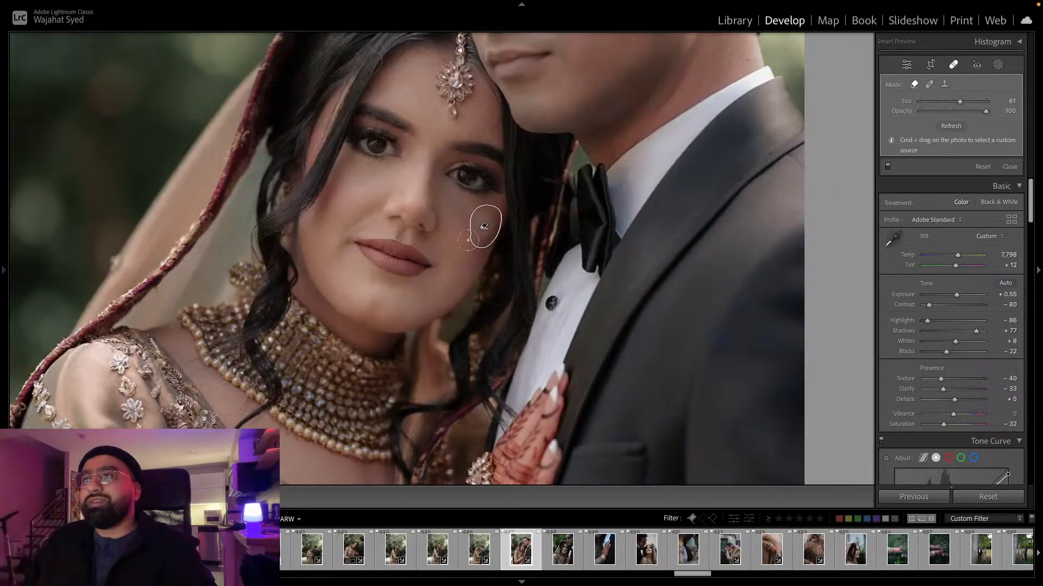
key(Delete)
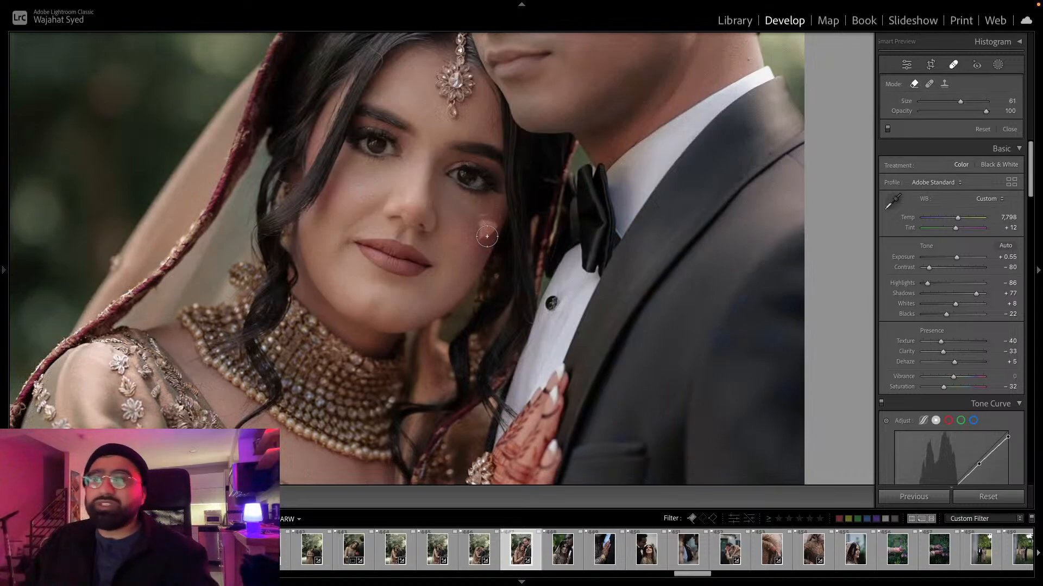
Remove the light patch on the bride's cheek with Remove strokes at brush size 21.
key(z)
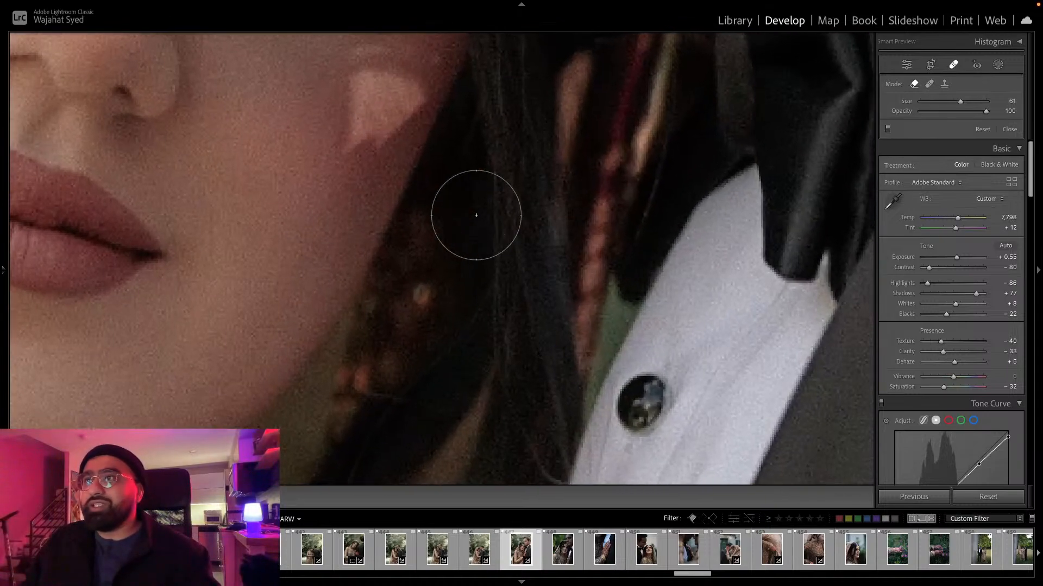
key(ctrl+minus)
scroll(438, 204, down, 5)
scroll(437, 206, down, 3)
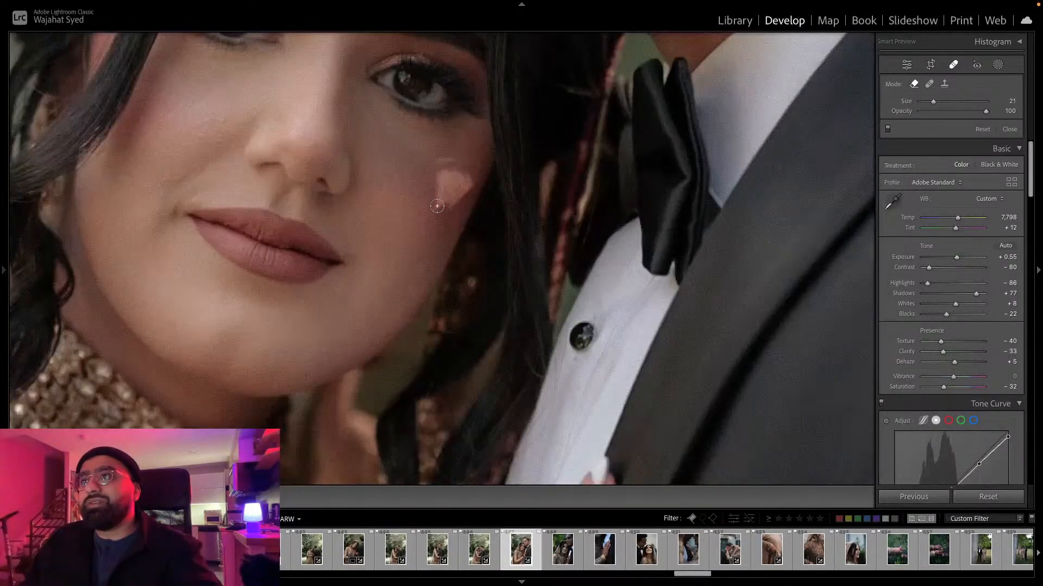
mouse_move(436, 203)
mouse_down()
mouse_move(439, 175)
mouse_move(444, 209)
mouse_move(464, 175)
mouse_move(446, 212)
mouse_move(429, 210)
mouse_move(477, 162)
mouse_move(434, 161)
mouse_up()
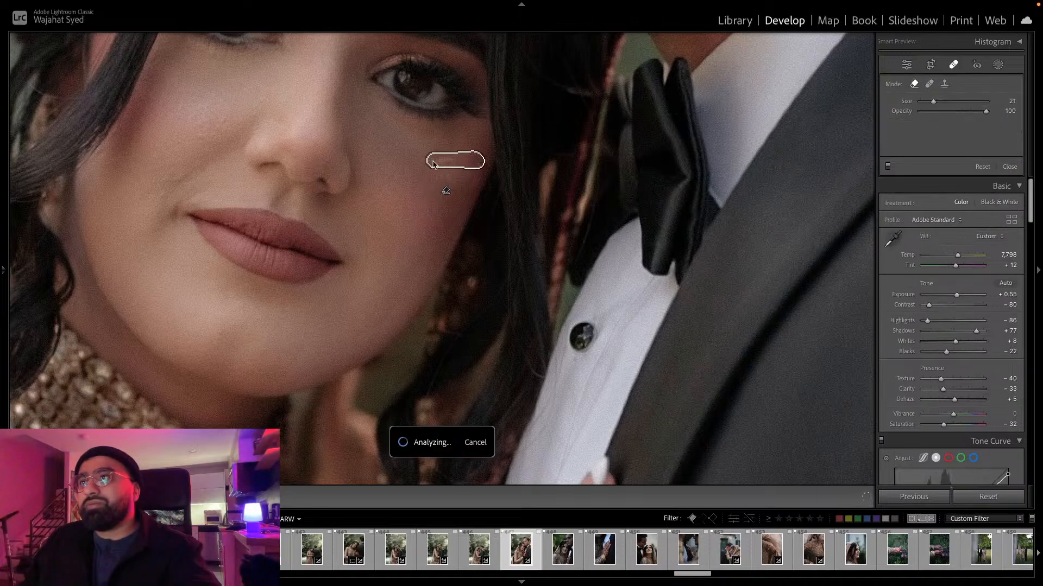
click(997, 64)
click(997, 65)
click(545, 185)
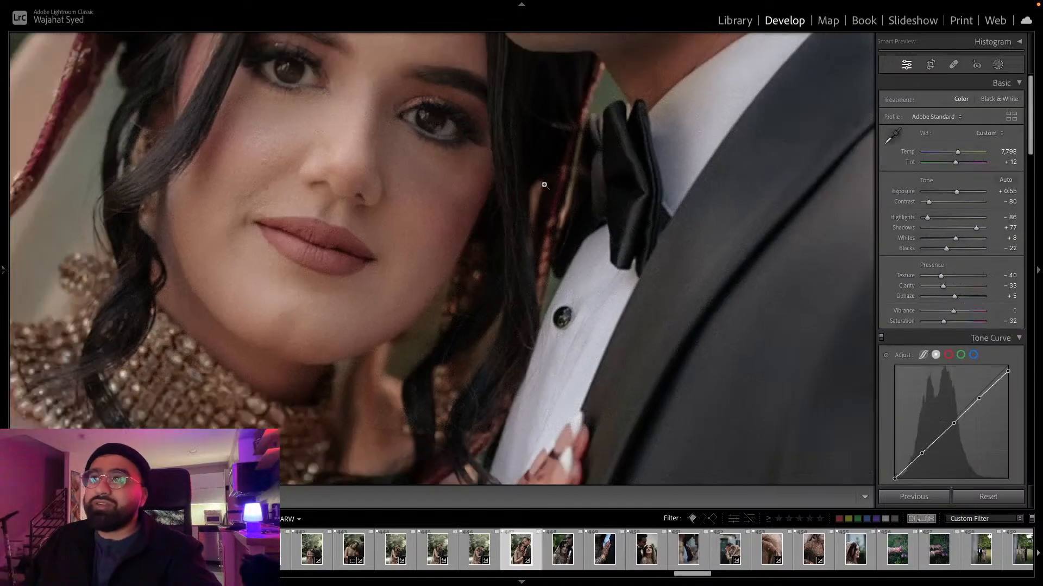
Brush a new mask over the retouched cheek at size 13 and smooth it with Texture −100 and Clarity −61.
click(571, 275)
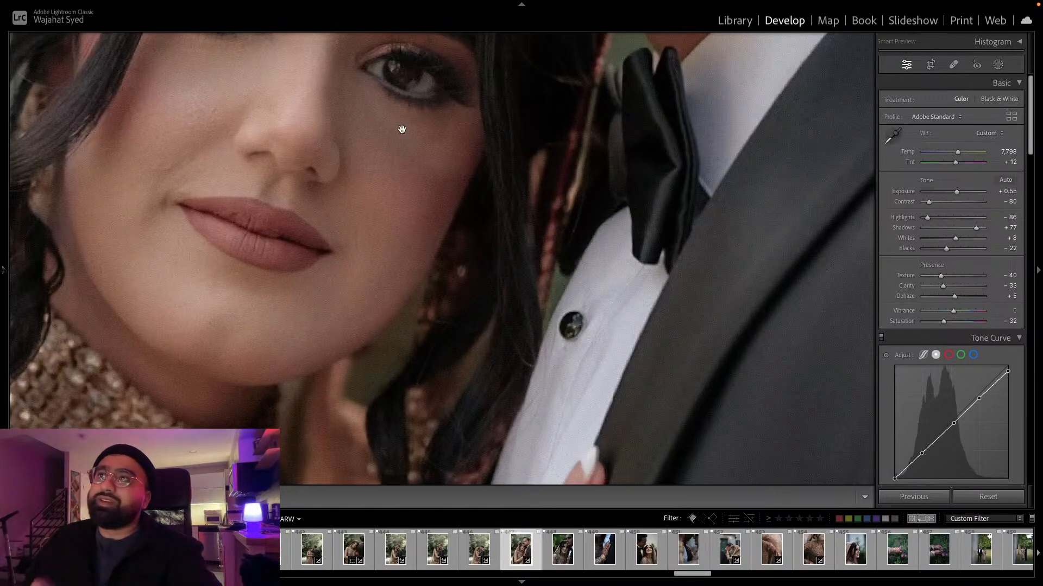
key(k)
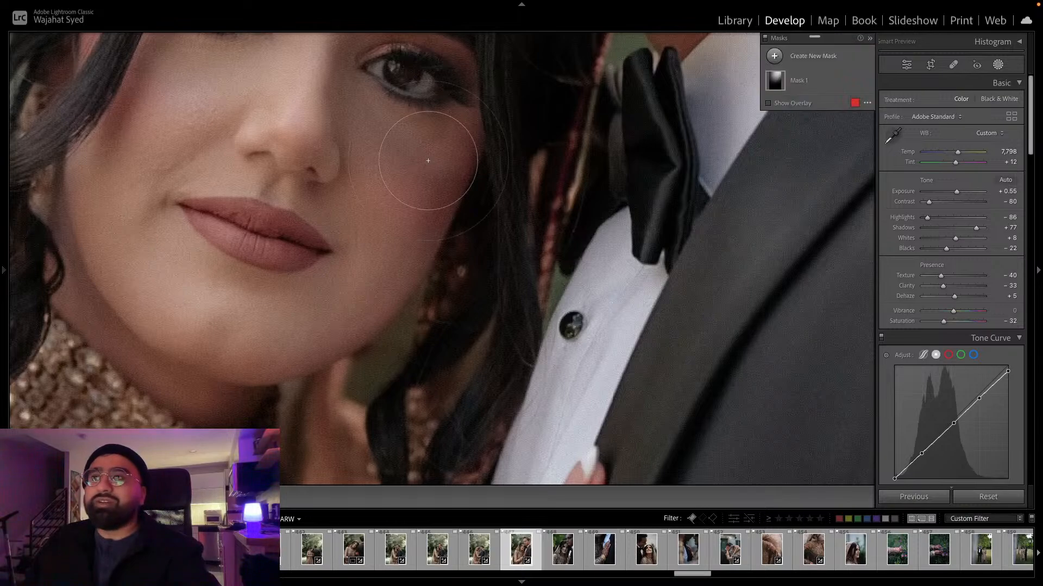
scroll(424, 163, down, 6)
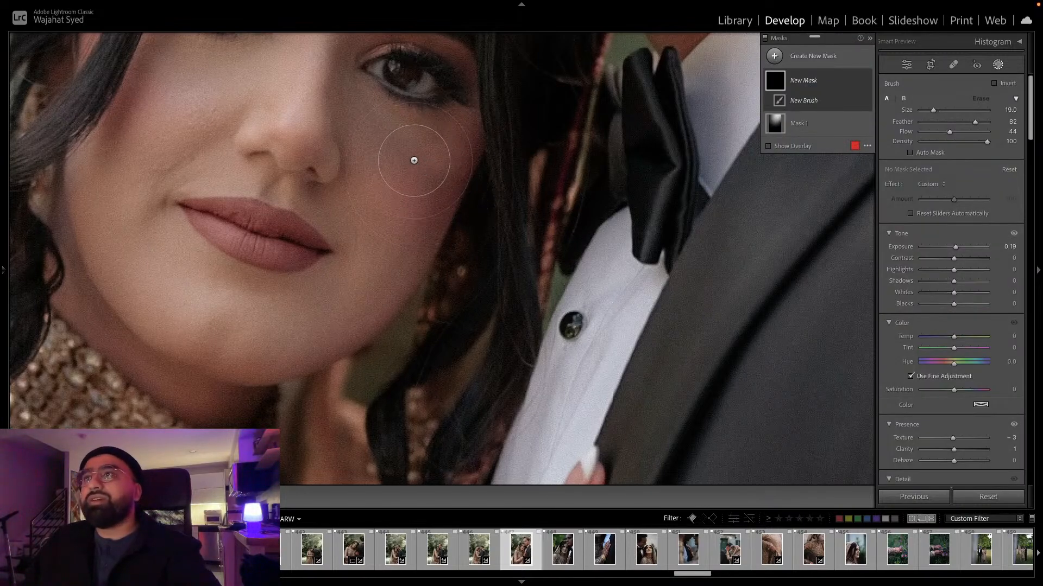
mouse_move(426, 154)
mouse_down()
mouse_move(436, 150)
mouse_move(360, 121)
mouse_move(407, 121)
mouse_move(445, 141)
mouse_up()
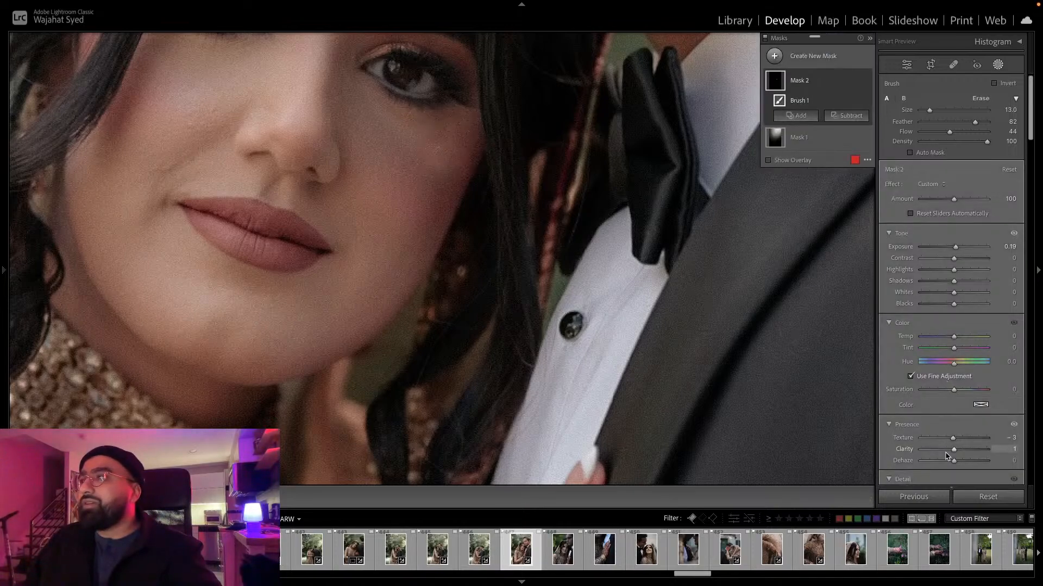
drag(953, 449, 892, 439)
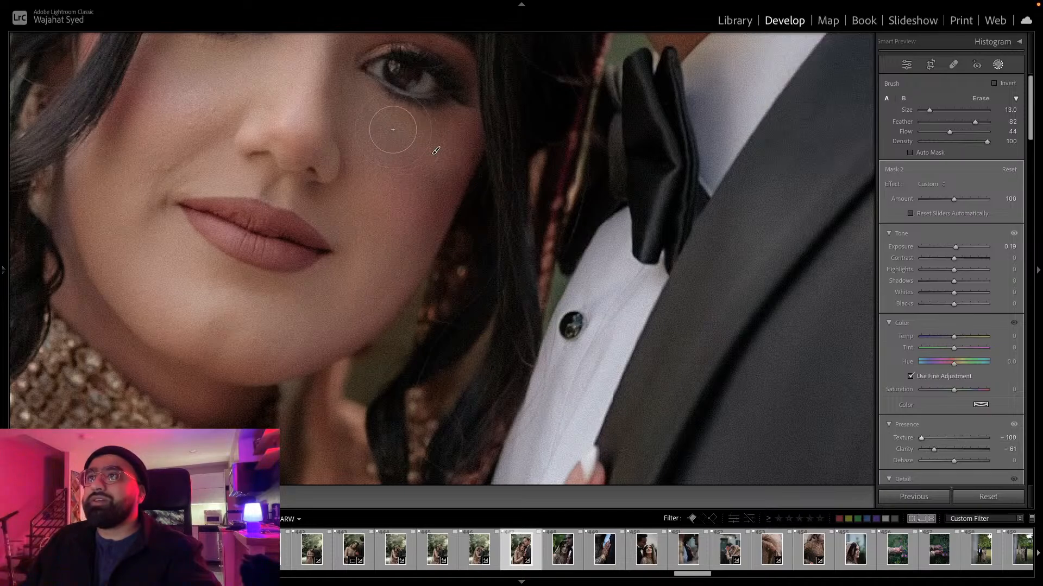
mouse_move(393, 129)
mouse_down()
mouse_move(355, 122)
mouse_move(395, 126)
mouse_move(447, 167)
mouse_move(458, 126)
mouse_move(430, 139)
mouse_move(399, 131)
mouse_move(354, 94)
mouse_move(429, 125)
mouse_move(458, 172)
mouse_move(448, 180)
mouse_move(398, 147)
mouse_move(406, 160)
mouse_move(403, 131)
mouse_move(429, 132)
mouse_move(427, 171)
mouse_move(395, 141)
mouse_move(407, 196)
mouse_move(448, 166)
mouse_move(395, 176)
mouse_move(401, 243)
mouse_move(385, 230)
mouse_move(335, 274)
mouse_move(360, 261)
mouse_move(363, 231)
mouse_move(395, 247)
mouse_move(416, 143)
mouse_up()
click(1000, 64)
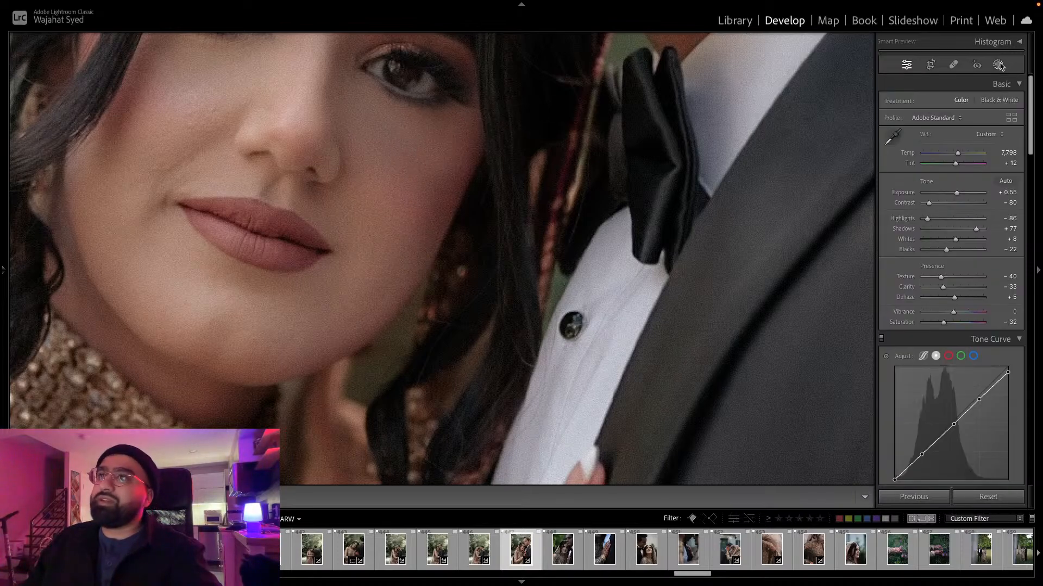
click(1000, 65)
click(998, 64)
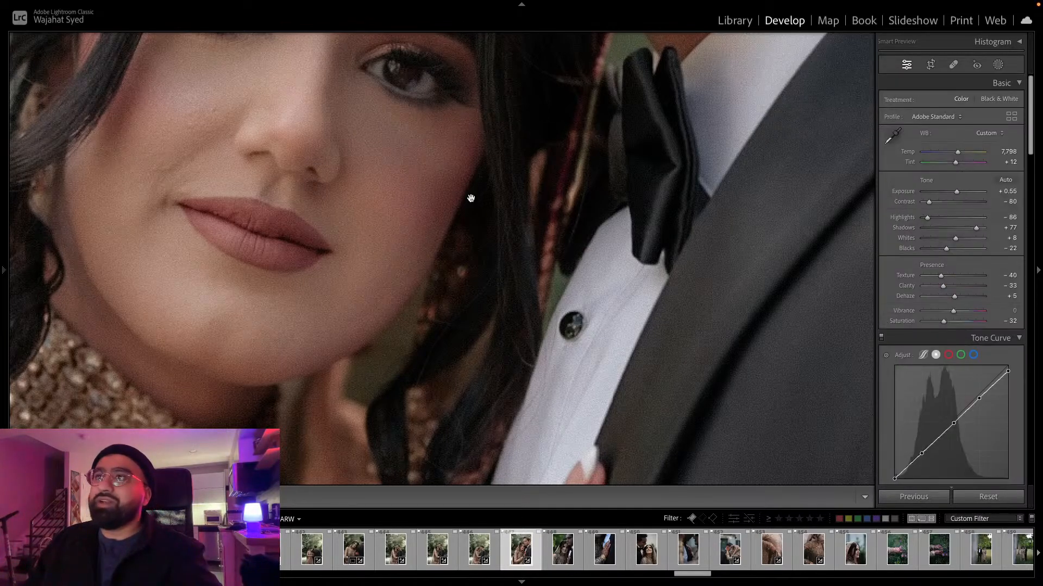
Compare the whole edited couple photo with its unedited version.
click(471, 199)
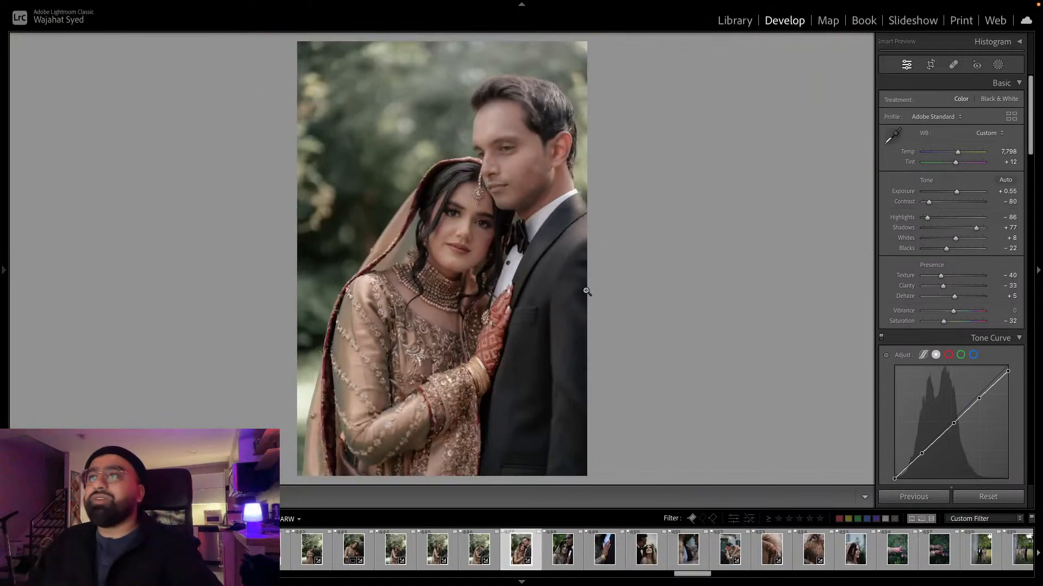
key(backslash)
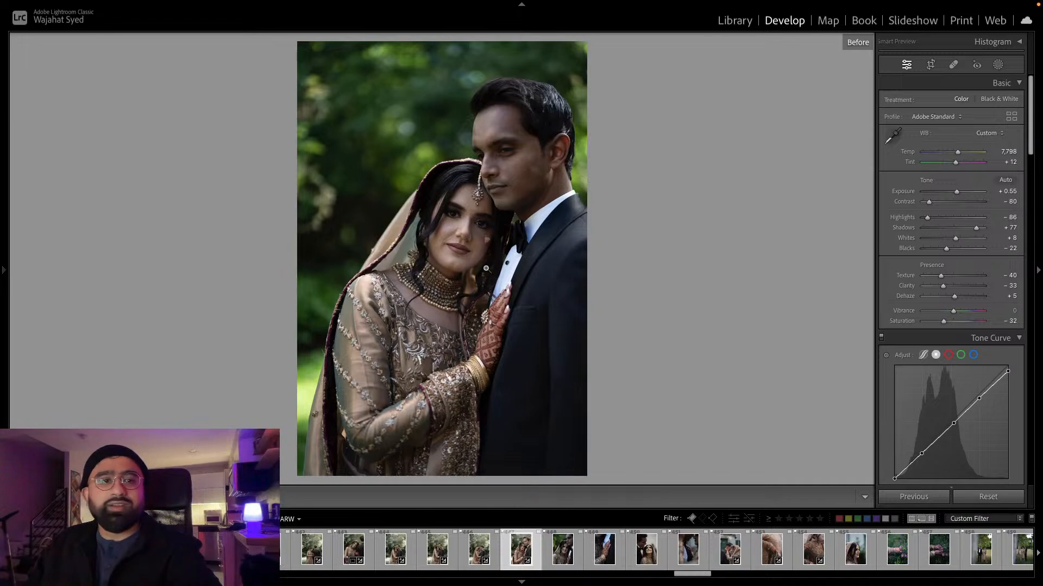
key(backslash)
key(backslash)
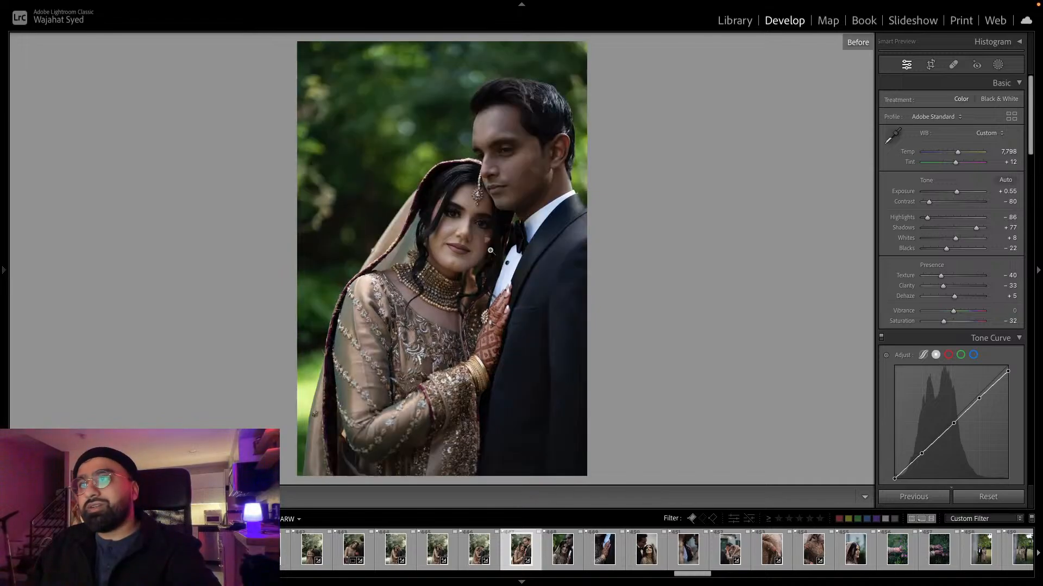
key(backslash)
key(backslash)
key(backslash)
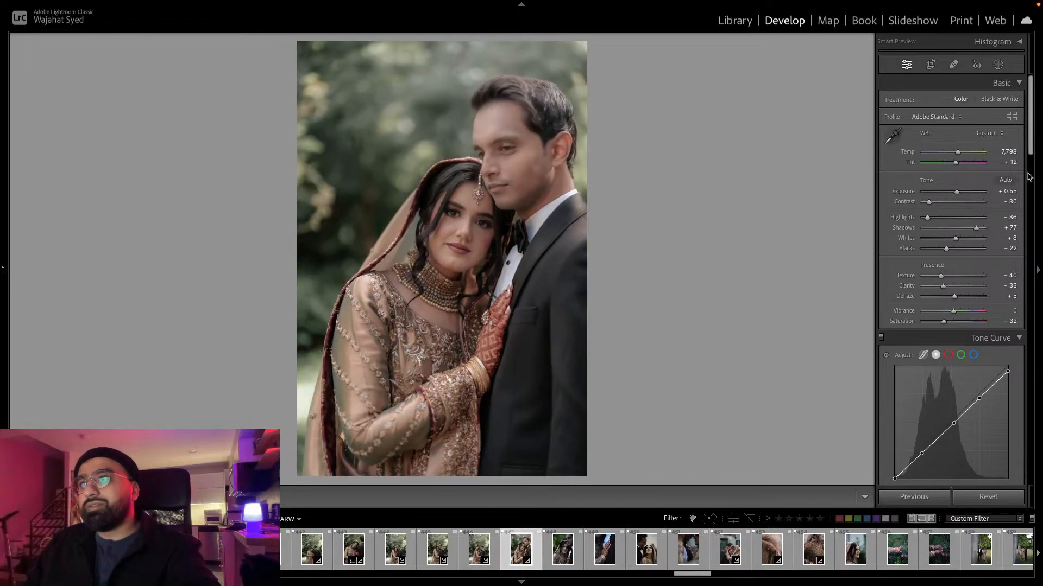
Set the couple photo's Exposure to +0.40, copy its develop settings with Mask 1 only, and paste them onto the next photo.
drag(955, 193, 955, 193)
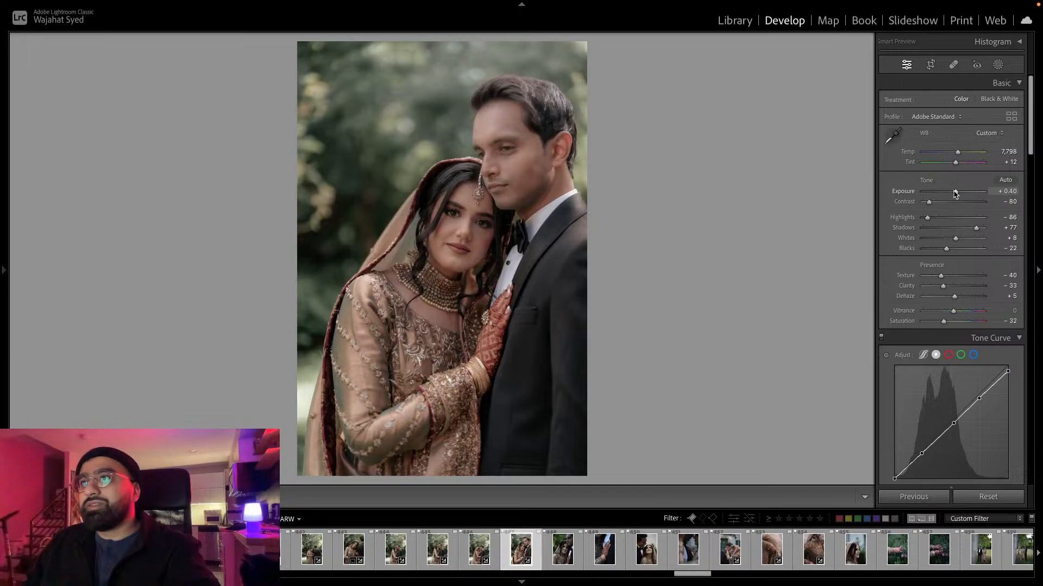
key(super+shift+c)
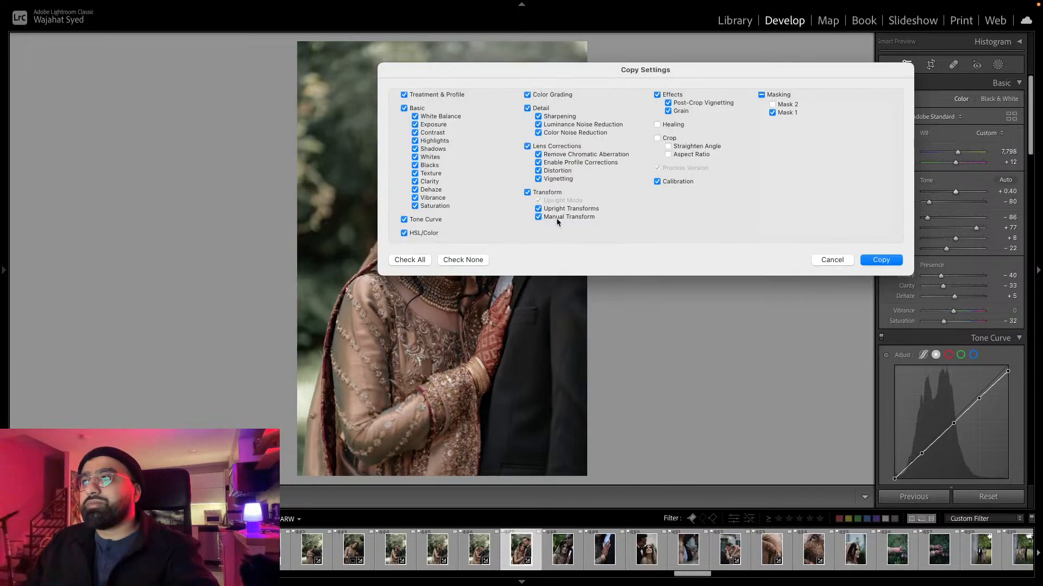
click(880, 259)
key(Right)
key(super+shift+v)
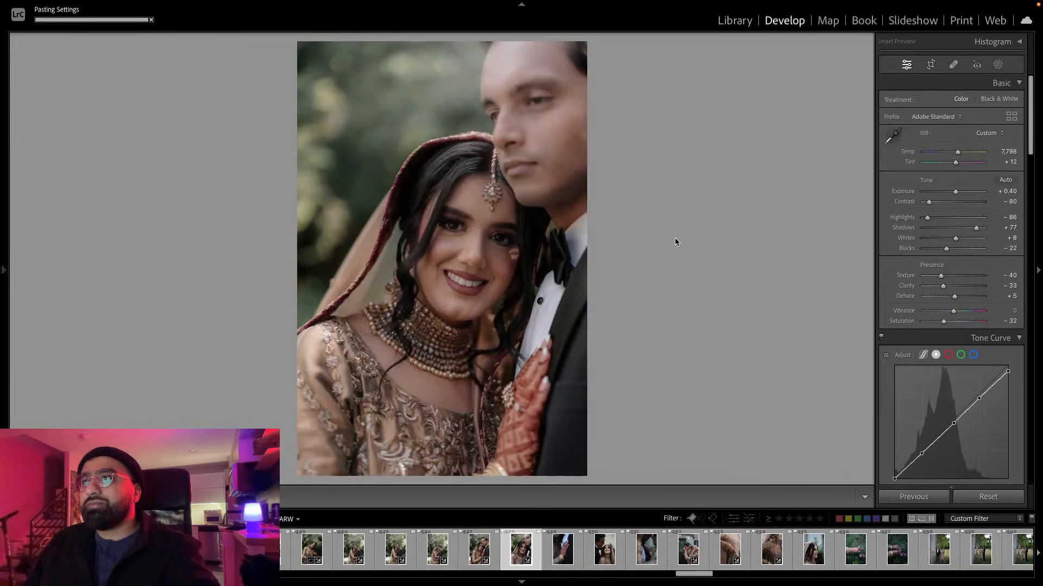
Try to remove the light patch below the bride's eye with a size 35 Remove stroke, and undo that stroke.
click(540, 260)
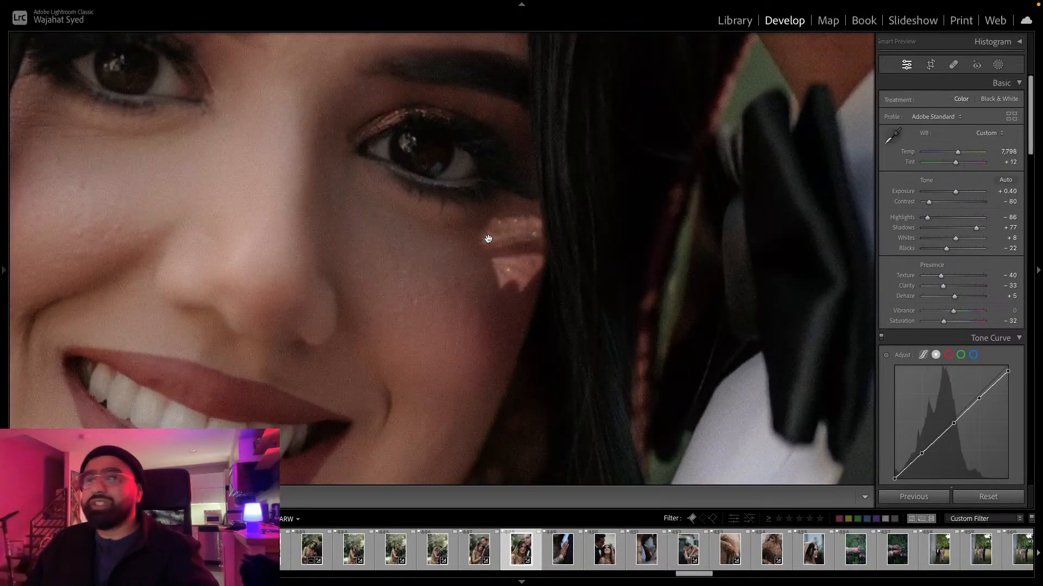
key(q)
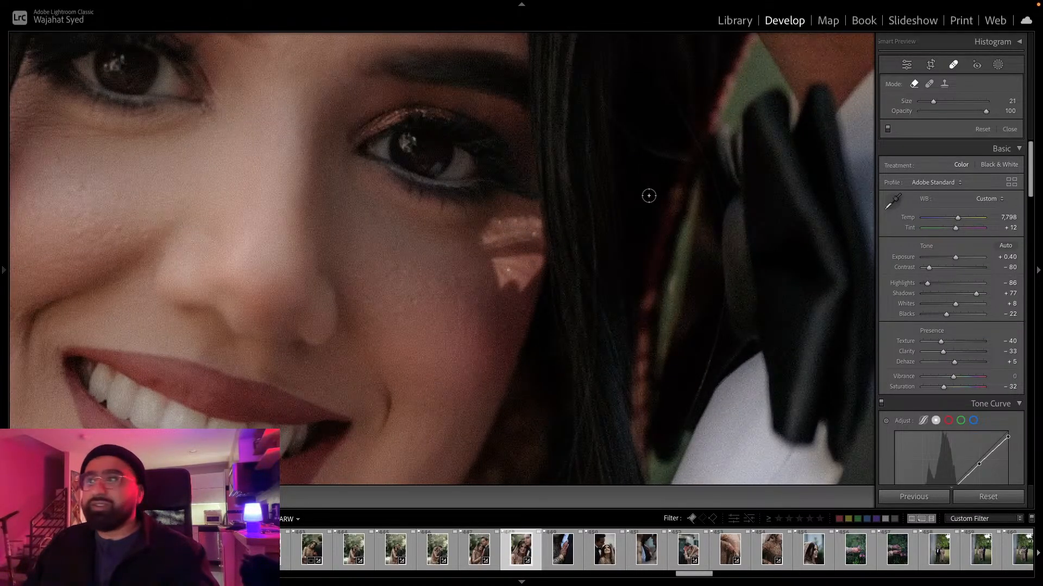
scroll(484, 247, up, 3)
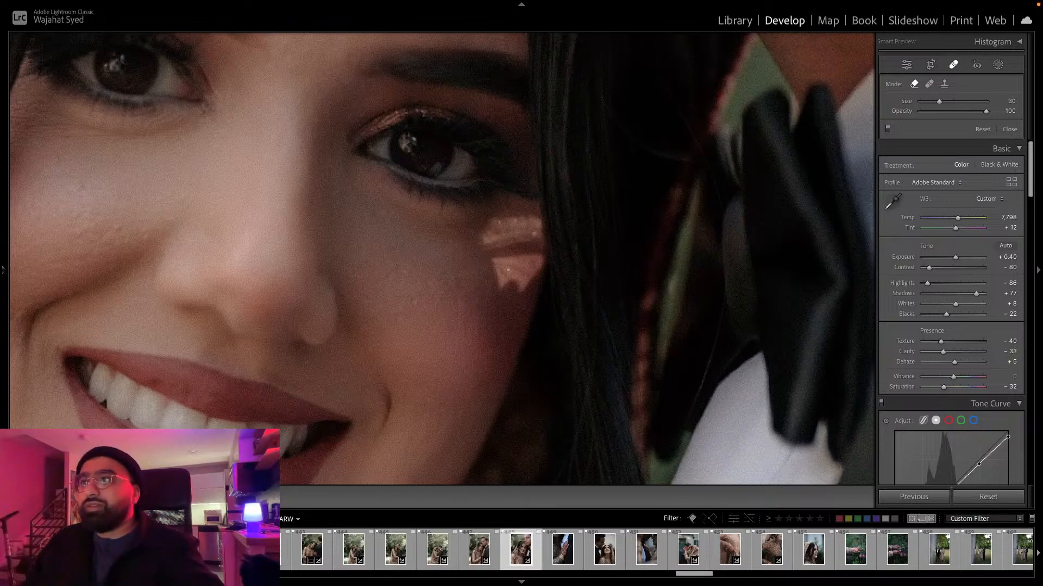
click(489, 245)
mouse_move(490, 244)
mouse_down()
mouse_move(528, 223)
mouse_move(489, 227)
mouse_move(523, 224)
mouse_up()
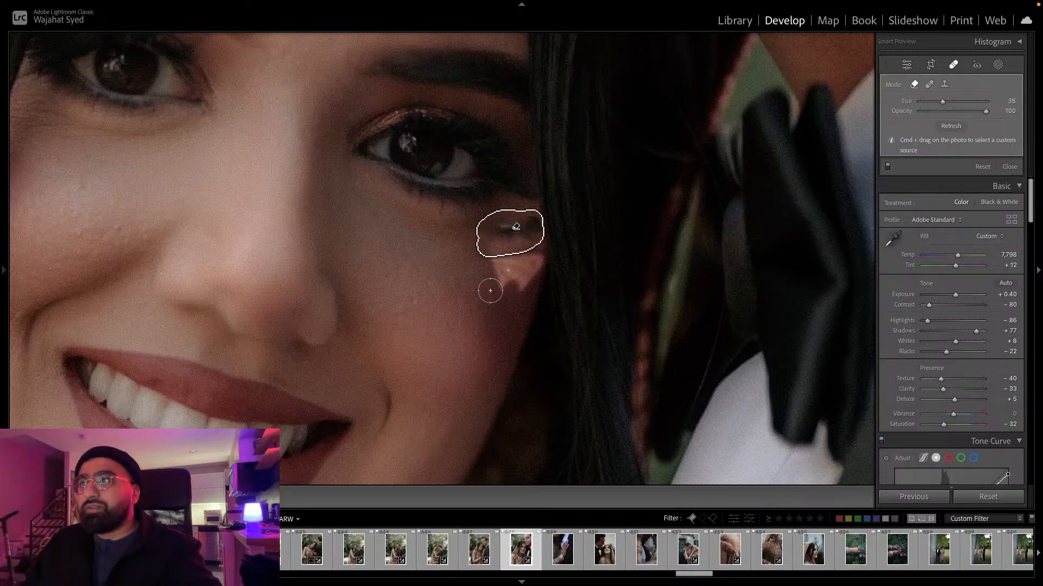
key(super+z)
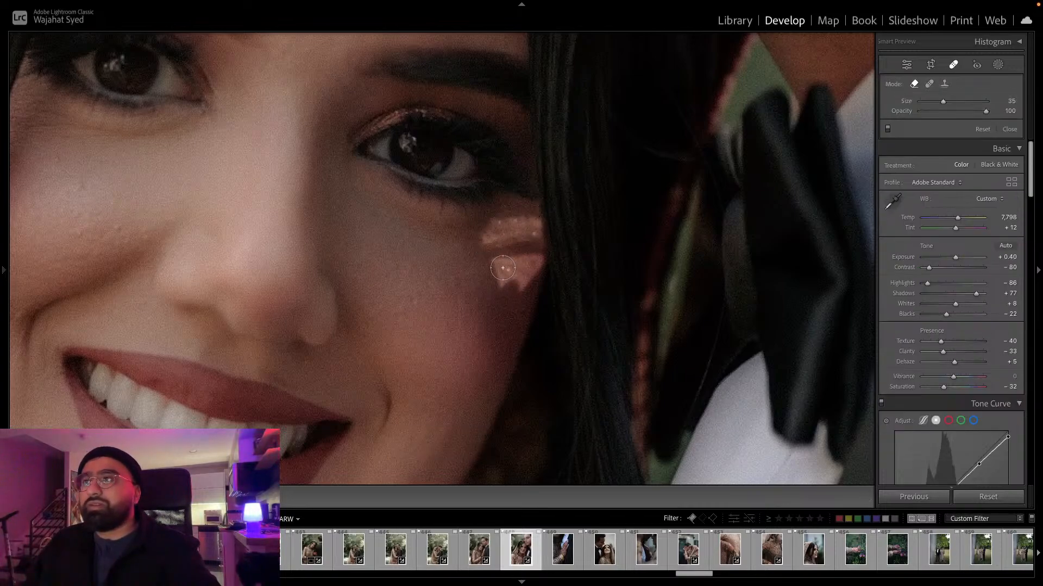
Try to cover the cheek's light patch with overlapping size 35 Remove strokes along the cheek and hair edge, adjusting their sources.
mouse_move(499, 273)
mouse_down()
mouse_move(489, 235)
mouse_move(513, 233)
mouse_move(510, 285)
mouse_move(524, 266)
mouse_move(528, 220)
mouse_move(529, 239)
mouse_up()
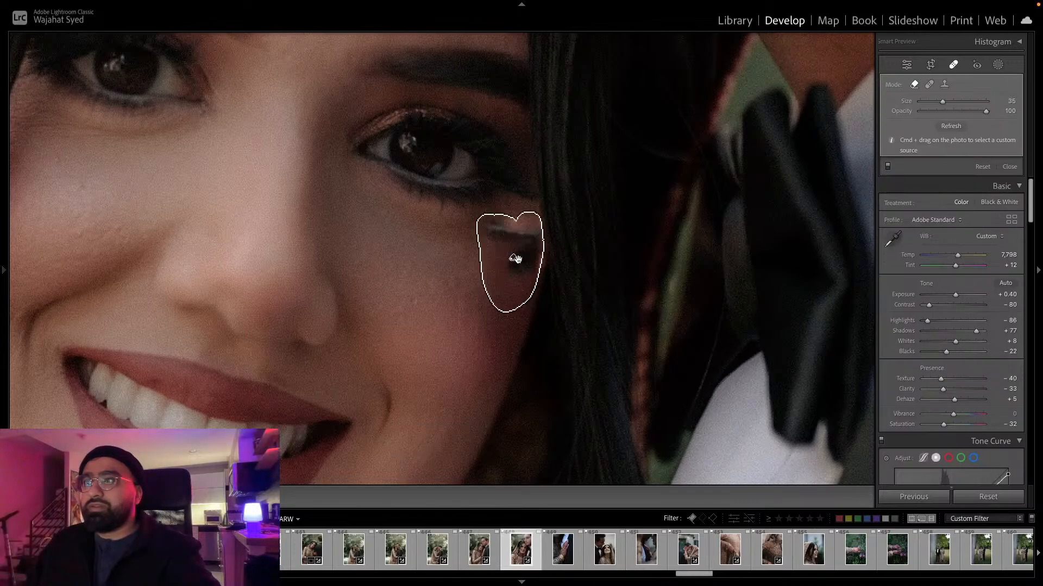
drag(372, 243, 431, 312)
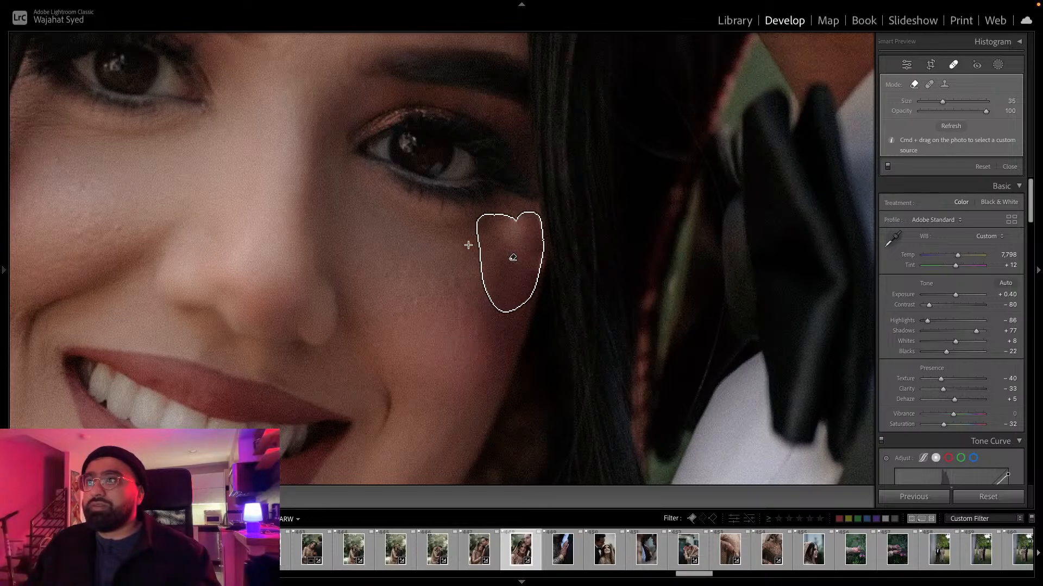
mouse_move(465, 243)
mouse_down()
mouse_move(524, 225)
mouse_move(506, 229)
mouse_move(526, 232)
mouse_move(526, 263)
mouse_up()
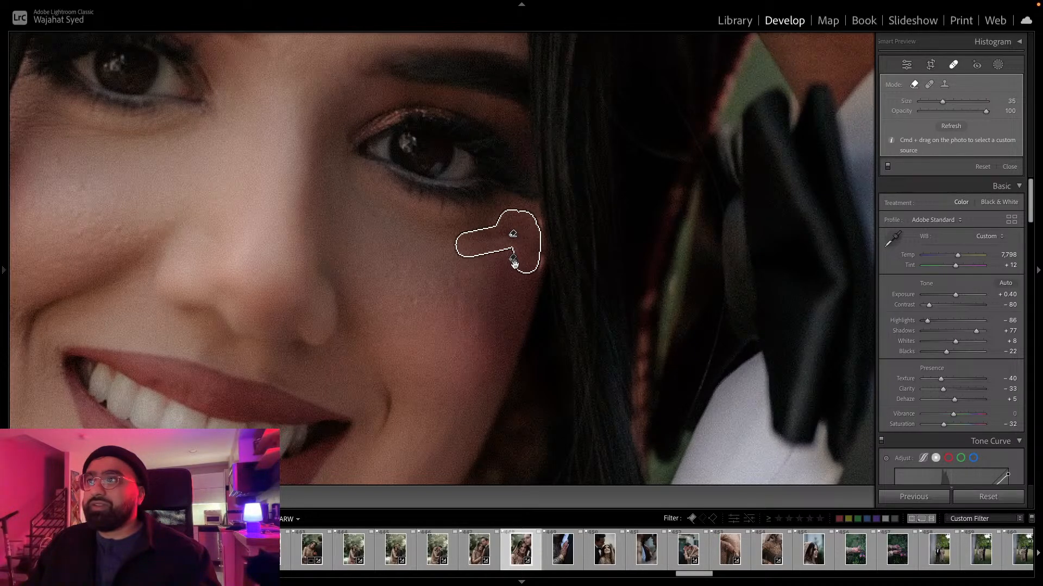
drag(449, 240, 506, 238)
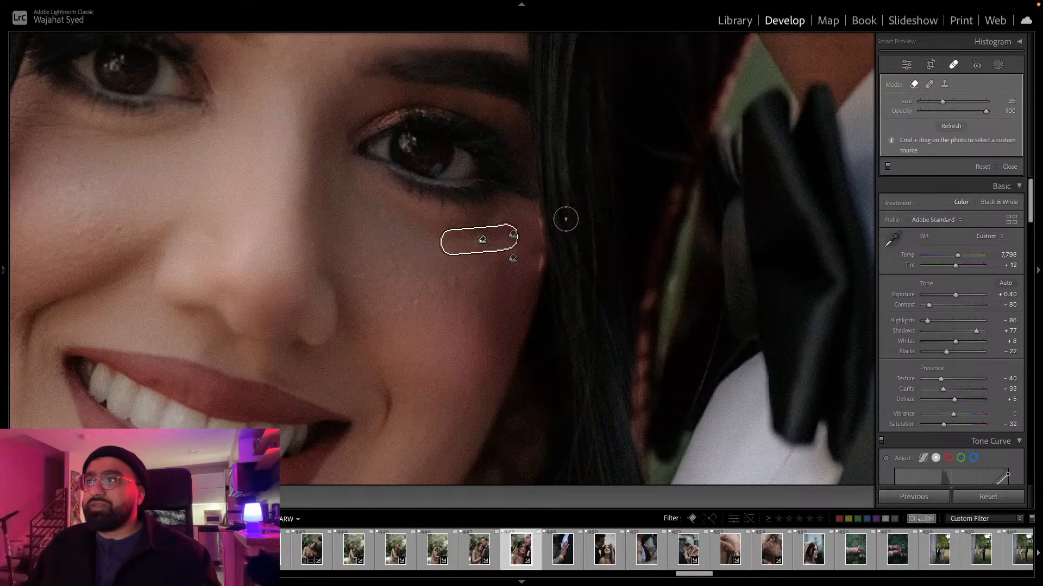
drag(552, 220, 552, 270)
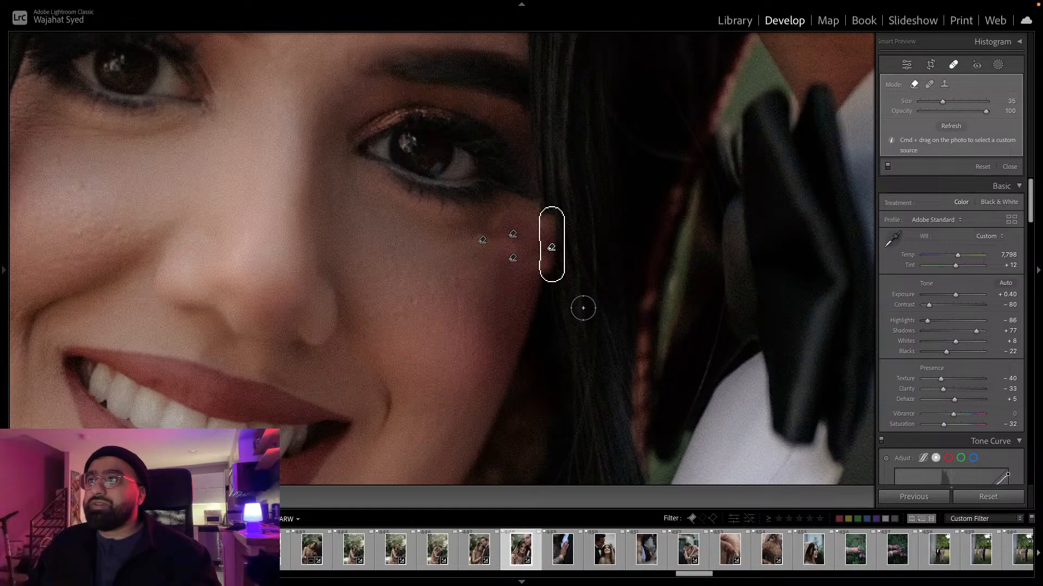
drag(572, 199, 600, 320)
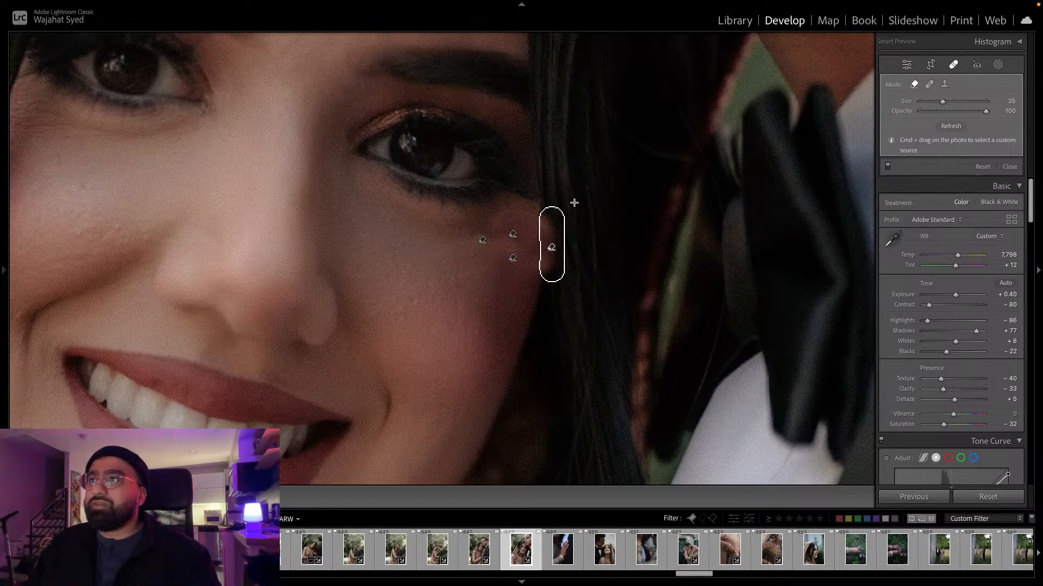
drag(554, 93, 605, 223)
drag(551, 247, 552, 240)
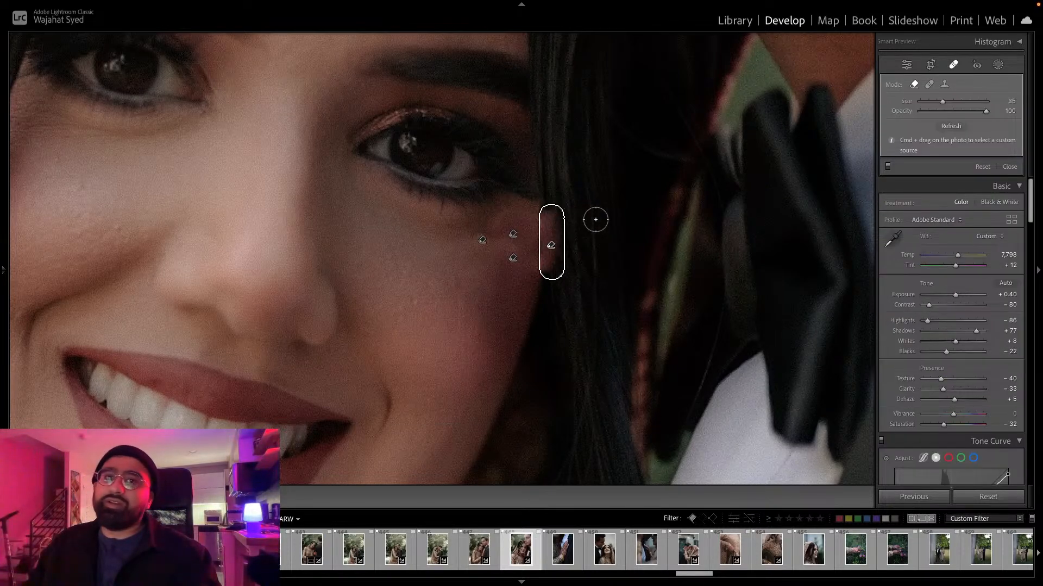
Undo all the Remove strokes on the bride's cheek.
click(998, 64)
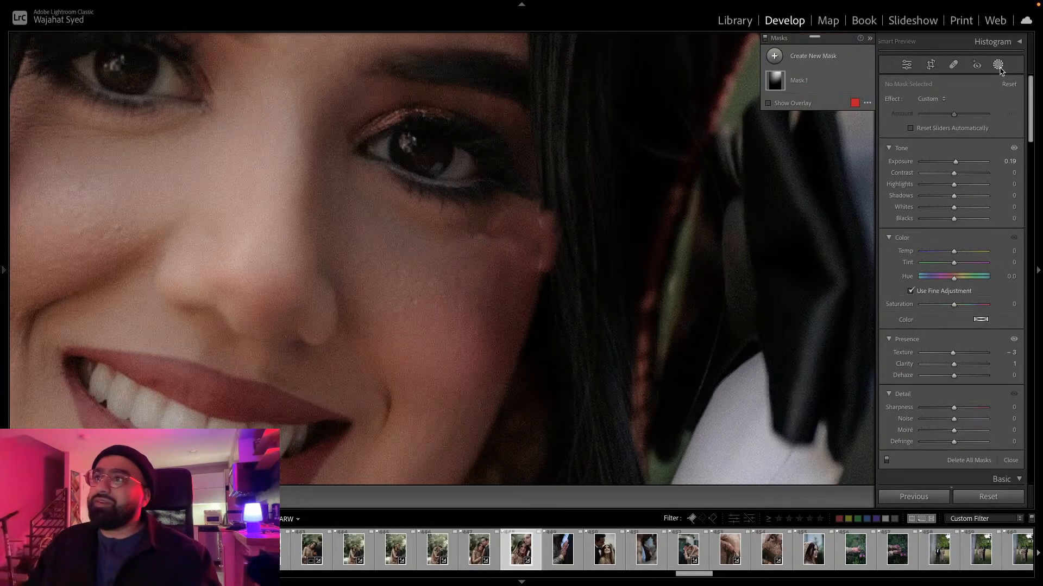
click(997, 64)
click(595, 197)
key(ctrl+z)
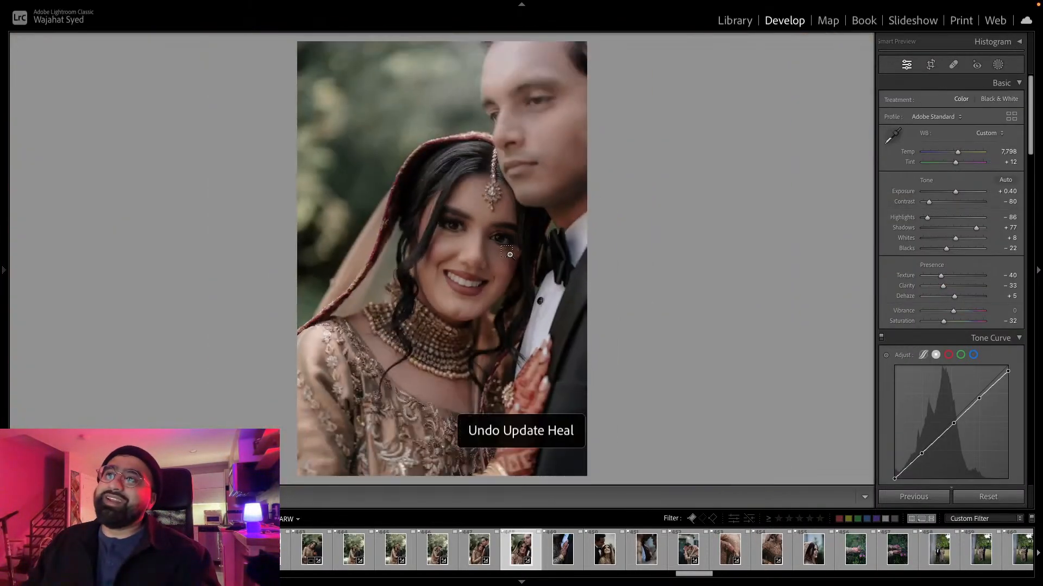
key(ctrl+z)
key(ctrl+z)
key(ctrl+z)
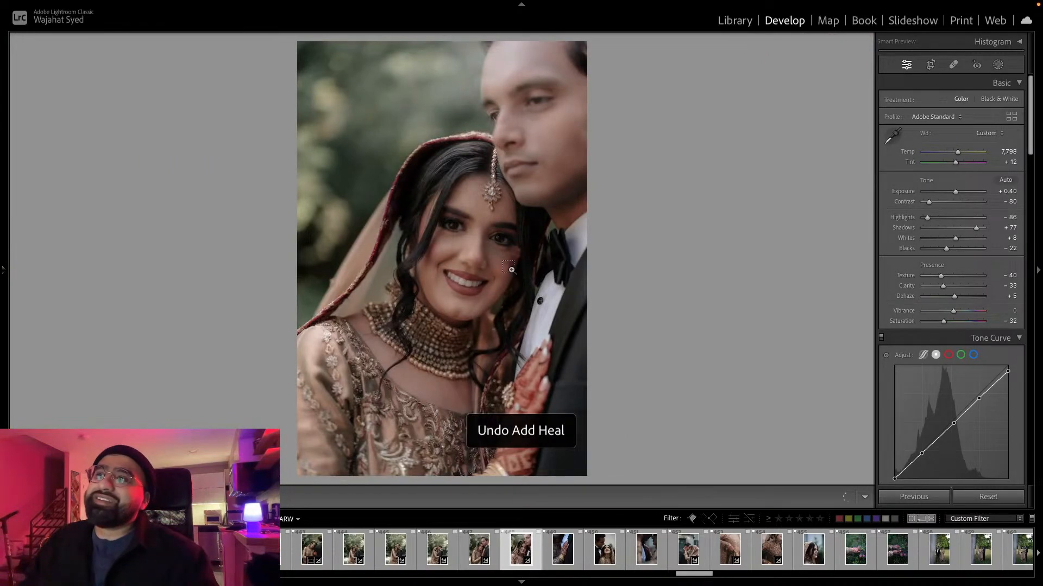
key(ctrl+z)
key(ctrl+z)
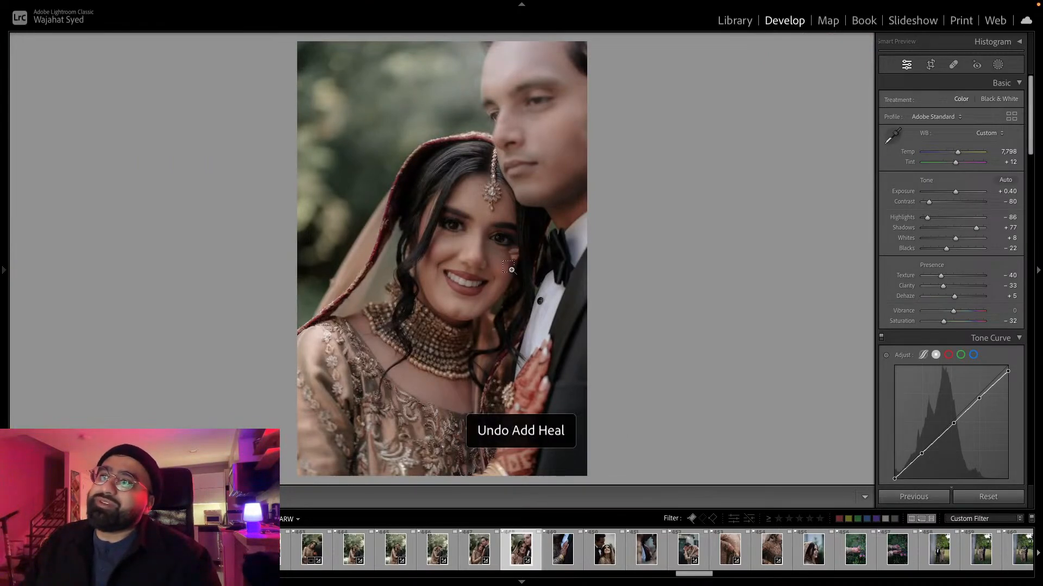
Undo the pasted develop settings on the close-up couple photo and restore them.
click(528, 263)
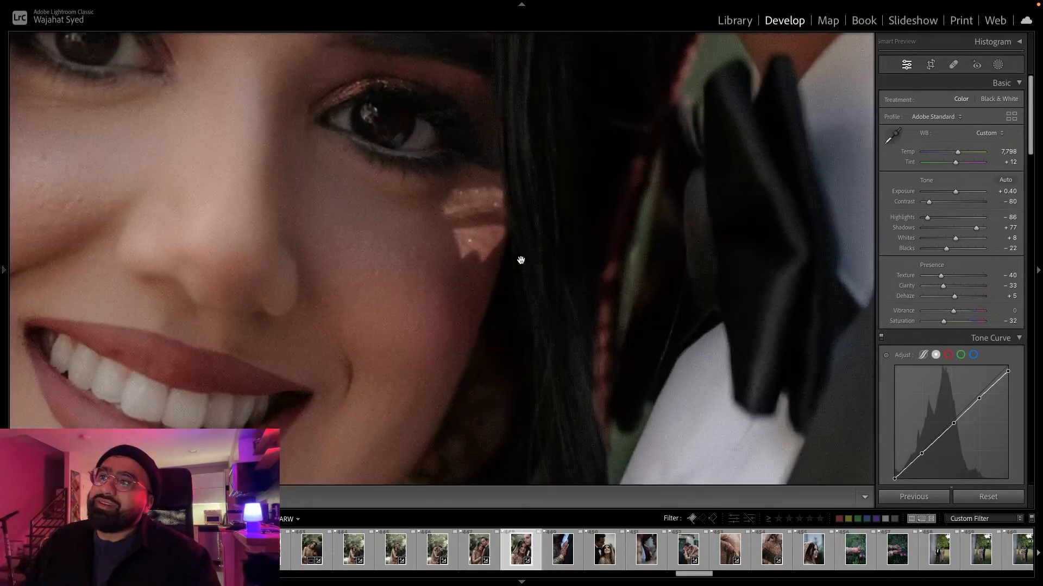
key(ctrl+z)
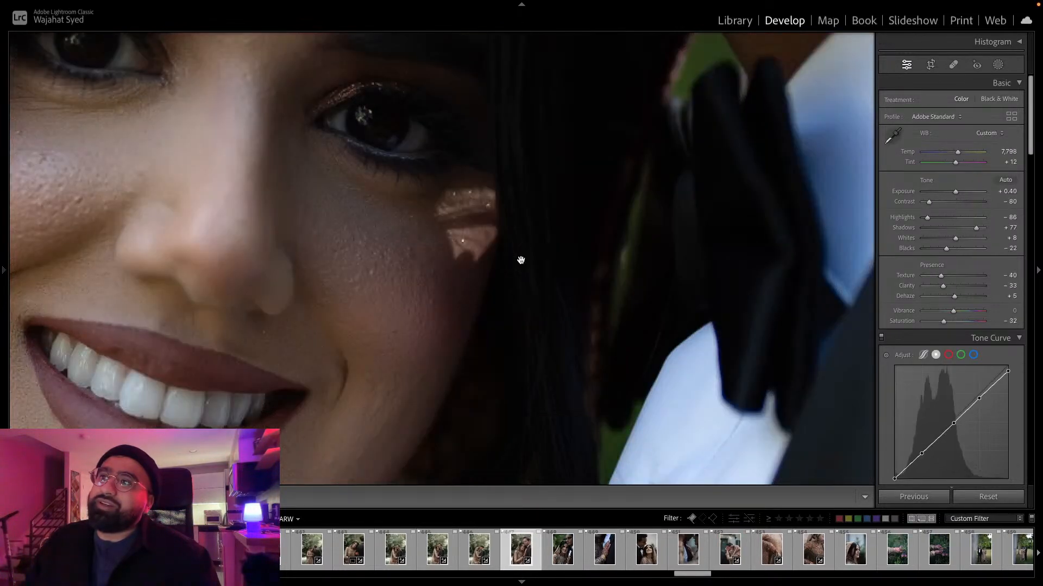
key(ctrl+z)
key(ctrl+y)
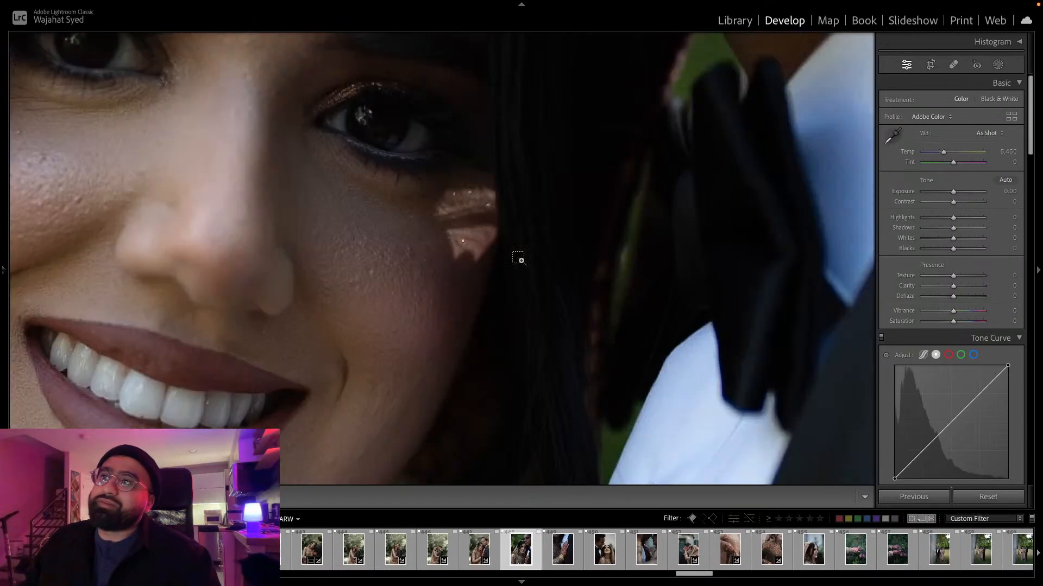
key(ctrl+y)
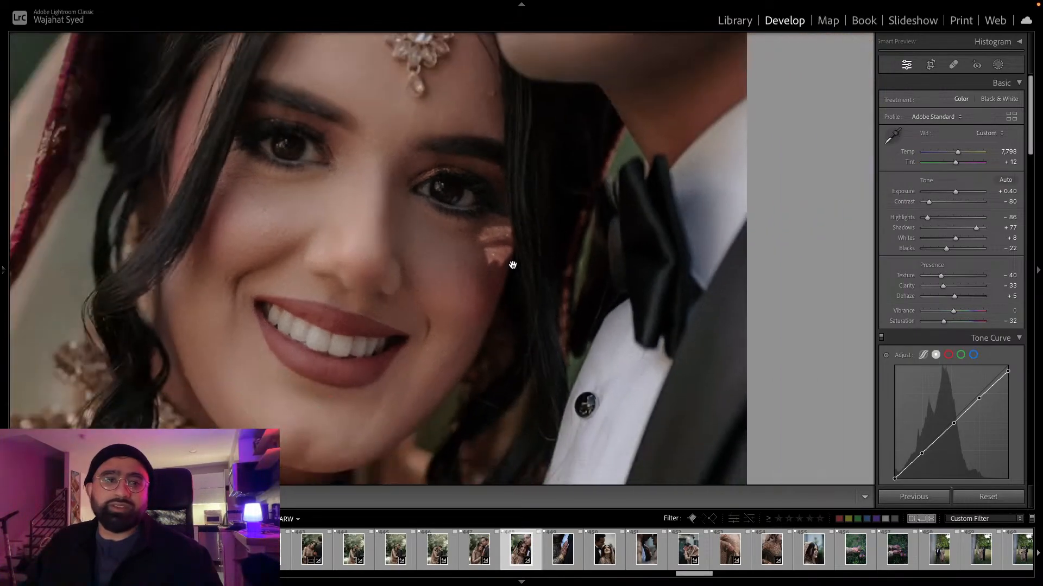
click(513, 264)
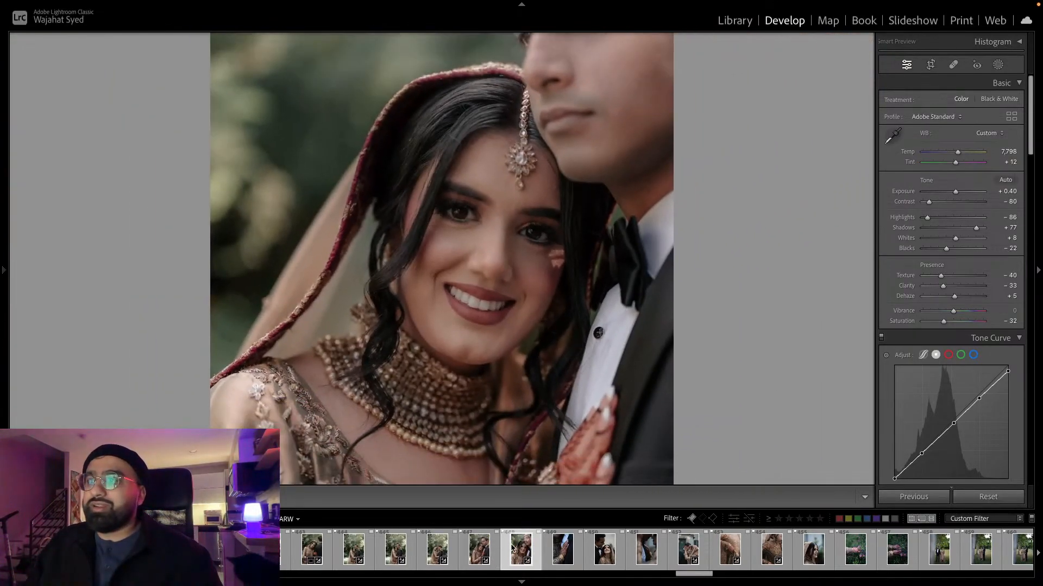
right_click(515, 559)
mouse_move(573, 307)
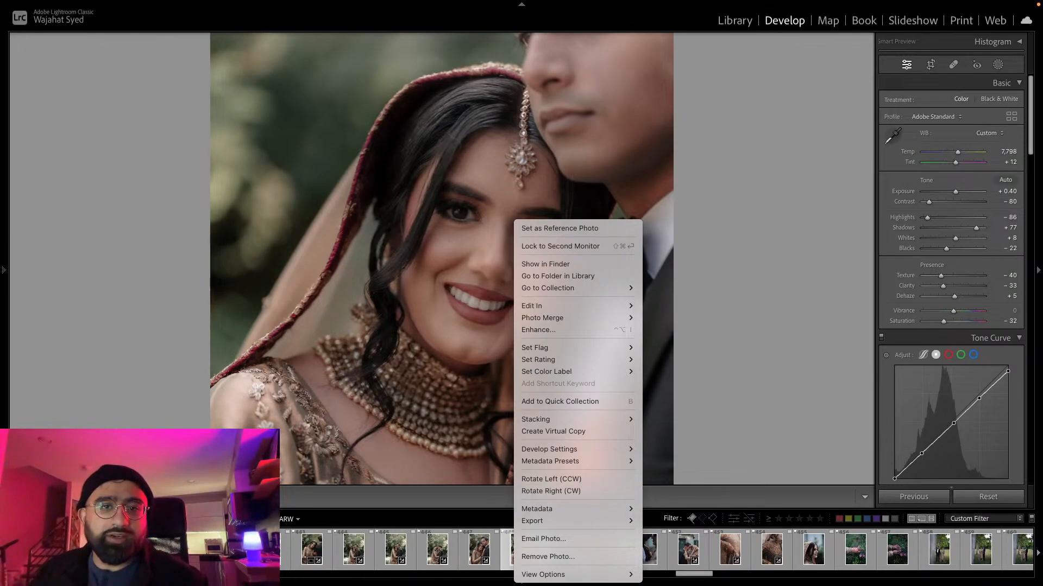
key(Escape)
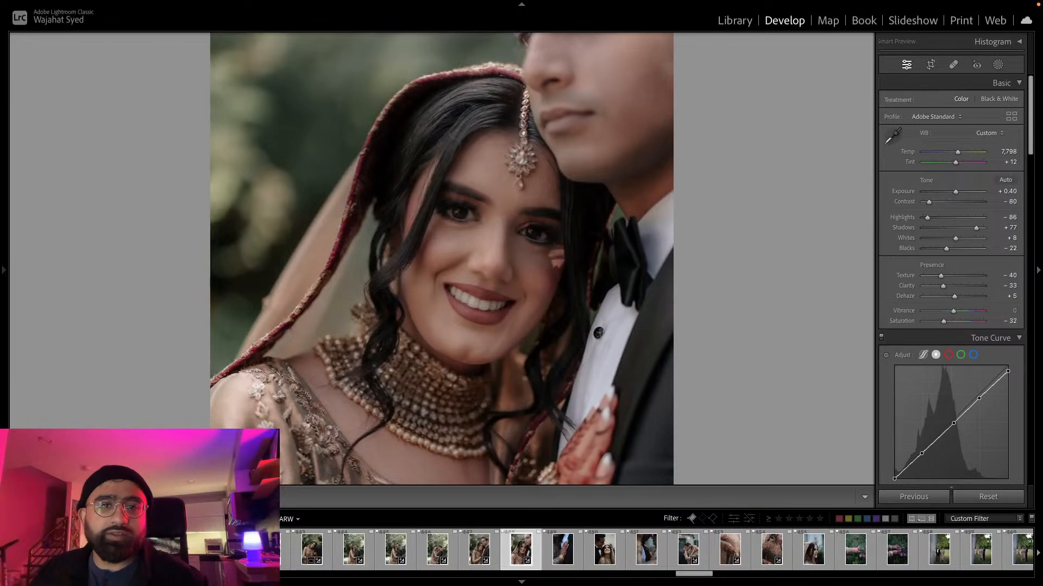
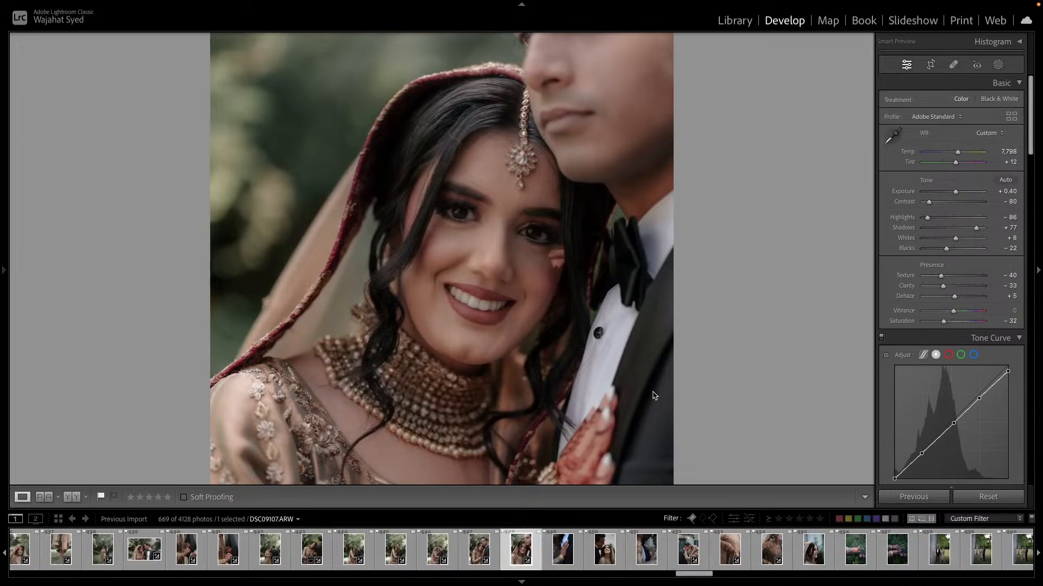
Copy the smiling bride photo's develop settings and paste them onto the next photo, the close-up of the hennaed hand.
click(998, 65)
click(998, 64)
key(ctrl+shift+c)
click(879, 258)
key(Right)
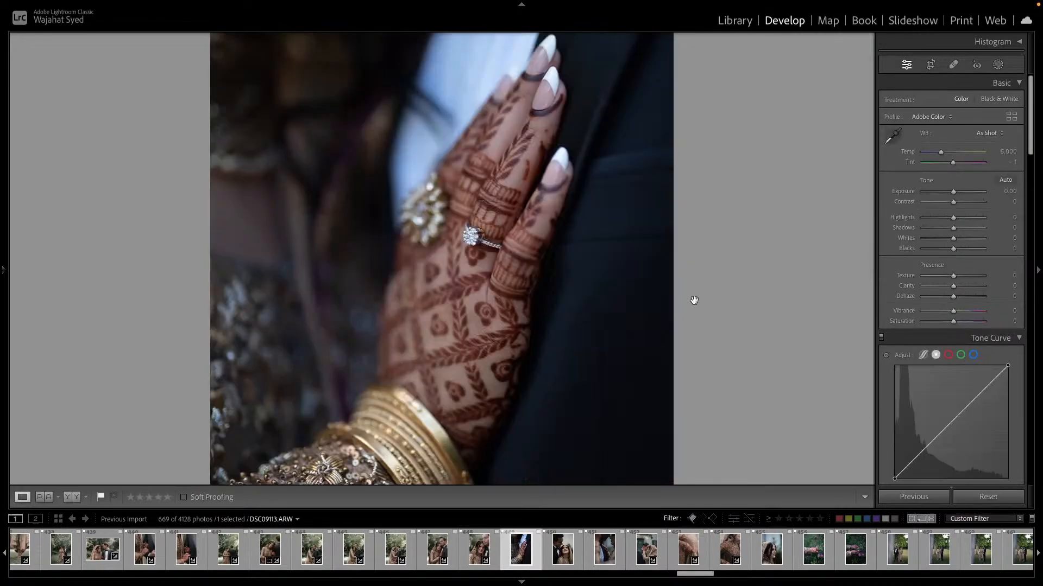
key(ctrl+shift+v)
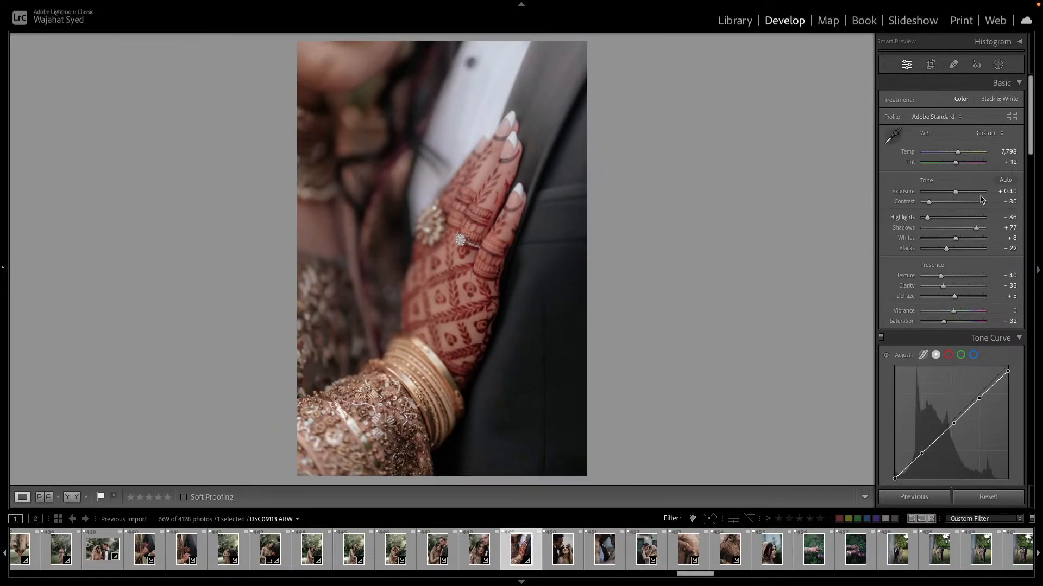
Set the hennaed hand photo's Exposure to 0.00, Temp to 11,826 and Dehaze to −16.
drag(955, 192, 953, 197)
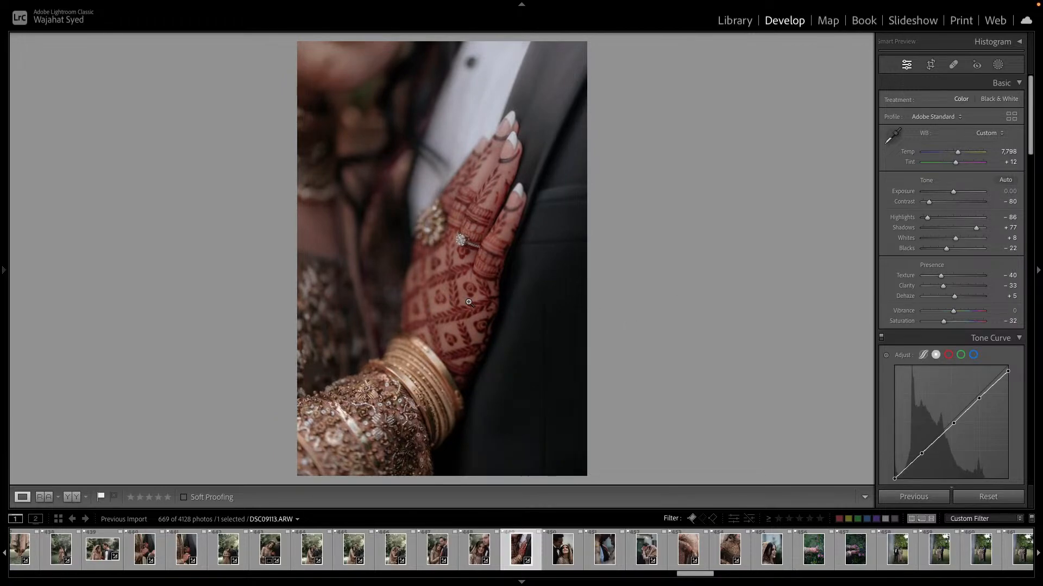
drag(957, 152, 971, 154)
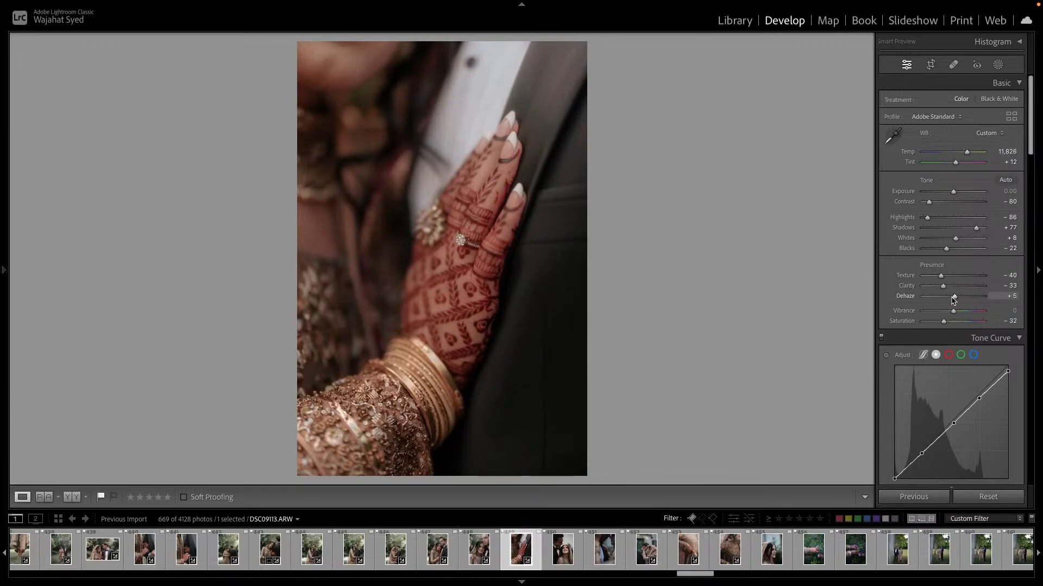
drag(953, 299, 947, 300)
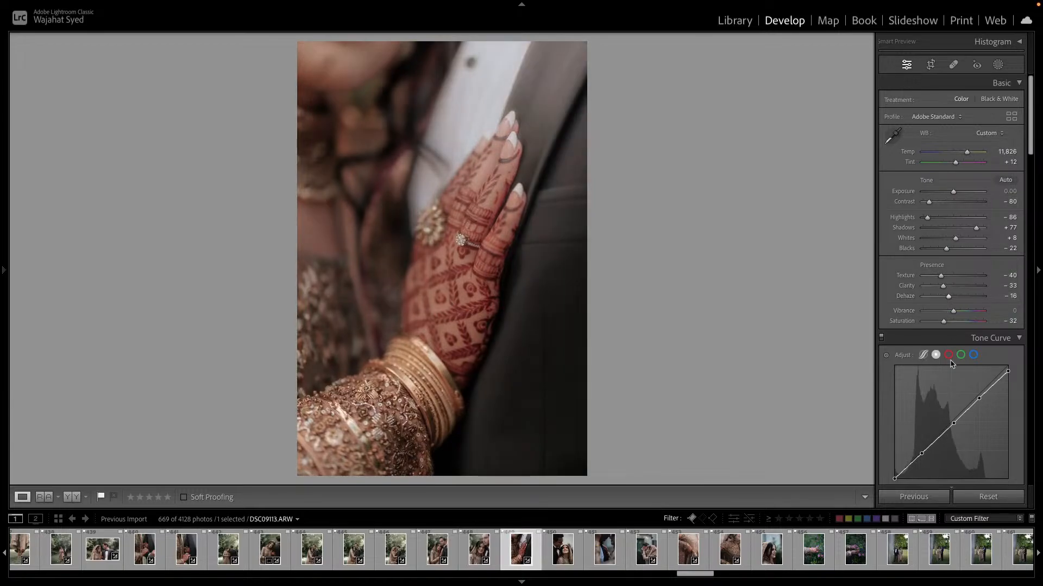
scroll(938, 380, down, 3)
scroll(941, 384, up, 3)
scroll(944, 331, down, 1)
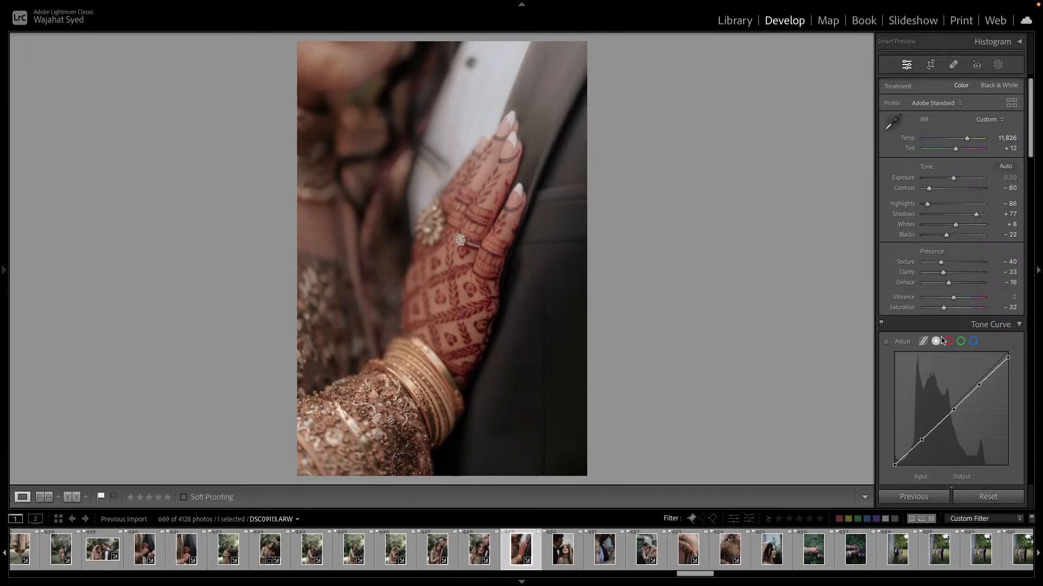
Add a linear gradient mask over the bride's side of the hand photo with Exposure 0.38, and rotate it upward toward the fingertips.
key(m)
drag(189, 166, 504, 321)
mouse_move(956, 179)
mouse_down()
mouse_move(924, 183)
mouse_move(958, 188)
mouse_up()
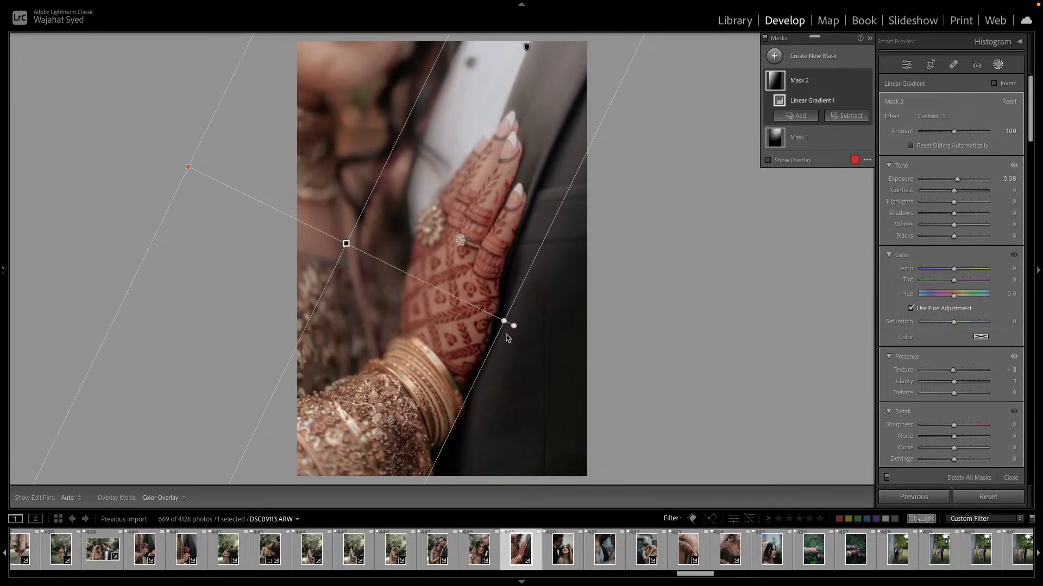
drag(520, 331, 516, 169)
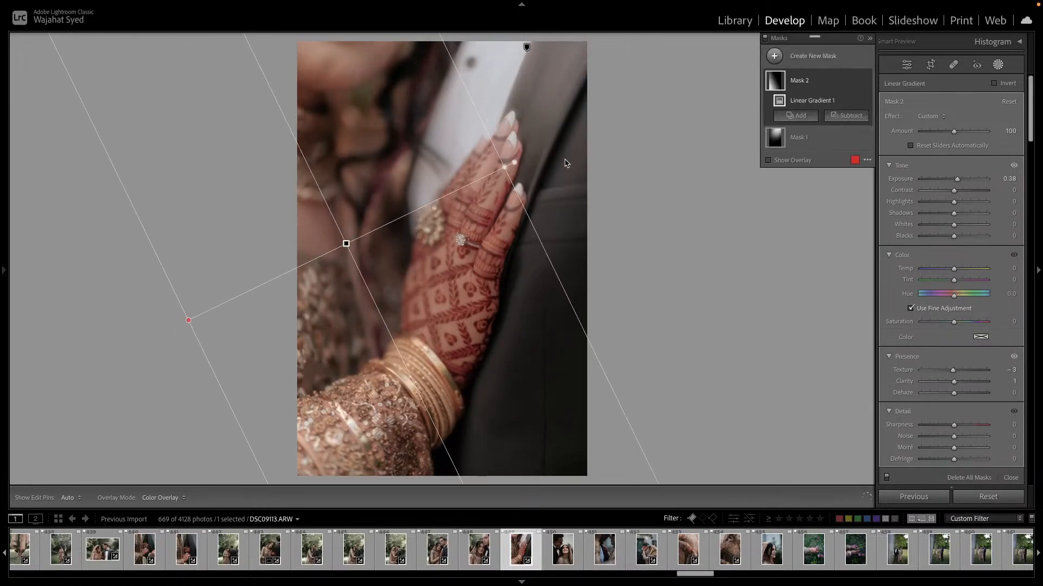
Set the linear gradient mask's Exposure to −0.99 on the hennaed hand photo, and go to the next photo.
drag(946, 182, 945, 179)
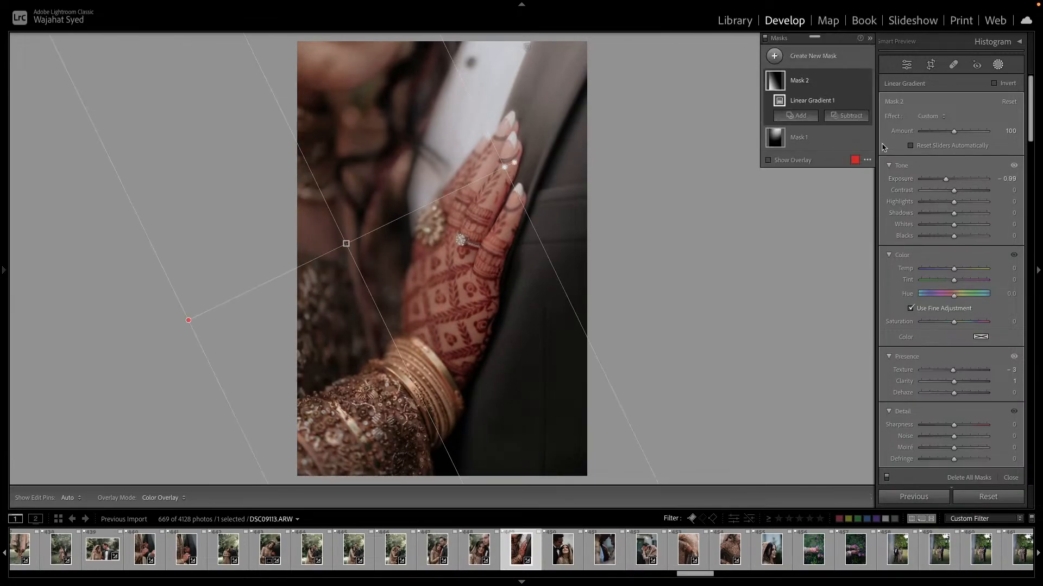
key(Right)
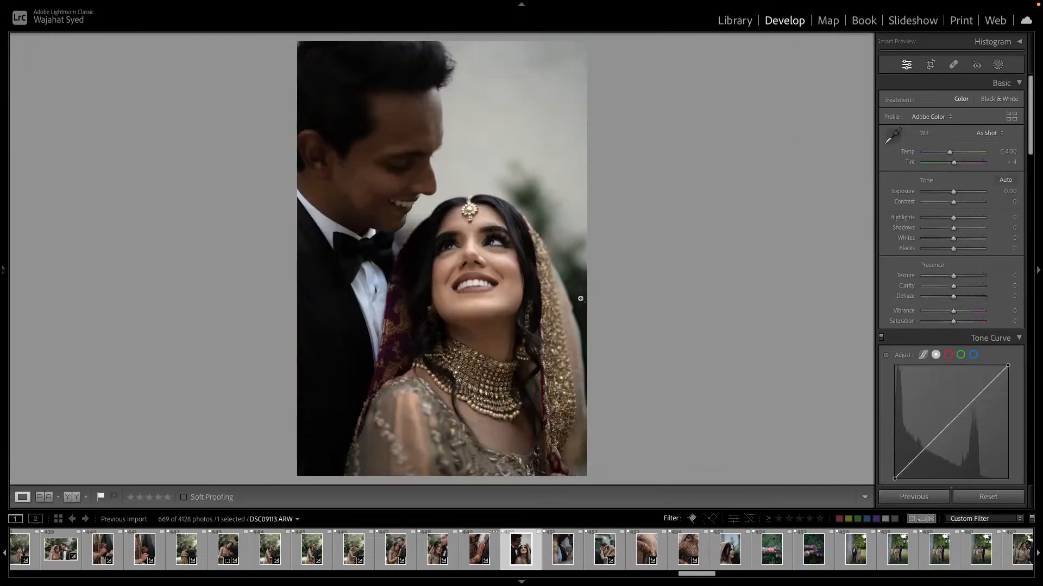
Paste the copied develop settings onto the portrait of the smiling couple with Exposure 0.00, and slightly raise the tone curve's highlights point.
drag(955, 191, 959, 169)
double_click(954, 194)
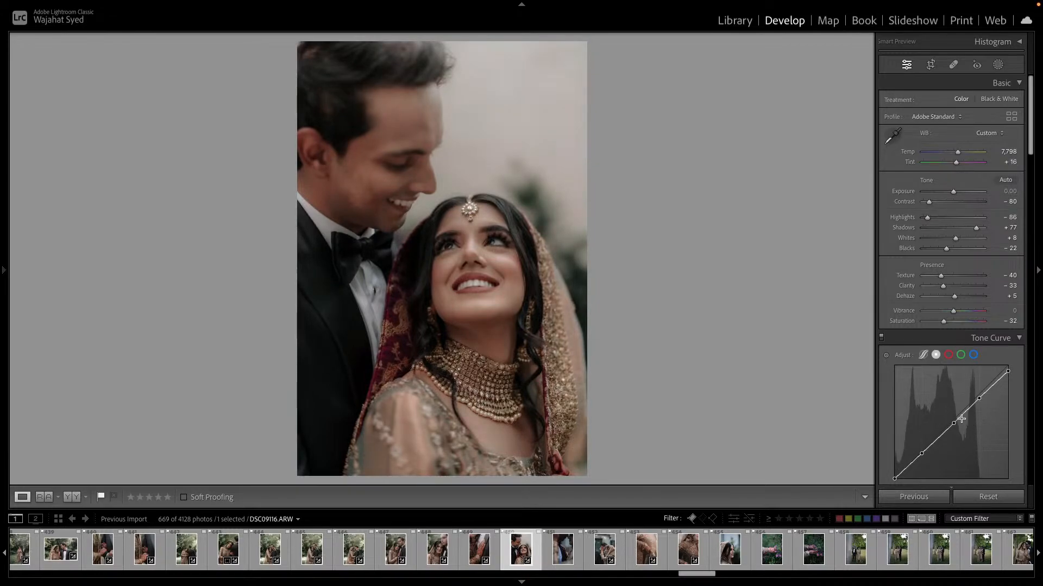
drag(978, 398, 979, 396)
Copy the smiling couple portrait's develop settings onto the next photo, the close-up of the hand on the groom's chest, and set Exposure to +0.30.
key(ctrl+shift+c)
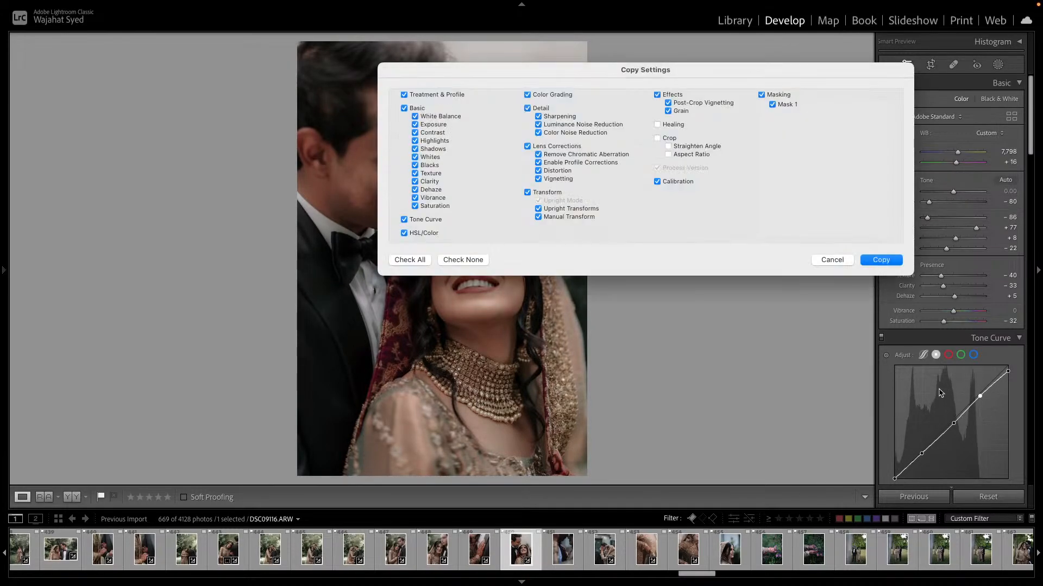
click(867, 261)
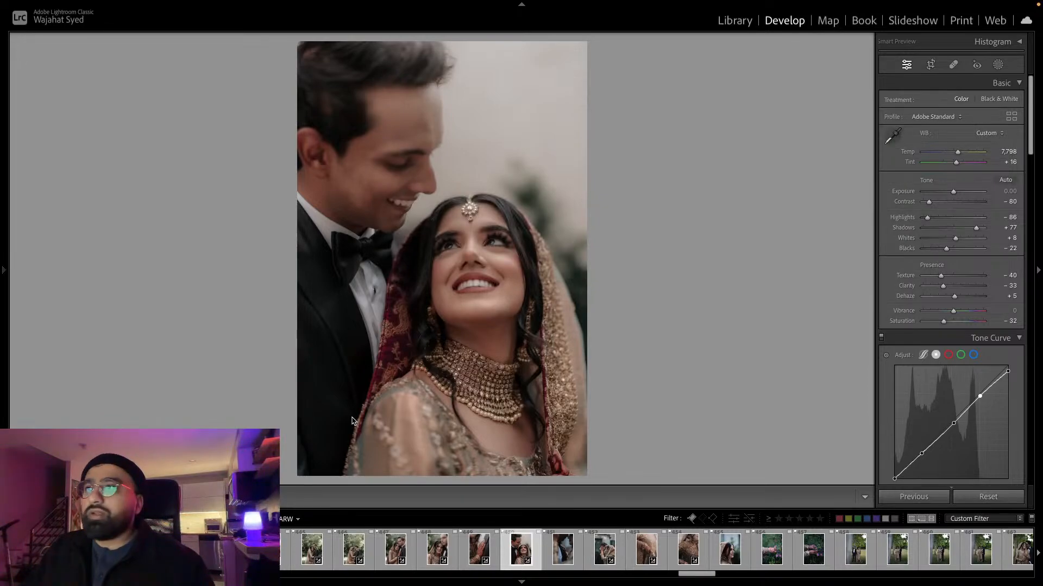
key(super+shift+c)
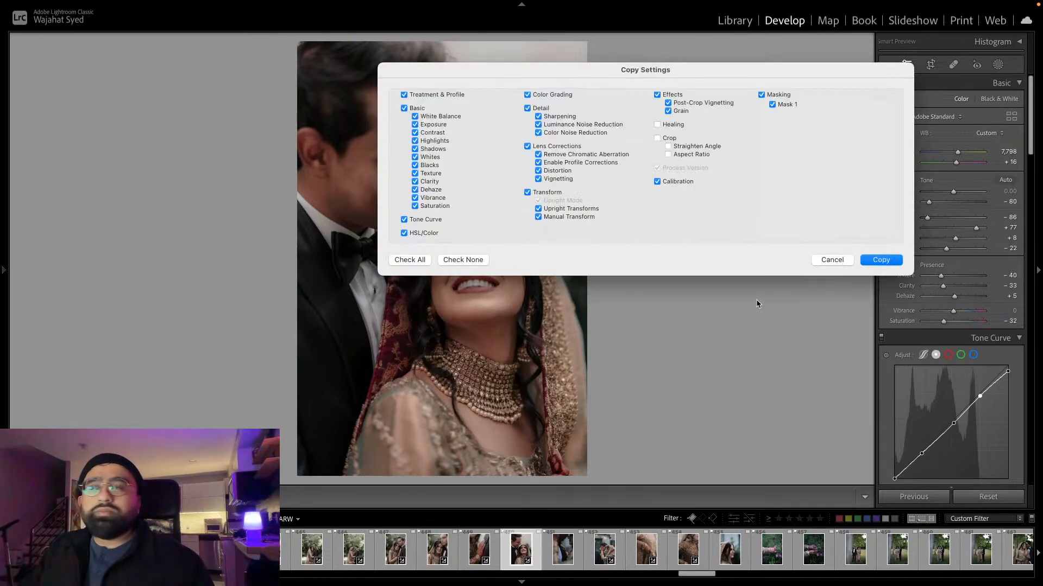
click(868, 260)
key(Right)
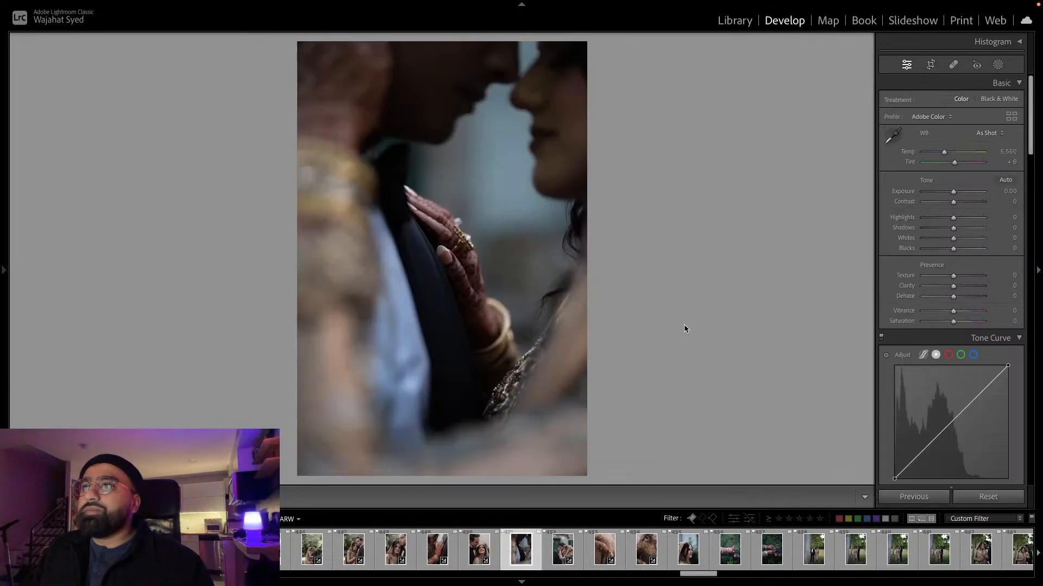
key(super+shift+v)
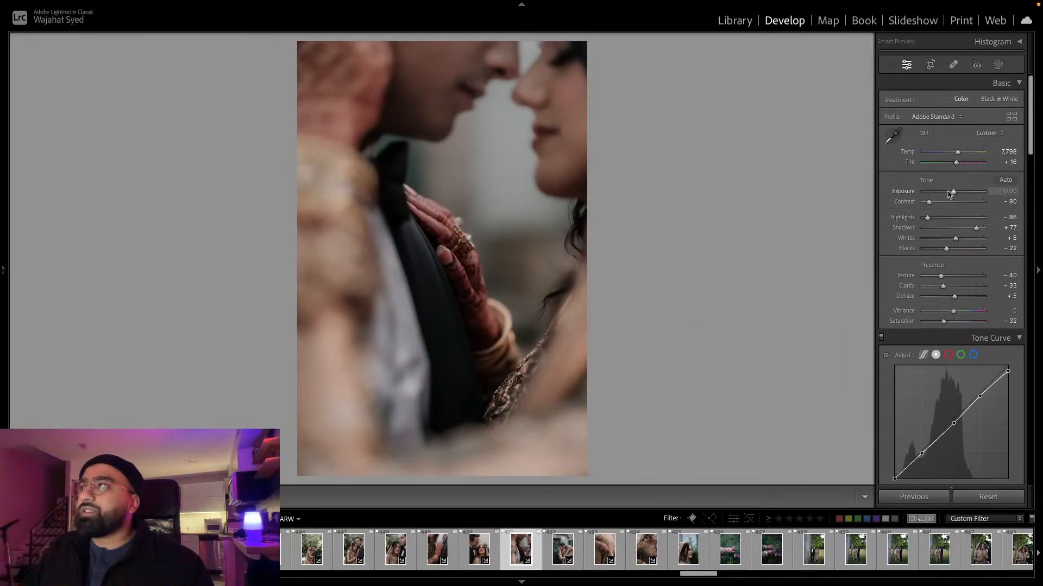
drag(953, 191, 954, 193)
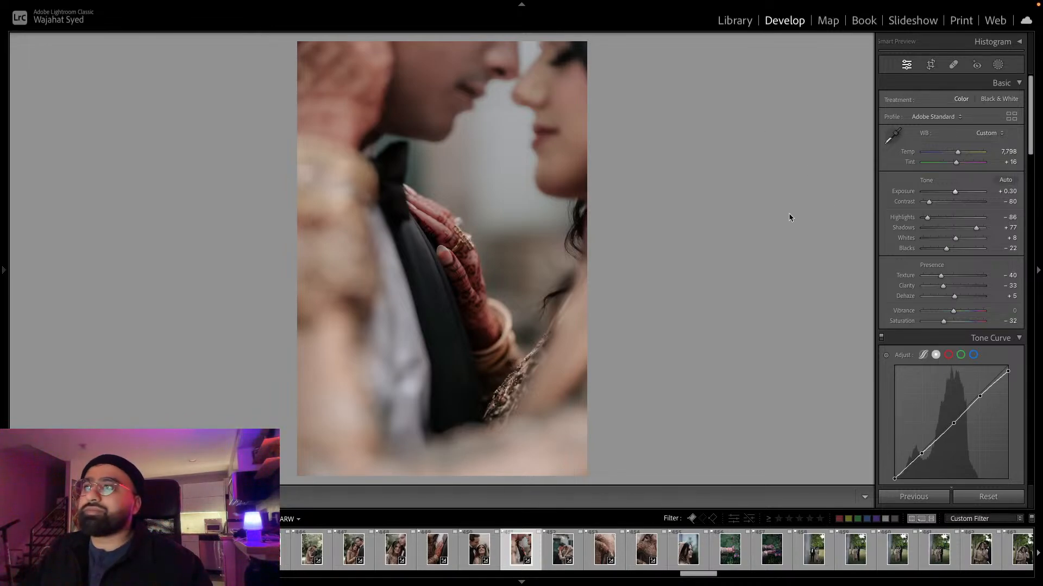
Copy the chest close-up's develop settings onto the next photo, the couple embracing face to face, and set Exposure to +0.65.
key(ctrl+shift+c)
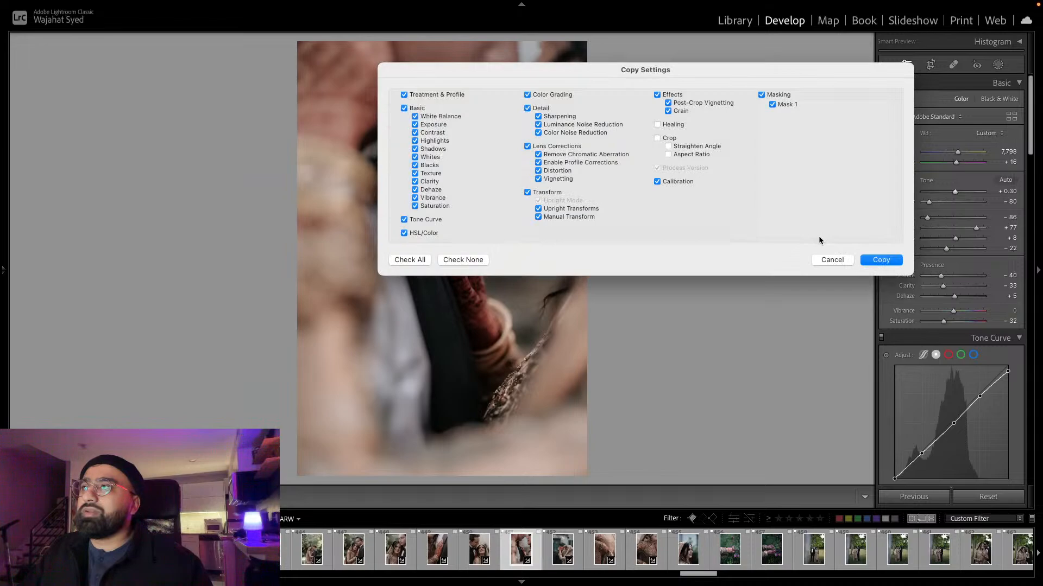
click(880, 257)
key(Right)
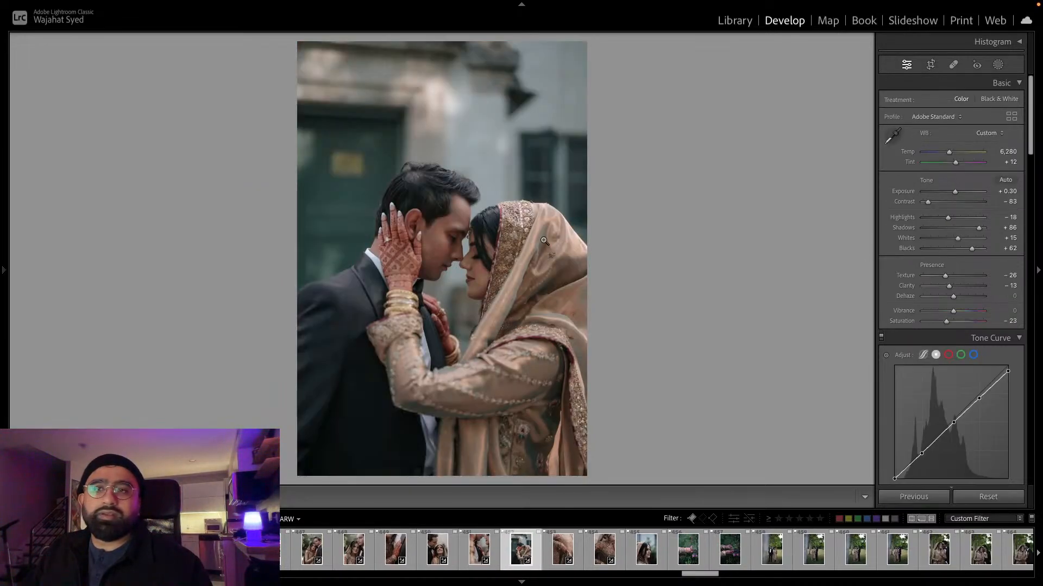
key(ctrl+shift+v)
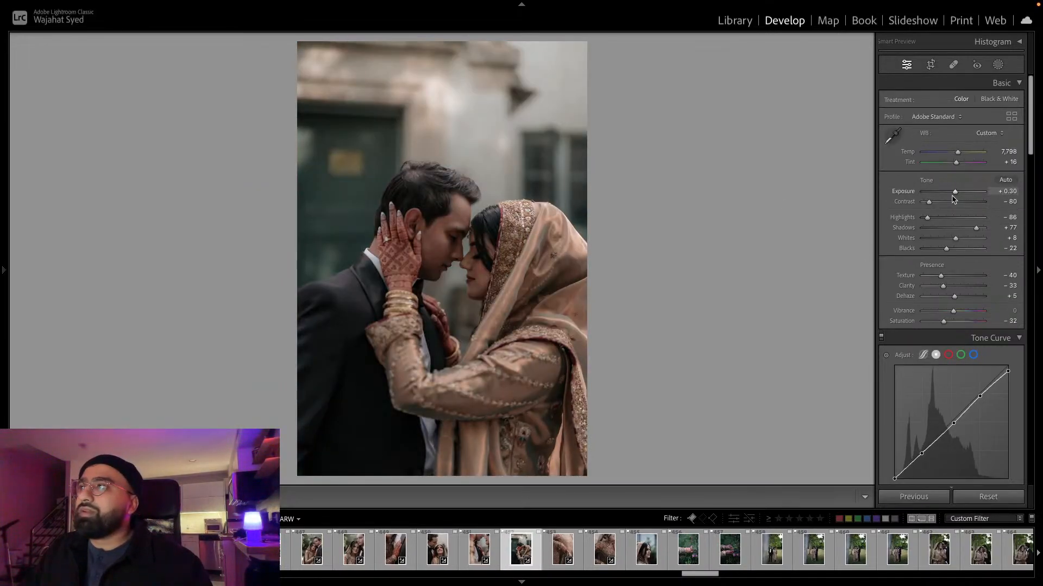
drag(955, 191, 956, 194)
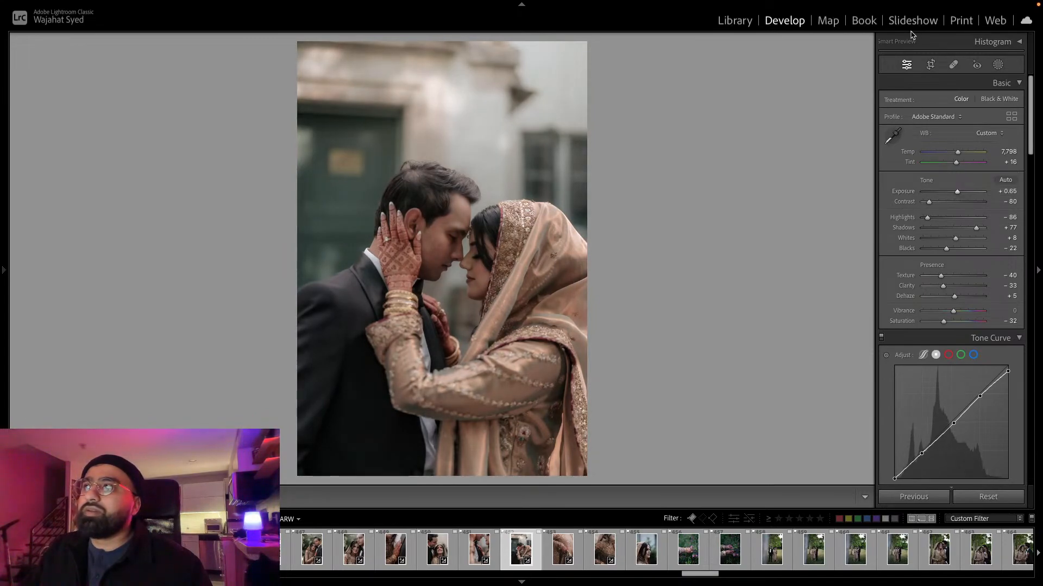
Crop the embracing couple photo slightly tighter from its upper-left corner.
click(930, 65)
drag(299, 46, 311, 63)
key(Return)
Copy the embracing couple's develop settings, paste them onto the close-up of the bride's embroidered bodice two photos ahead, and set Exposure to −0.20.
key(super+shift+c)
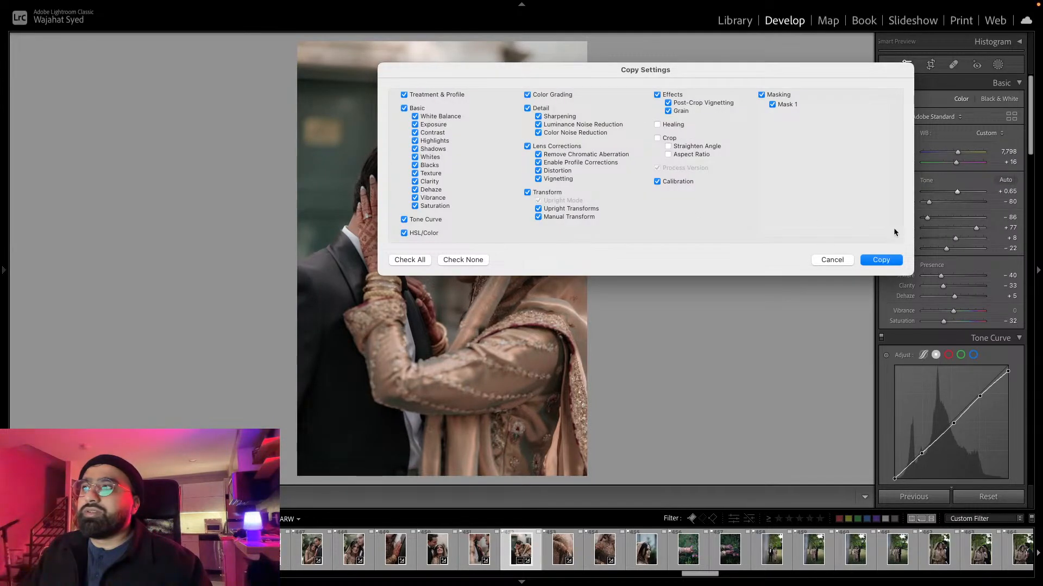
click(879, 260)
key(Right)
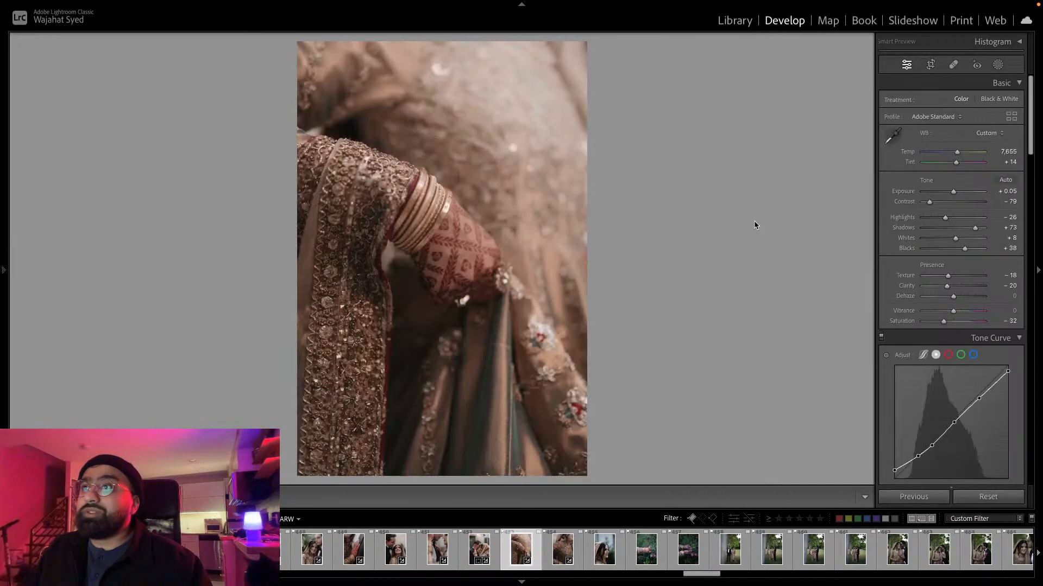
key(Right)
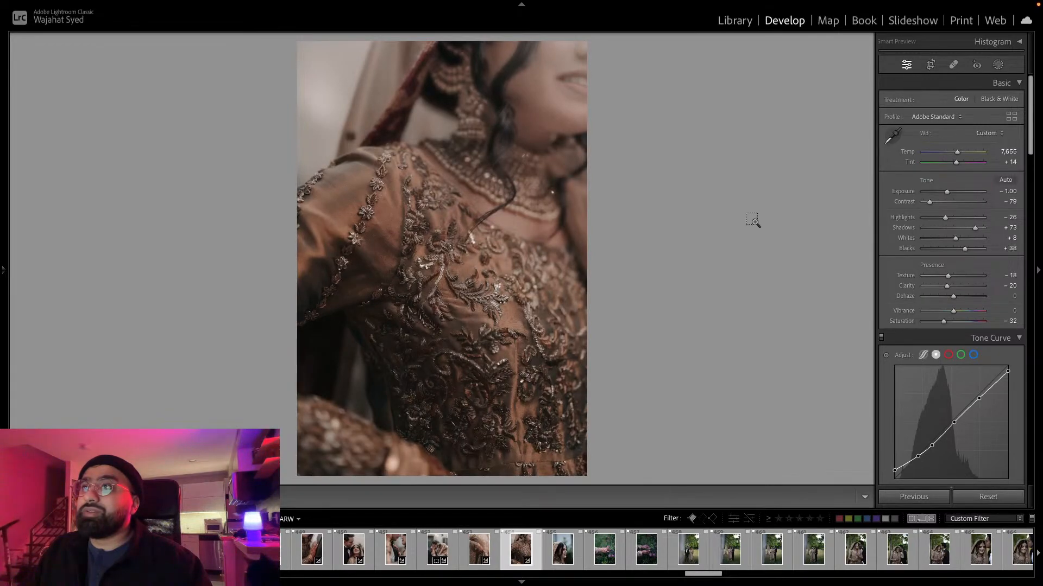
key(super+shift+v)
click(584, 198)
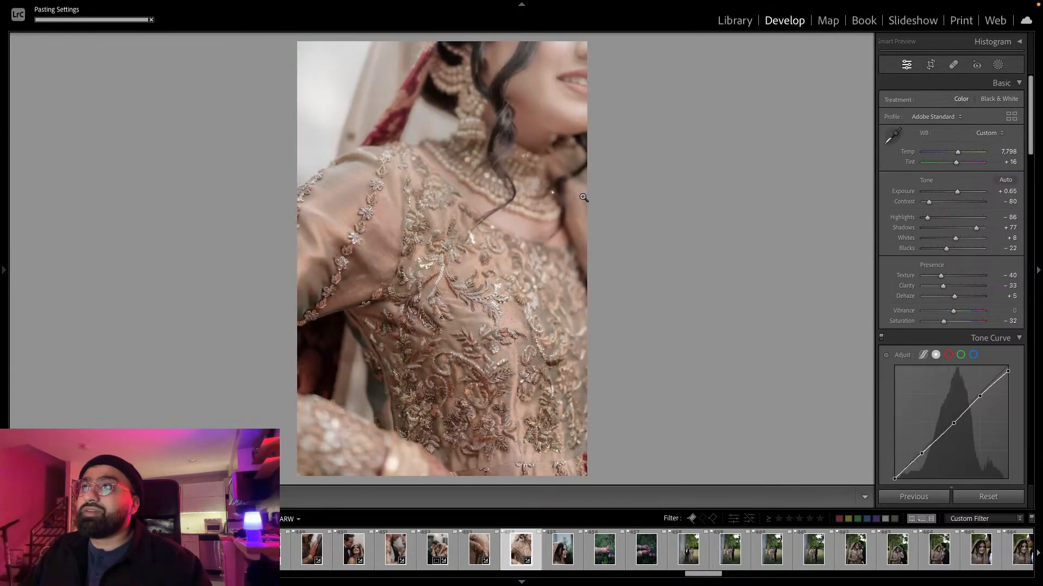
drag(957, 193, 952, 195)
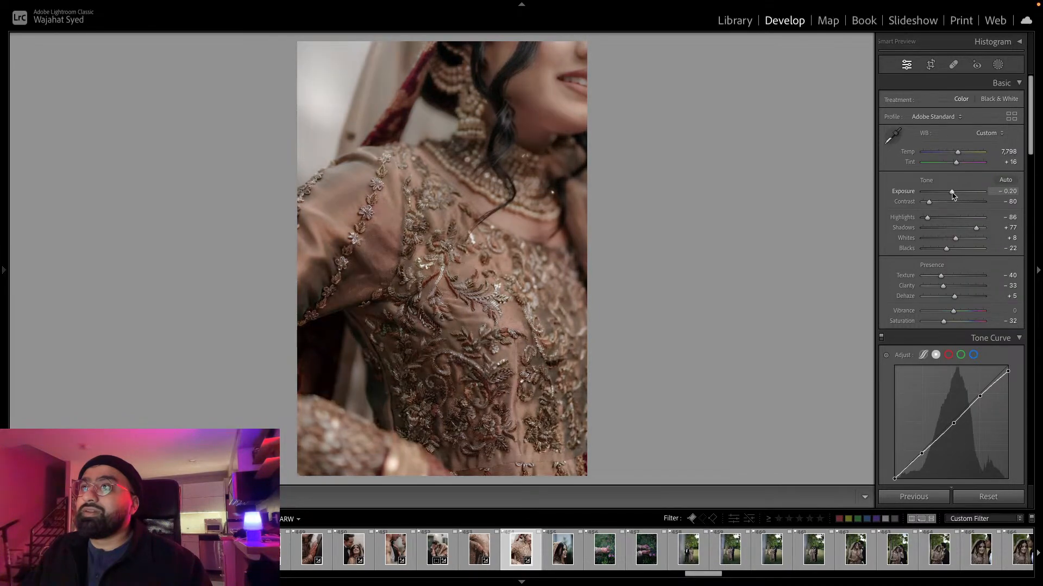
Copy the bodice close-up's develop settings onto the next photo, the bride in profile, and set Exposure to +0.10.
key(super+shift+c)
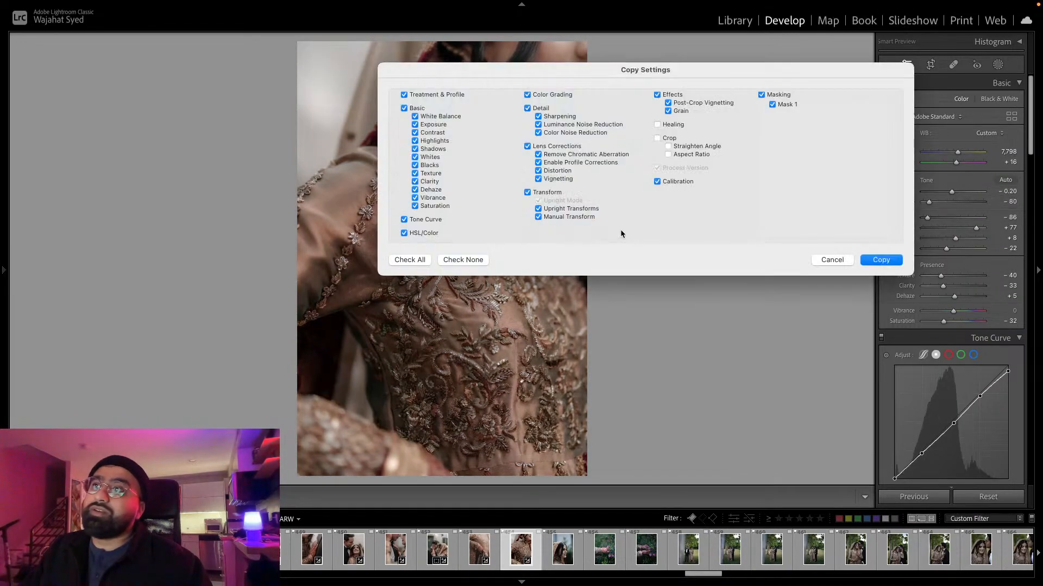
click(879, 260)
key(Right)
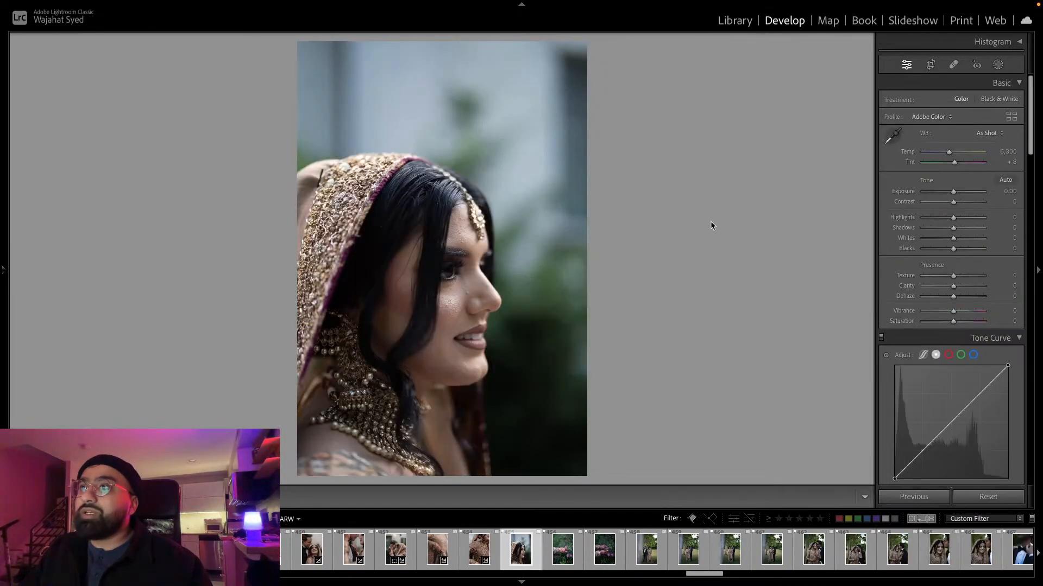
key(super+shift+v)
drag(951, 191, 954, 193)
Adjust the existing mask over the upper background of the bride's profile photo.
click(997, 65)
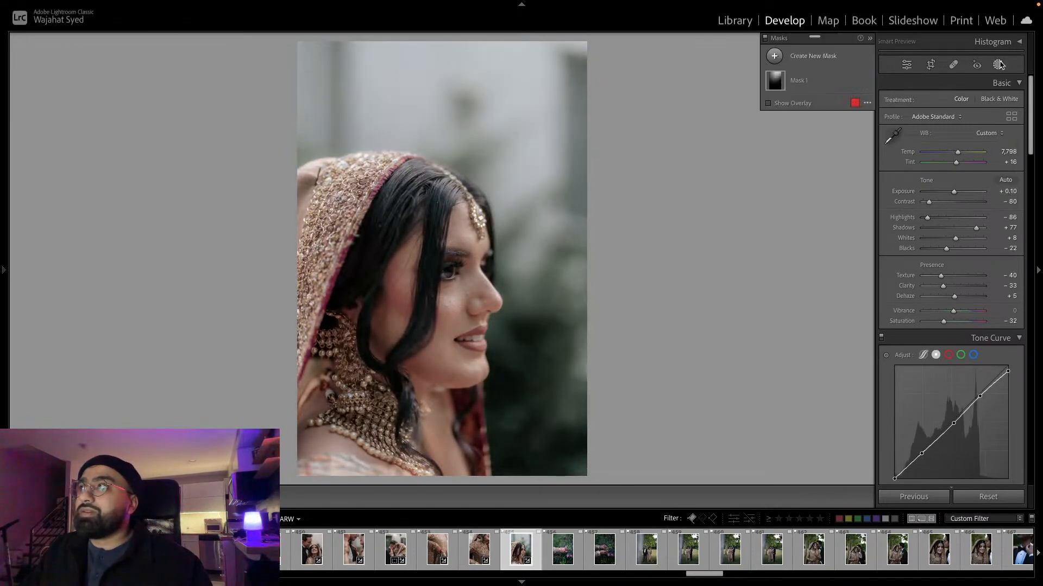
drag(611, 90, 563, 198)
click(998, 65)
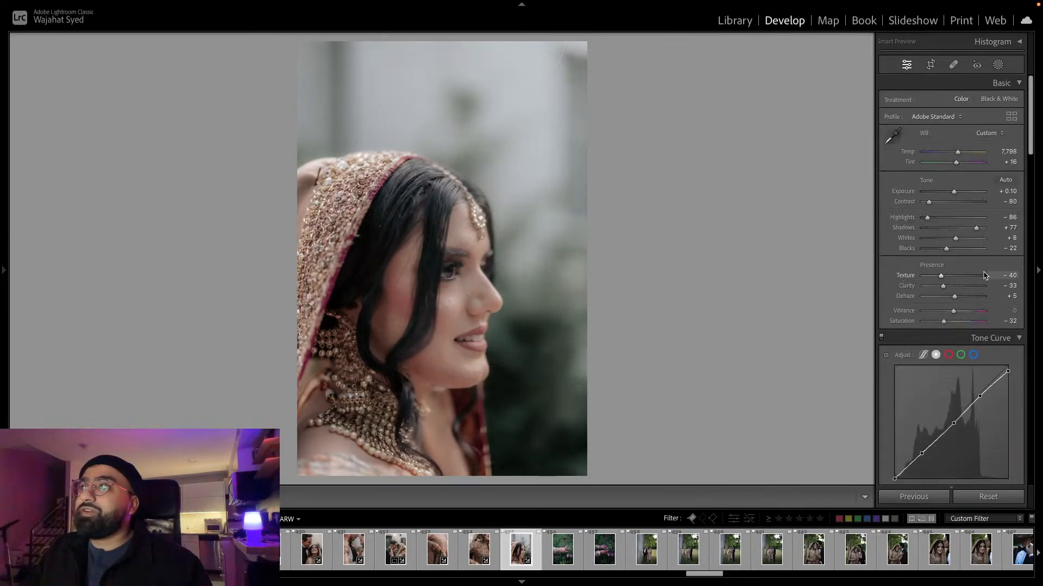
Set the bride profile photo's Exposure to −0.15, Temp to 9,785 and Highlights to −46.
drag(955, 193, 953, 194)
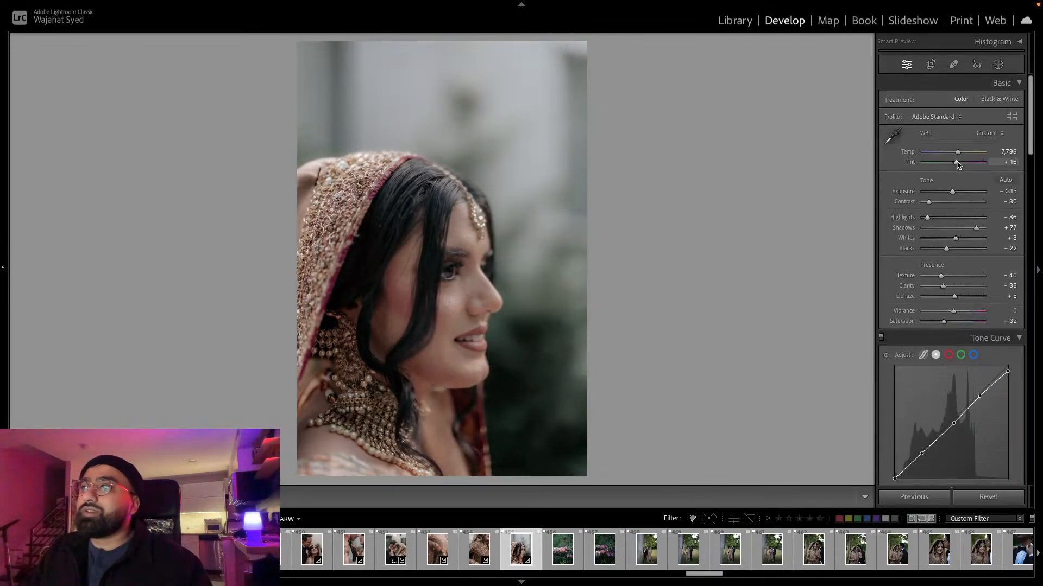
drag(957, 152, 964, 155)
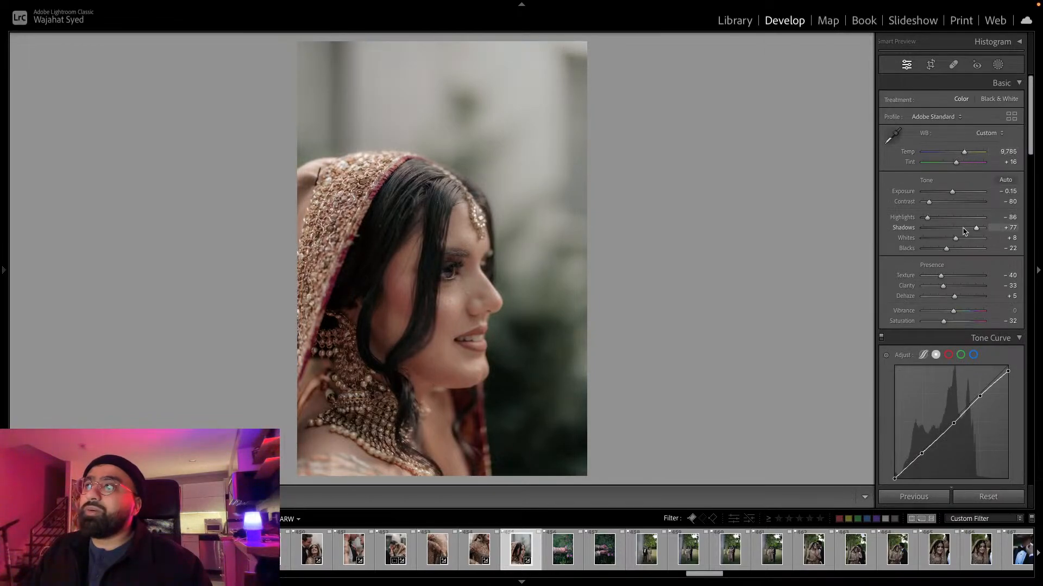
drag(929, 217, 945, 220)
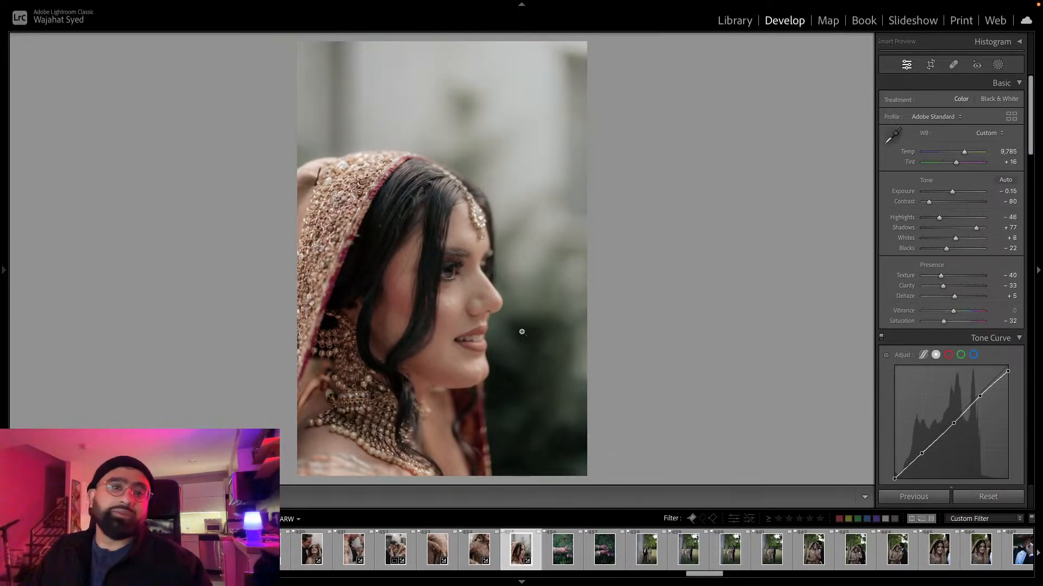
Copy the bride profile's develop settings onto the next photo, the single hennaed hand reaching for pink flowers, and set Exposure to −0.30.
key(super+shift+c)
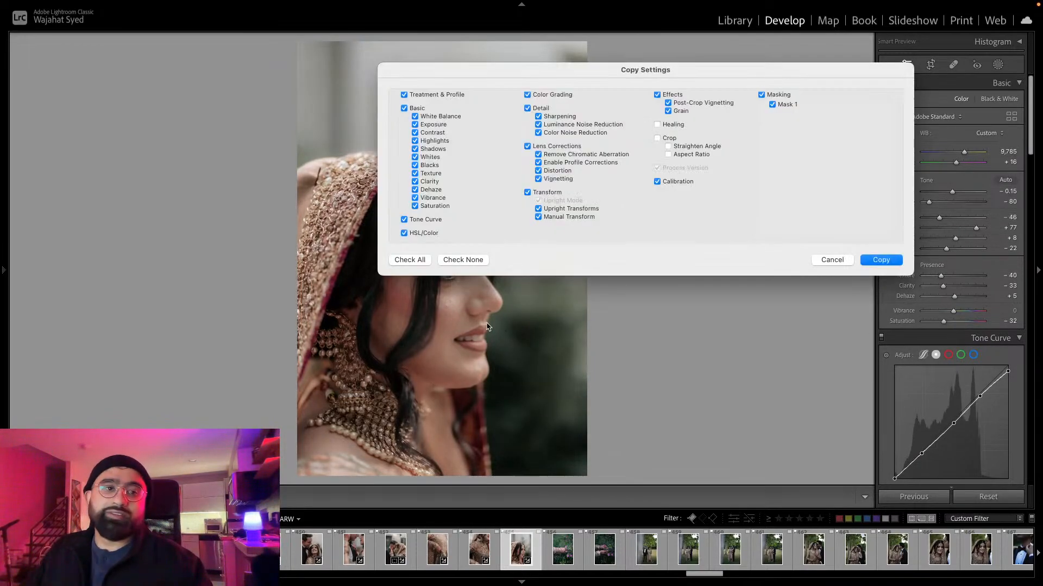
click(889, 262)
key(Right)
key(super+shift+v)
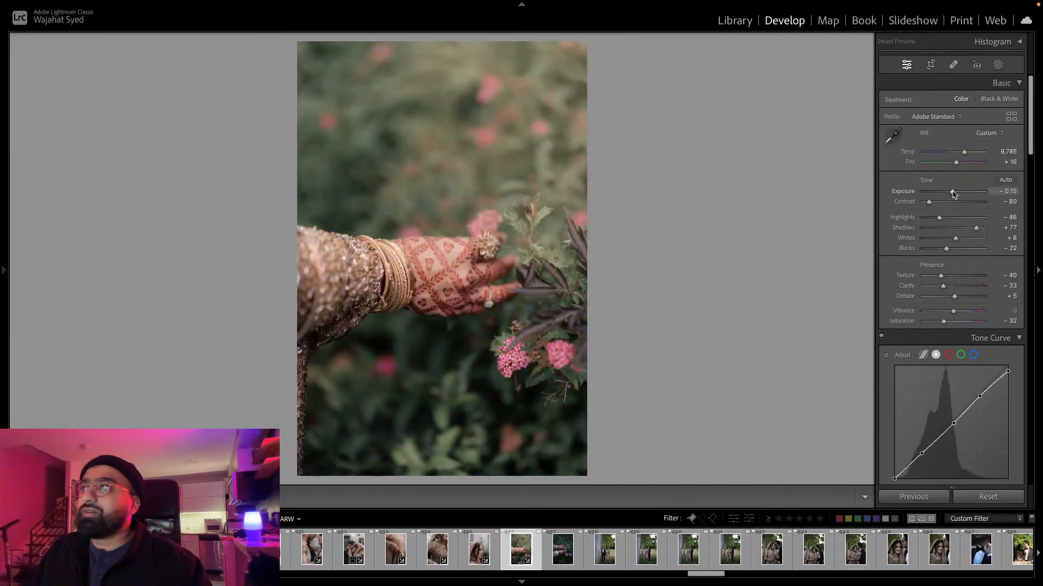
drag(953, 192, 951, 191)
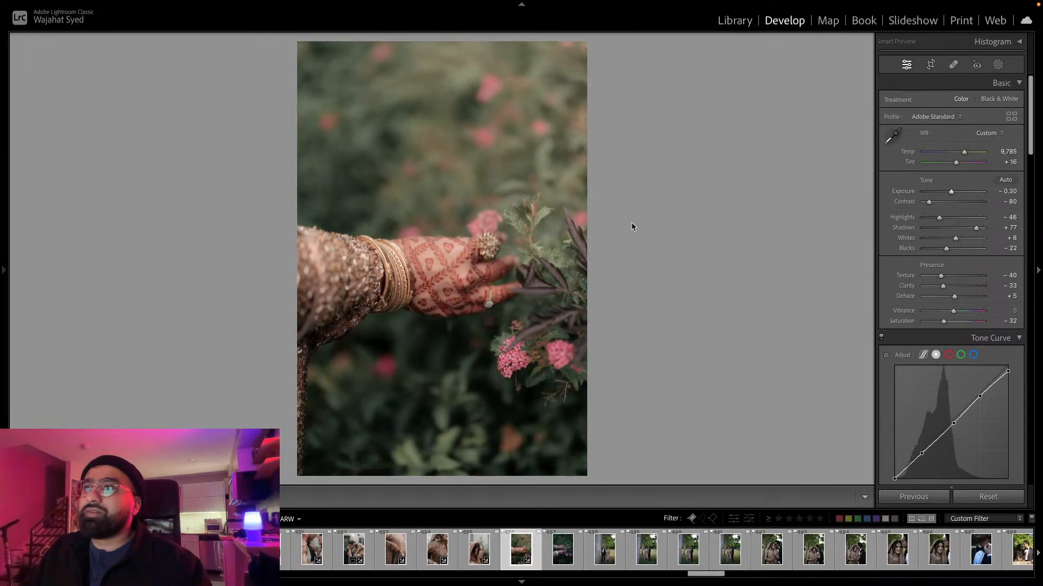
Paste the copied develop settings onto the next two photos, both hands holding flowers and the couple standing under the trees.
key(Right)
key(super+shift+v)
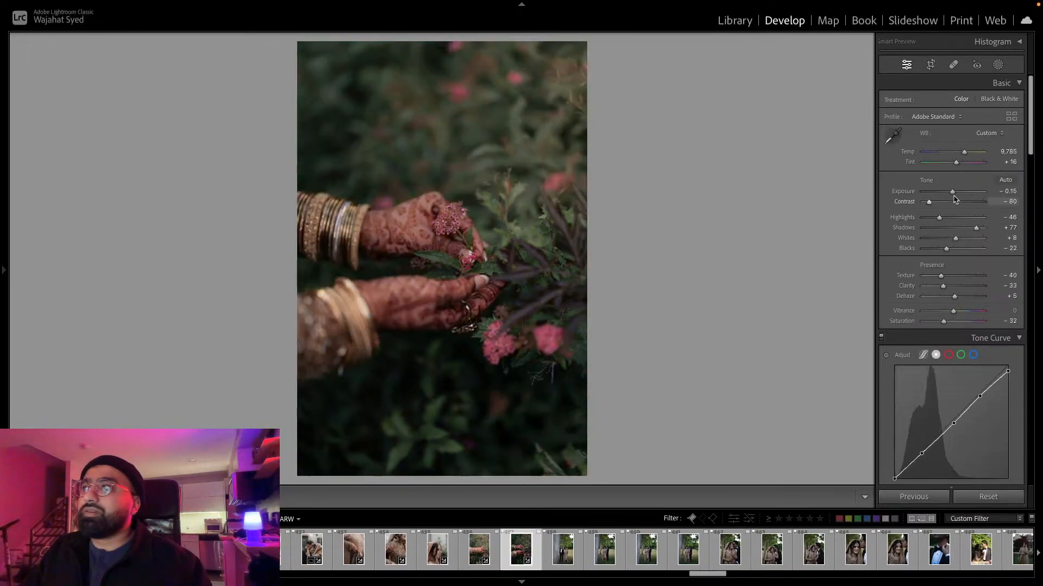
key(Right)
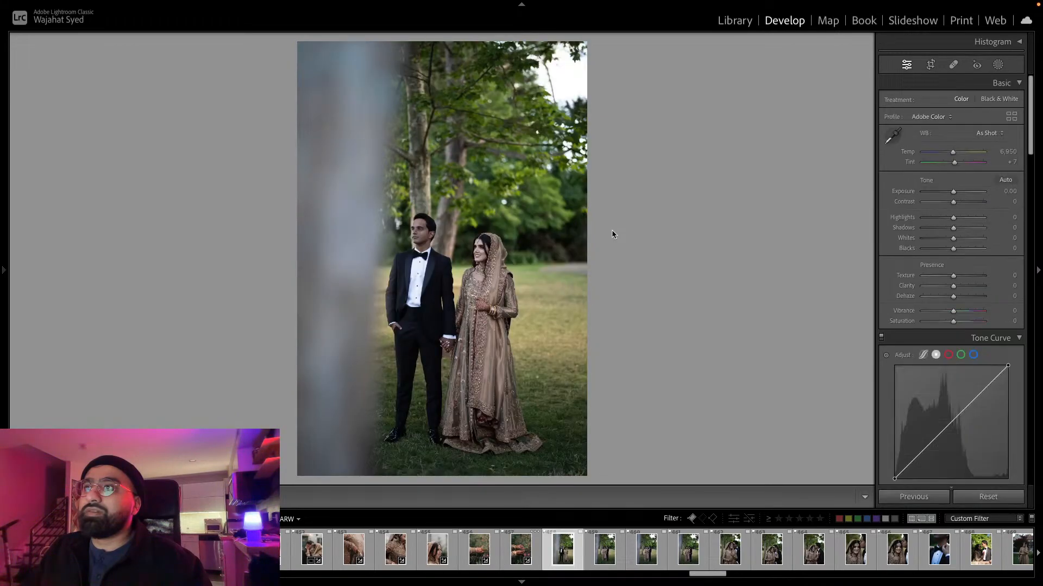
key(super+shift+v)
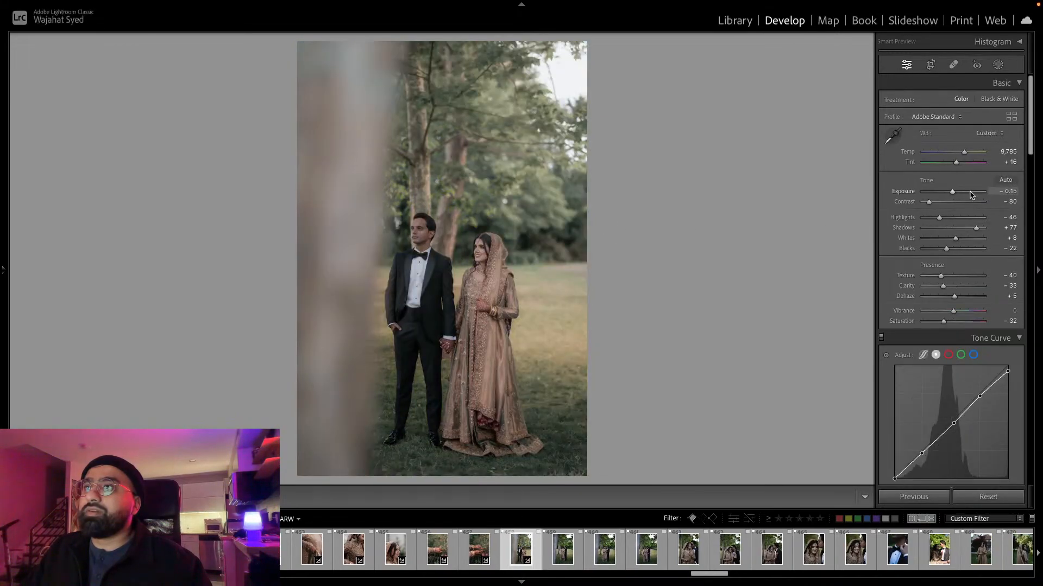
Set Shadows to +58 on the photo of the couple under the trees and copy its develop settings.
drag(975, 228, 970, 228)
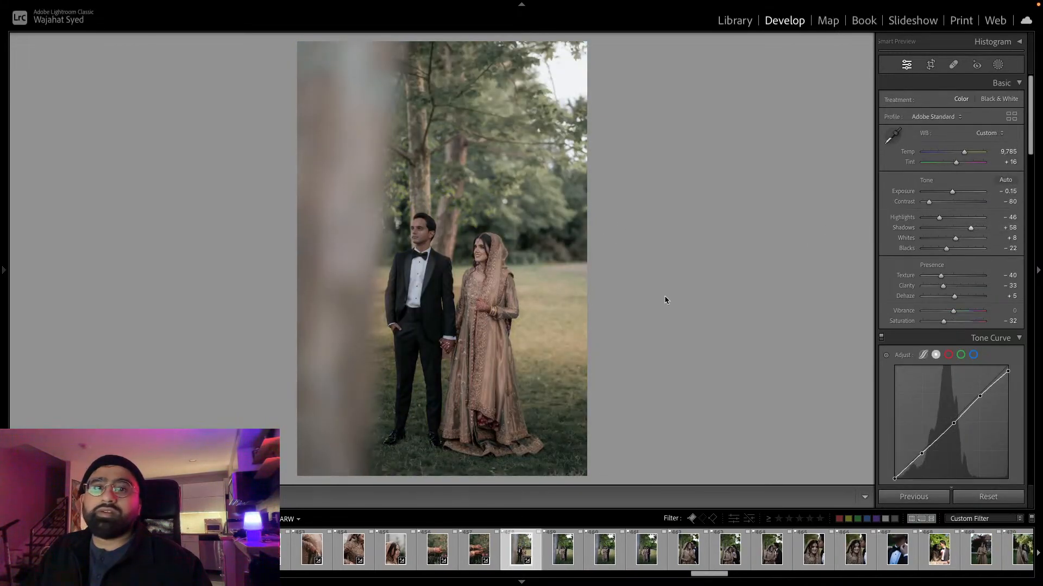
key(super+shift+c)
click(881, 260)
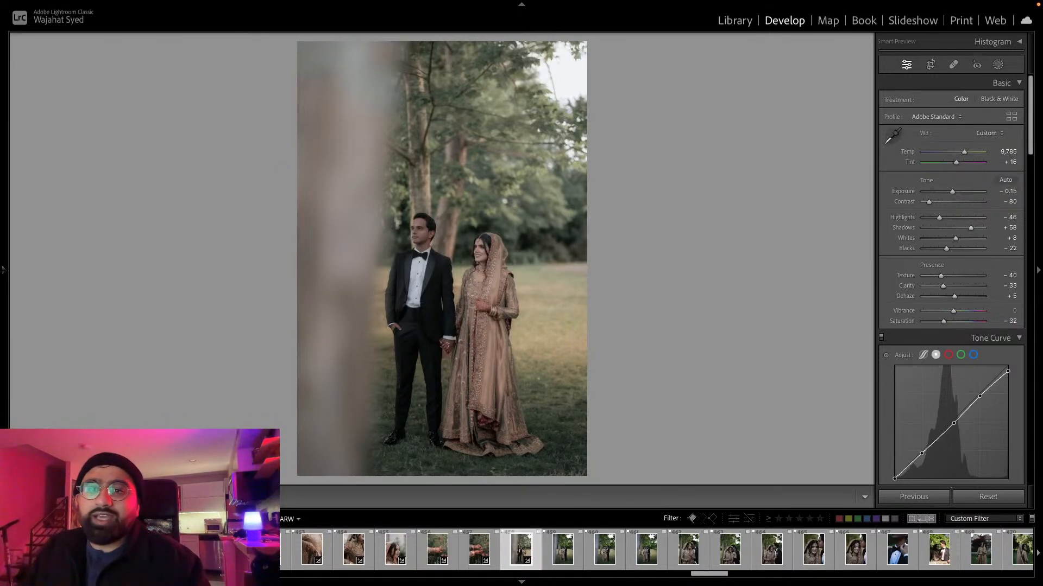
Set Exposure to −0.25 and Highlights to −12 on the photo of the couple under the trees.
key(z)
key(z)
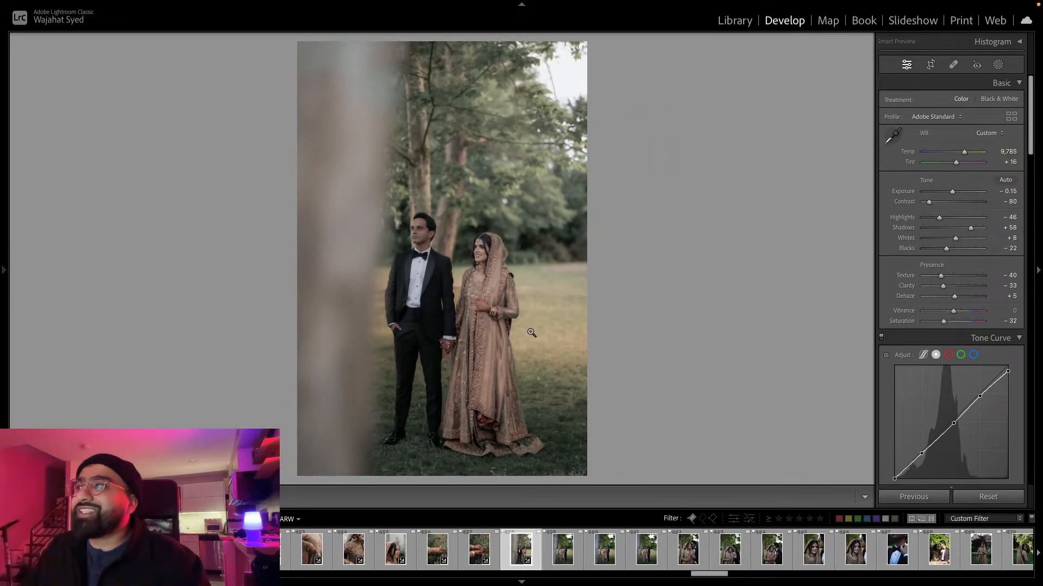
drag(952, 192, 949, 217)
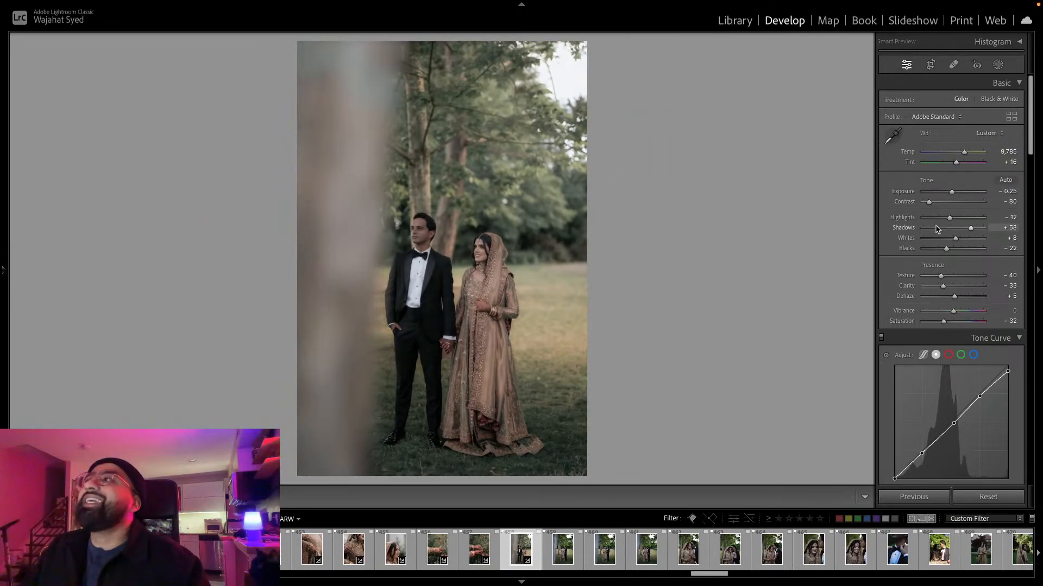
Set Temp to 12,395 and Highlights to −24 on the photo of the couple holding hands, and copy its develop settings.
drag(964, 152, 973, 152)
key(super+shift+c)
click(879, 259)
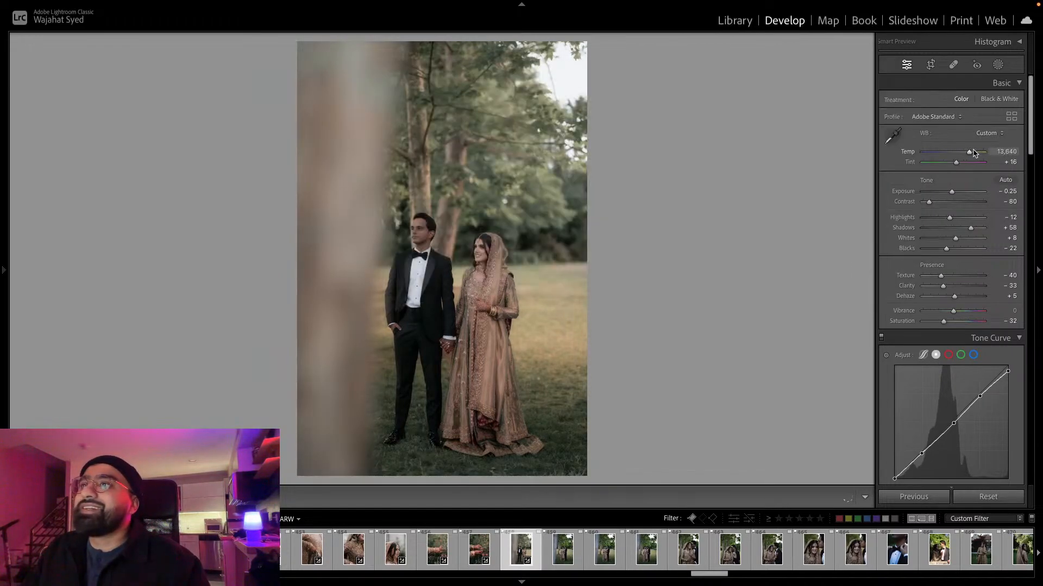
mouse_move(949, 217)
mouse_down()
mouse_move(934, 219)
mouse_move(945, 219)
mouse_up()
key(super+shift+c)
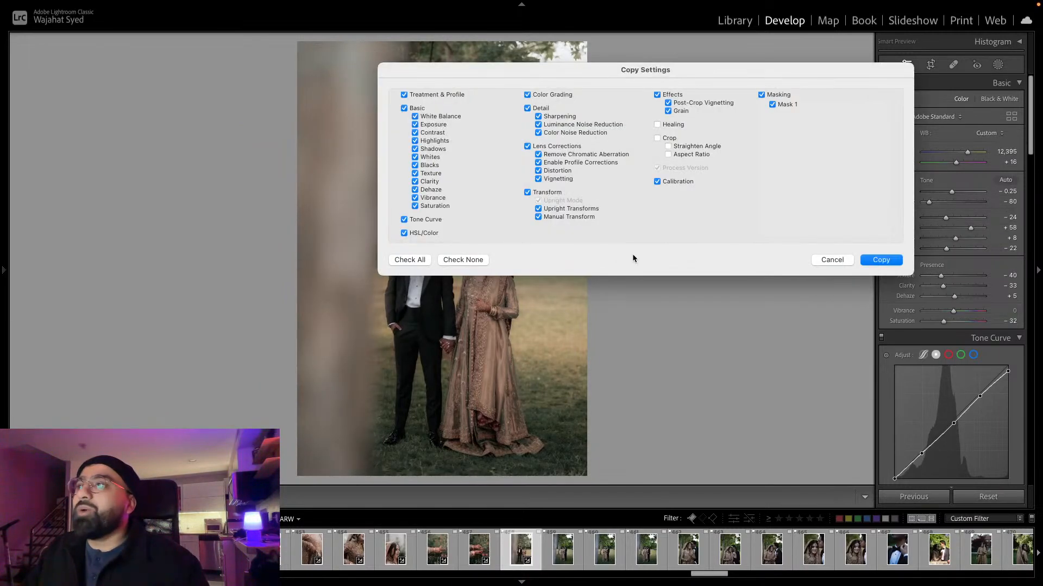
click(883, 264)
Paste the copied develop settings onto the next two photos of the couple embracing under the trees.
key(Right)
key(super+shift+v)
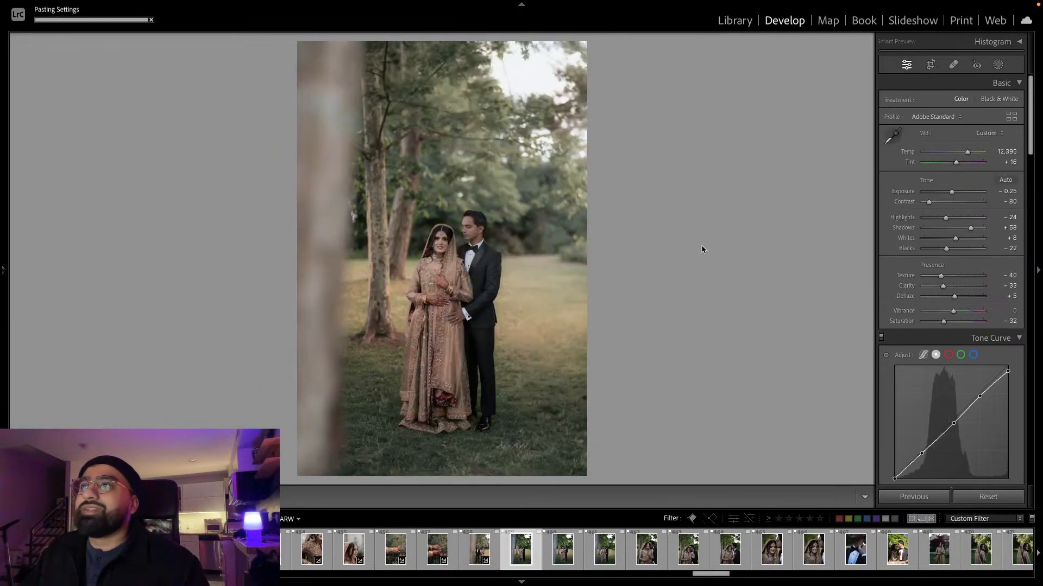
key(Right)
key(super+shift+v)
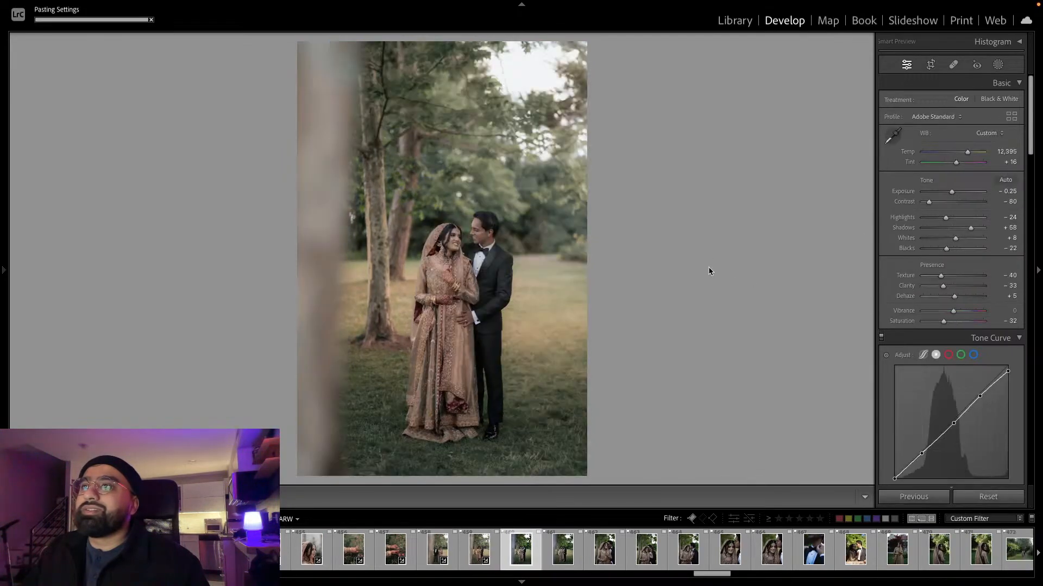
Set Exposure to −0.35, Highlights to −42, Shadows to +89 and Blacks to −31 on this embracing photo, and copy its develop settings.
drag(952, 192, 941, 218)
click(981, 229)
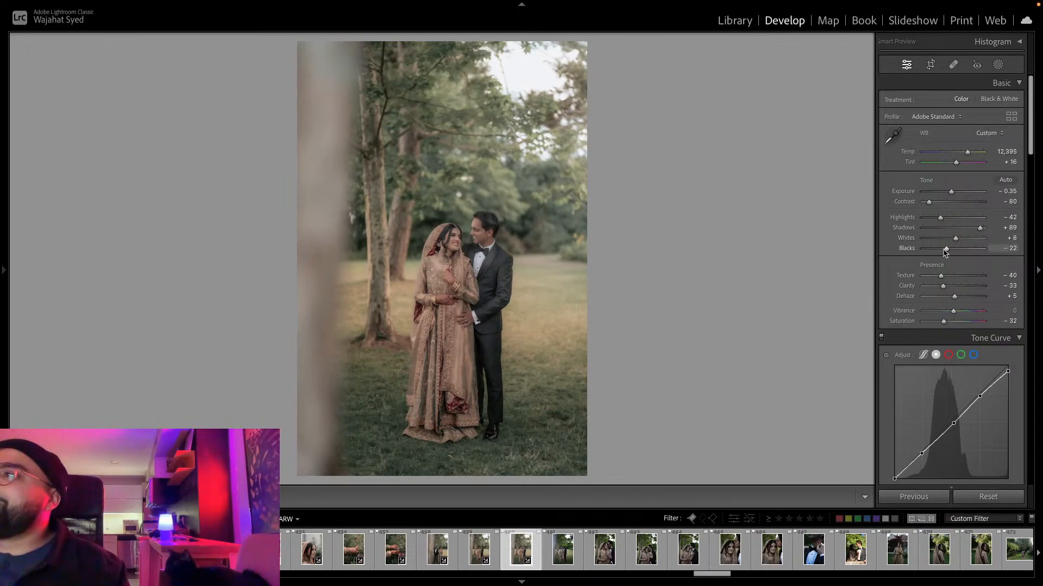
drag(945, 249, 942, 251)
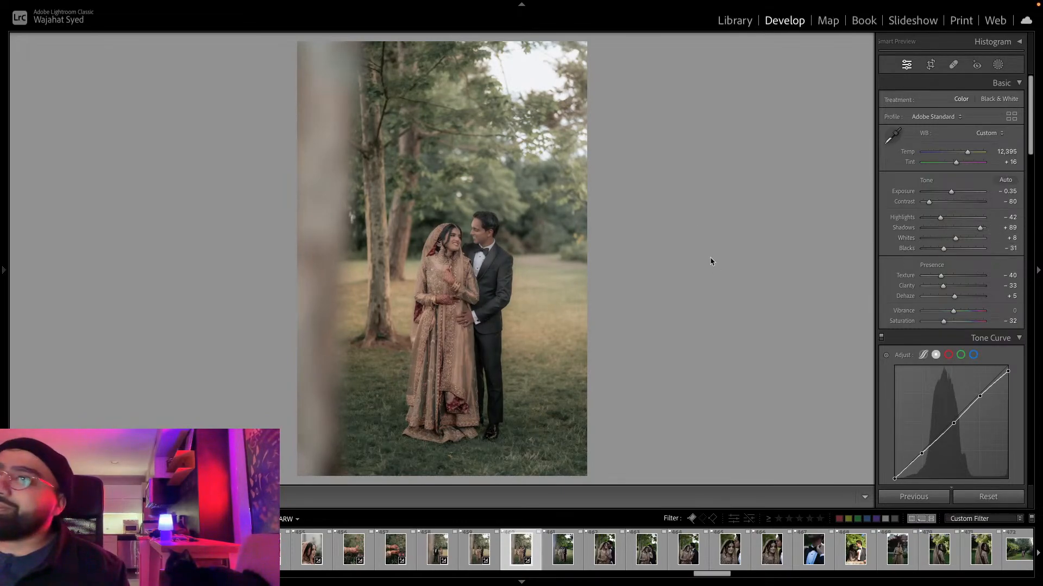
key(ctrl+shift+c)
key(Return)
Paste the settings onto the next full-length couple photo, set Exposure −0.45, Highlights −8 and Shadows +78, and copy its develop settings.
key(Right)
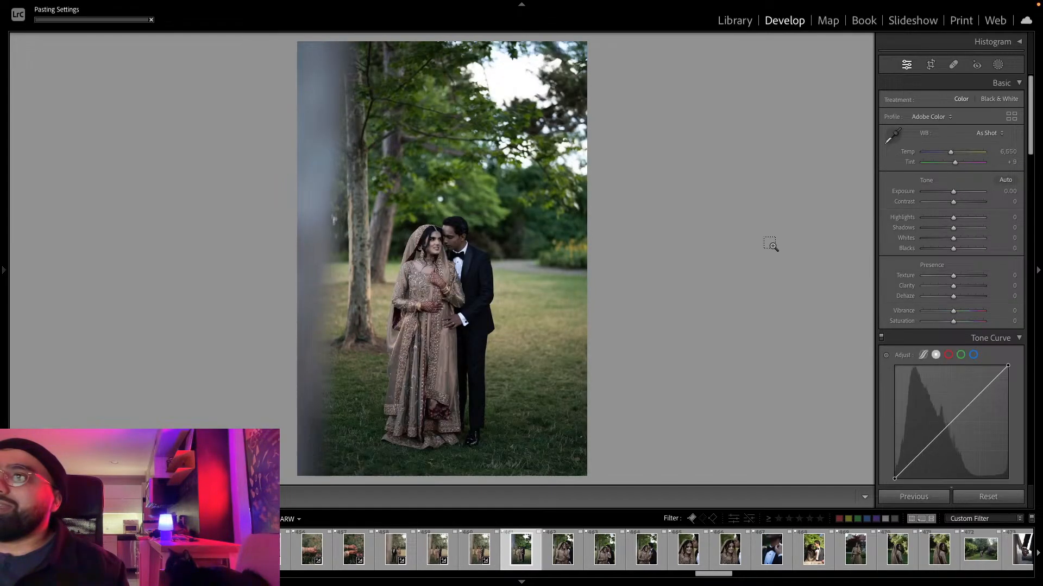
key(ctrl+shift+v)
drag(956, 191, 953, 191)
drag(980, 228, 951, 219)
key(ctrl+shift+c)
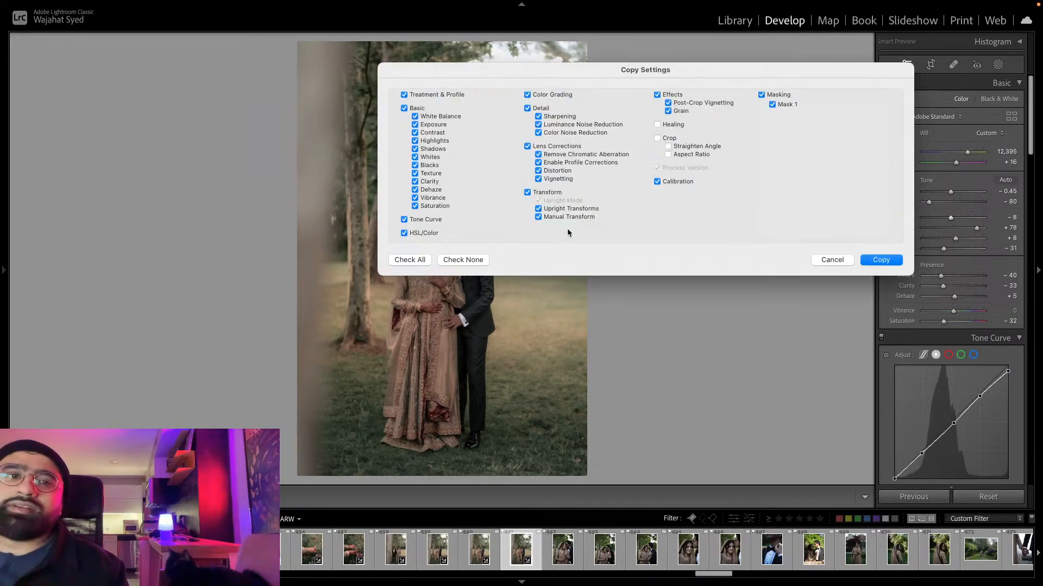
click(880, 262)
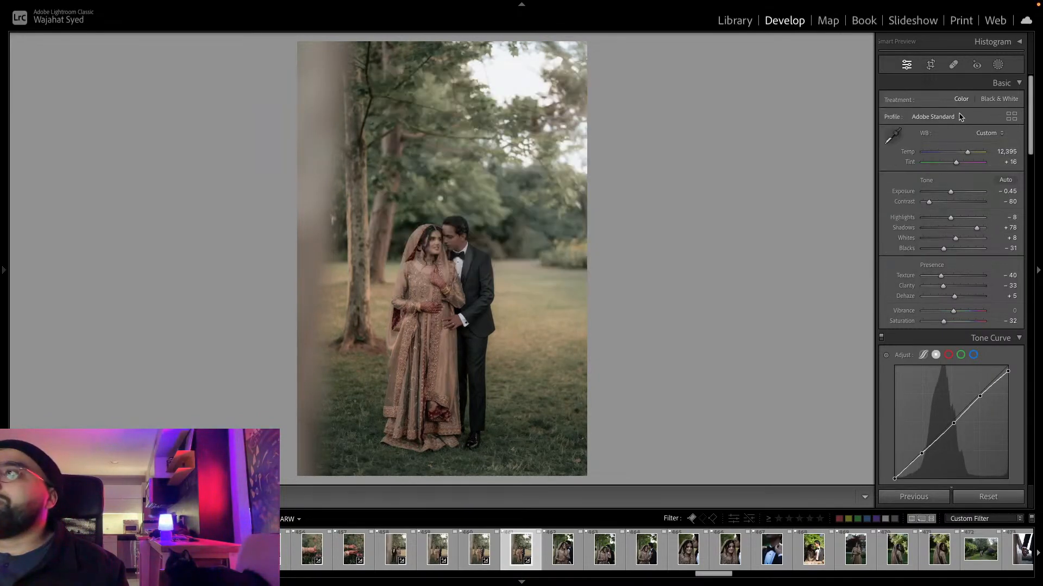
Crop the full-length couple photo tighter from its upper-right corner, keeping the original aspect ratio.
click(930, 64)
drag(585, 45, 564, 75)
key(Return)
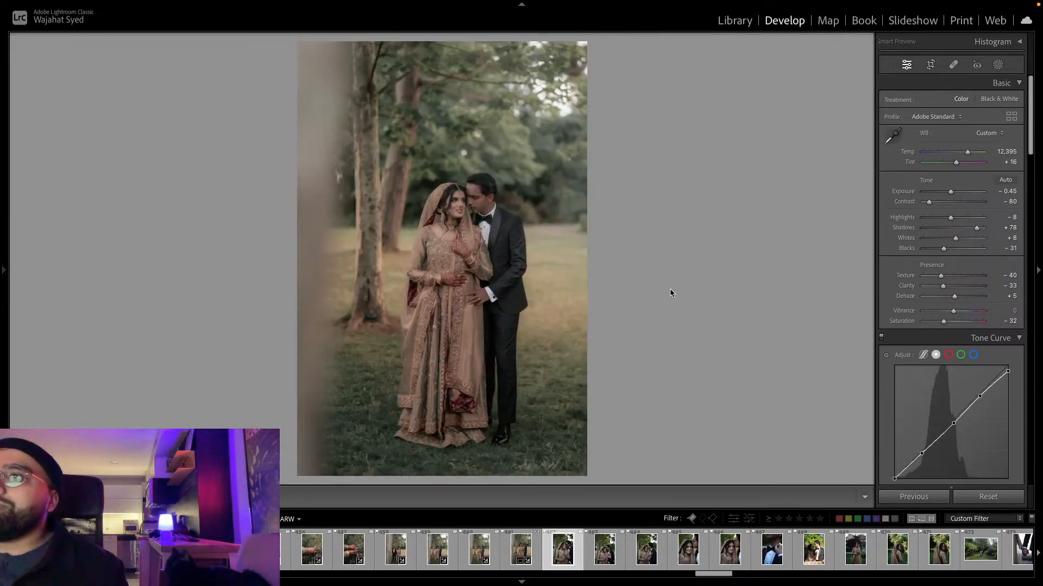
Paste the copied develop settings onto the next photo, the waist-up shot of the smiling couple, and set Exposure to −0.20.
key(Right)
key(ctrl+shift+v)
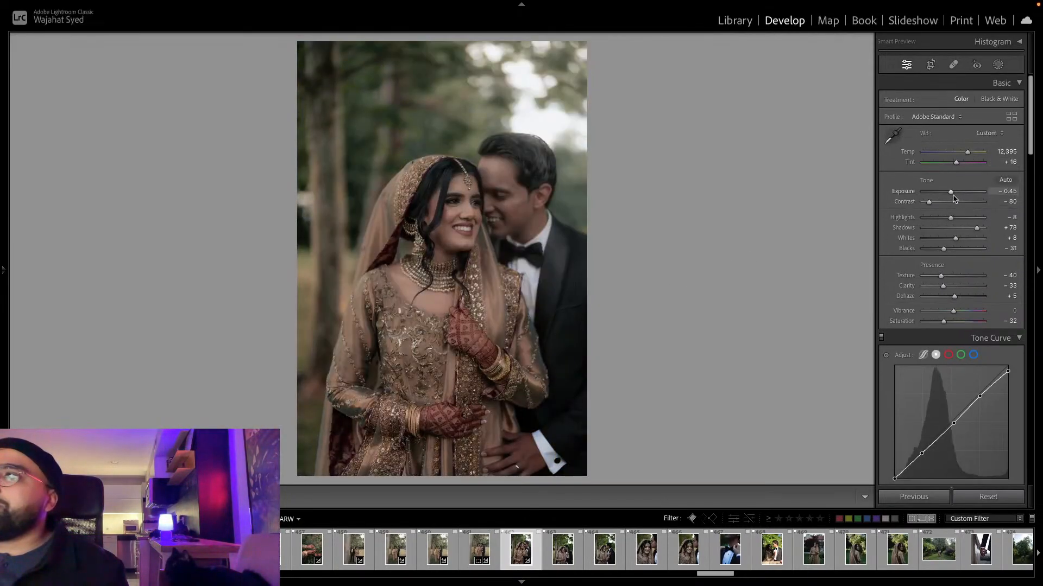
drag(950, 191, 951, 192)
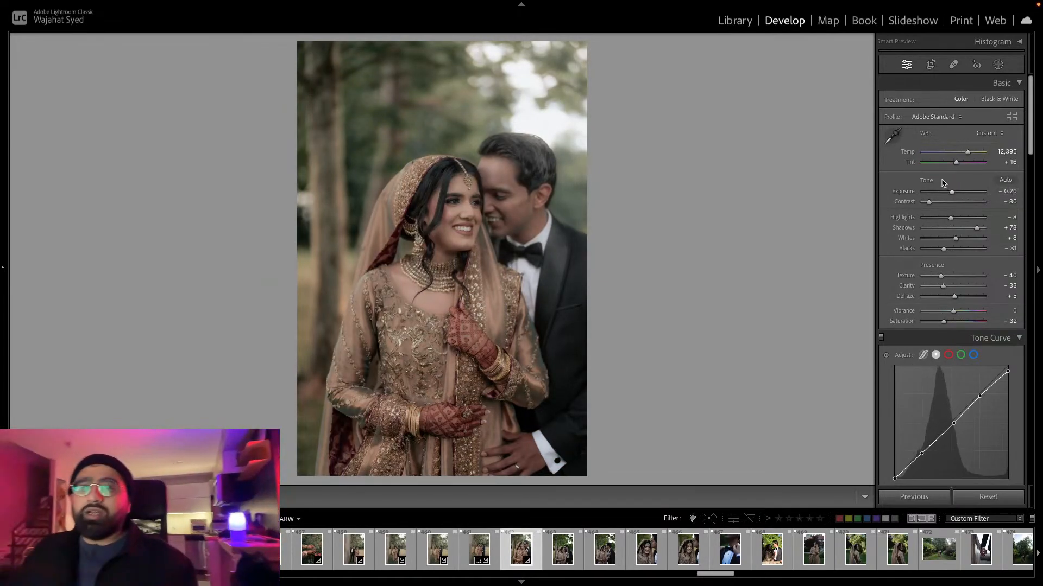
click(930, 65)
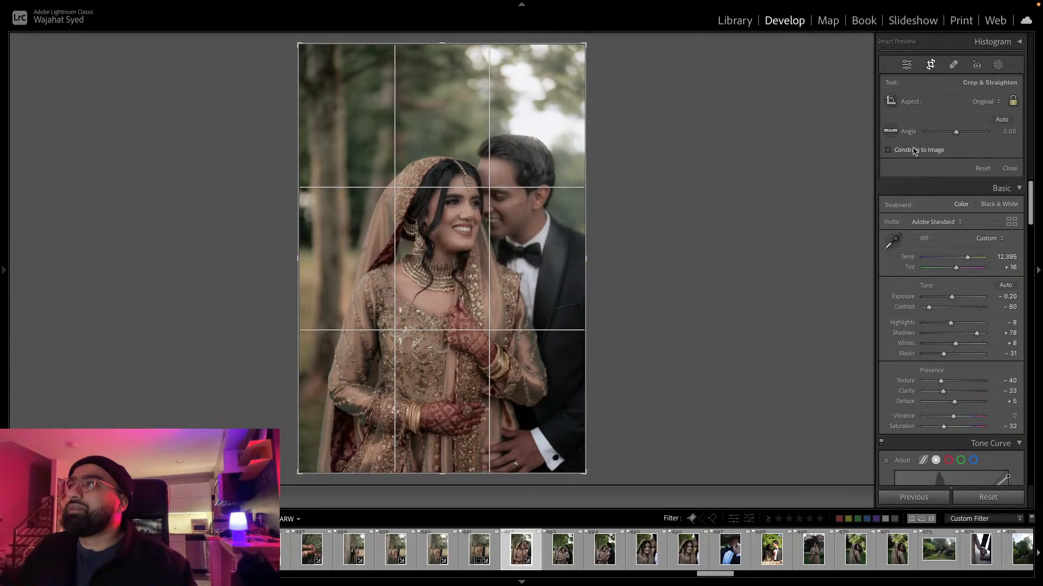
click(931, 64)
click(931, 64)
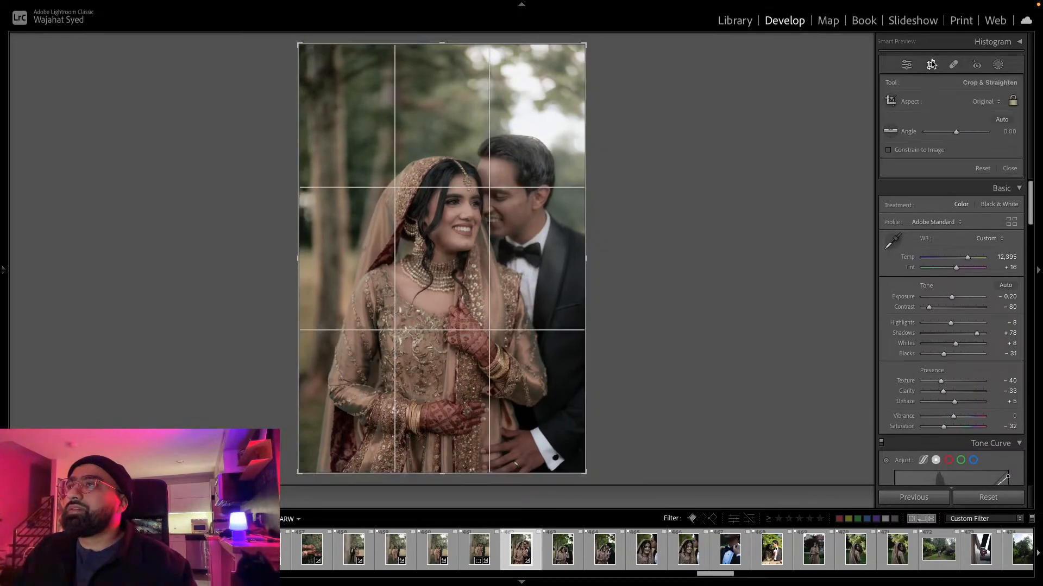
click(931, 65)
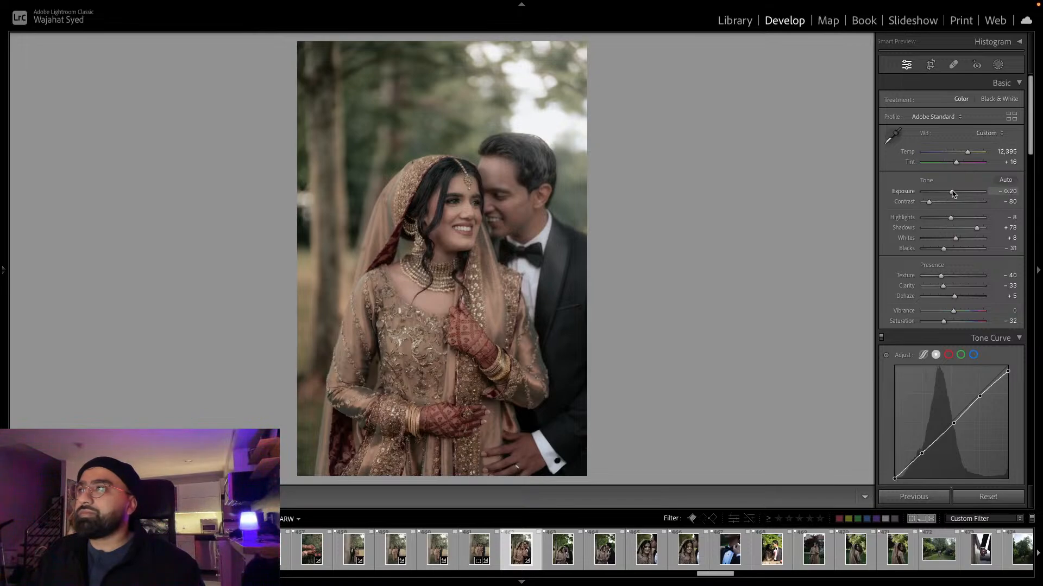
Set Highlights to −21 on the waist-up shot of the smiling couple and copy its develop settings.
drag(950, 217, 946, 217)
key(super+shift+c)
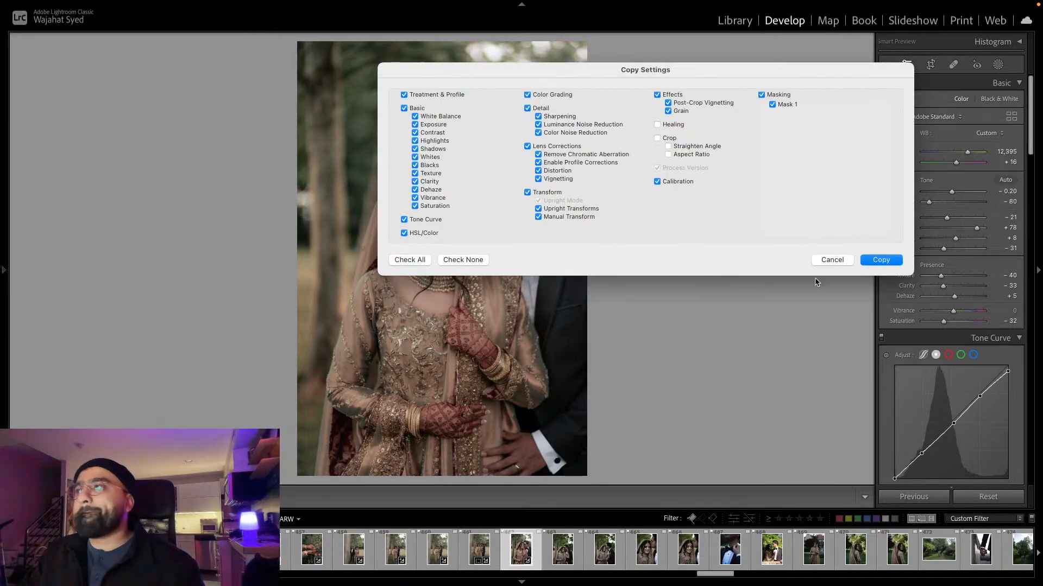
click(894, 260)
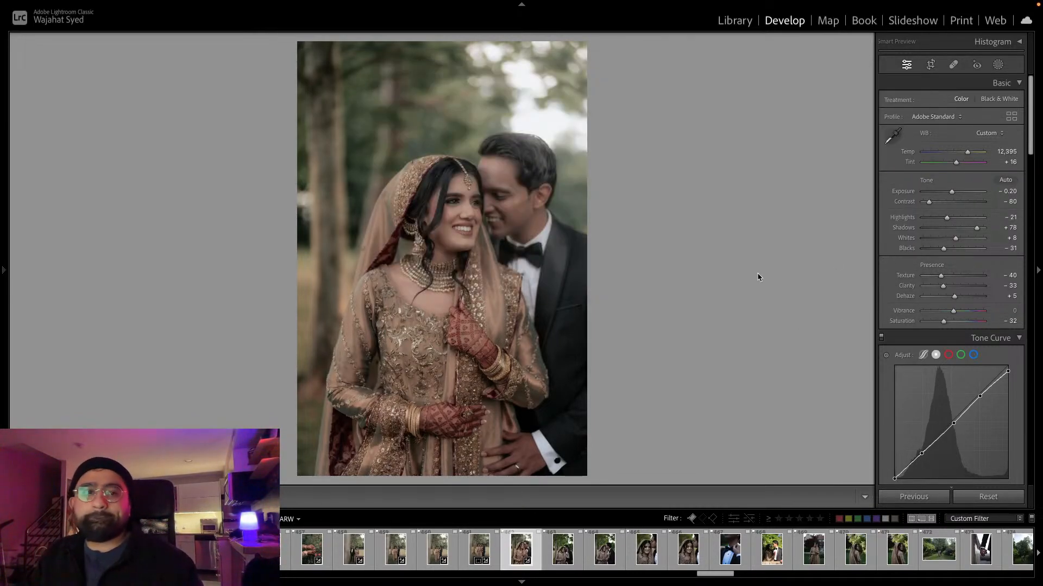
Paste the settings onto the next photo, with the bride's hand raised, and set Temp to 11,346, Exposure to −0.05 and Highlights to −11.
key(Right)
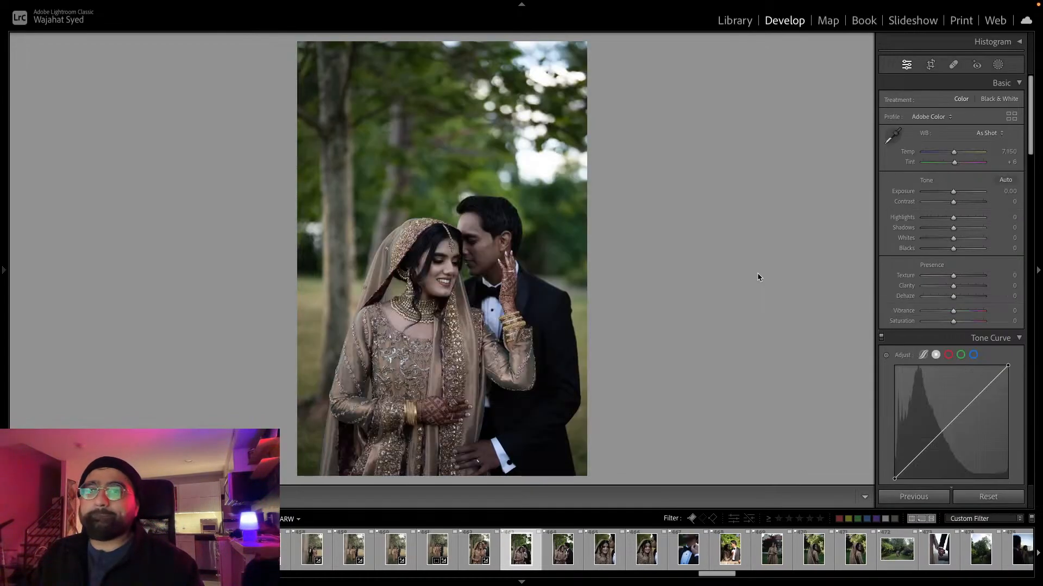
key(super+shift+v)
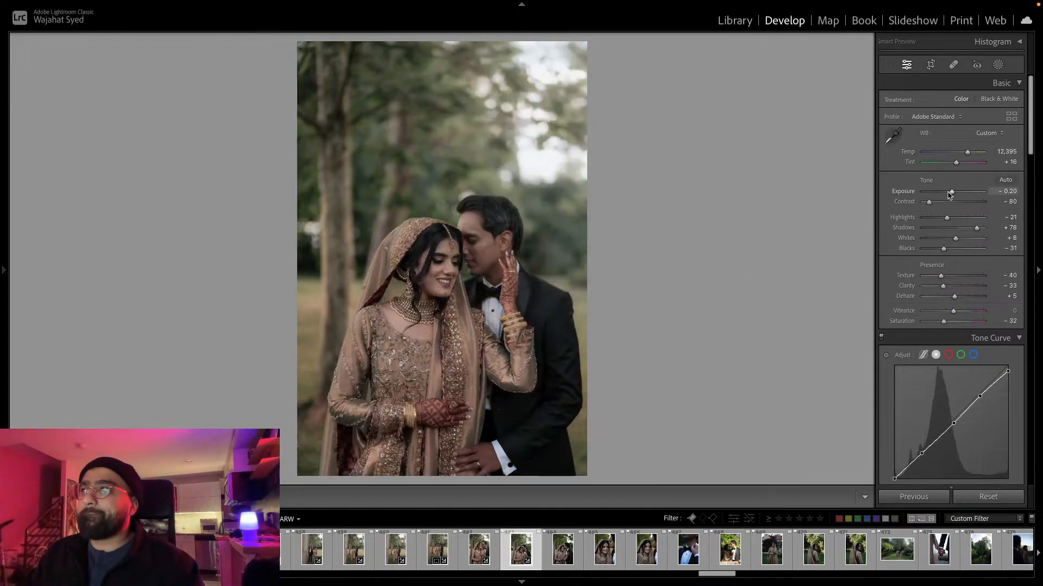
double_click(952, 192)
drag(967, 152, 968, 157)
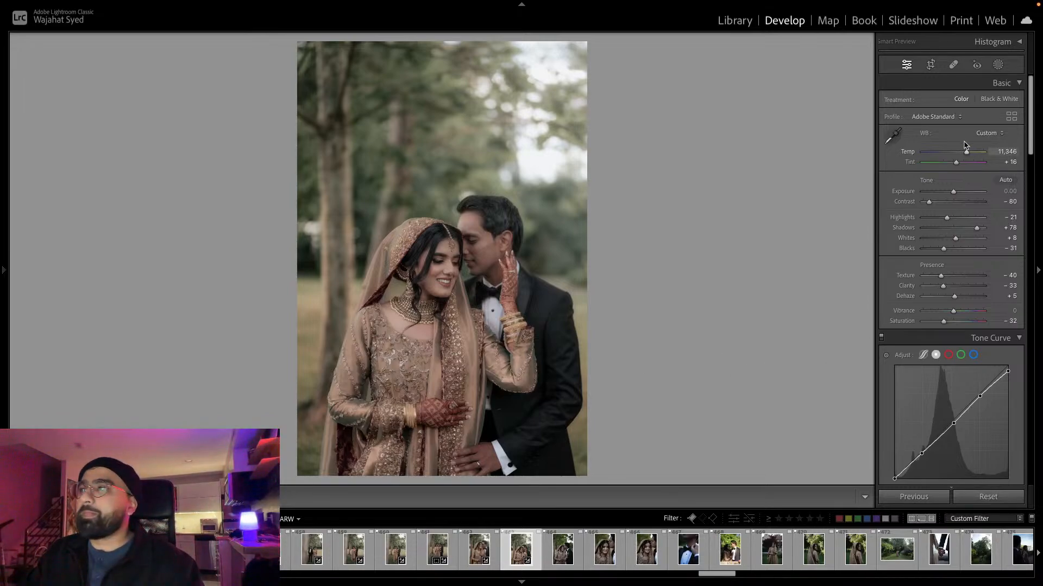
drag(948, 218, 954, 195)
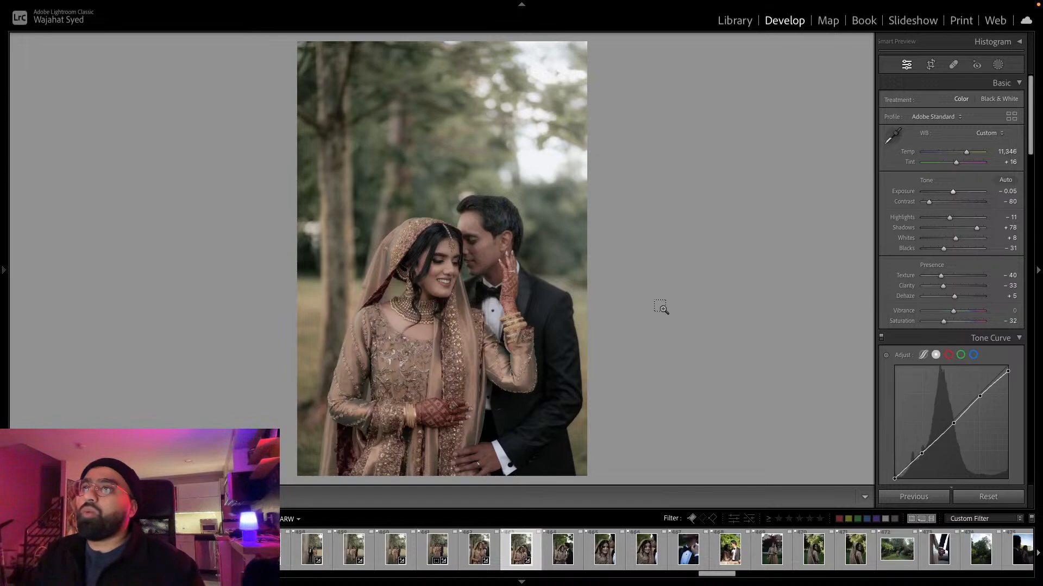
Copy the raised-hand photo's develop settings and paste them onto the next three photos of the groom kissing the bride's head.
key(ctrl+shift+c)
click(875, 259)
key(Right)
key(ctrl+shift+v)
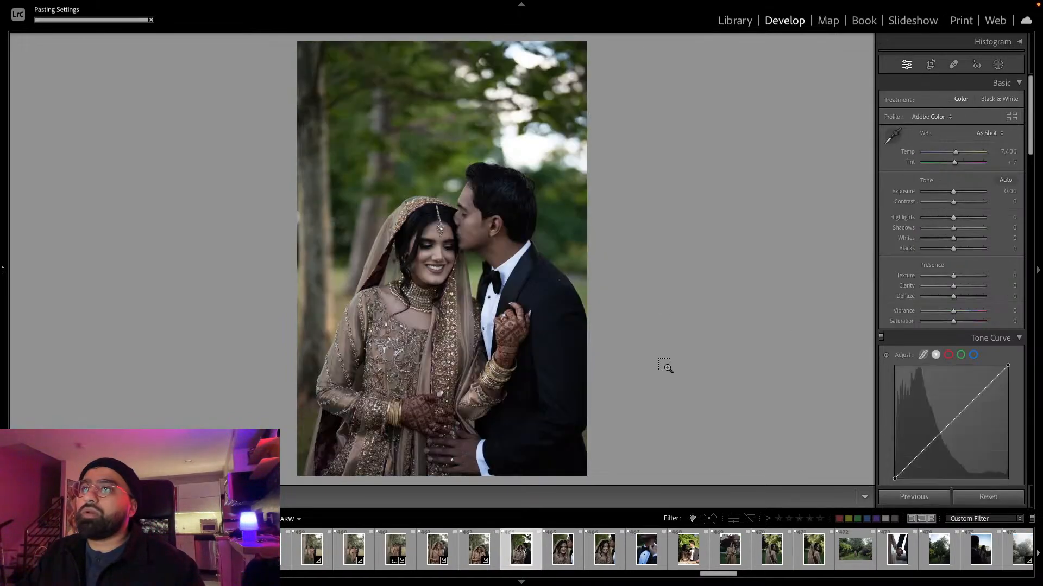
key(Right)
key(ctrl+shift+v)
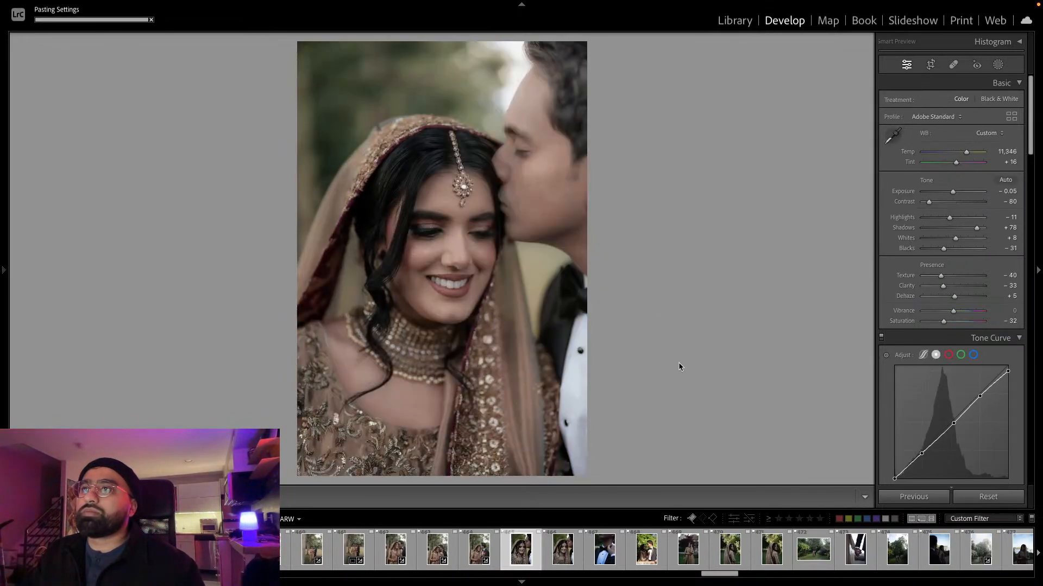
key(Right)
key(ctrl+shift+v)
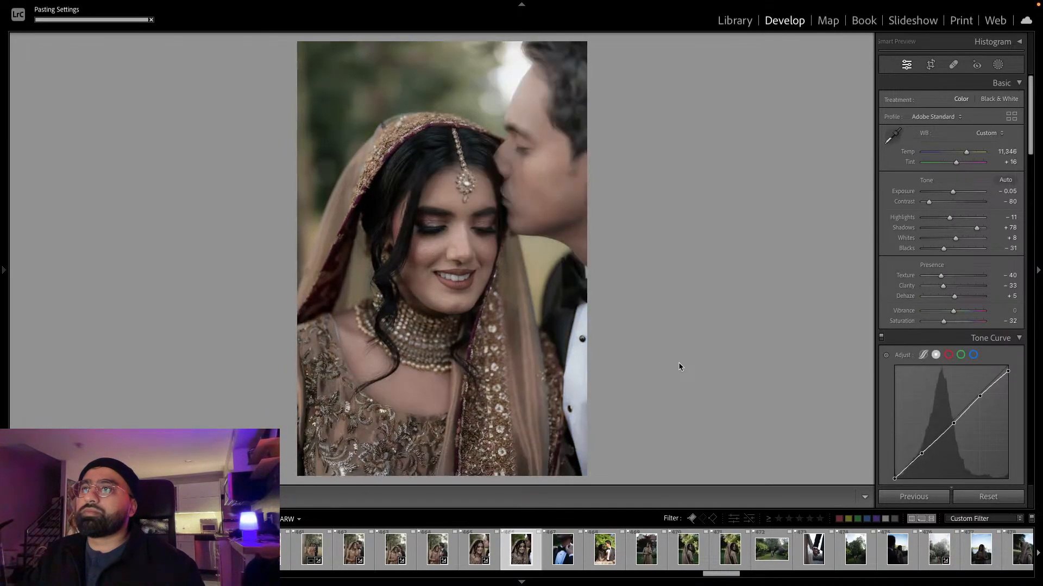
Paste the settings onto the groom's bow tie close-up and set Tint to −3, Temp to 12,995, Exposure to −0.35 and Highlights to −41.
key(Right)
key(ctrl+shift+v)
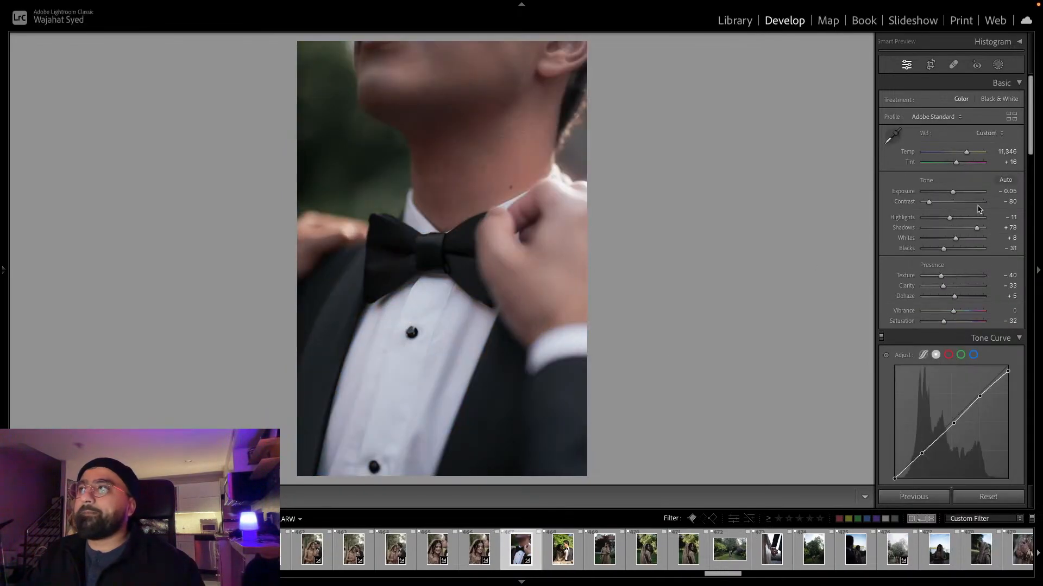
click(952, 162)
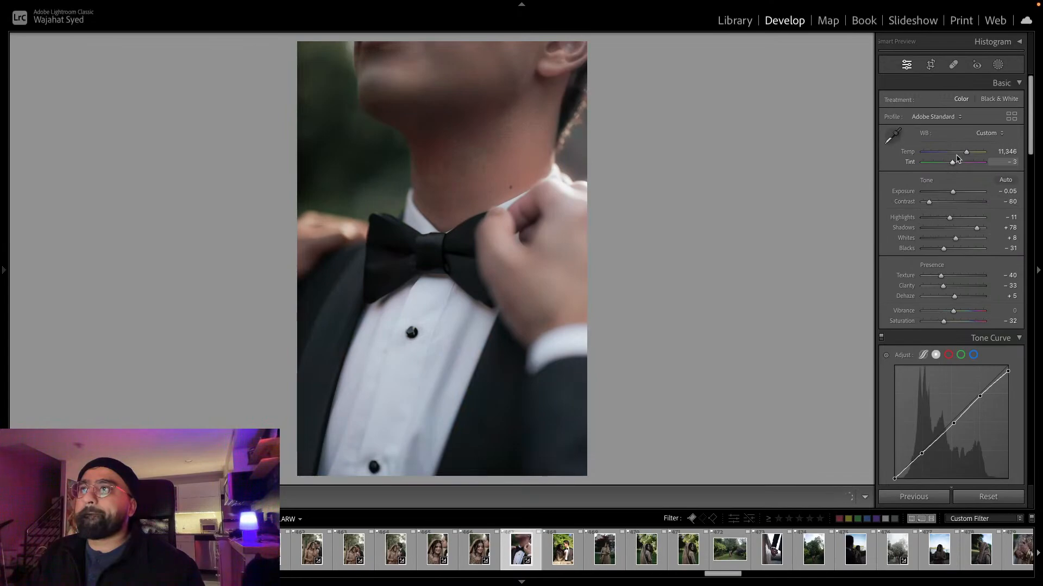
drag(966, 151, 968, 151)
drag(953, 191, 936, 221)
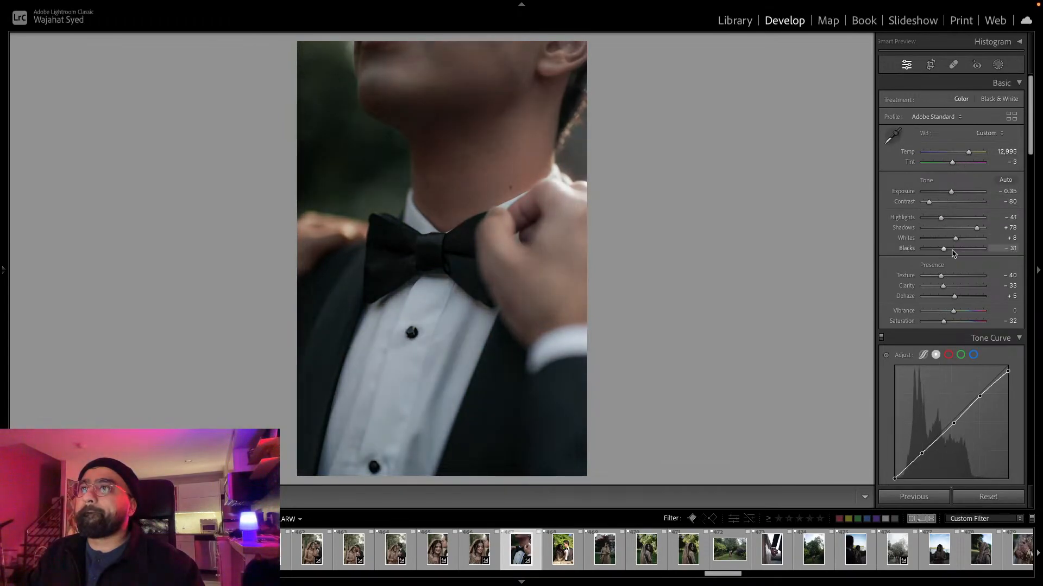
Copy the bow tie photo's settings onto the sunlit couple at the wooden fence, and set Highlights to −75 and Exposure to −0.70.
key(ctrl+shift+c)
click(878, 259)
key(Right)
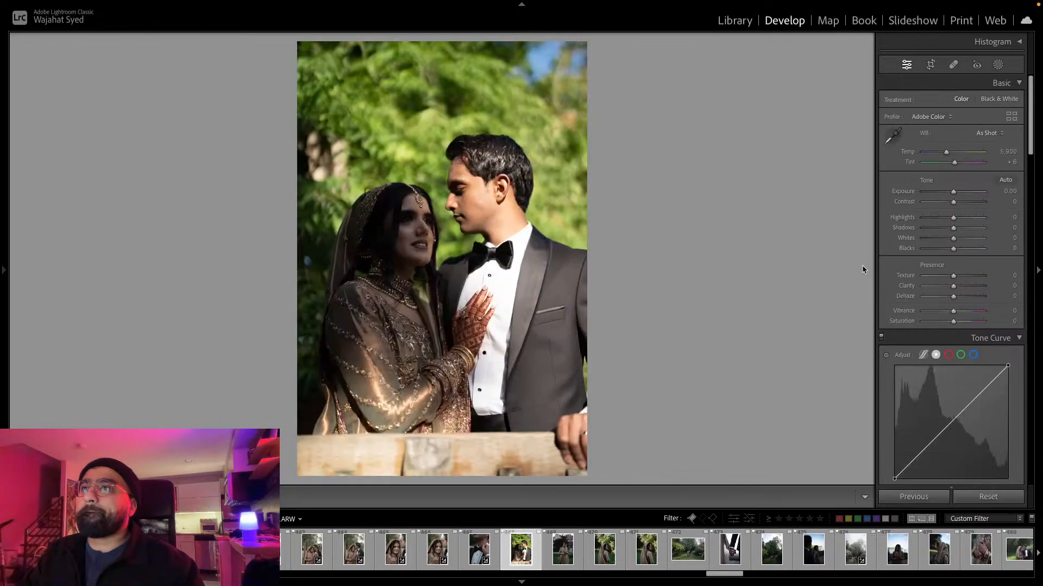
key(ctrl+shift+v)
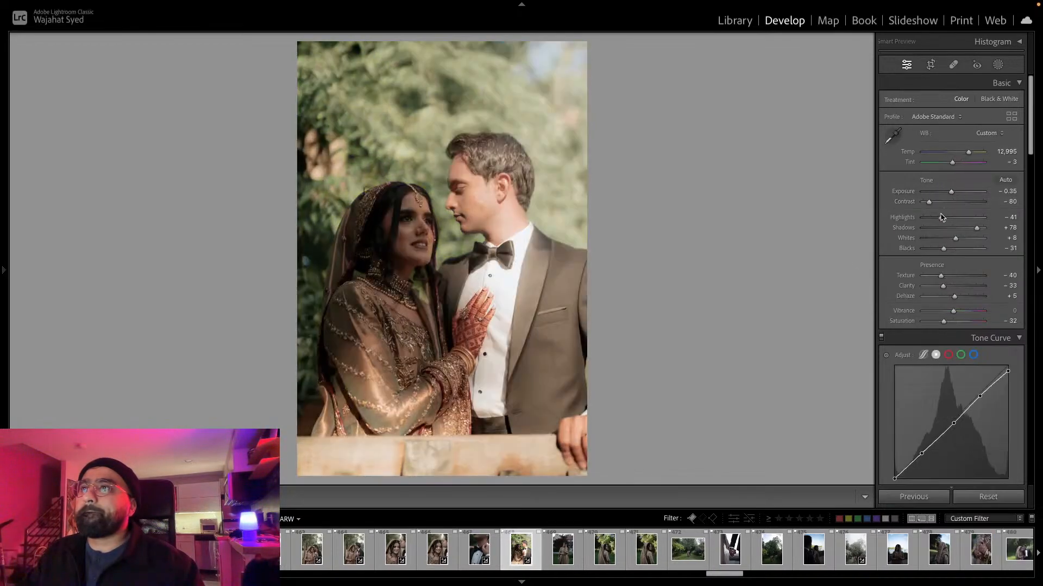
drag(942, 218, 949, 193)
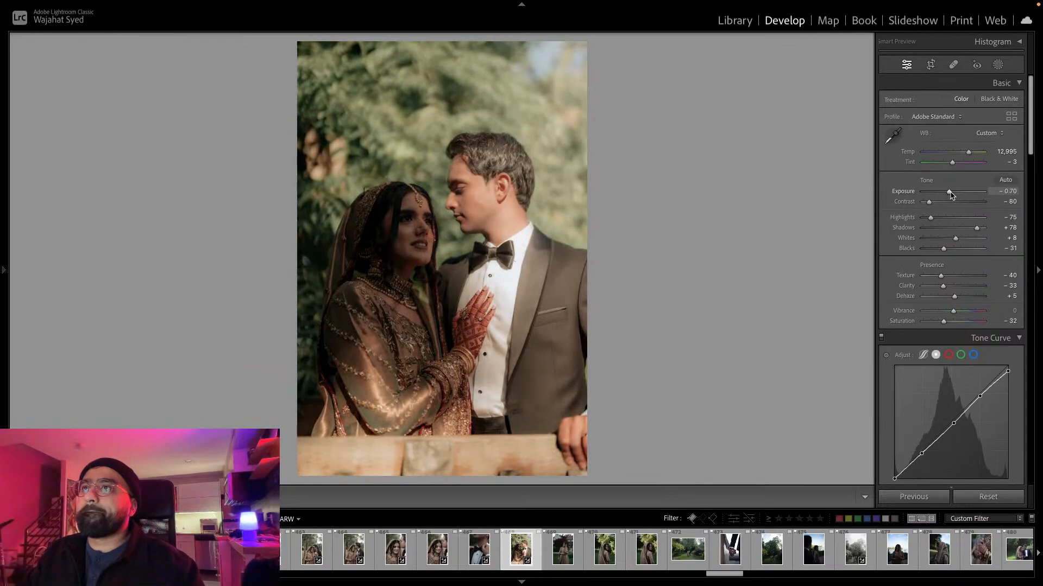
Brush a new mask over the bride's face, set its Exposure to 1.18 and Shadows to 9, and extend it over her hand and outfit.
key(k)
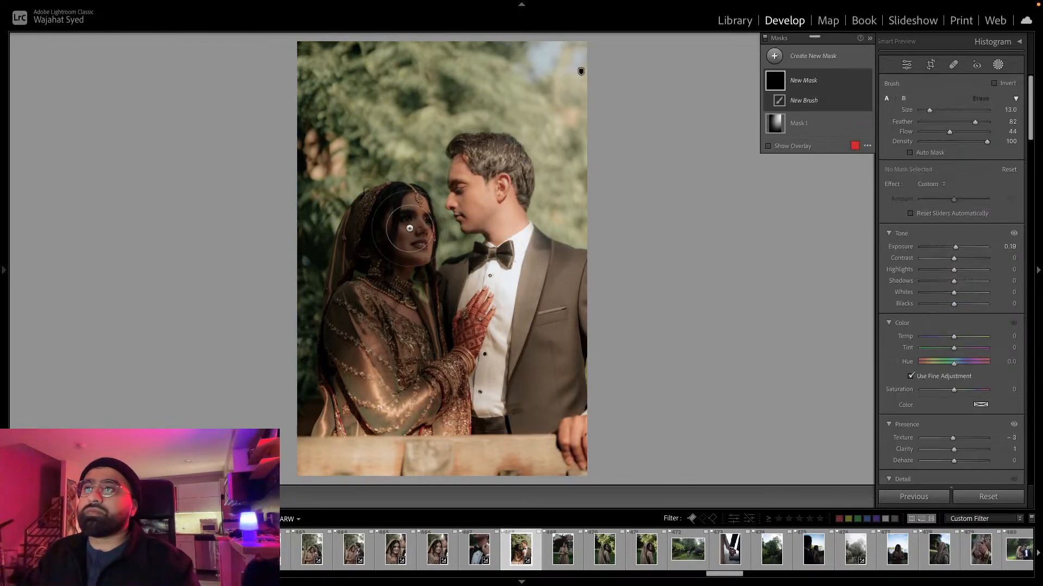
mouse_move(409, 228)
mouse_down()
mouse_move(412, 199)
mouse_move(393, 221)
mouse_move(395, 269)
mouse_move(384, 251)
mouse_up()
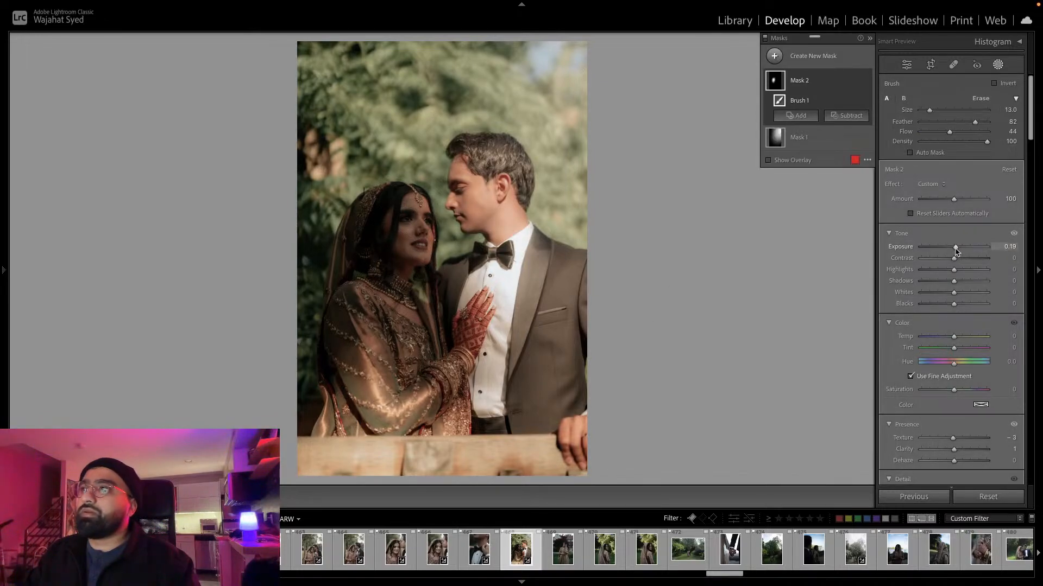
drag(956, 250, 957, 282)
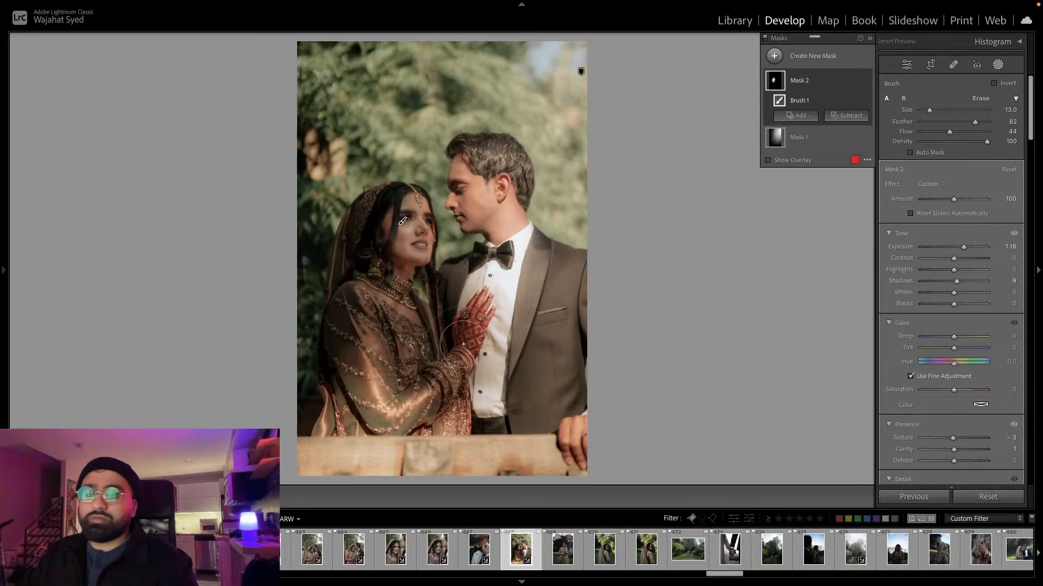
scroll(464, 339, down, 7)
mouse_move(470, 331)
mouse_down()
mouse_move(434, 347)
mouse_move(418, 316)
mouse_move(394, 301)
mouse_move(409, 324)
mouse_move(387, 316)
mouse_move(362, 292)
mouse_move(401, 288)
mouse_move(372, 307)
mouse_move(345, 286)
mouse_move(330, 310)
mouse_move(341, 338)
mouse_move(328, 351)
mouse_move(371, 330)
mouse_move(415, 367)
mouse_move(406, 345)
mouse_move(443, 354)
mouse_move(432, 339)
mouse_move(432, 361)
mouse_move(375, 224)
mouse_move(378, 267)
mouse_move(401, 278)
mouse_move(388, 227)
mouse_move(395, 253)
mouse_move(354, 212)
mouse_move(377, 199)
mouse_move(353, 242)
mouse_move(374, 192)
mouse_move(341, 293)
mouse_move(380, 197)
mouse_move(355, 230)
mouse_move(376, 213)
mouse_move(353, 216)
mouse_move(329, 276)
mouse_up()
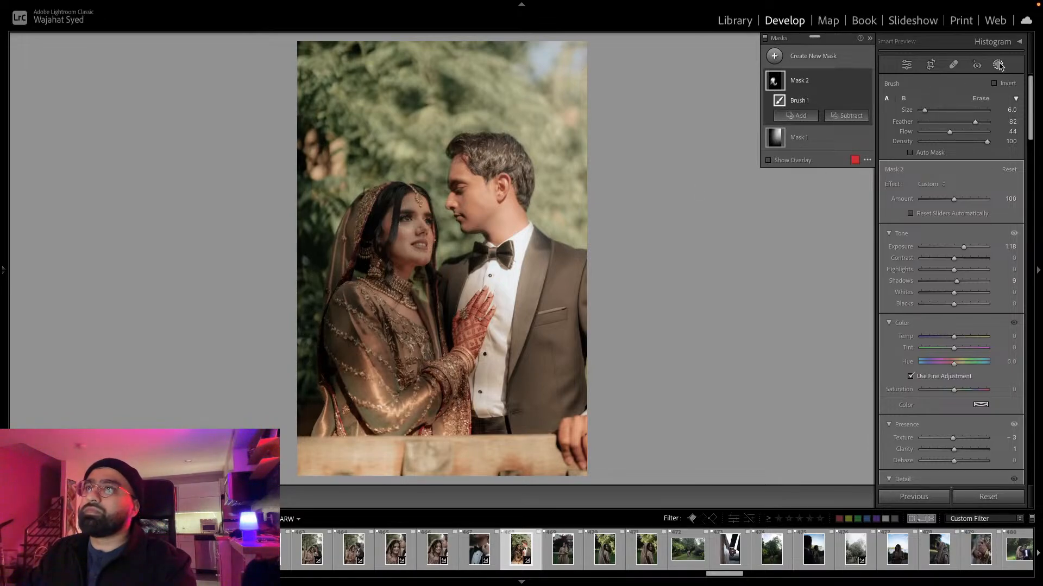
Add a linear gradient mask from the right side of the sunlit couple photo and set its Exposure to −1.40.
key(shift+m)
drag(688, 174, 359, 213)
drag(955, 179, 941, 185)
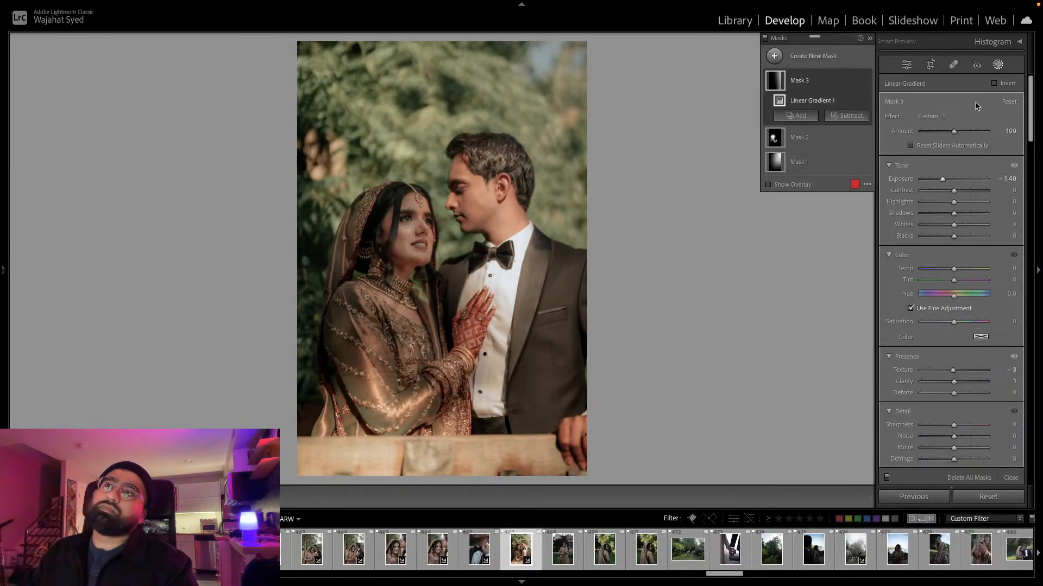
Remove the small dark mark on the upper edge of the bride's veil in the sunlit couple photo, using a size 35 Remove brush.
click(997, 64)
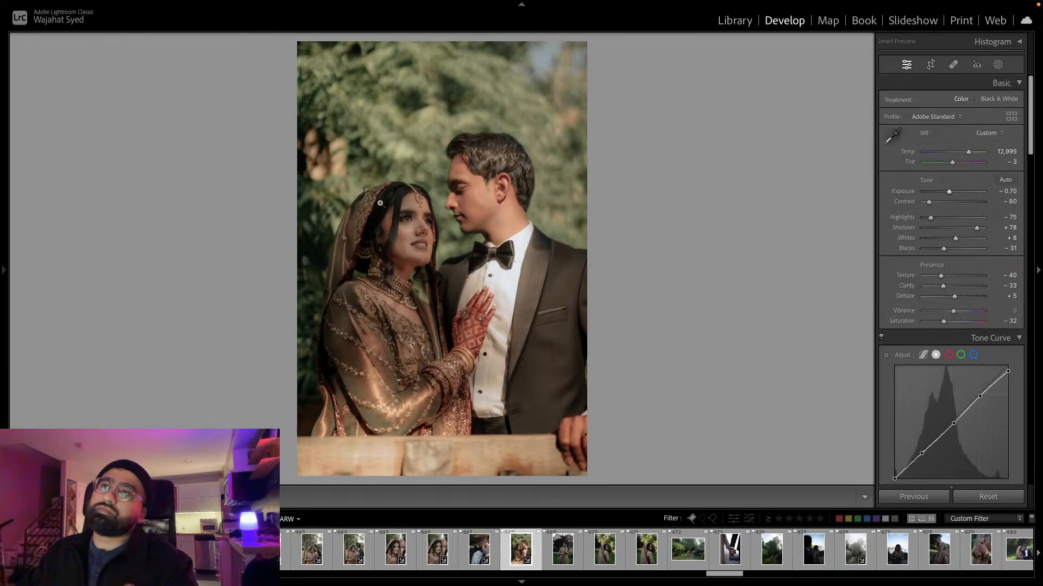
click(353, 197)
key(super+equal)
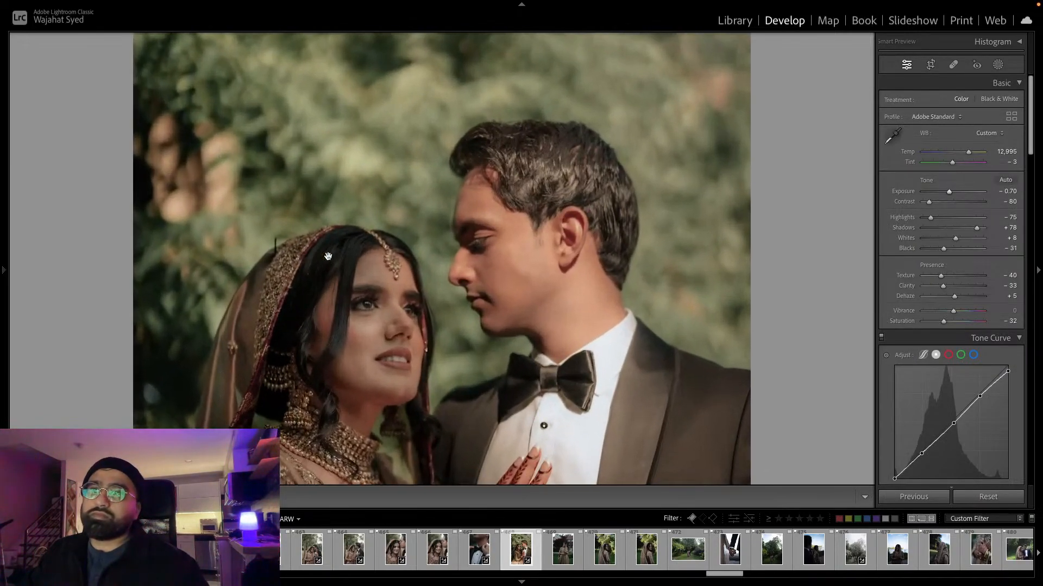
key(q)
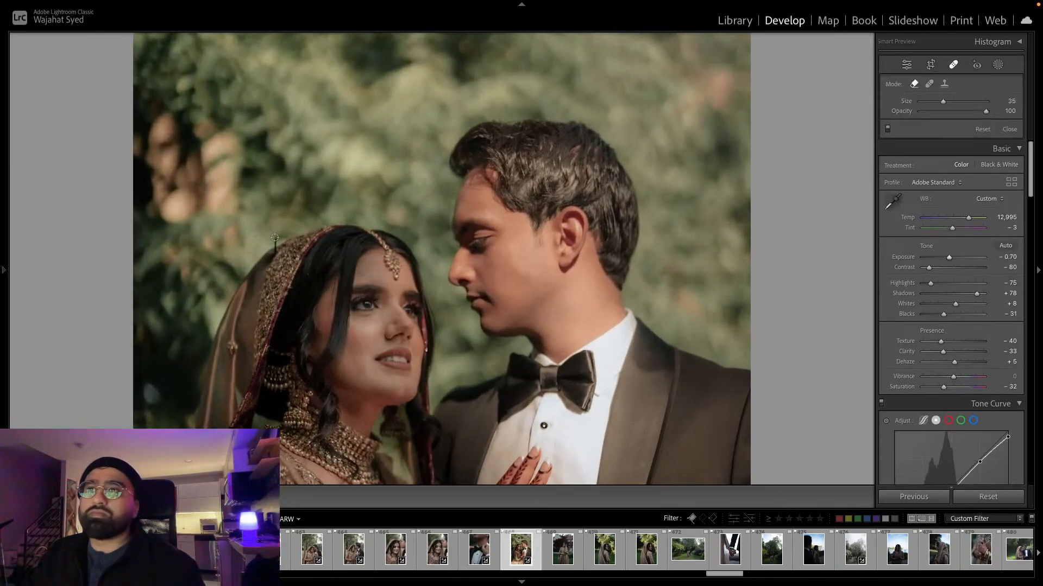
drag(275, 237, 275, 253)
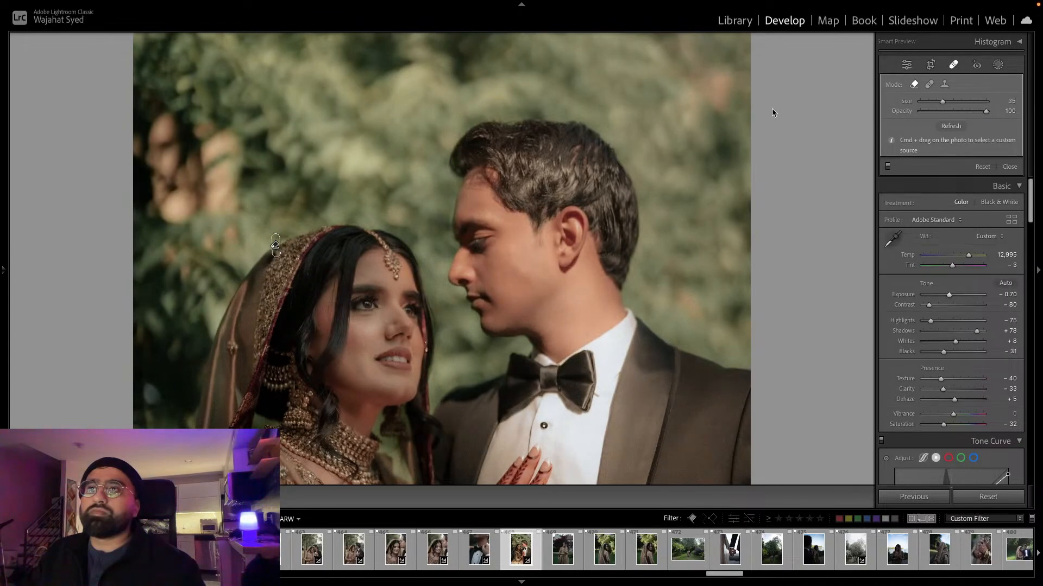
click(999, 65)
click(1001, 65)
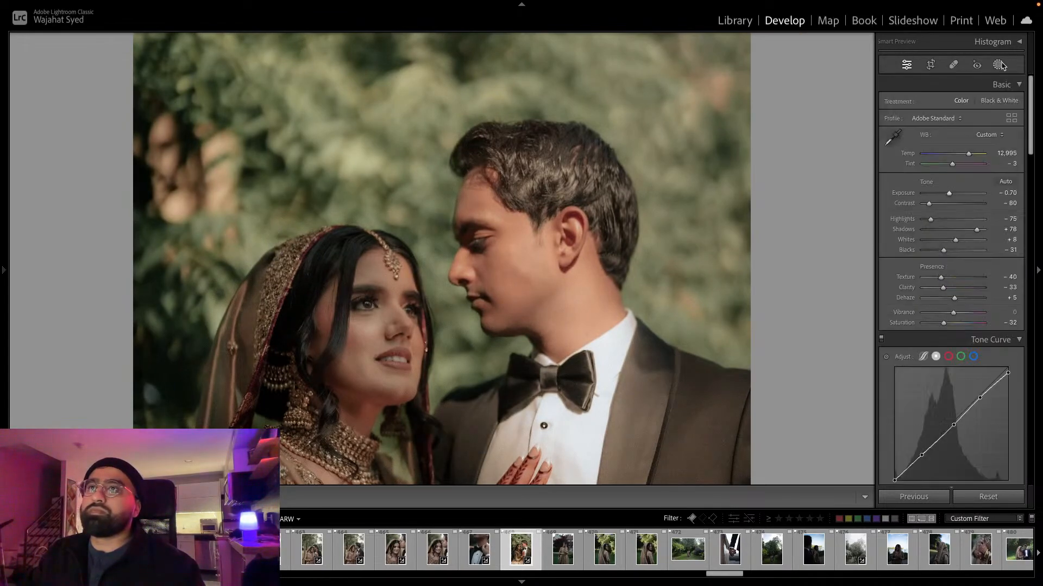
key(z)
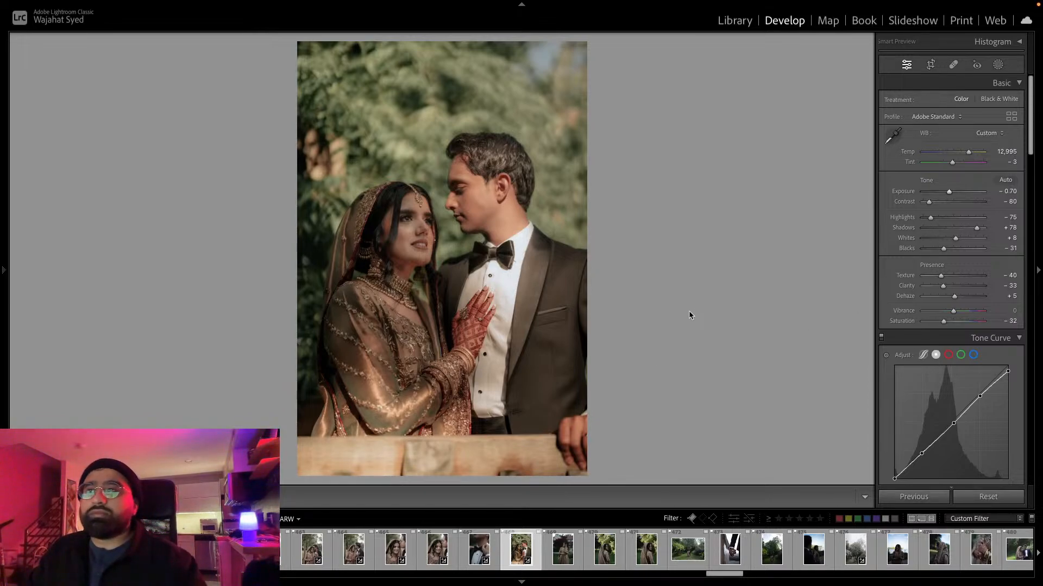
Paste the copied settings onto the bride's portrait by the red tree, and set Exposure to +0.25 and Tint to +15.
key(Right)
key(ctrl+shift+v)
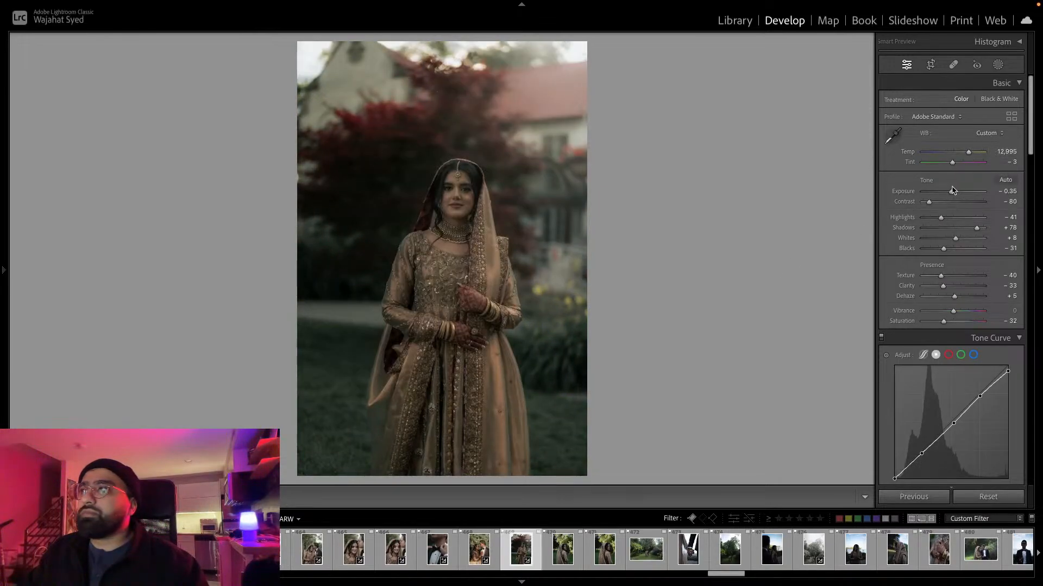
drag(956, 189, 957, 165)
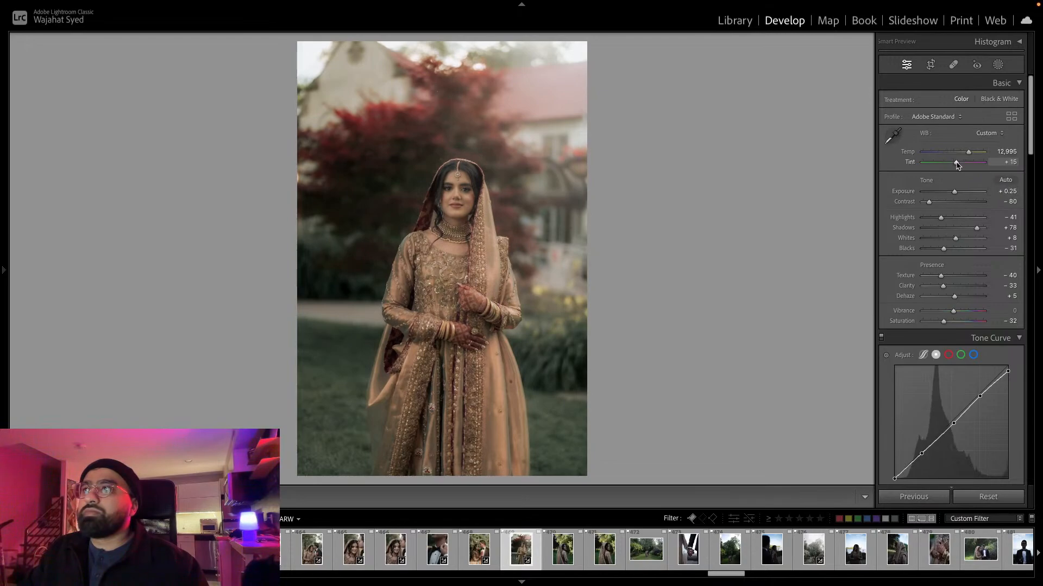
Move the radial gradient mask higher above the bride, and set the photo's overall Exposure to +0.40.
click(998, 64)
click(803, 80)
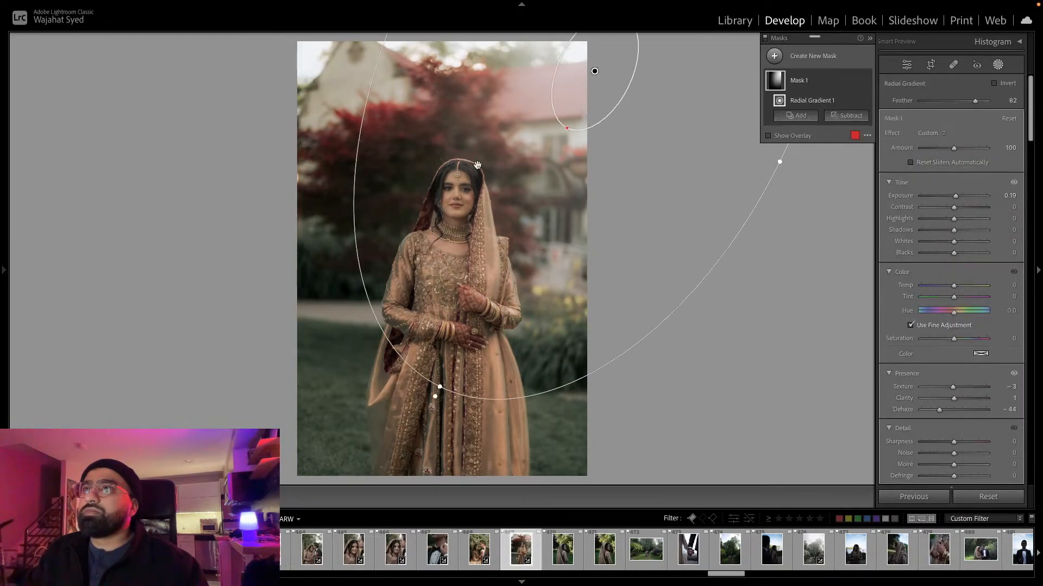
drag(476, 164, 496, 70)
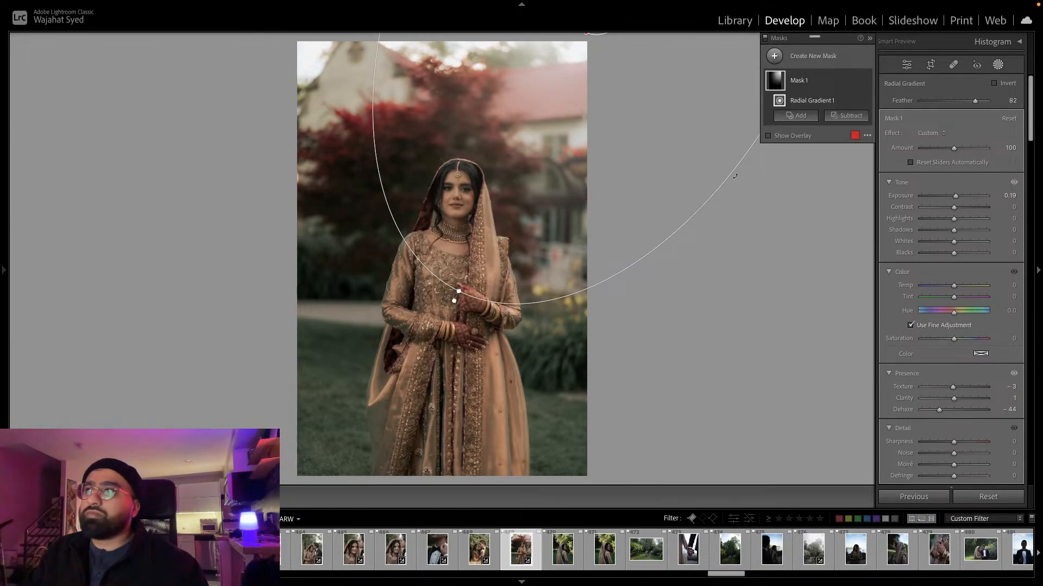
click(998, 65)
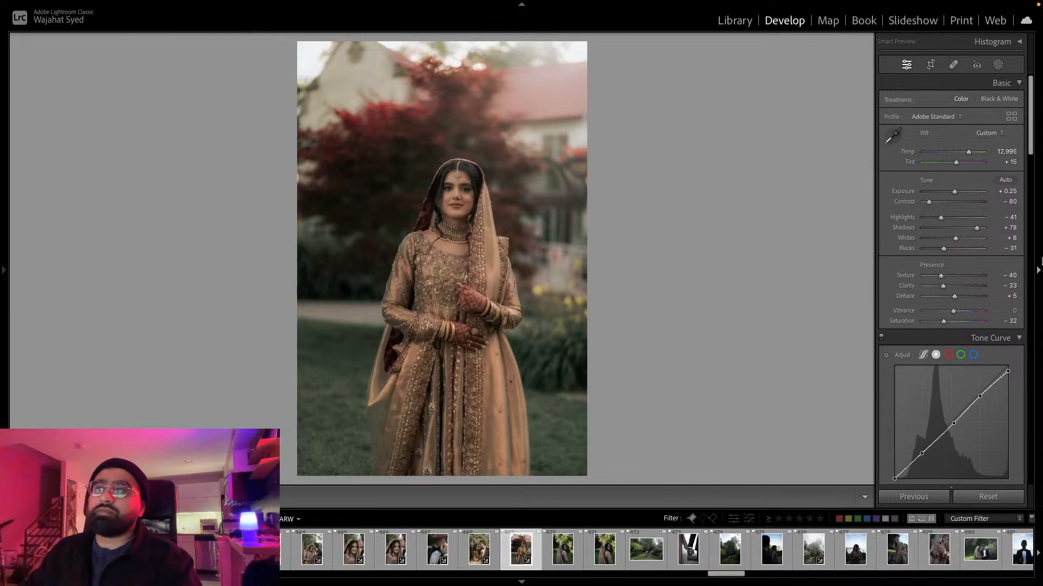
drag(954, 192, 956, 194)
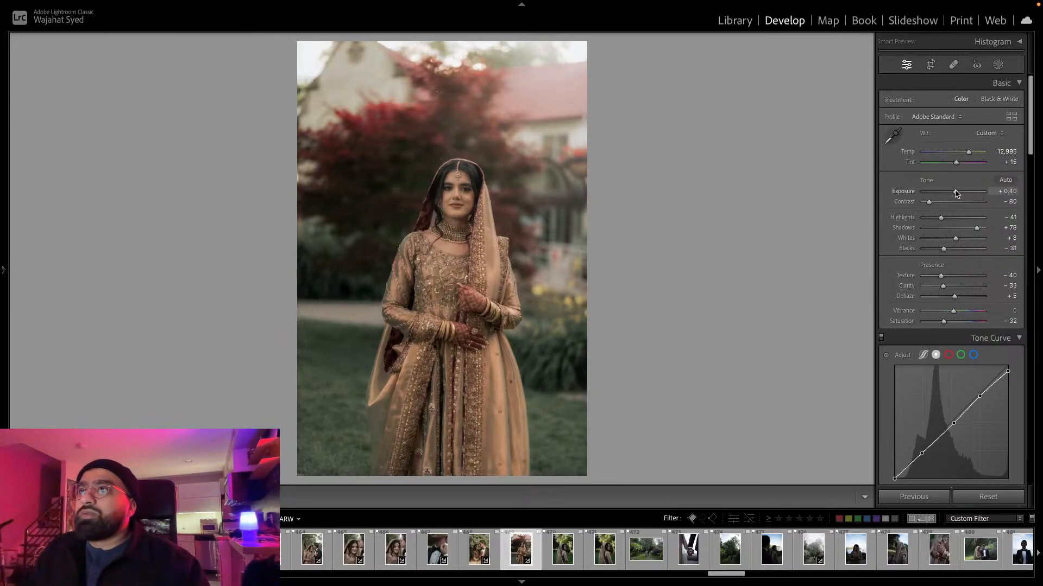
Add a linear gradient mask from the left side of the red tree portrait and raise its Exposure to brighten that side.
key(m)
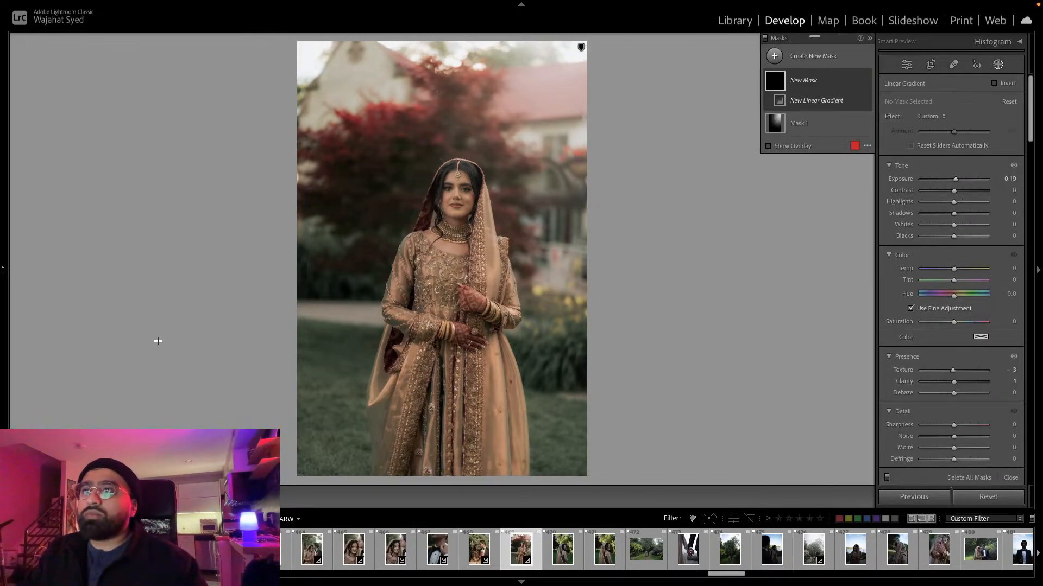
drag(93, 333, 559, 285)
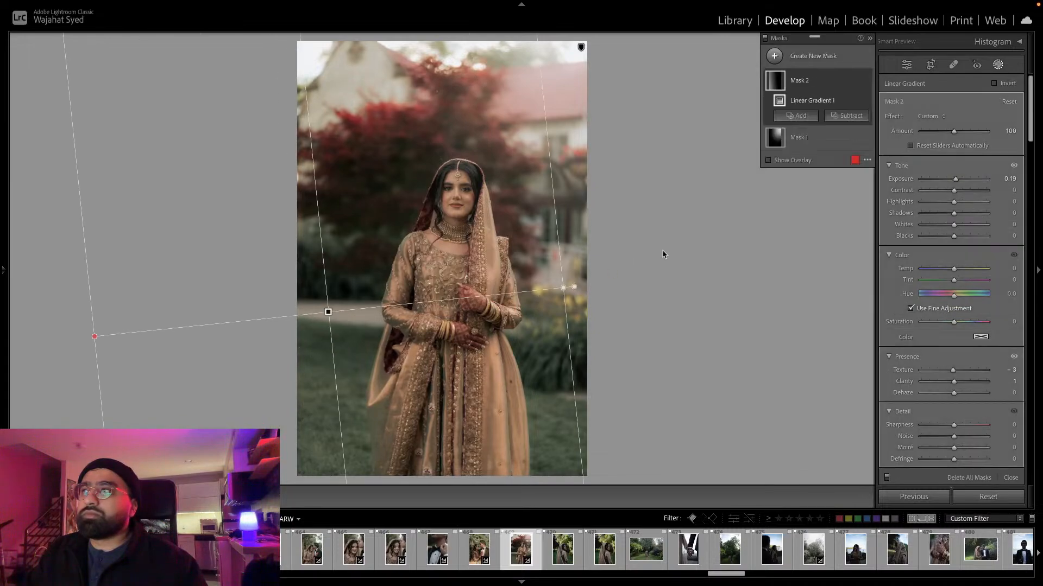
drag(971, 179, 966, 187)
click(997, 64)
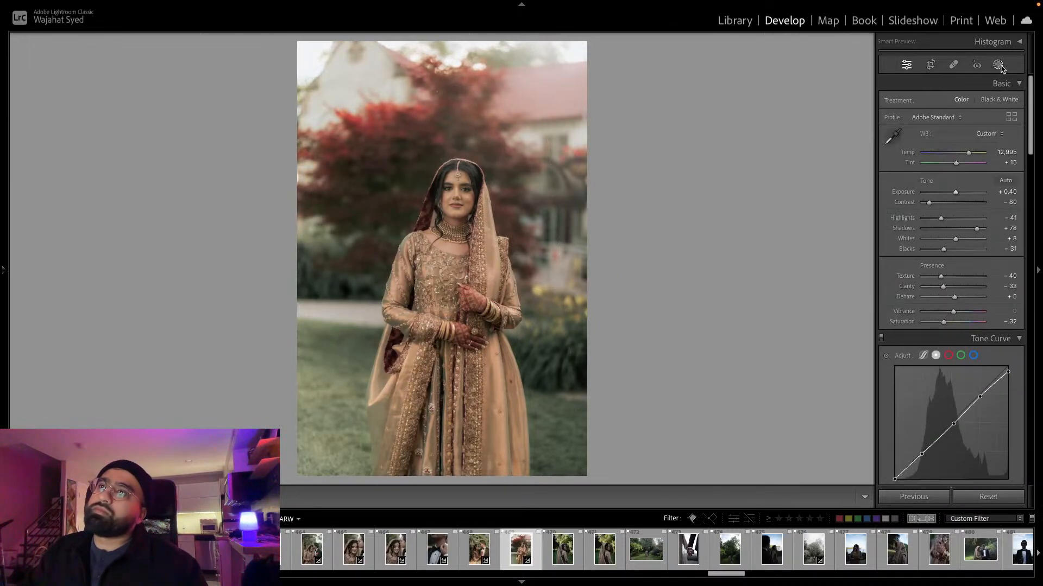
Crop the red tree portrait tighter around the bride from its upper-left corner, and set Exposure to +0.25.
click(930, 64)
drag(298, 43, 314, 67)
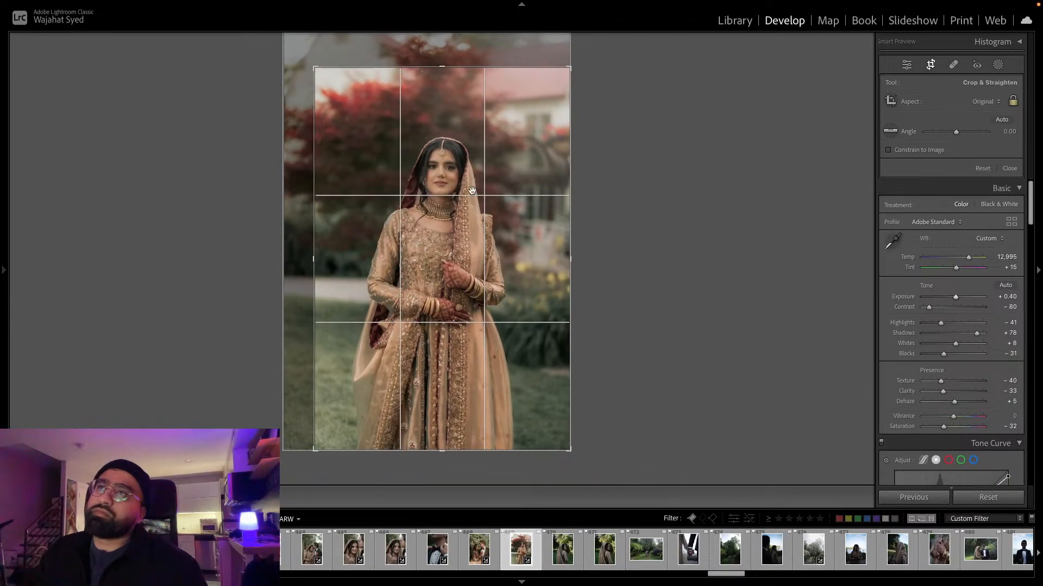
key(Return)
drag(956, 193, 954, 193)
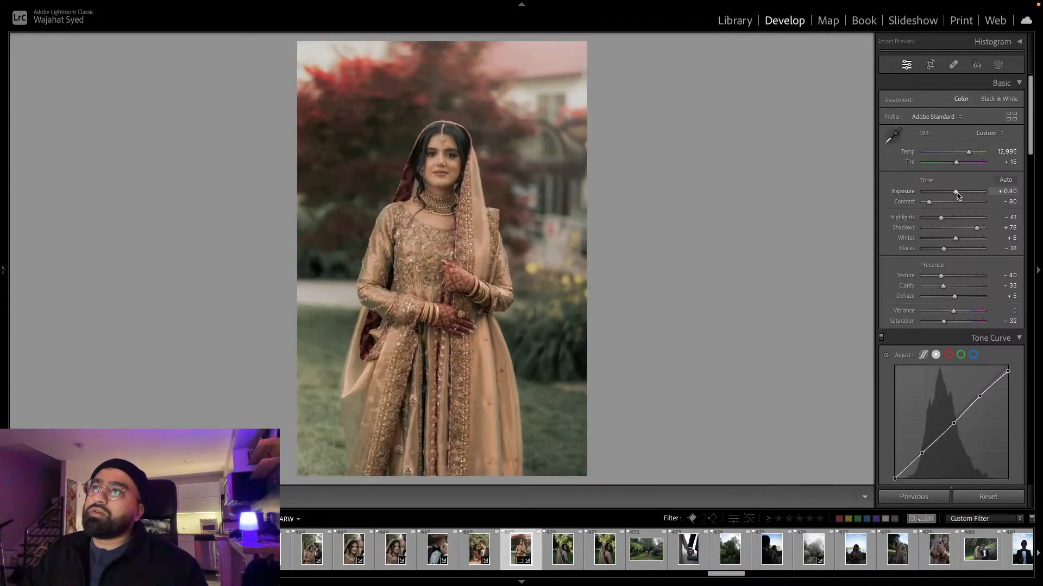
Copy the red tree portrait's settings with Mask 1 but without Mask 2 or the crop, and paste them onto the next two photos.
key(super+shift+c)
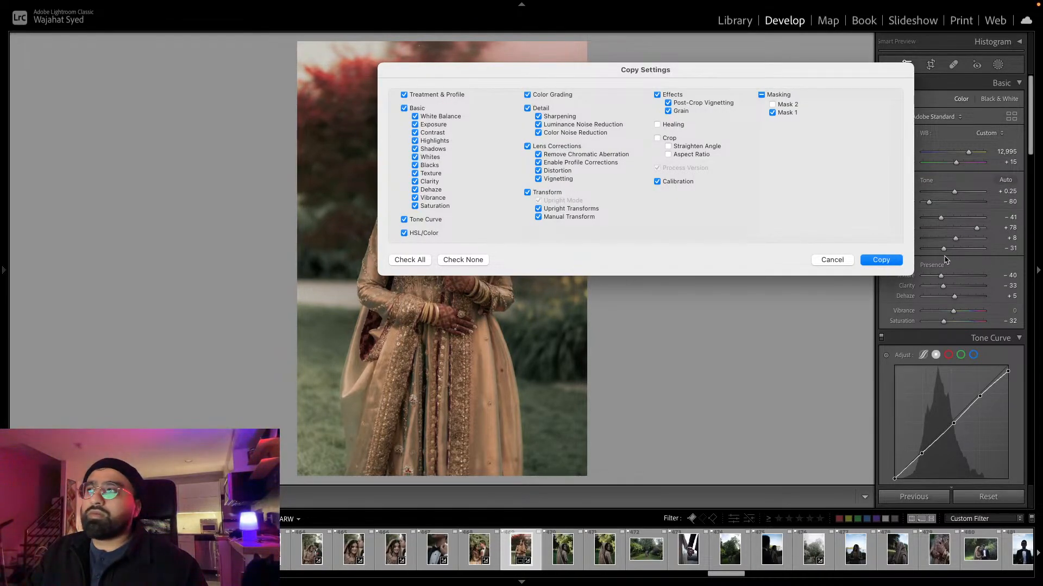
click(881, 259)
key(Right)
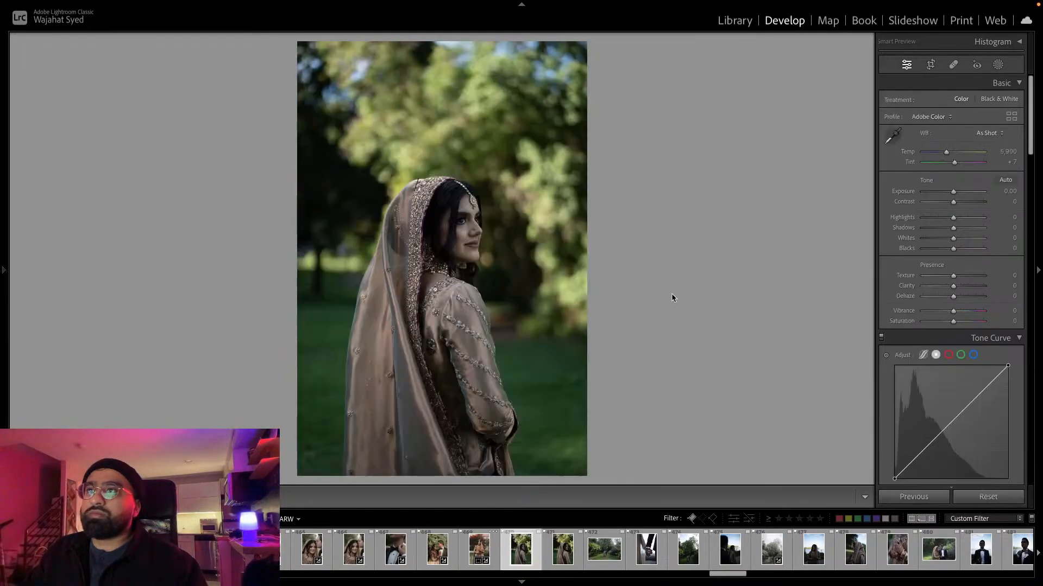
key(super+shift+v)
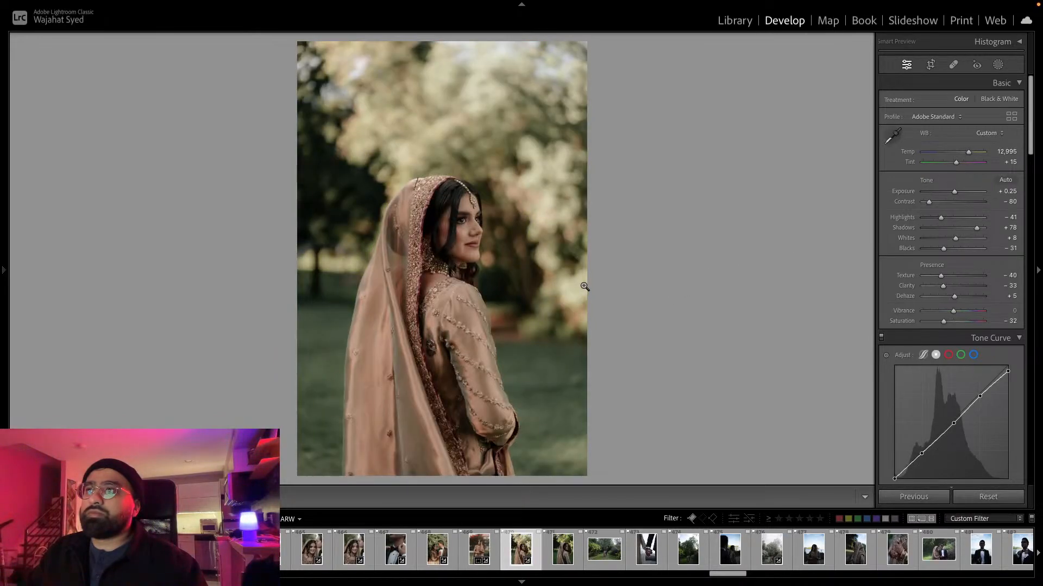
key(Right)
key(super+shift+v)
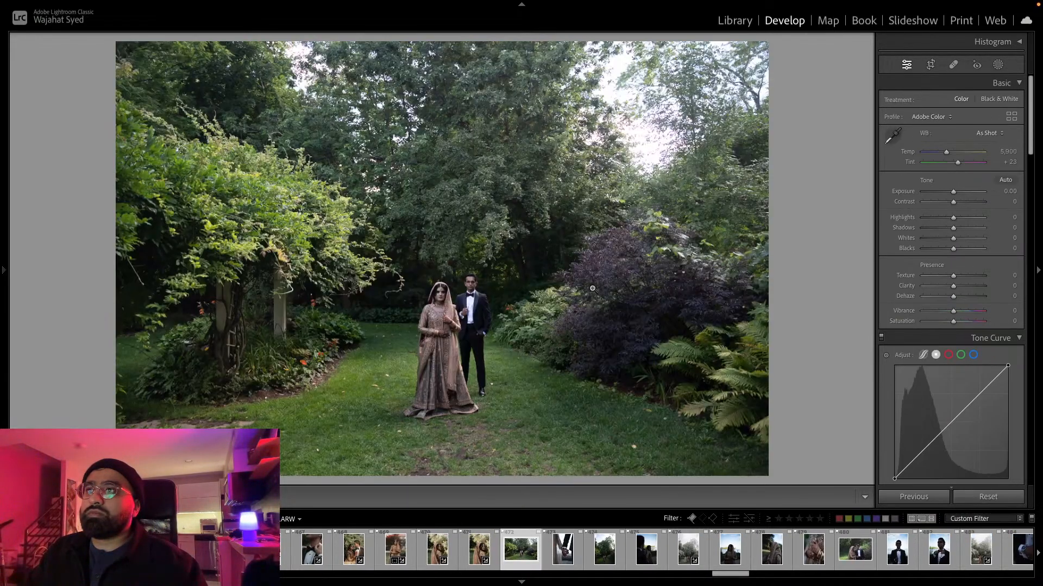
Paste the settings onto the wide garden shot of the couple, and set Exposure to +0.55, Tint to +6 and Temp to 8,539.
key(super+shift+v)
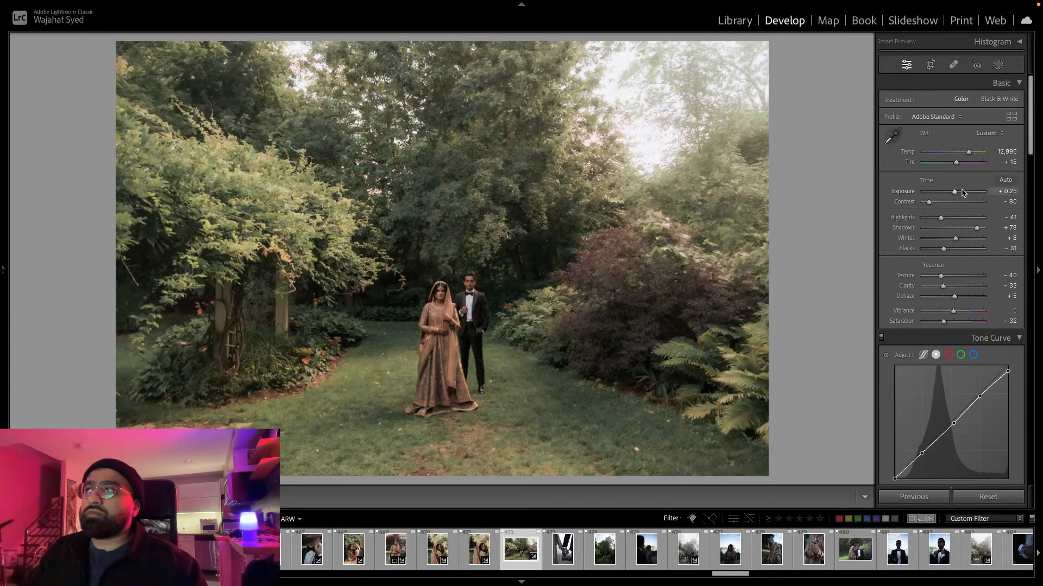
drag(961, 193, 957, 194)
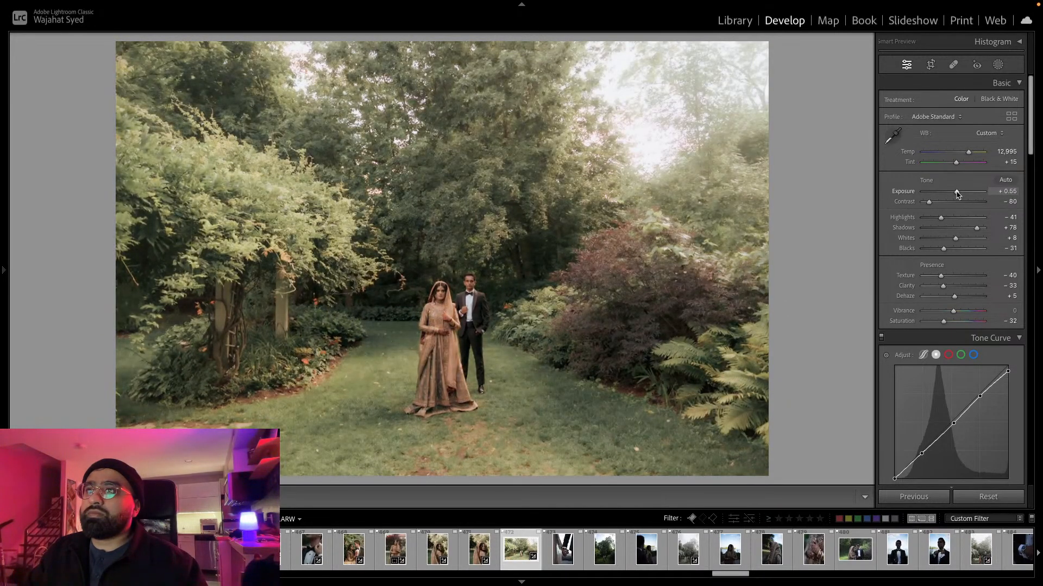
drag(968, 152, 955, 168)
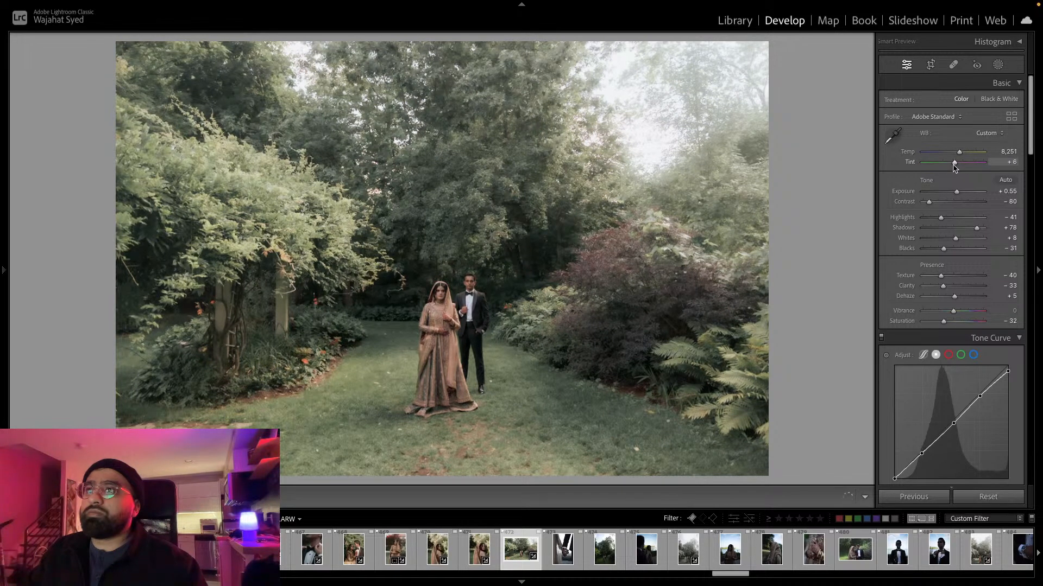
key(backslash)
key(backslash)
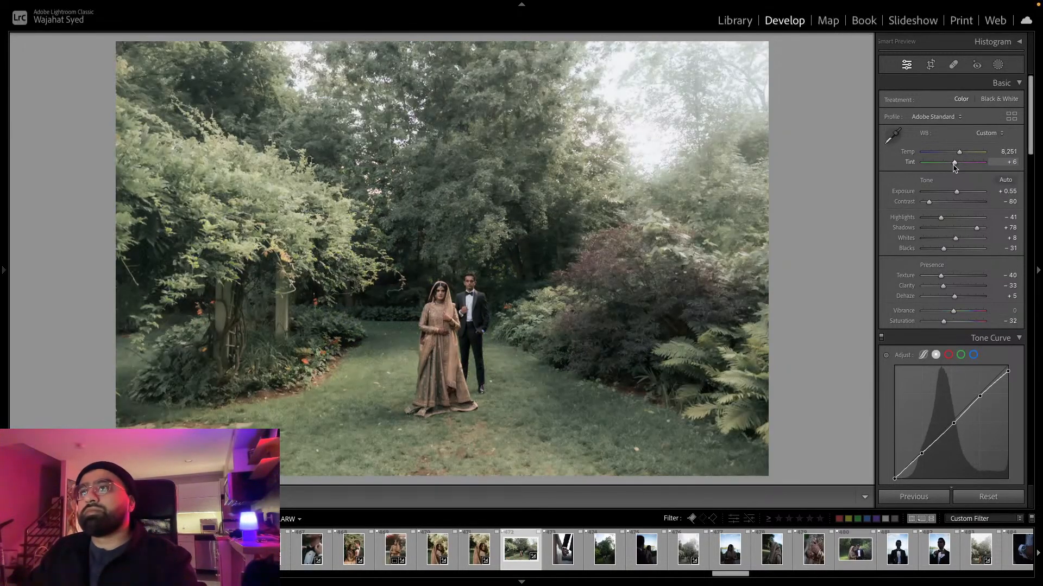
drag(960, 154, 960, 157)
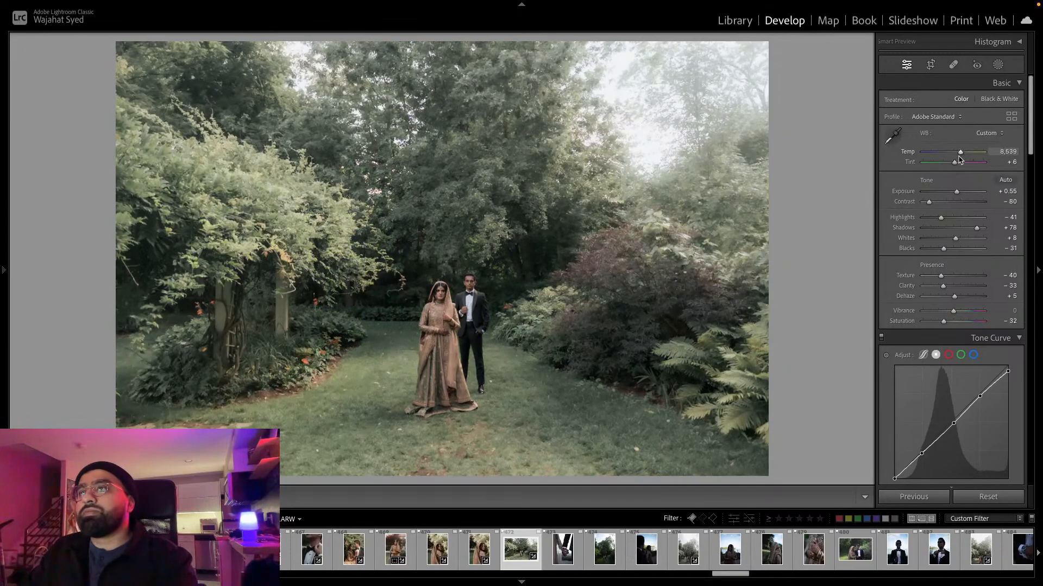
Darken the garden photo with a linear gradient mask from the lower left at Exposure −1.23, stretch it, and add a second gradient from the lower right.
key(m)
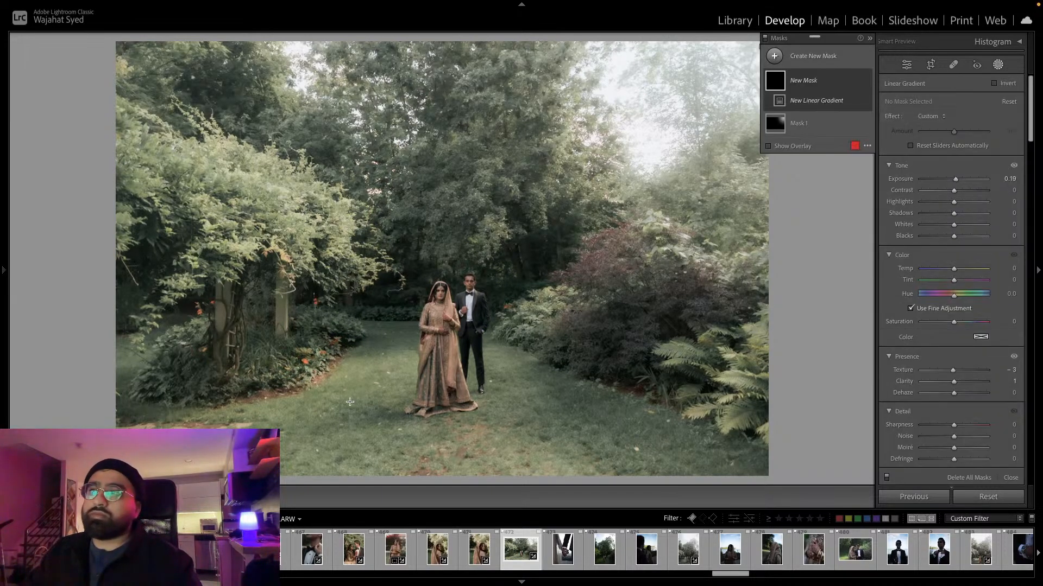
drag(163, 348, 291, 272)
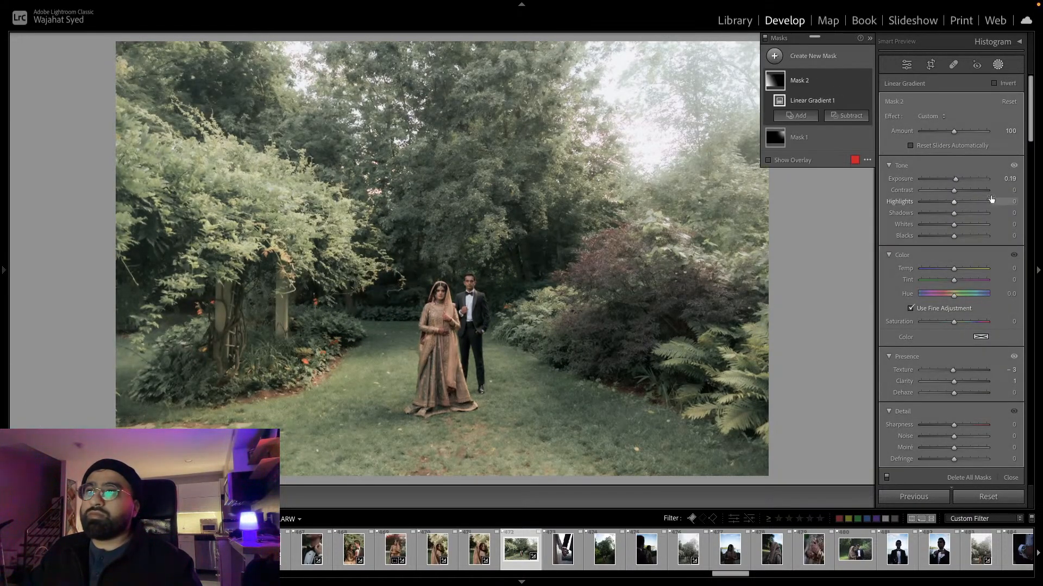
drag(956, 179, 943, 180)
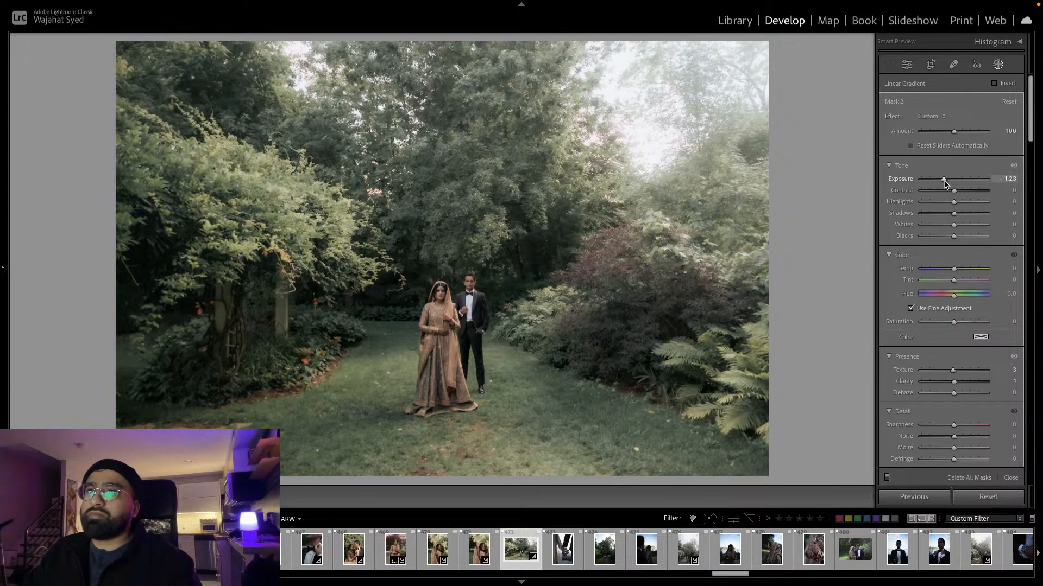
drag(515, 225, 676, 170)
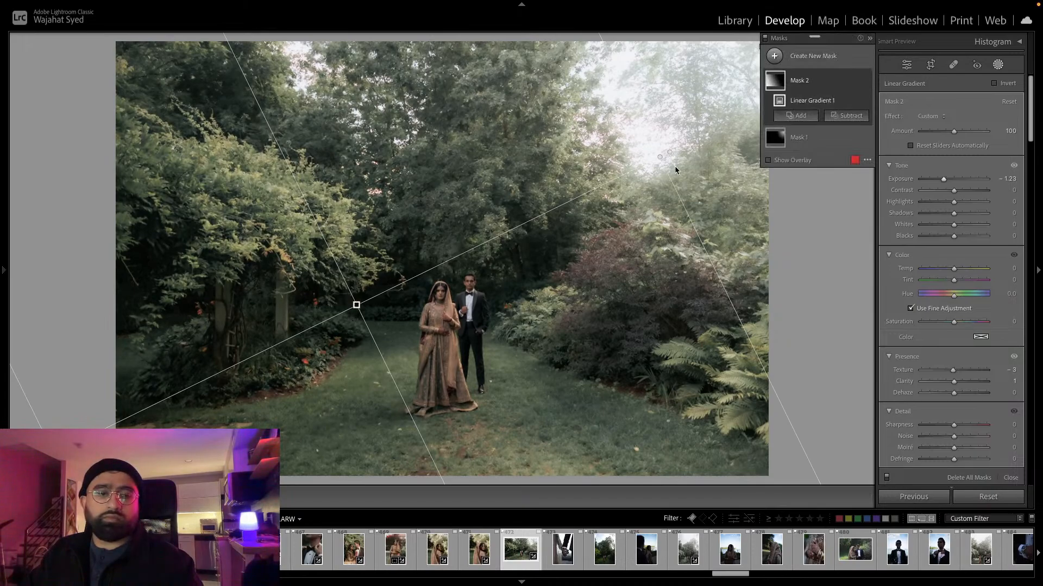
key(alt+m)
drag(860, 465, 406, 144)
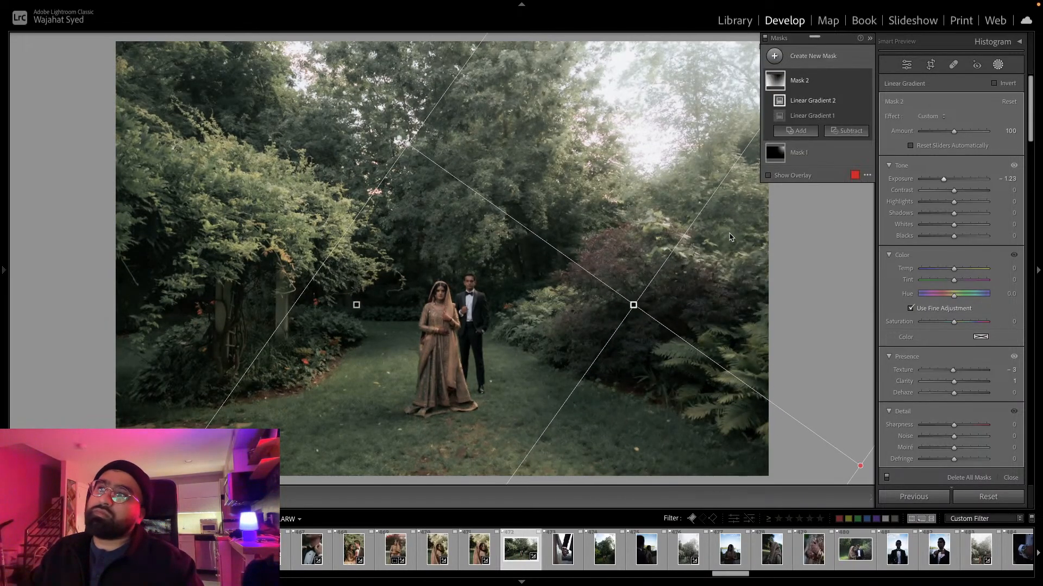
Move the garden photo's radial gradient mask down and left toward the couple, and enlarge it.
click(793, 153)
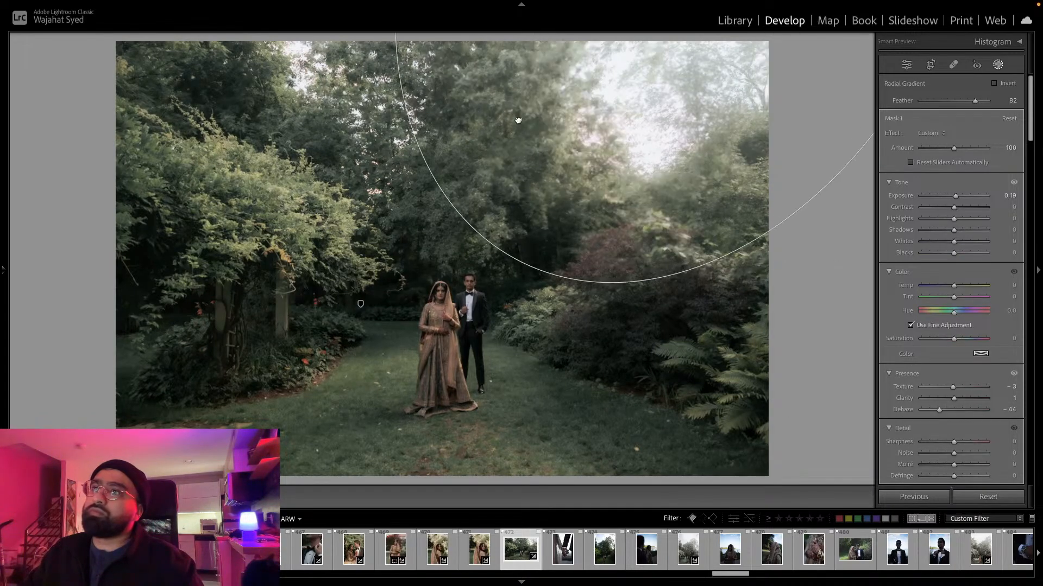
drag(518, 120, 408, 204)
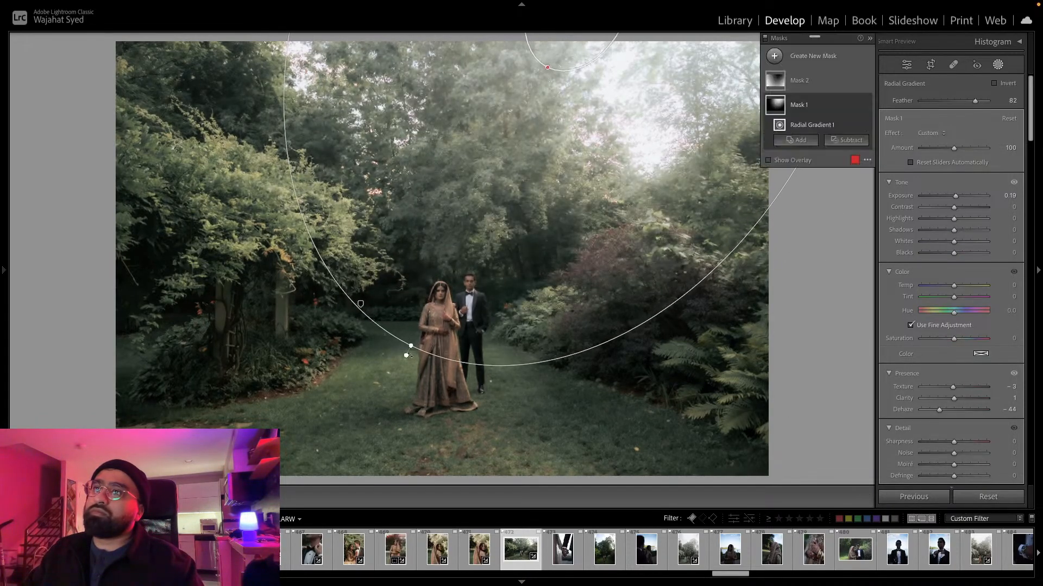
drag(406, 355, 359, 369)
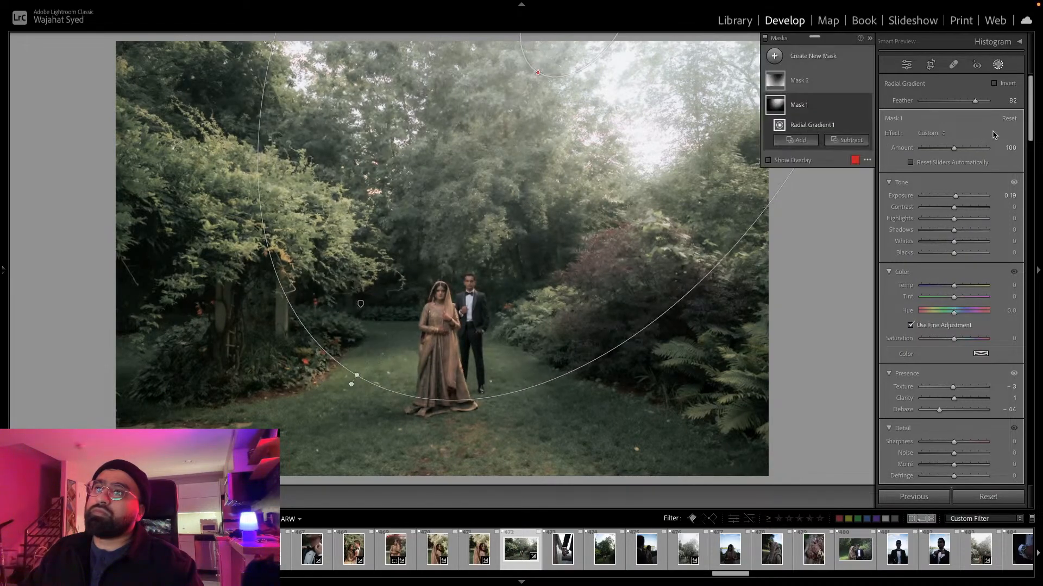
click(997, 66)
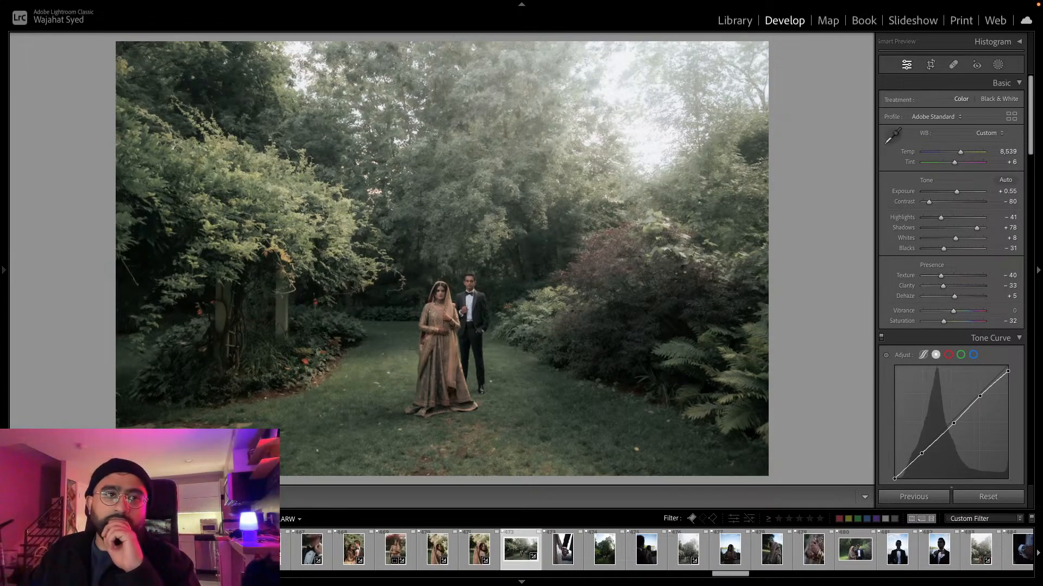
Set the wide garden photo's Exposure to +0.60.
click(998, 65)
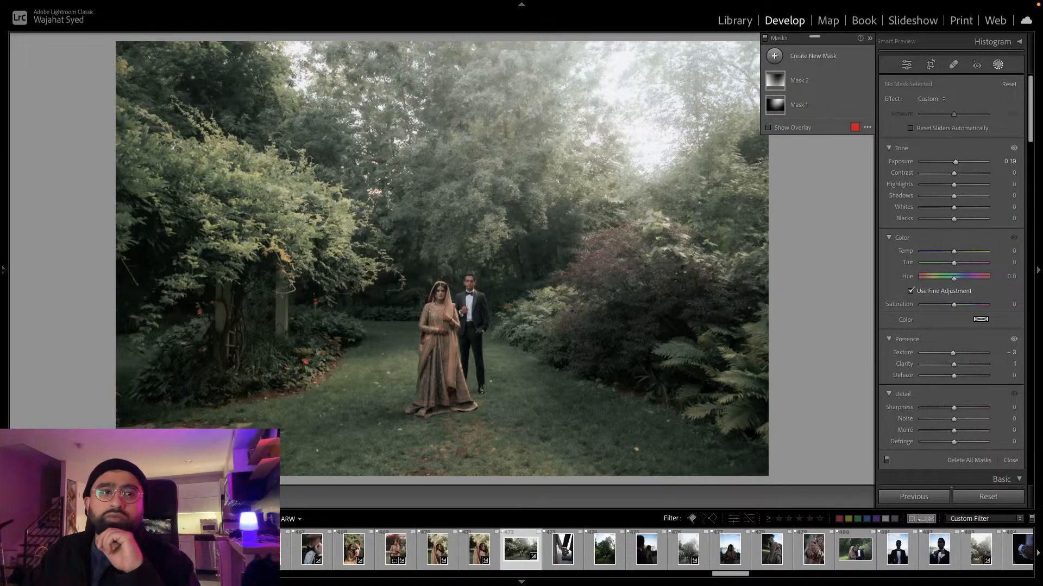
click(997, 64)
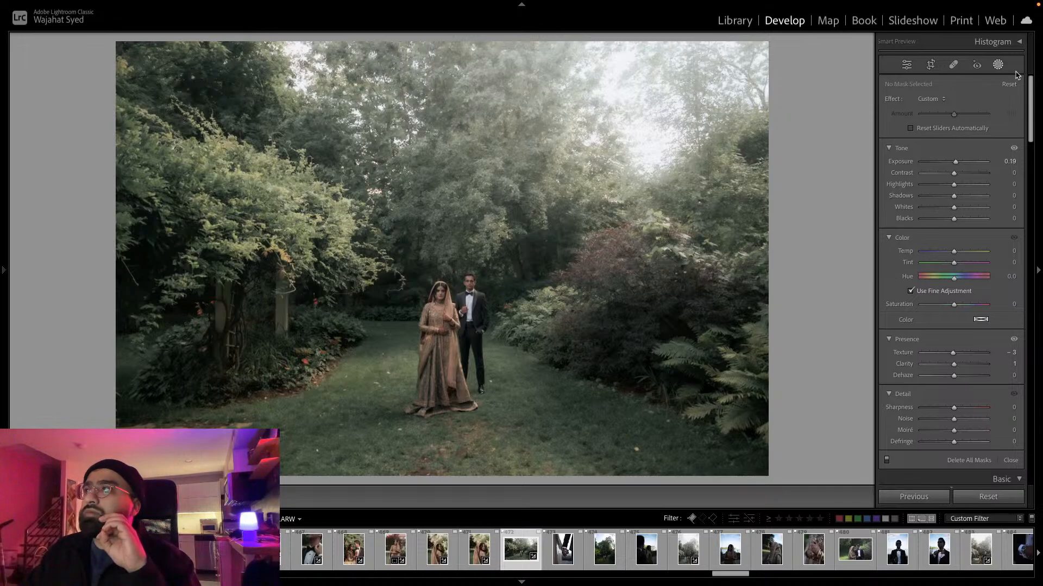
click(997, 65)
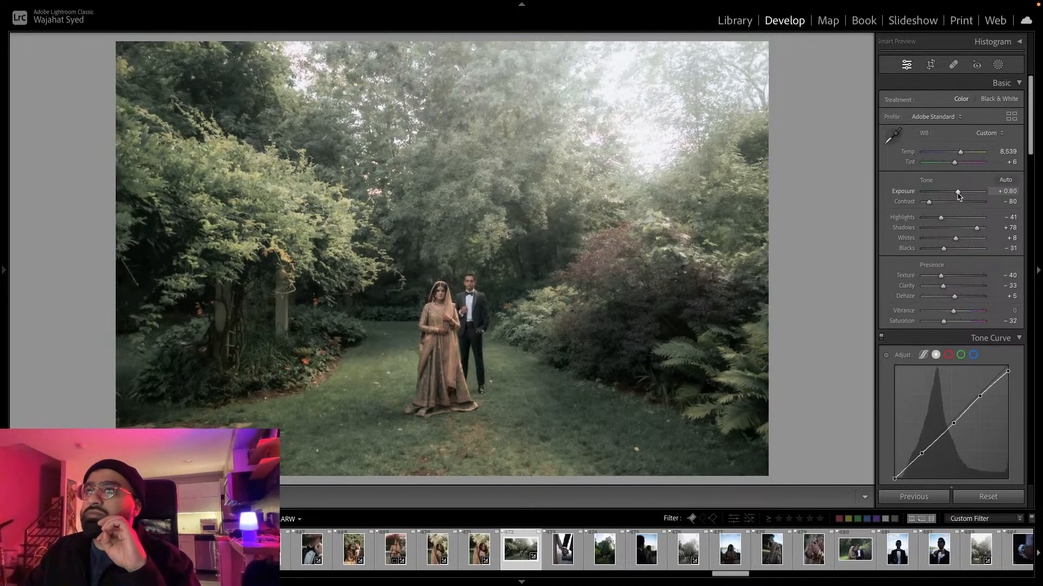
drag(958, 194, 957, 194)
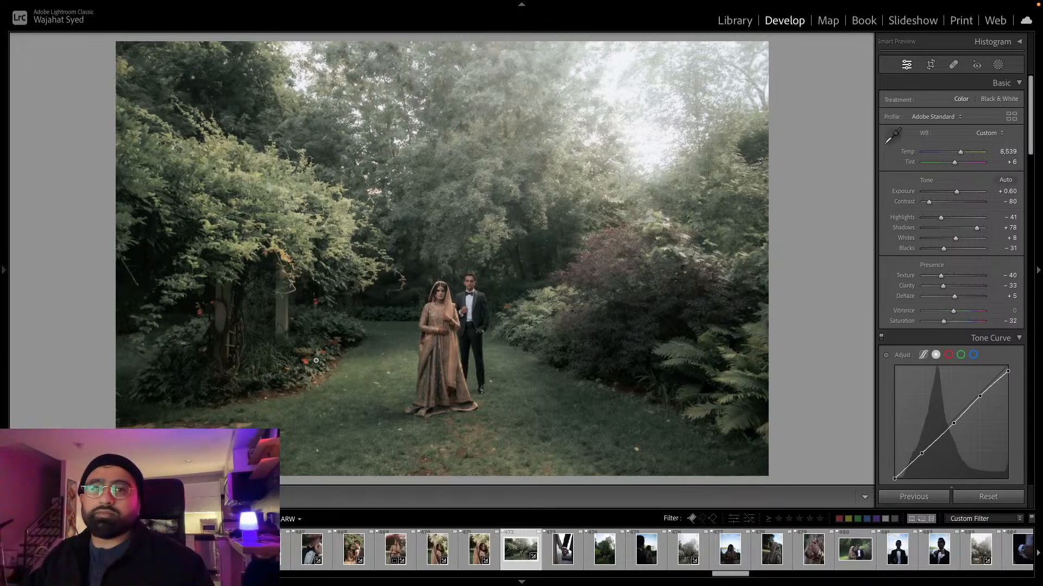
Copy the wide garden photo's settings with Mask 1 but without Mask 2 or the crop, and paste them onto the hand-holding close-up.
key(super+shift+c)
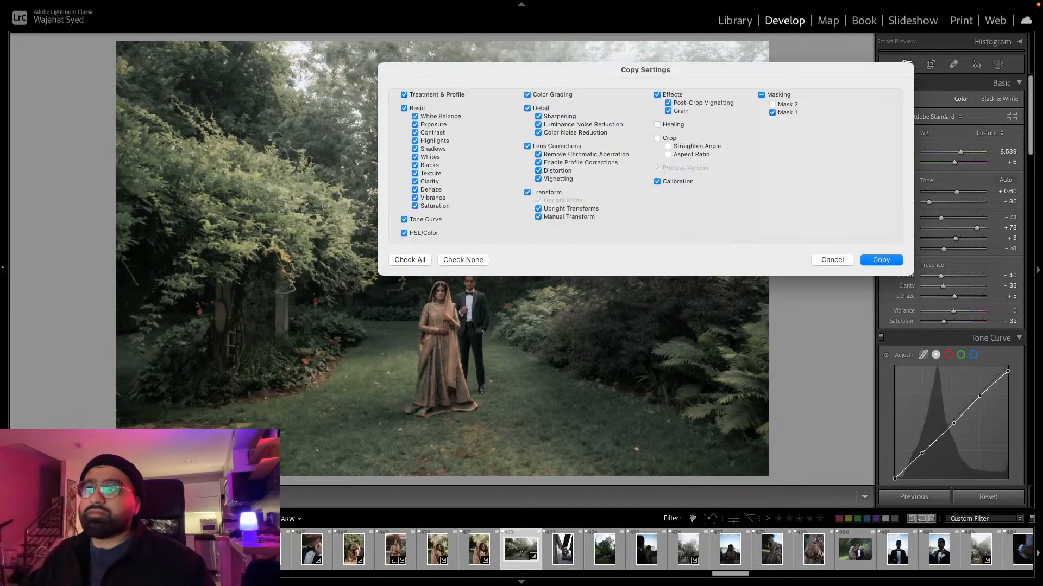
key(Return)
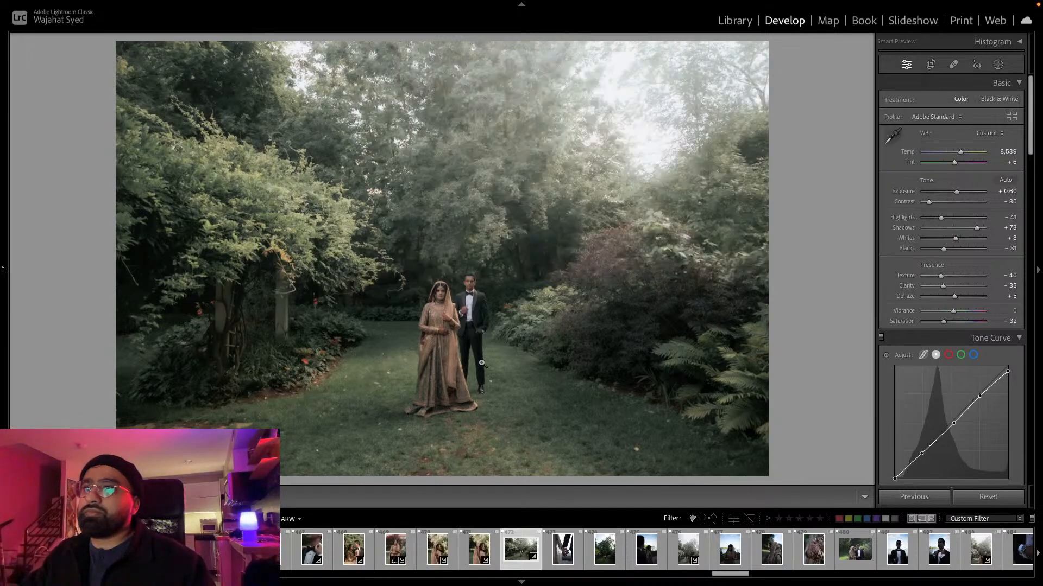
key(Right)
key(super+shift+v)
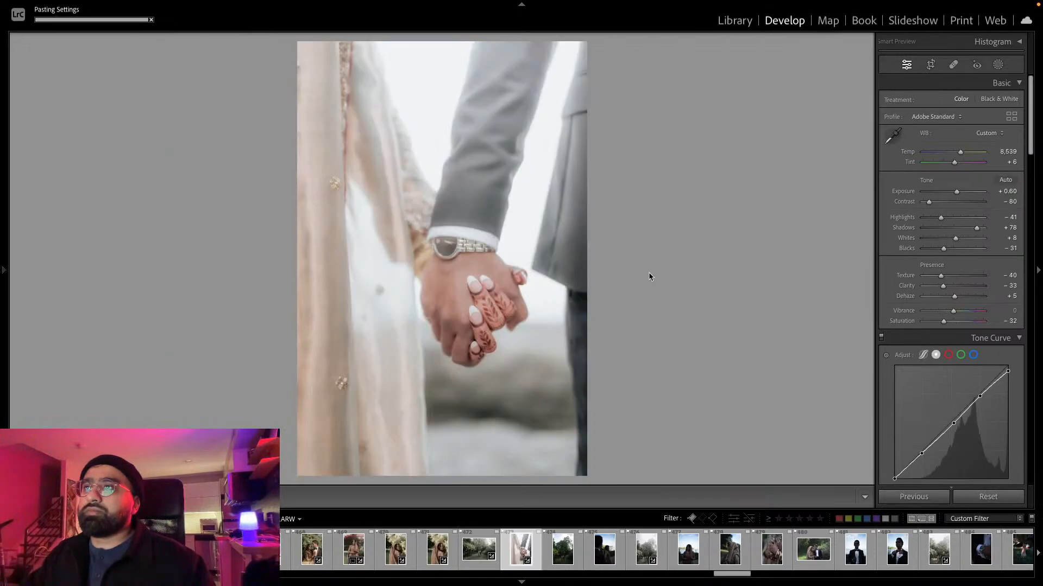
Check the hand-holding close-up's radial gradient mask and set the photo's Exposure to +0.20.
drag(957, 192, 948, 192)
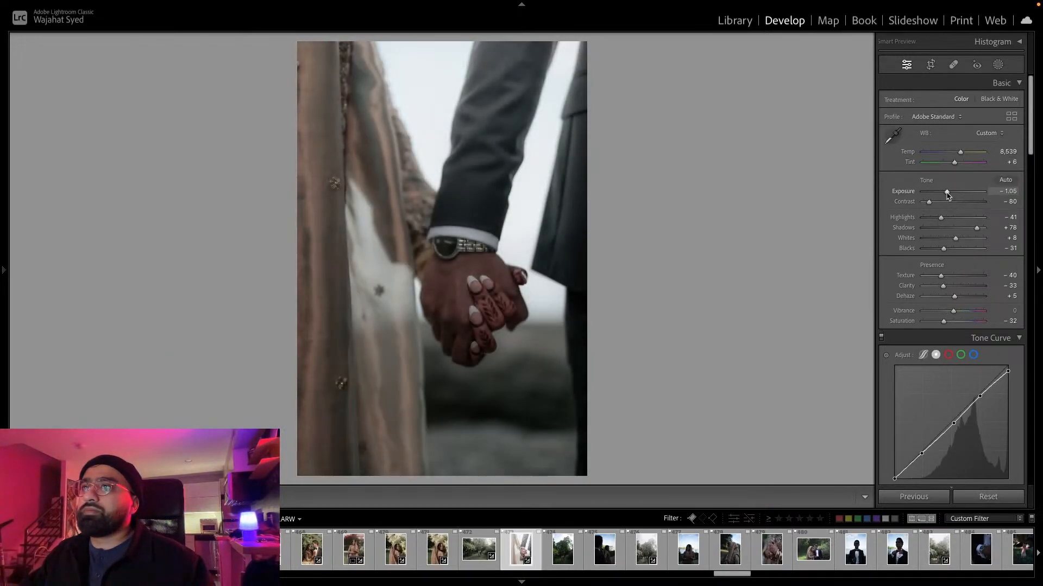
key(shift+w)
click(792, 80)
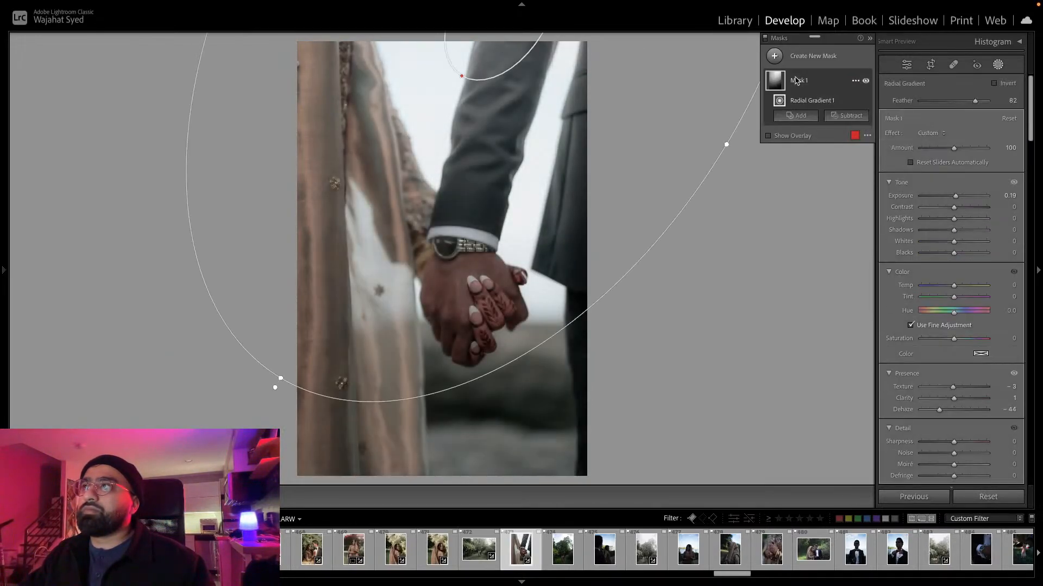
click(998, 65)
drag(962, 191, 955, 194)
Copy the wide garden photo's settings with only Mask 1, paste them onto the vertical garden photo, and set Exposure to −0.05.
key(Right)
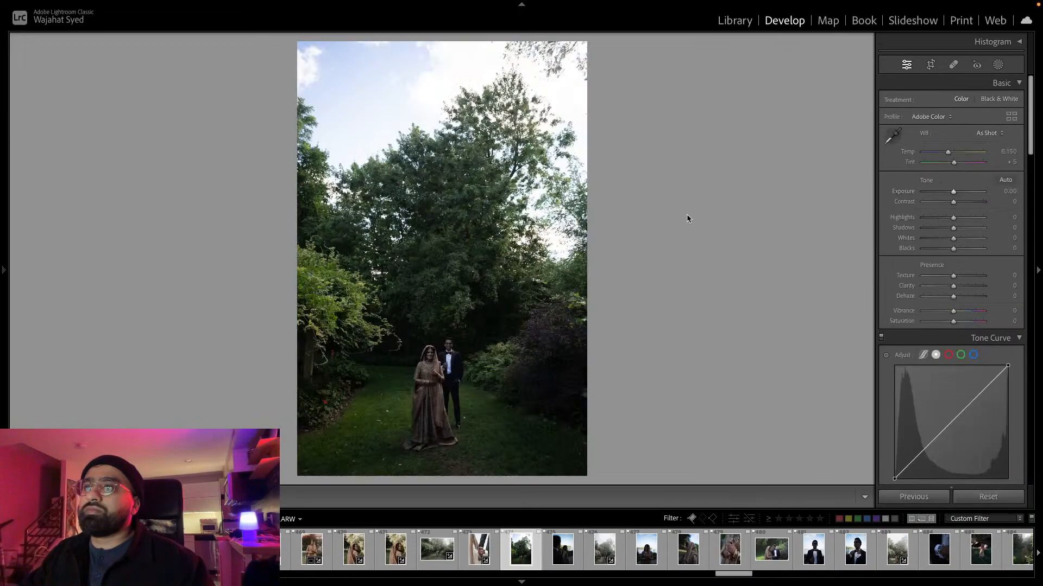
click(438, 549)
key(super+shift+c)
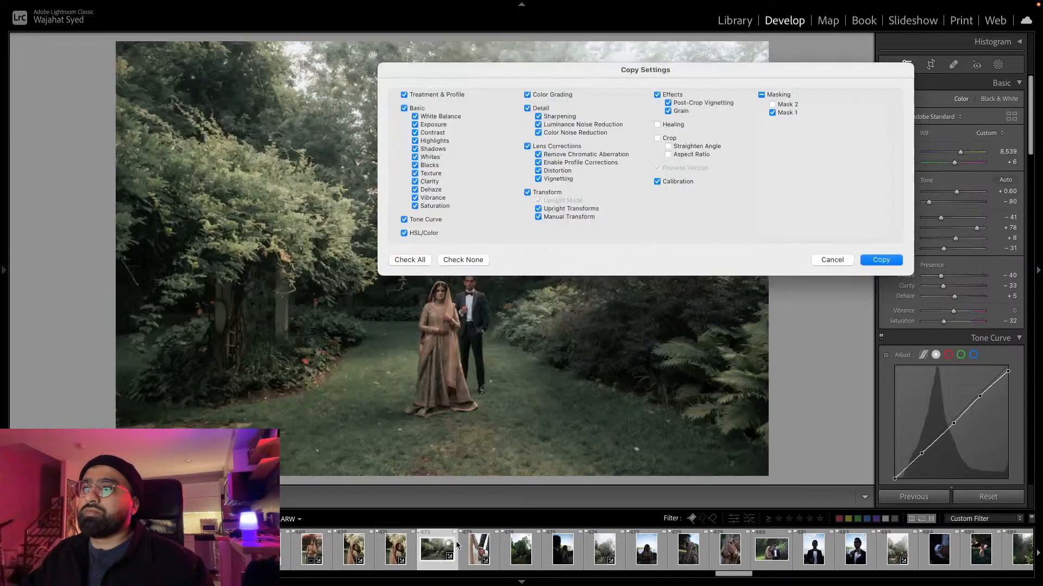
click(880, 261)
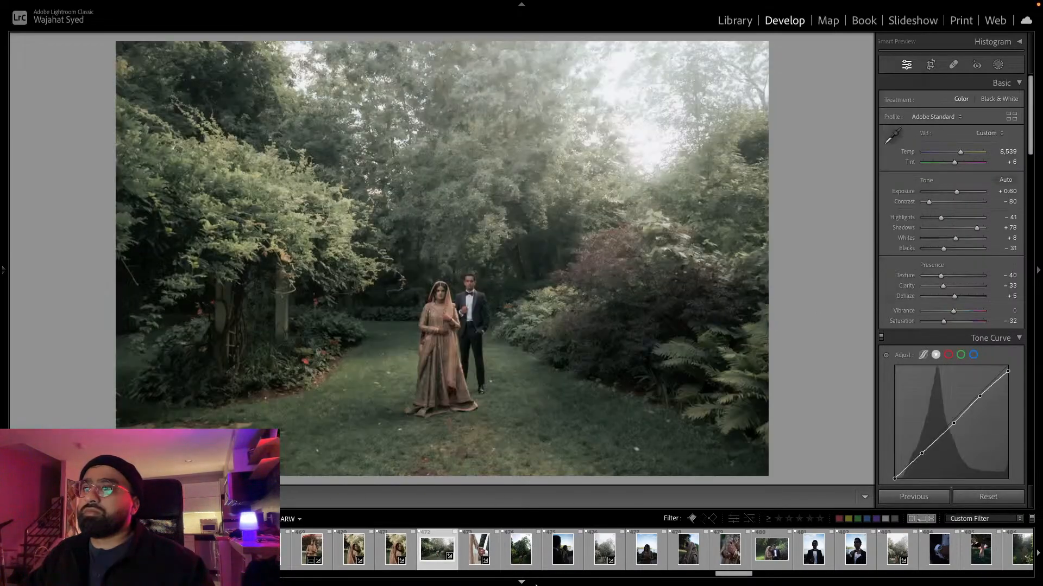
click(479, 549)
click(523, 550)
key(Right)
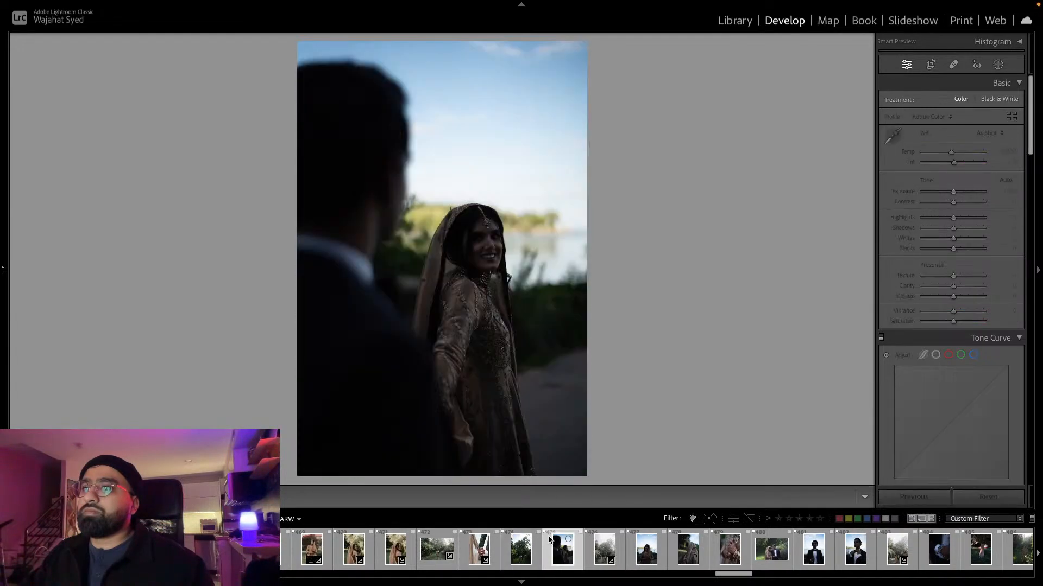
click(469, 557)
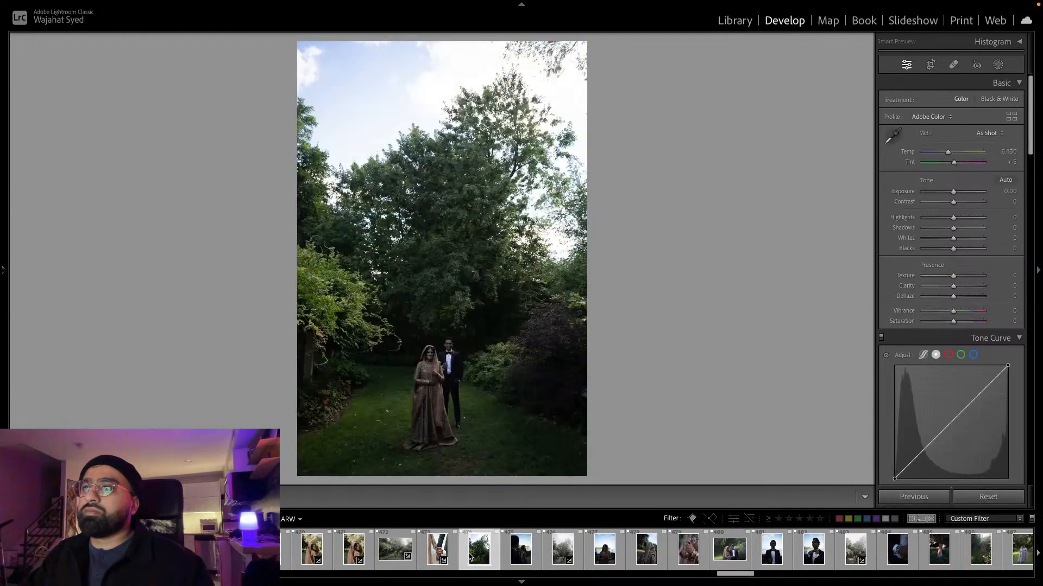
key(super+shift+v)
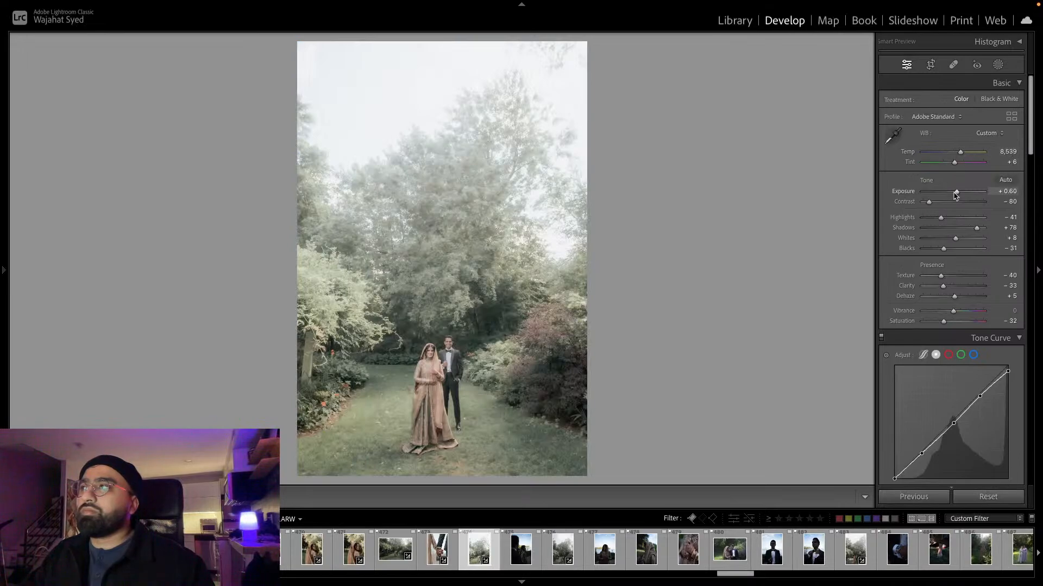
drag(956, 191, 953, 195)
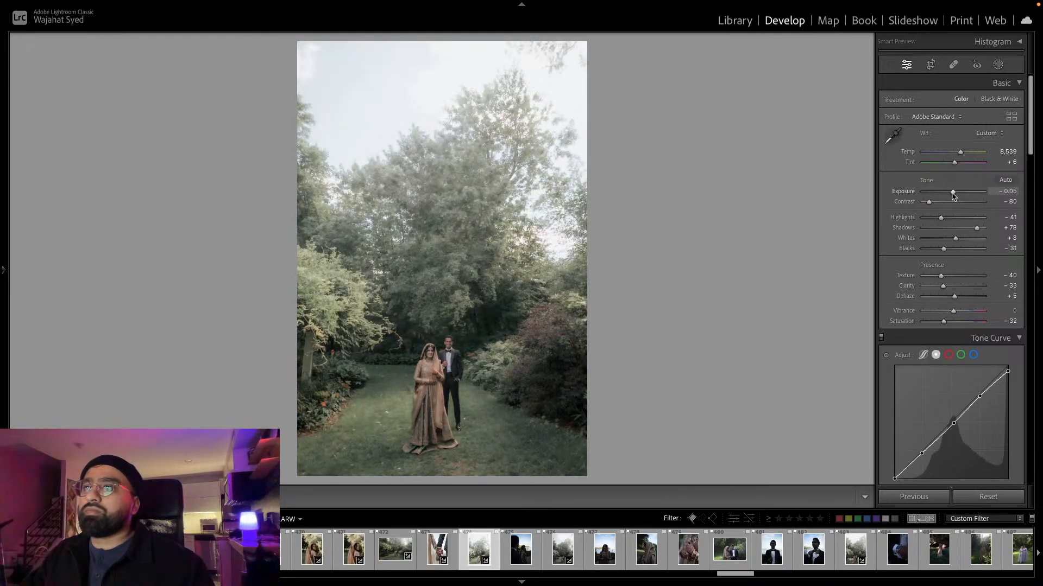
Copy the wide garden photo's settings with Mask 1 and Mask 2, and paste them onto the vertical garden photo, replacing its existing masks.
click(382, 565)
key(super+shift+c)
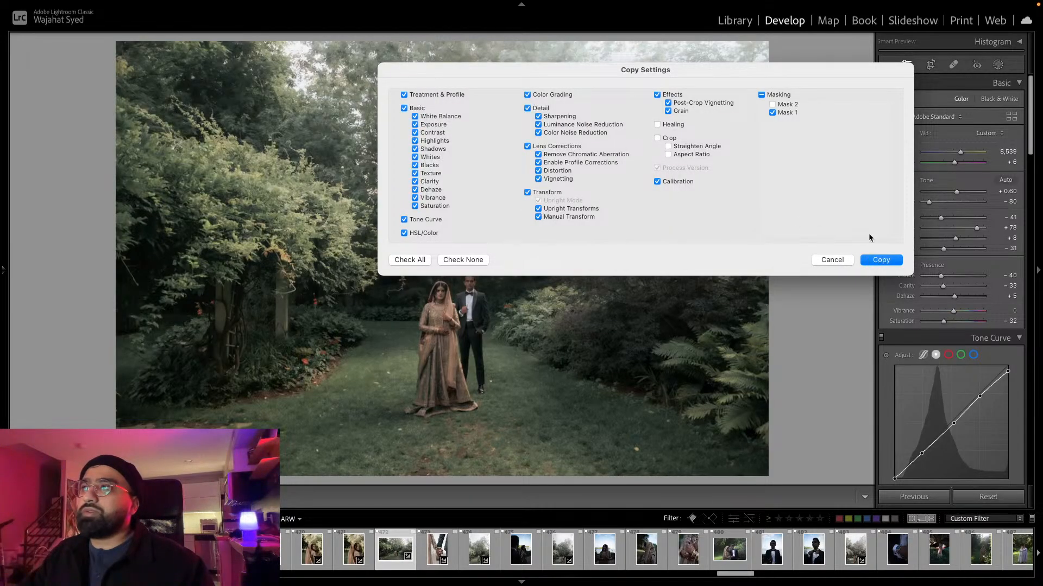
click(880, 261)
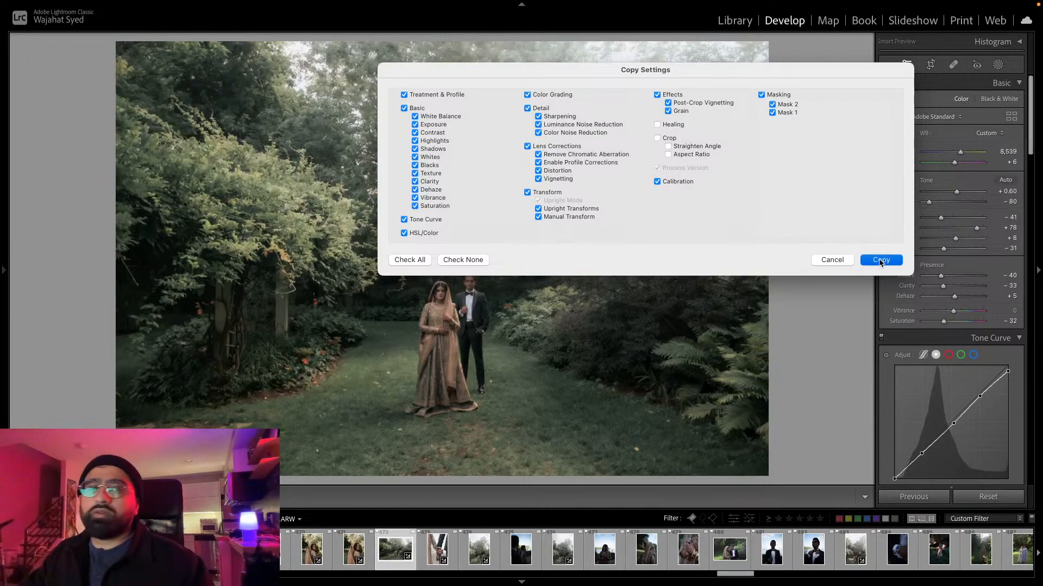
key(Right)
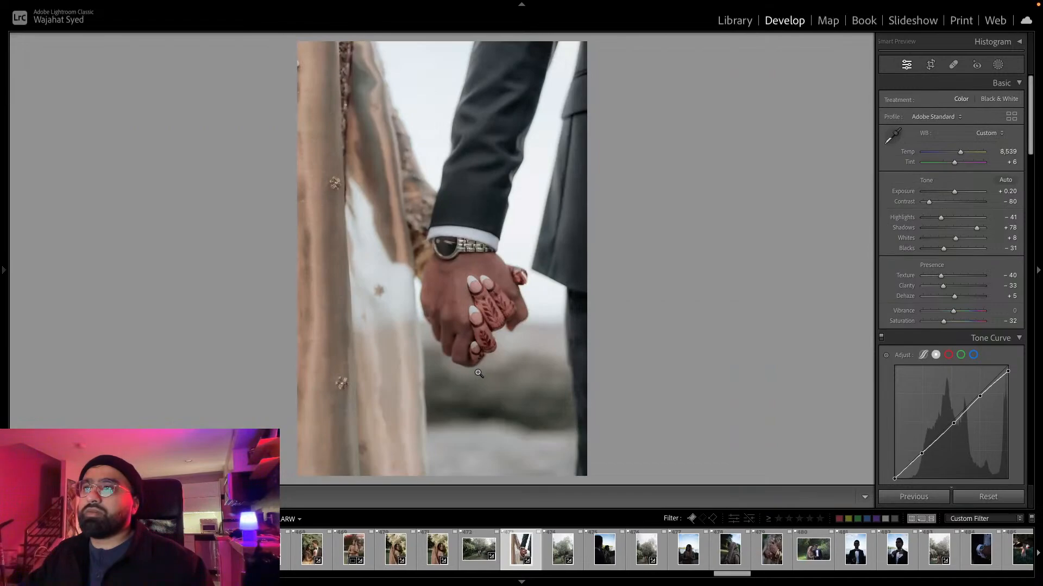
key(Right)
key(super+shift+v)
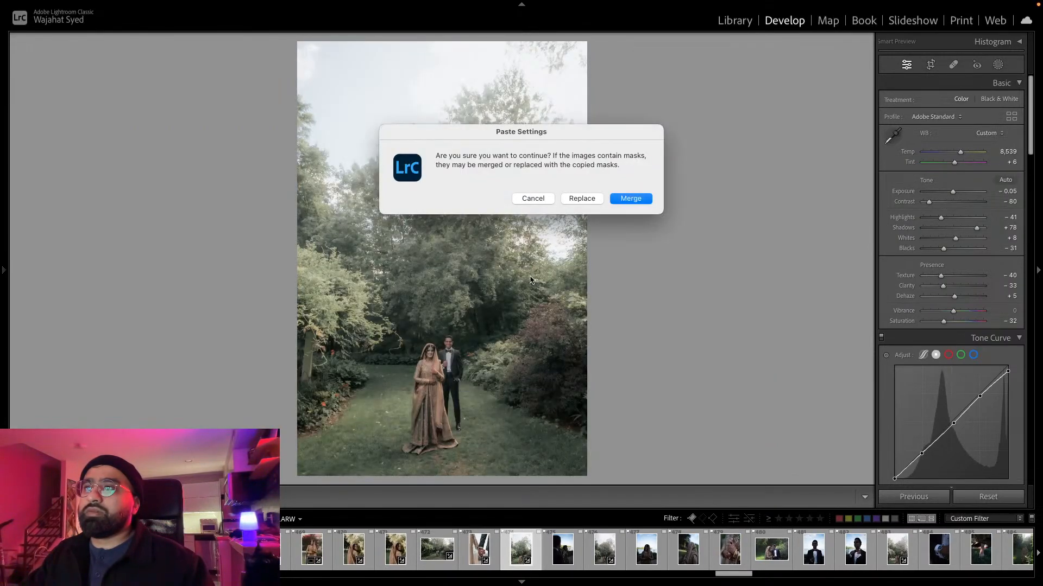
click(582, 199)
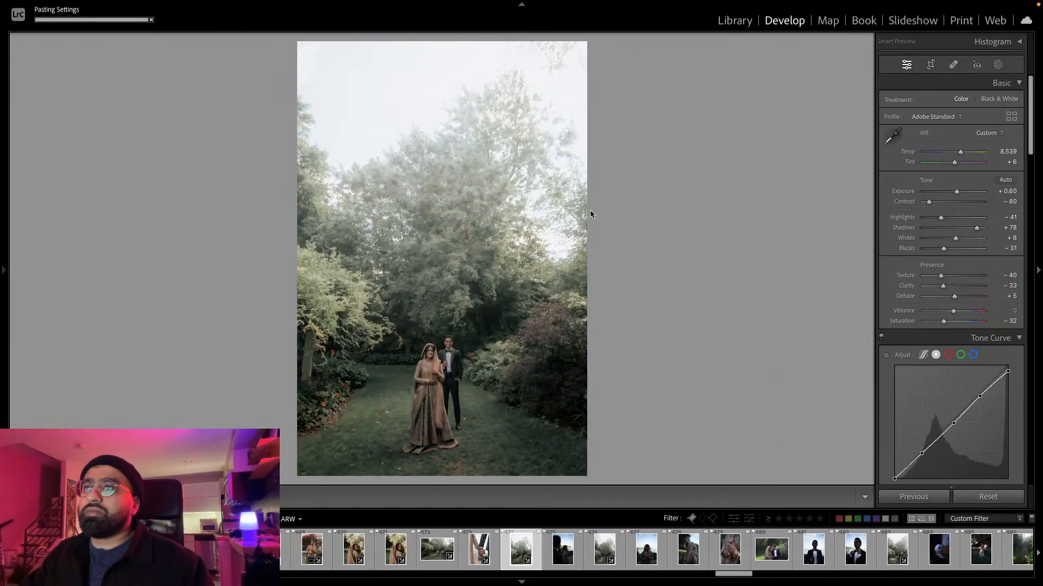
Paste the settings onto the photo of the bride behind the groom's shoulder, and set Exposure to +0.85, Temp to 13,888 and Tint to +10.
key(Right)
key(super+shift+v)
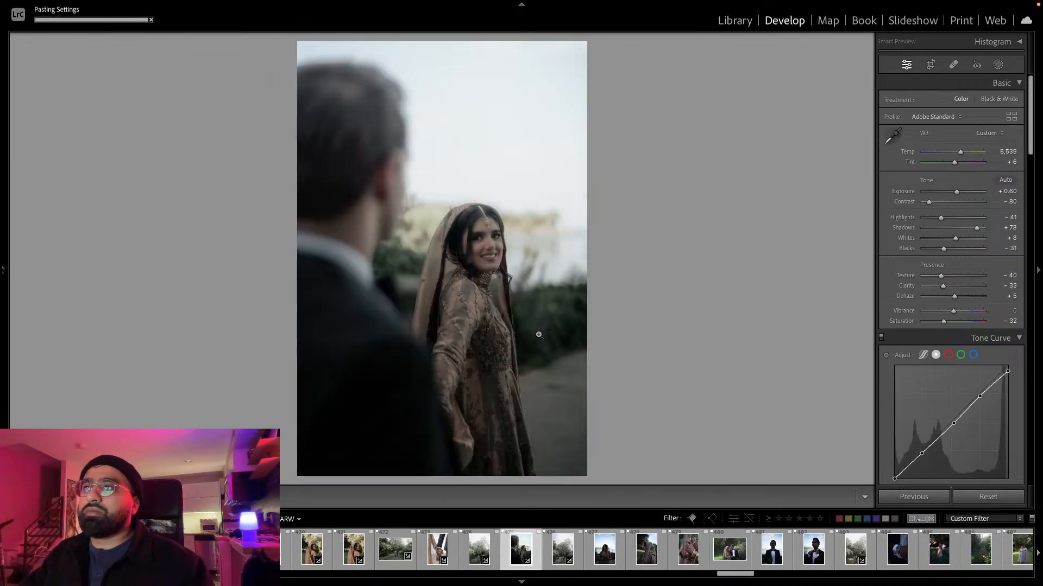
drag(957, 197, 959, 197)
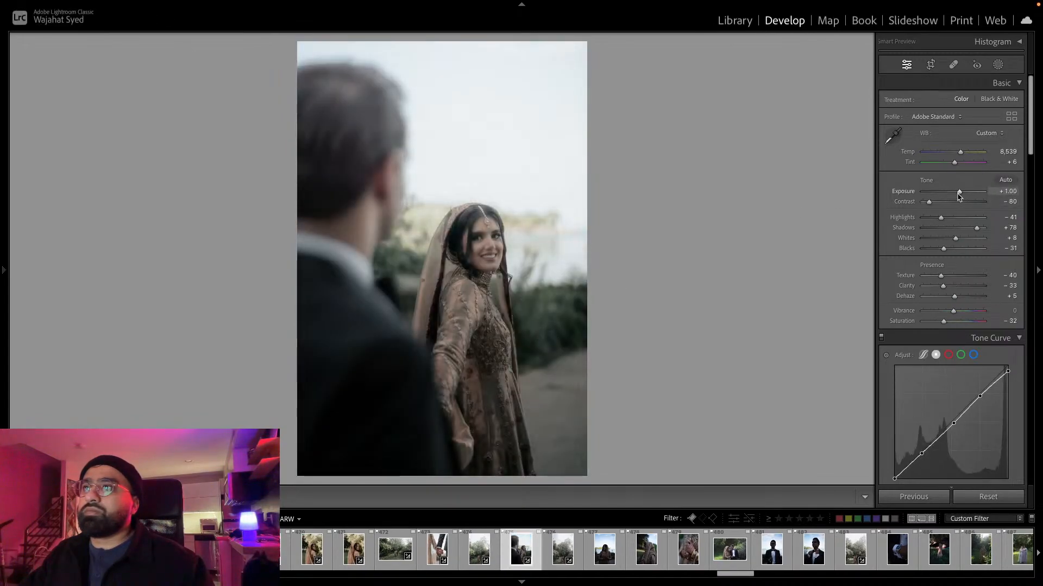
drag(960, 152, 969, 152)
drag(959, 191, 959, 193)
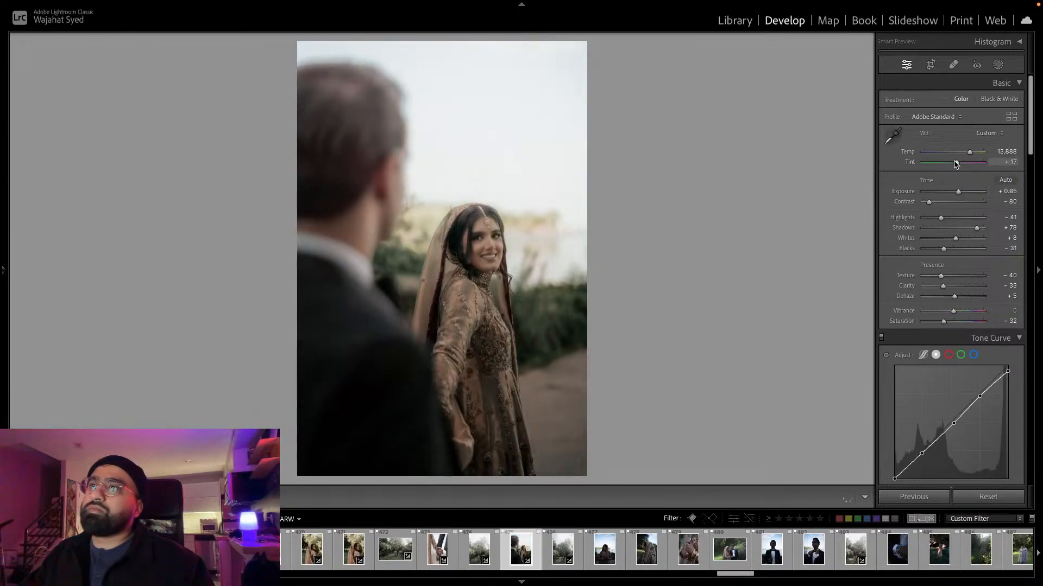
drag(955, 163, 955, 163)
Skip the already edited photo, paste the settings onto the bride's portrait by the water, and lower its Exposure to about −0.15.
key(Right)
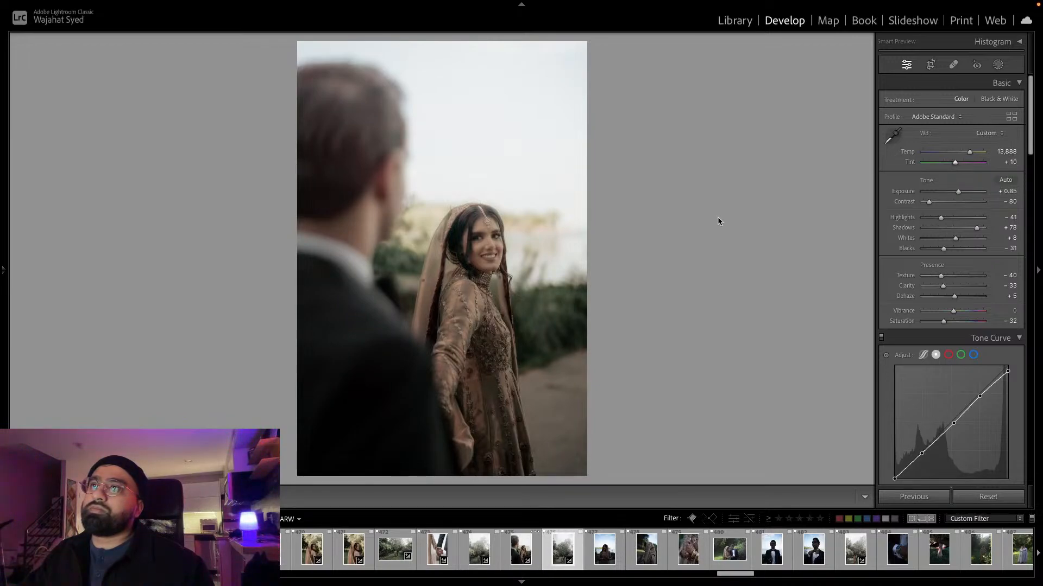
key(Right)
key(ctrl+shift+v)
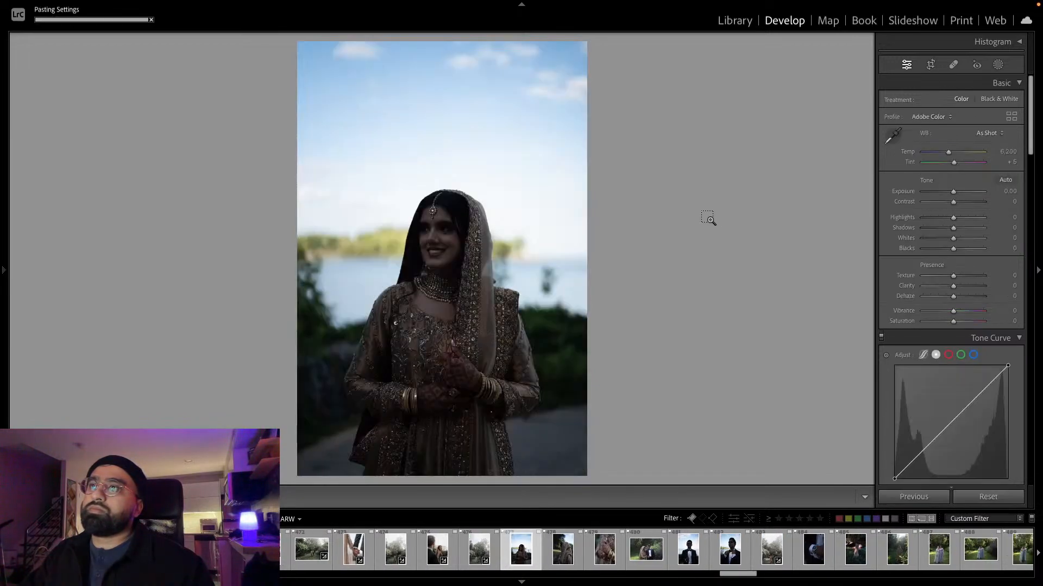
drag(960, 193, 956, 192)
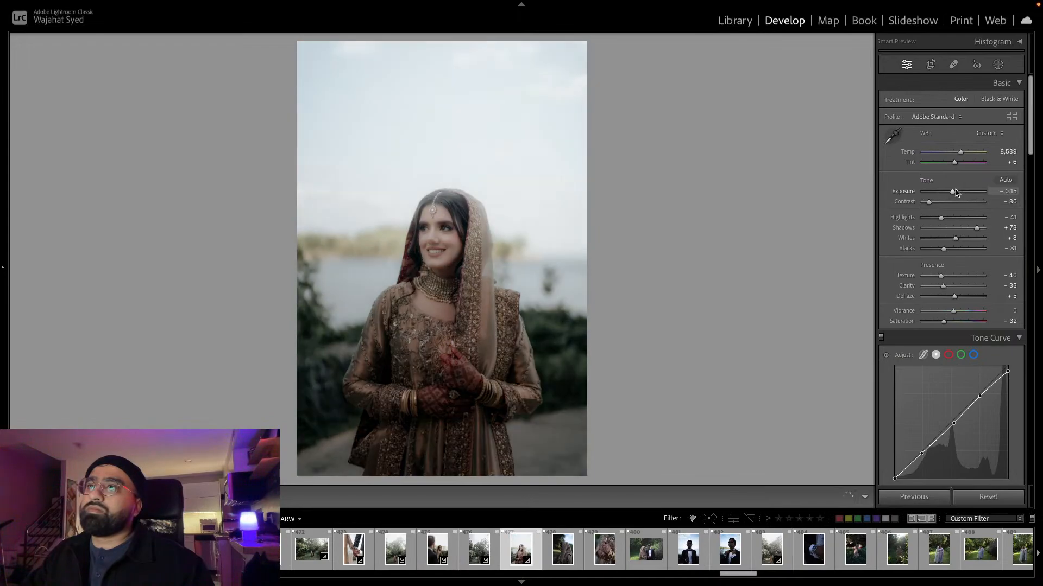
Delete the darkening gradient mask from the waterside bride portrait and reposition the remaining radial gradient over the sky.
click(997, 64)
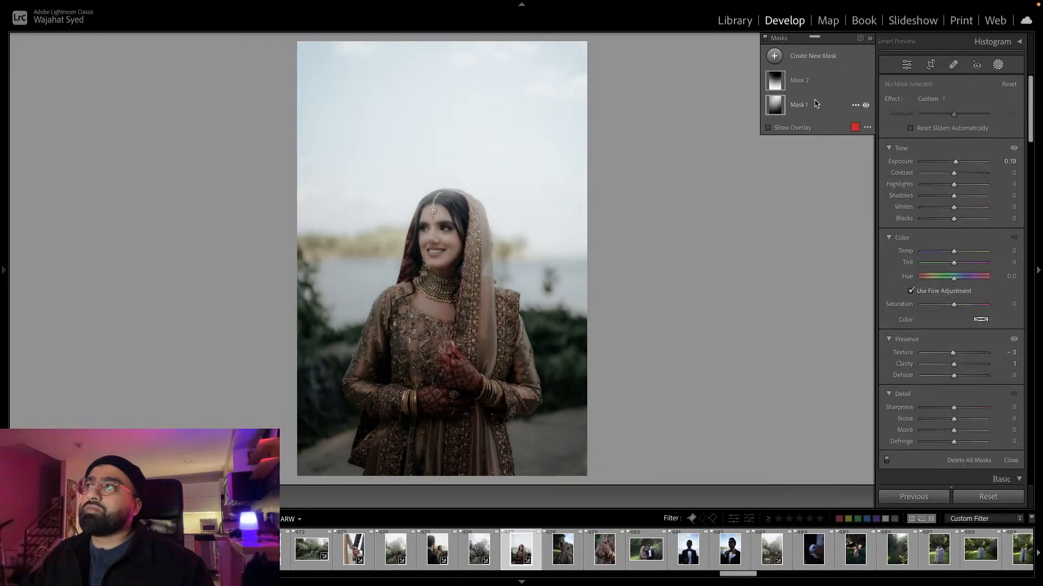
click(815, 103)
key(Delete)
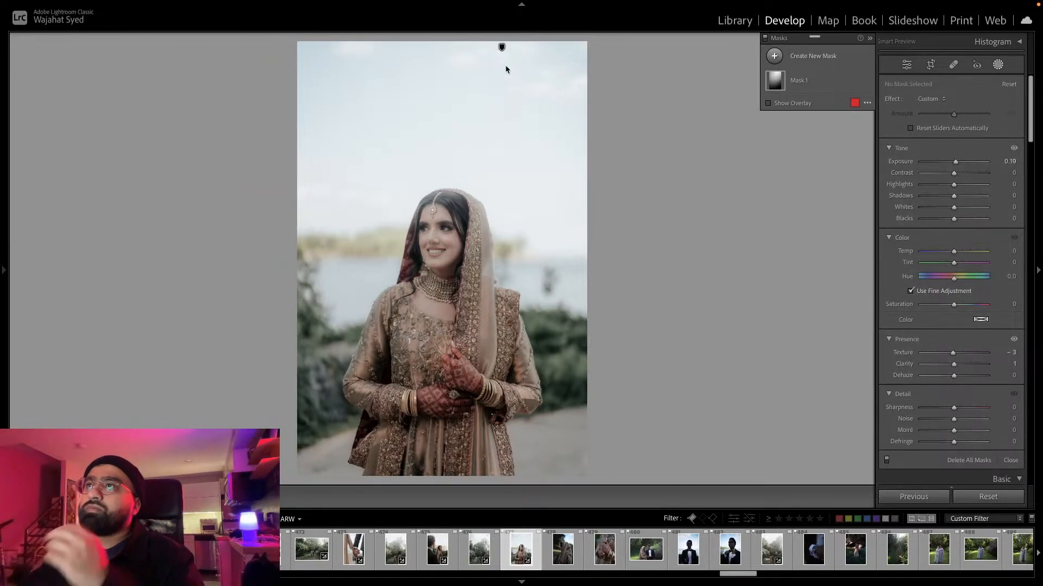
click(501, 49)
drag(497, 58, 540, 139)
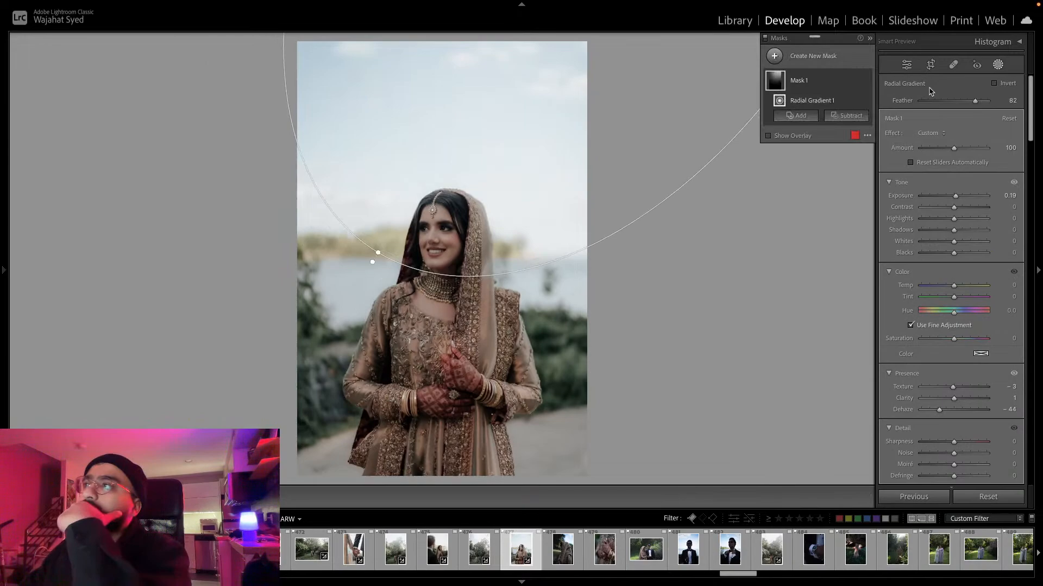
Set the waterside bride portrait's Exposure to +0.10, Highlights to −83 and Temp to 9,936.
click(998, 66)
drag(953, 192, 928, 224)
drag(960, 152, 963, 153)
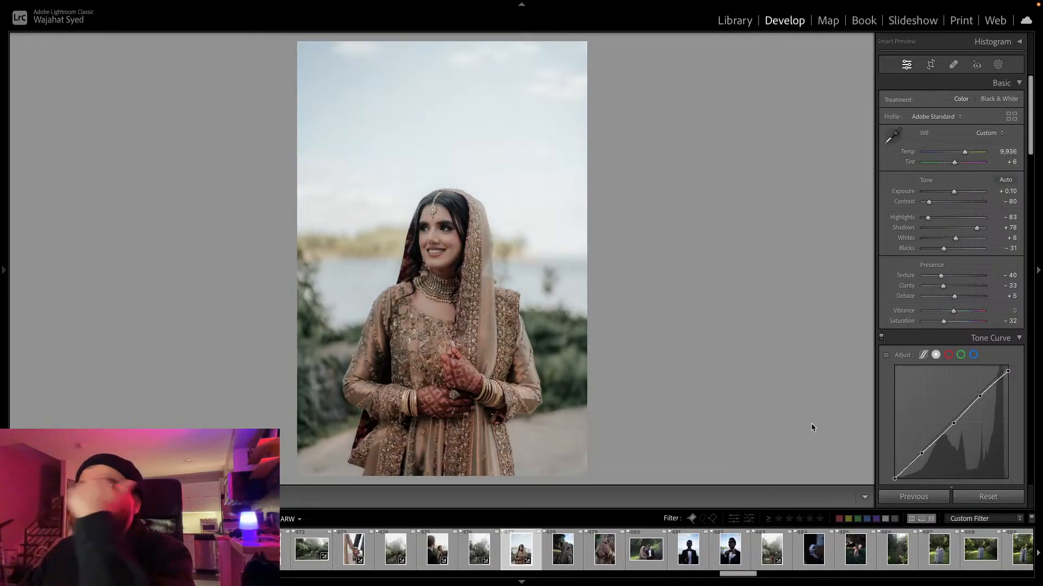
Copy the waterside bride portrait's settings, paste them onto the veiled side-profile photo, and set its Exposure to +0.70.
key(super+shift+c)
click(898, 261)
key(Right)
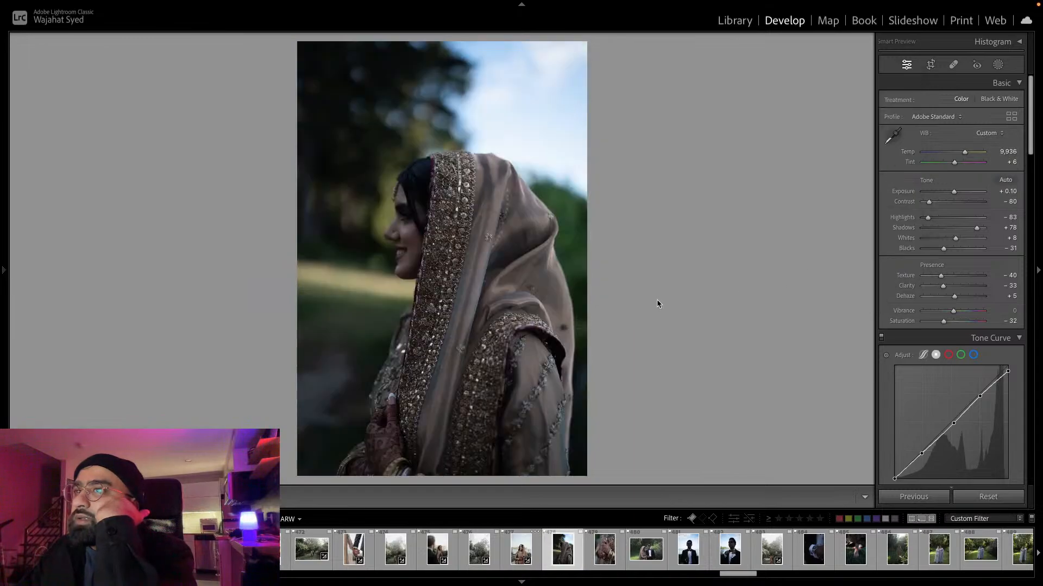
key(super+shift+v)
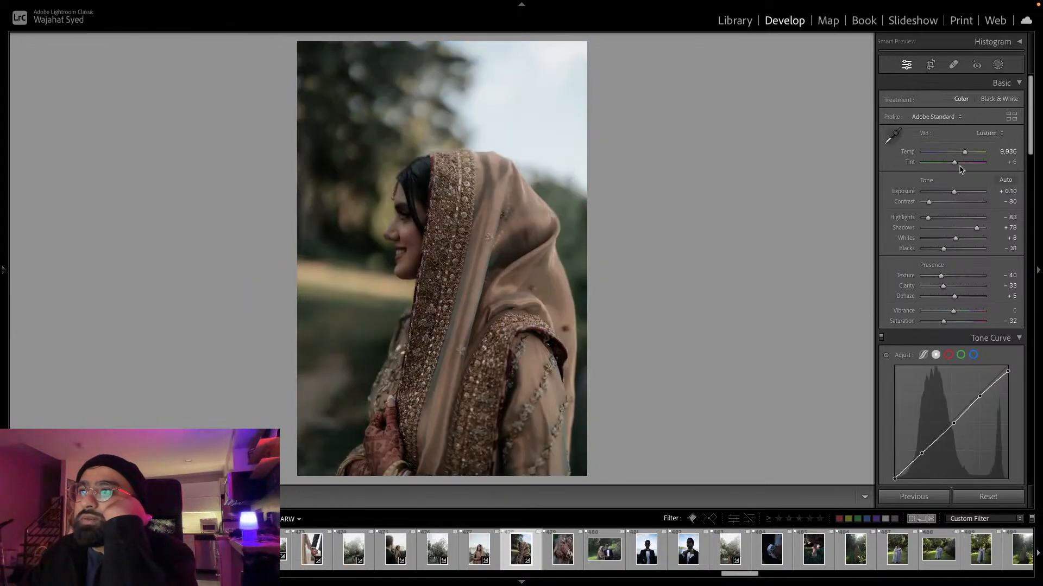
drag(955, 193, 958, 196)
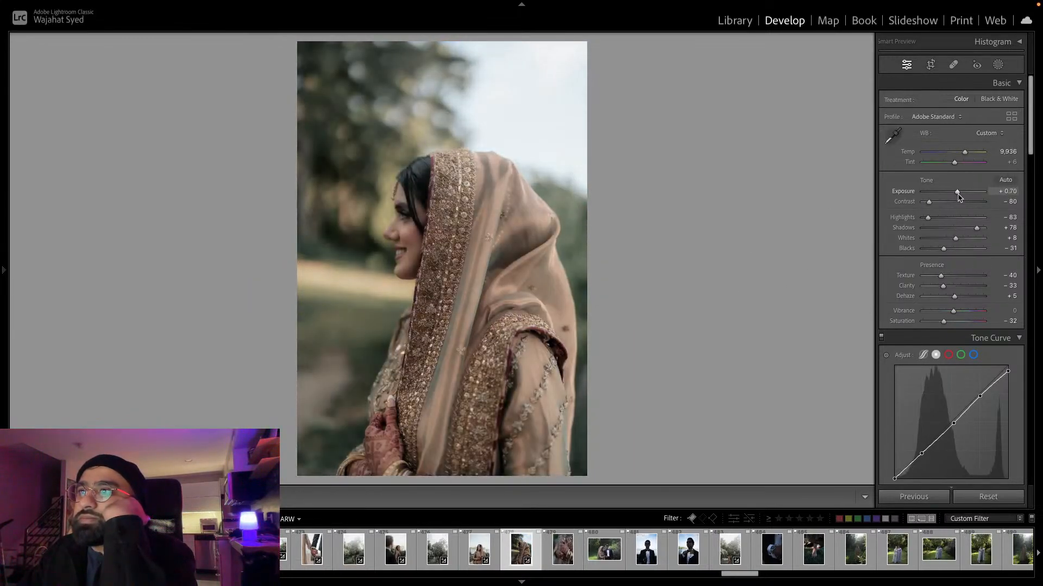
Straighten the veiled side-profile photo by rotating its crop about −3.41°.
click(931, 65)
drag(755, 163, 747, 131)
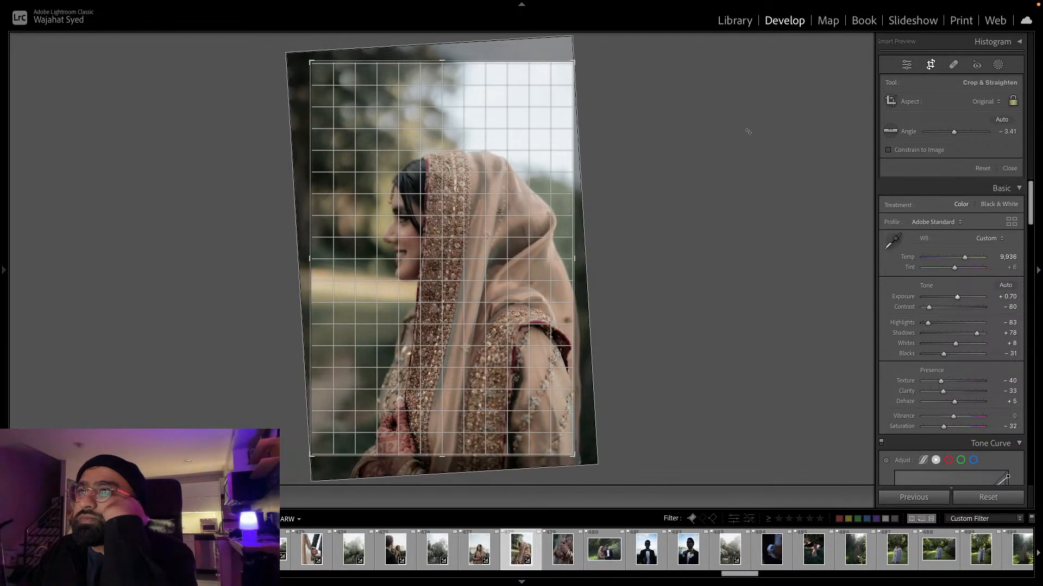
double_click(431, 249)
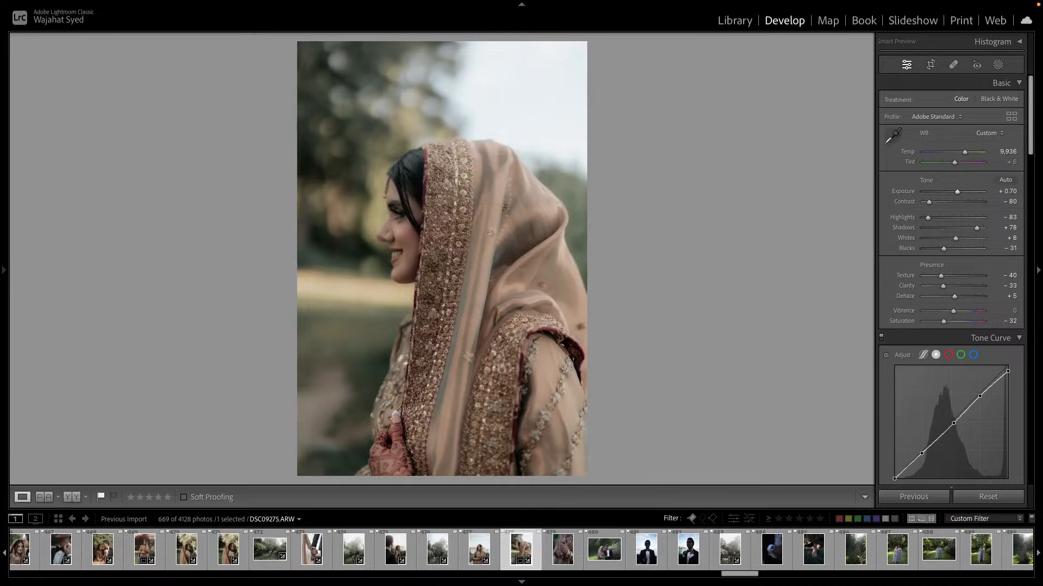
Copy the side-profile photo's settings, paste them onto the hennaed hands close-up, and lower its Exposure to about +0.35.
key(super+shift+c)
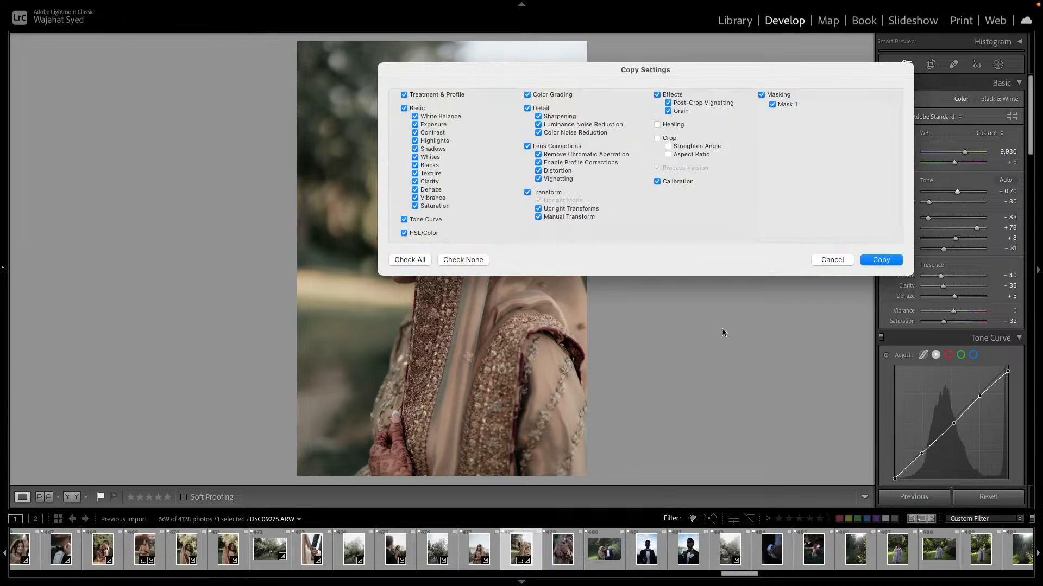
click(878, 260)
key(Right)
key(super+shift+v)
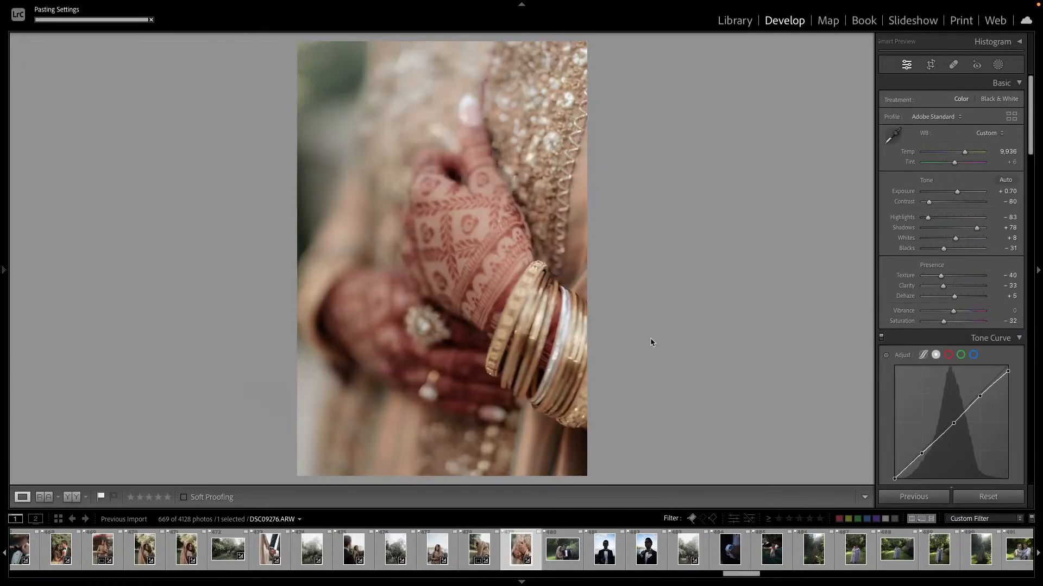
click(954, 196)
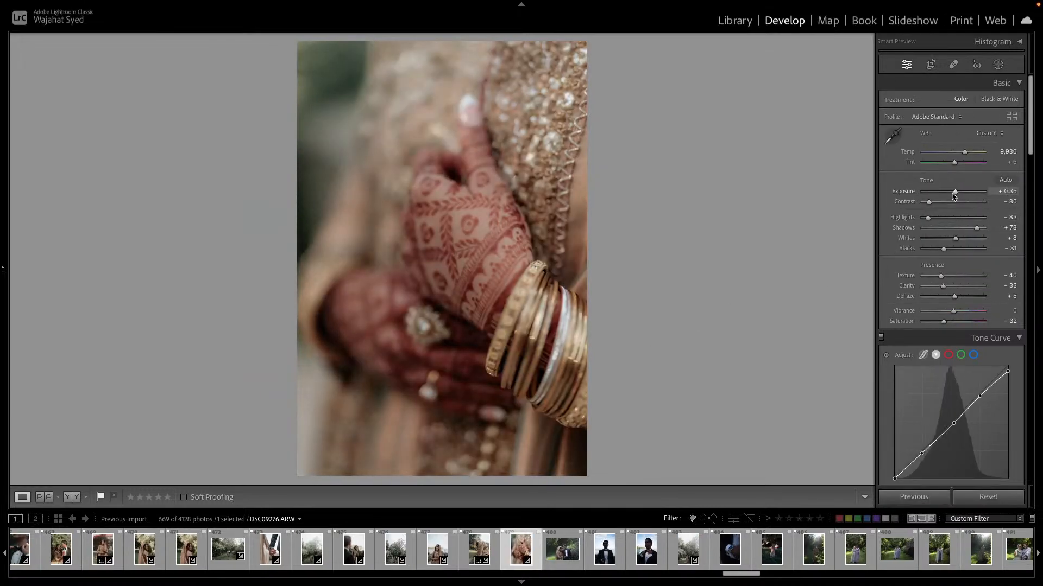
Copy the hands close-up's settings and paste them onto the horizontal photo of the couple in the garden.
key(super+shift+c)
click(878, 261)
key(Right)
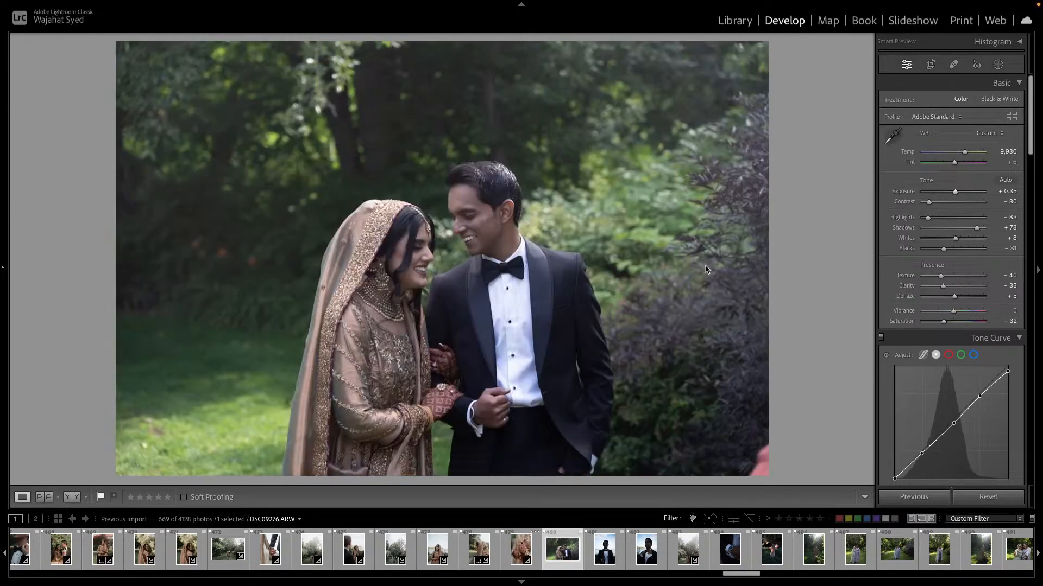
key(super+shift+v)
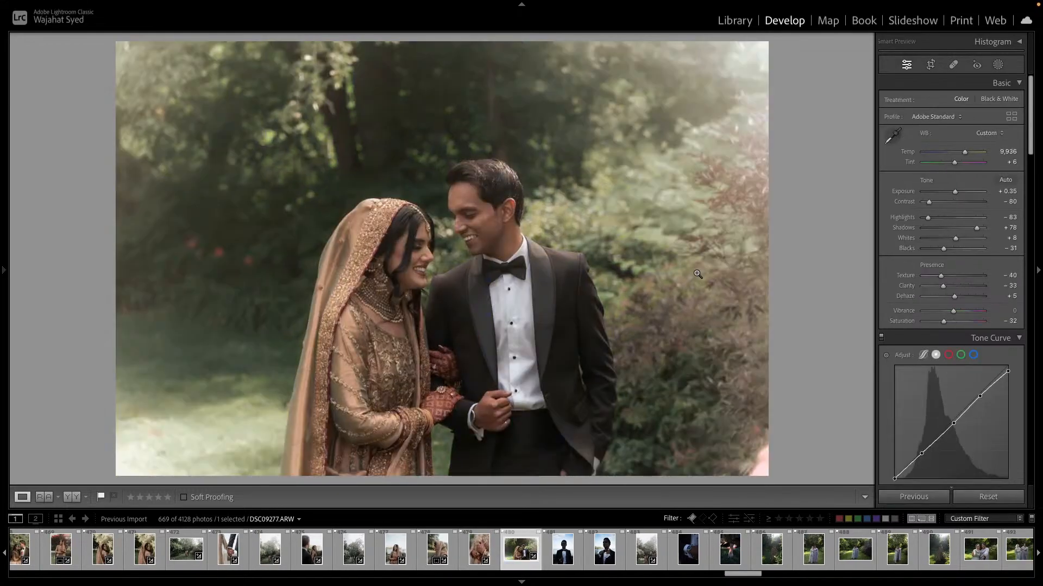
Reposition the radial gradient mask on the garden couple photo so it covers the upper background behind the couple.
click(999, 66)
click(808, 83)
drag(568, 149, 505, 159)
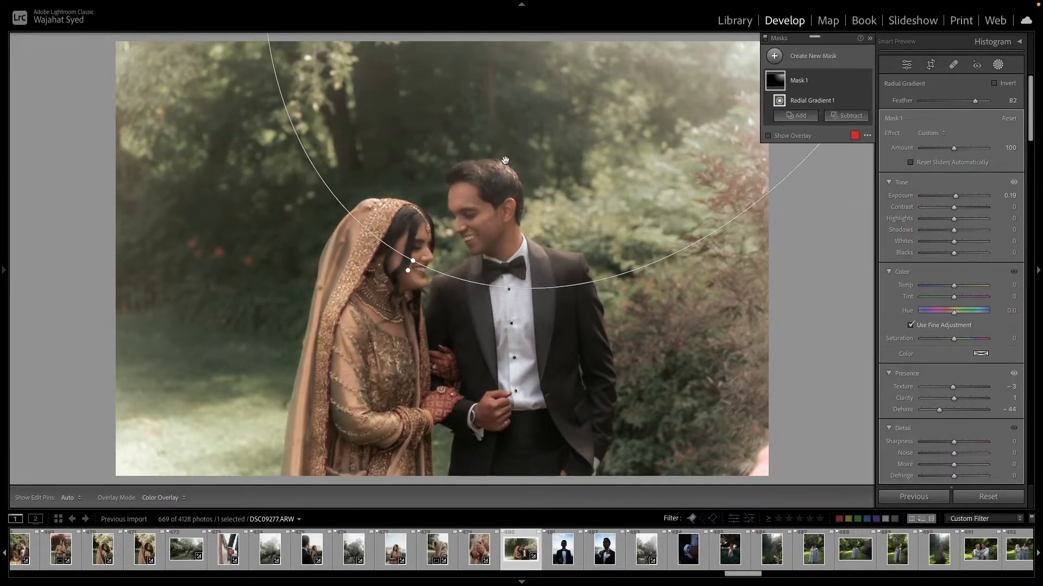
click(1002, 62)
Compare the garden couple photo with and without lens profile corrections, and leave the corrections disabled.
scroll(923, 299, down, 10)
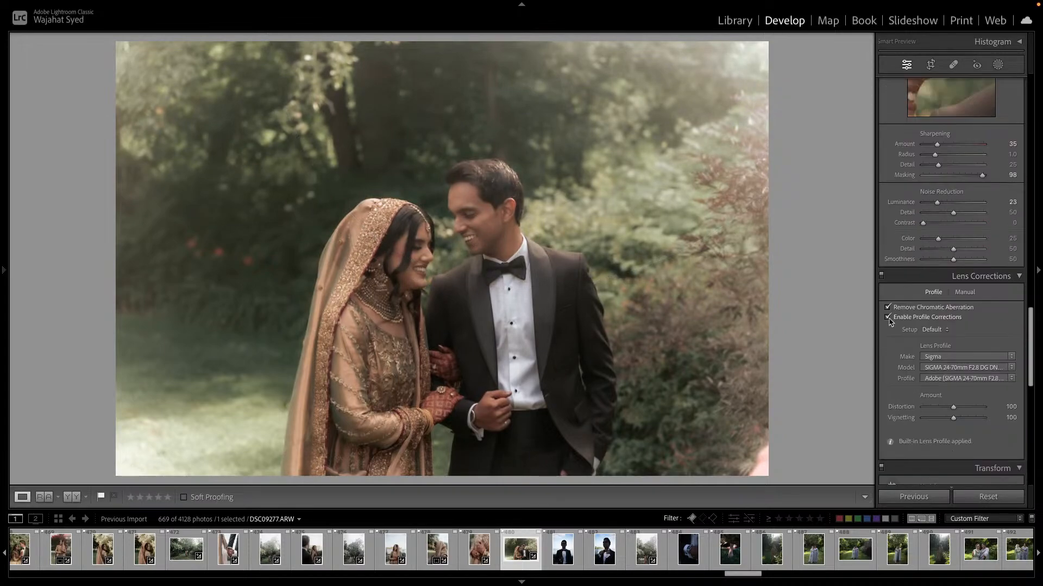
click(890, 320)
click(890, 321)
click(892, 321)
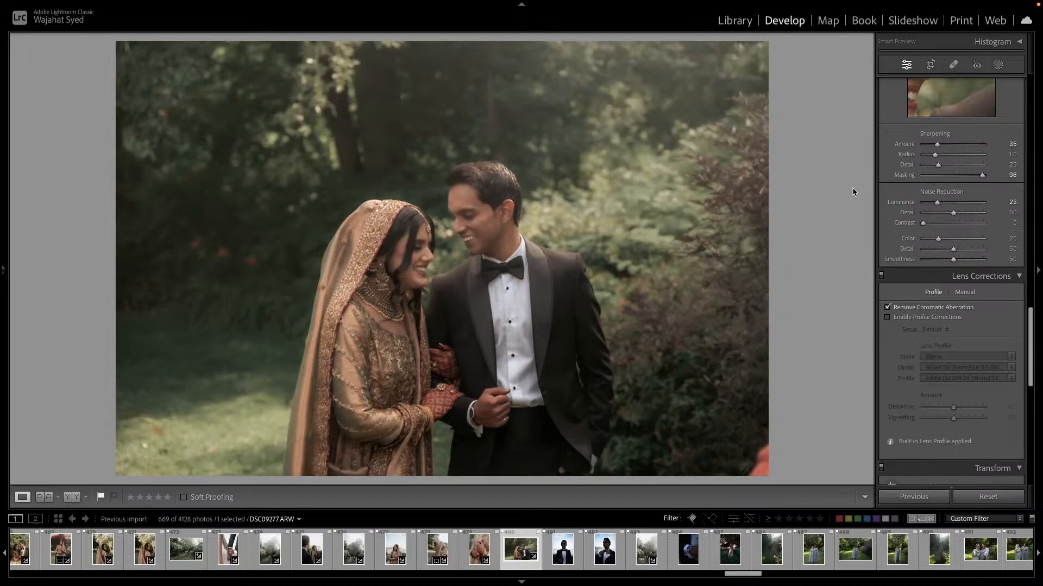
Crop the garden couple photo tighter around the bride and groom, keeping the original aspect ratio.
click(930, 64)
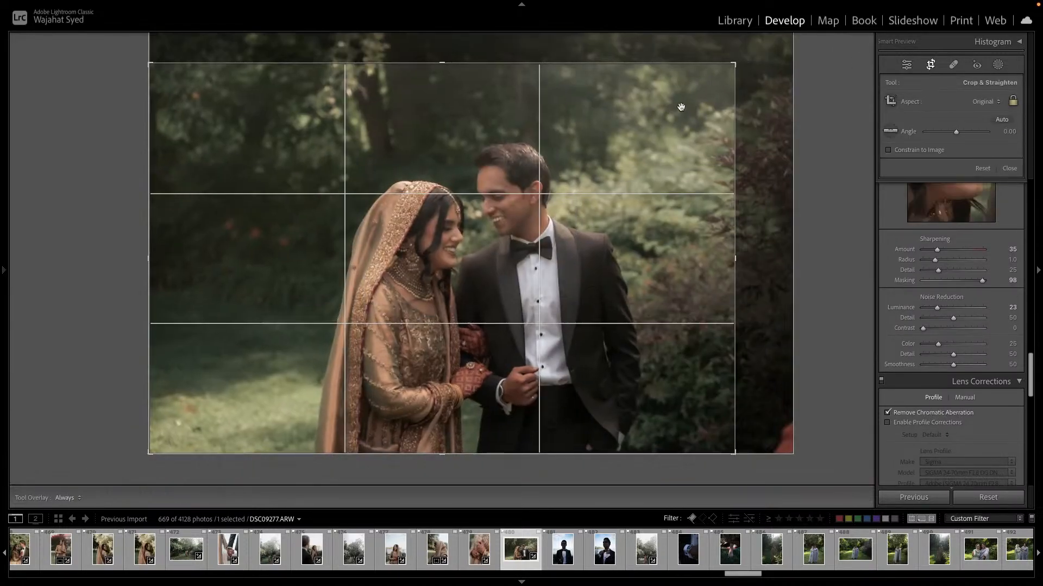
drag(681, 106, 626, 142)
key(Return)
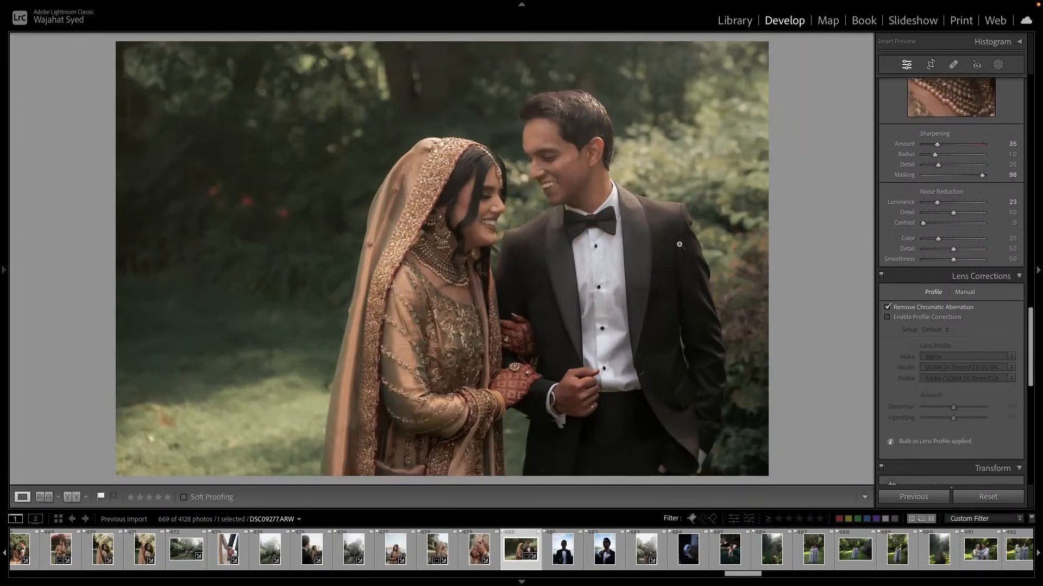
Paste the copied settings onto the two groom portraits and the wide photo of the couple under the trees.
key(Right)
key(ctrl+shift+v)
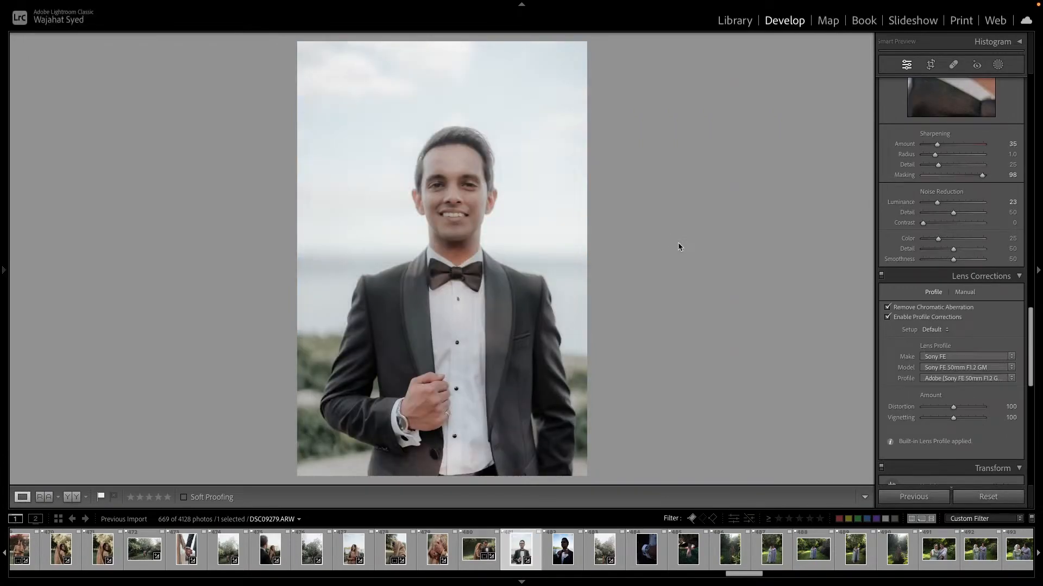
key(Right)
key(ctrl+shift+v)
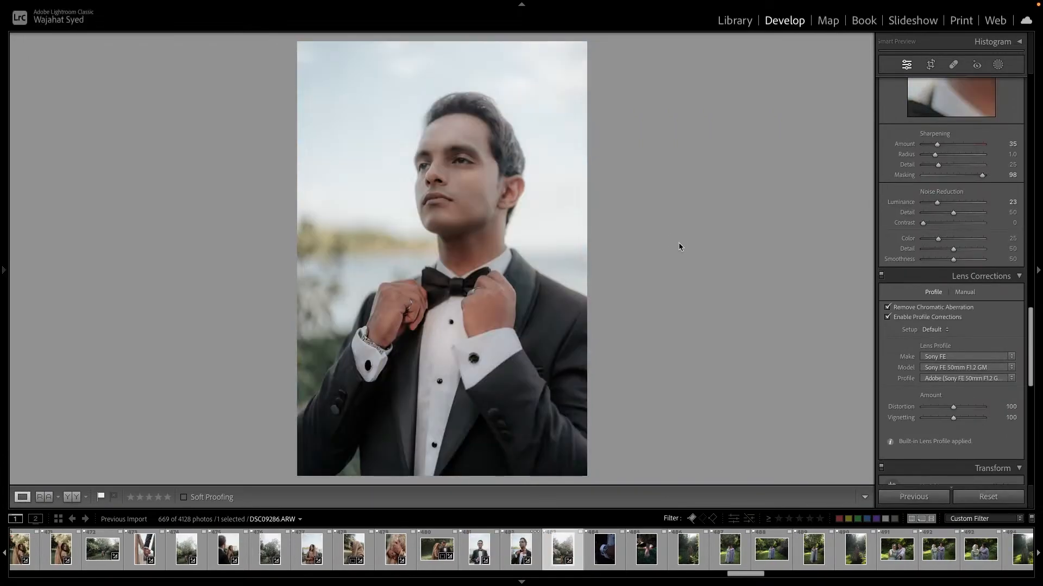
key(Right)
Paste the copied settings onto the groom's watch close-up and raise its Exposure to +1.85.
key(Right)
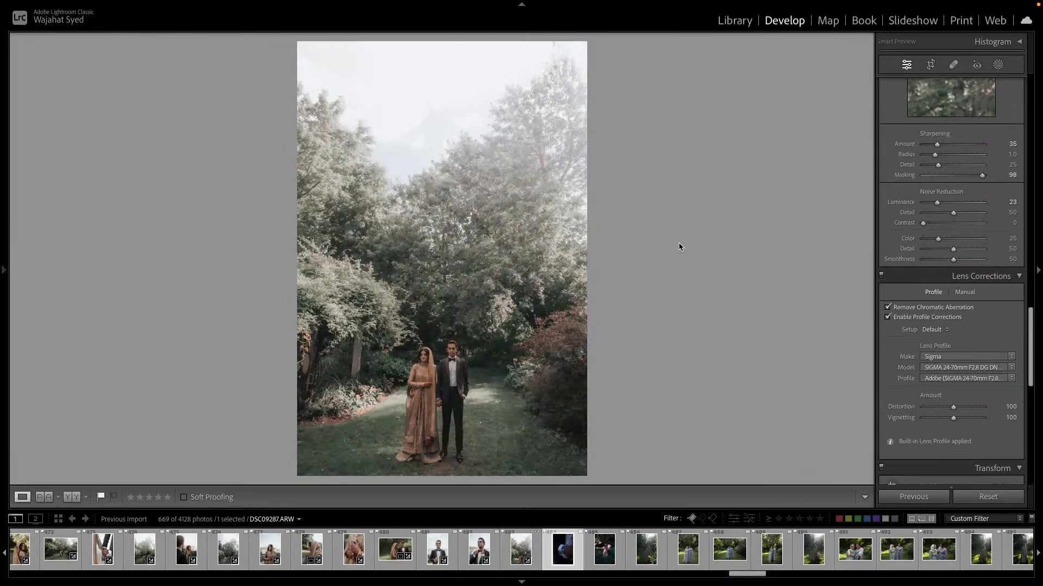
key(ctrl+shift+v)
scroll(1011, 152, up, 10)
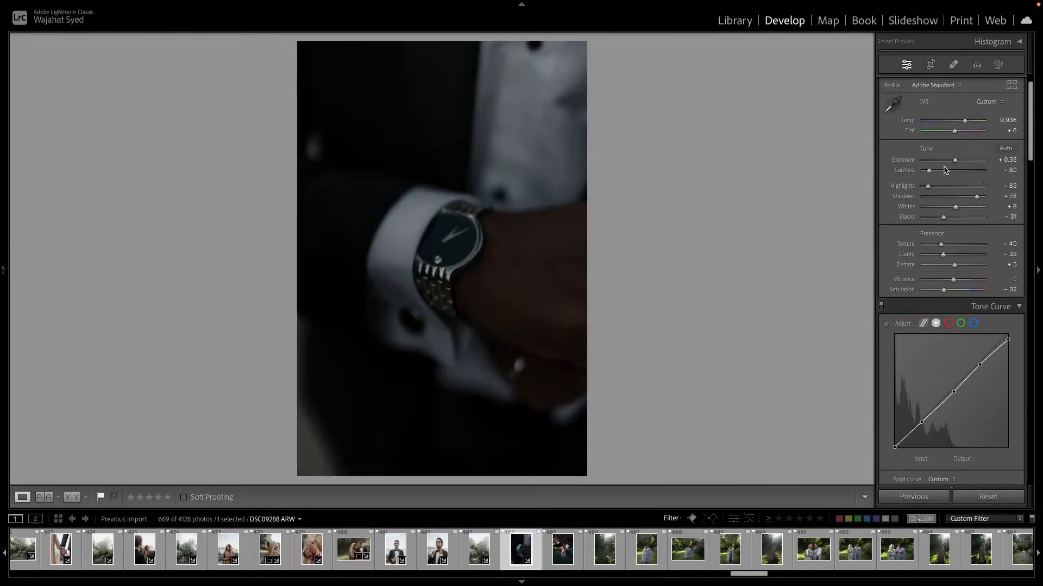
drag(957, 192, 965, 194)
Paste the settings onto the hennaed foot photo, set its Exposure to +0.75, and cool its Temp.
key(Right)
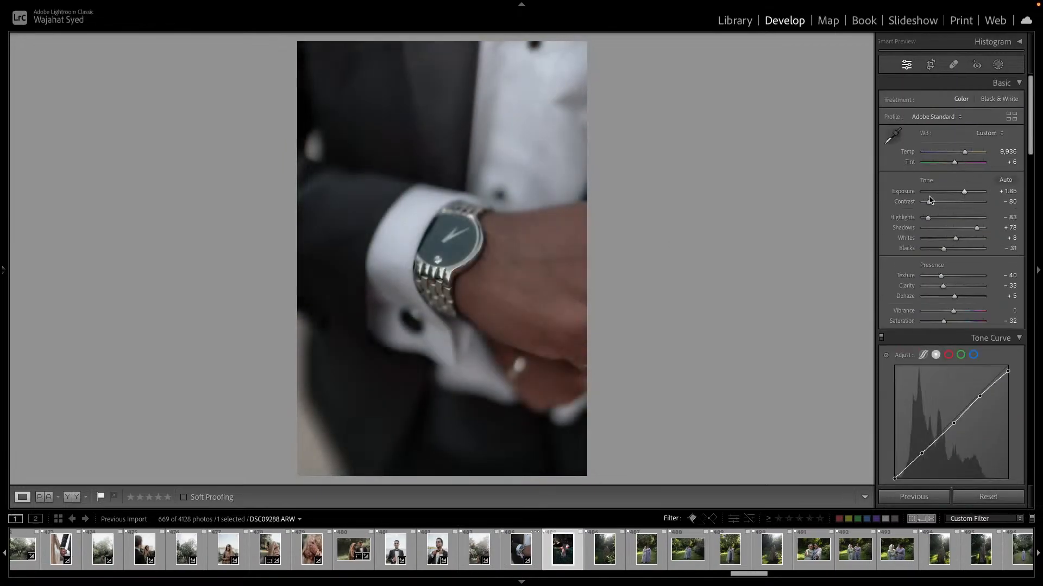
key(ctrl+shift+v)
drag(955, 191, 957, 192)
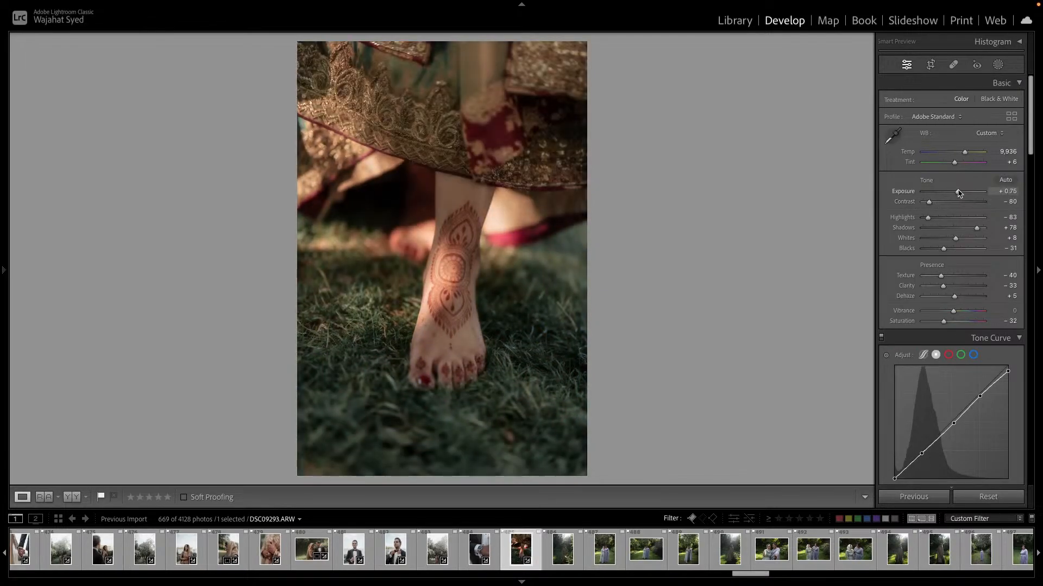
drag(964, 152, 955, 152)
Paste the settings onto the backlit bride in the garden and set Exposure to +1.10, Tint to +18 and Dehaze to +37.
key(Right)
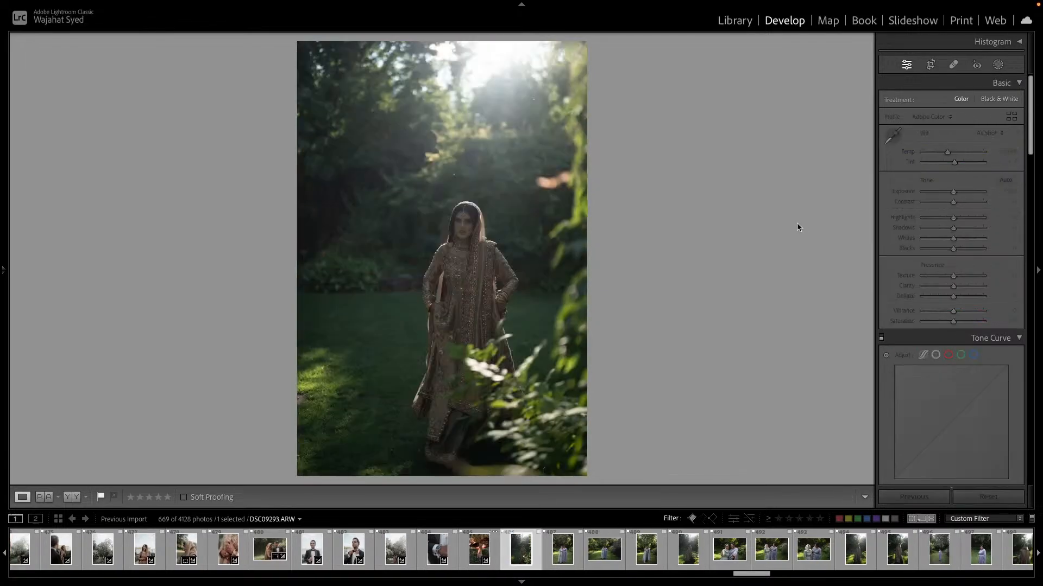
key(ctrl+shift+v)
drag(955, 191, 957, 162)
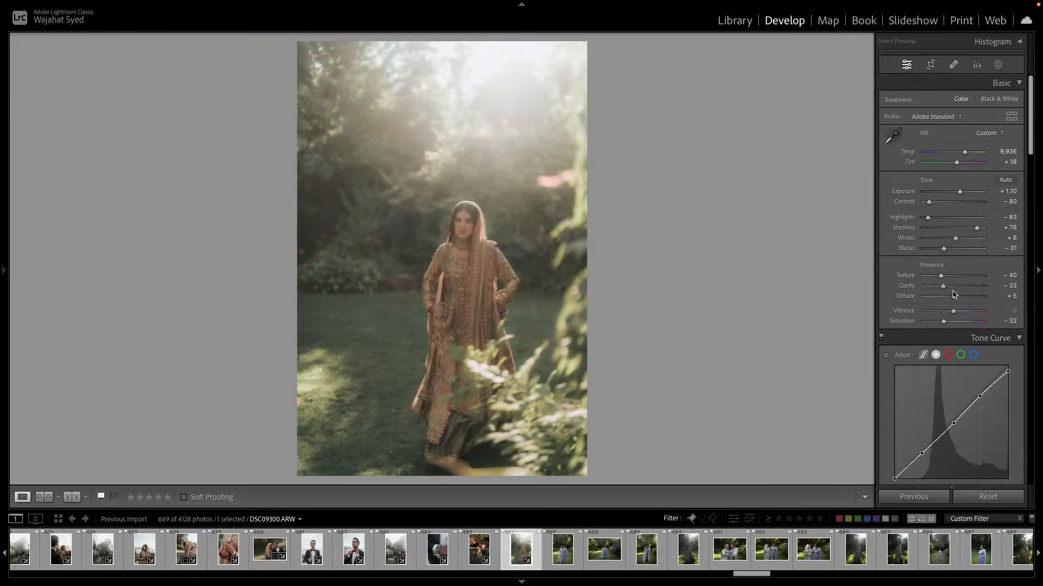
drag(954, 296, 964, 299)
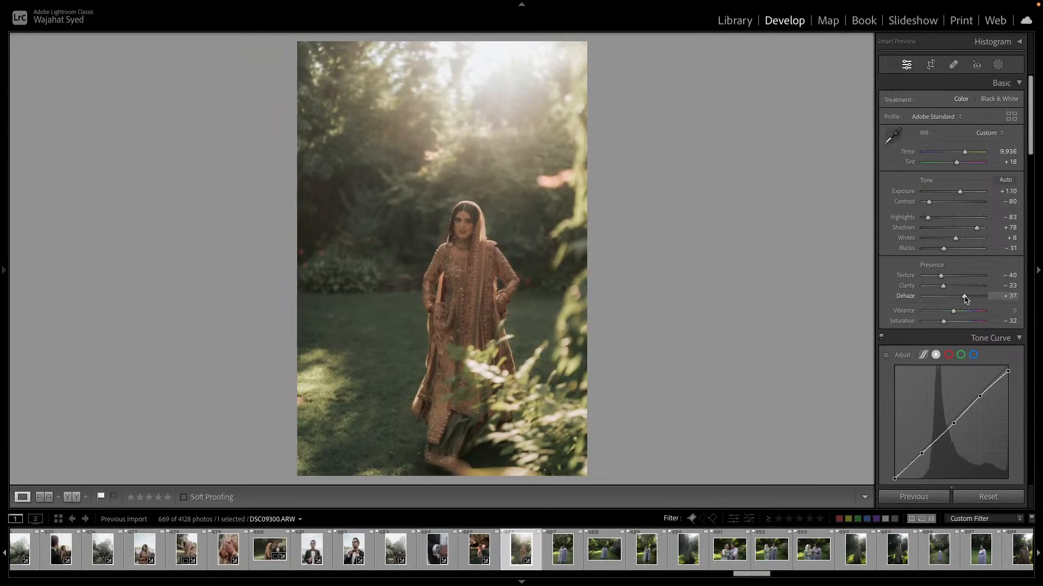
Crop the backlit bride photo tighter around her at the original aspect ratio, trimming the left side and top.
click(930, 65)
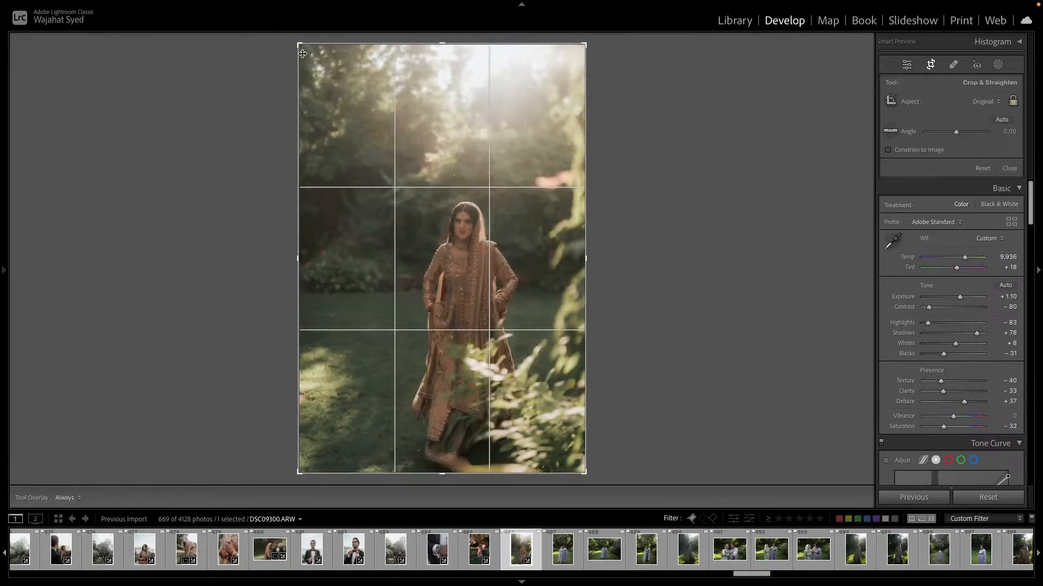
drag(302, 54, 329, 90)
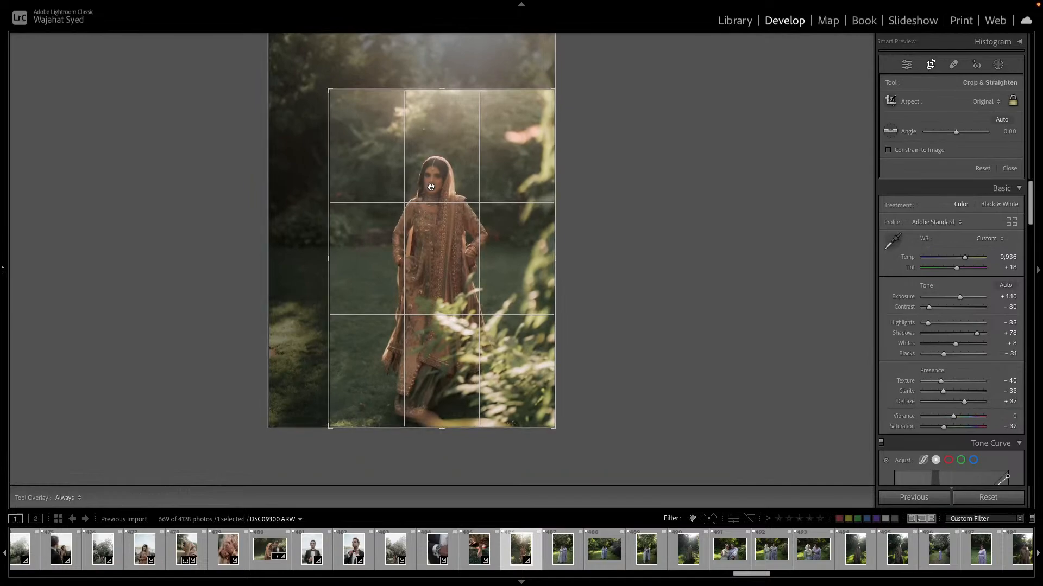
mouse_move(431, 187)
mouse_down()
mouse_move(432, 217)
mouse_move(430, 193)
mouse_up()
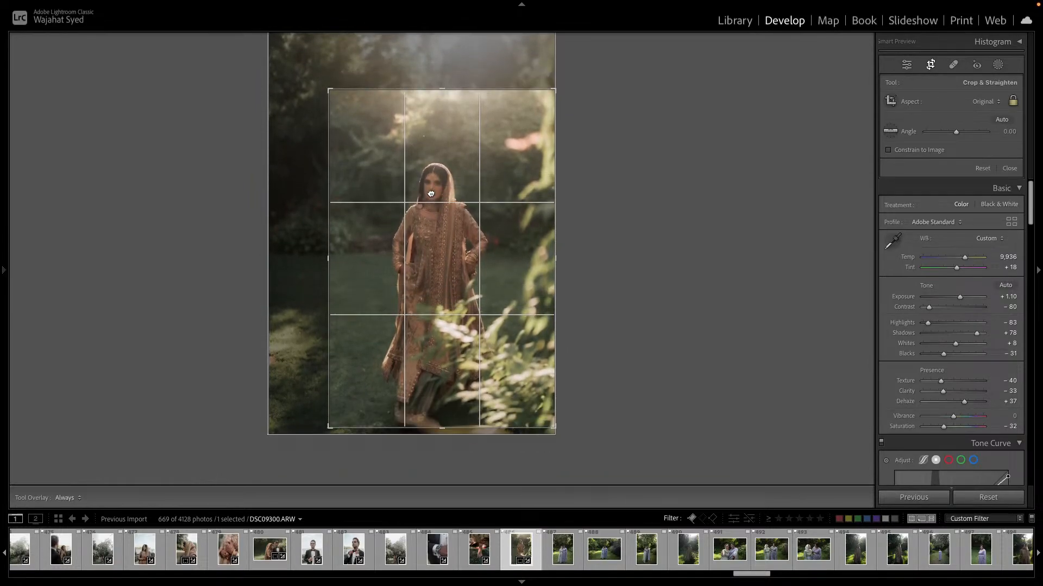
key(Return)
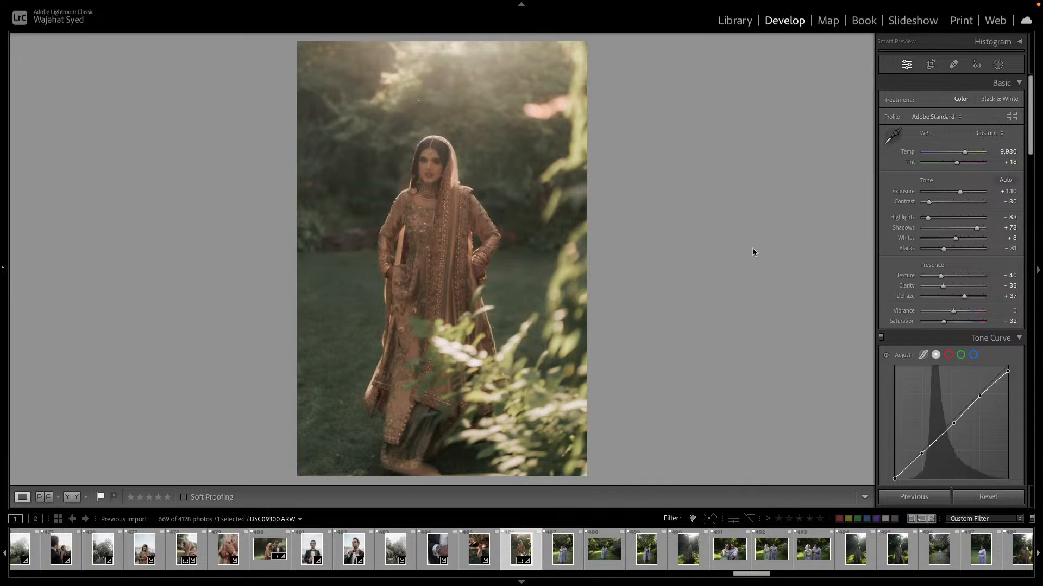
Copy the backlit bride photo's settings, paste them onto the portrait of two women on the lawn, and set its Exposure to +0.90.
key(ctrl+shift+c)
click(880, 258)
key(ctrl+shift+c)
click(888, 263)
key(Right)
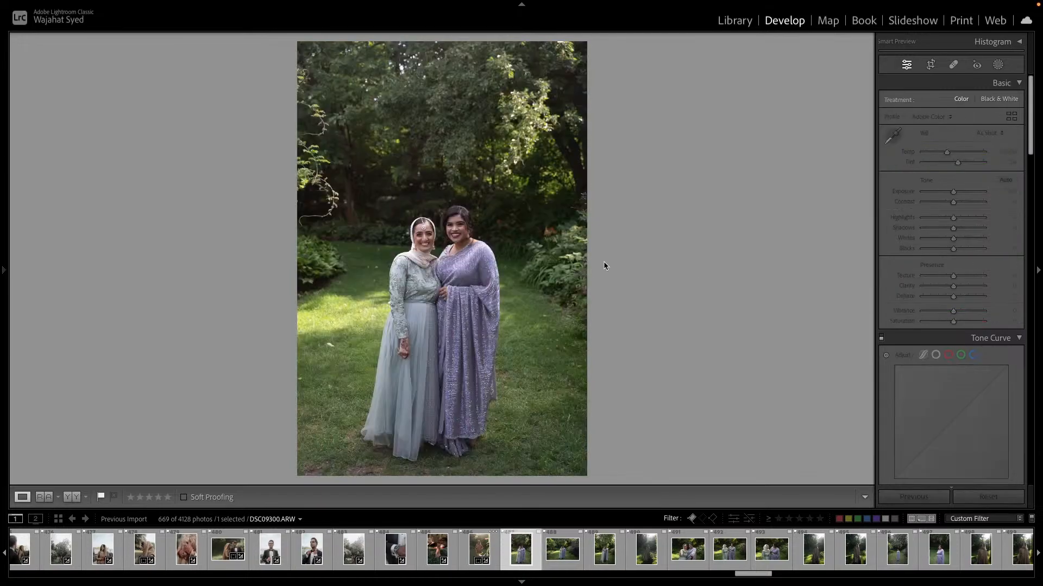
key(ctrl+shift+v)
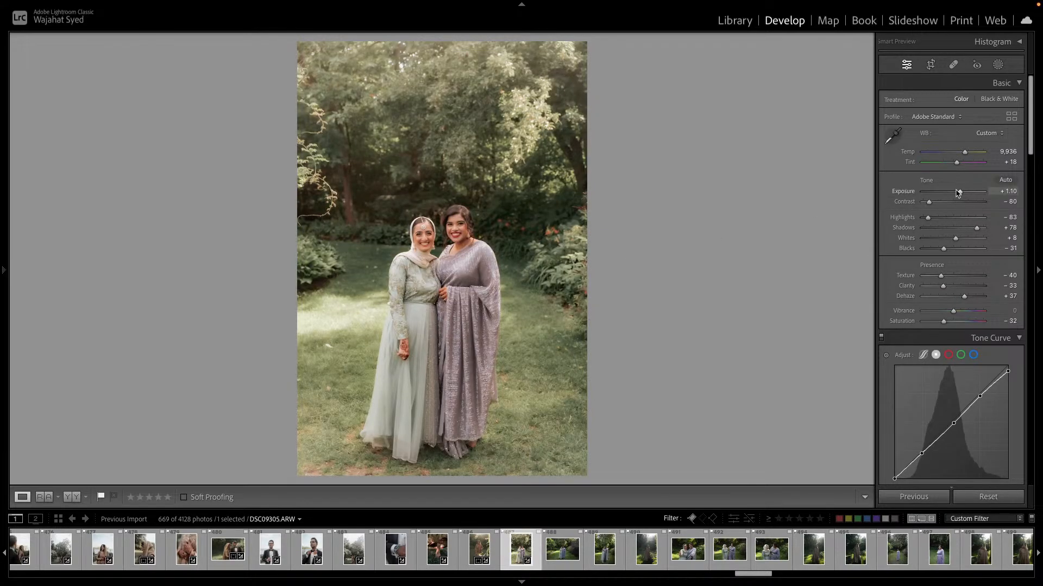
click(957, 192)
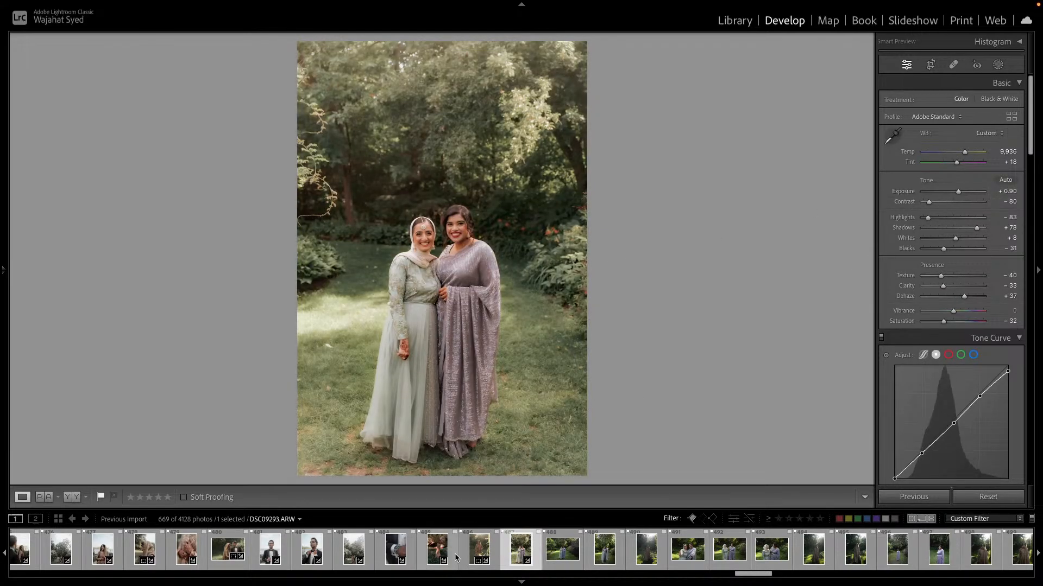
Find the earlier edited portrait of the couple embracing in the garden and copy its develop settings.
scroll(456, 556, up, 10)
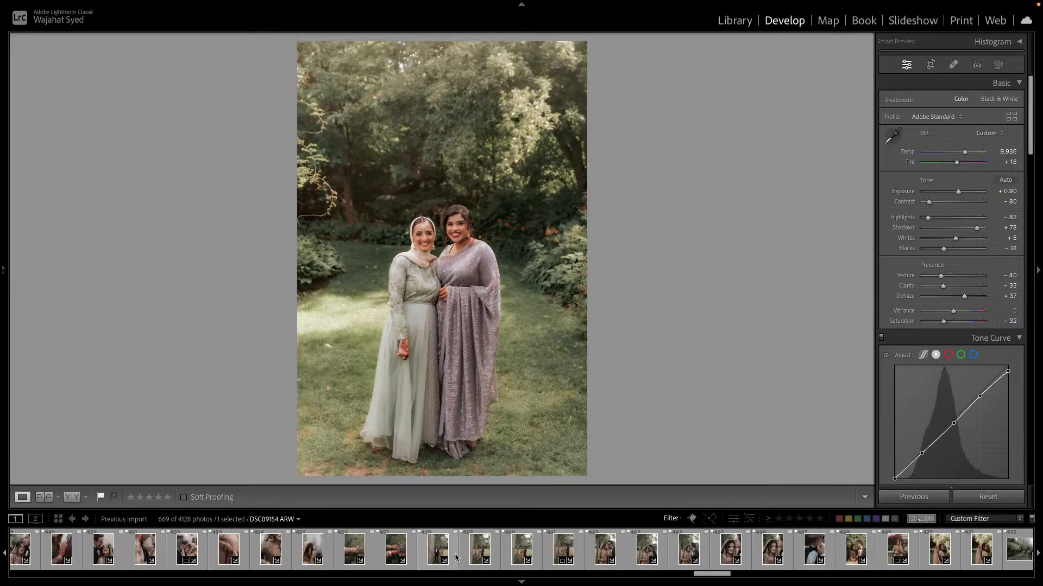
scroll(380, 556, up, 4)
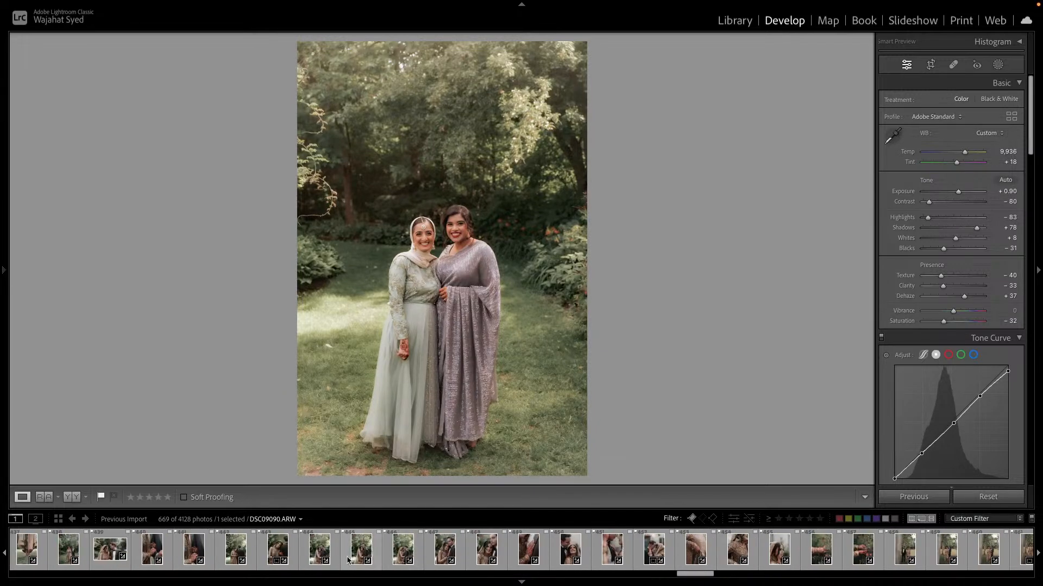
click(327, 557)
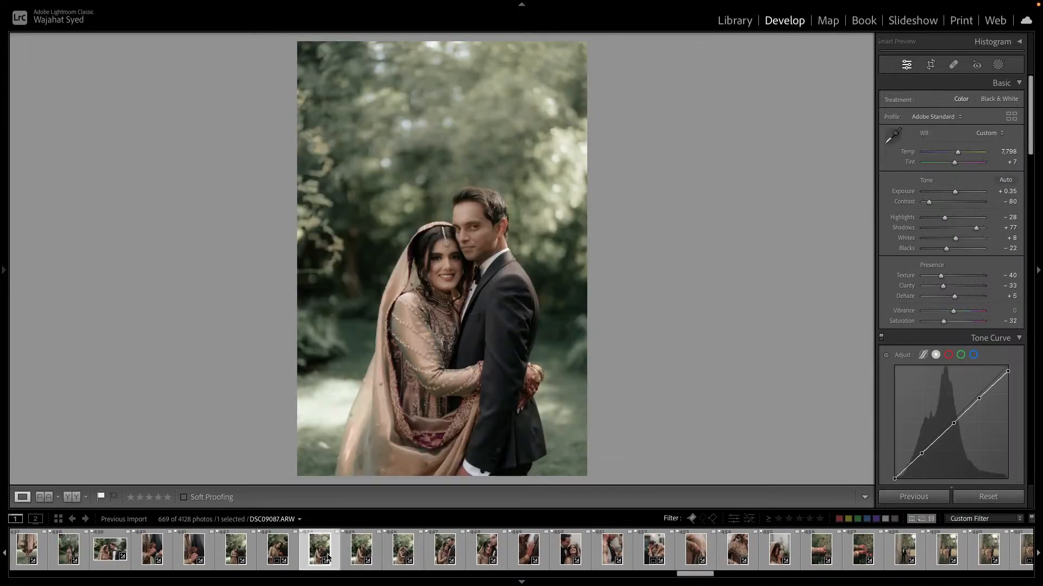
key(ctrl+shift+c)
click(882, 260)
Return to the portrait of the two women on the lawn and paste the embracing couple's develop settings onto it.
scroll(628, 557, down, 2)
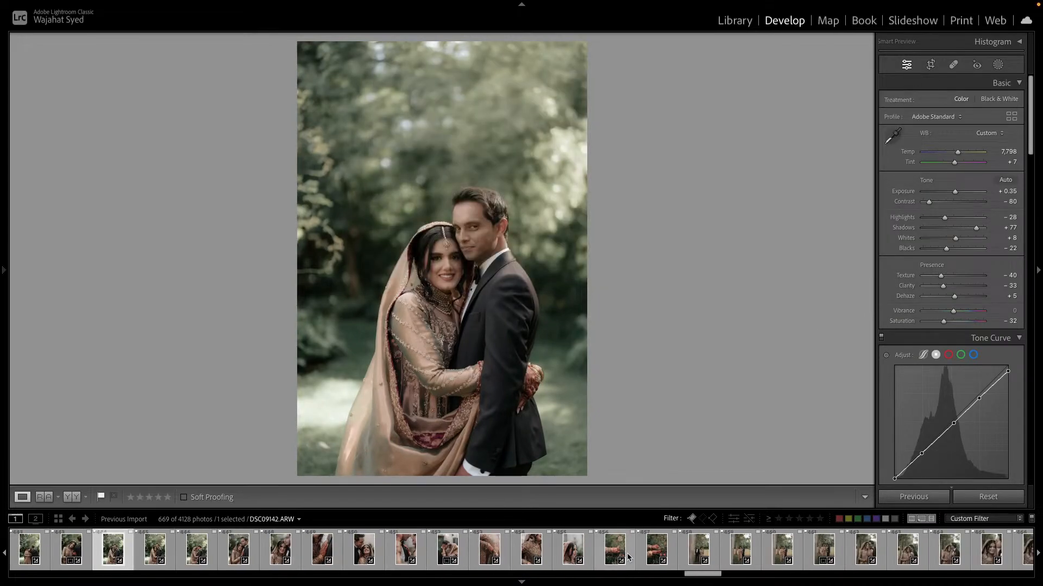
scroll(628, 557, down, 6)
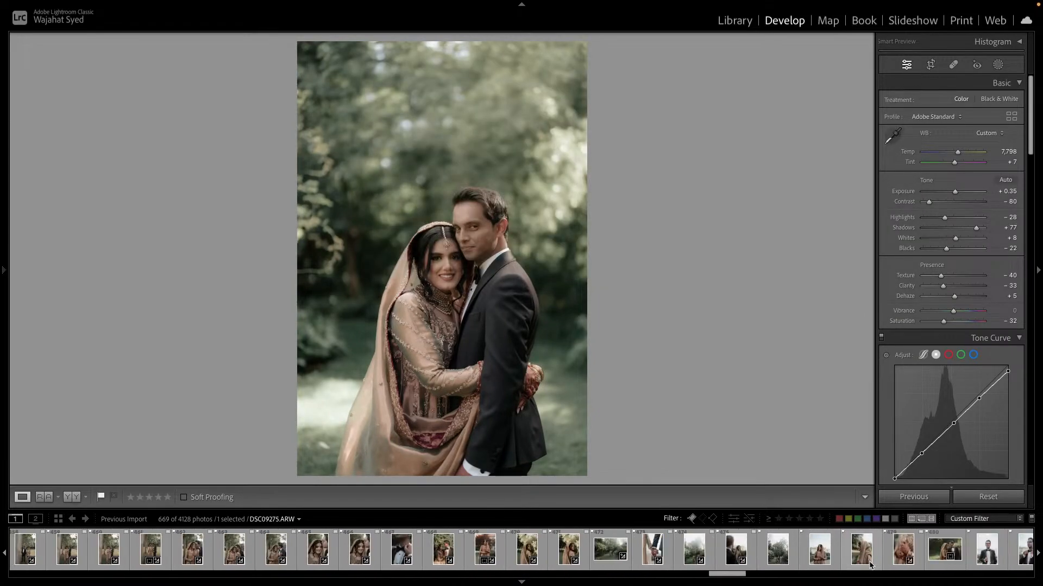
scroll(869, 565, down, 3)
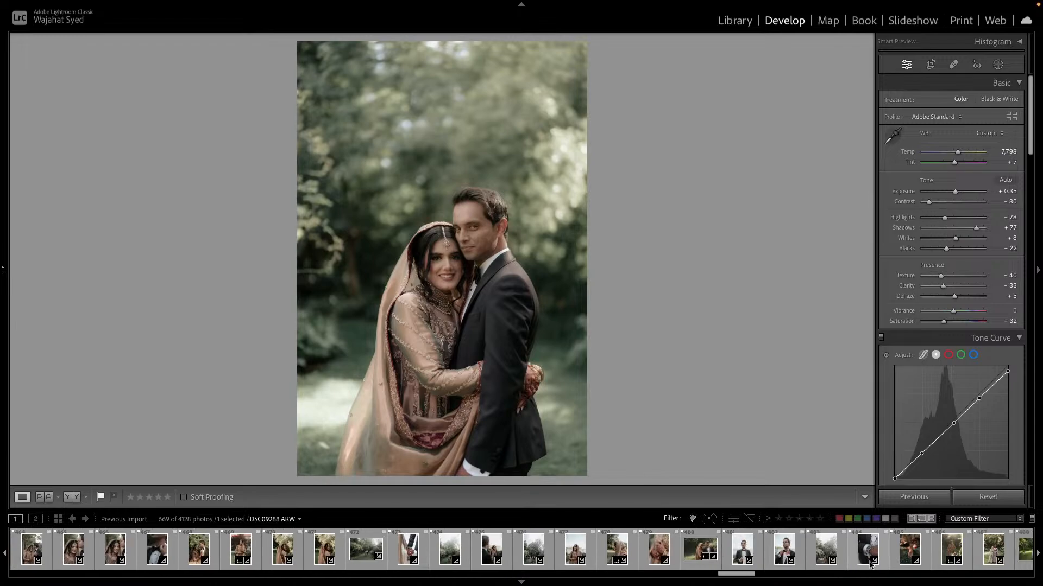
scroll(870, 565, down, 2)
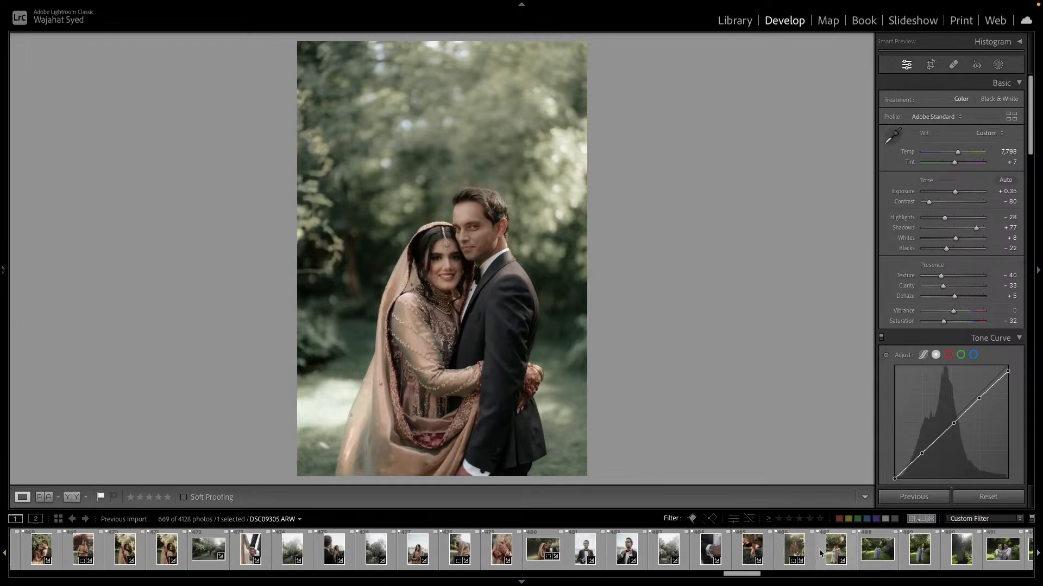
click(820, 553)
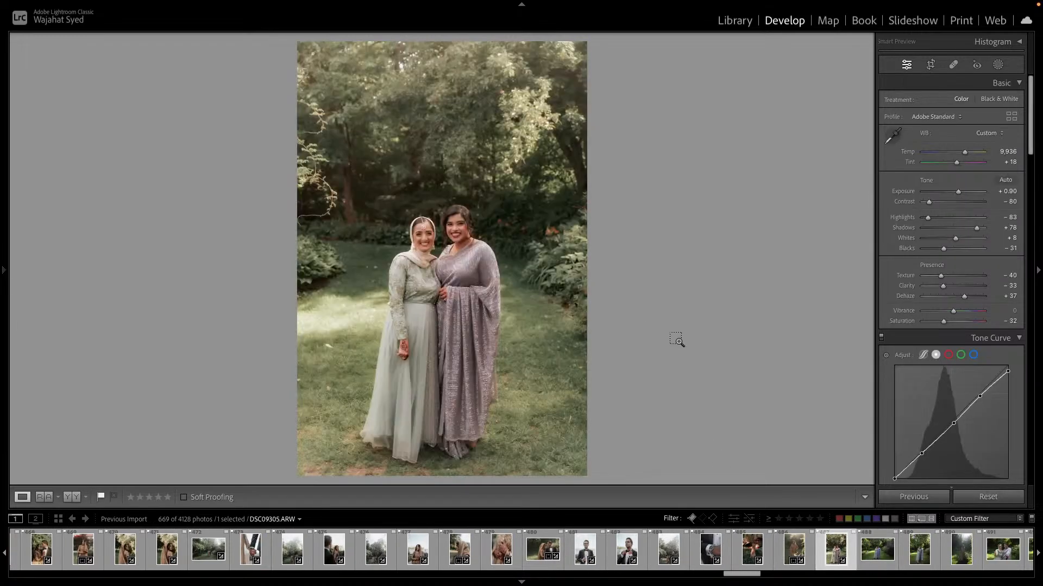
key(ctrl+shift+v)
click(622, 200)
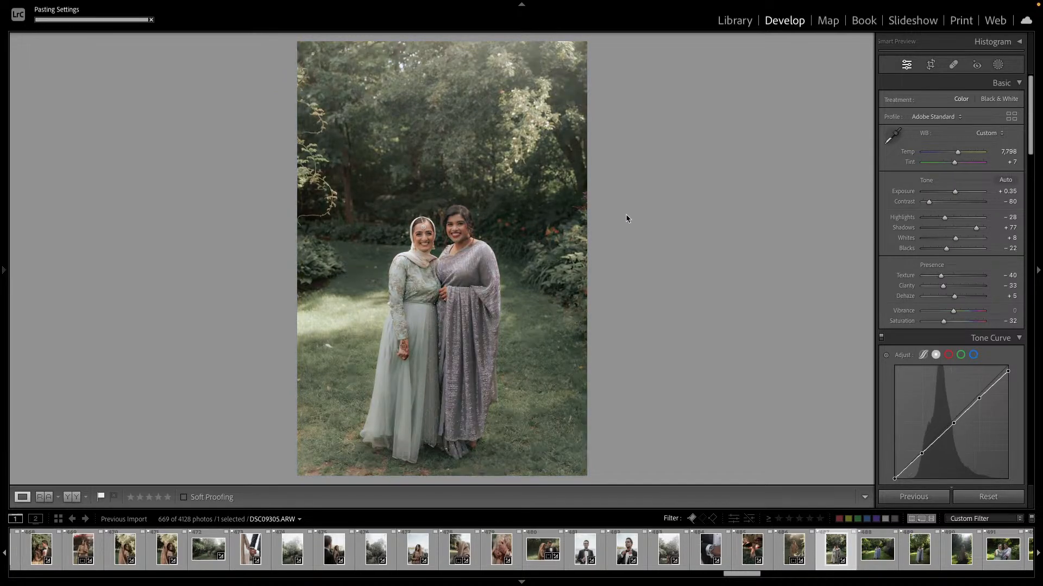
Copy this portrait's settings, paste them onto the wide landscape shot of the two women, and set its Exposure to +0.50.
key(ctrl+shift+c)
click(875, 260)
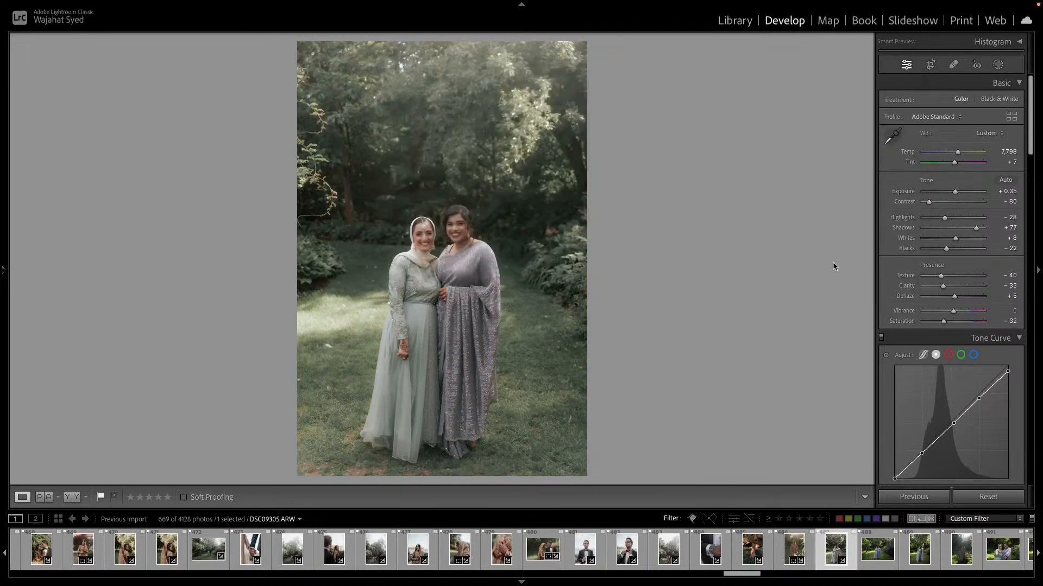
key(Right)
key(ctrl+shift+v)
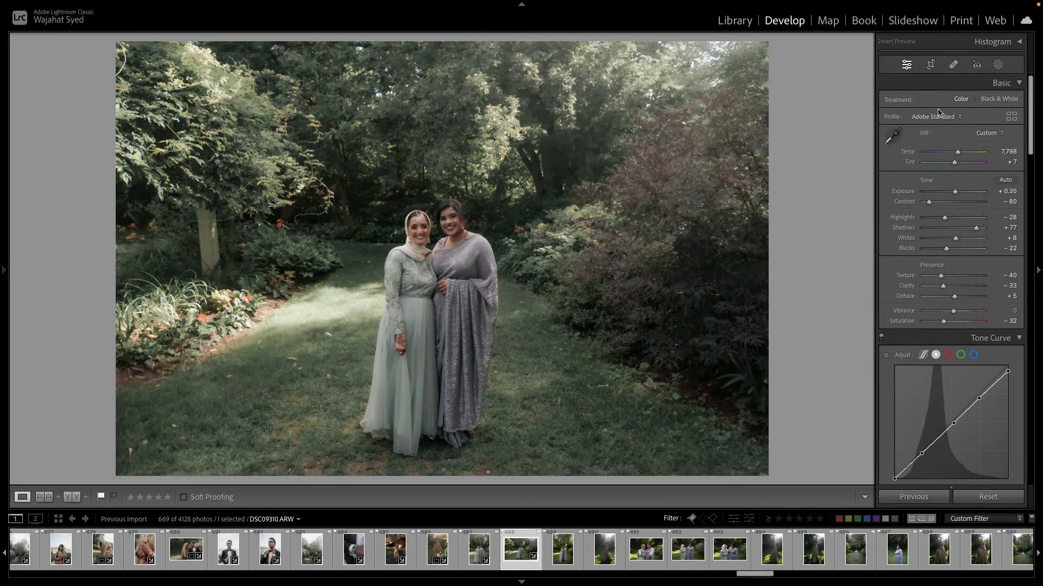
drag(956, 193, 959, 193)
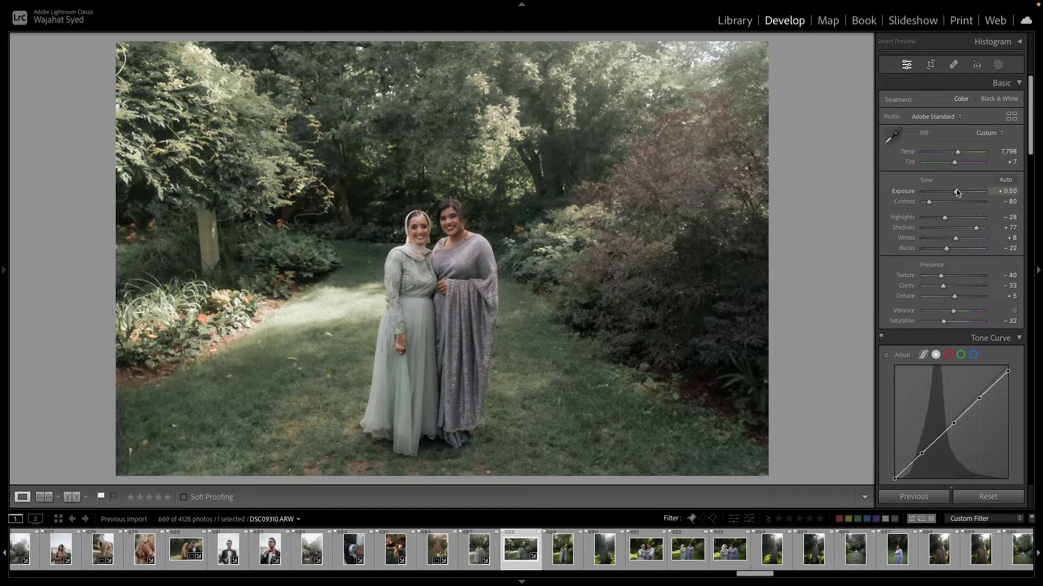
Straighten the wide landscape shot of the two women with a slight crop rotation.
click(932, 65)
drag(804, 96, 807, 103)
double_click(522, 199)
Paste the copied settings onto the full-length peace-sign portrait of the two women and the following backlit bride photo.
key(Right)
key(ctrl+shift+v)
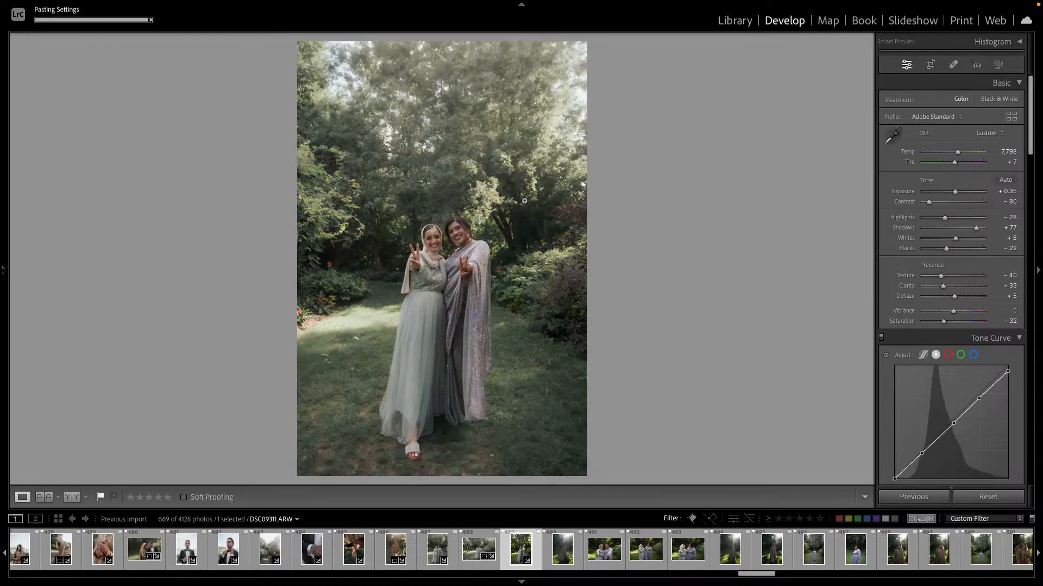
key(Right)
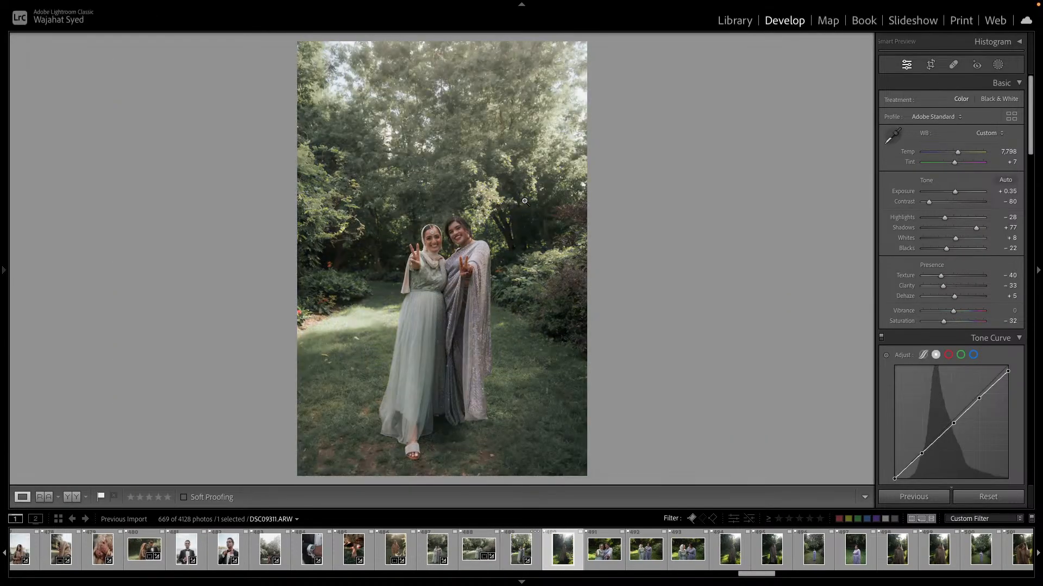
key(ctrl+shift+v)
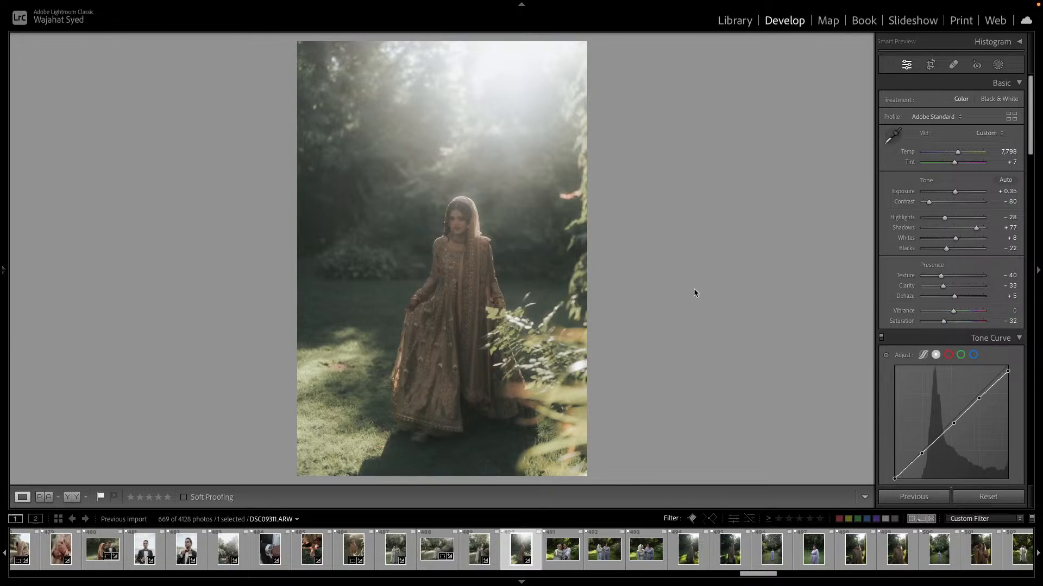
Set the backlit bride photo's Exposure to +0.80, Dehaze to +43 and Tint to +16, checking its radial gradient mask over the sunlight.
drag(956, 193, 960, 195)
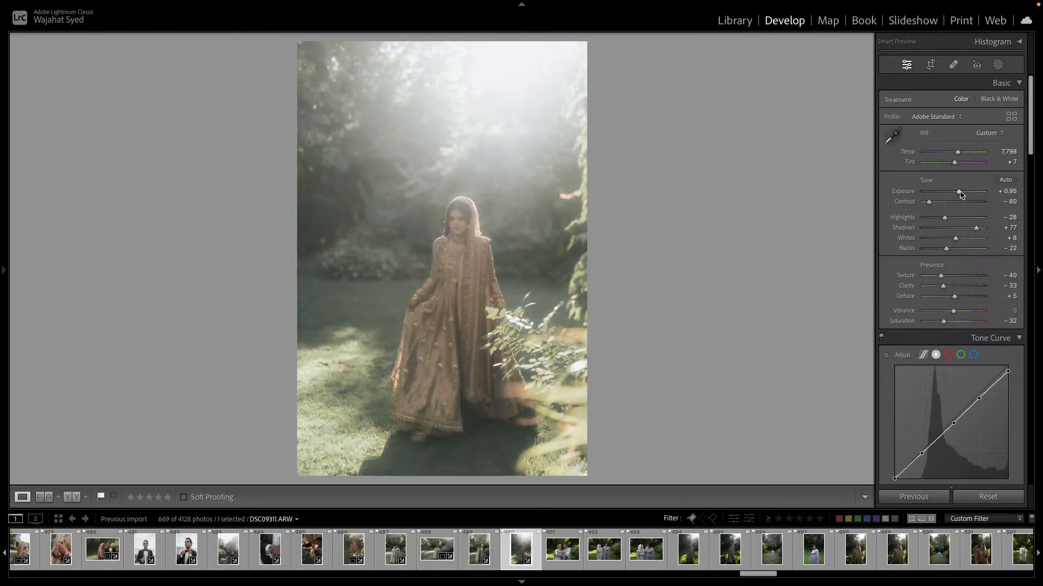
click(998, 64)
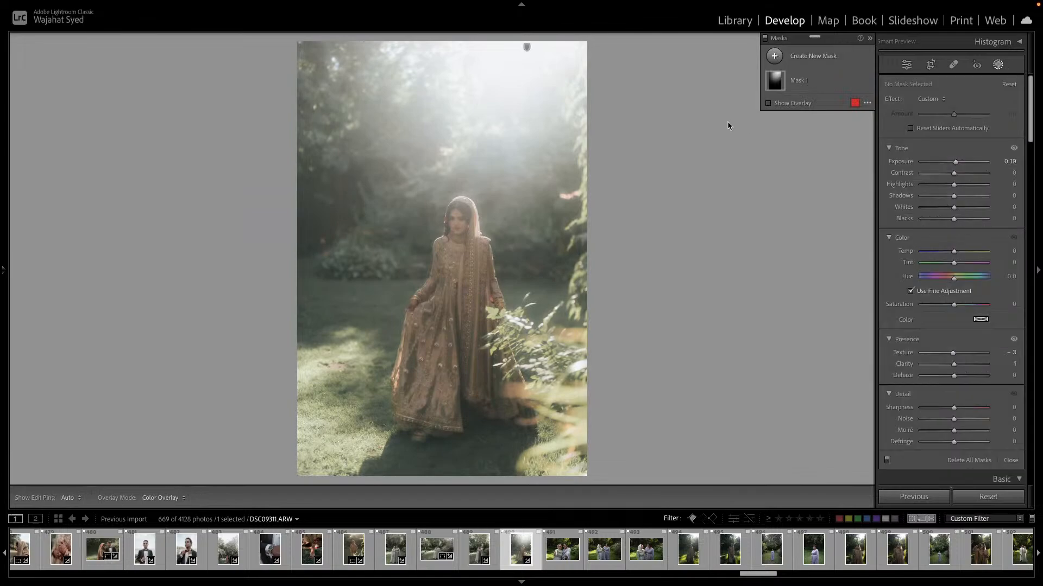
click(526, 47)
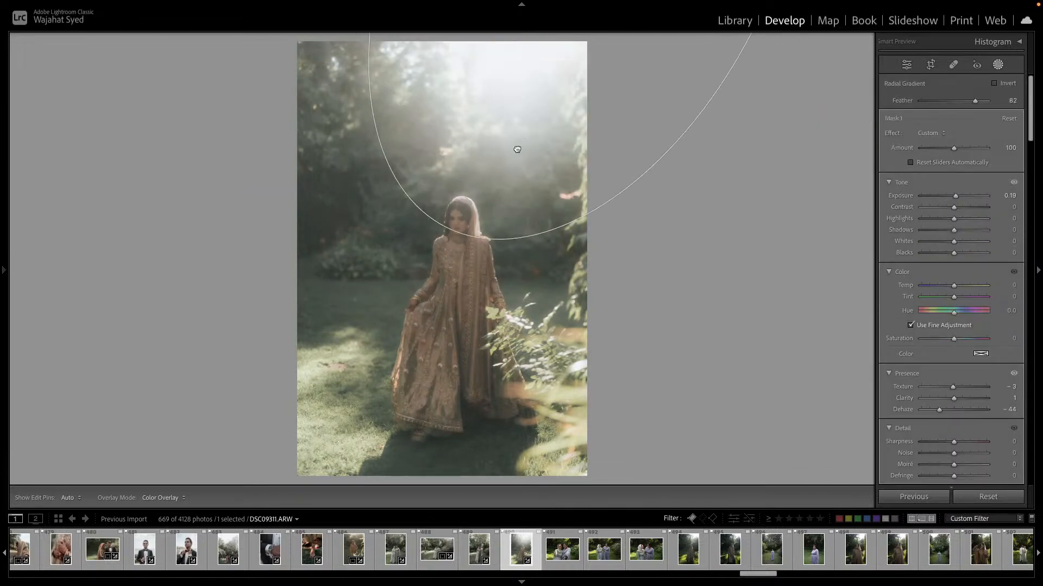
click(1001, 65)
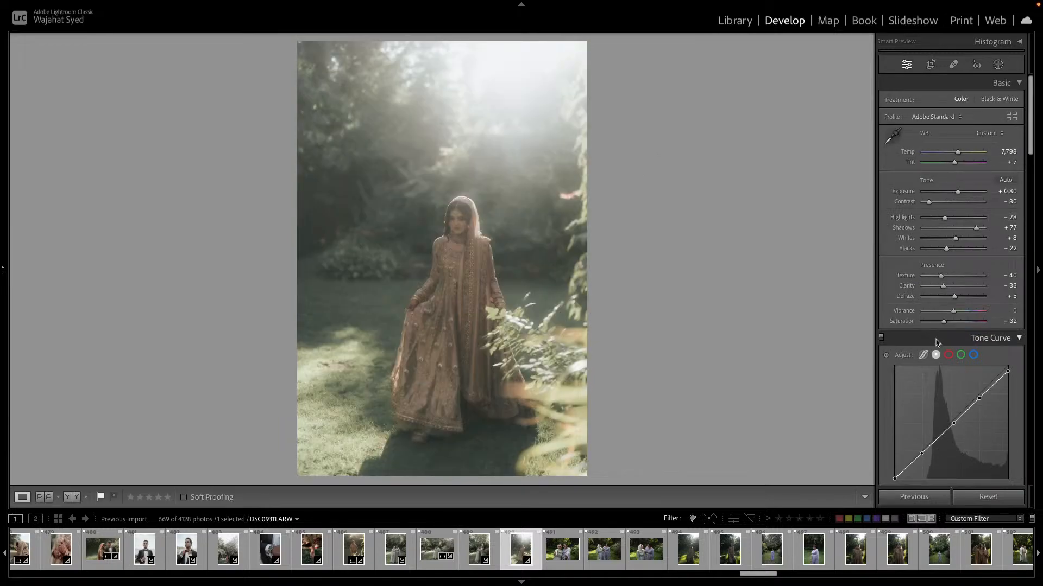
click(966, 296)
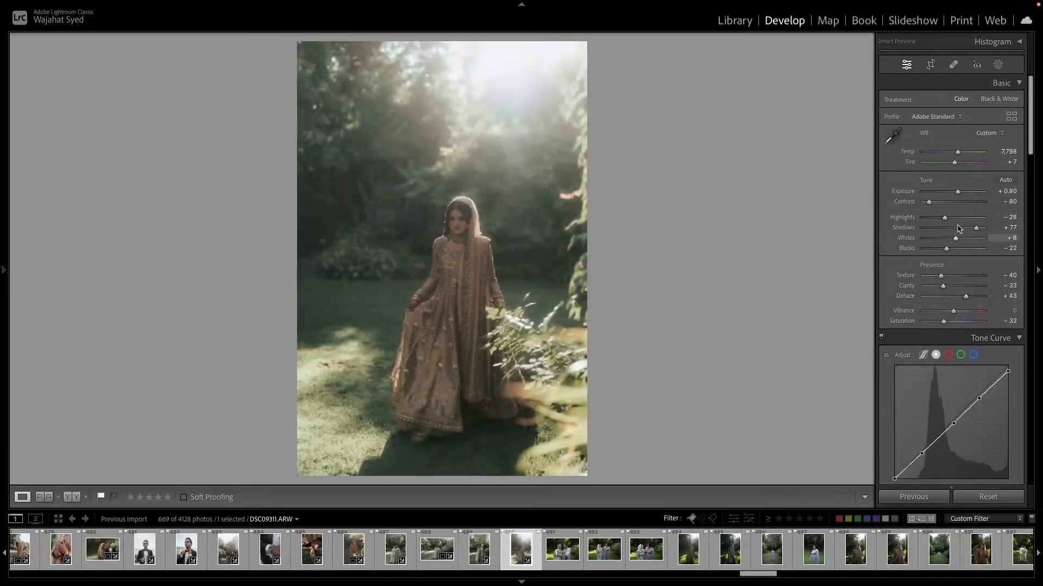
drag(954, 162, 957, 168)
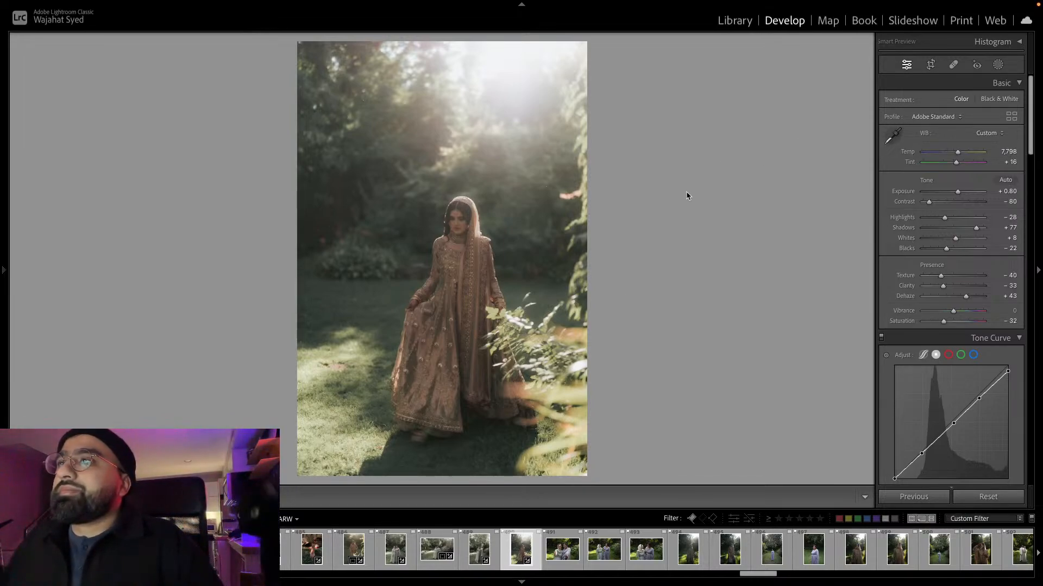
Copy the backlit bride photo's develop settings, raise its Exposure to +1.05 and check her close up.
key(ctrl+shift+c)
click(881, 261)
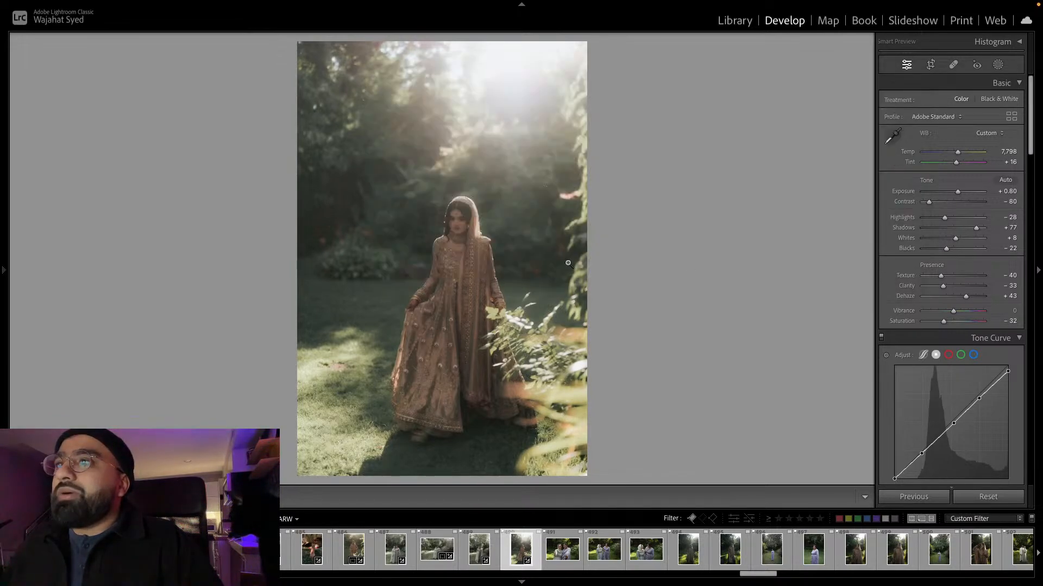
drag(957, 191, 961, 192)
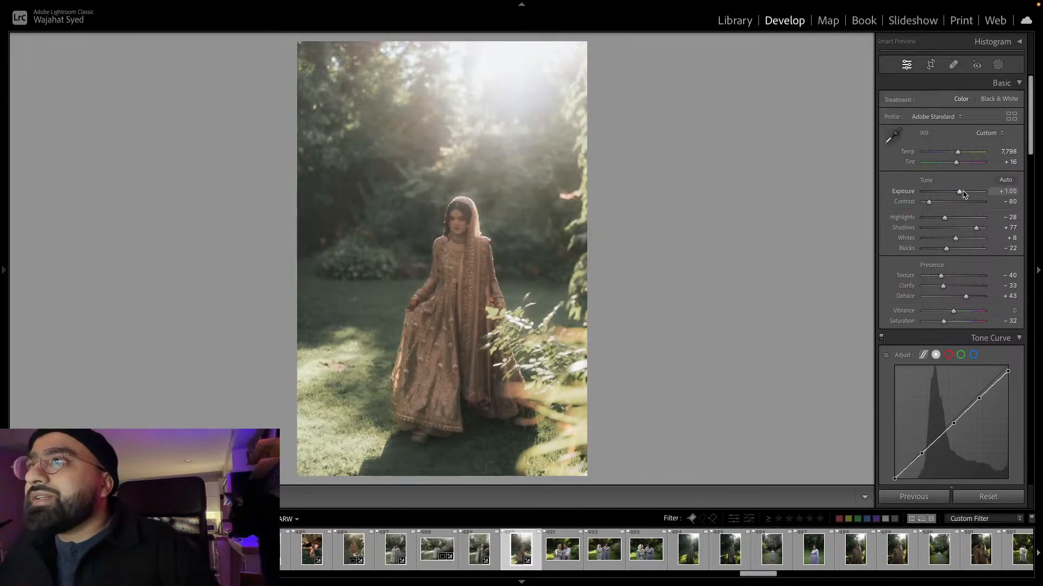
click(517, 244)
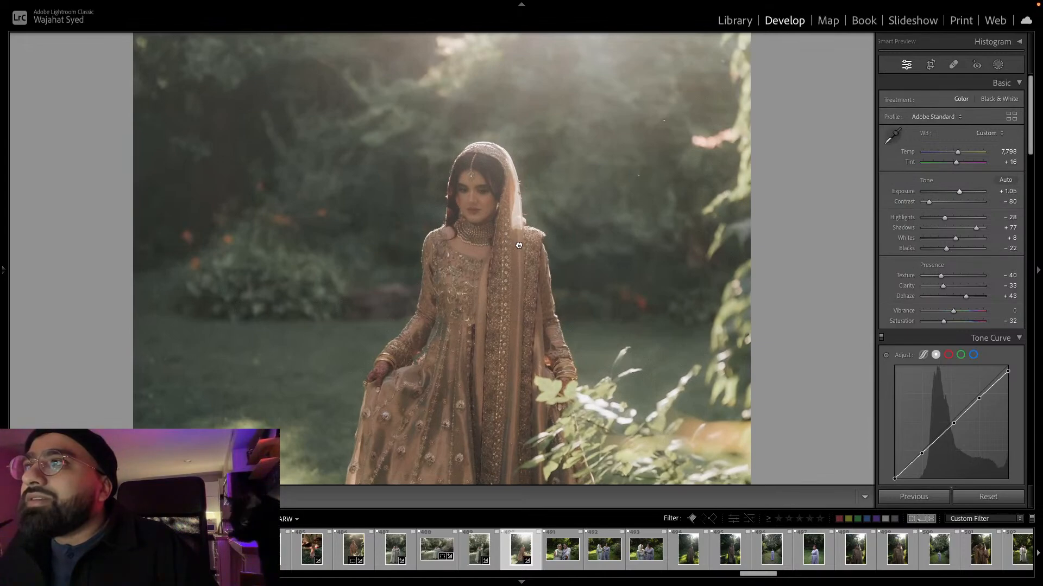
click(518, 246)
Paste the copied settings onto the close-up of the two women making peace signs and set its Highlights to -4.
key(Right)
key(ctrl+shift+v)
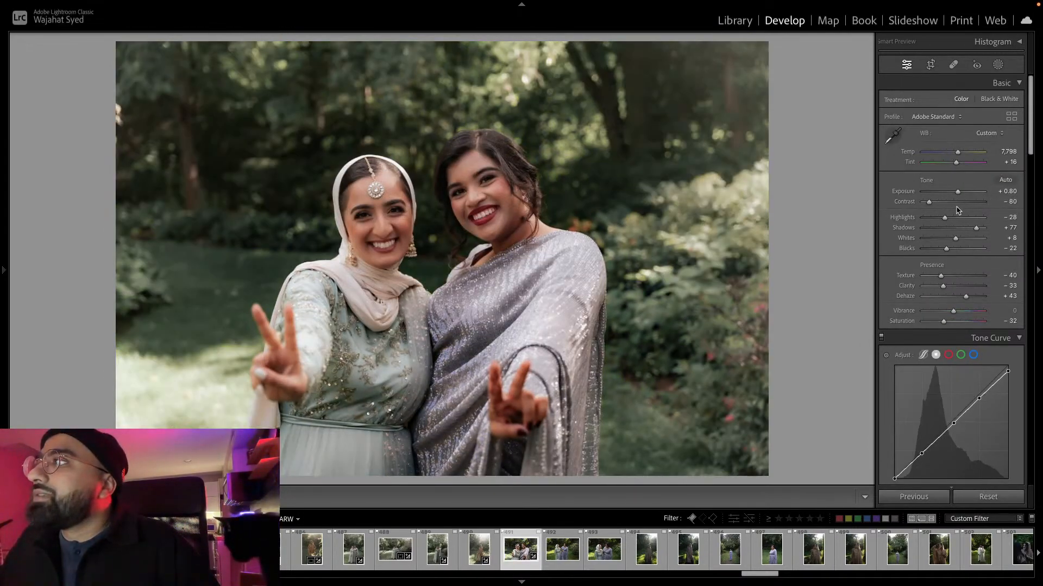
drag(945, 217, 952, 219)
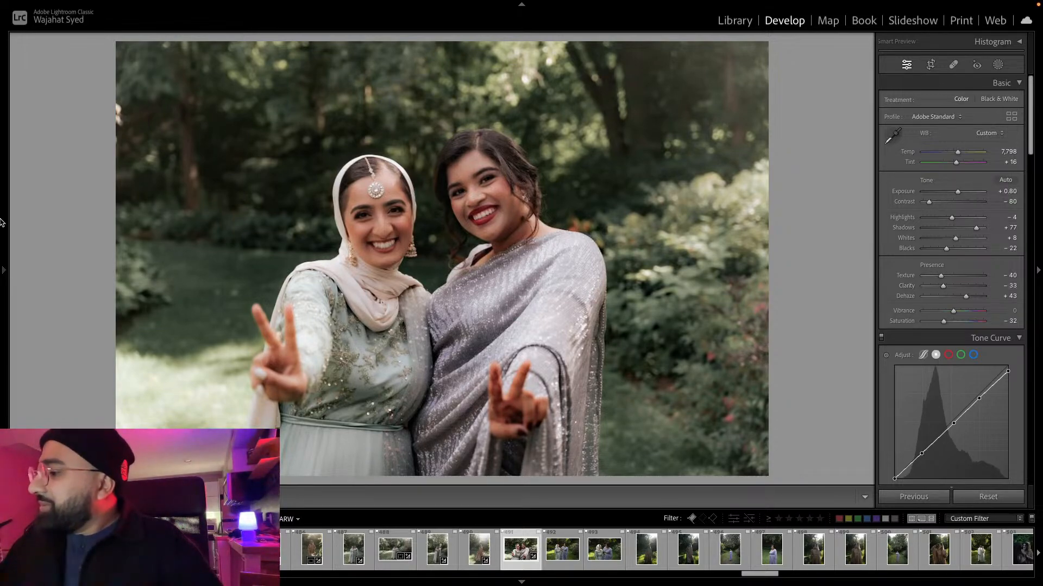
mouse_move(1, 222)
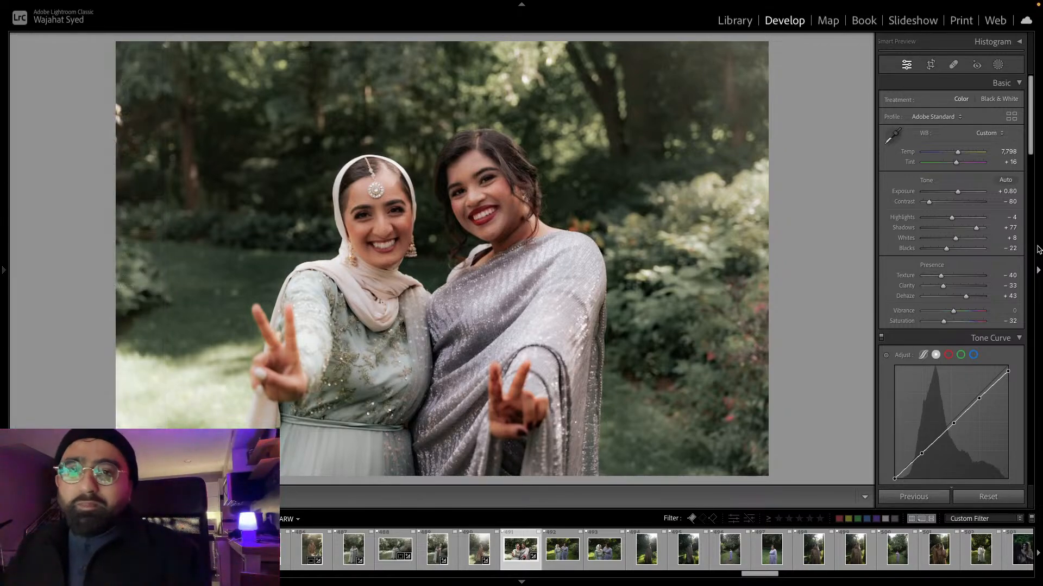
Copy the close-up's settings, paste them onto the photo of the two women laughing at each other, and set its Tint to +1.
key(ctrl+shift+c)
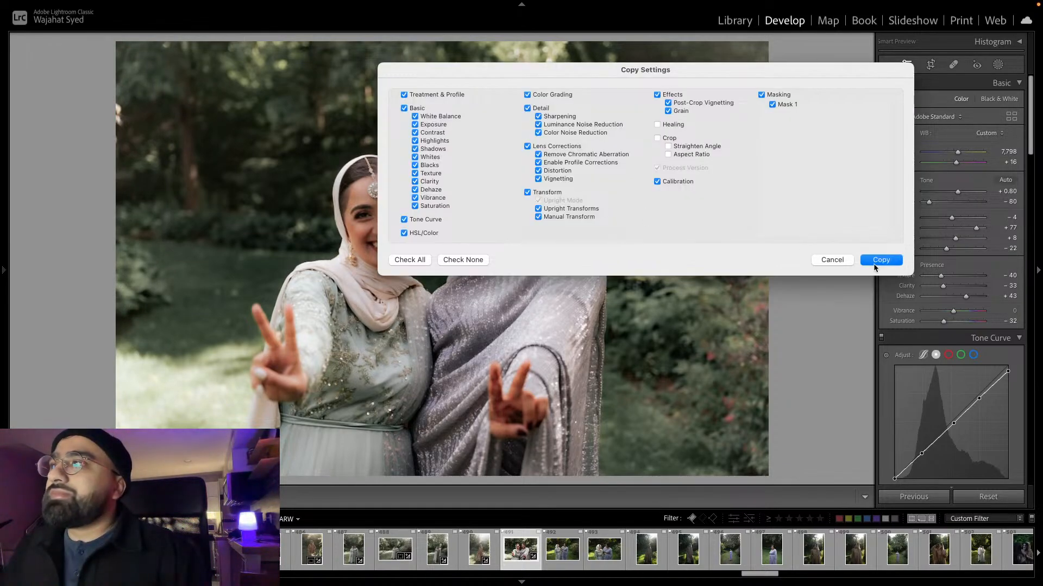
click(878, 262)
key(Right)
key(ctrl+shift+v)
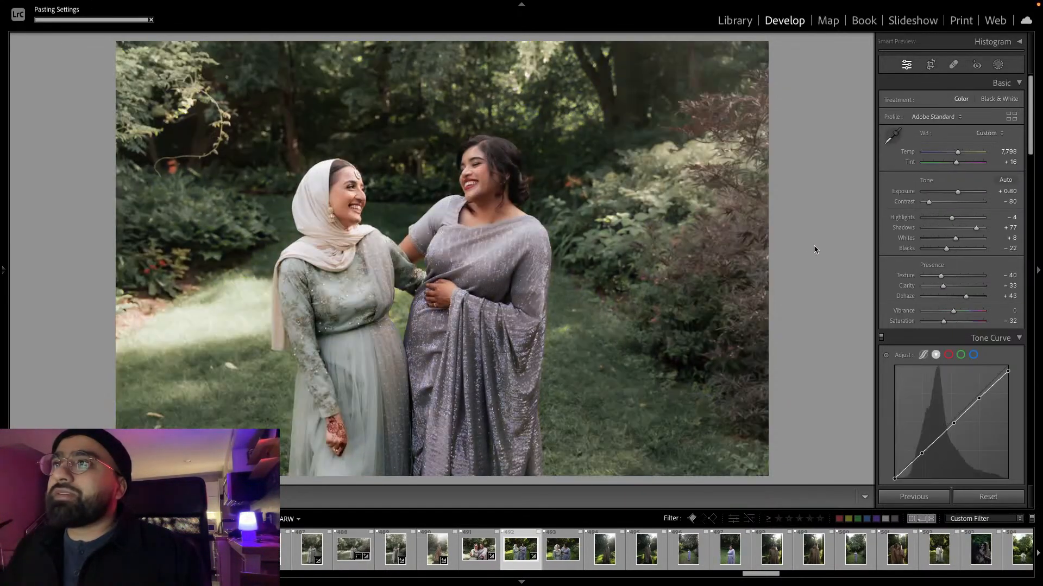
drag(954, 162, 952, 163)
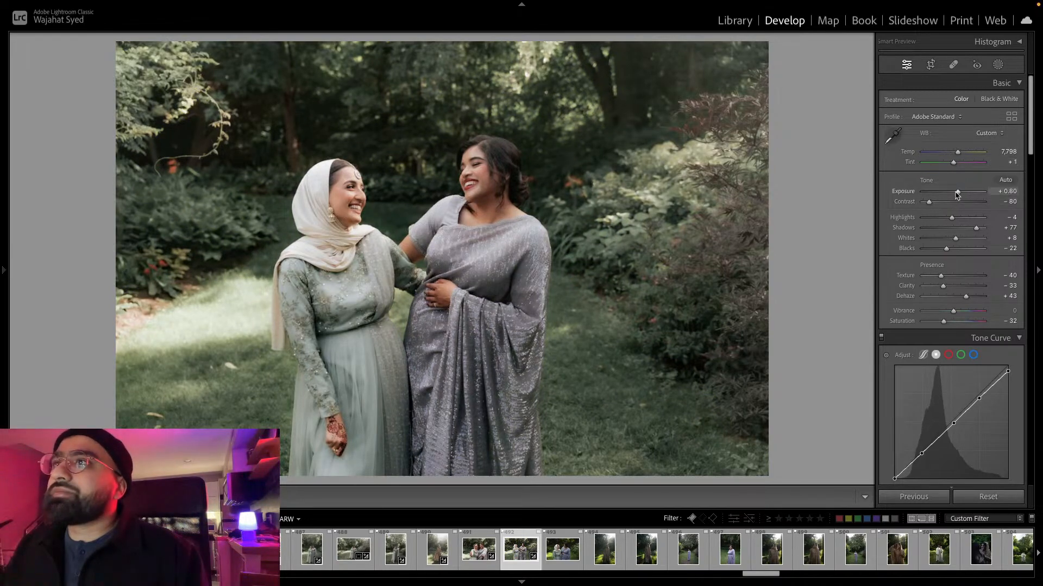
Copy the laughing photo's settings and paste them onto the next, closer shot of the two women.
key(ctrl+shift+c)
click(879, 259)
key(Right)
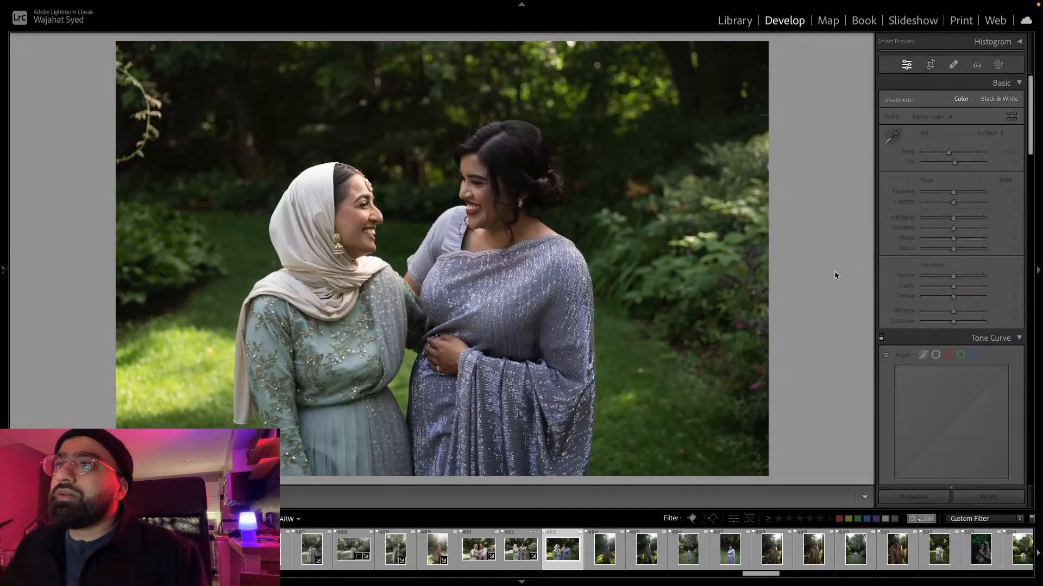
key(ctrl+shift+v)
Paste the settings onto the next backlit photo of the bride standing on the lawn and set Highlights to -58 and Exposure to +0.85.
key(Right)
key(ctrl+shift+v)
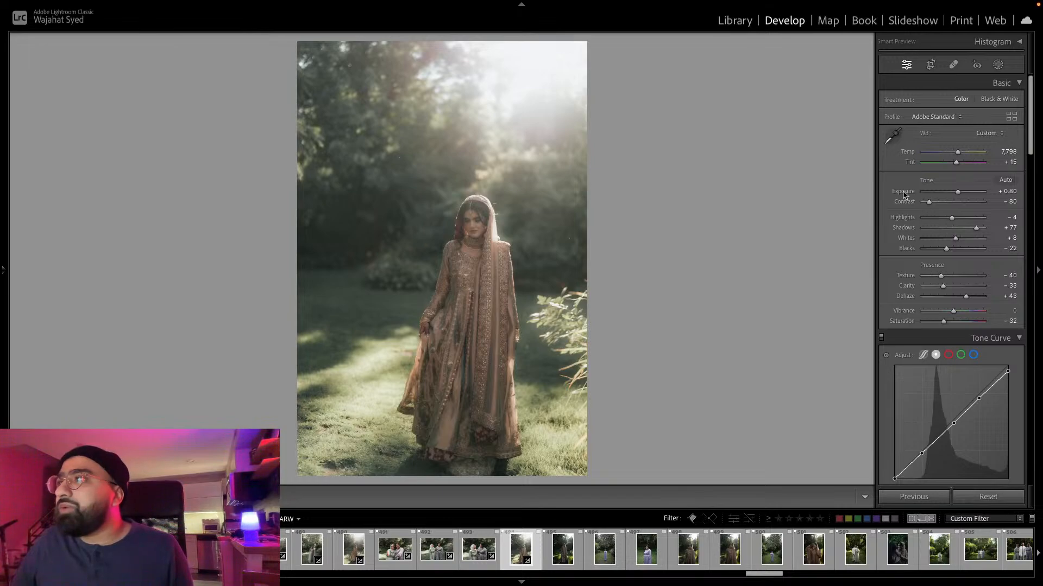
drag(951, 217, 932, 228)
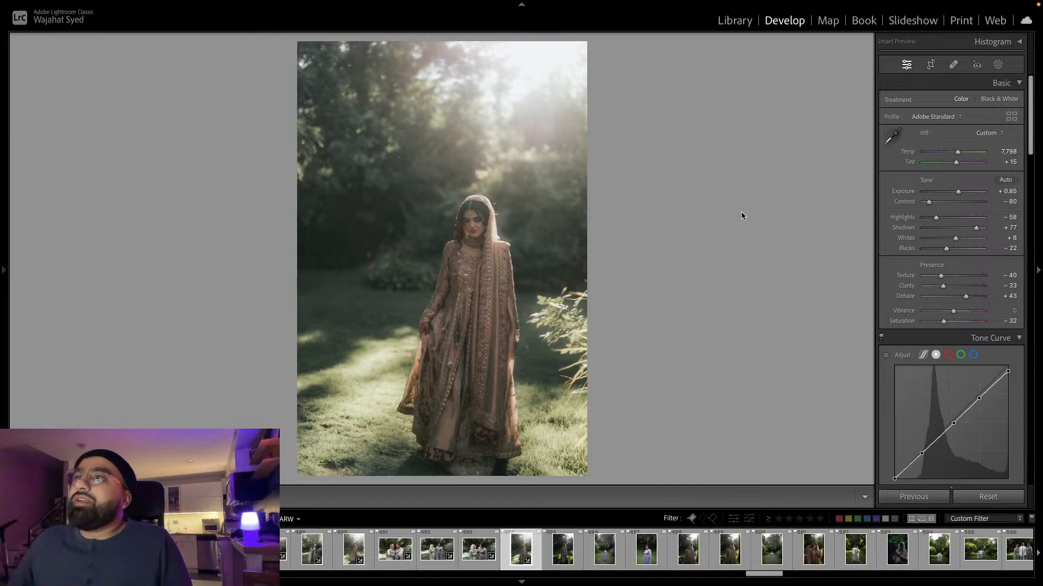
Crop the standing bride photo tighter around her at the original aspect ratio, trimming the left and top, and set Exposure to +1.05.
click(930, 64)
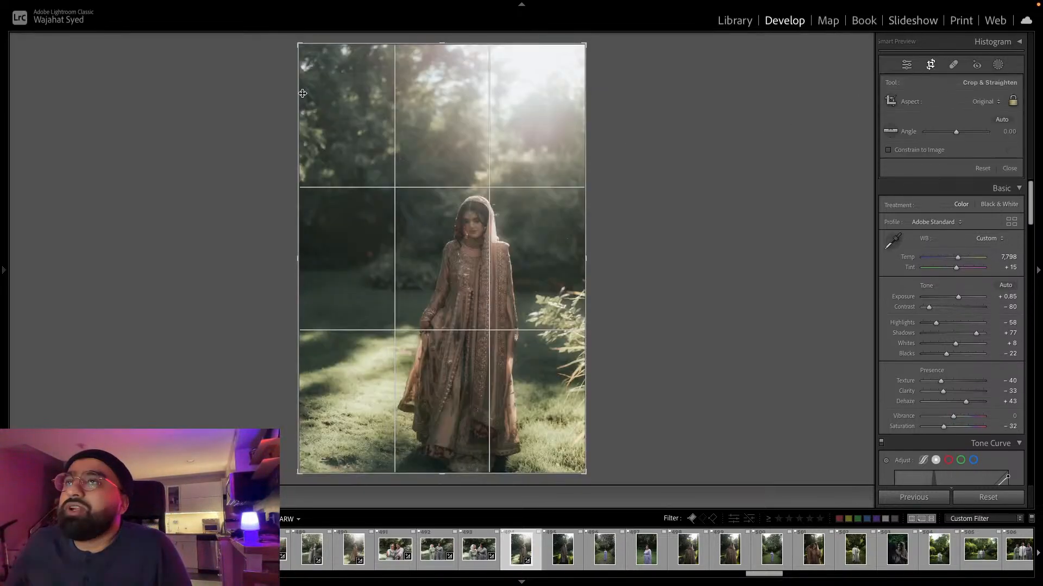
drag(302, 94, 336, 93)
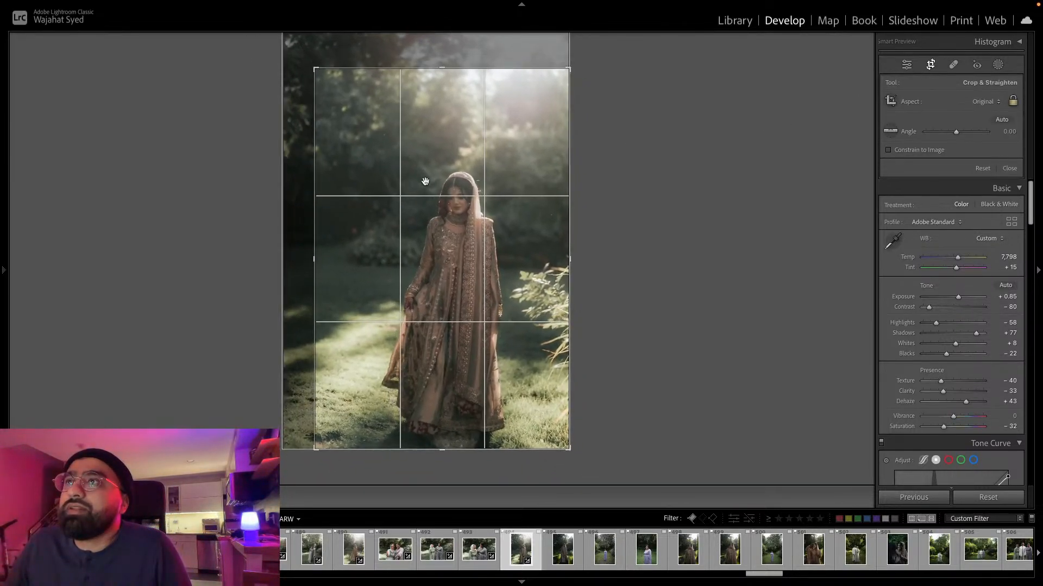
drag(315, 69, 327, 85)
key(Return)
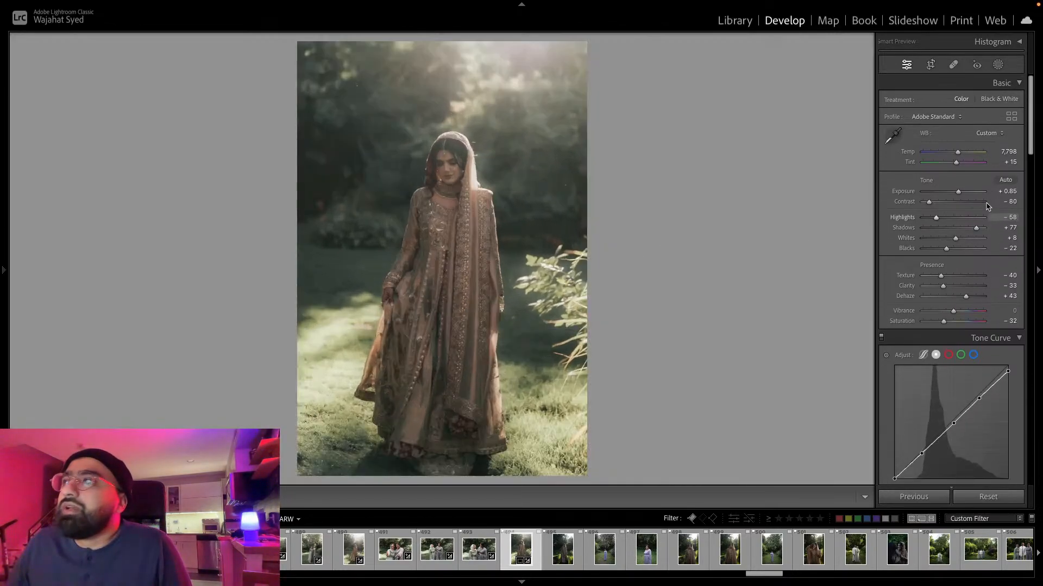
drag(958, 192, 960, 192)
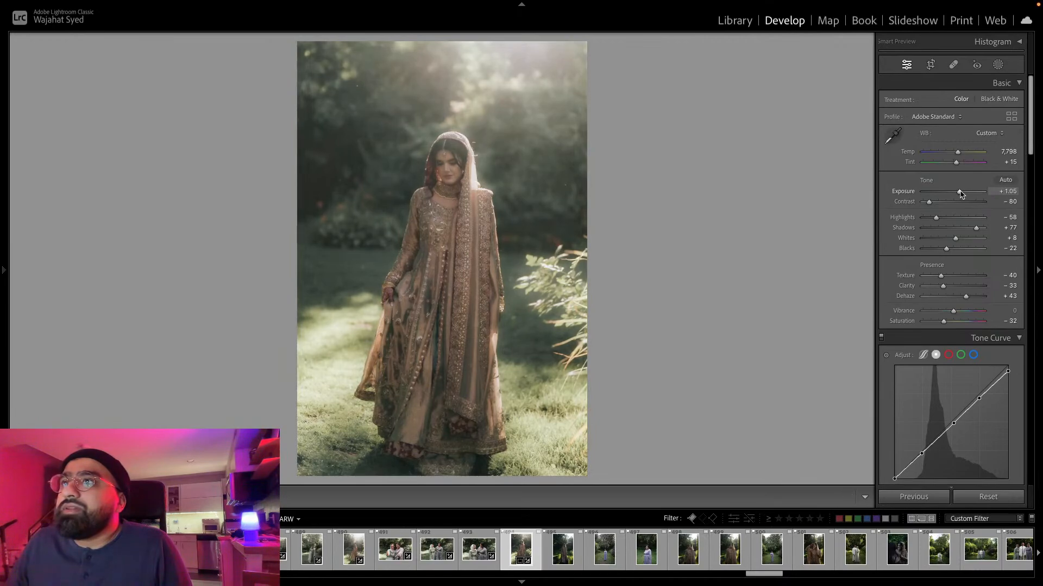